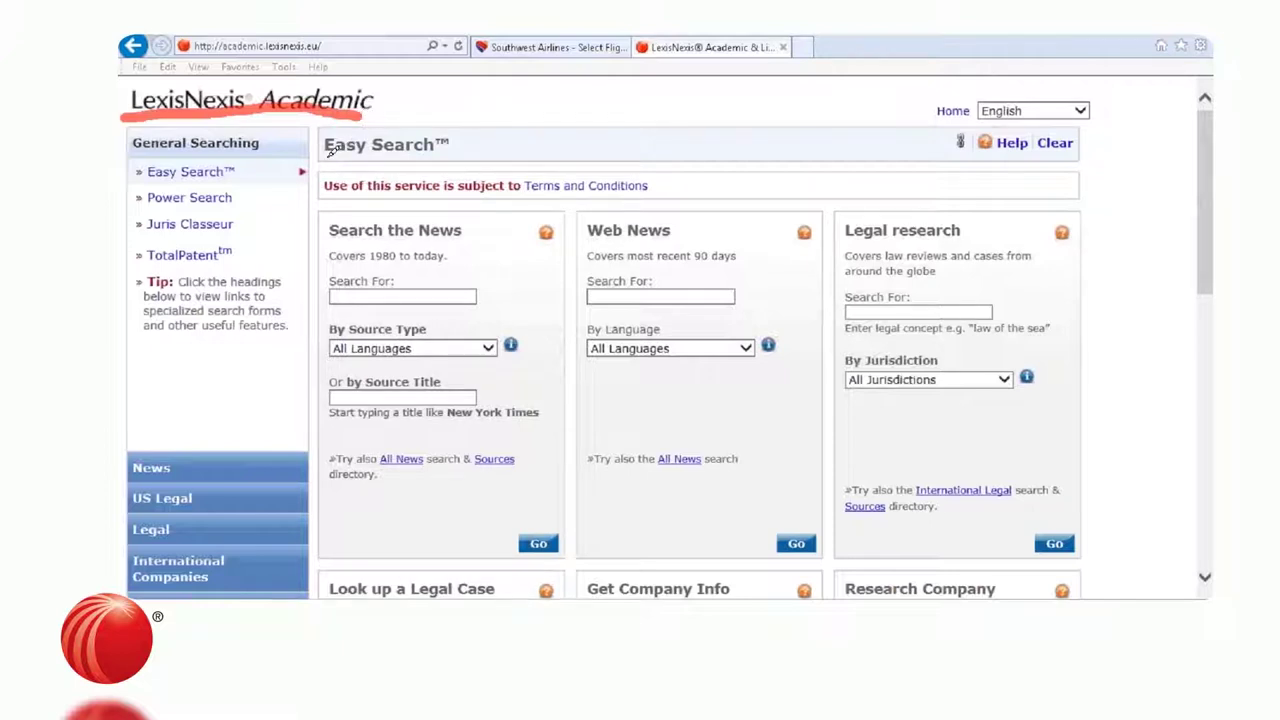
Mark the Easy Search heading and scroll down through the home page.
left_click_drag(324, 153, 450, 150)
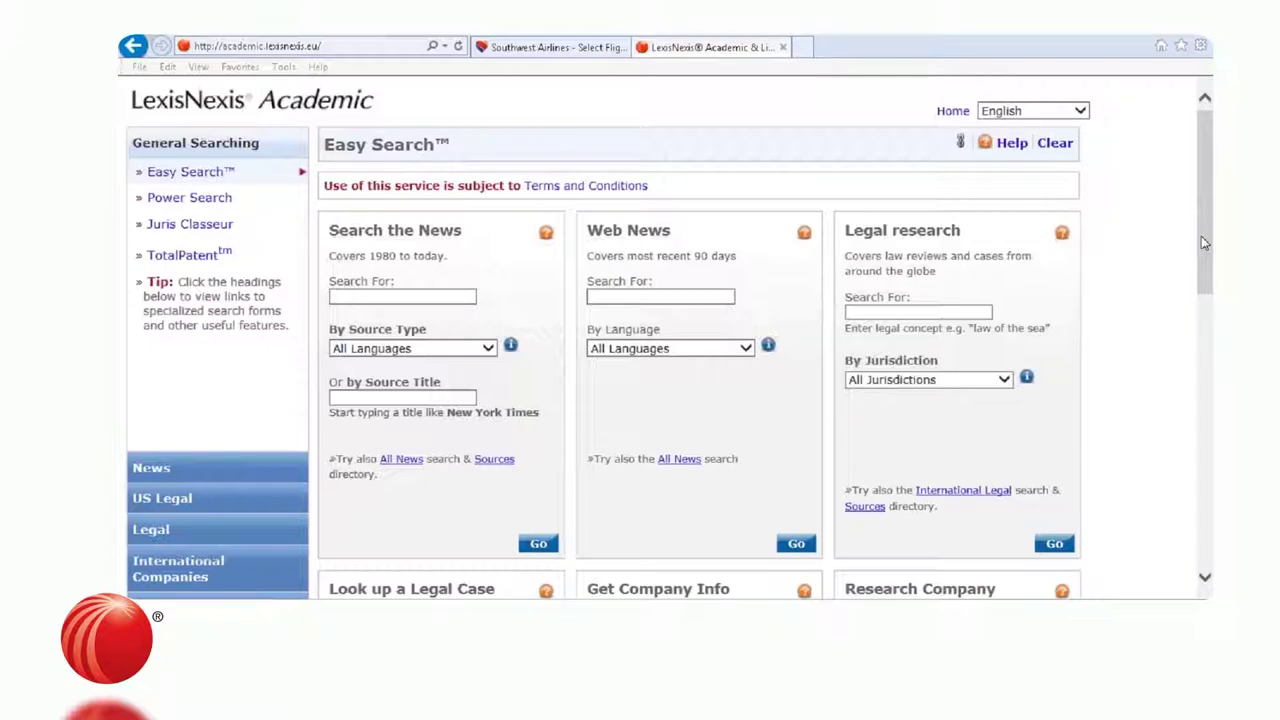
scroll(1201, 240, "down", 3)
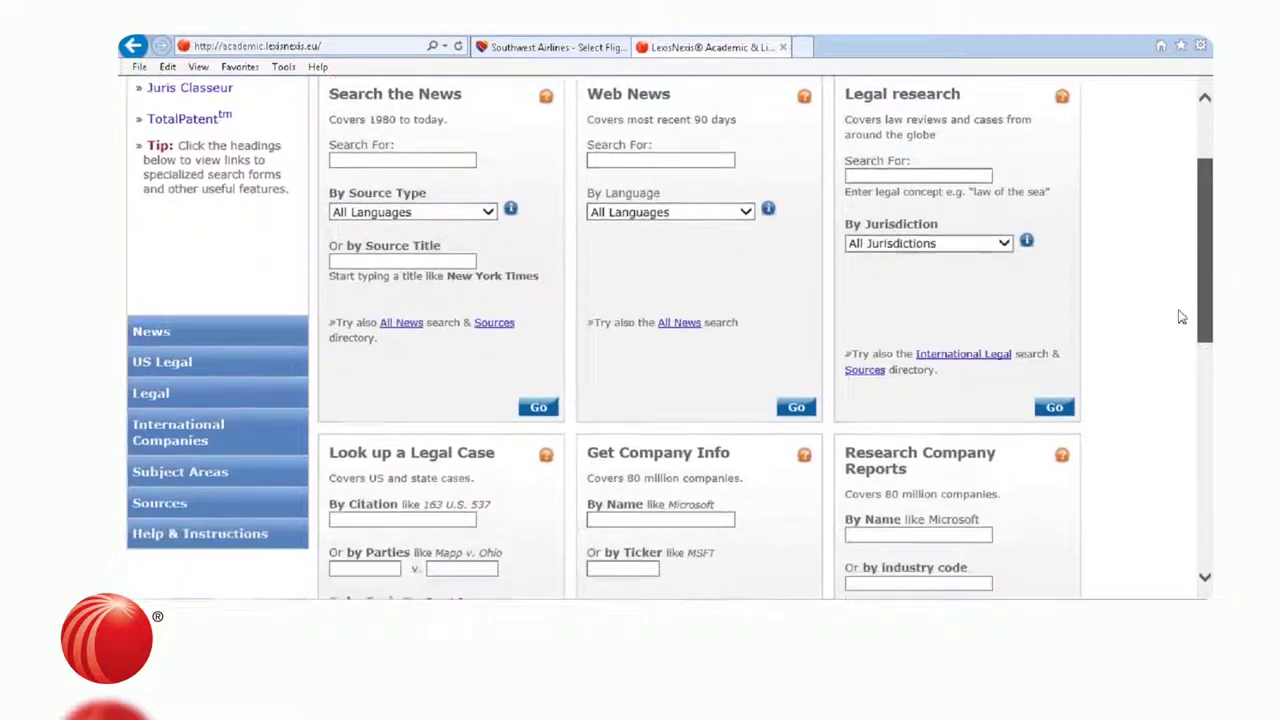
scroll(1180, 320, "down", 3)
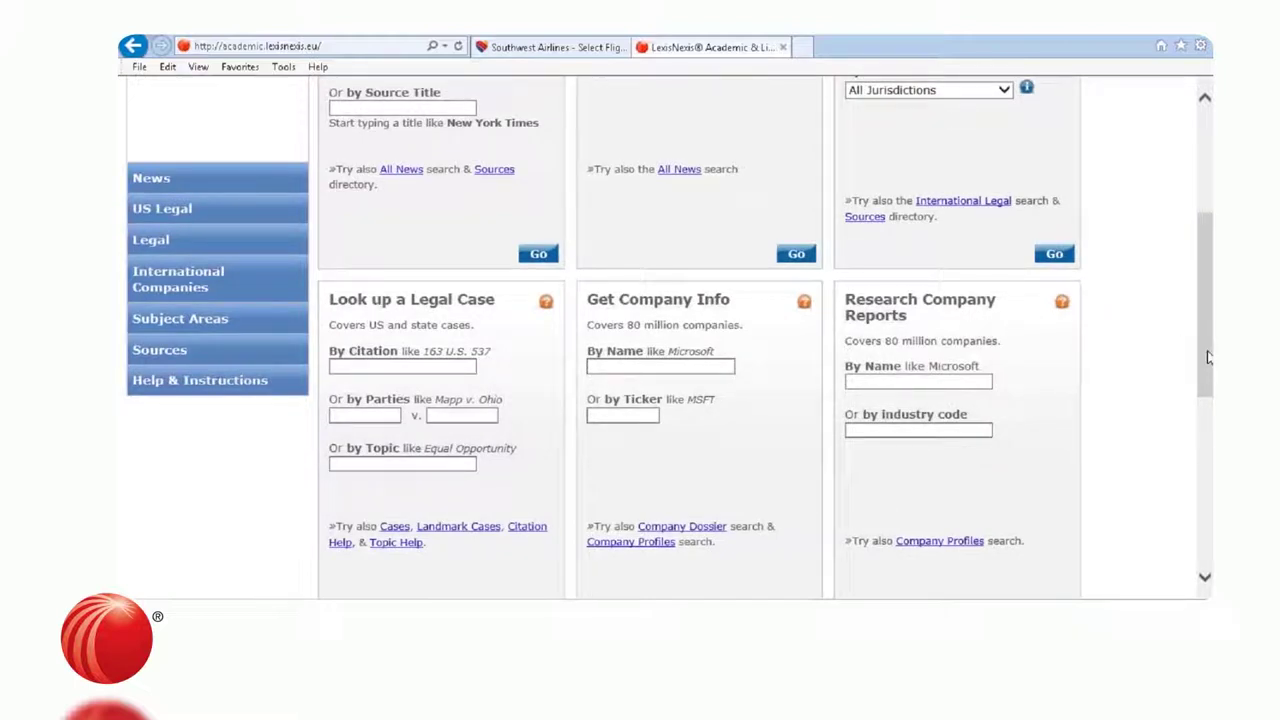
left_click_drag(1207, 357, 1207, 367)
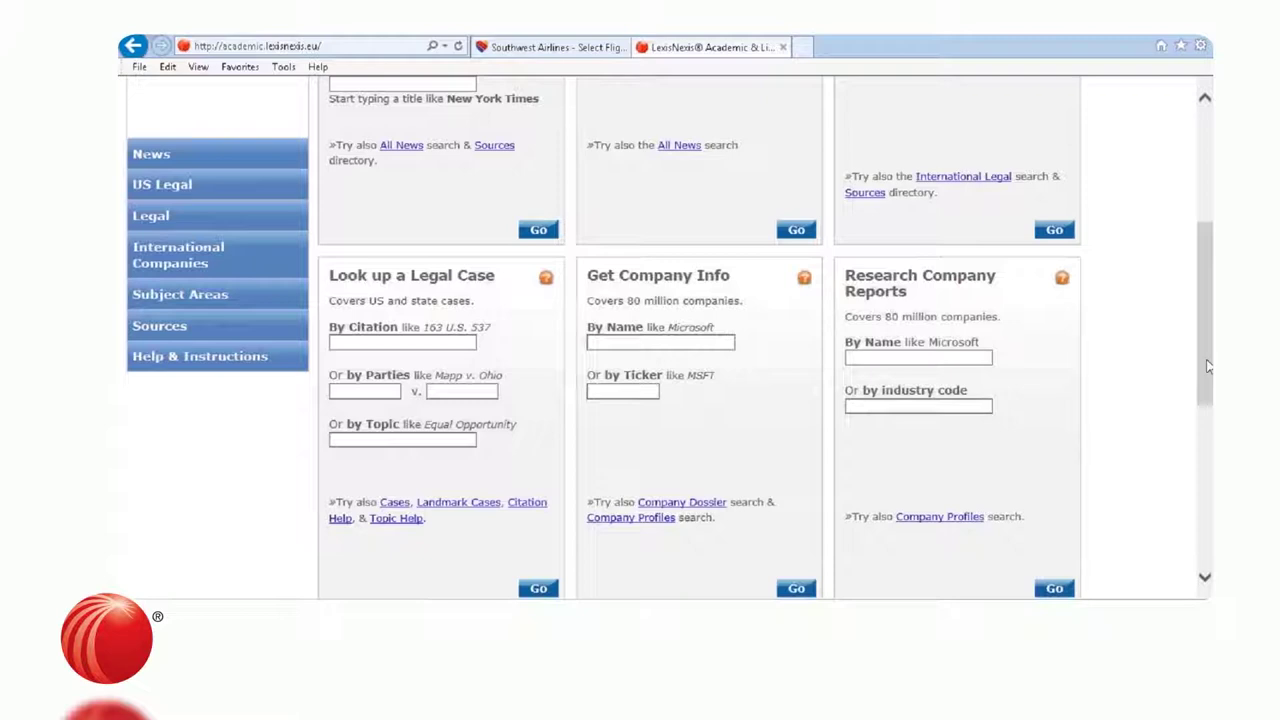
left_click_drag(1207, 367, 1174, 503)
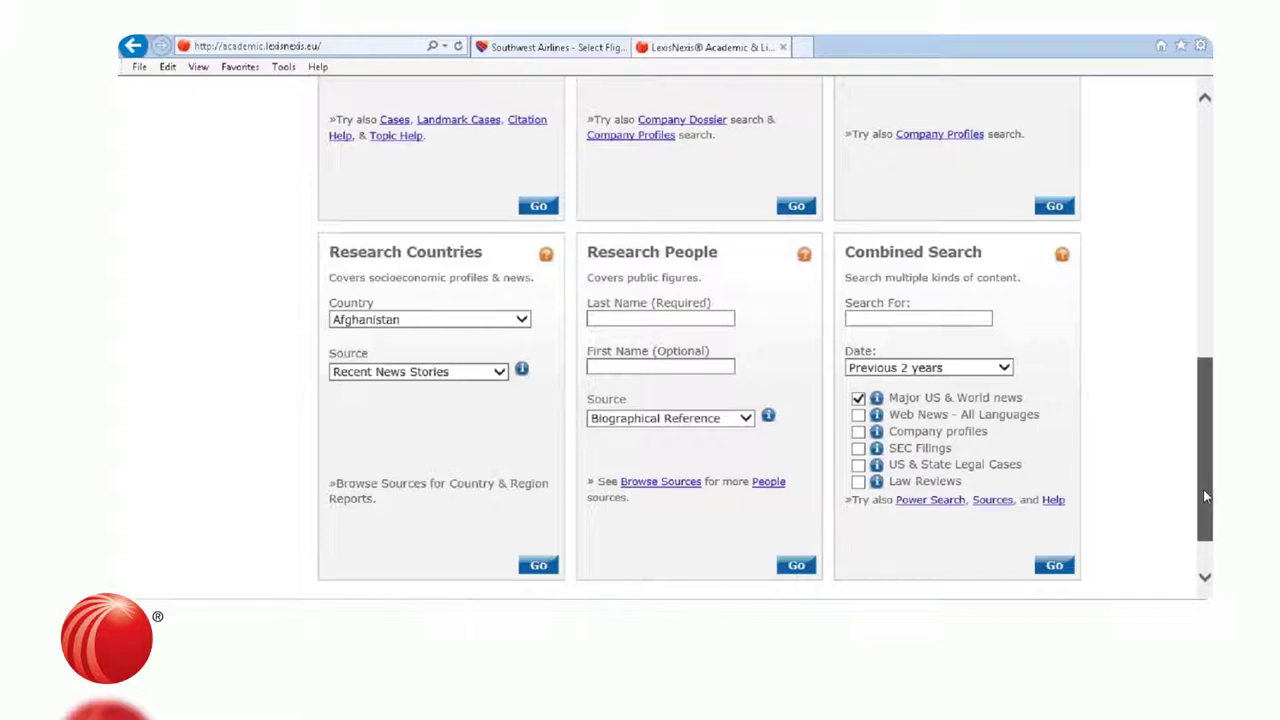
left_click_drag(1203, 486, 1203, 236)
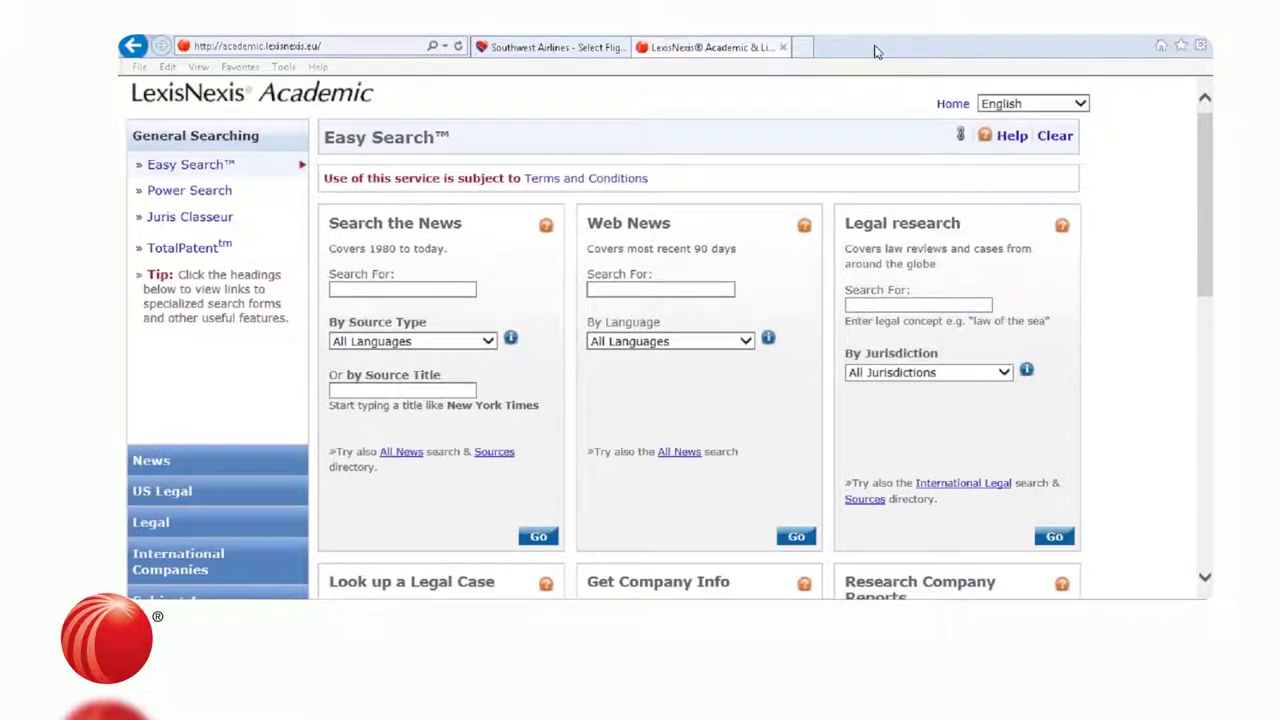
Highlight Search the News, By Source Type and By Source Title, previewing the source type list unchanged.
left_click_drag(327, 238, 455, 229)
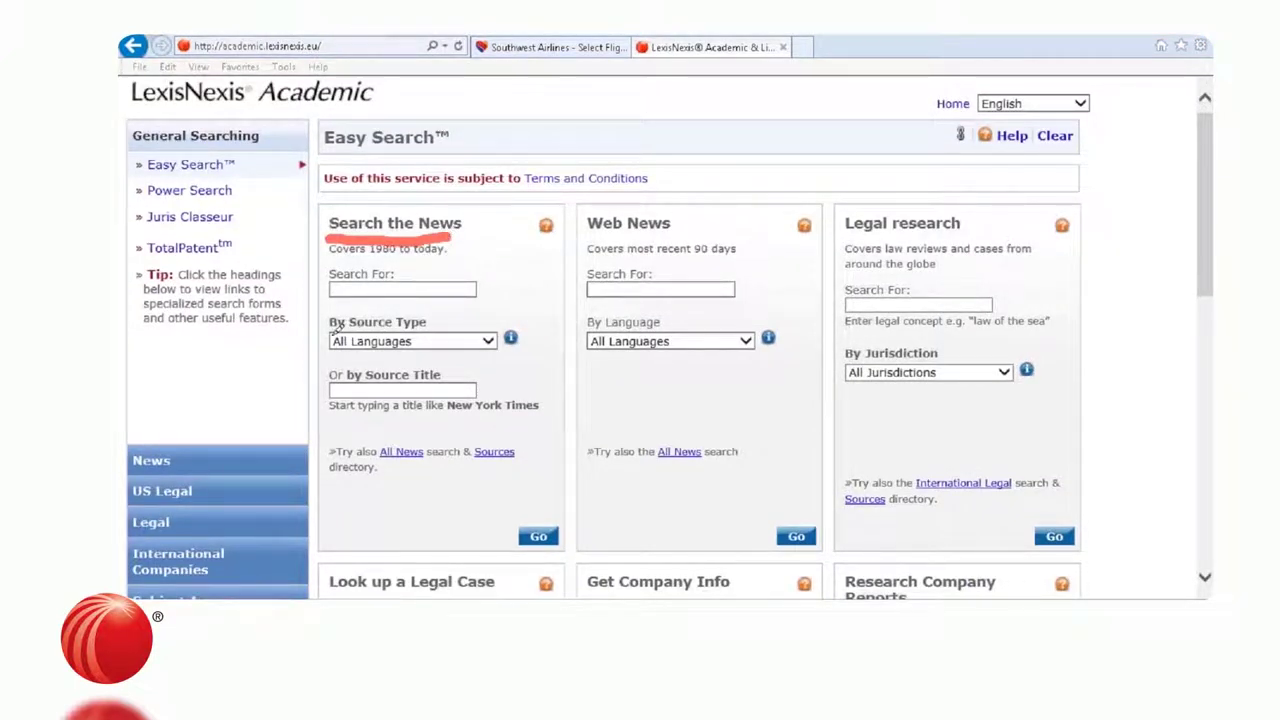
left_click_drag(328, 330, 418, 329)
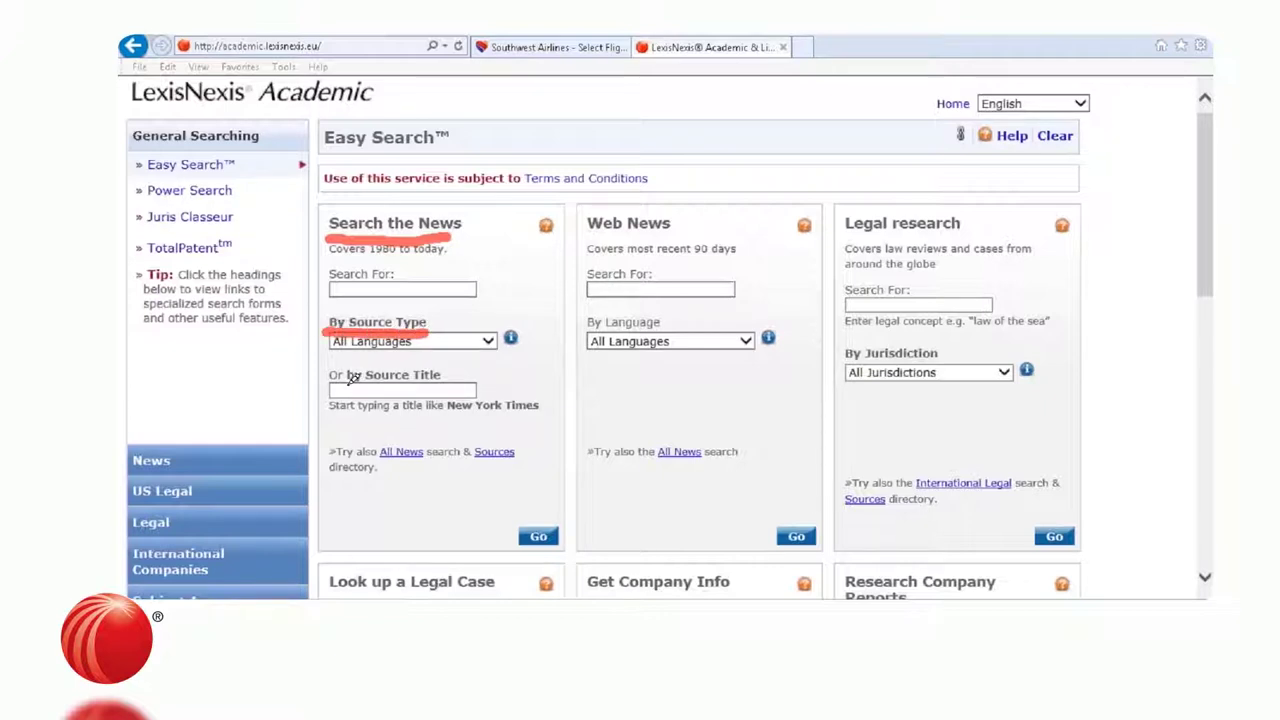
left_click_drag(346, 380, 446, 376)
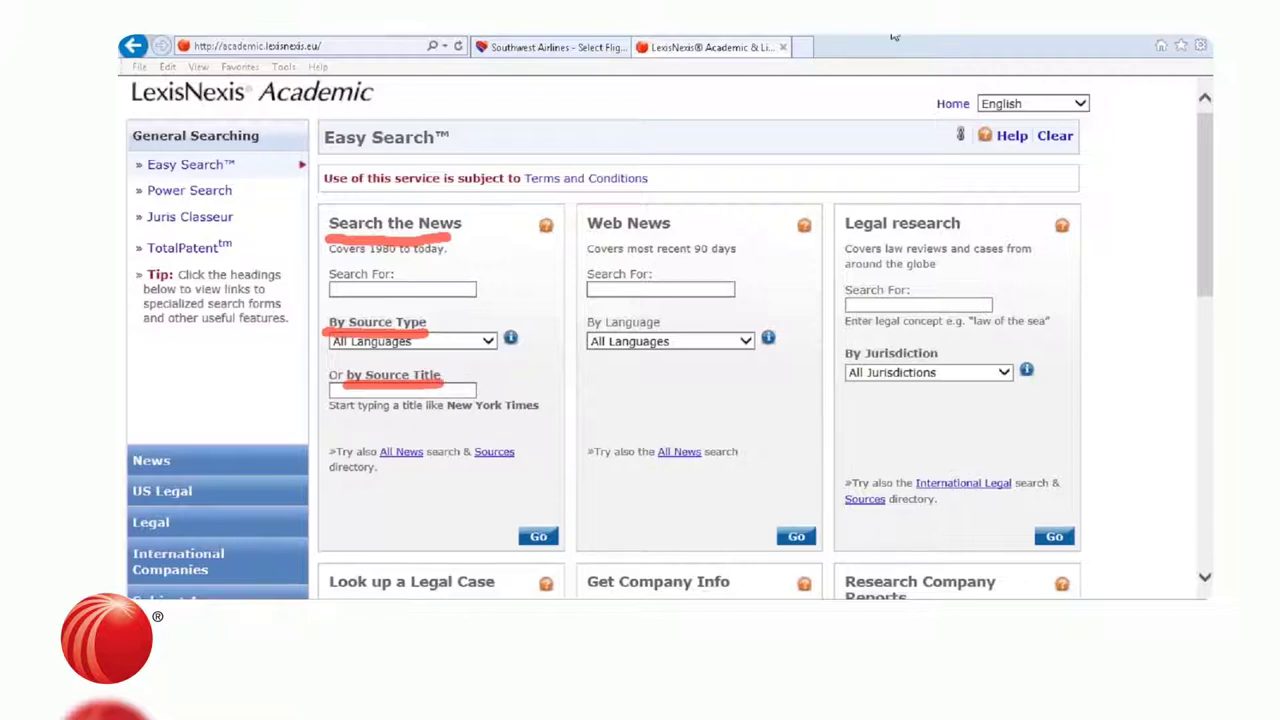
left_click(488, 341)
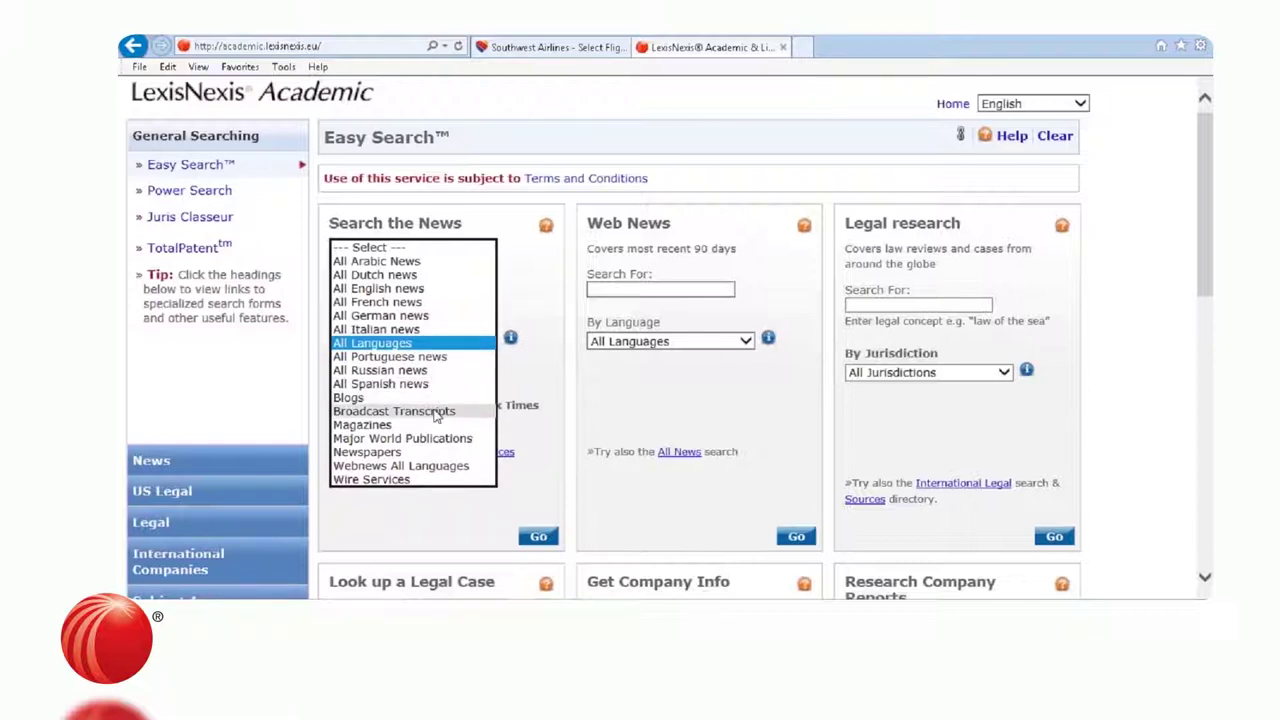
left_click(552, 362)
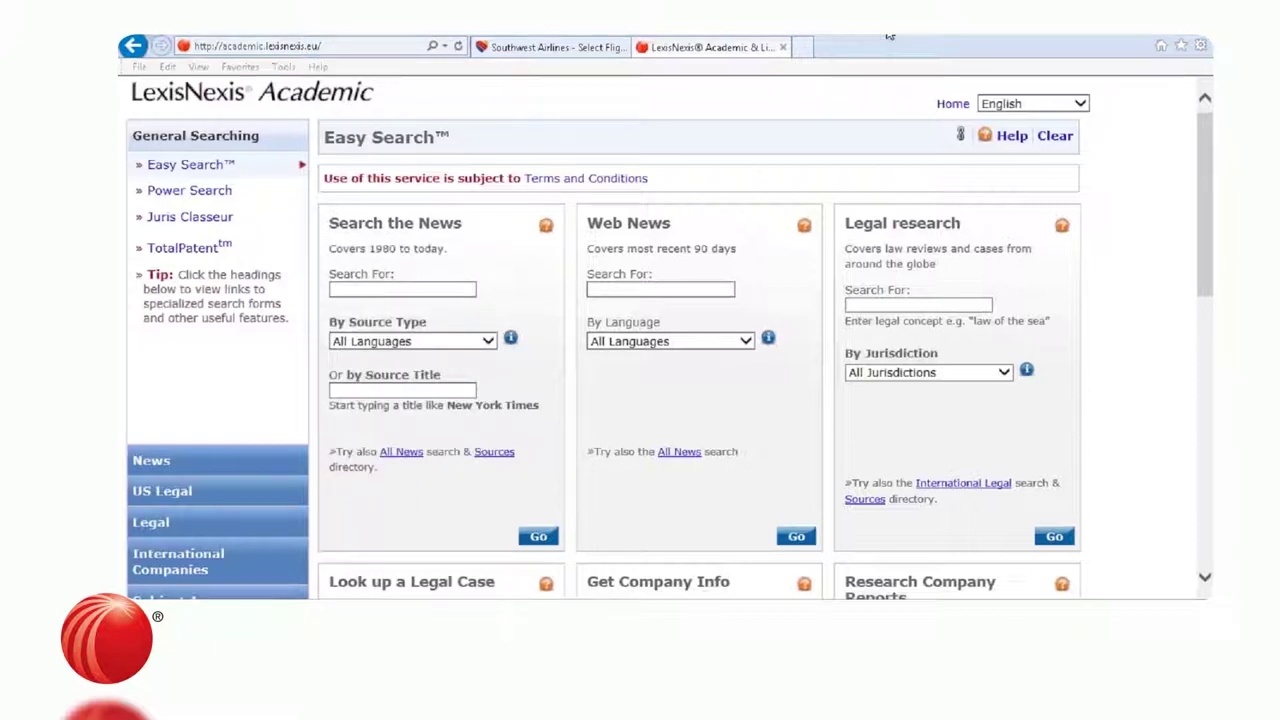
left_click_drag(350, 379, 450, 378)
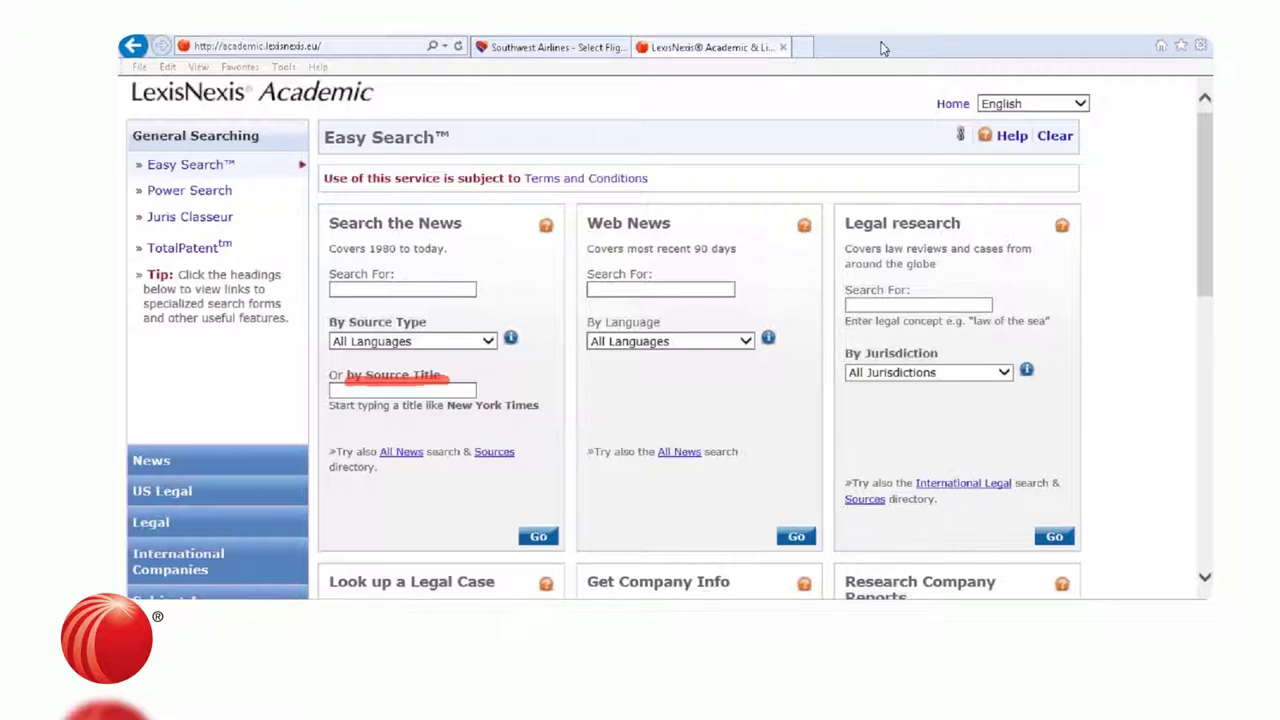
Try New York Times as source title, then replace it with Riyadh Daily.
left_click(463, 392)
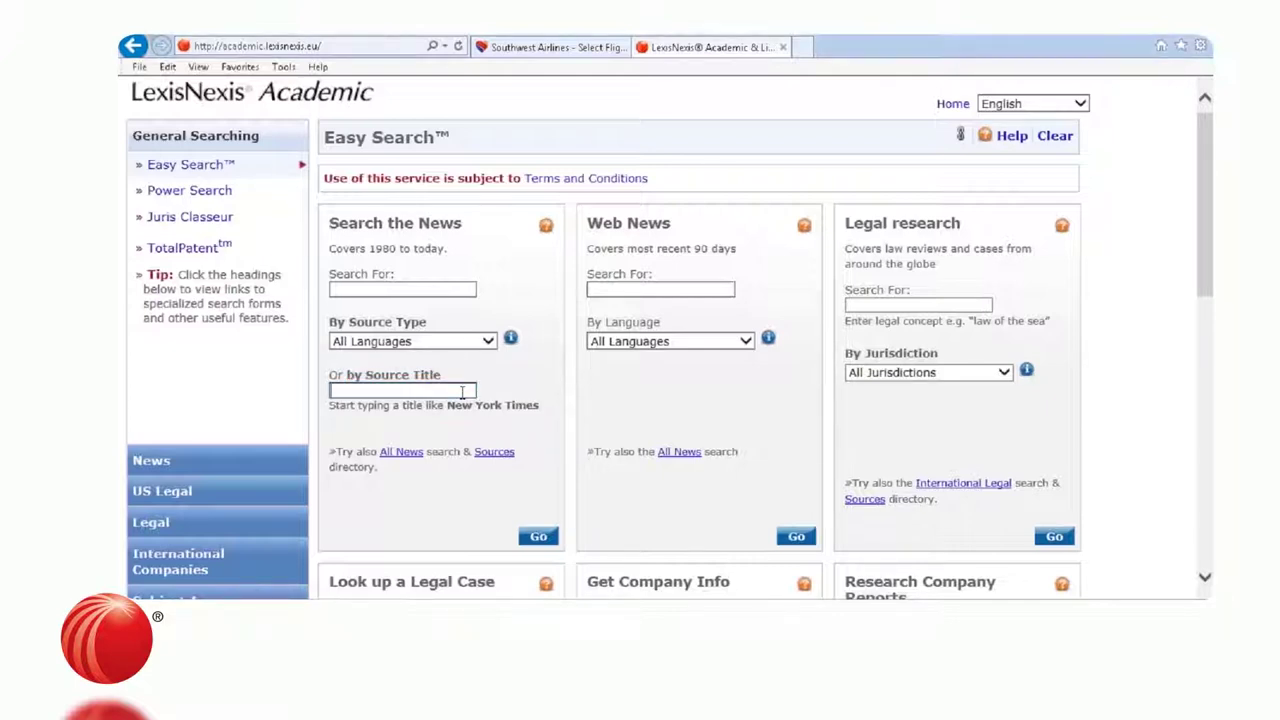
type("new yo")
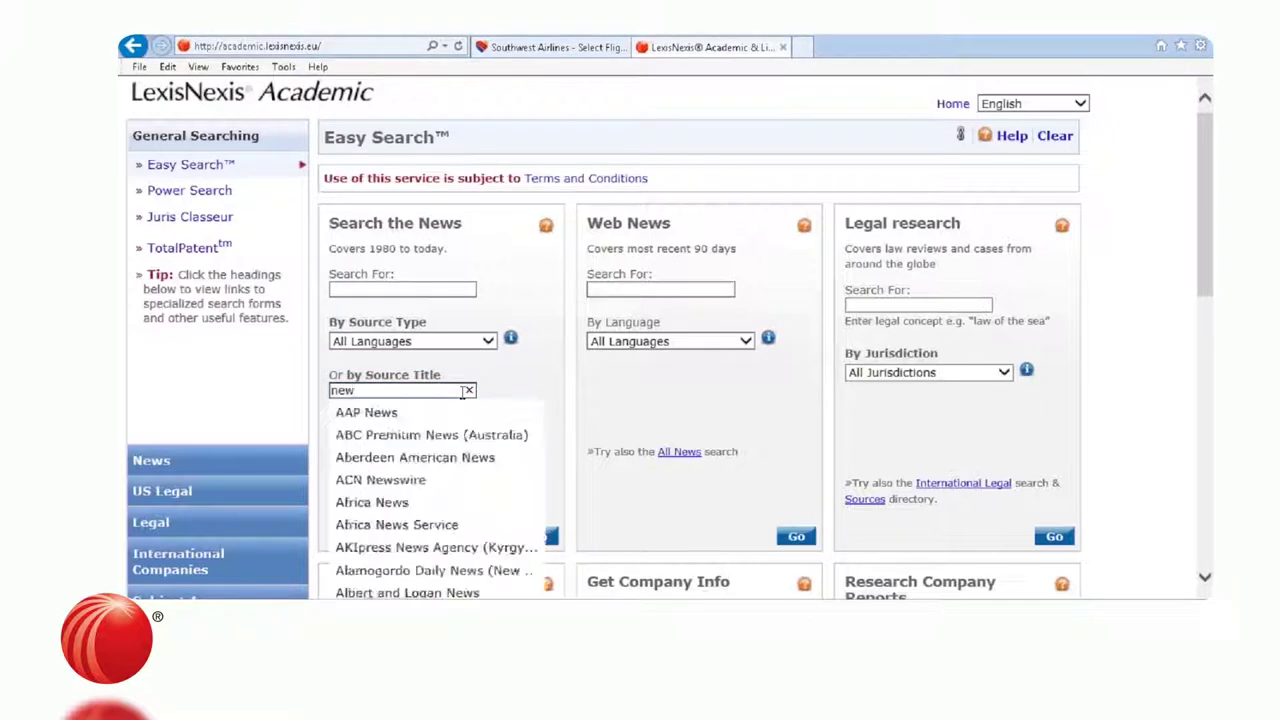
type("rk")
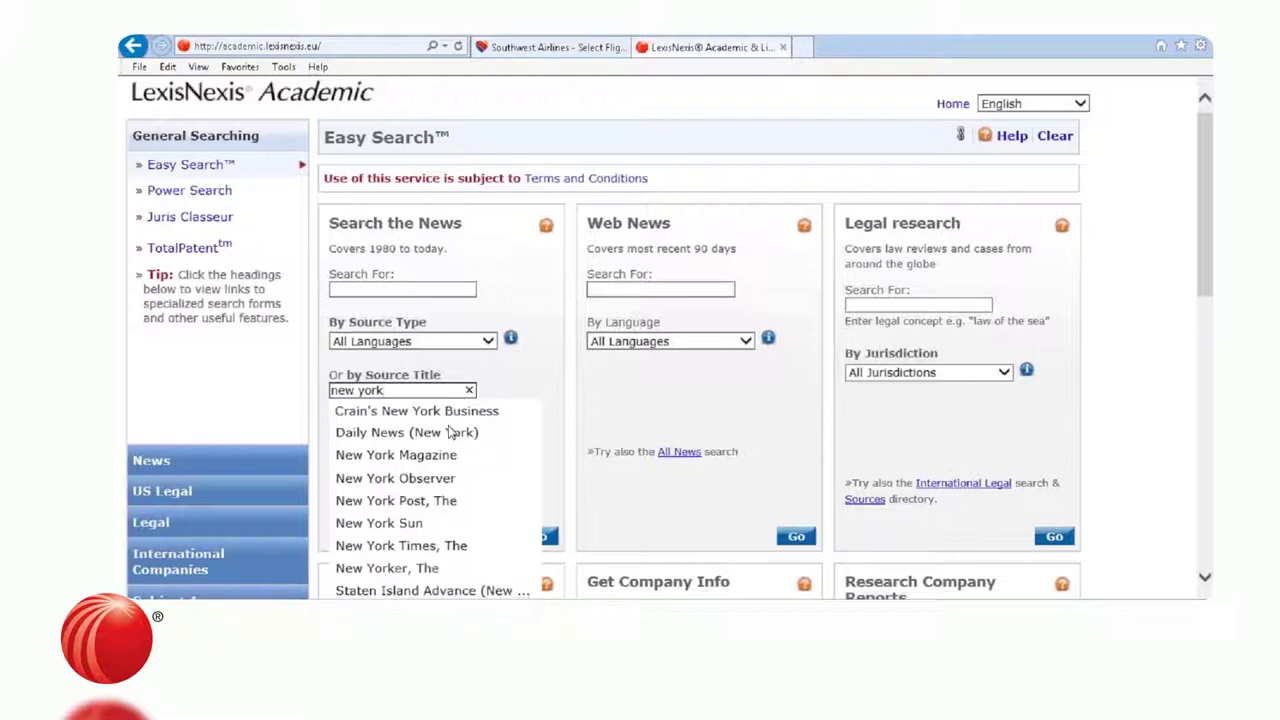
left_click(440, 548)
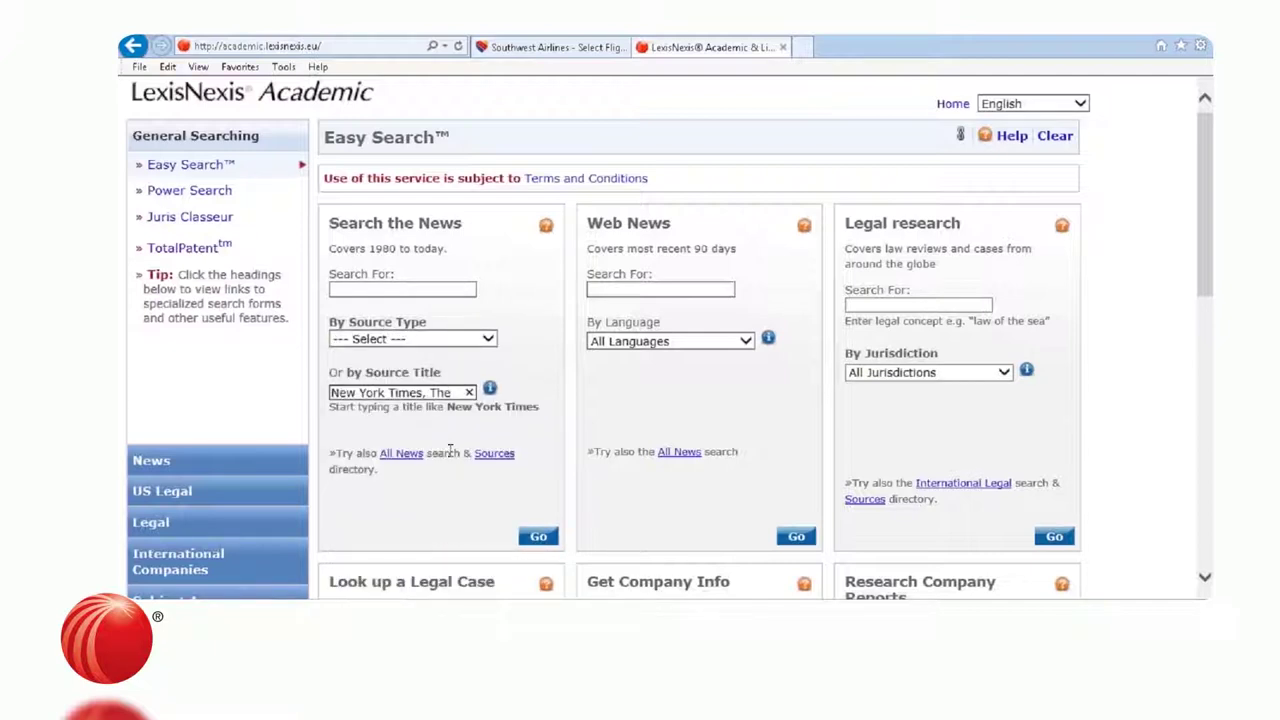
key("BackSpace")
key("BackSpace")
key("BackSpace")
key("BackSpace")
key("BackSpace")
key("BackSpace")
key("BackSpace")
key("BackSpace")
key("BackSpace")
key("BackSpace")
key("BackSpace")
key("BackSpace")
key("BackSpace")
key("BackSpace")
key("BackSpace")
key("BackSpace")
key("BackSpace")
key("BackSpace")
key("BackSpace")
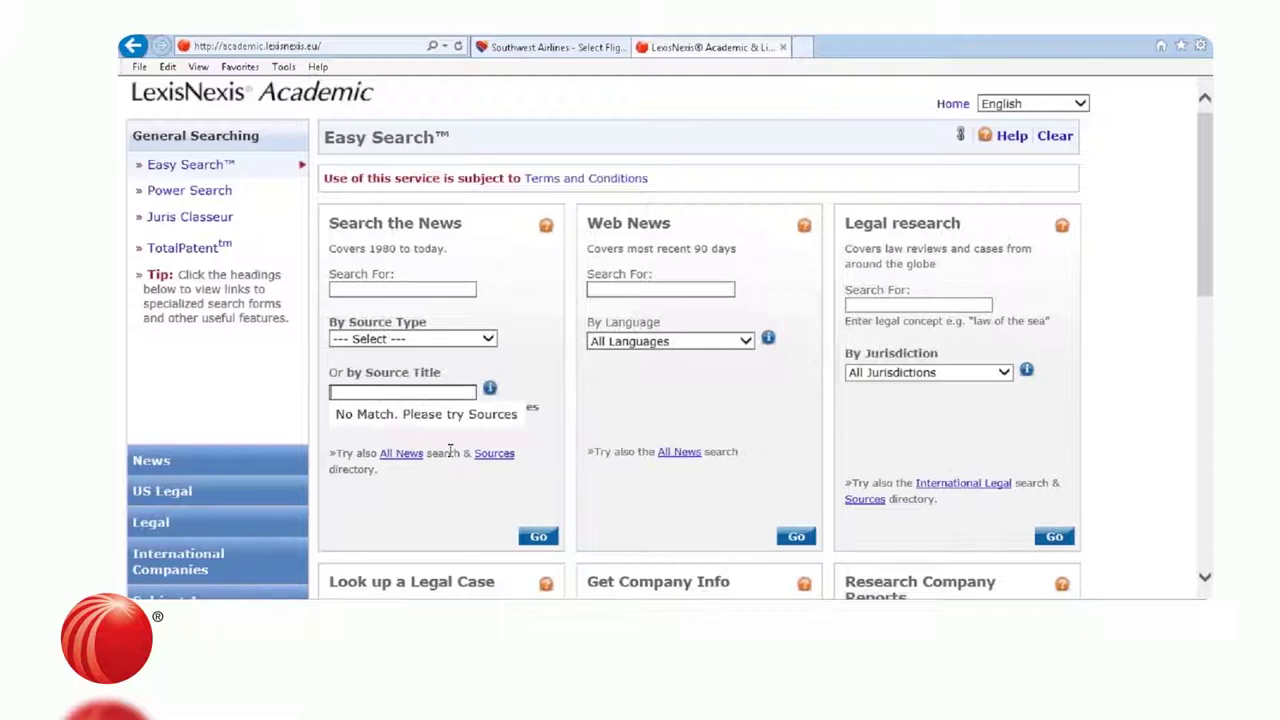
type("al")
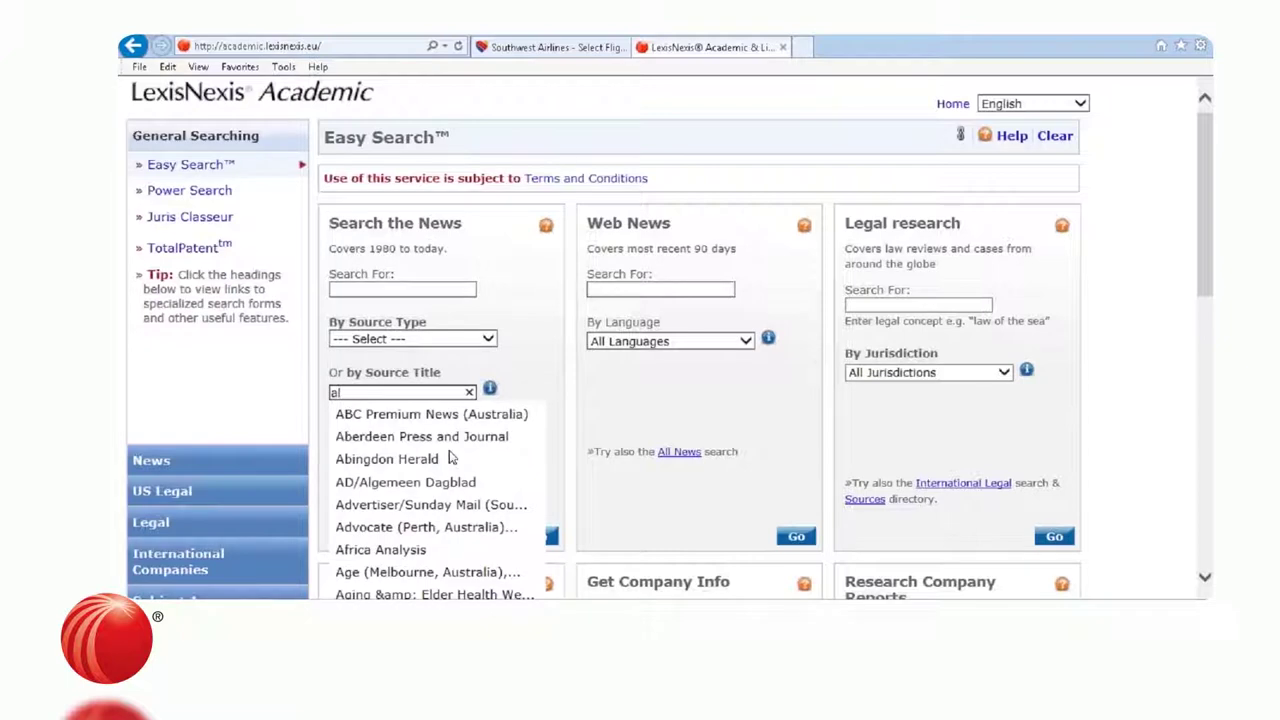
type(" ri")
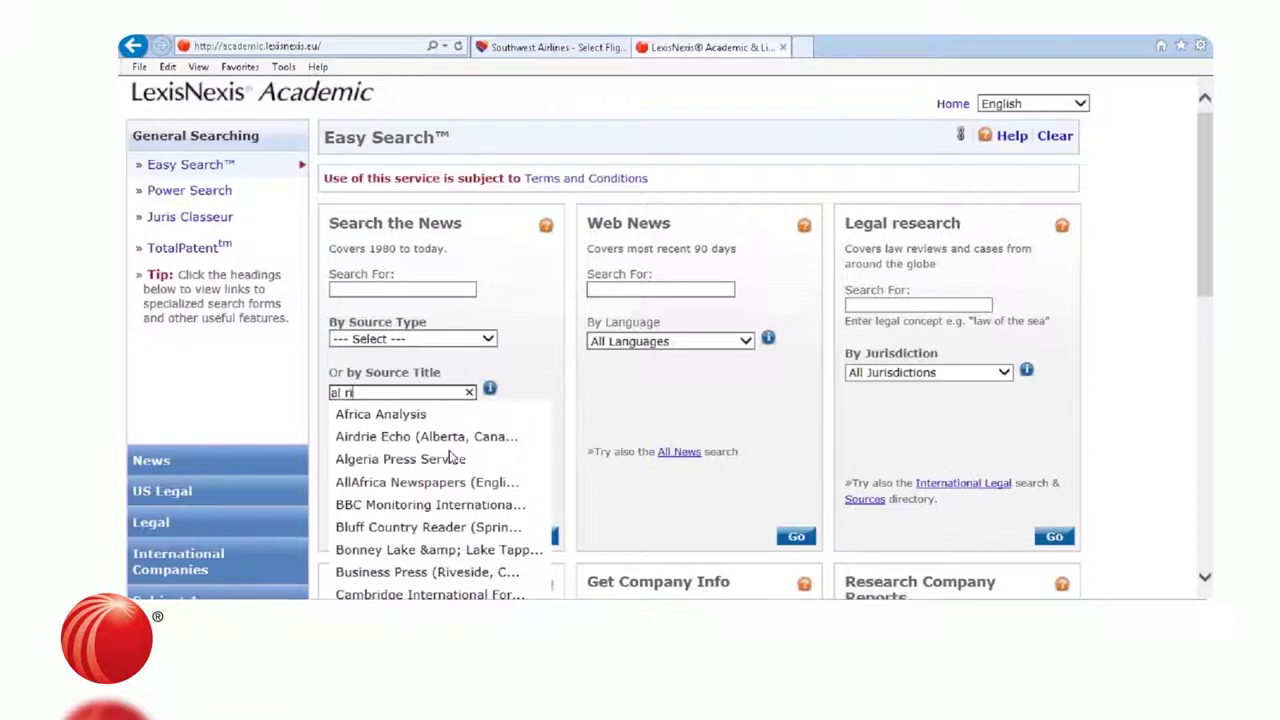
type("y")
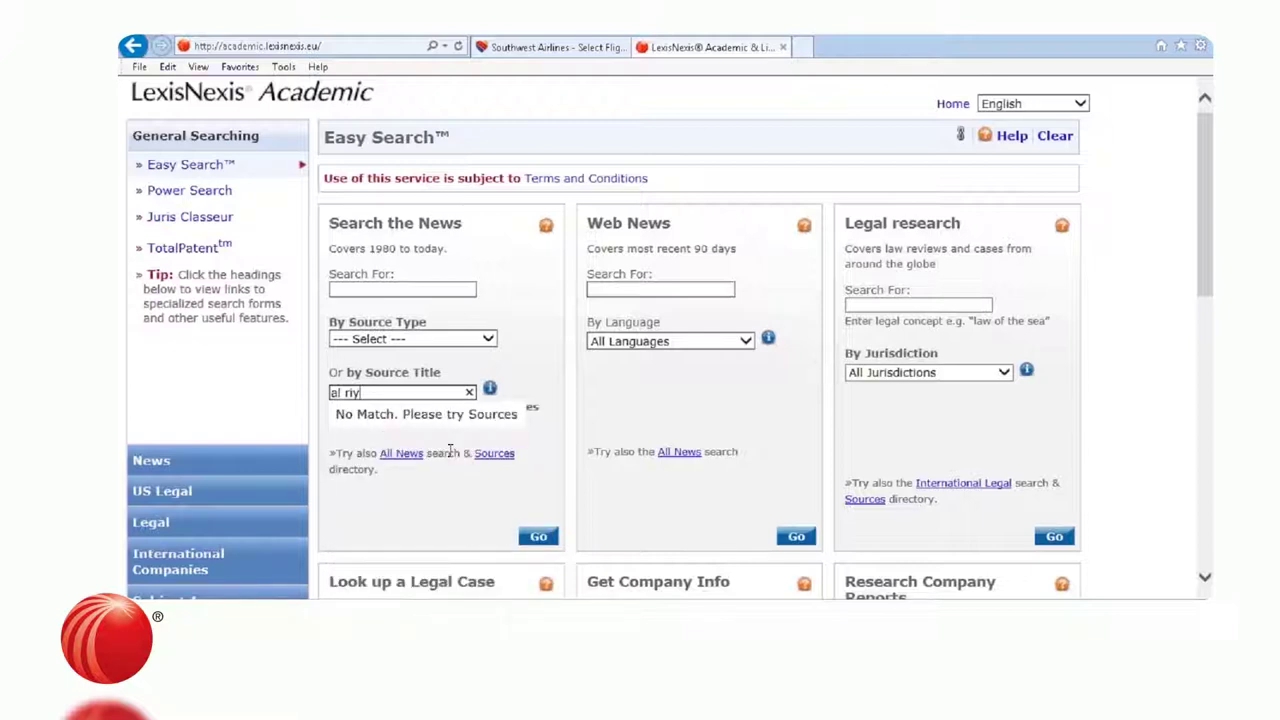
type("a")
key("BackSpace")
key("BackSpace")
key("BackSpace")
key("BackSpace")
key("BackSpace")
key("BackSpace")
key("BackSpace")
type("ri")
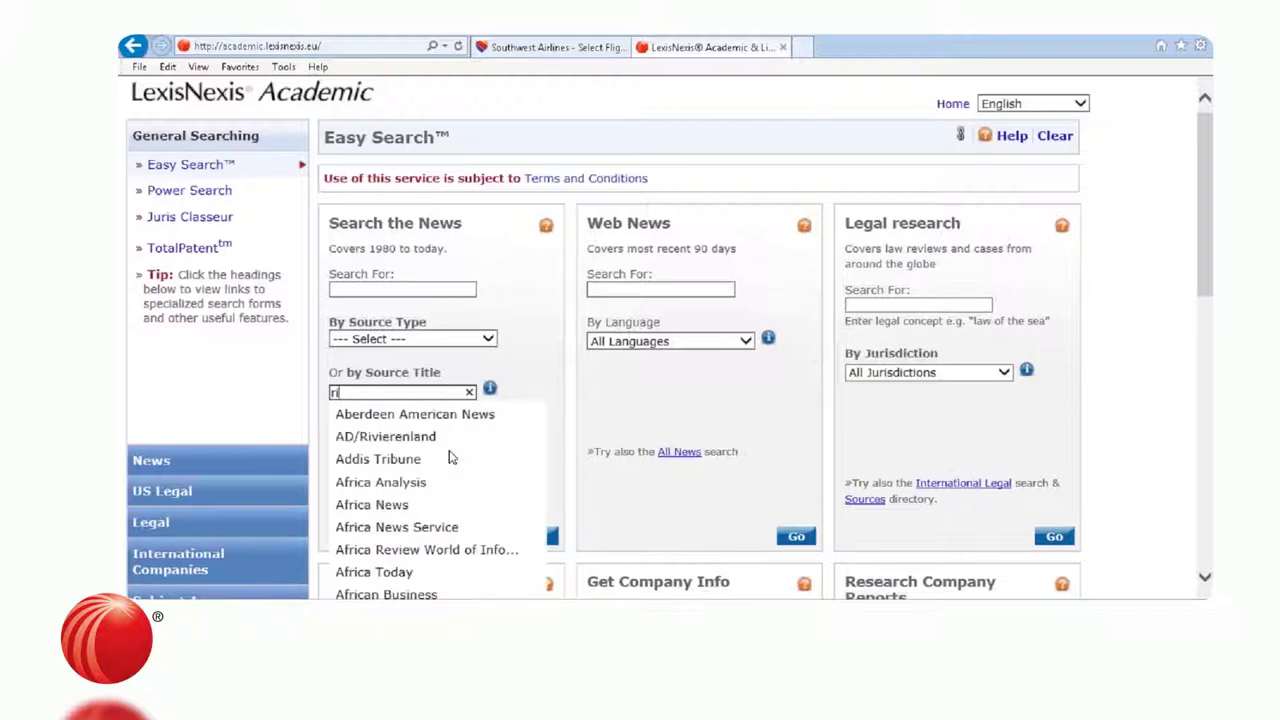
type("y")
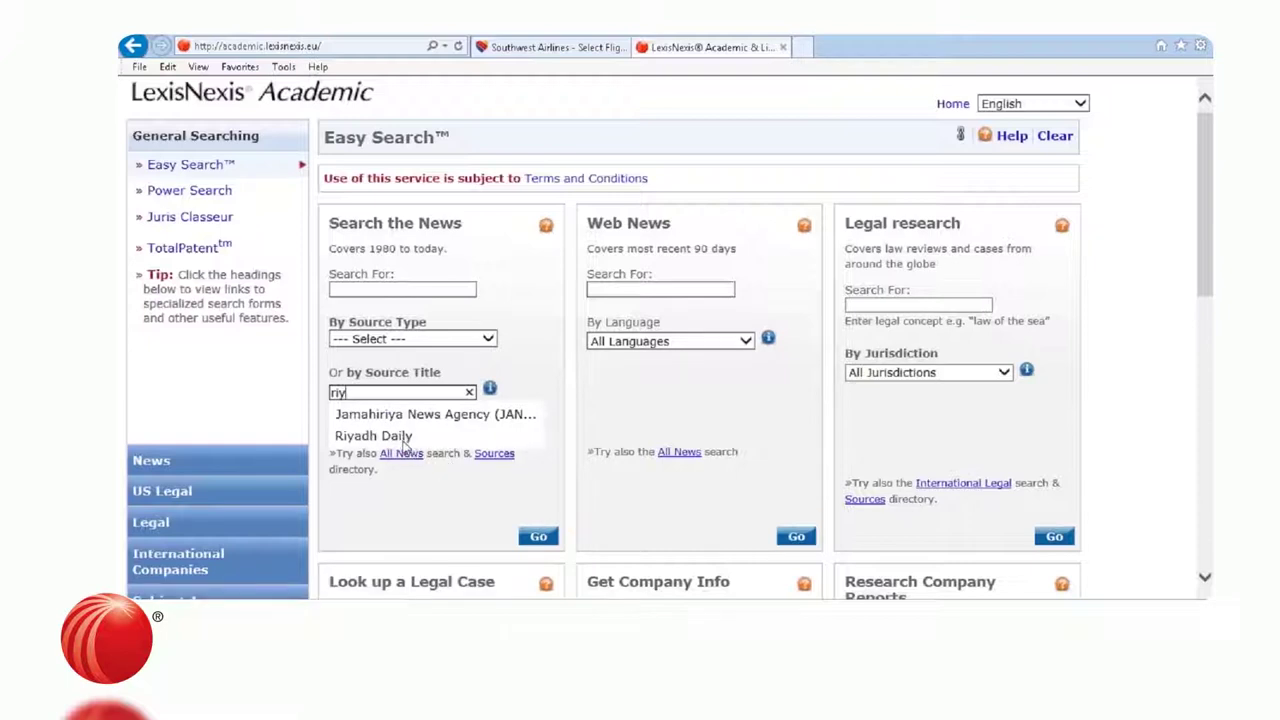
left_click(373, 436)
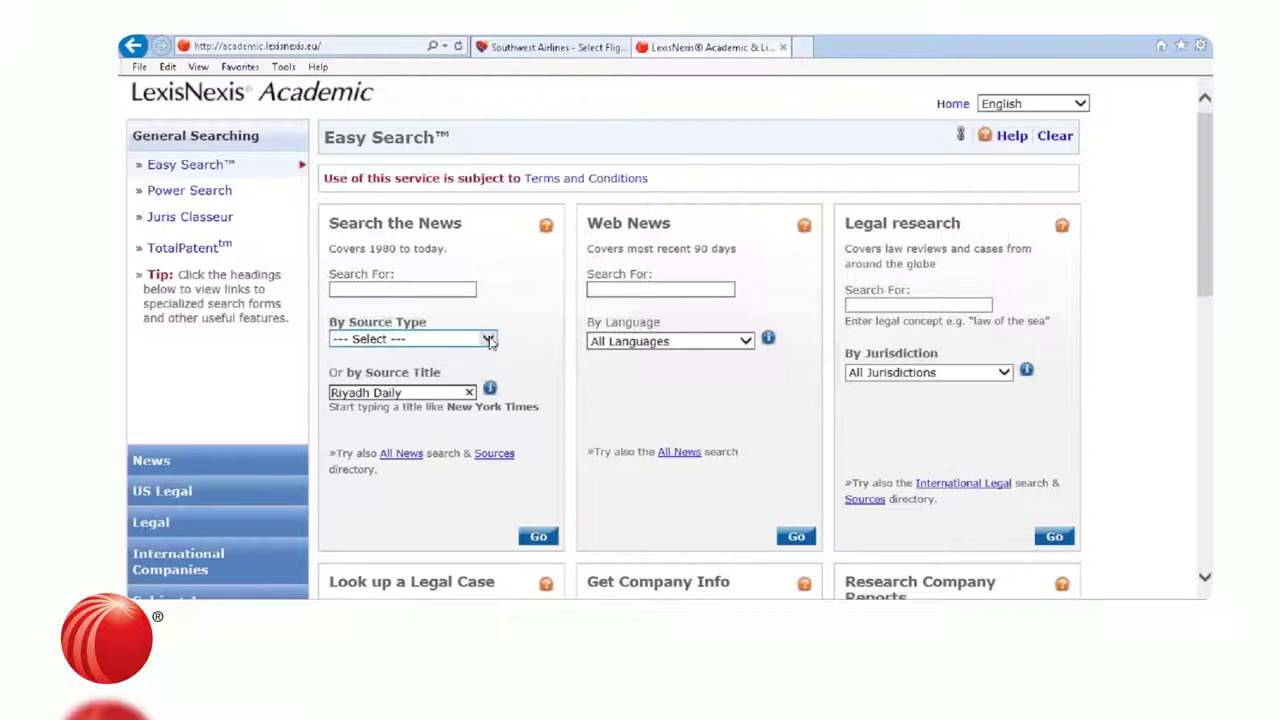
left_click(489, 340)
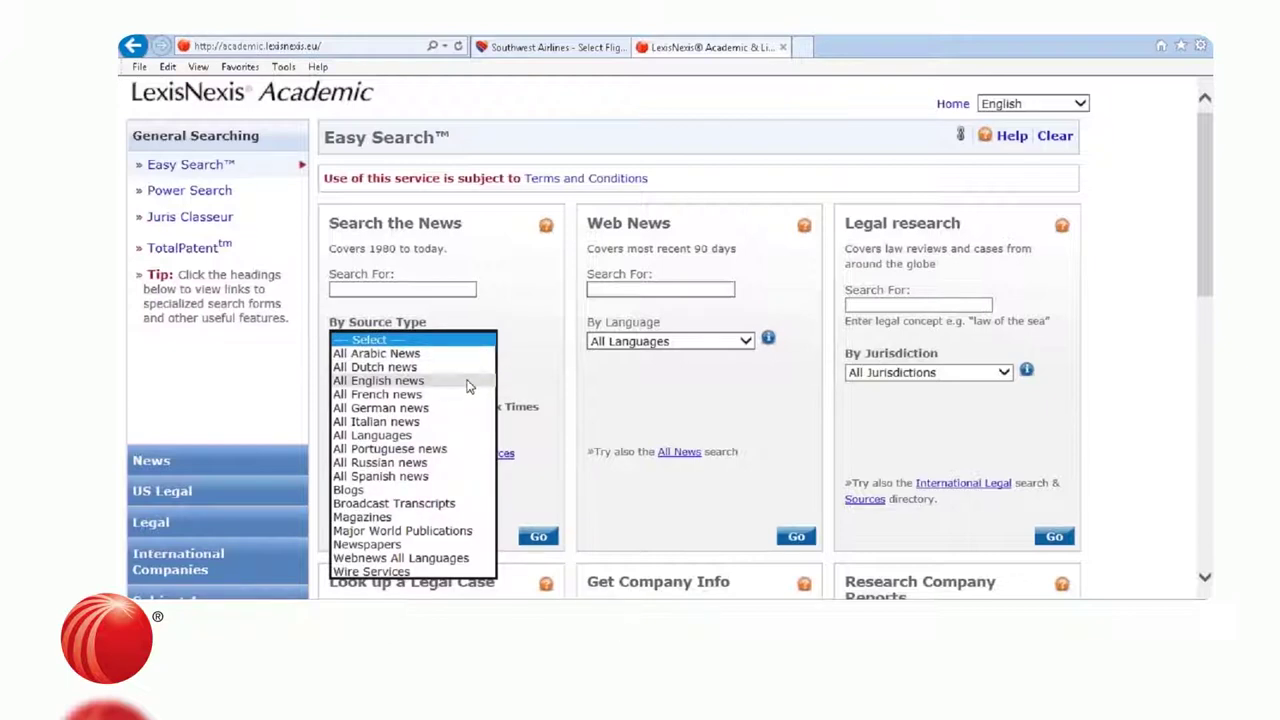
left_click(467, 385)
left_click(421, 288)
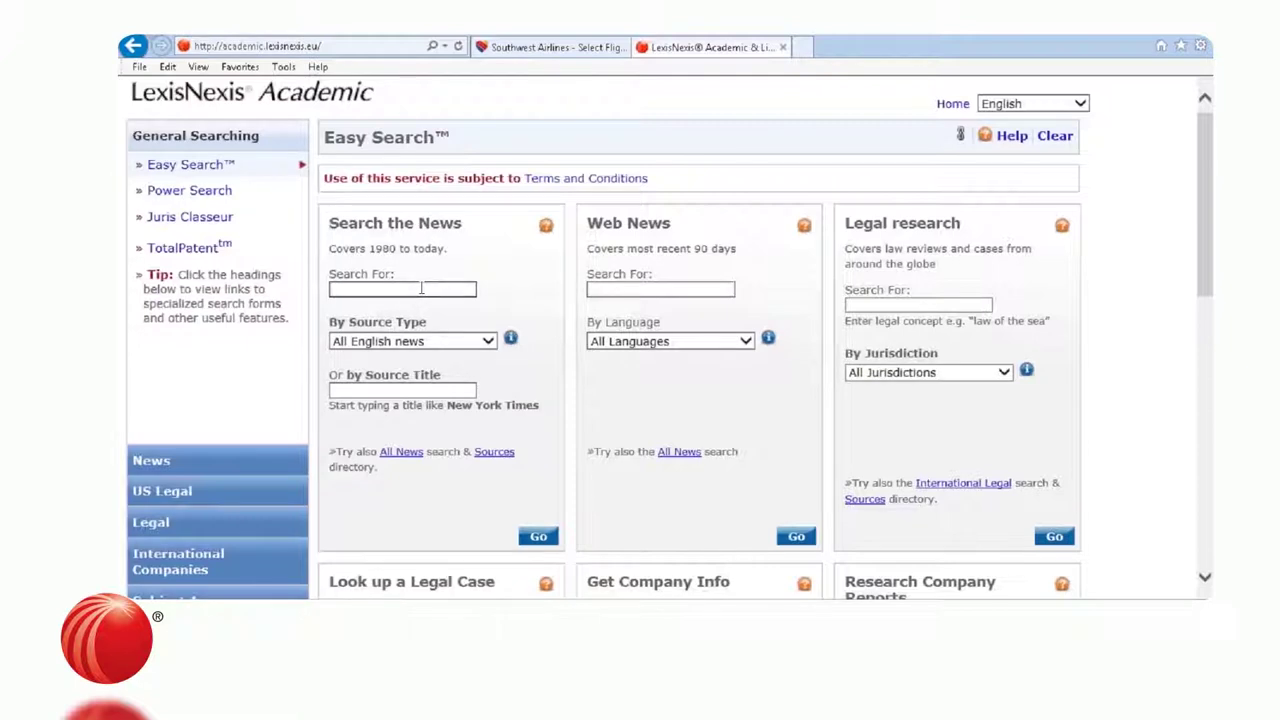
type("\"h")
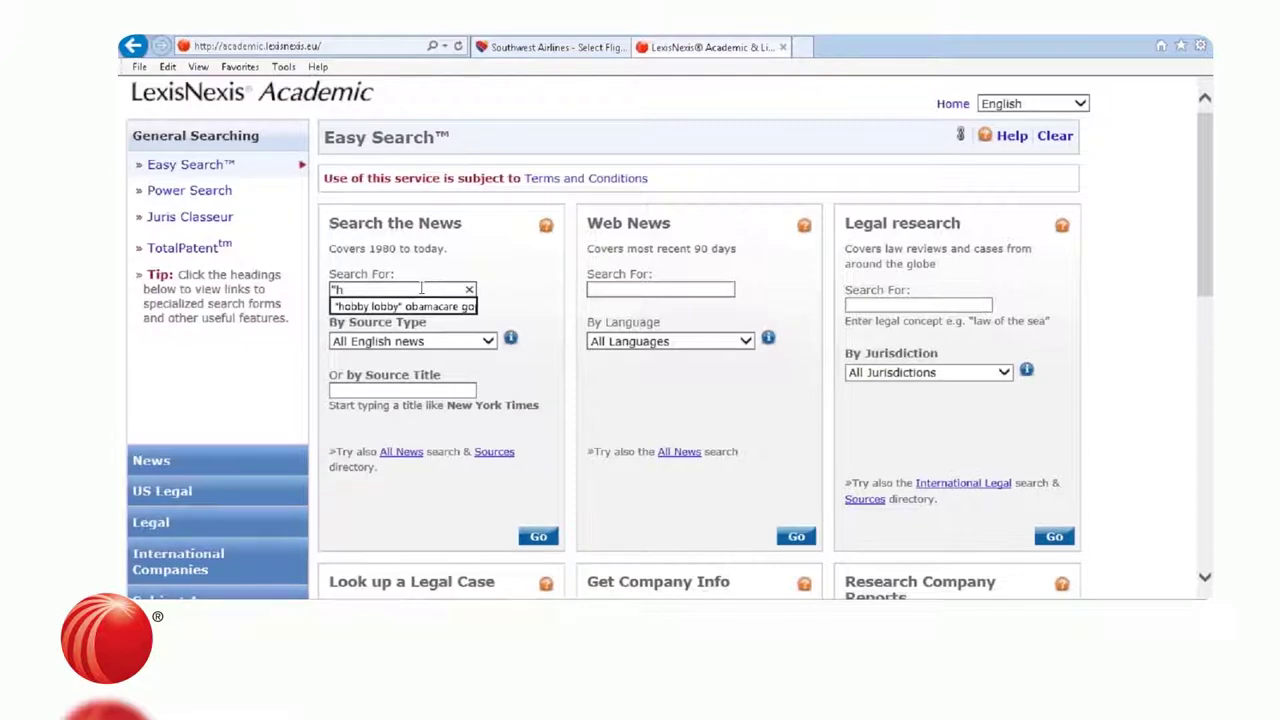
key("BackSpace")
key("BackSpace")
type("ob")
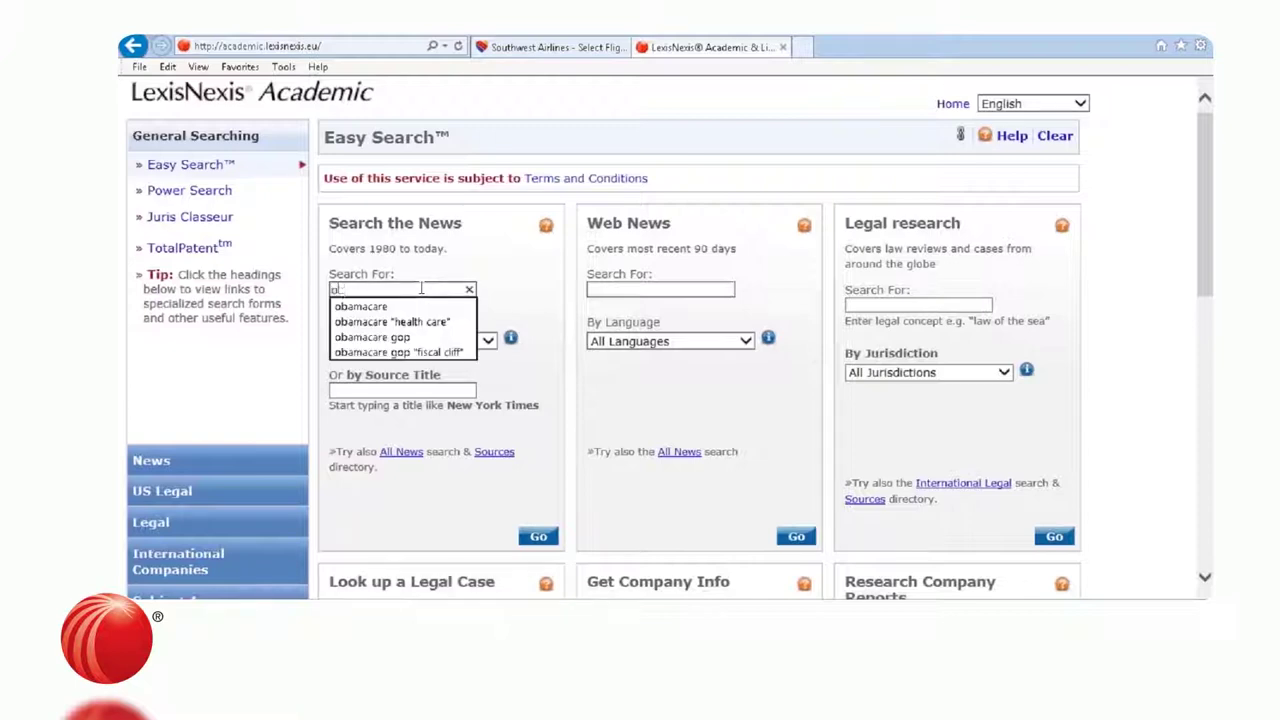
type("amacare ")
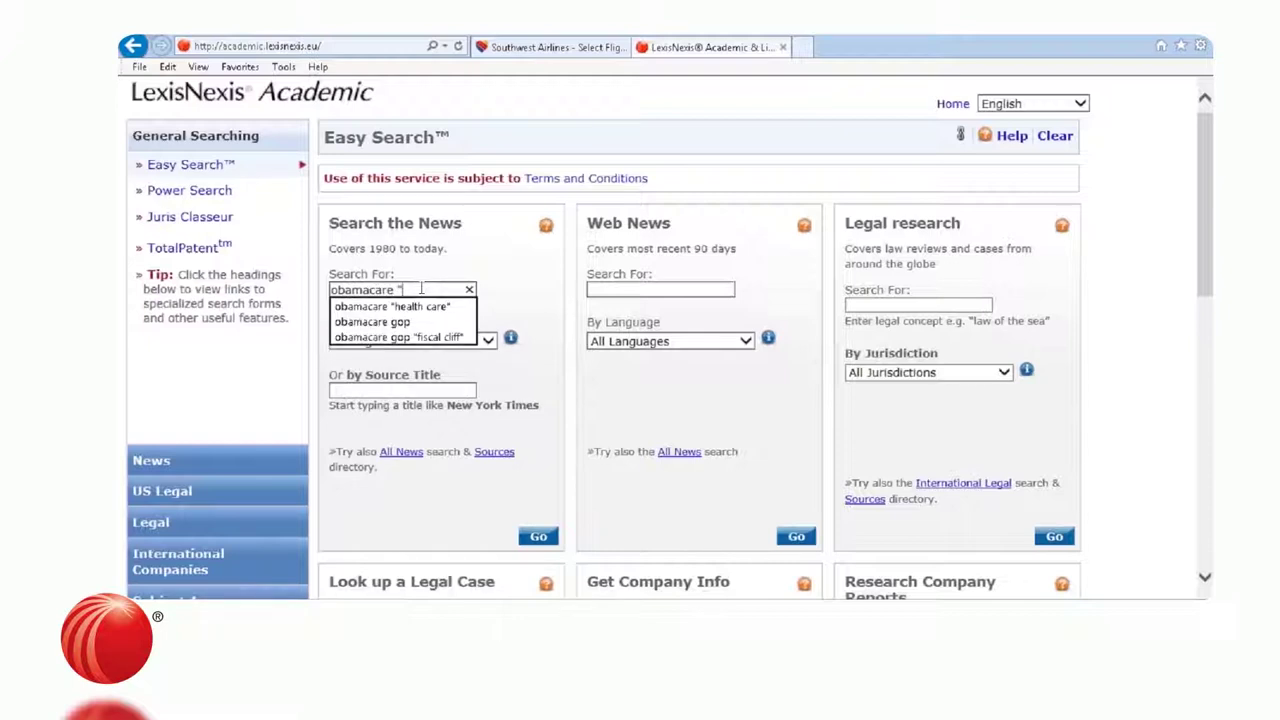
type("\"health")
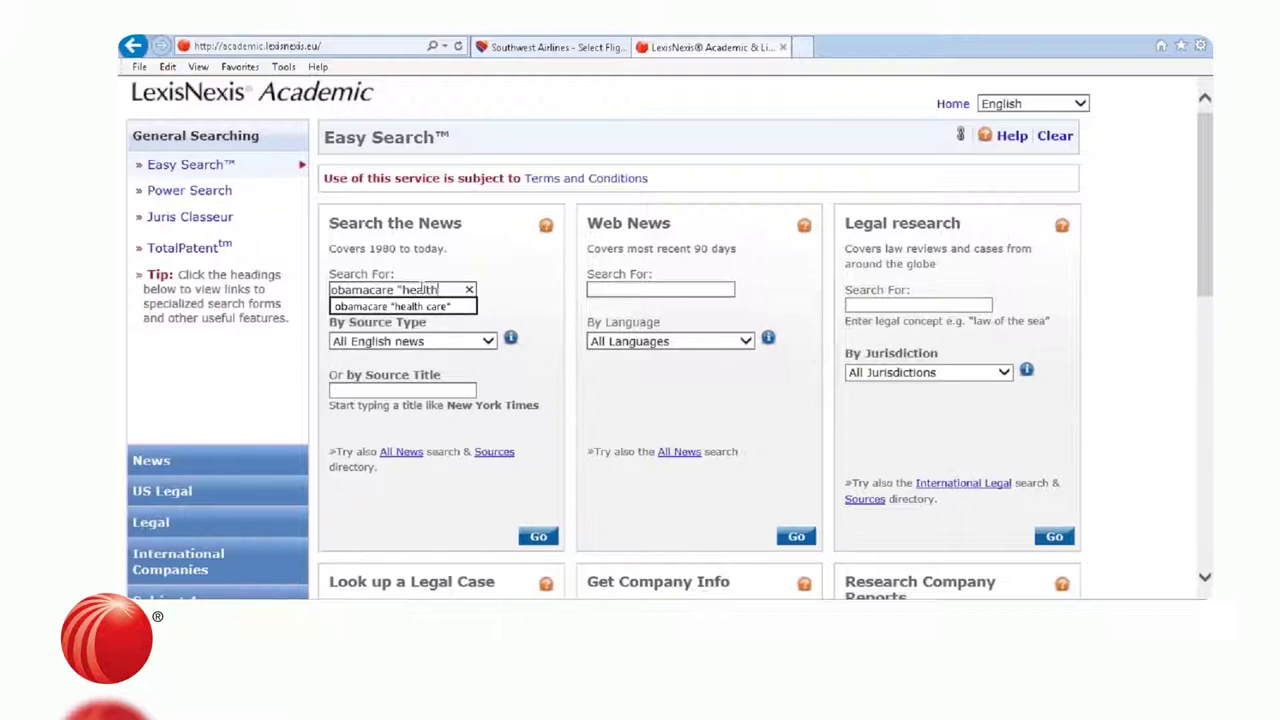
type(" care\"")
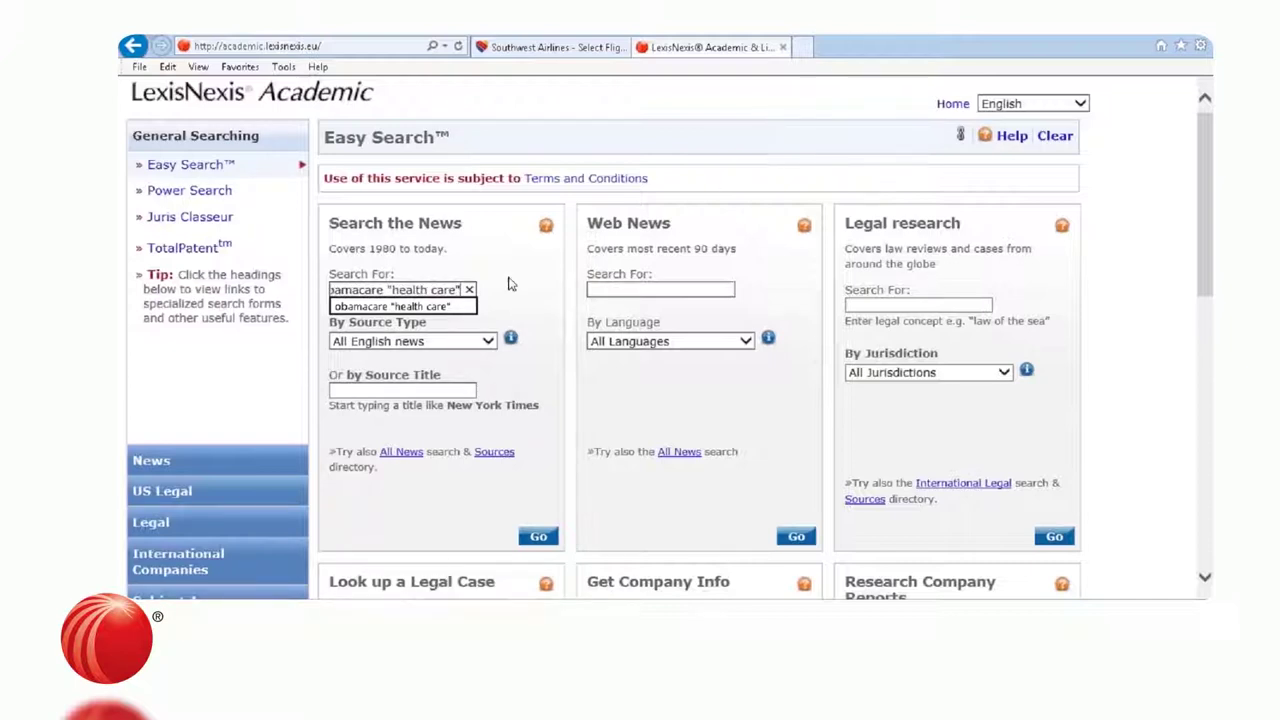
left_click(456, 308)
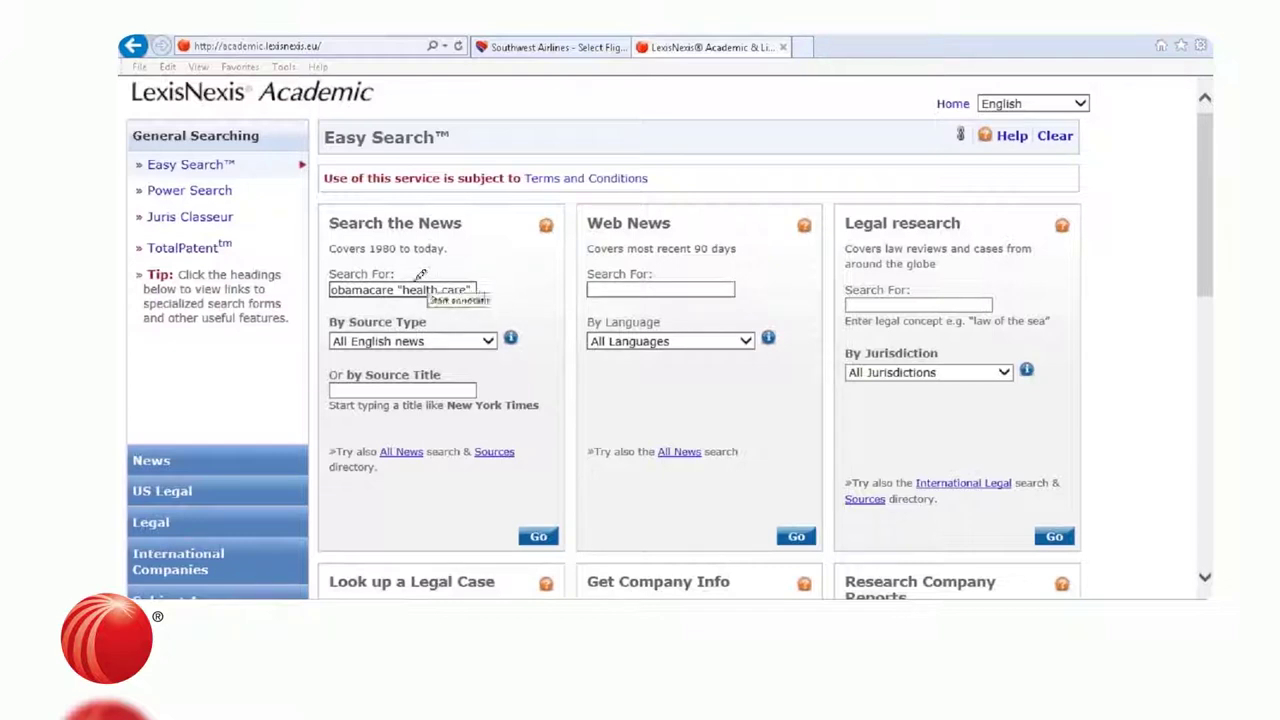
left_click_drag(401, 262, 402, 313)
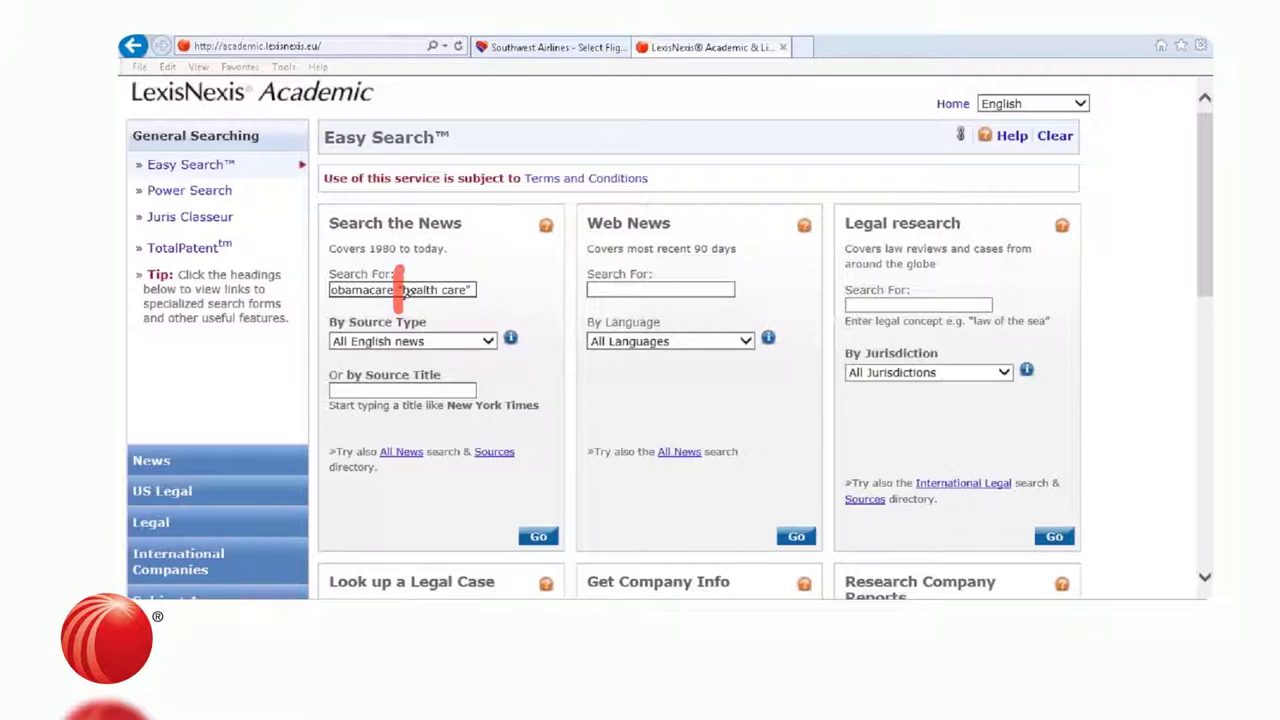
left_click_drag(404, 291, 481, 293)
left_click(538, 540)
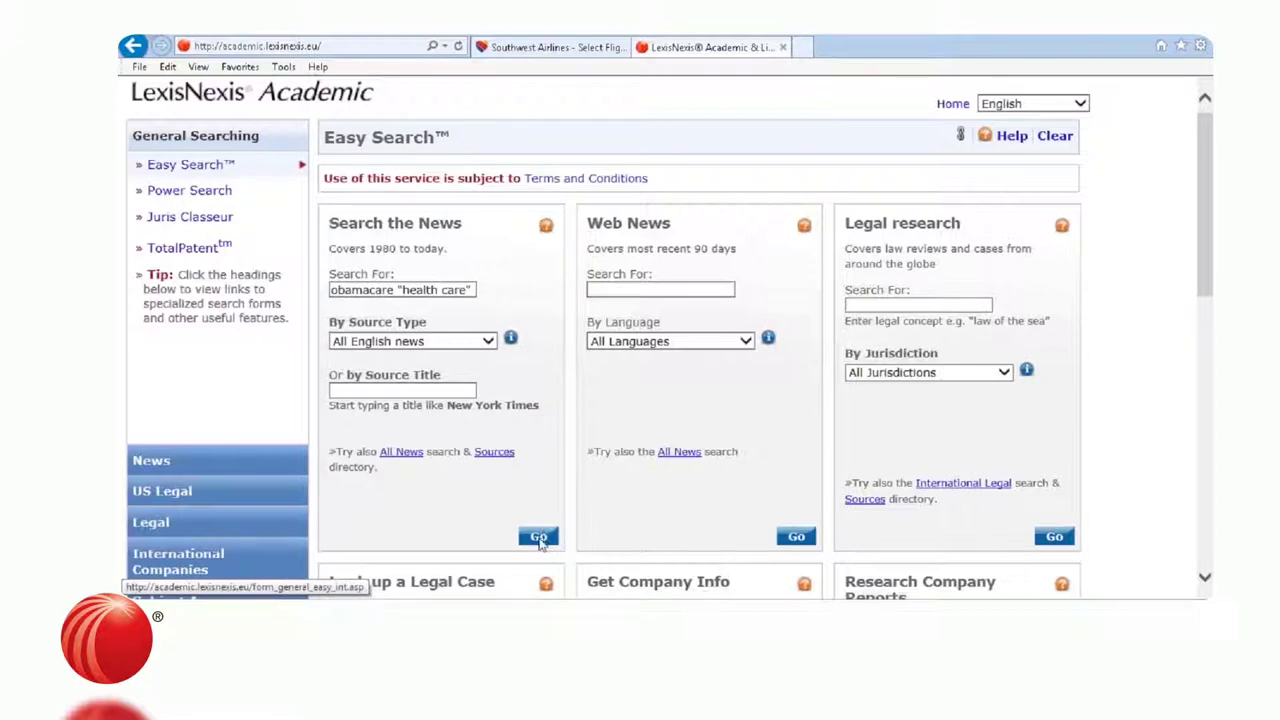
Run the obamacare "health care" news search and mark the Newspapers (158) group.
left_click(538, 538)
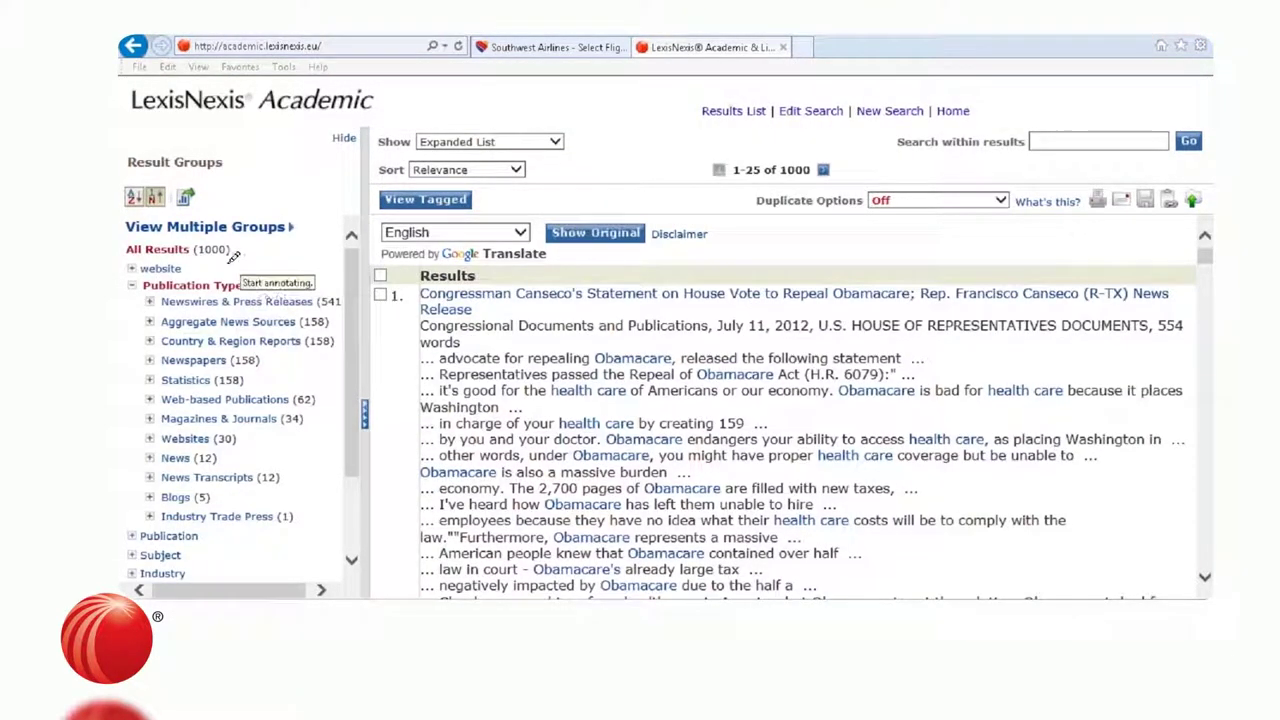
mouse_move(232, 261)
left_mouse_down()
mouse_move(125, 300)
mouse_move(122, 415)
mouse_move(160, 522)
mouse_move(205, 535)
mouse_move(345, 500)
mouse_move(368, 418)
mouse_move(318, 300)
mouse_move(228, 250)
left_mouse_up()
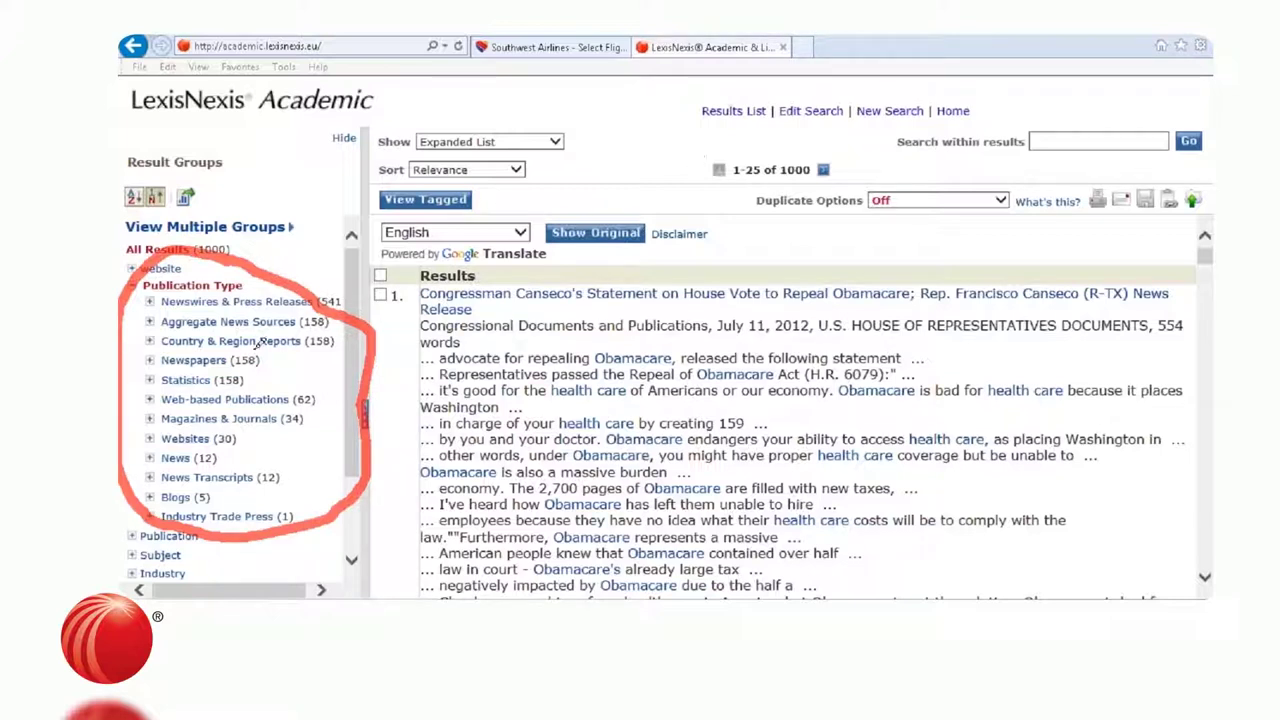
left_click_drag(158, 368, 278, 368)
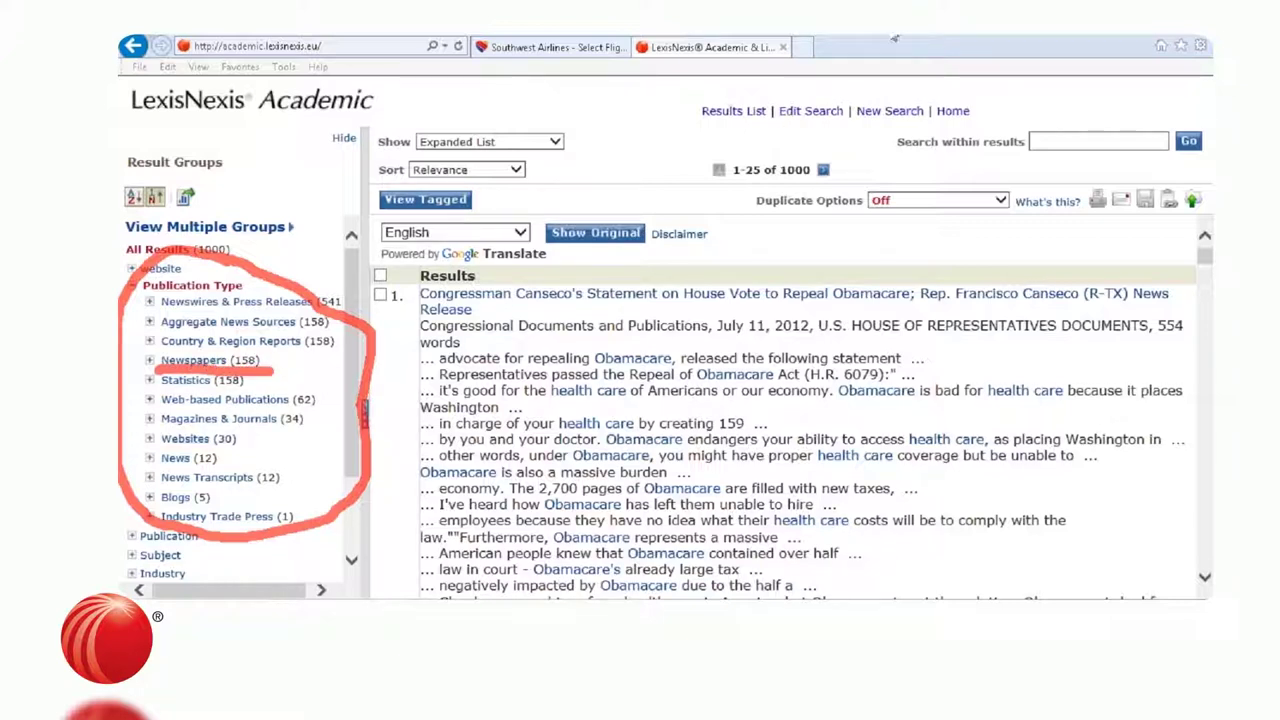
key("Escape")
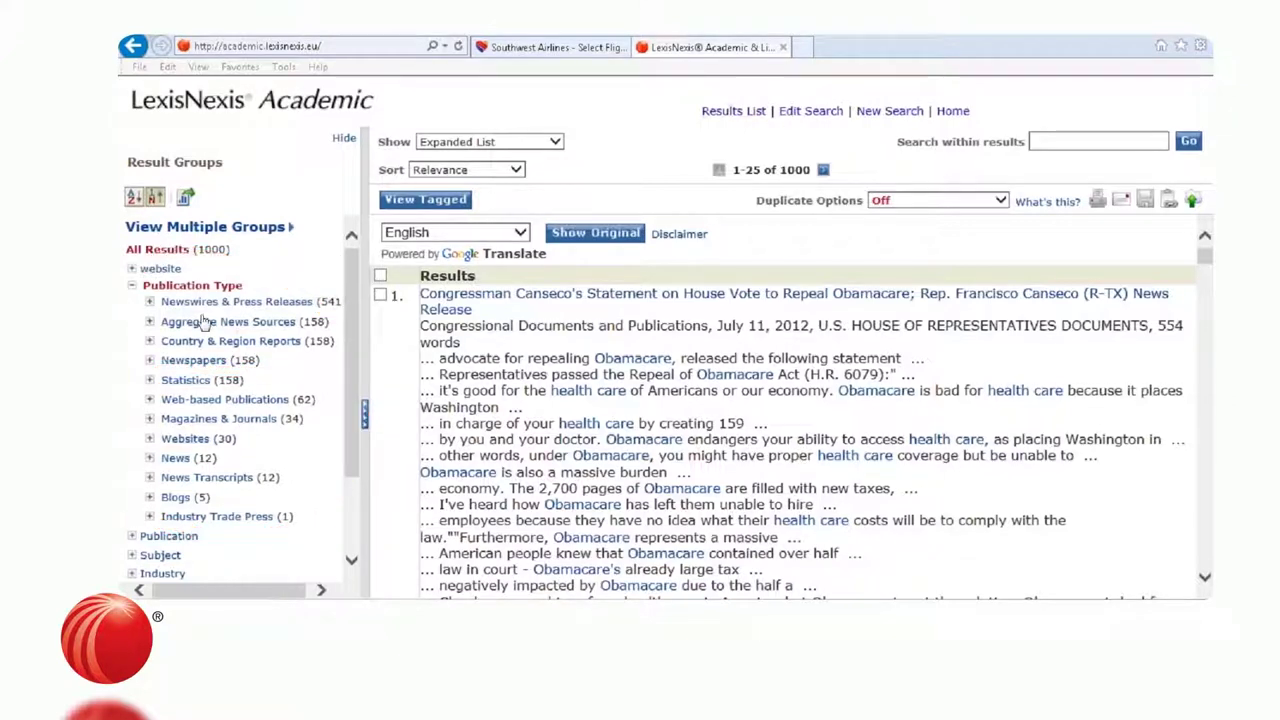
Expand Newspapers, mark Washington Post, USA Today and New York Post, and filter to Washington Post.
left_click(150, 364)
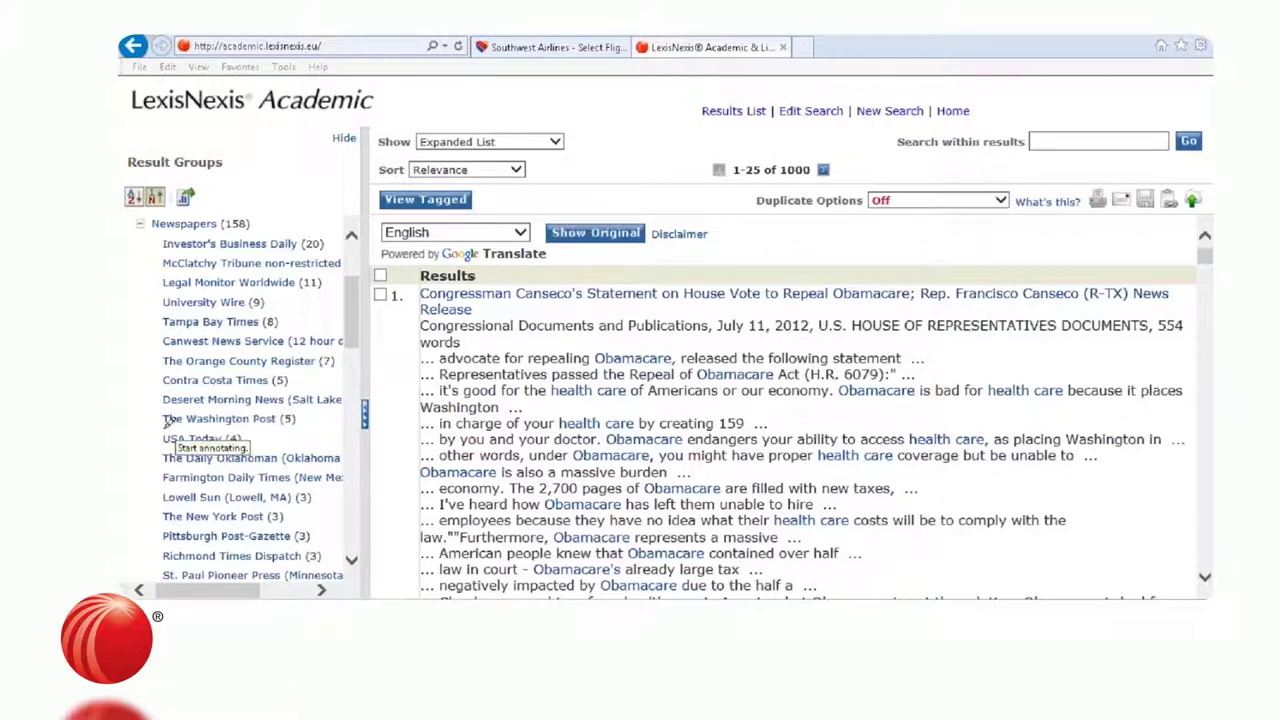
left_click_drag(161, 427, 298, 423)
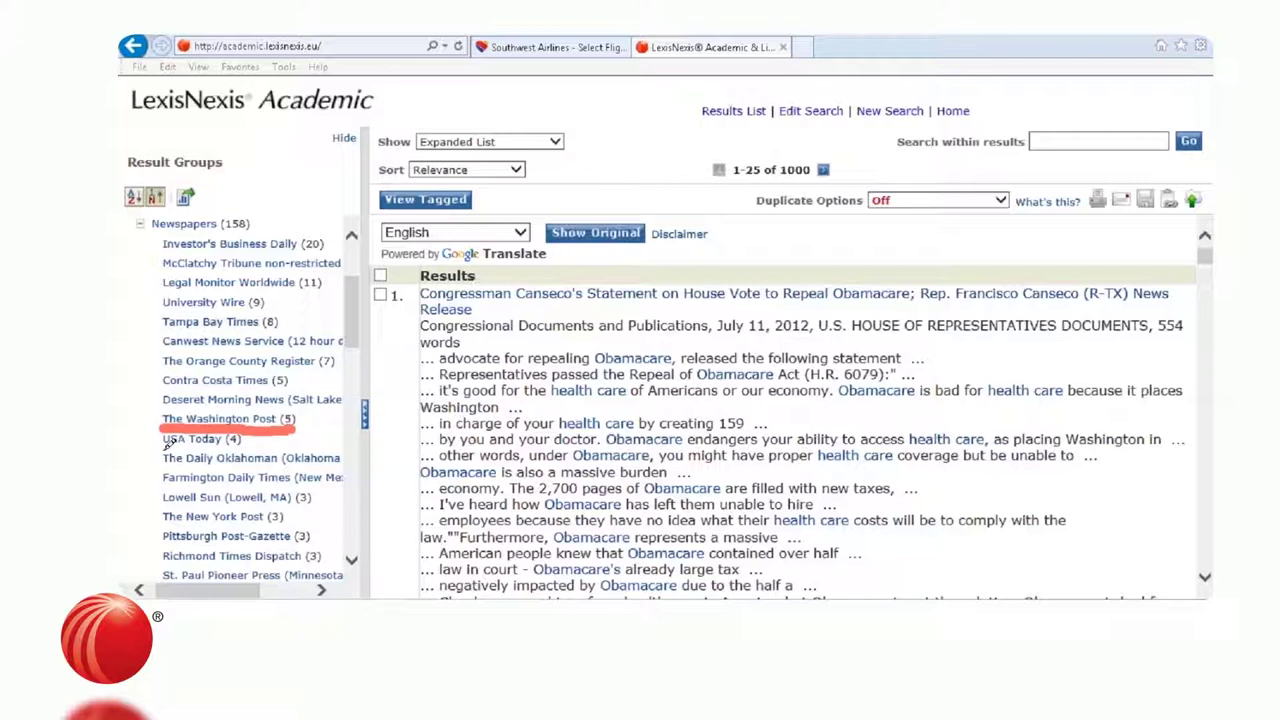
left_click_drag(160, 451, 241, 452)
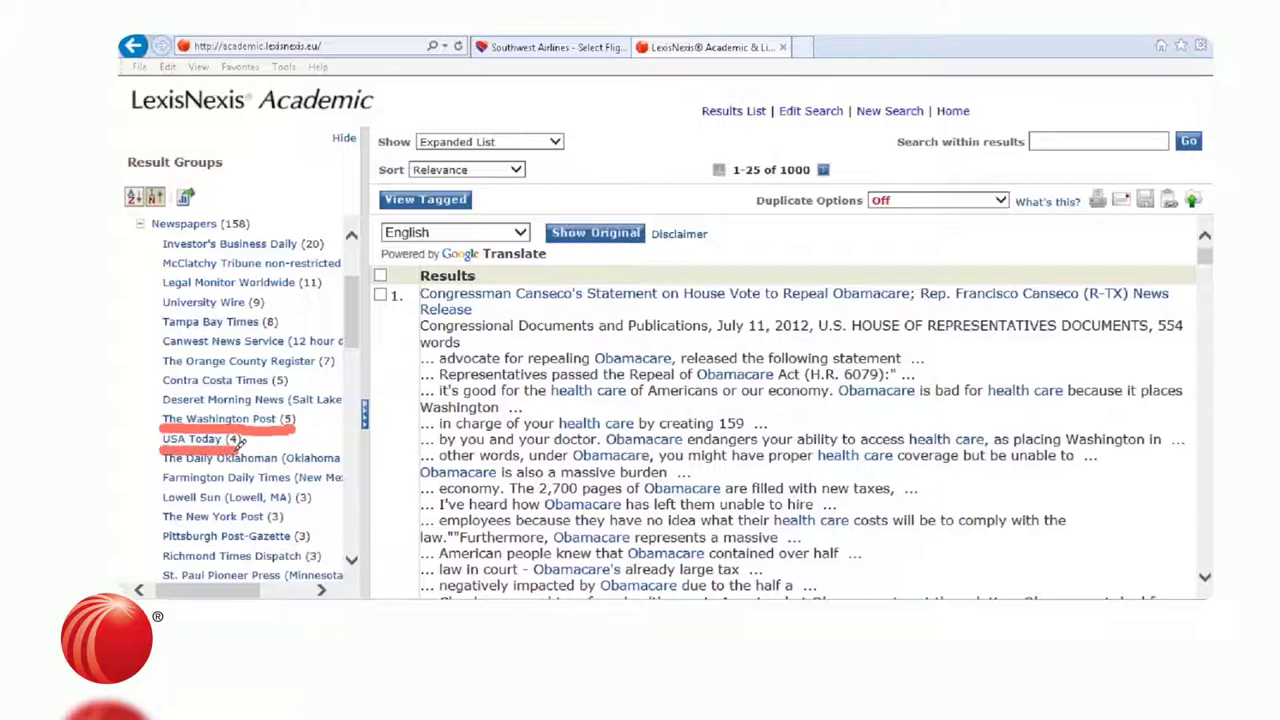
left_click_drag(161, 527, 291, 522)
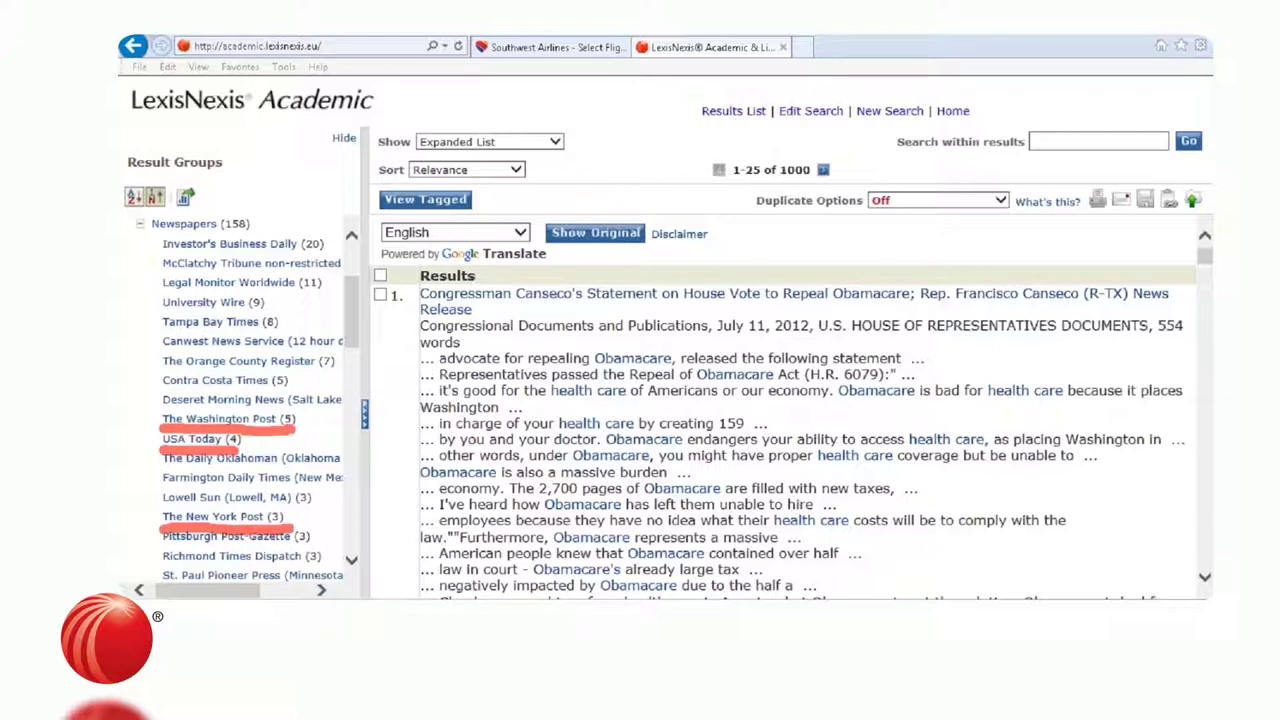
key("Escape")
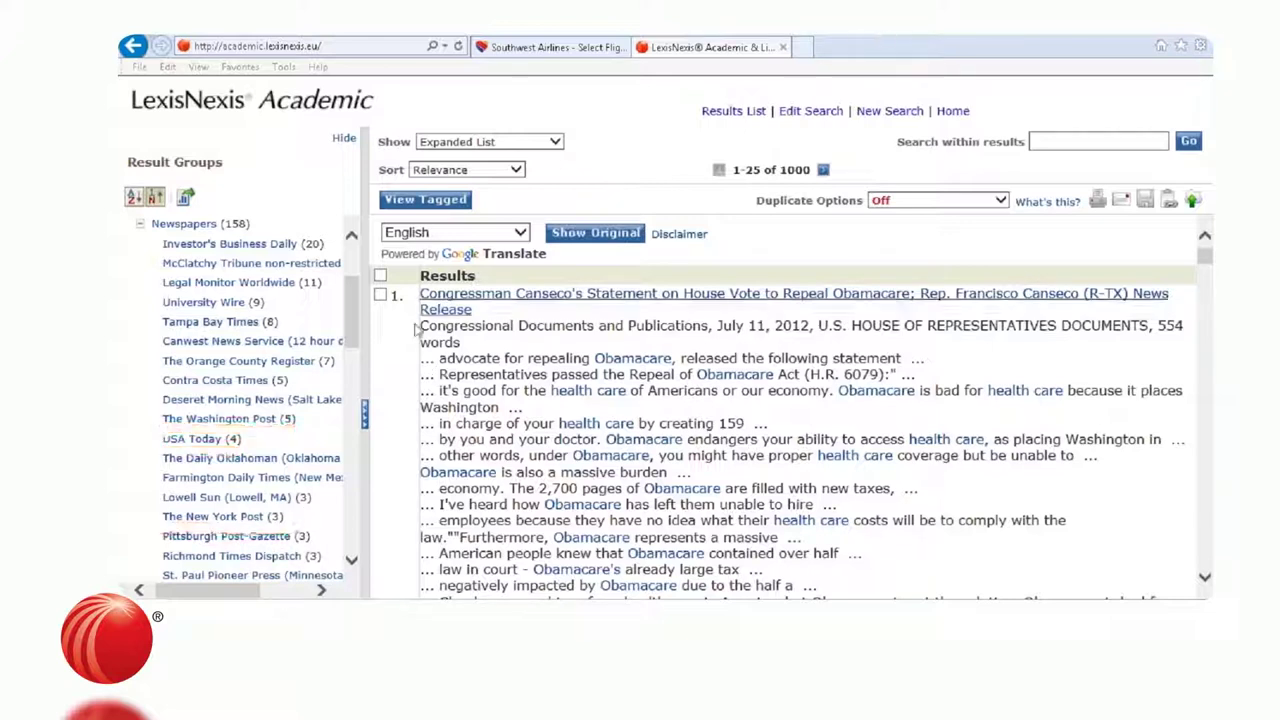
left_click(228, 420)
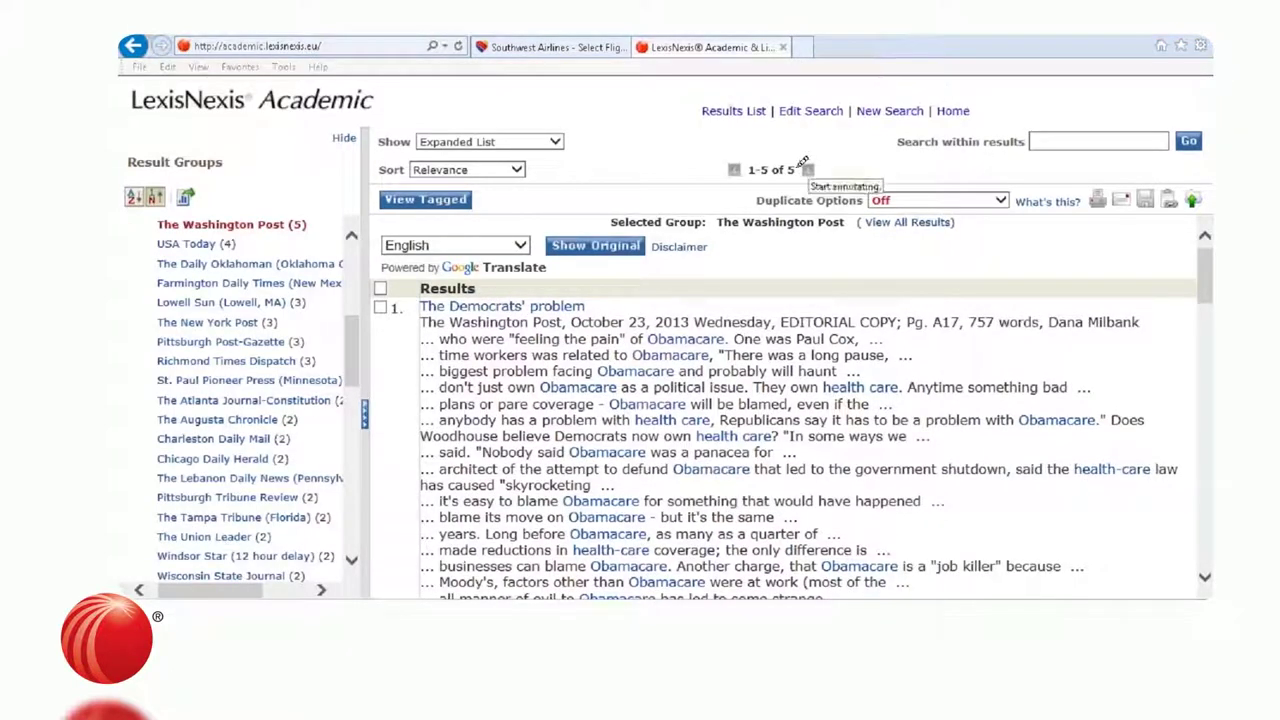
Mark The Washington Post group and its 5 results, then return to all 1000 results.
left_click_drag(718, 233, 840, 233)
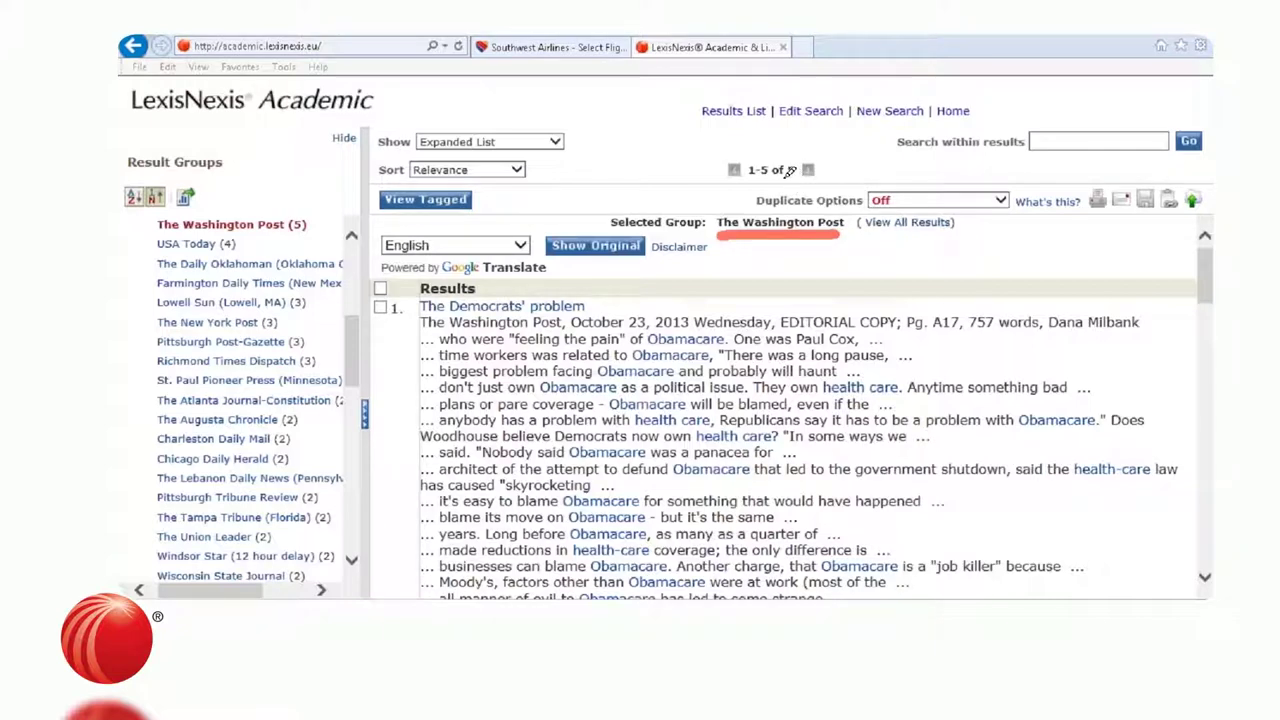
left_click_drag(781, 175, 806, 172)
left_click_drag(355, 352, 352, 265)
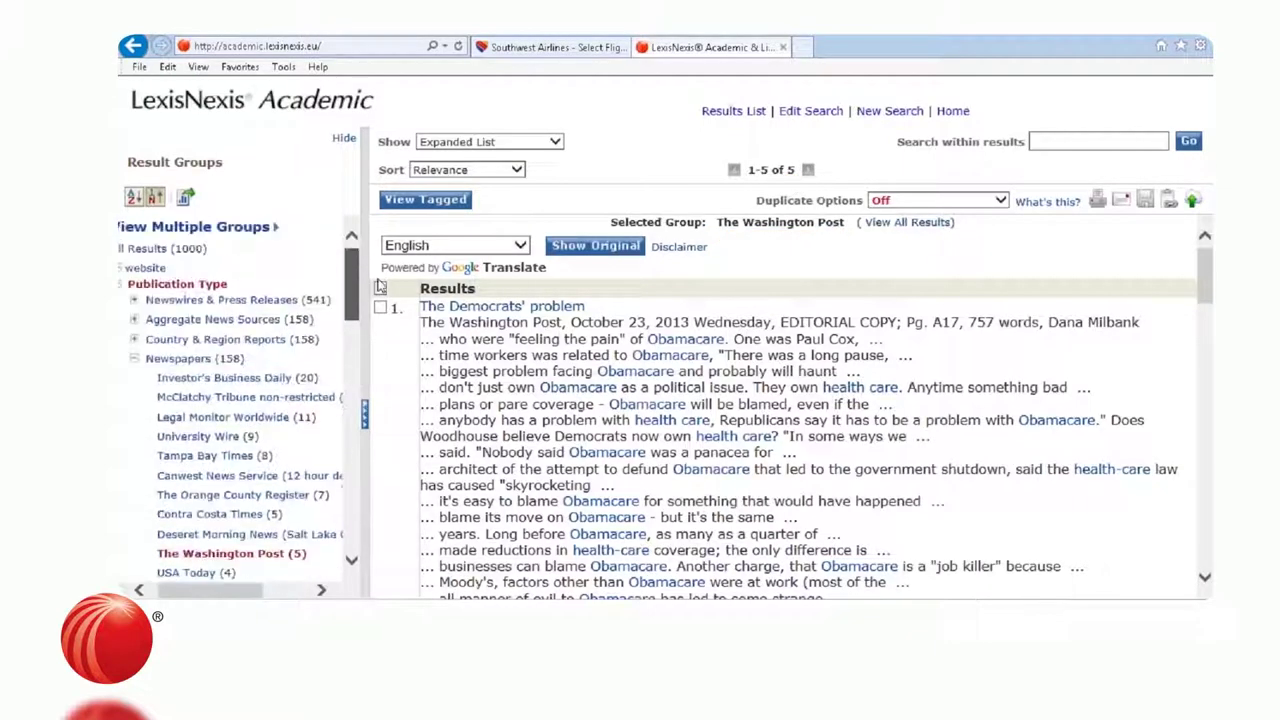
left_click(159, 252)
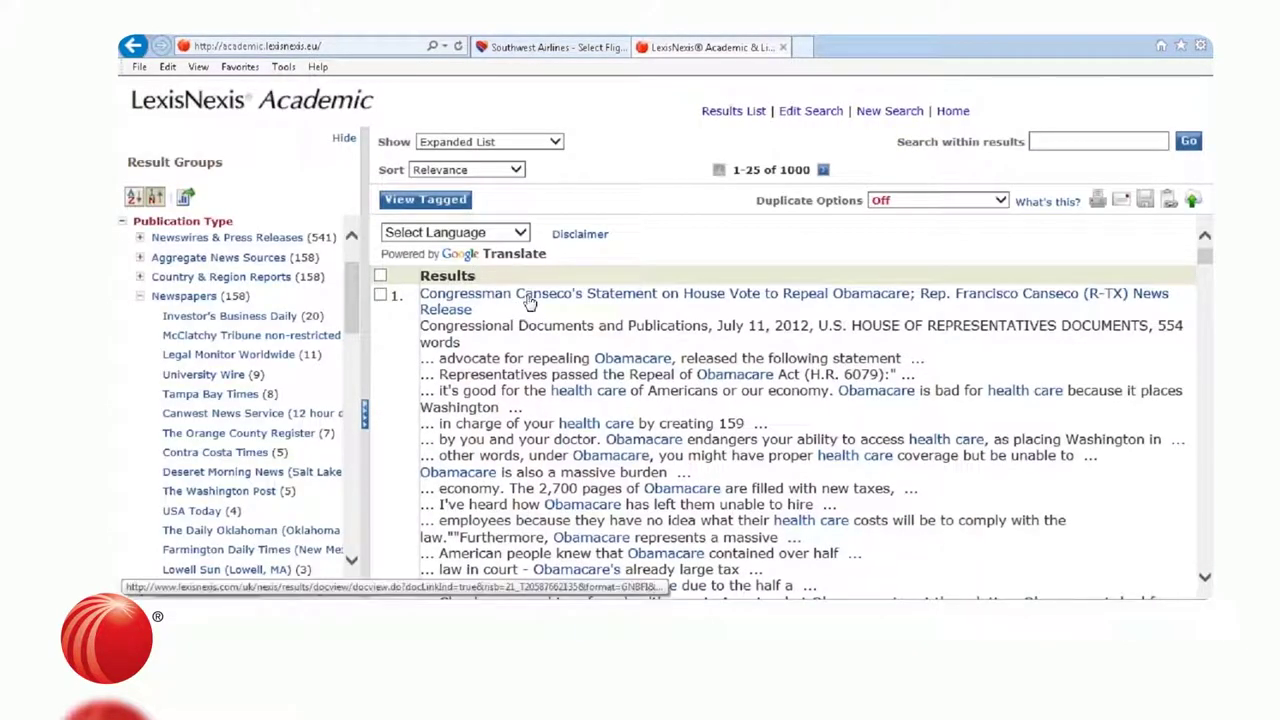
Open the first result, the Canseco statement, marking the Obamacare term and hits counter.
left_click(530, 298)
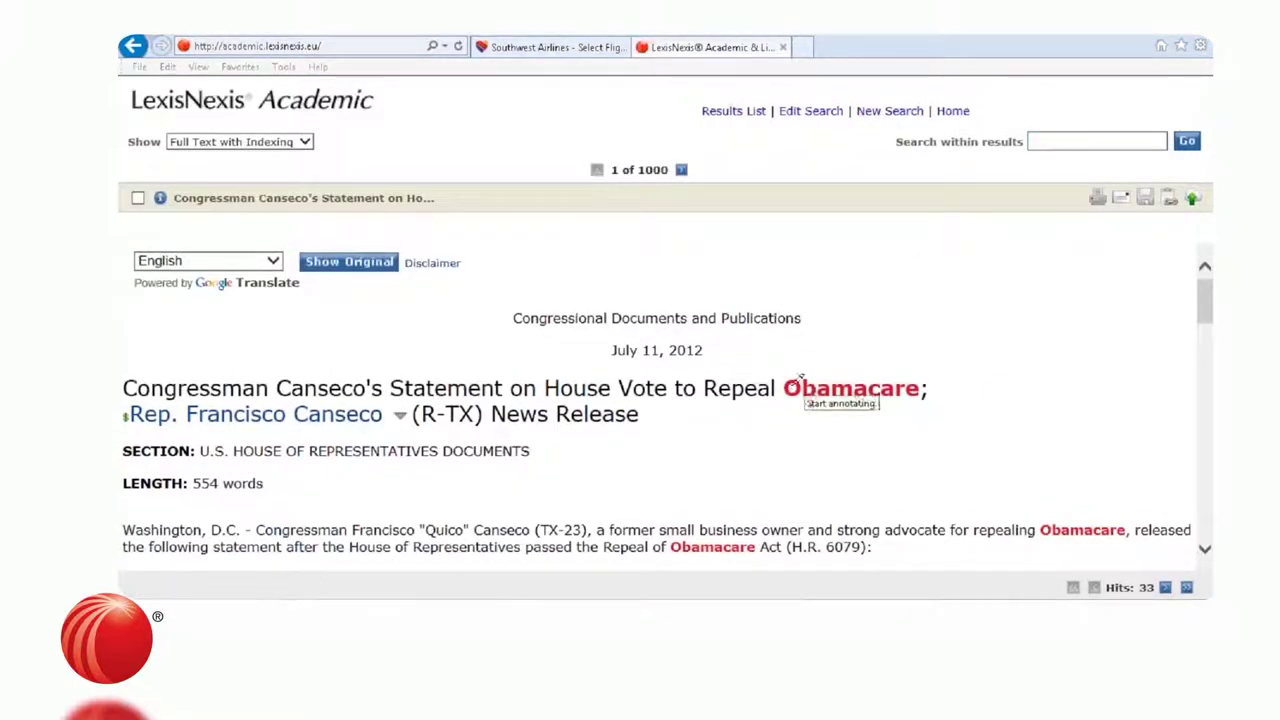
left_click_drag(781, 405, 928, 404)
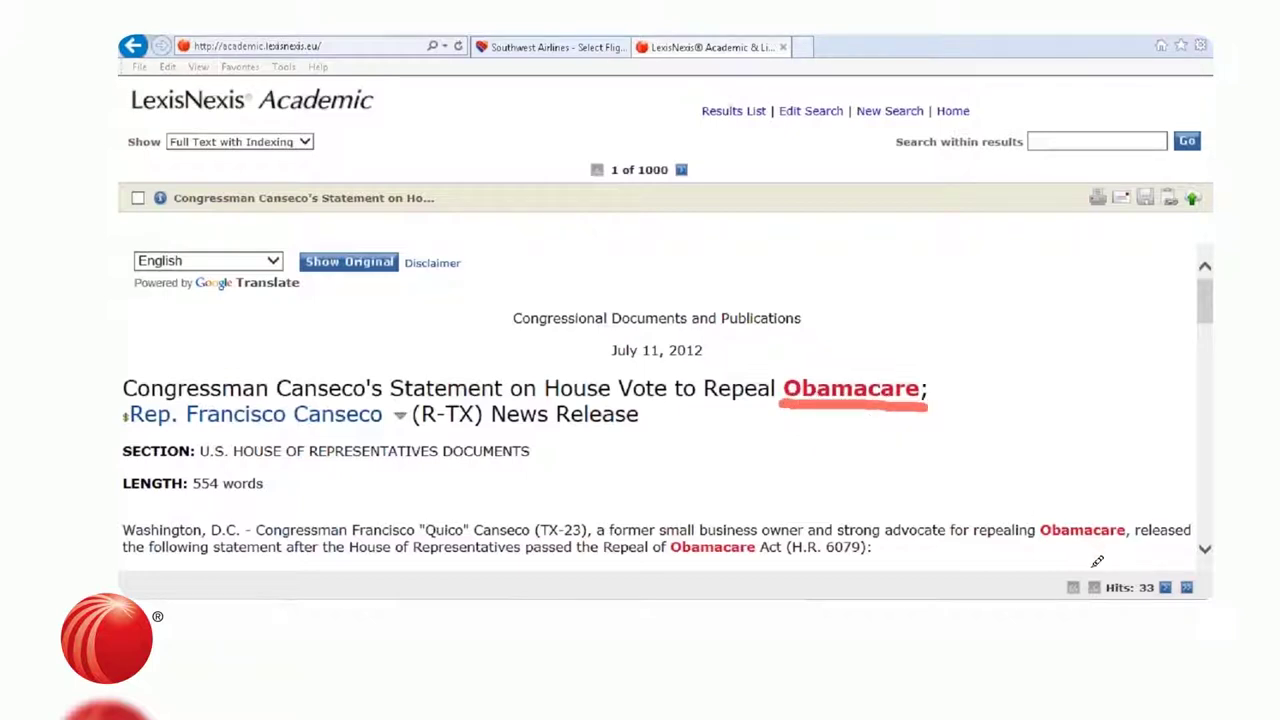
left_click_drag(1096, 565, 1030, 596)
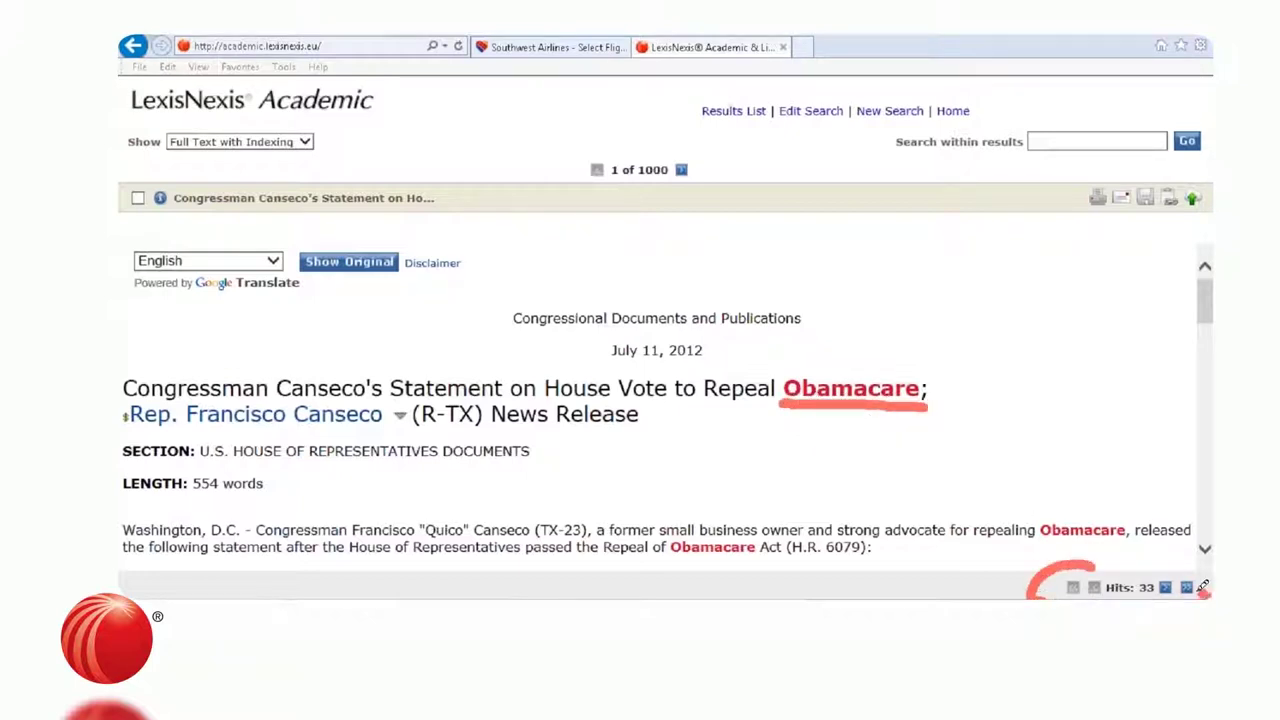
left_click_drag(1210, 597, 1098, 561)
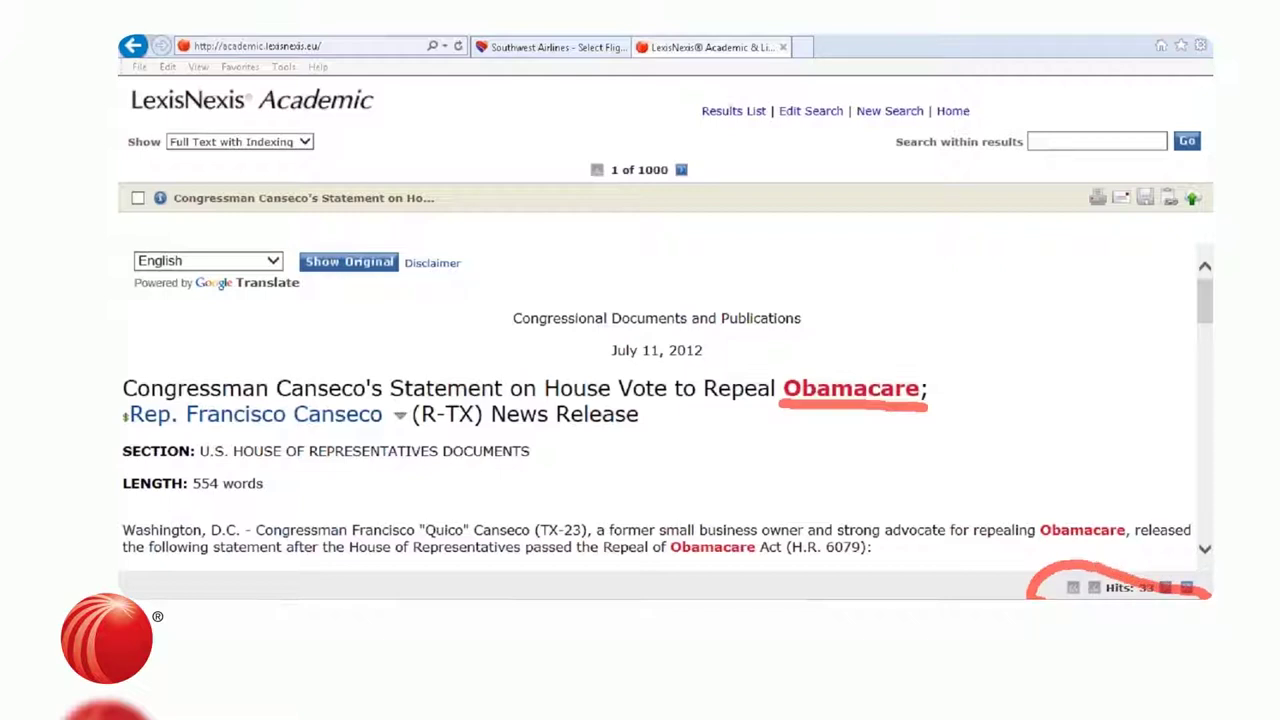
key("Escape")
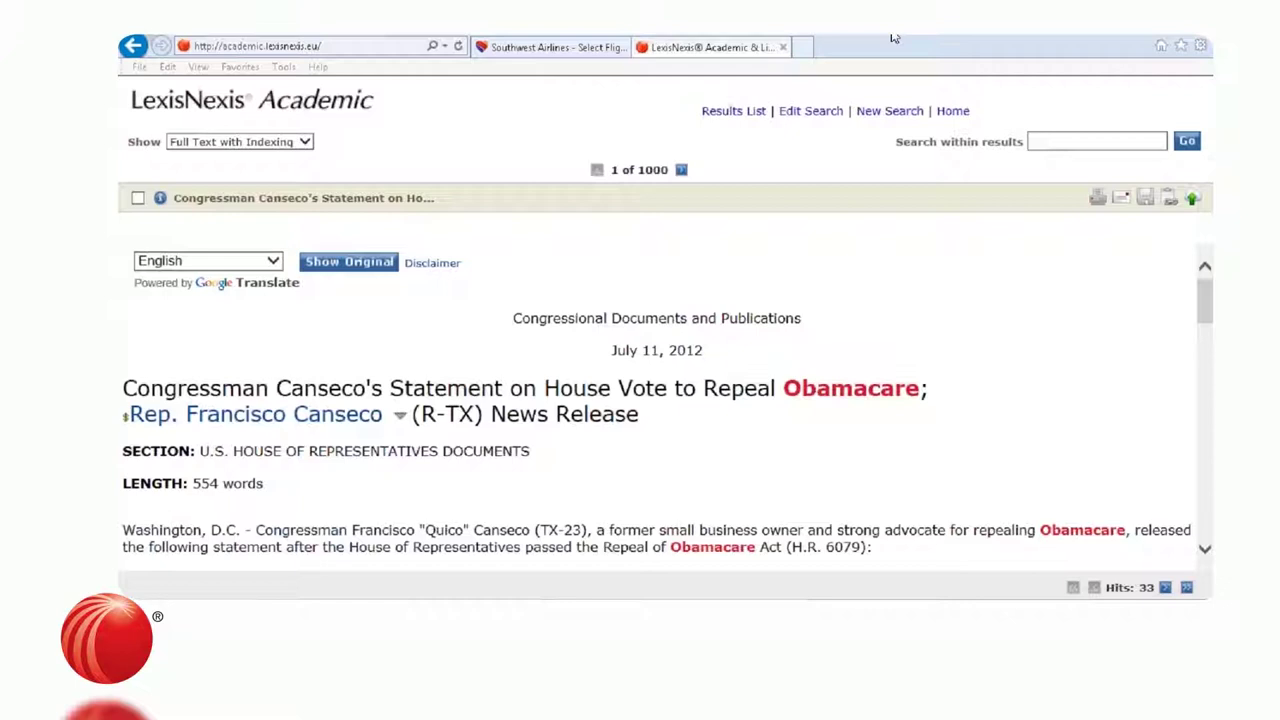
Step through the search-term hits to 10 of 33, then return to Easy Search.
left_click(1165, 590)
left_click(1165, 590)
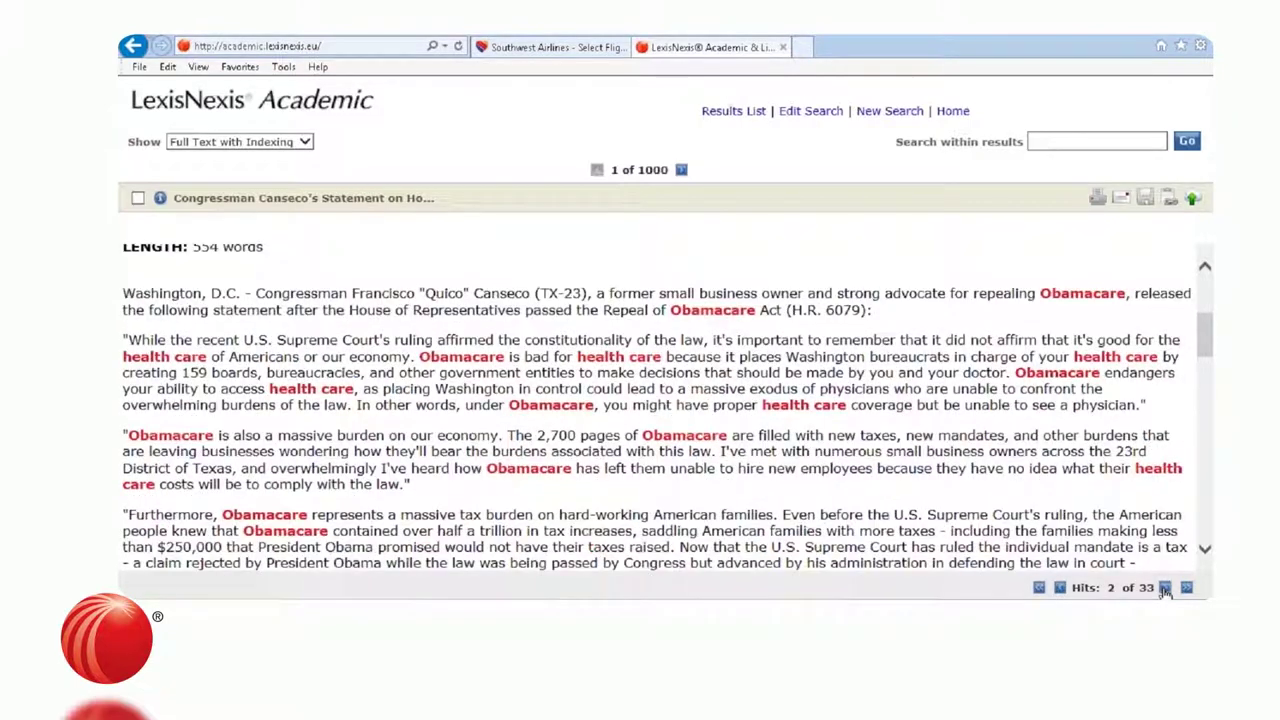
left_click(1165, 590)
left_click(1165, 590)
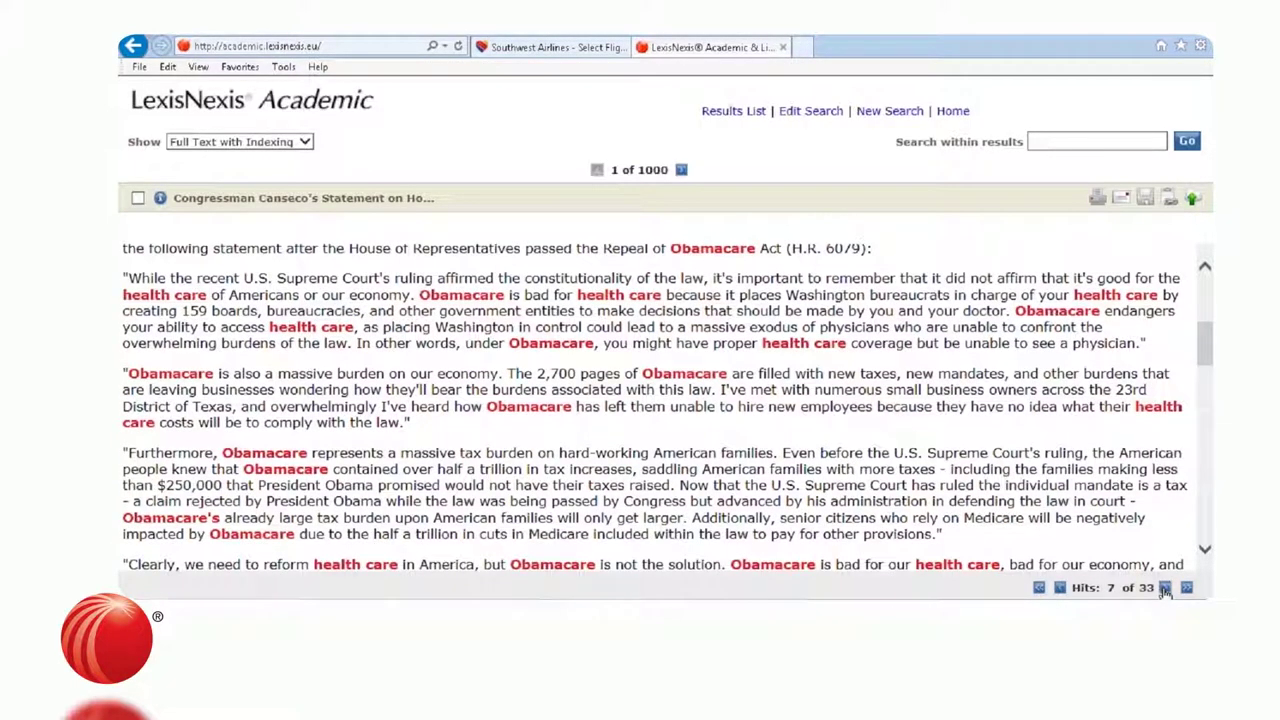
left_click(1165, 590)
left_click(1165, 590)
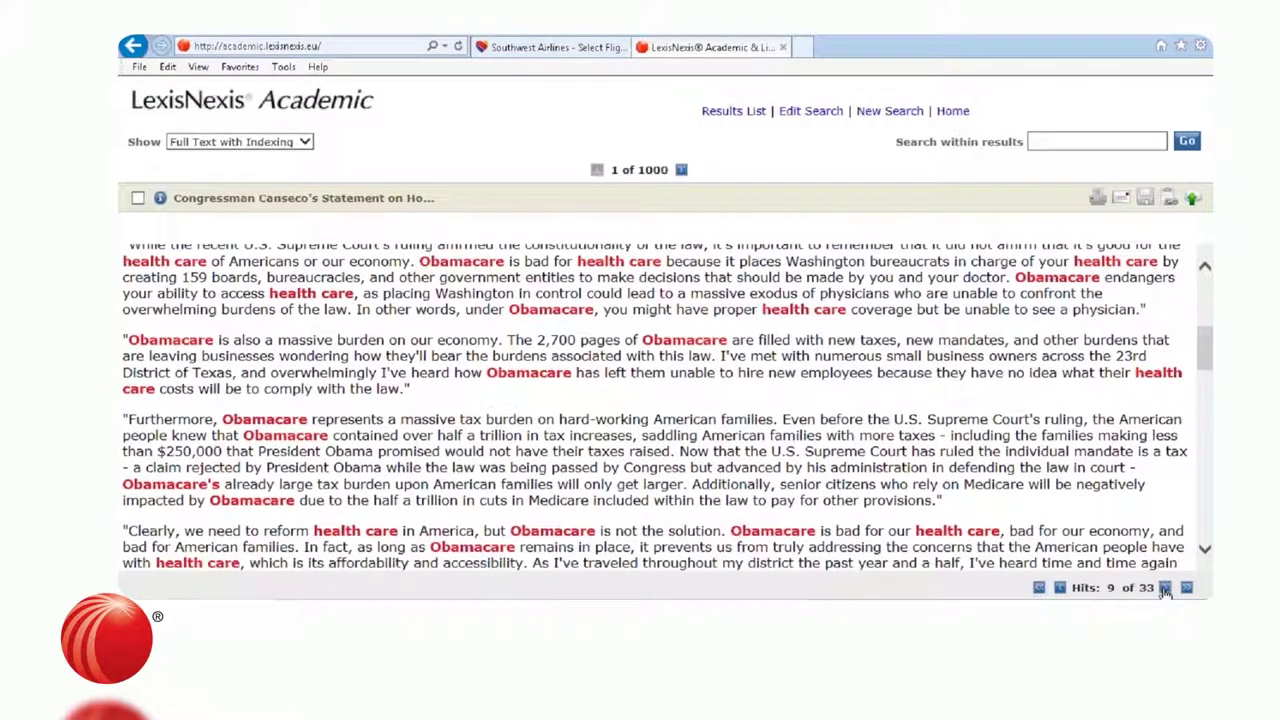
left_click(1165, 590)
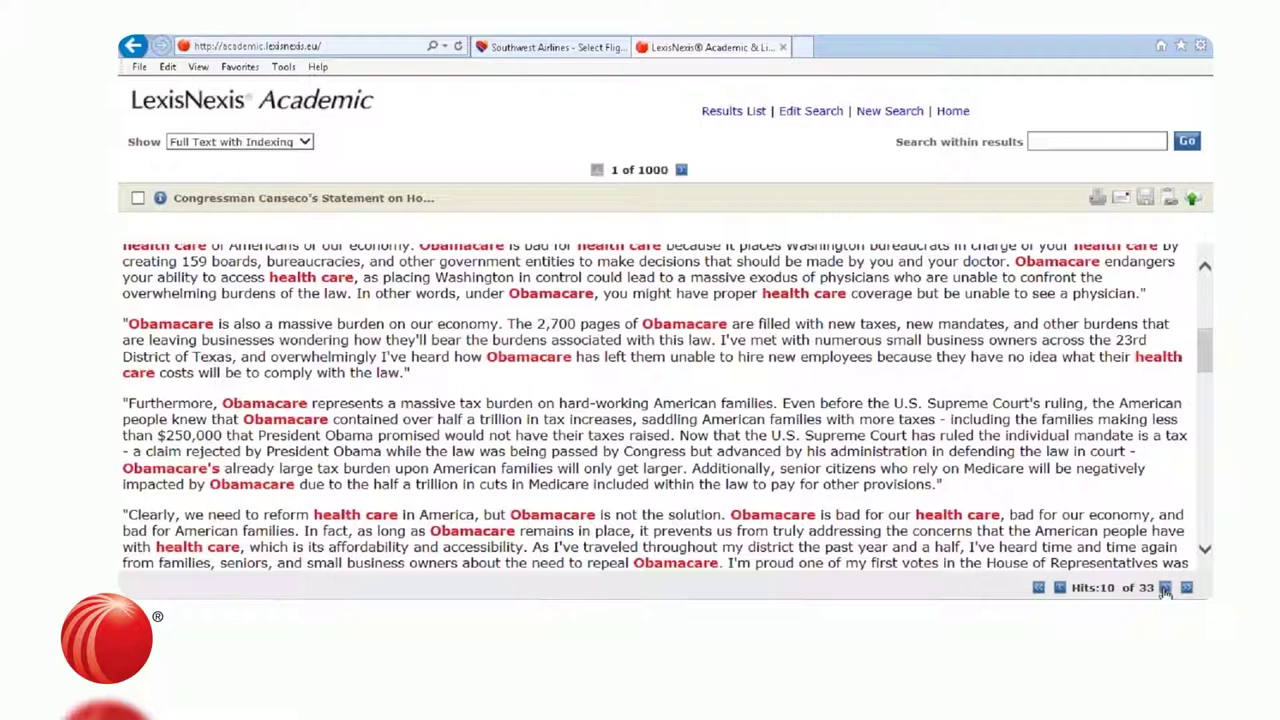
left_click(952, 111)
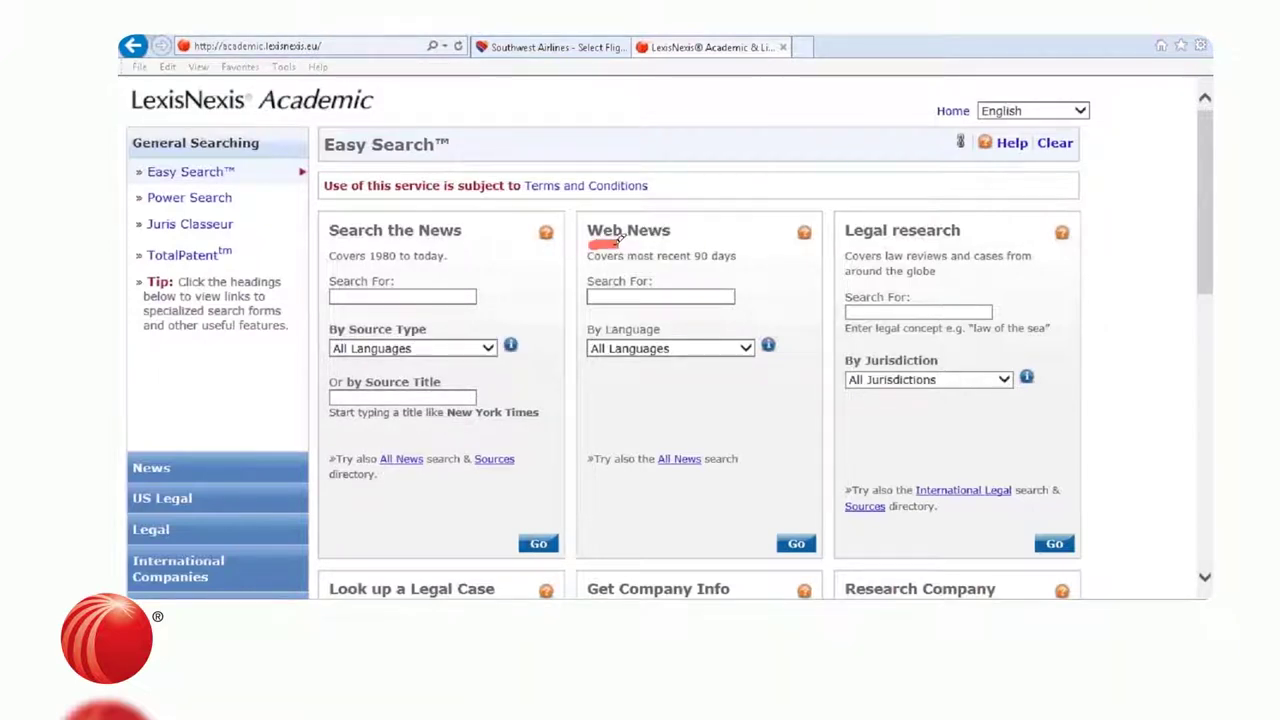
Enter obamacare "health care" as the Web News query with English as the language.
left_click_drag(618, 238, 682, 240)
left_click(746, 350)
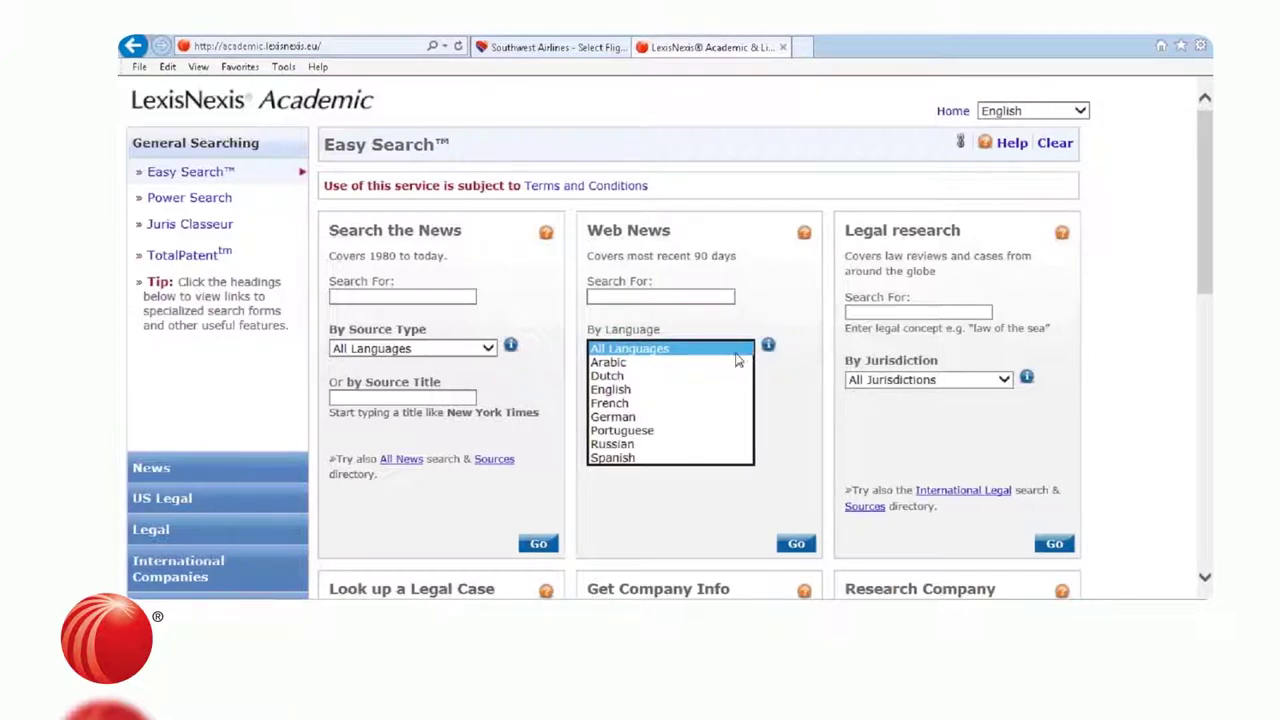
left_click(698, 390)
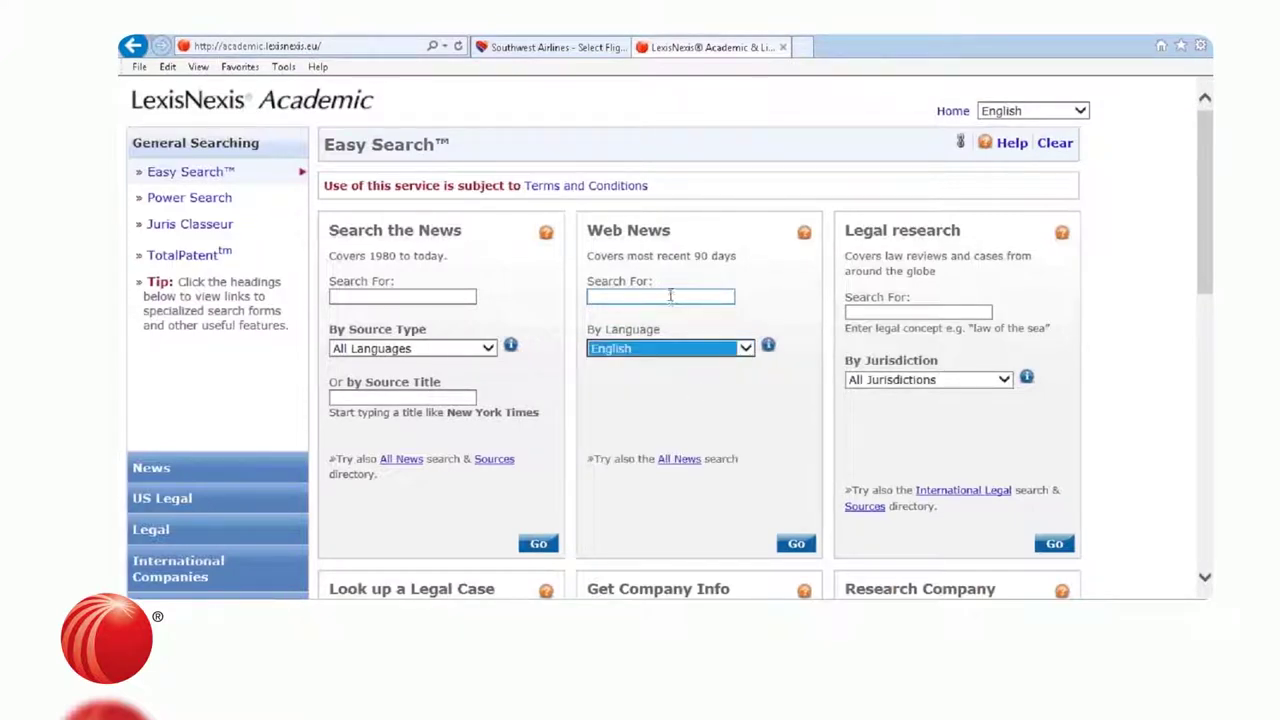
left_click(670, 295)
type("ob")
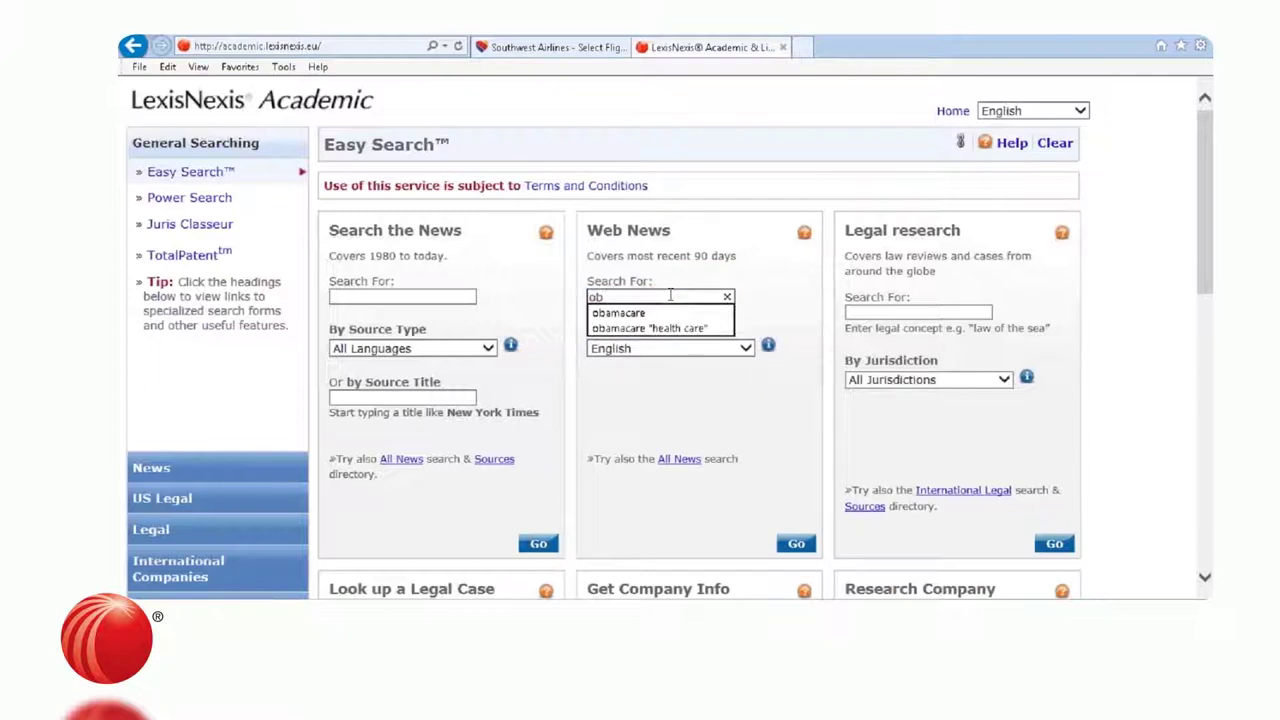
type("amacare")
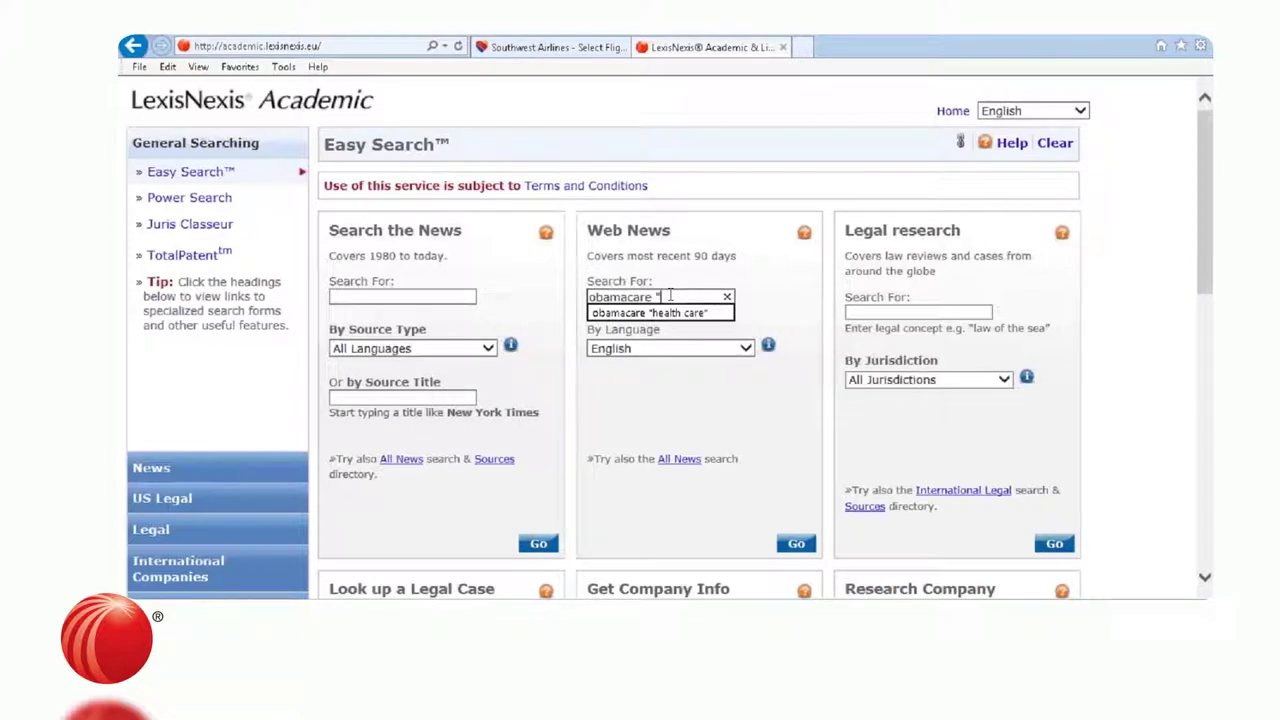
type(" \"health")
key("Down")
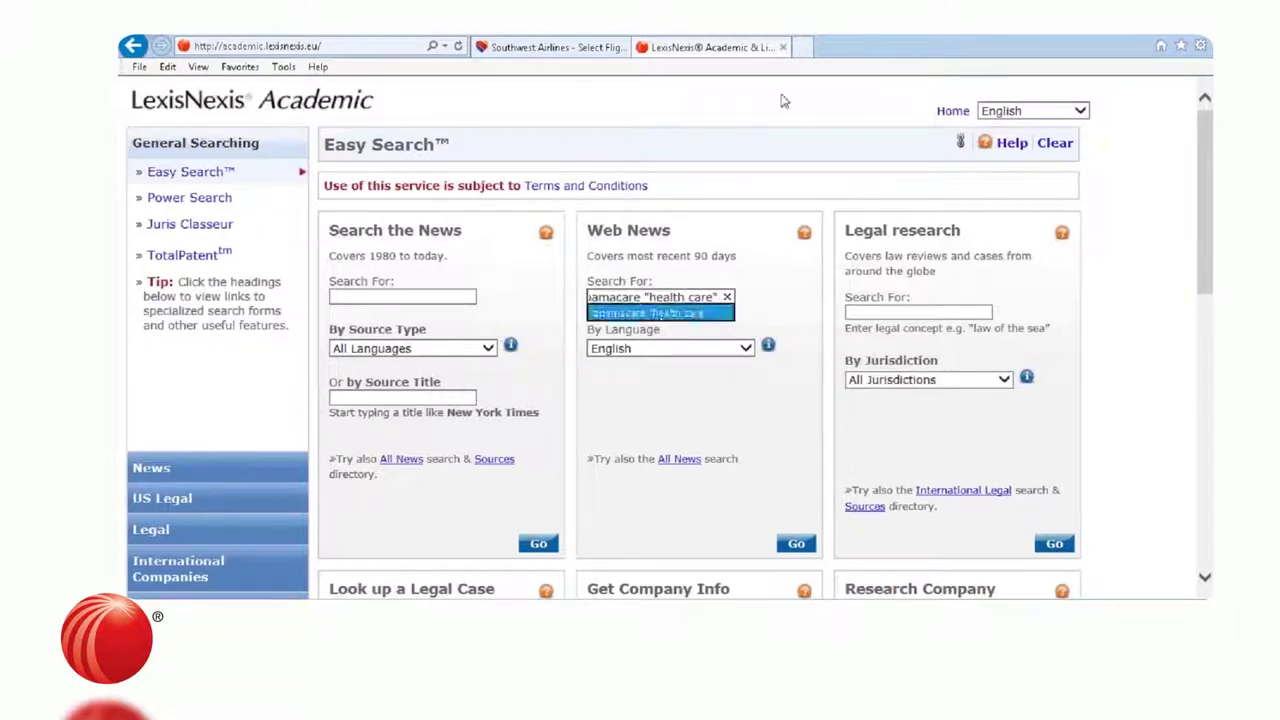
key("Return")
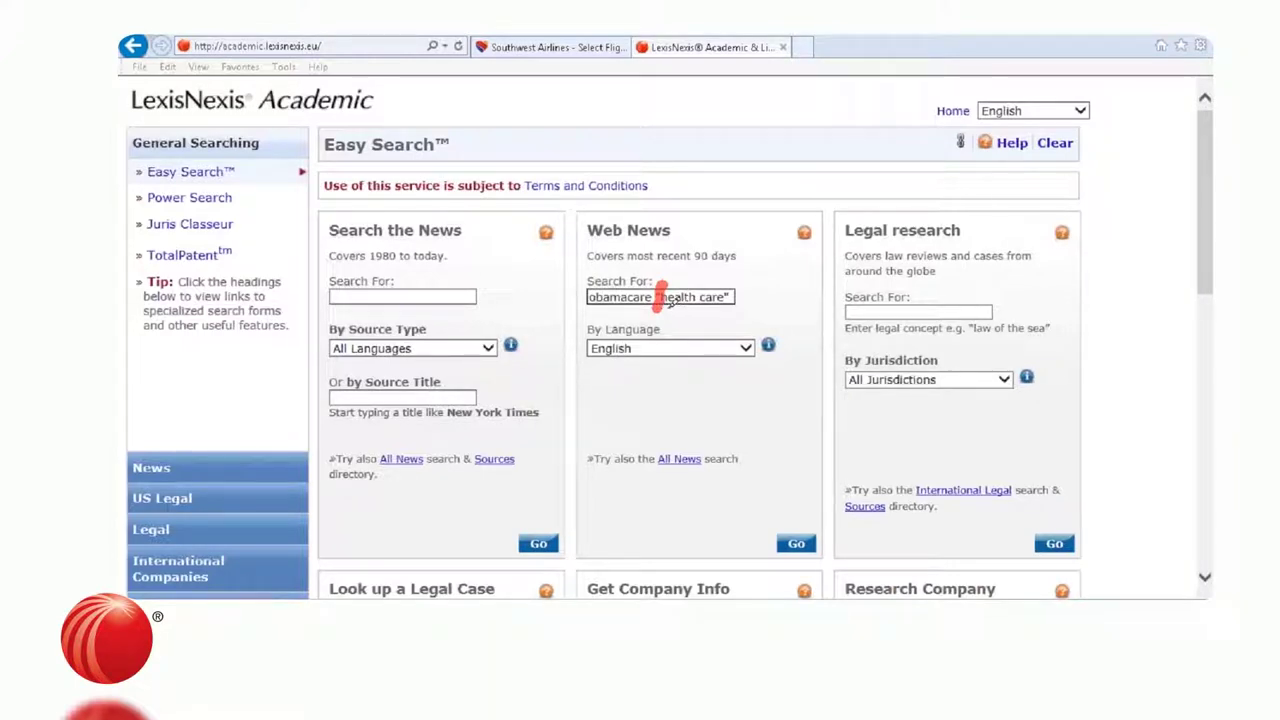
left_click_drag(662, 298, 733, 300)
Run the Web News search and open the top KevinMD article "Obamacare isn't a train wreck.".
left_click(796, 545)
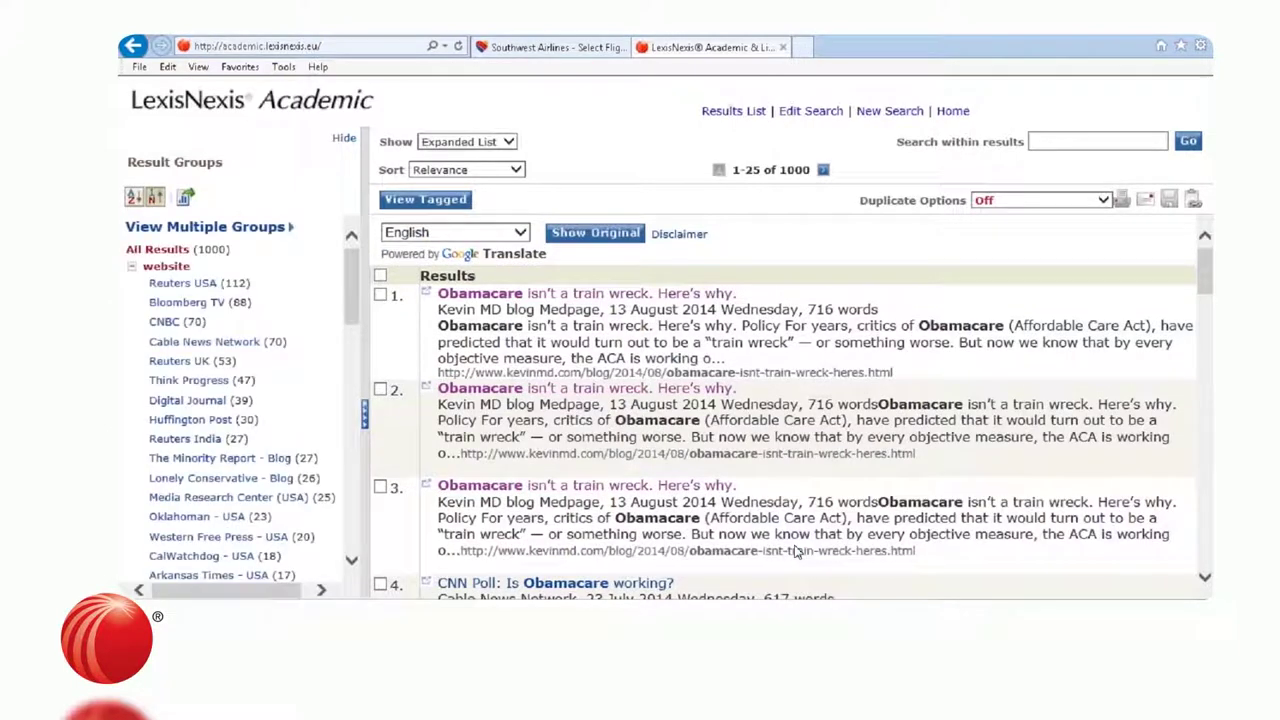
left_click(577, 296)
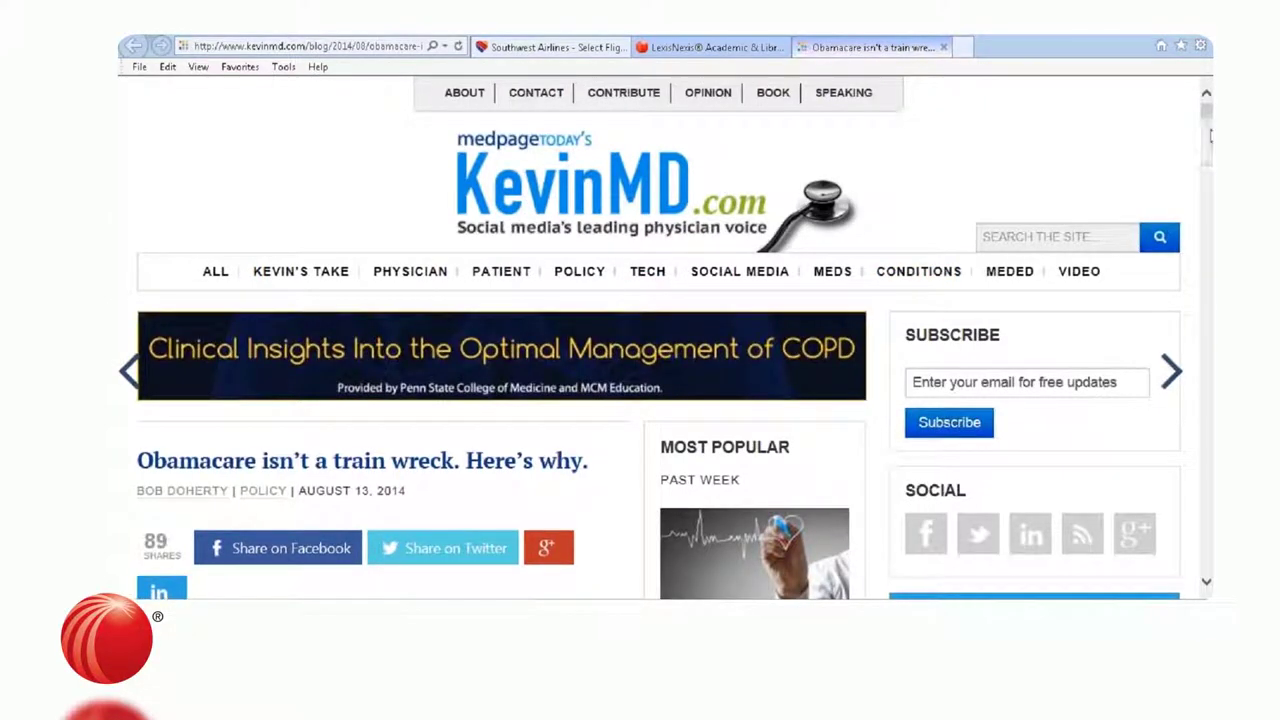
Scroll through the KevinMD article, close its tab, and go back to Easy Search.
left_click(1210, 135)
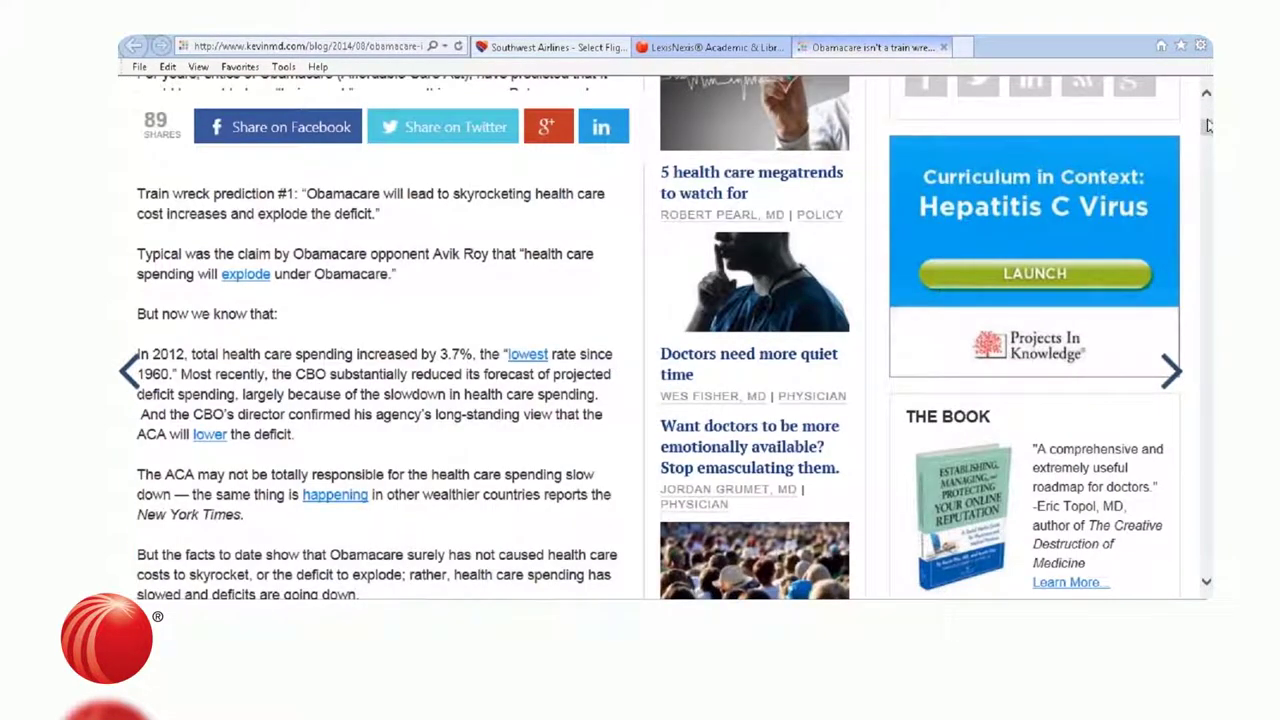
mouse_move(1208, 125)
left_mouse_down()
mouse_move(1208, 105)
mouse_move(1207, 130)
left_mouse_up()
scroll(1207, 130, "down", 7)
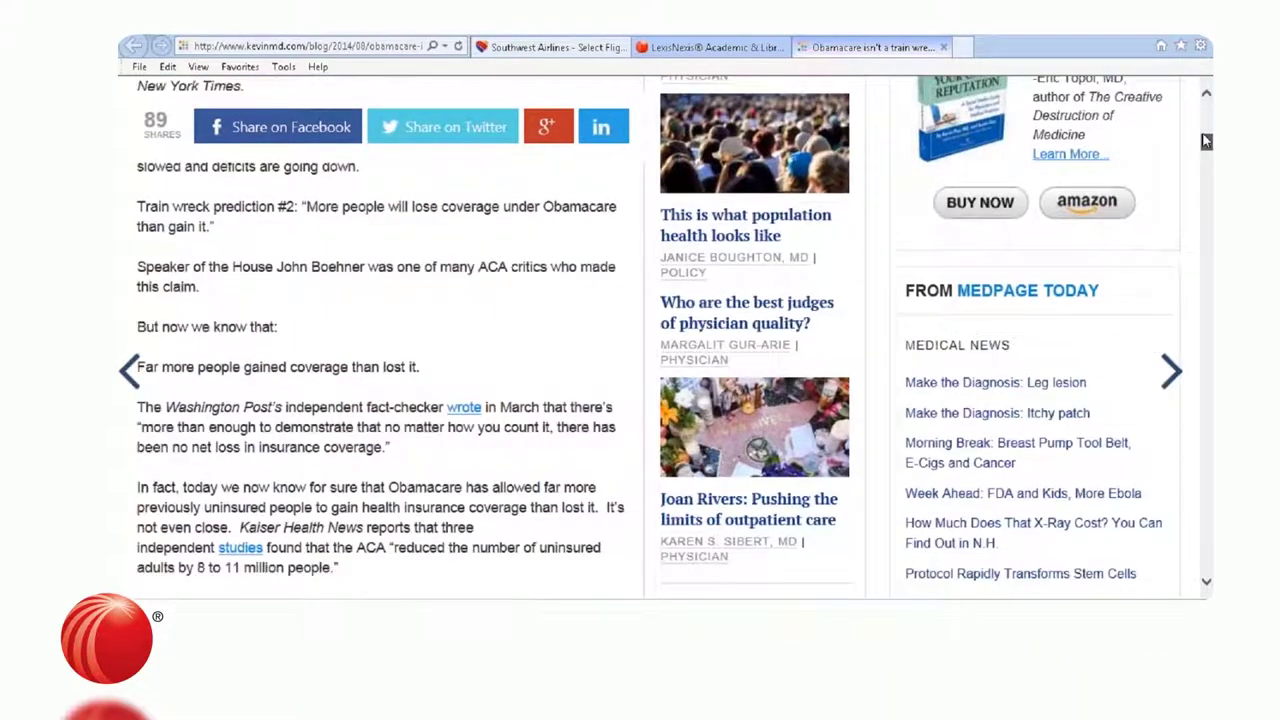
scroll(1207, 122, "up", 10)
left_click(943, 47)
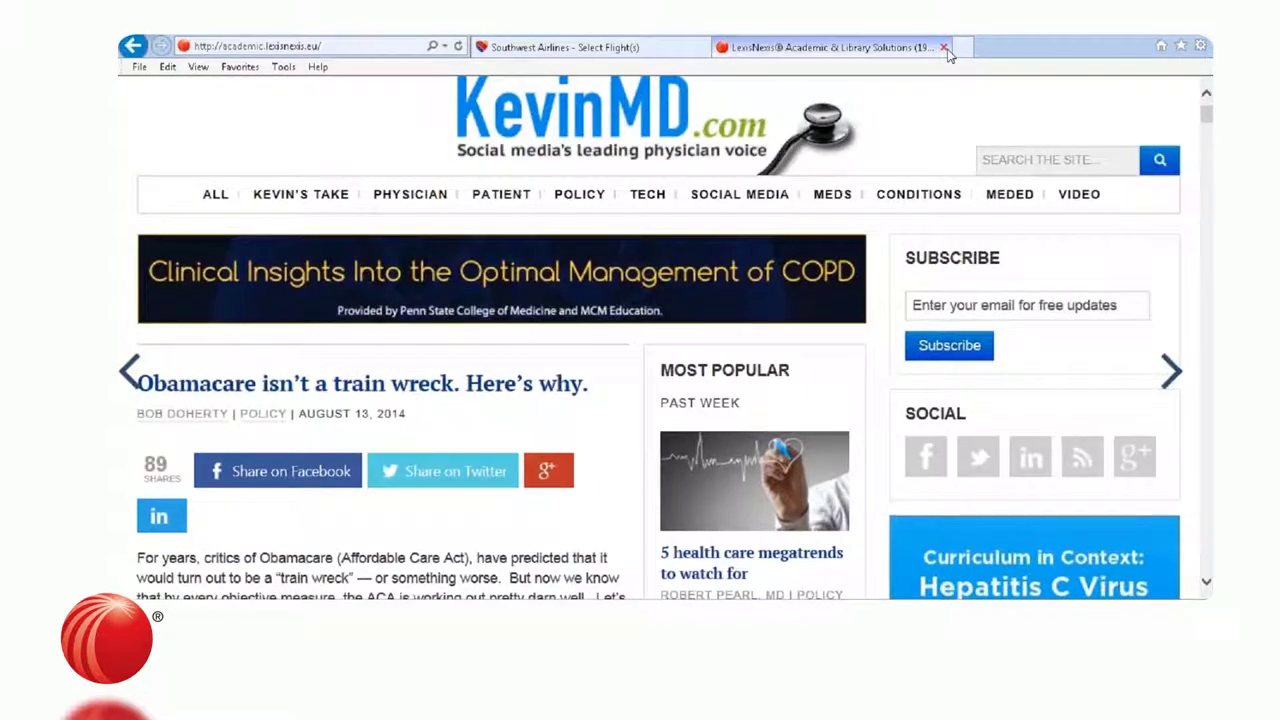
left_click(952, 111)
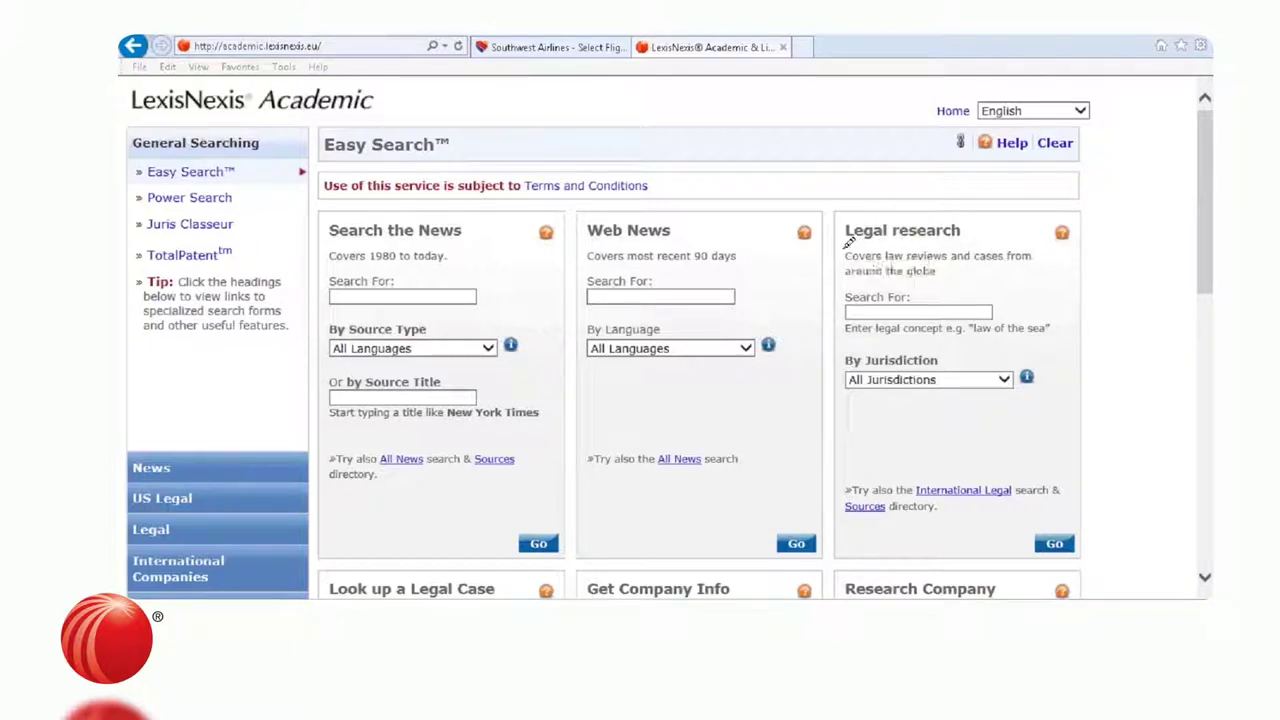
Search Legal research for "health care" "saudi arabia" with International jurisdiction, returning 755 results.
left_click_drag(842, 249, 957, 242)
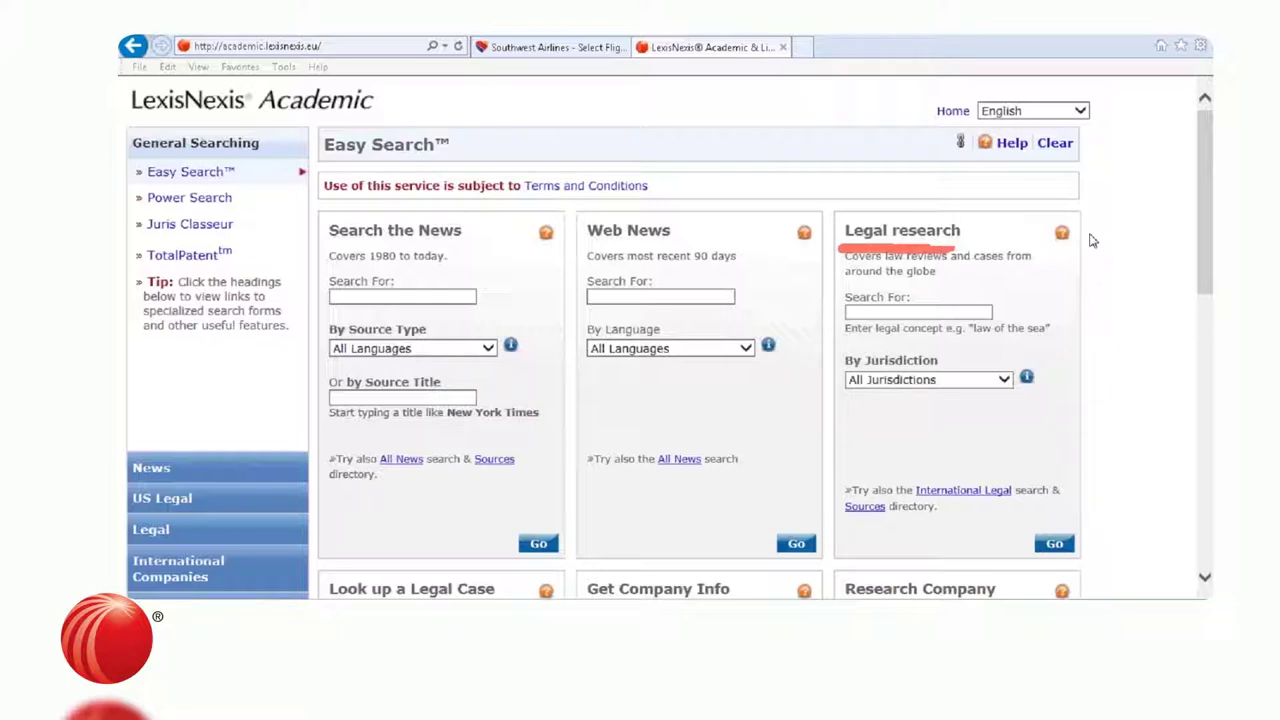
left_click(1003, 380)
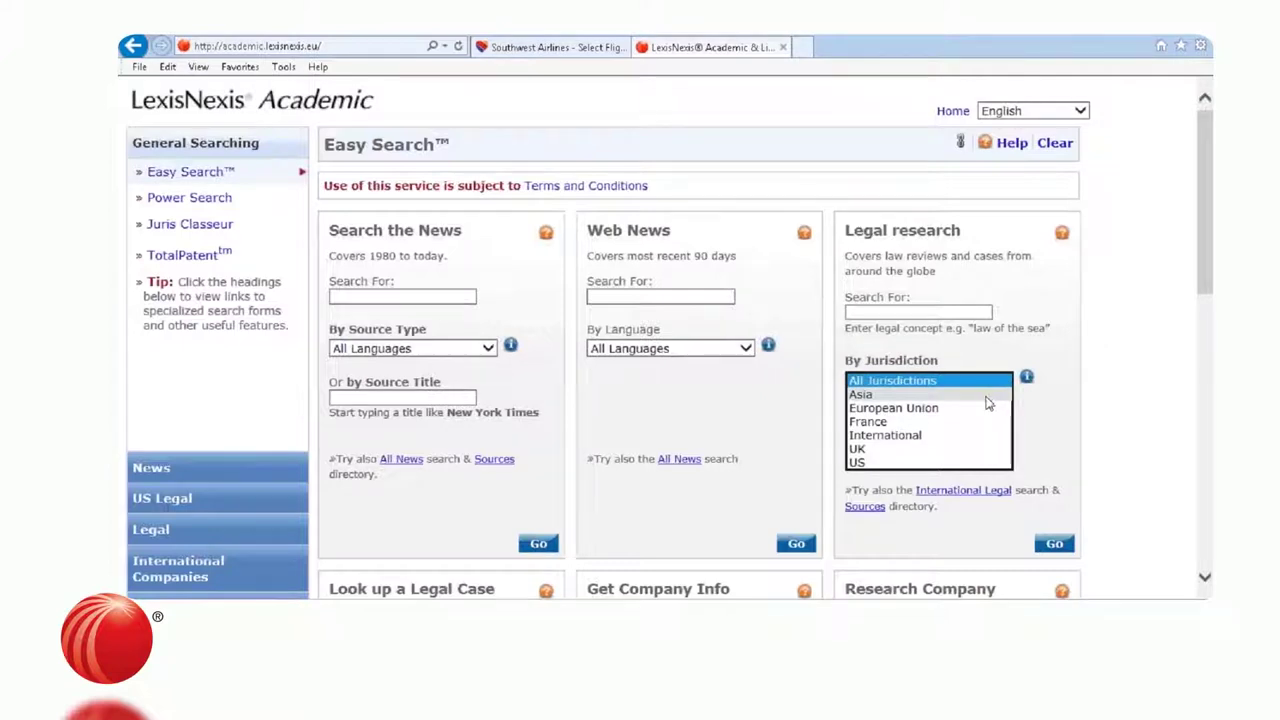
left_click(952, 437)
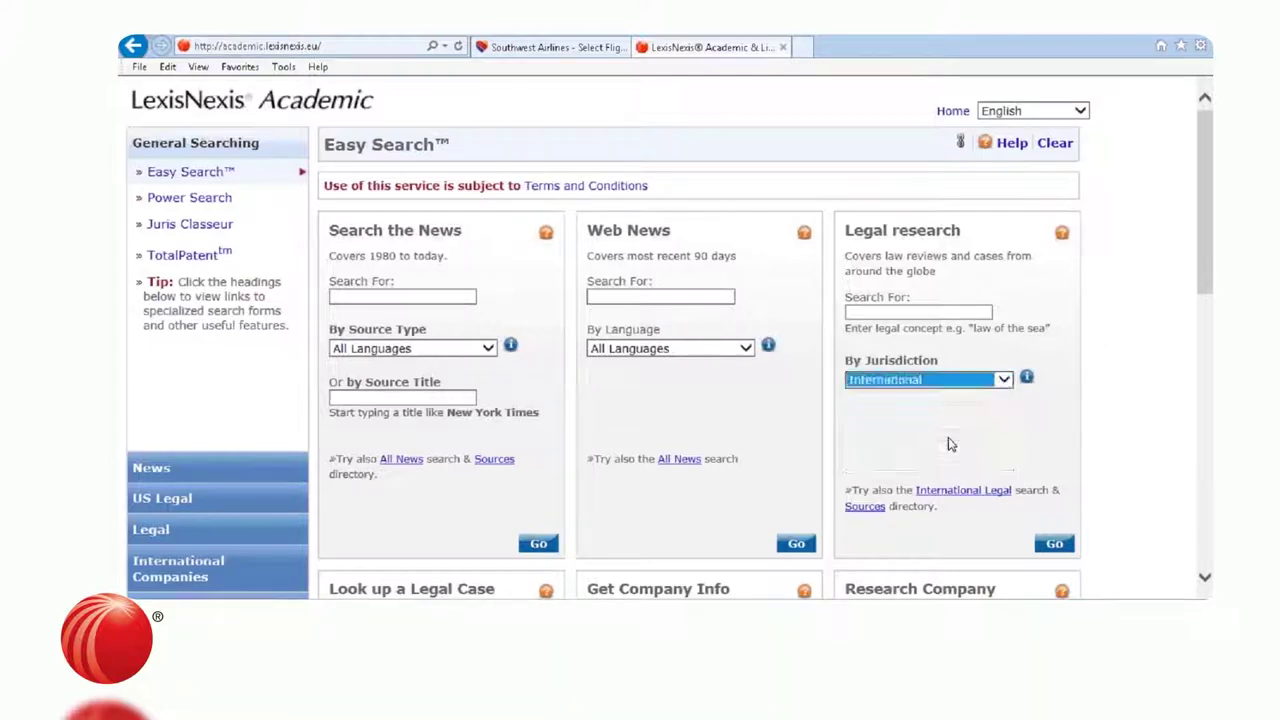
left_click(913, 313)
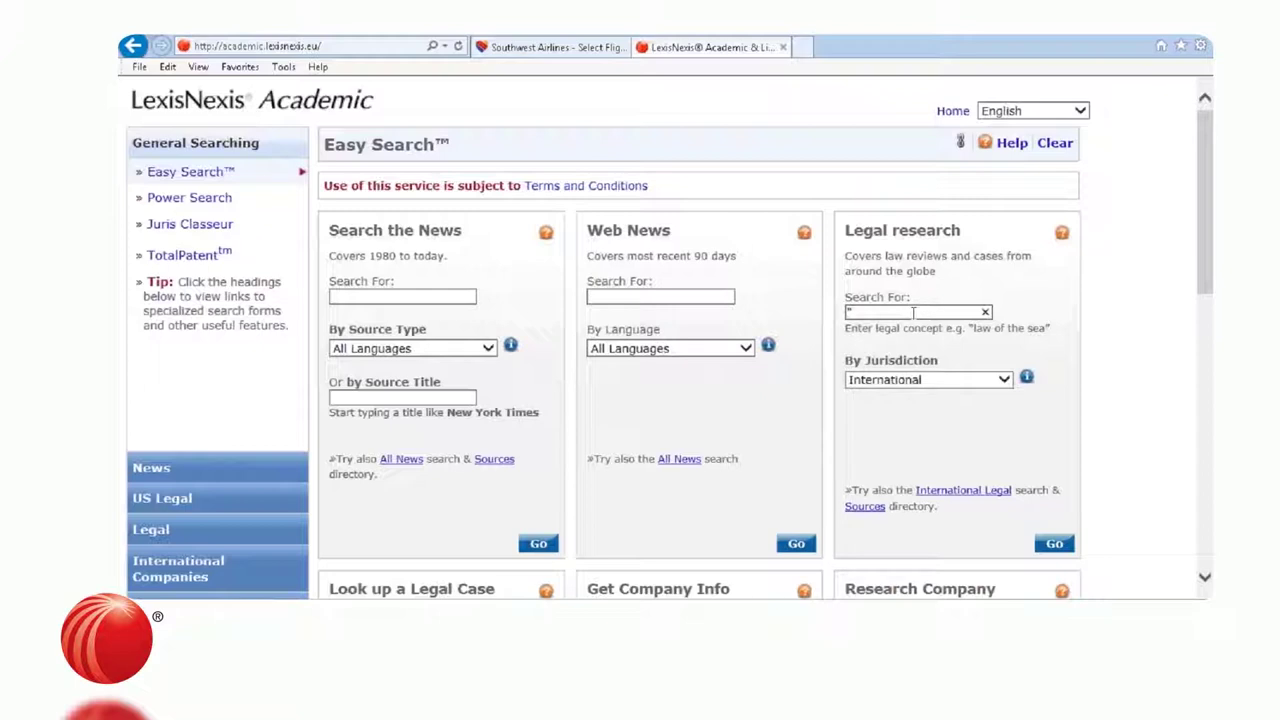
type("\"health care")
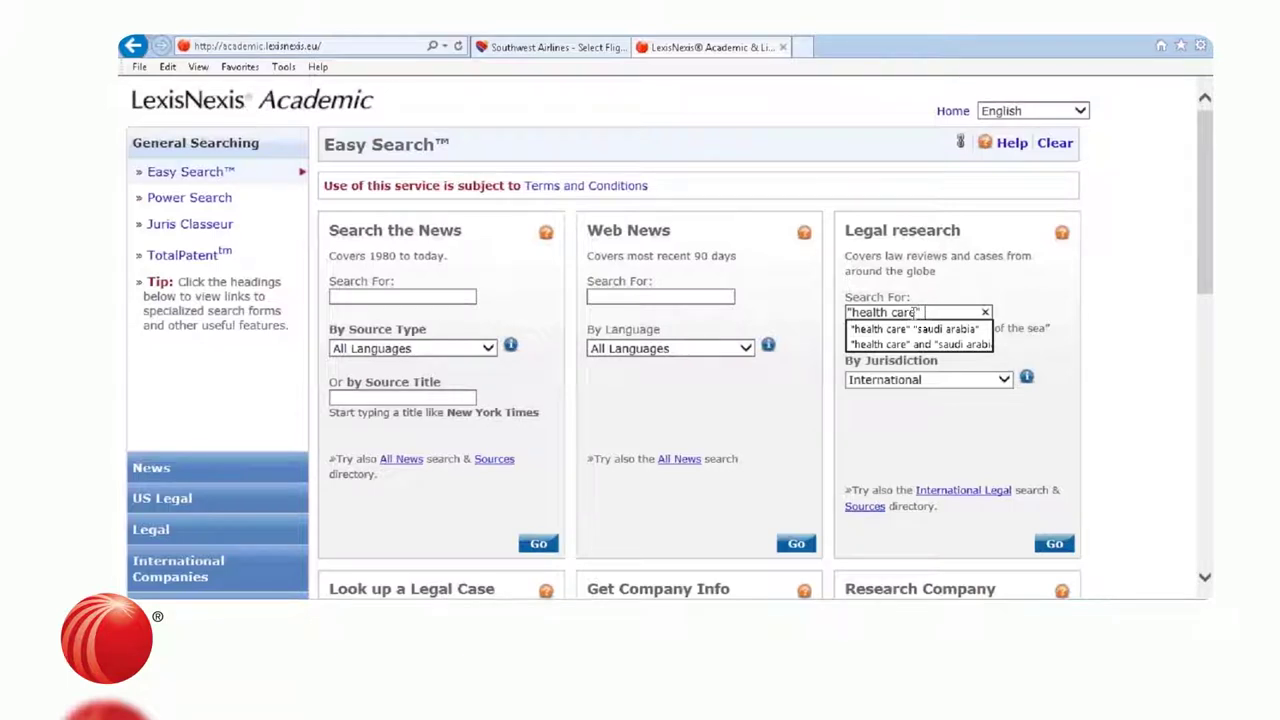
type("\" \"sau")
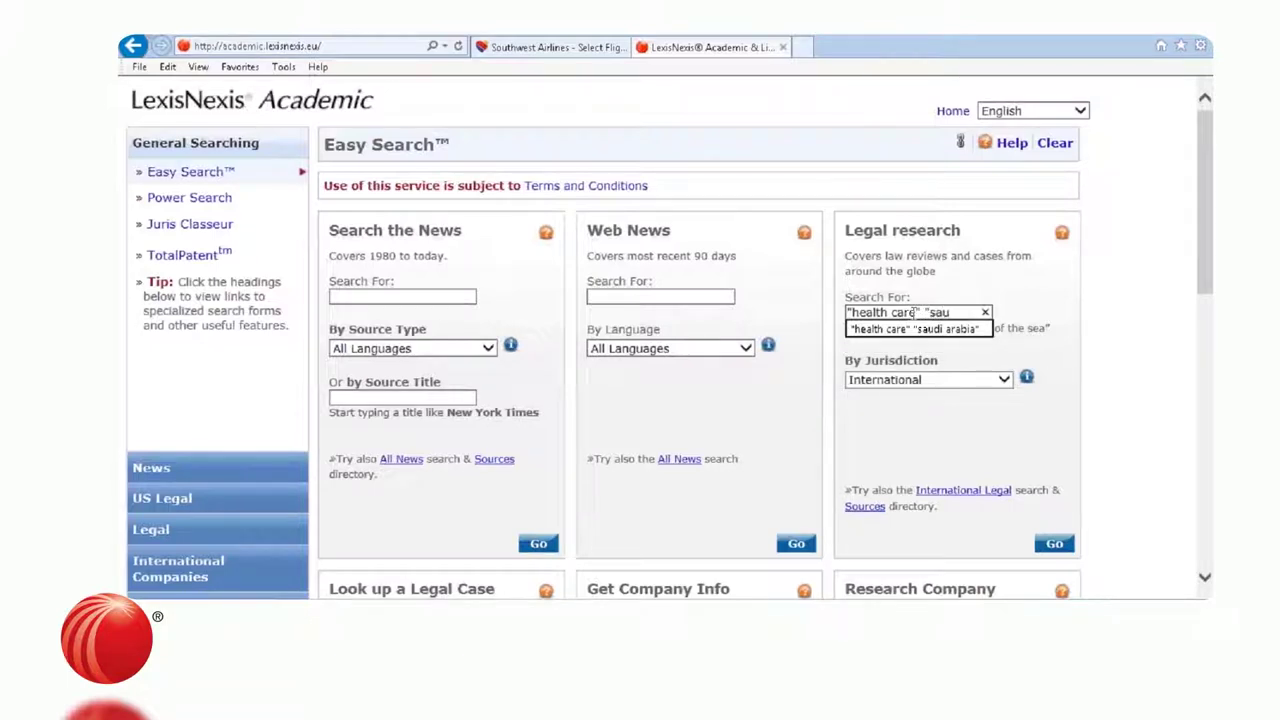
type("di arabia\"")
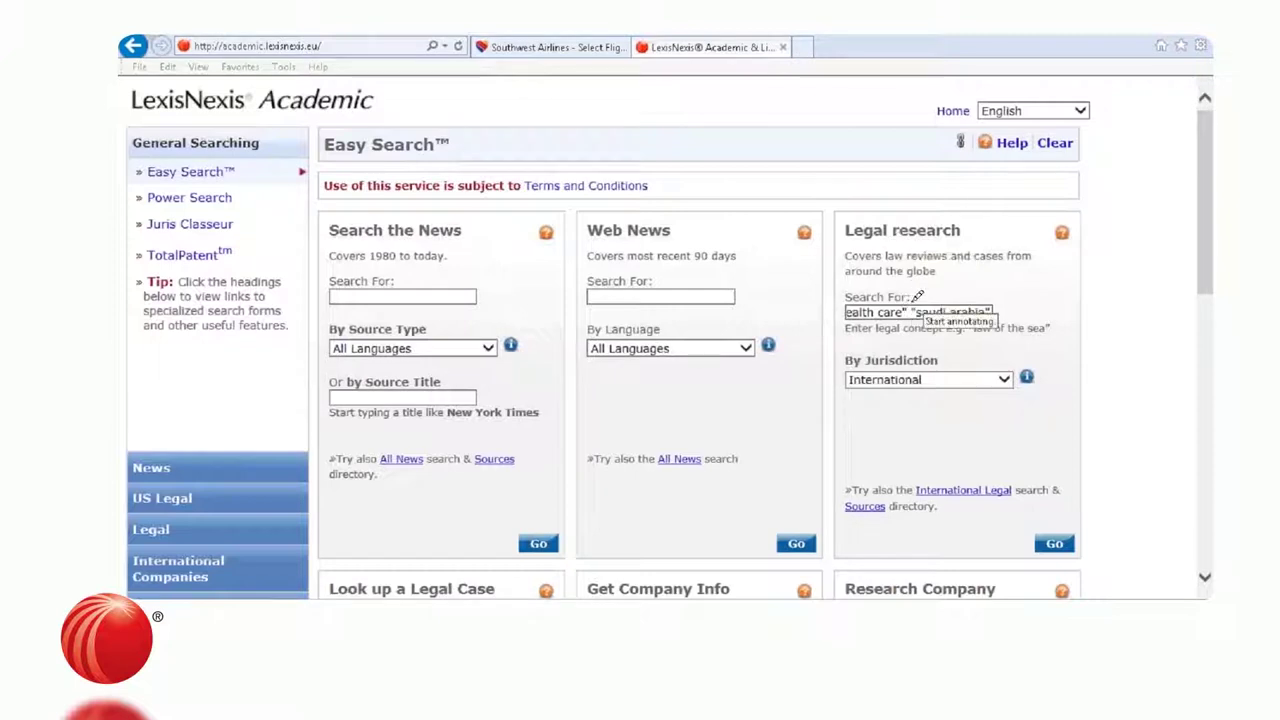
left_click_drag(910, 297, 912, 332)
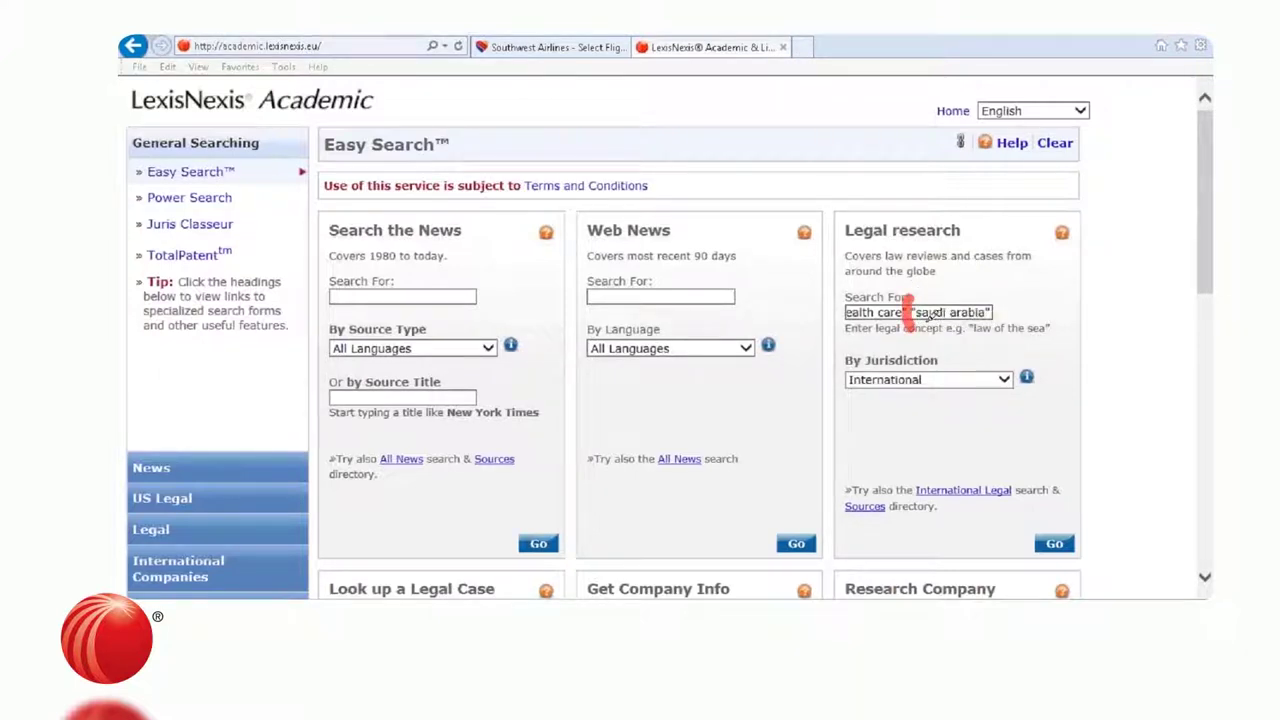
left_click_drag(928, 316, 1000, 320)
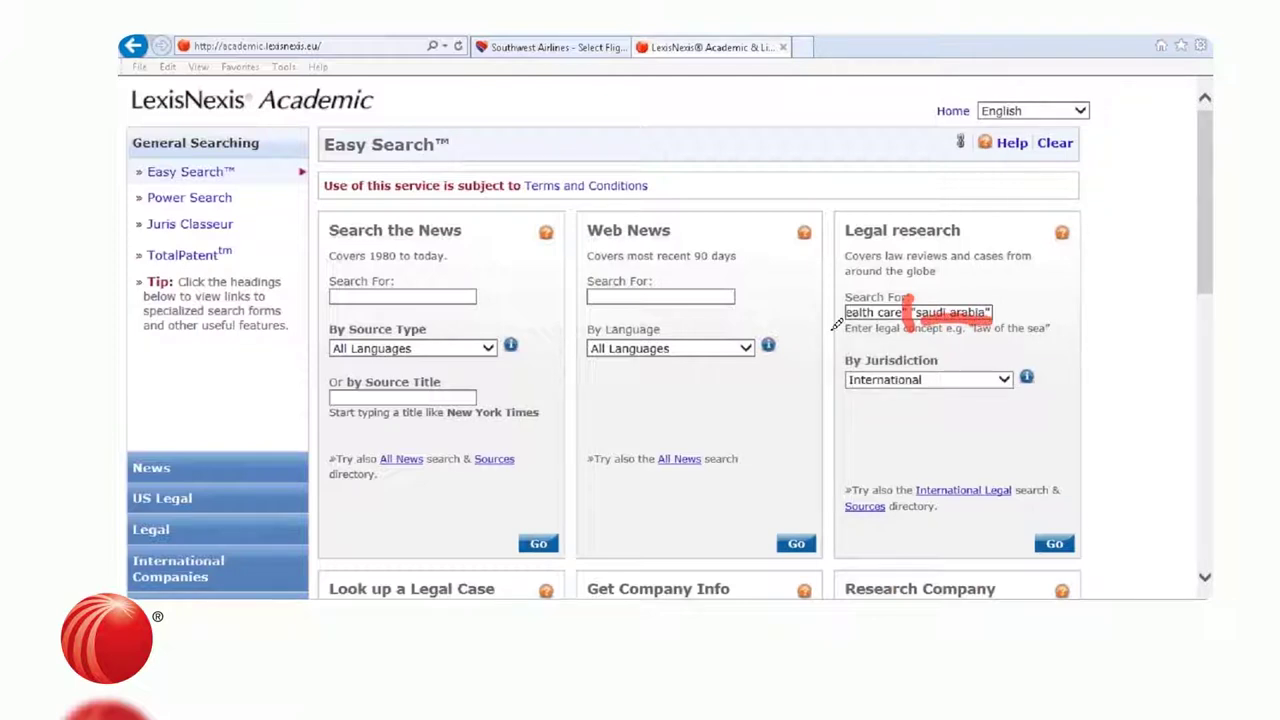
left_click_drag(848, 316, 906, 326)
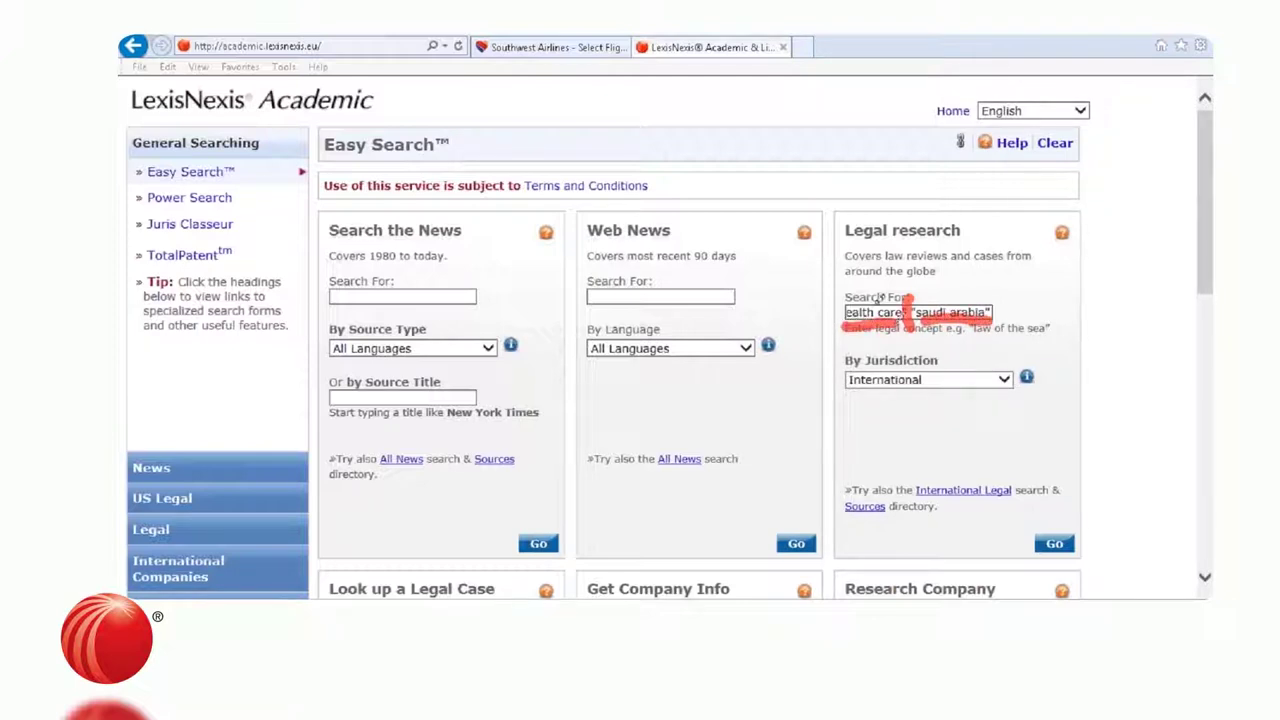
key("Escape")
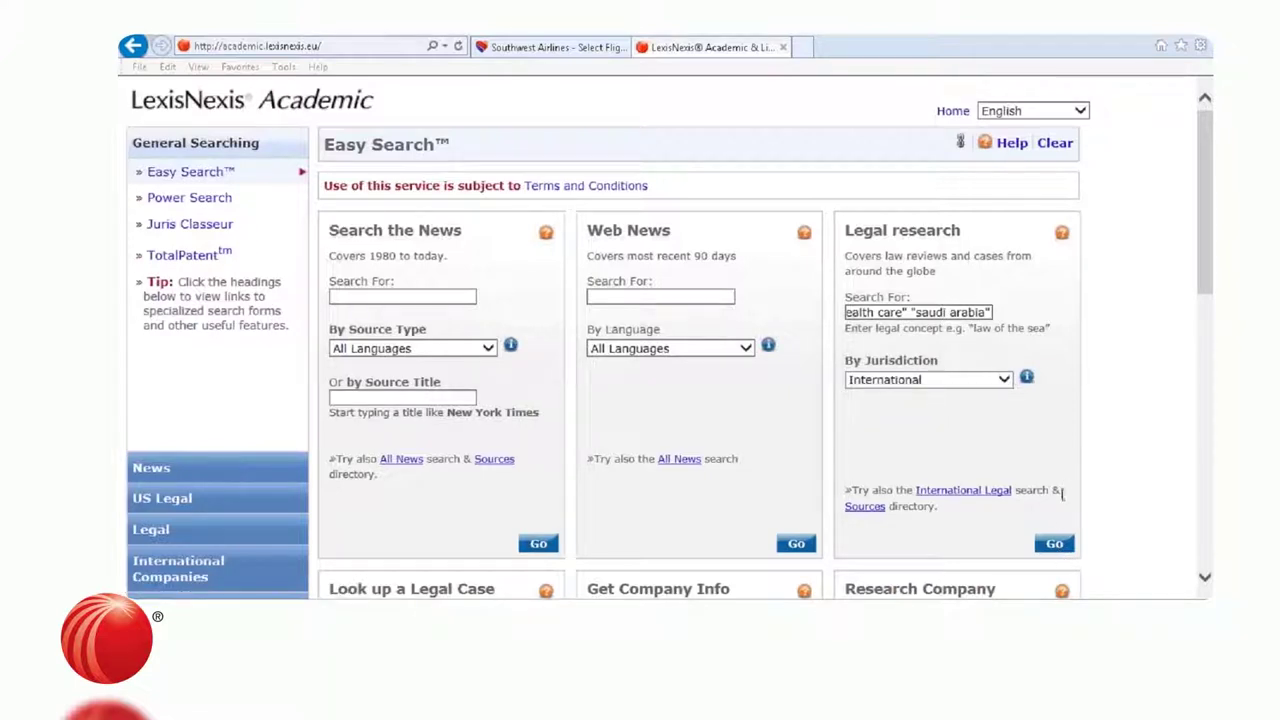
left_click(1056, 545)
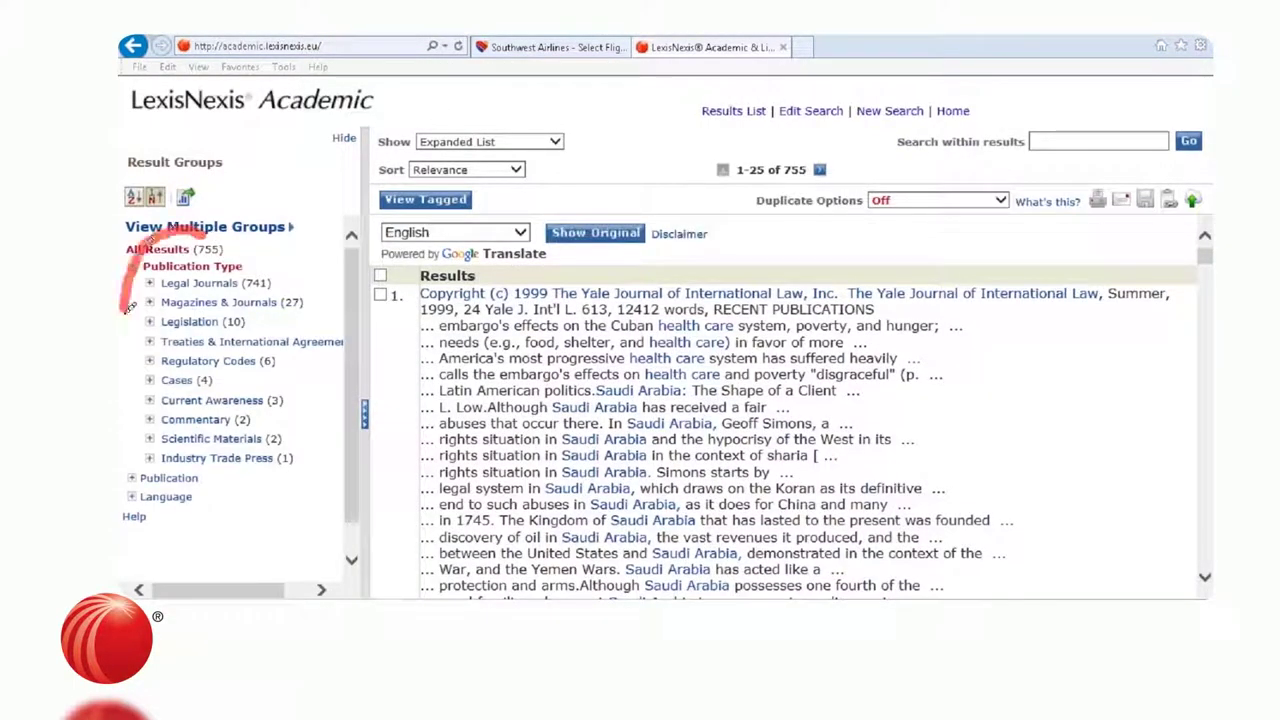
Expand Cases (4) to show International Court of Justice Advisory Opinions and widen the groups panel.
mouse_move(128, 308)
left_mouse_down()
mouse_move(120, 428)
mouse_move(205, 505)
mouse_move(325, 440)
mouse_move(318, 287)
mouse_move(210, 226)
left_mouse_up()
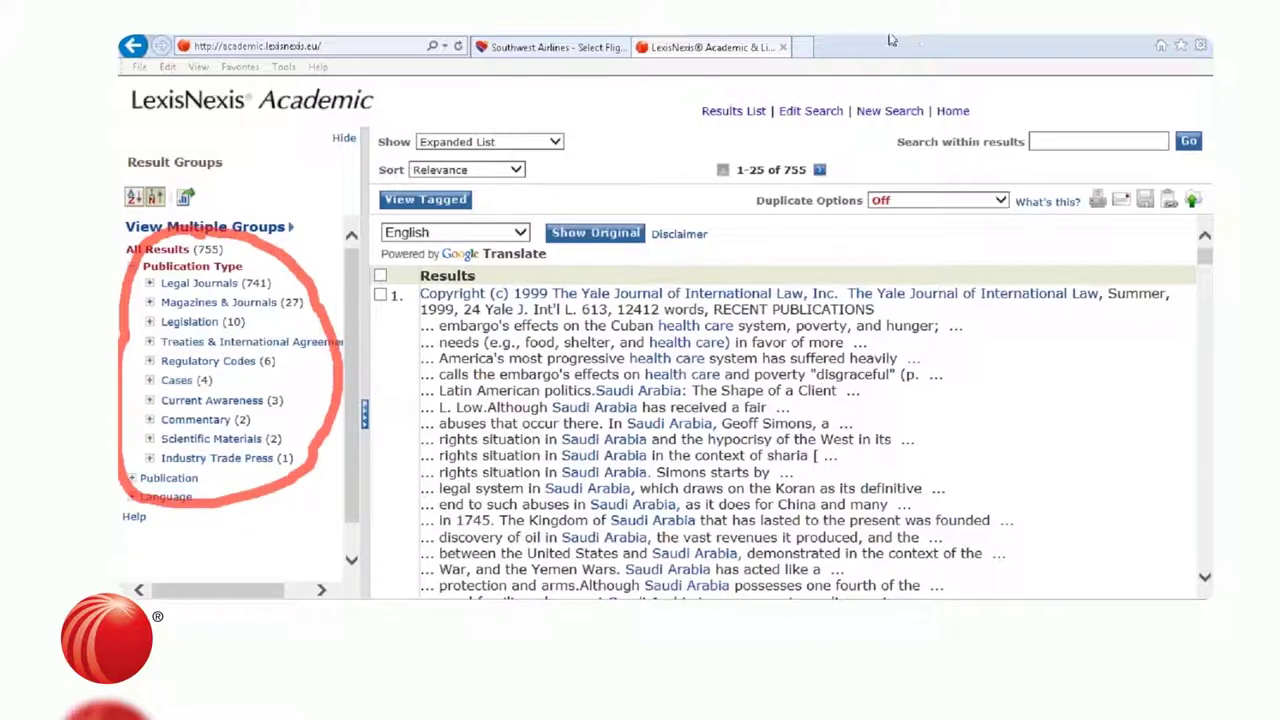
left_click(149, 381)
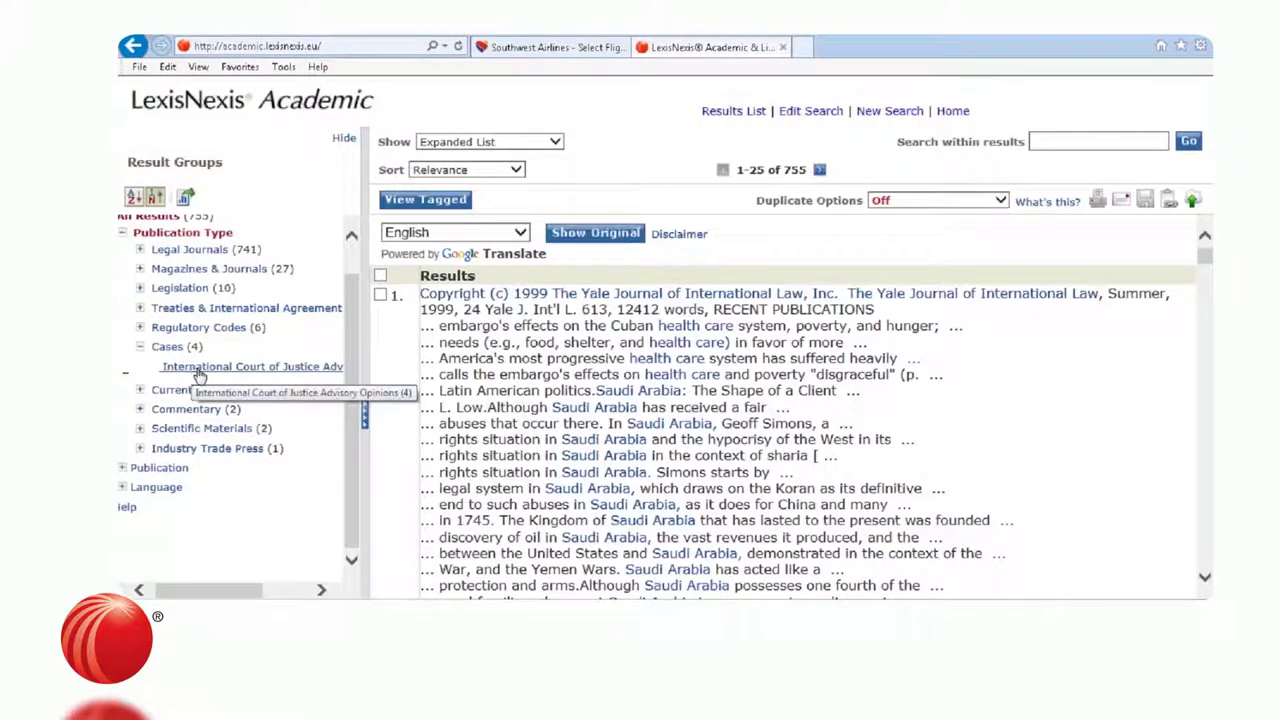
left_click_drag(366, 359, 496, 366)
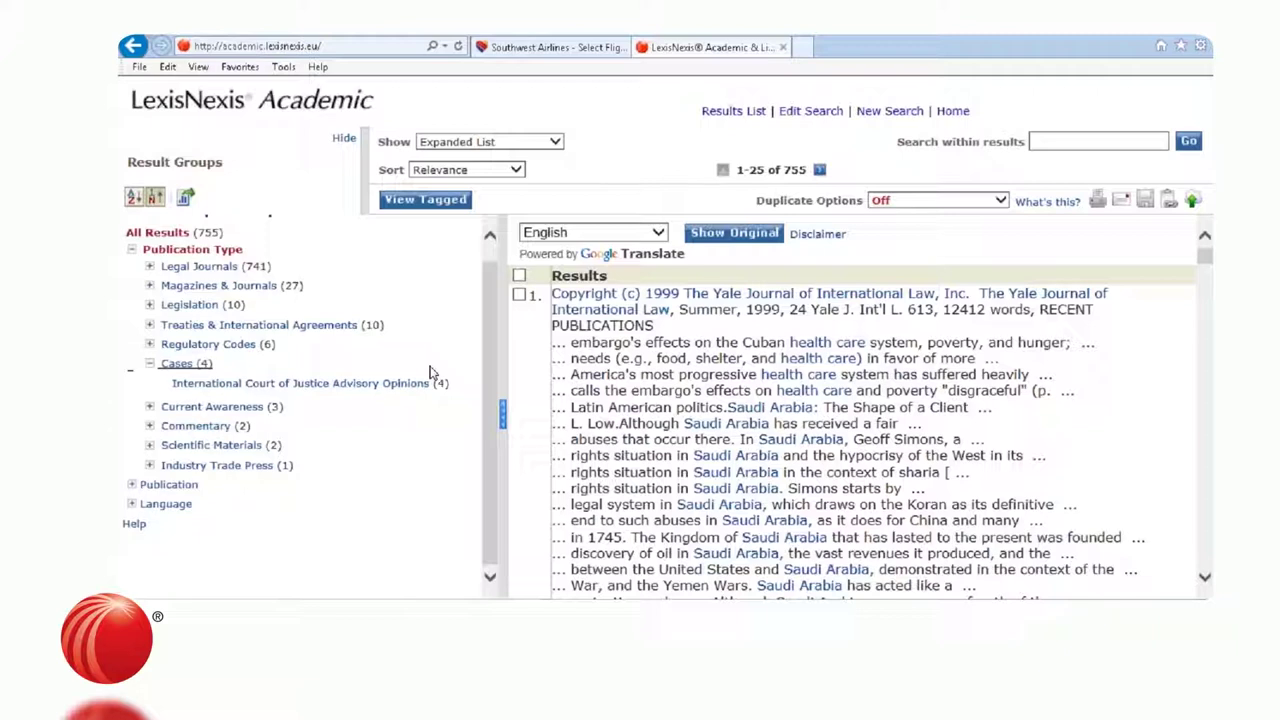
Filter to ICJ Advisory Opinions, open the Kosovo opinion, step two hits, then go Home.
left_click(357, 388)
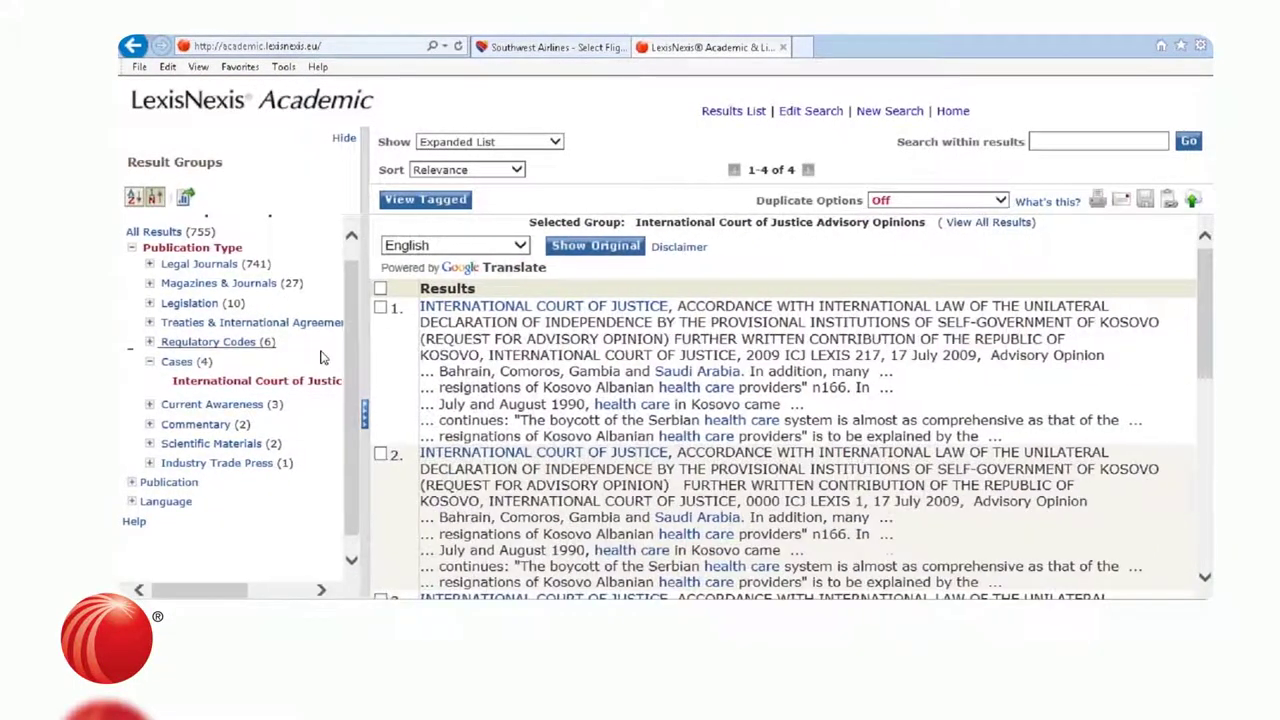
left_click(527, 314)
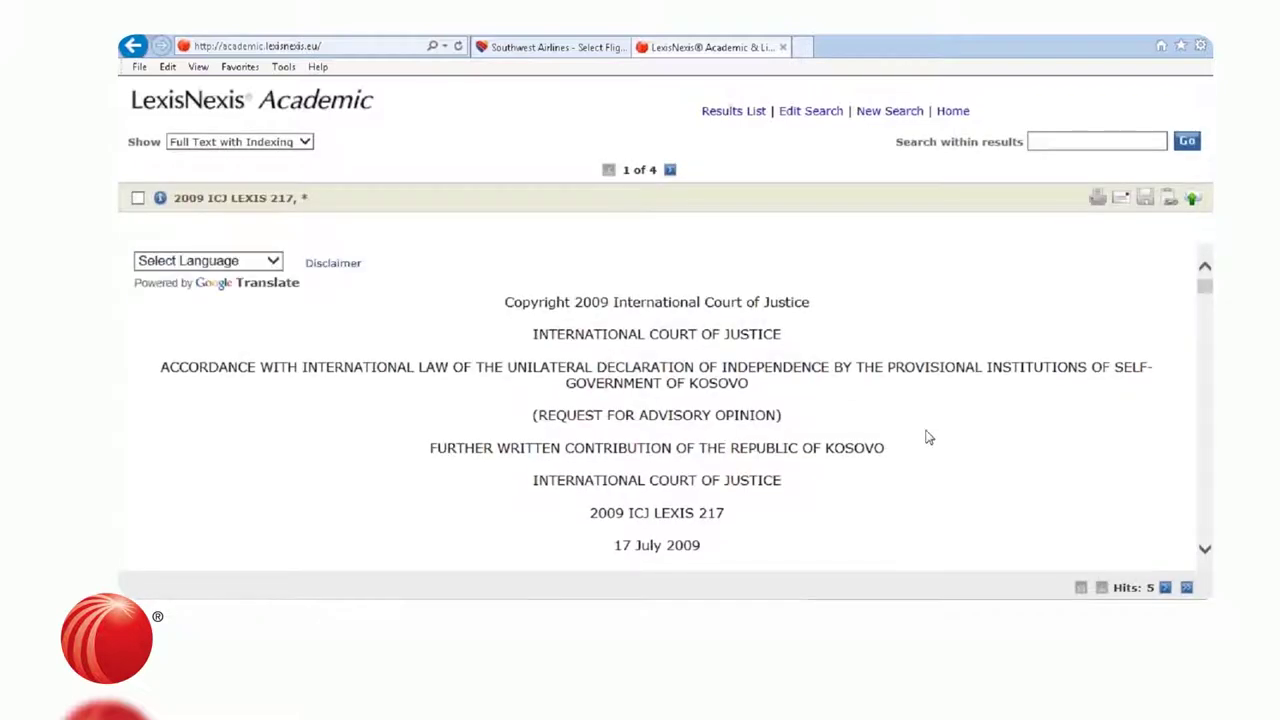
left_click(1165, 588)
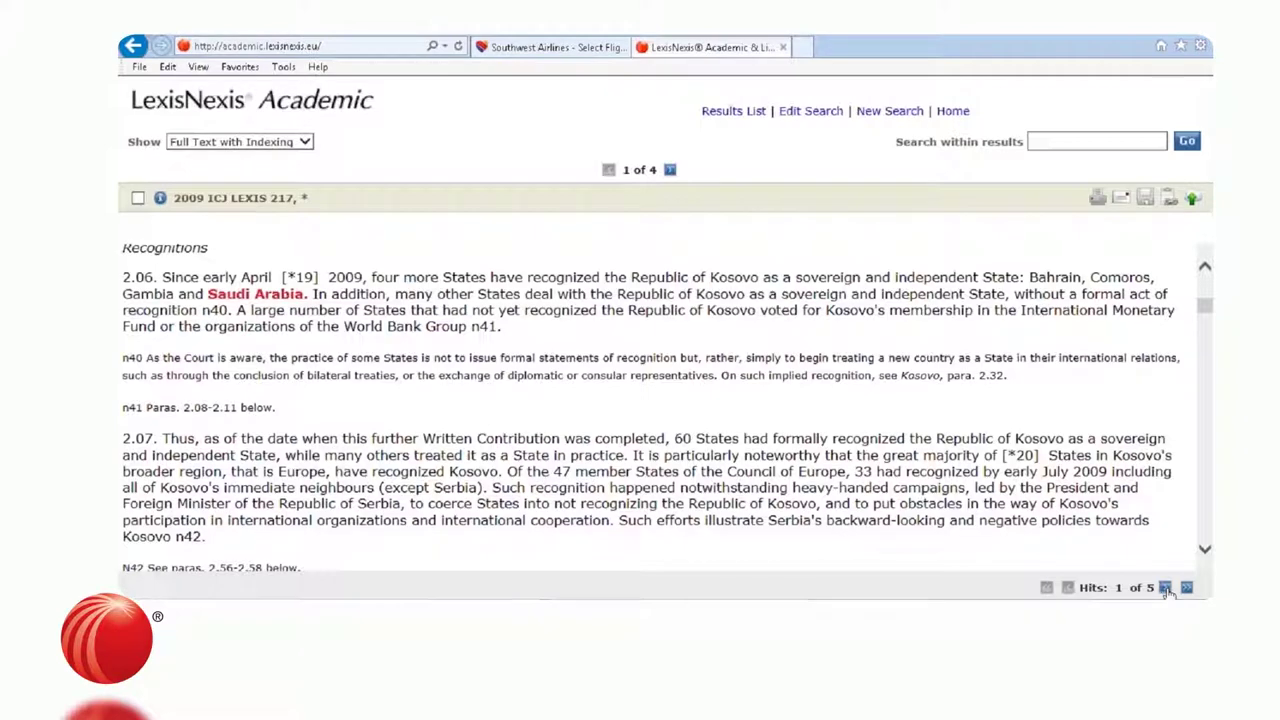
left_click(1165, 588)
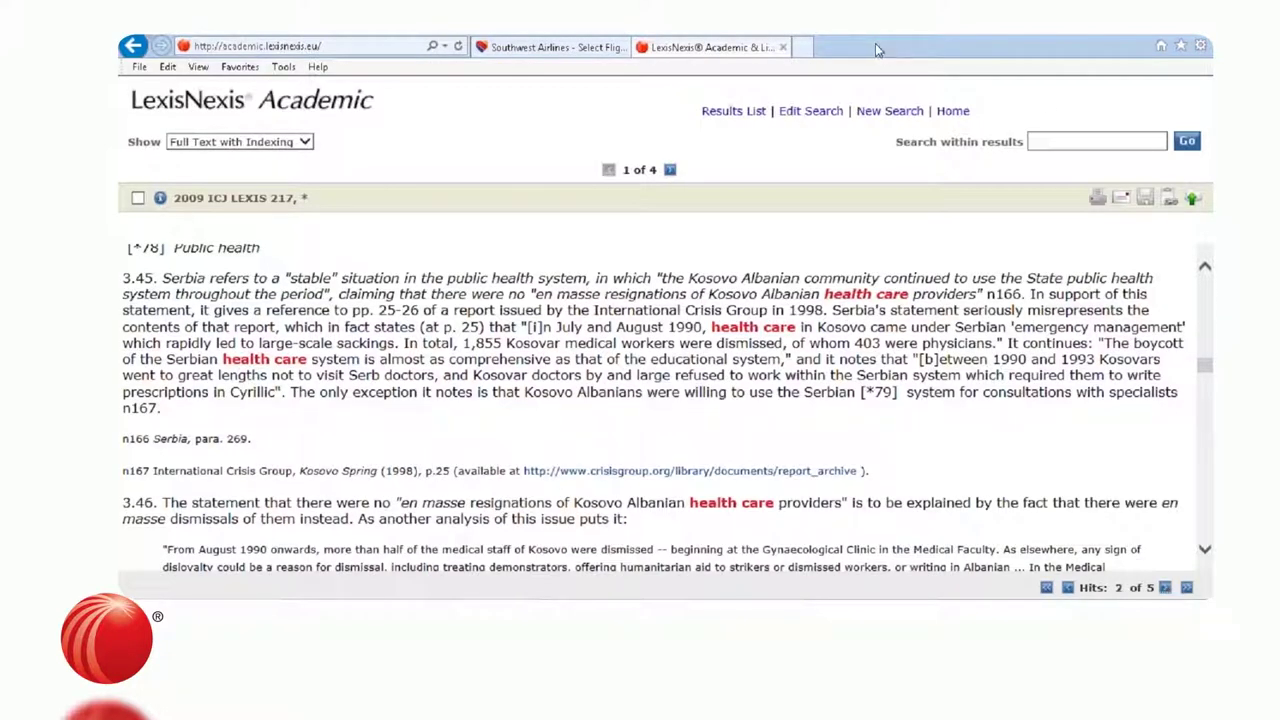
left_click(944, 114)
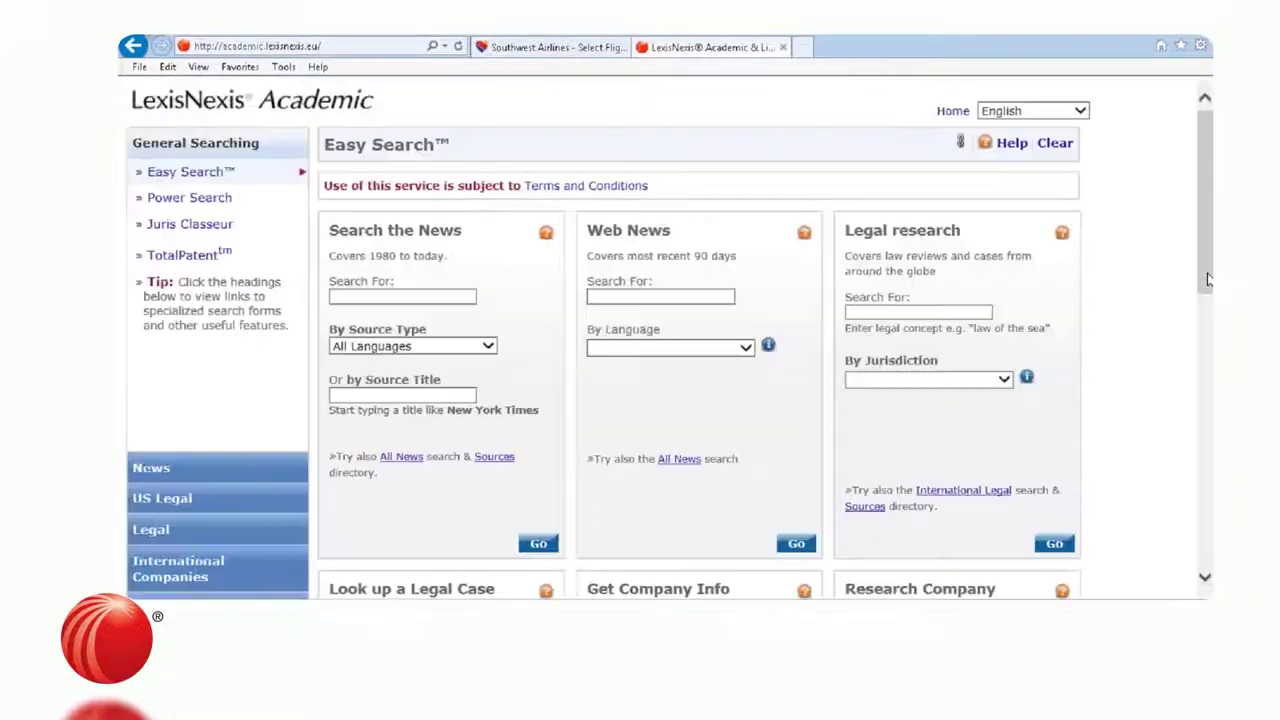
Underline the Look up a Legal Case heading and its By Citation and By Parties options.
scroll(1190, 370, "down", 3)
scroll(1190, 370, "down", 1)
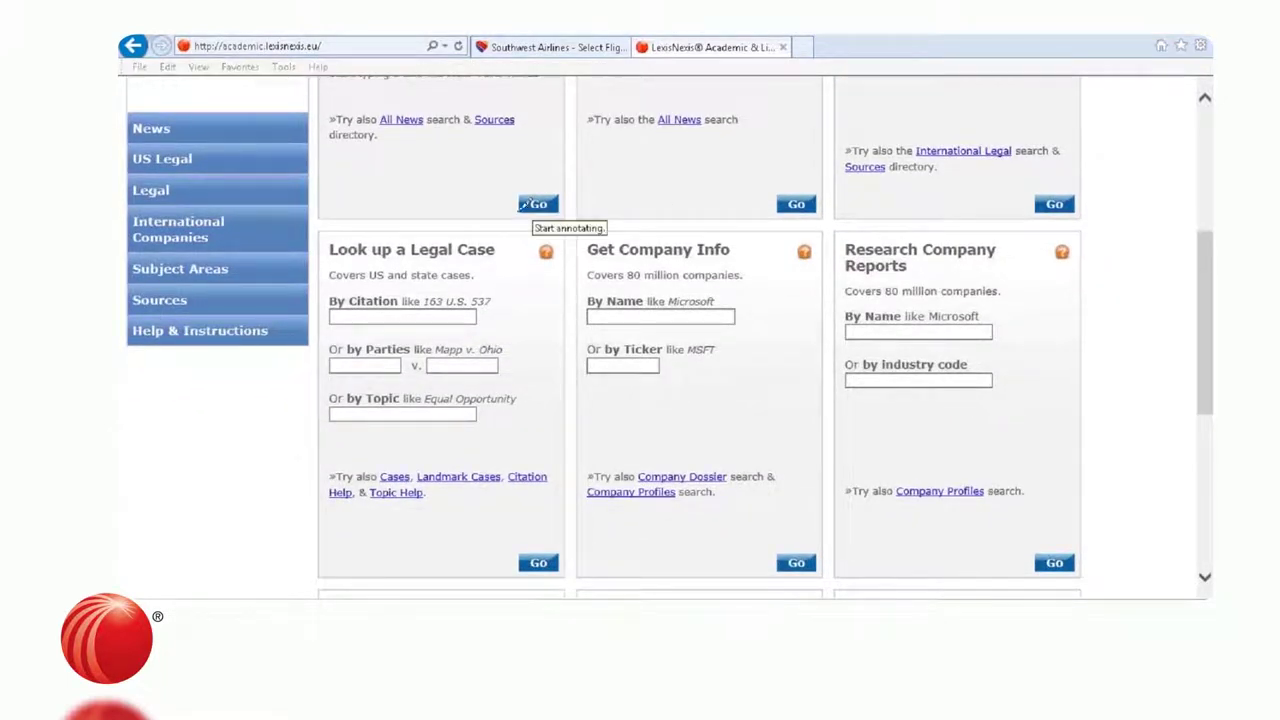
left_click_drag(344, 255, 503, 252)
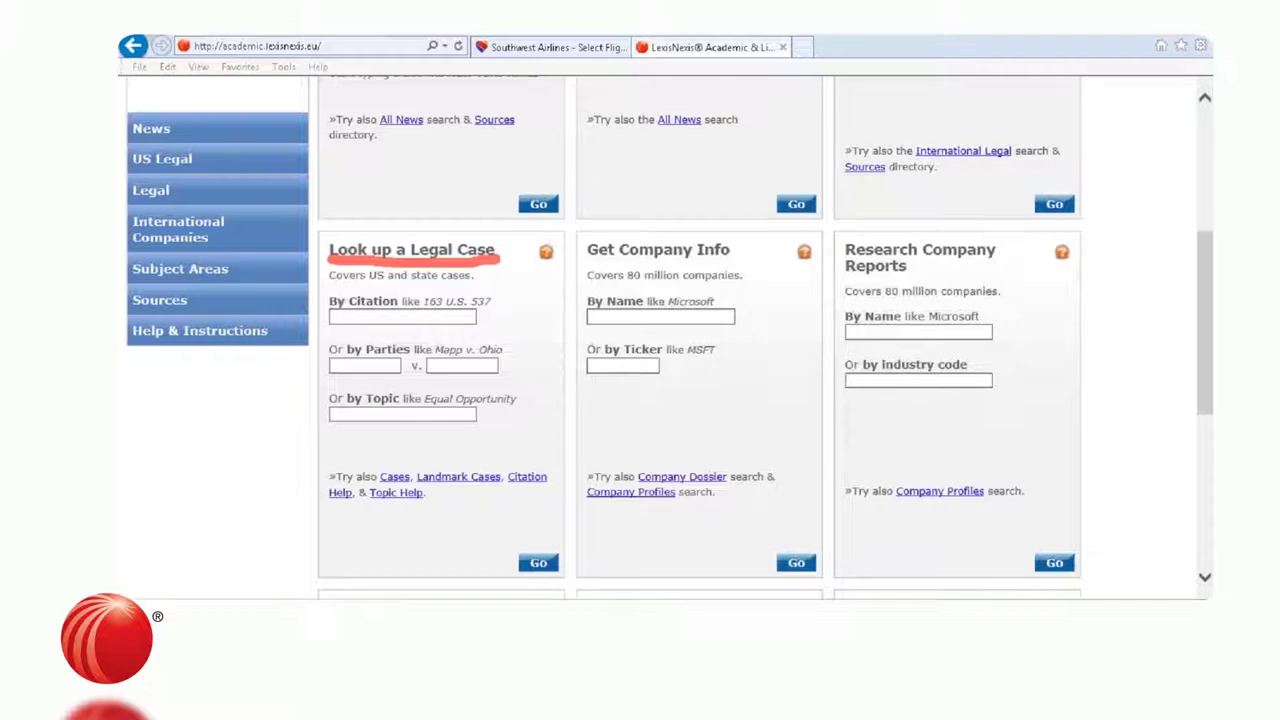
left_click_drag(329, 311, 398, 311)
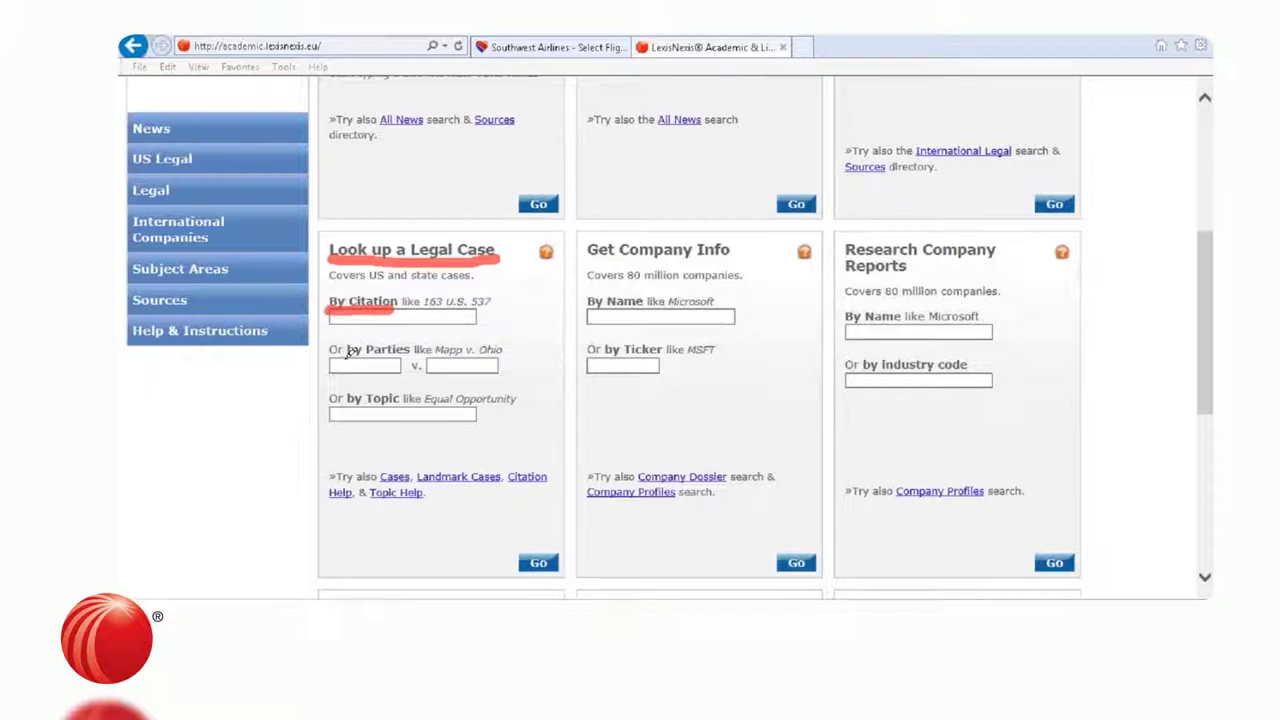
left_click_drag(343, 355, 410, 354)
key("Escape")
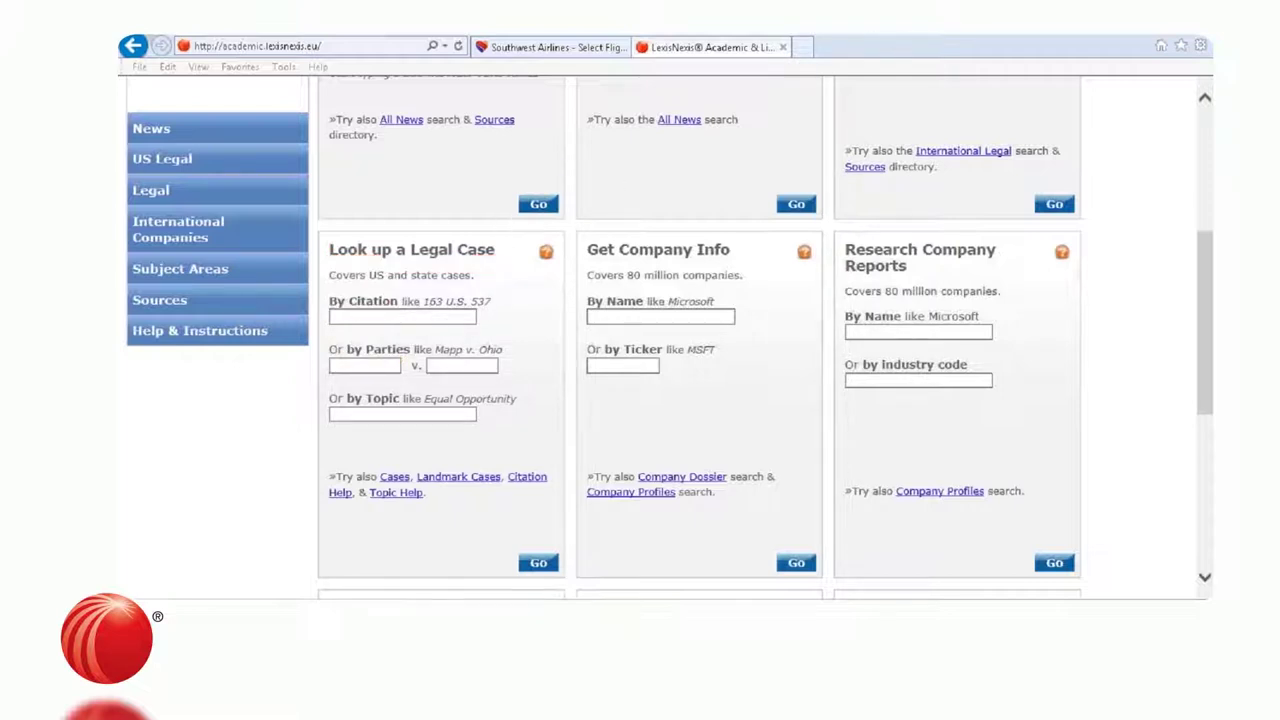
Look up citation 384 U.S. 436 to open the Miranda v. Arizona full text.
left_click(417, 316)
type("3")
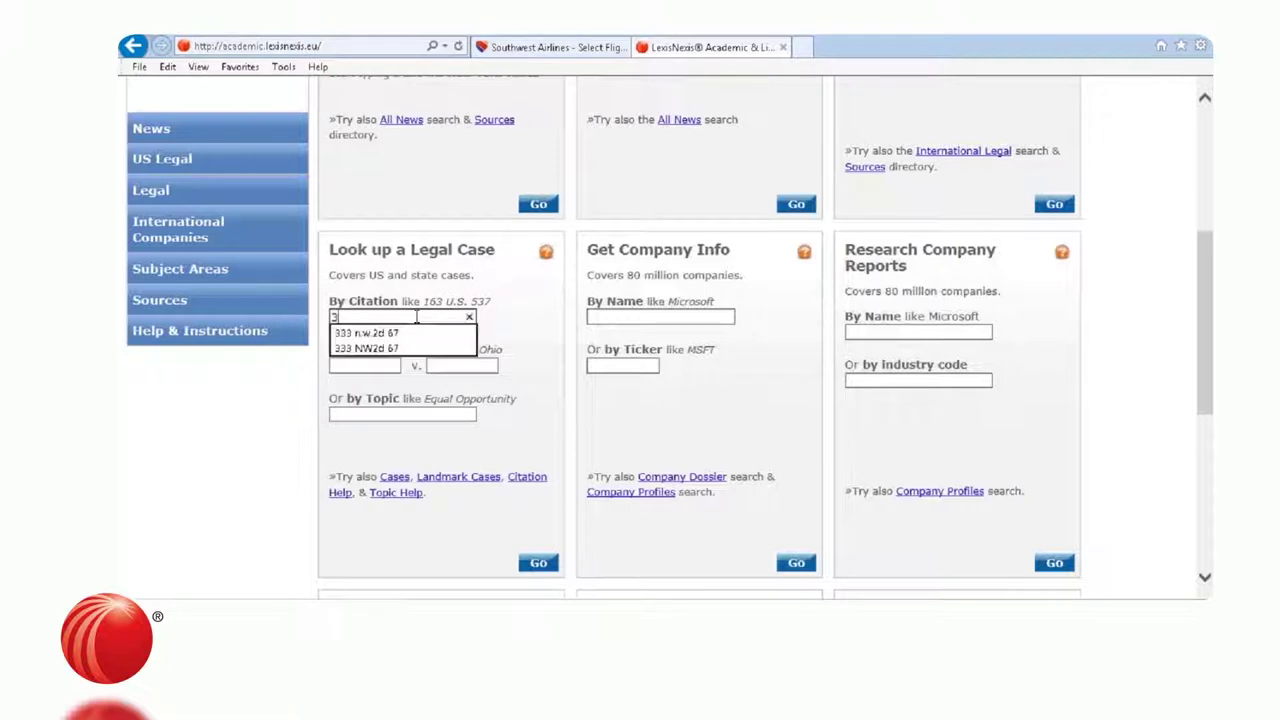
type("84 u.s.")
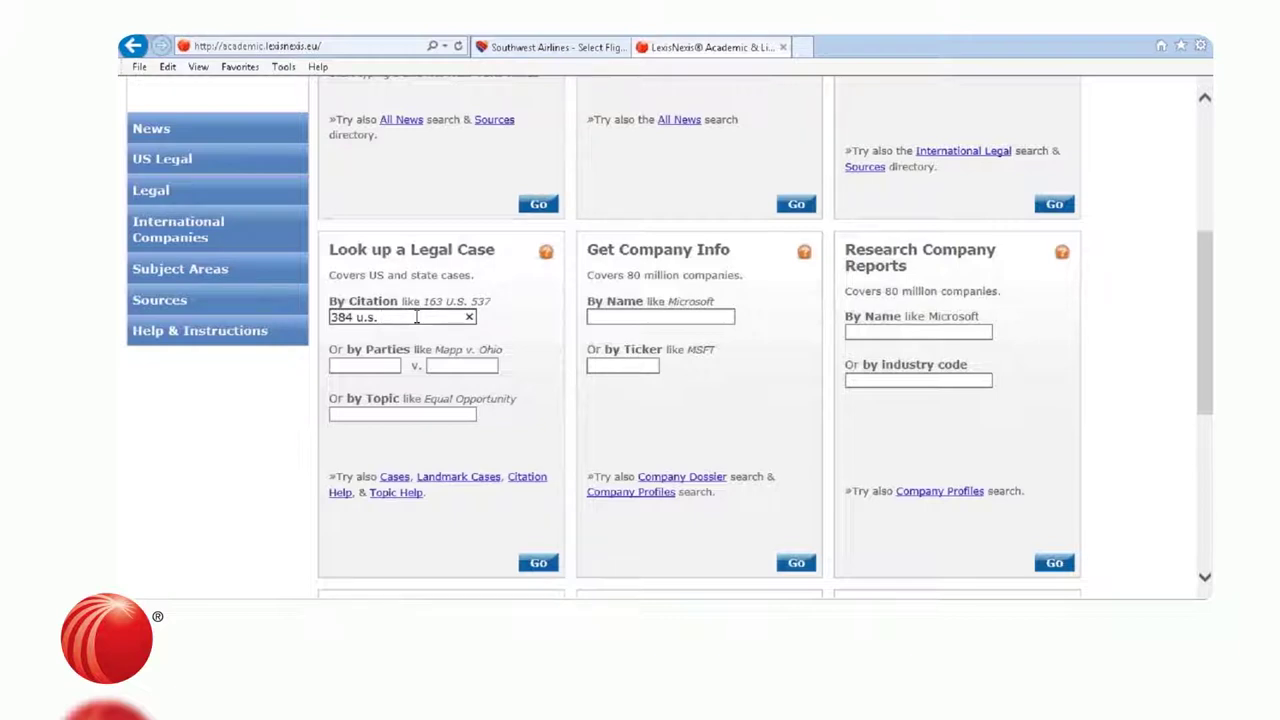
type("436")
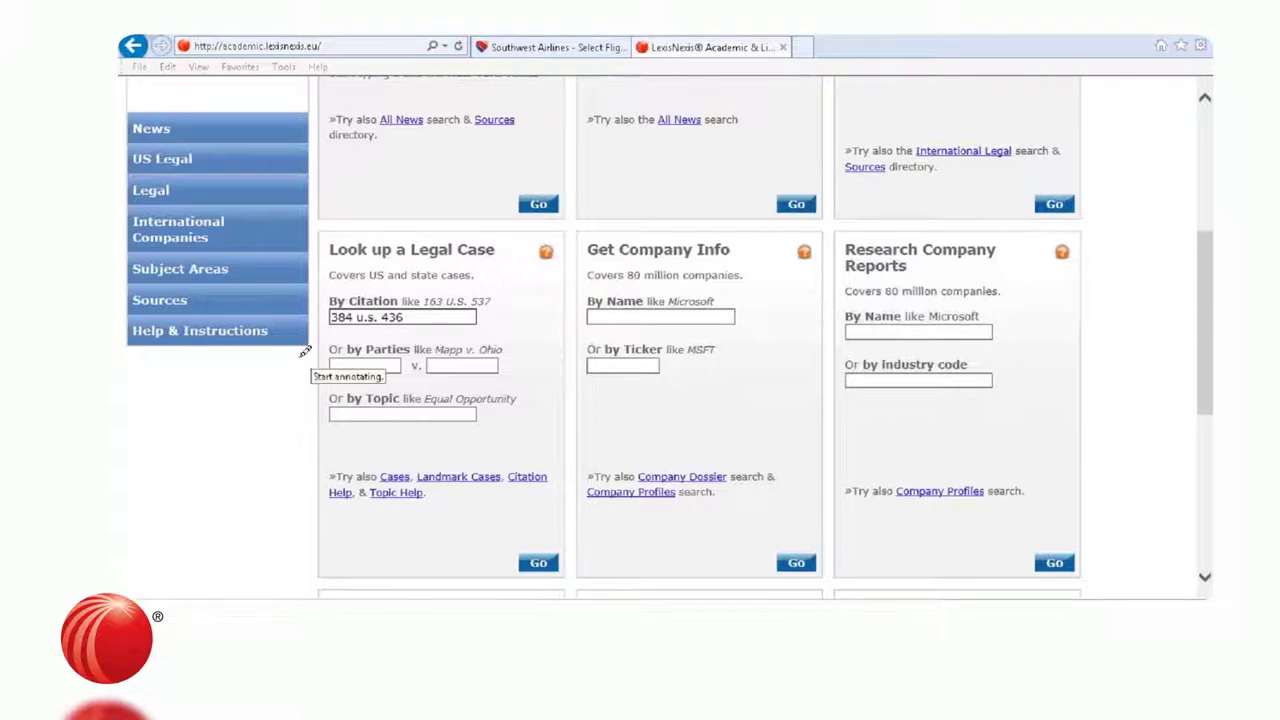
left_click_drag(328, 321, 409, 317)
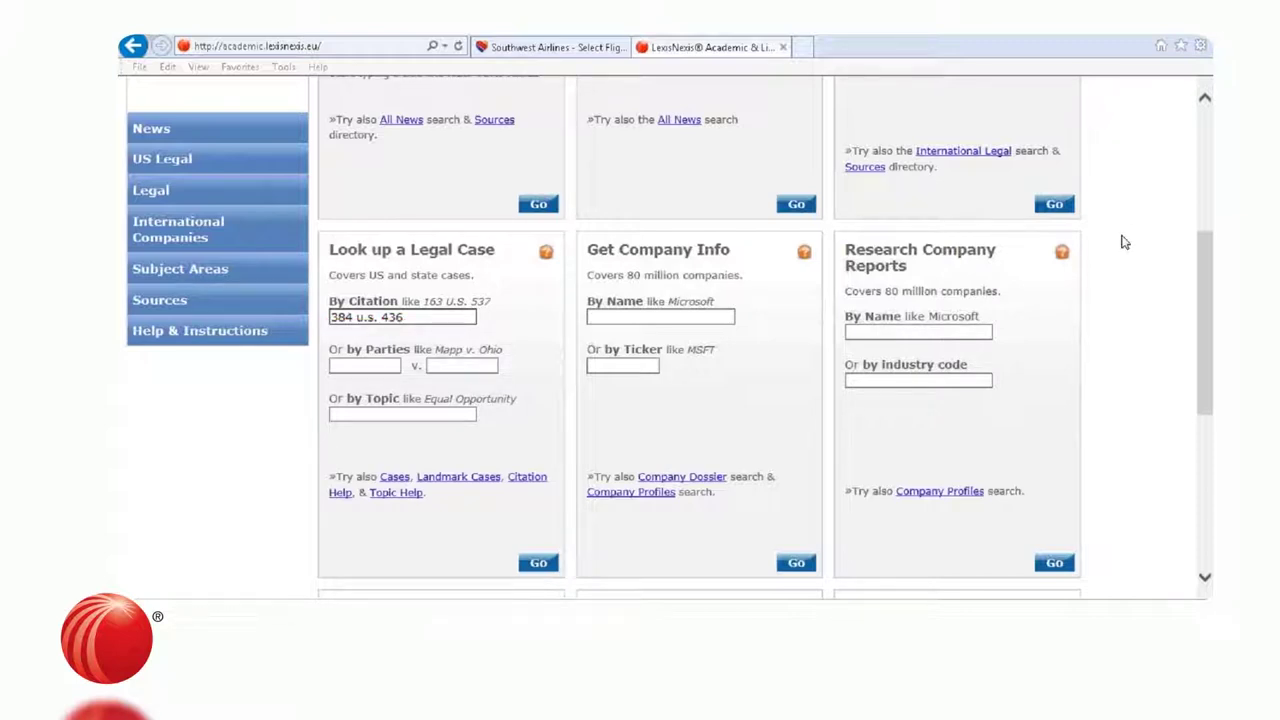
left_click(538, 563)
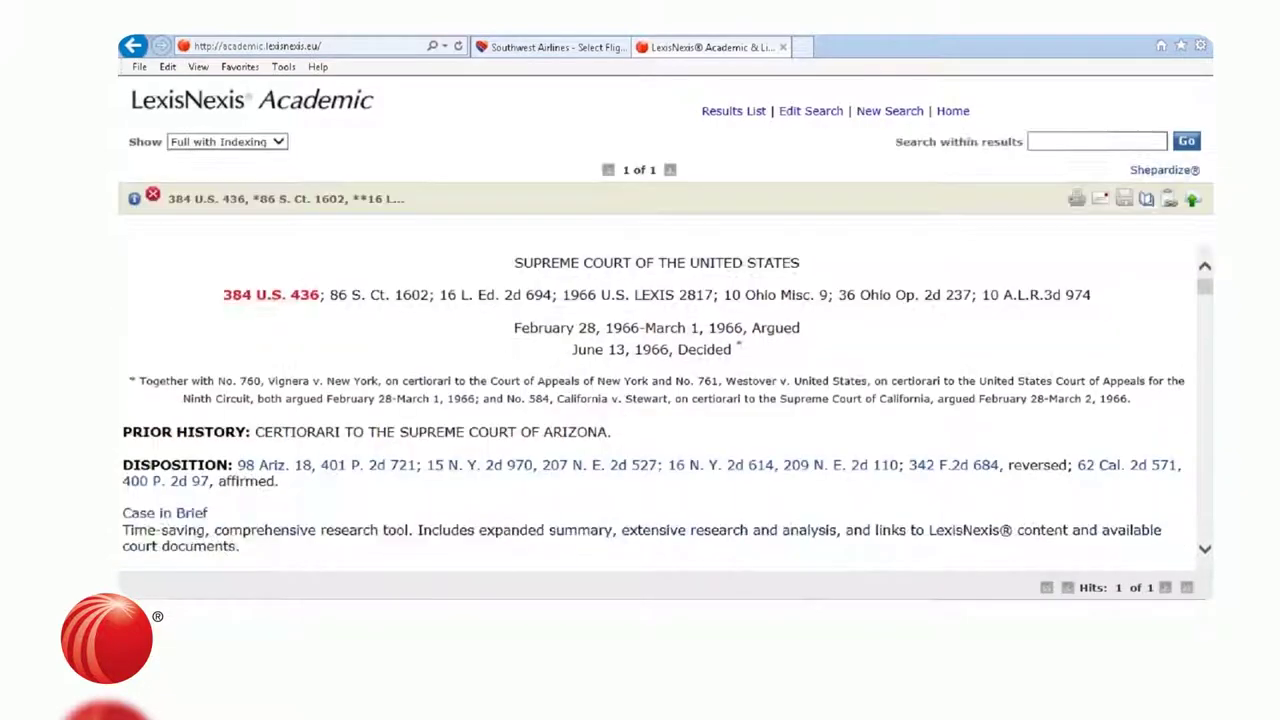
Scroll to the Miranda v. Arizona Case Summary and mark its key passages.
left_click(1205, 550)
left_click_drag(1205, 550, 1205, 550)
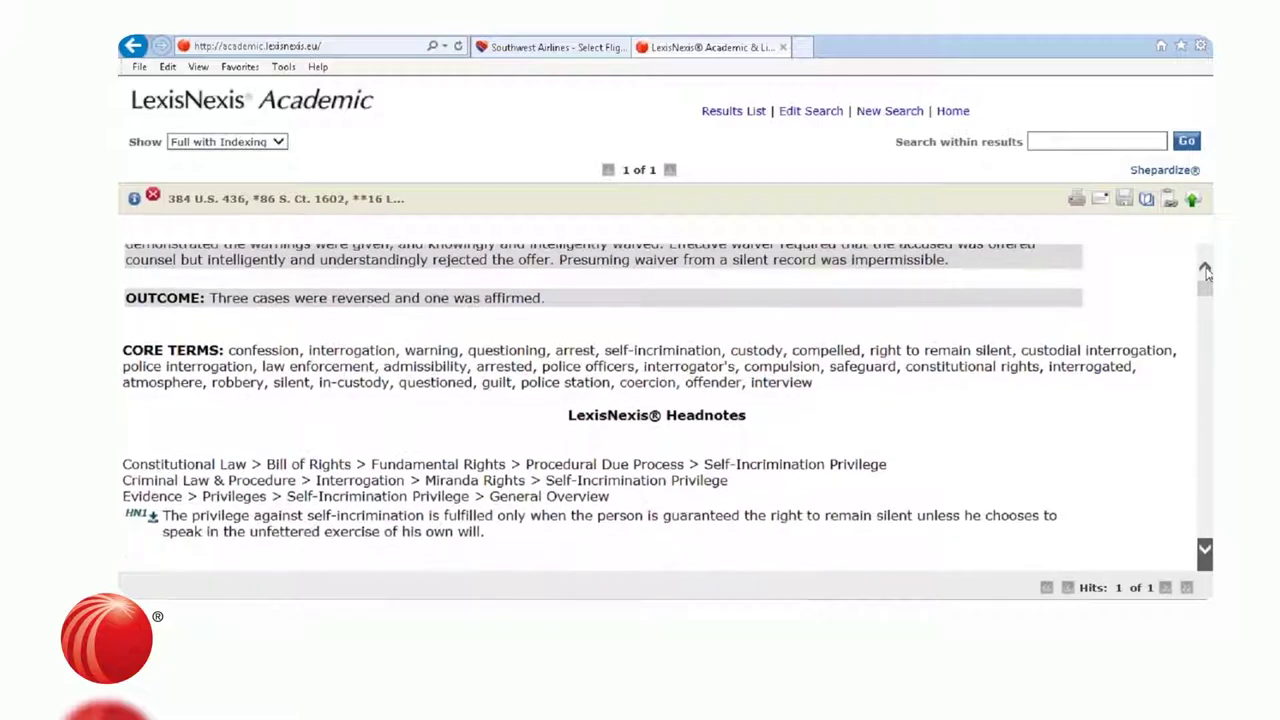
left_click_drag(1205, 268, 1205, 270)
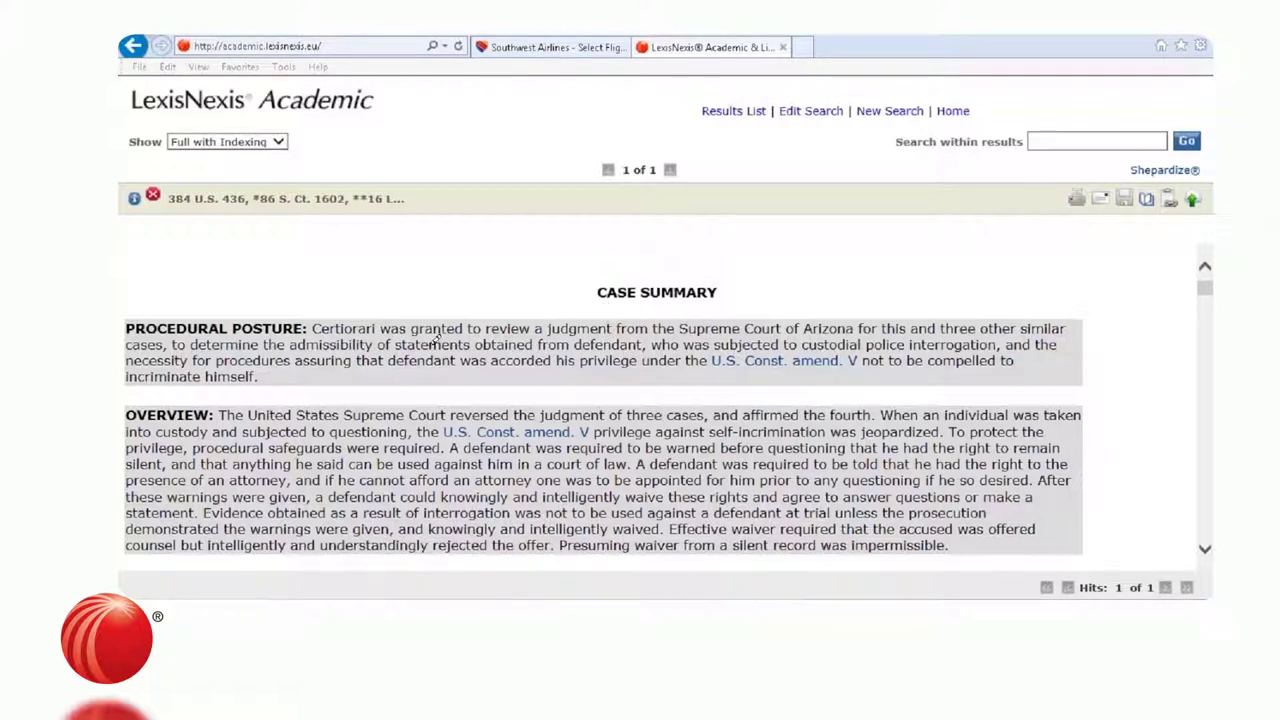
left_click_drag(130, 331, 290, 338)
left_click_drag(126, 424, 230, 425)
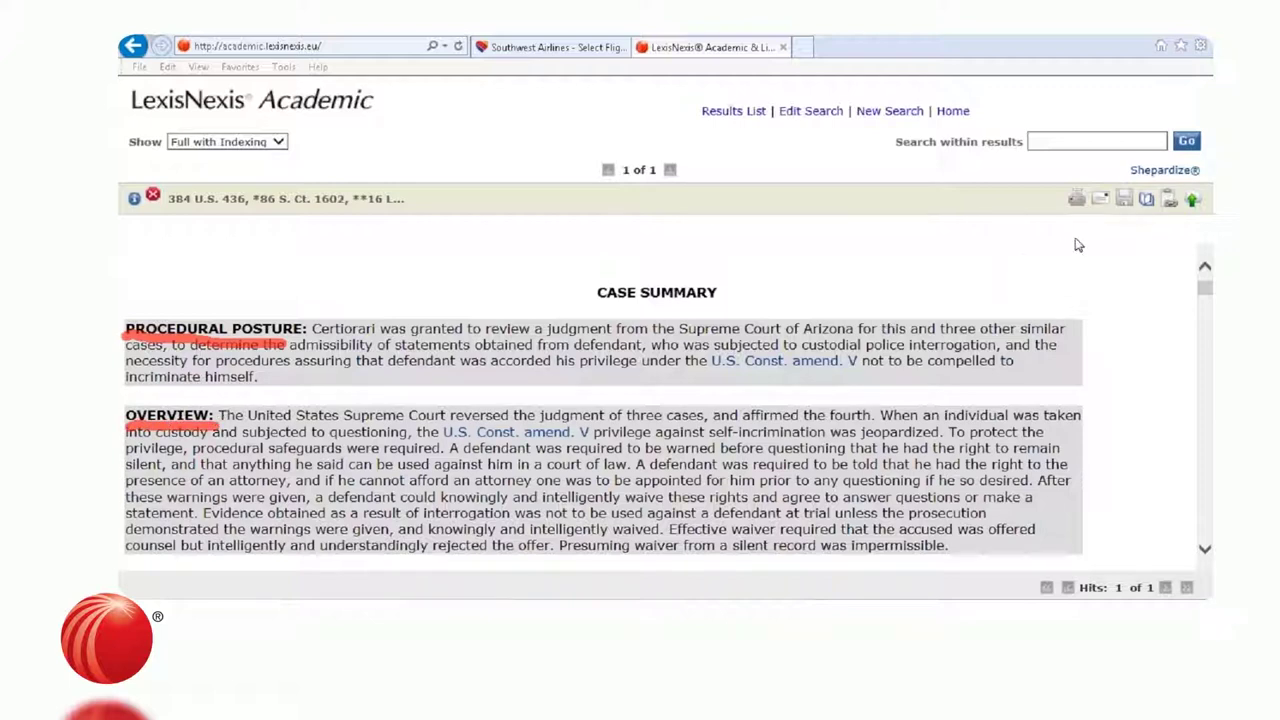
key("Escape")
Mark further summary passages, then return to the Easy Search home page.
left_click(1202, 549)
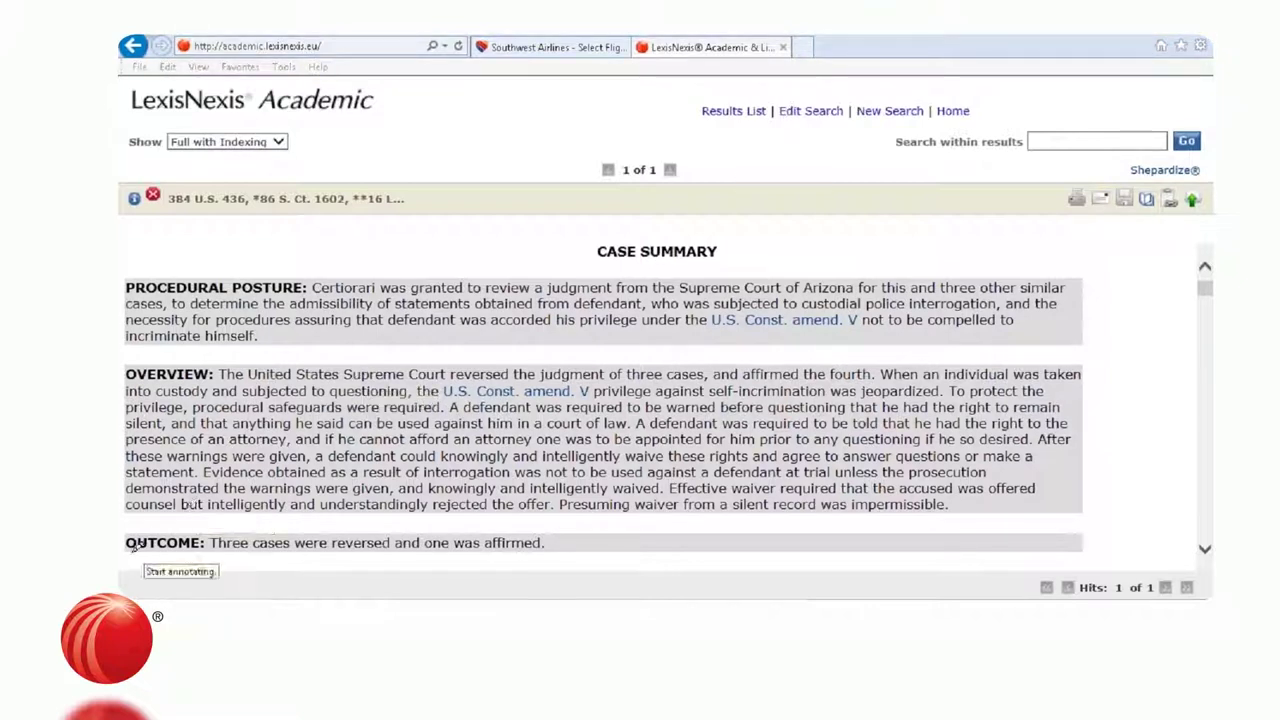
left_click_drag(126, 551, 194, 551)
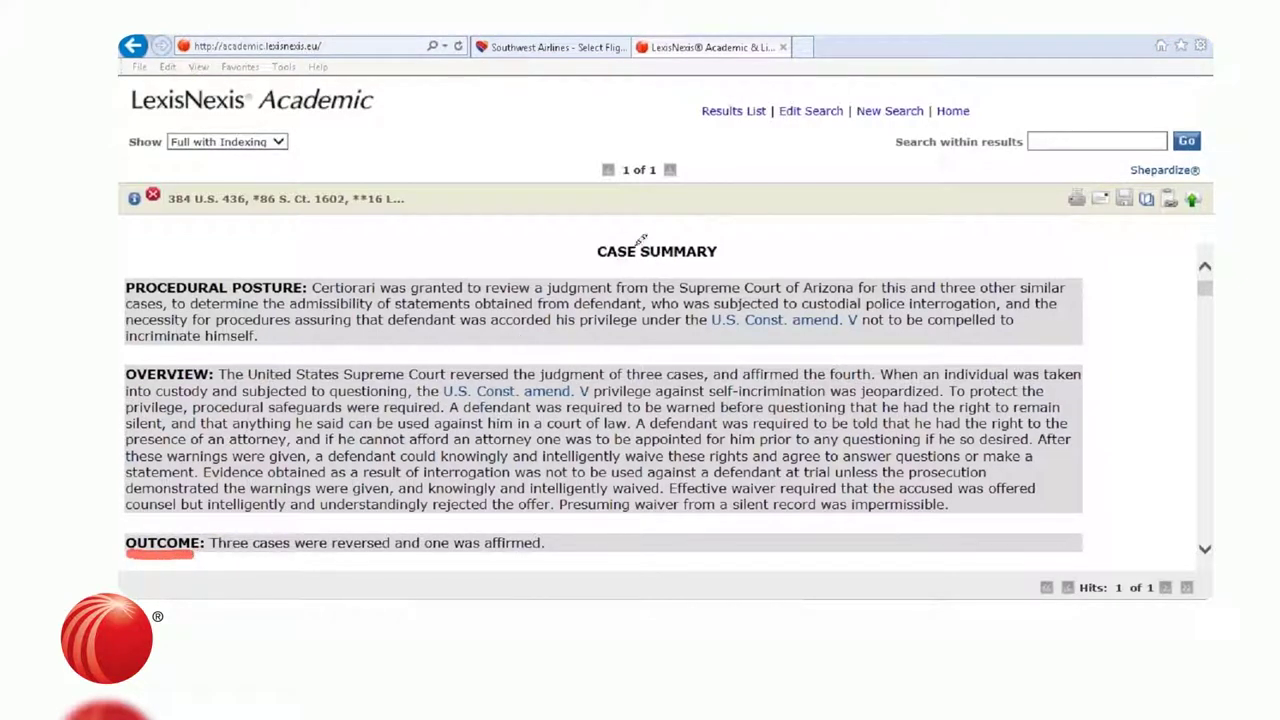
mouse_move(643, 228)
left_mouse_down()
mouse_move(578, 248)
mouse_move(656, 276)
mouse_move(742, 244)
mouse_move(672, 218)
mouse_move(622, 222)
left_mouse_up()
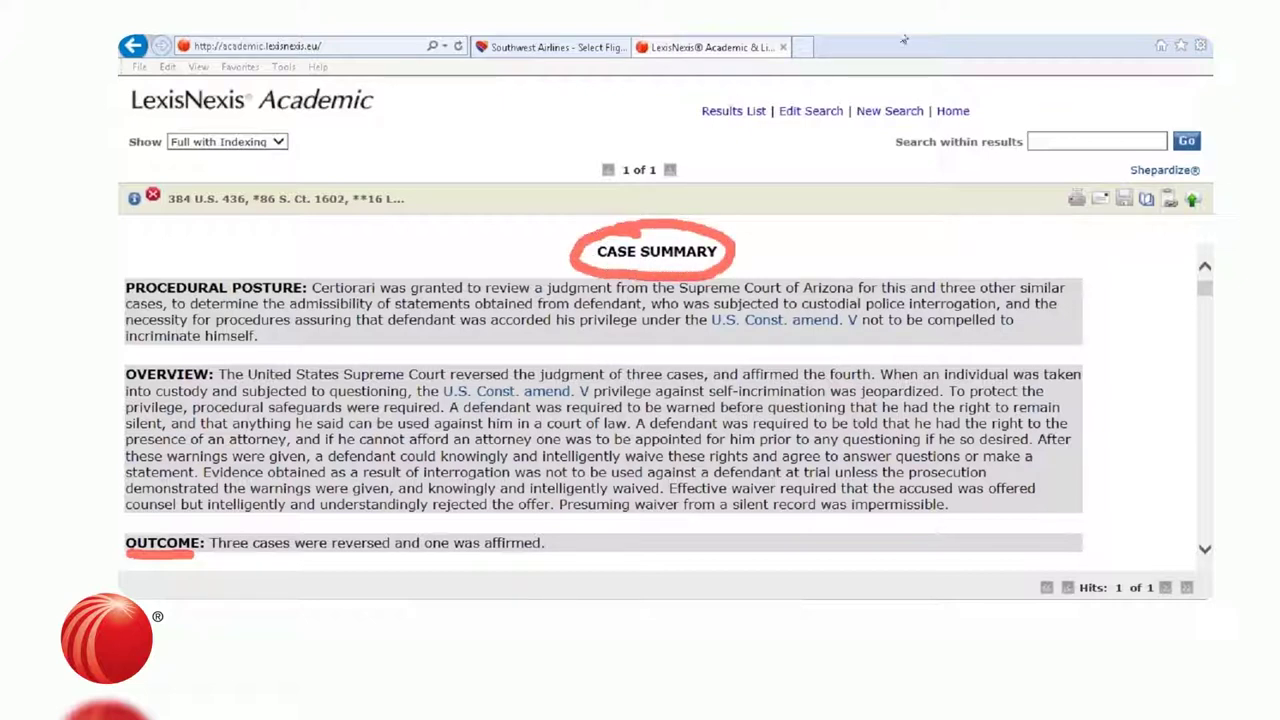
key("Escape")
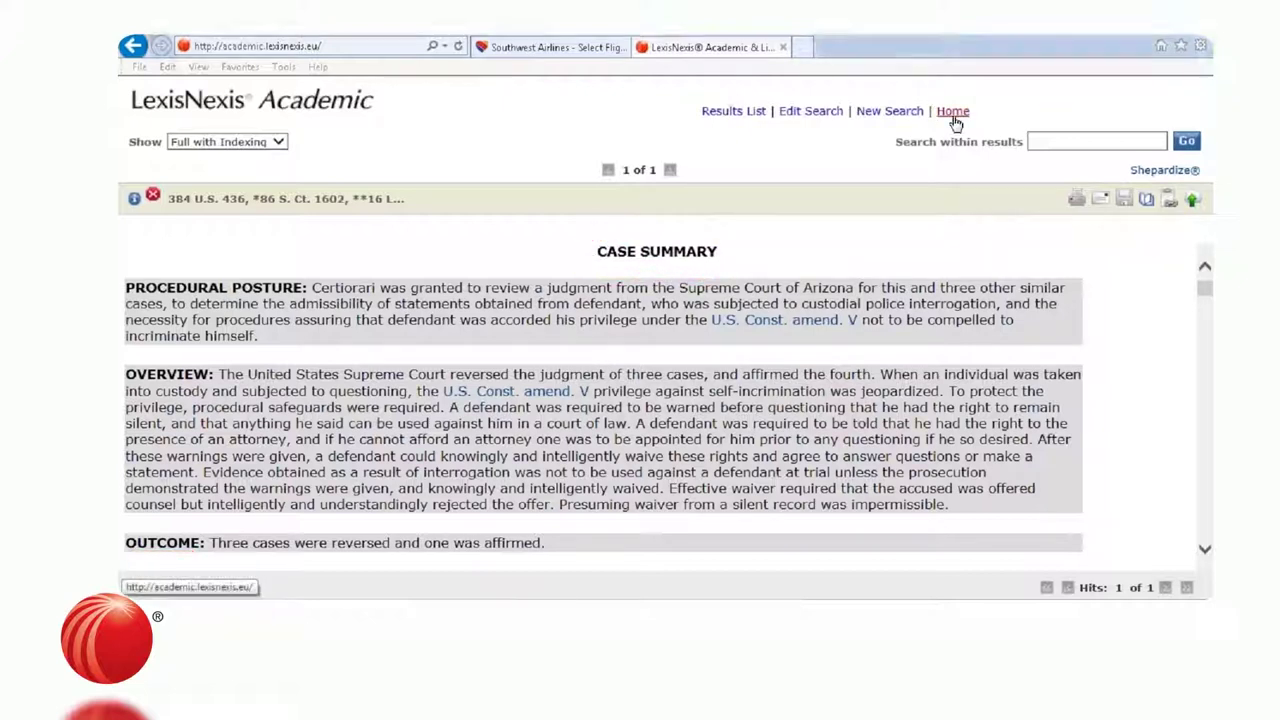
left_click(953, 113)
scroll(955, 120, "down", 1)
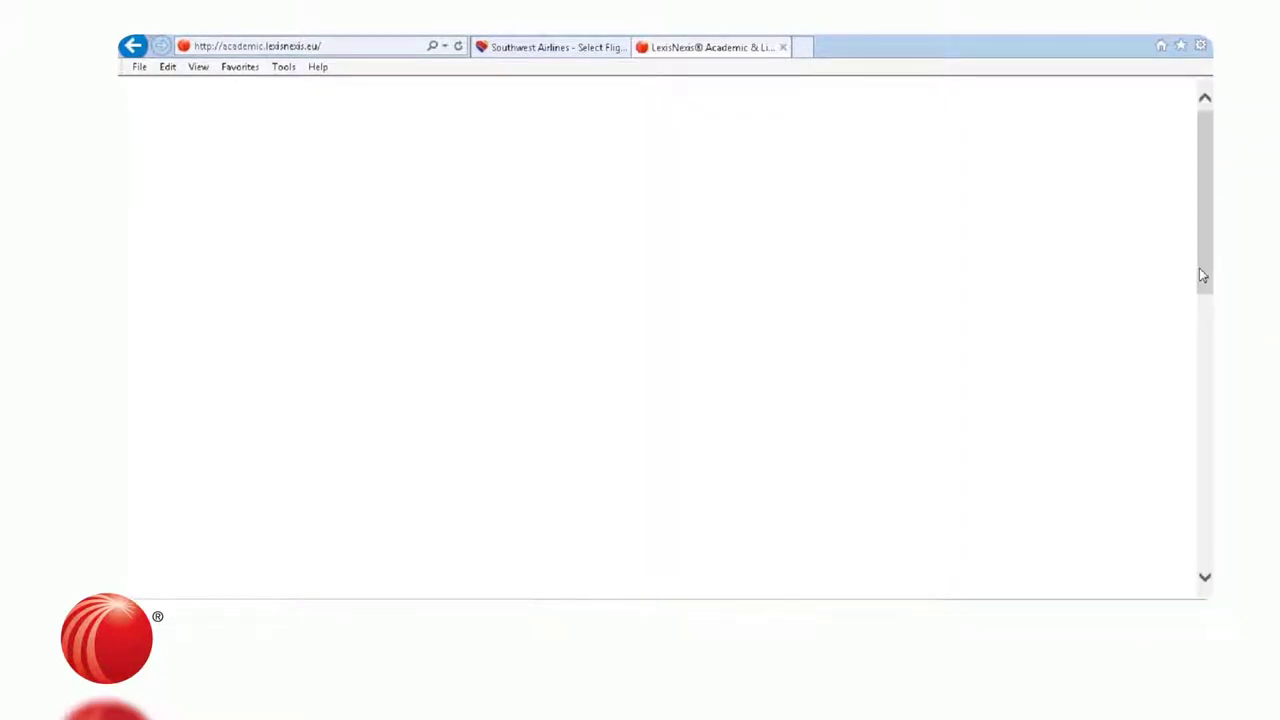
Search cases by parties with 'miranda' and 'arizona' in the By Parties boxes.
left_click_drag(1207, 277, 1197, 379)
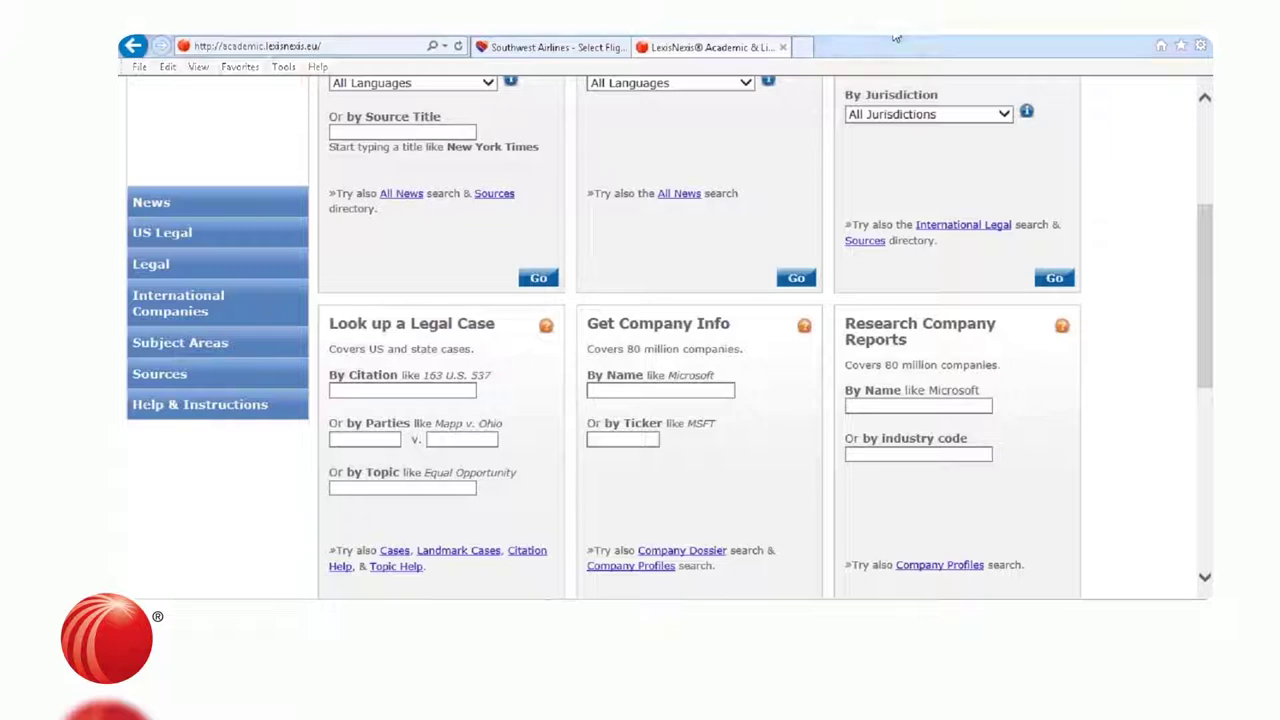
left_click_drag(340, 427, 408, 424)
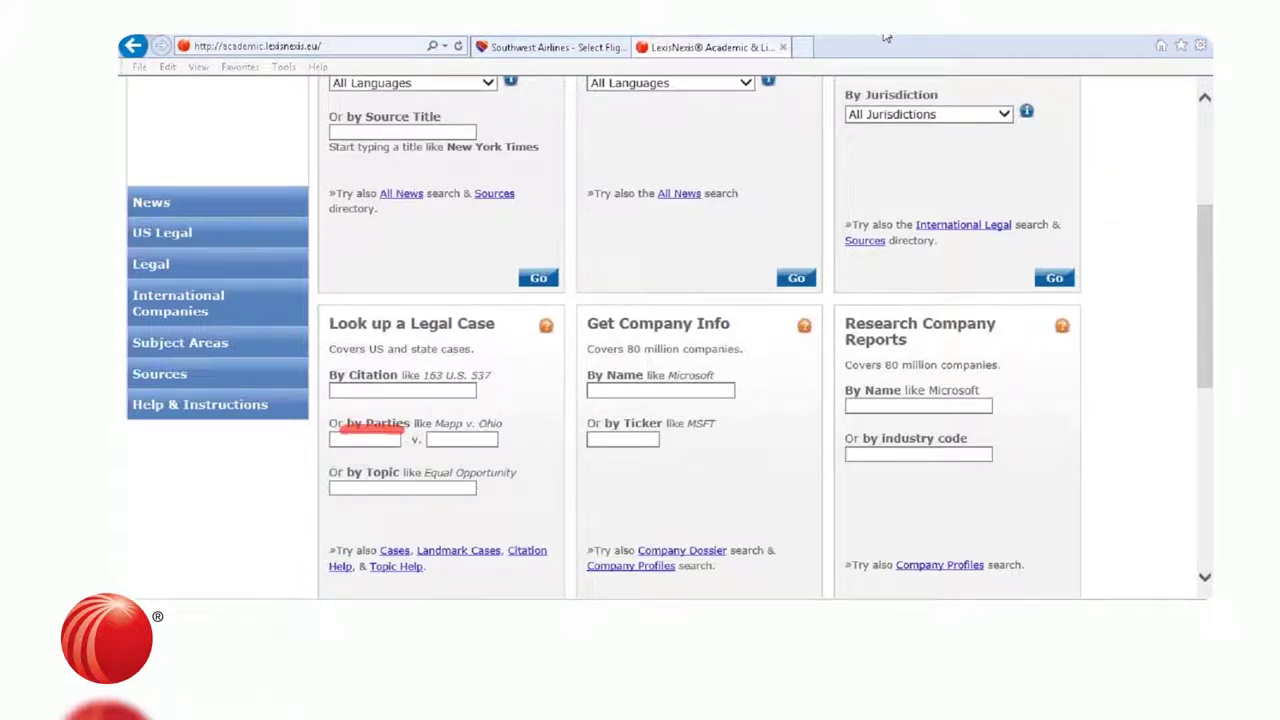
left_click(375, 440)
type("m")
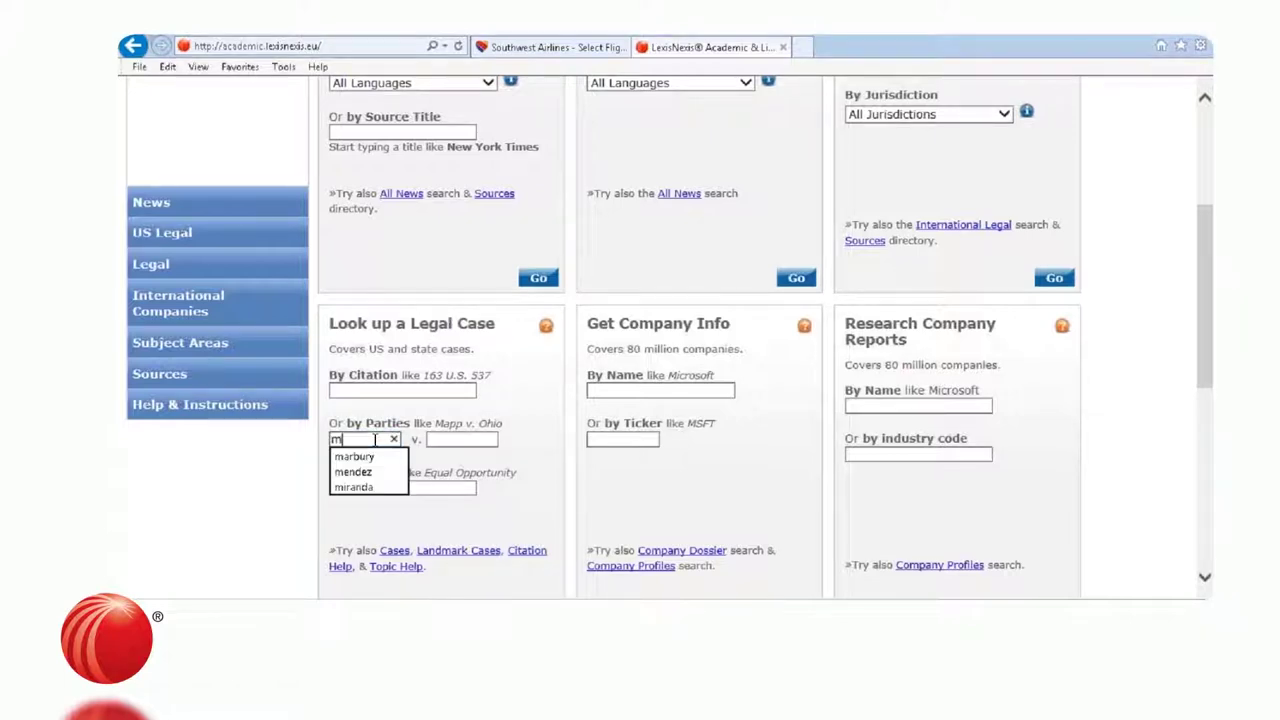
type("iranda")
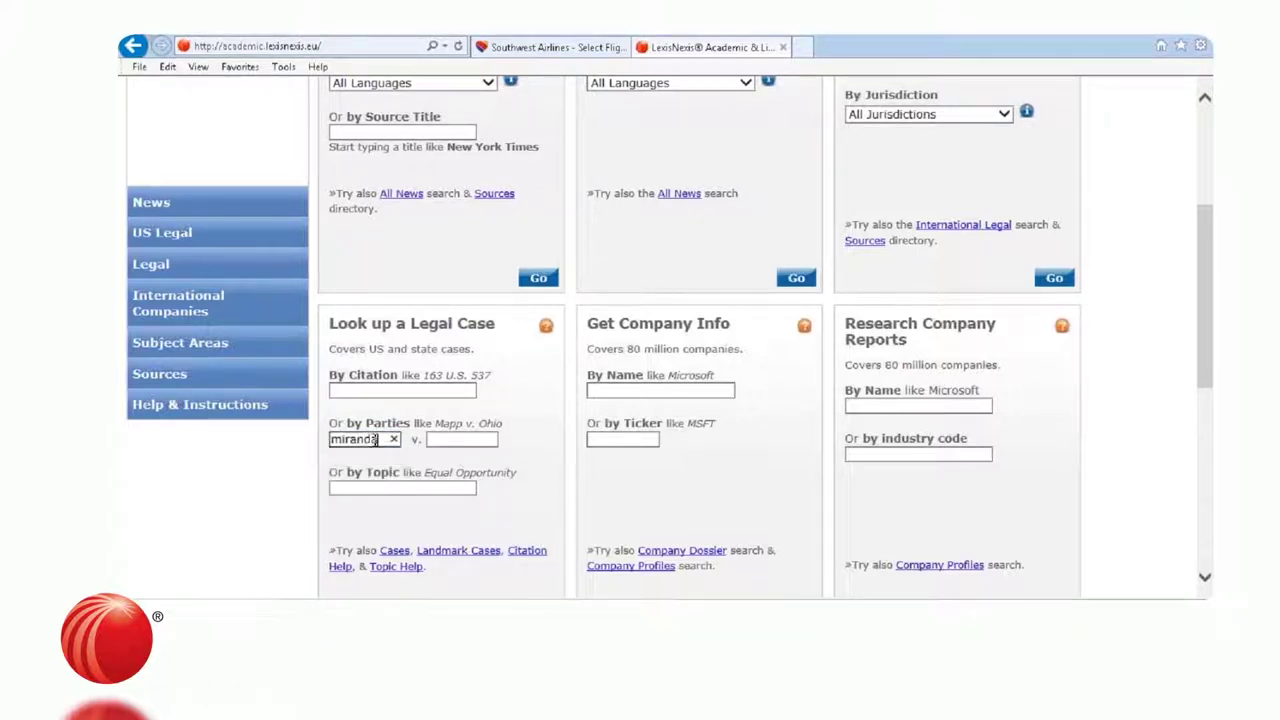
left_click(463, 439)
type("ar")
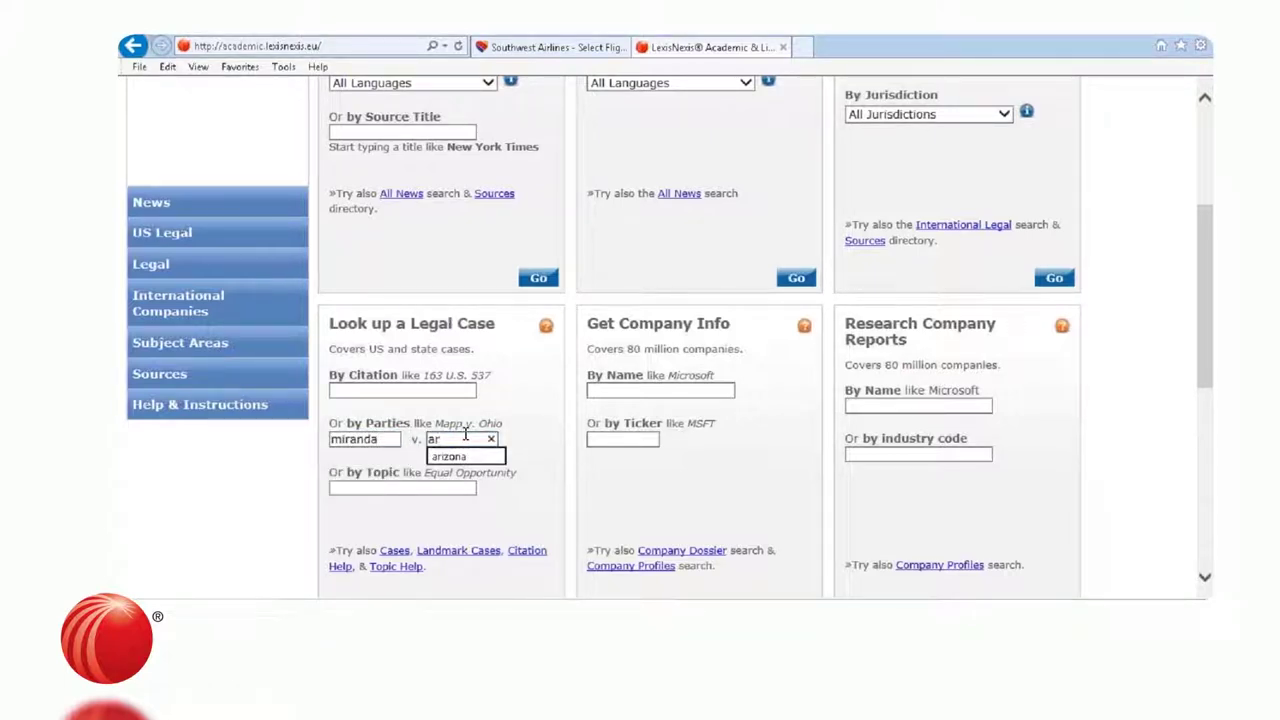
type("izona")
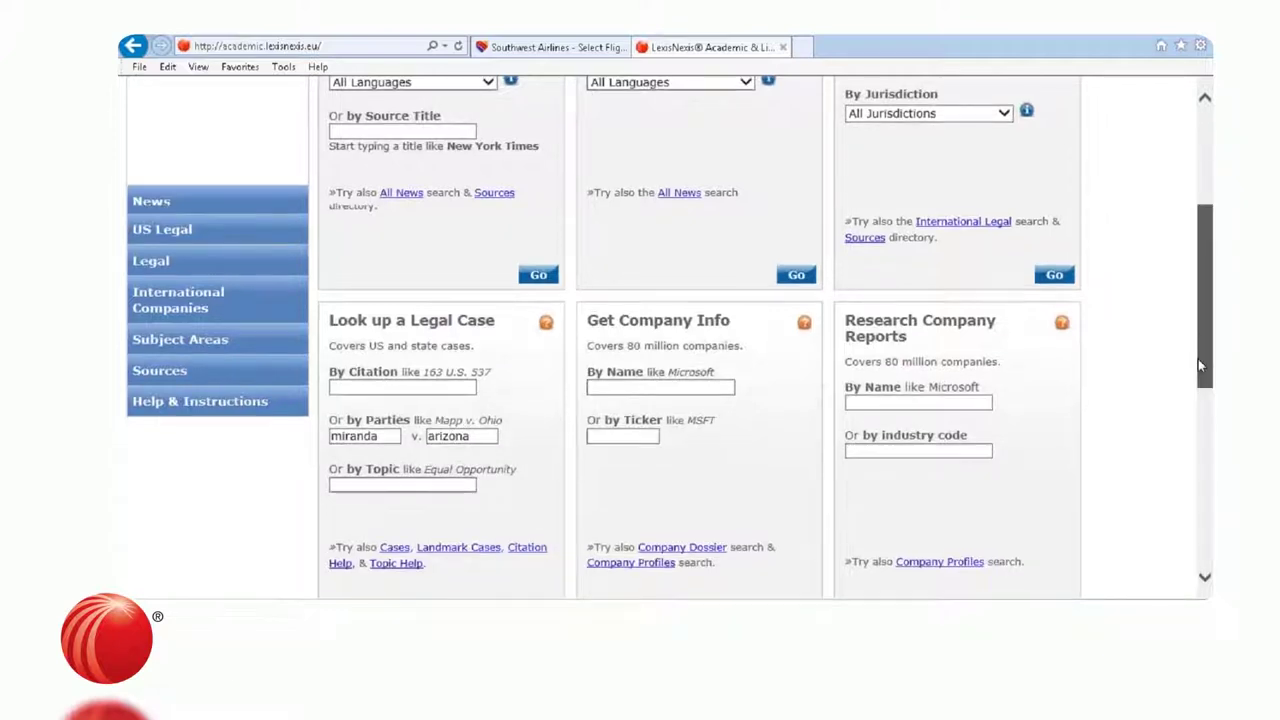
scroll(560, 540, "down", 2)
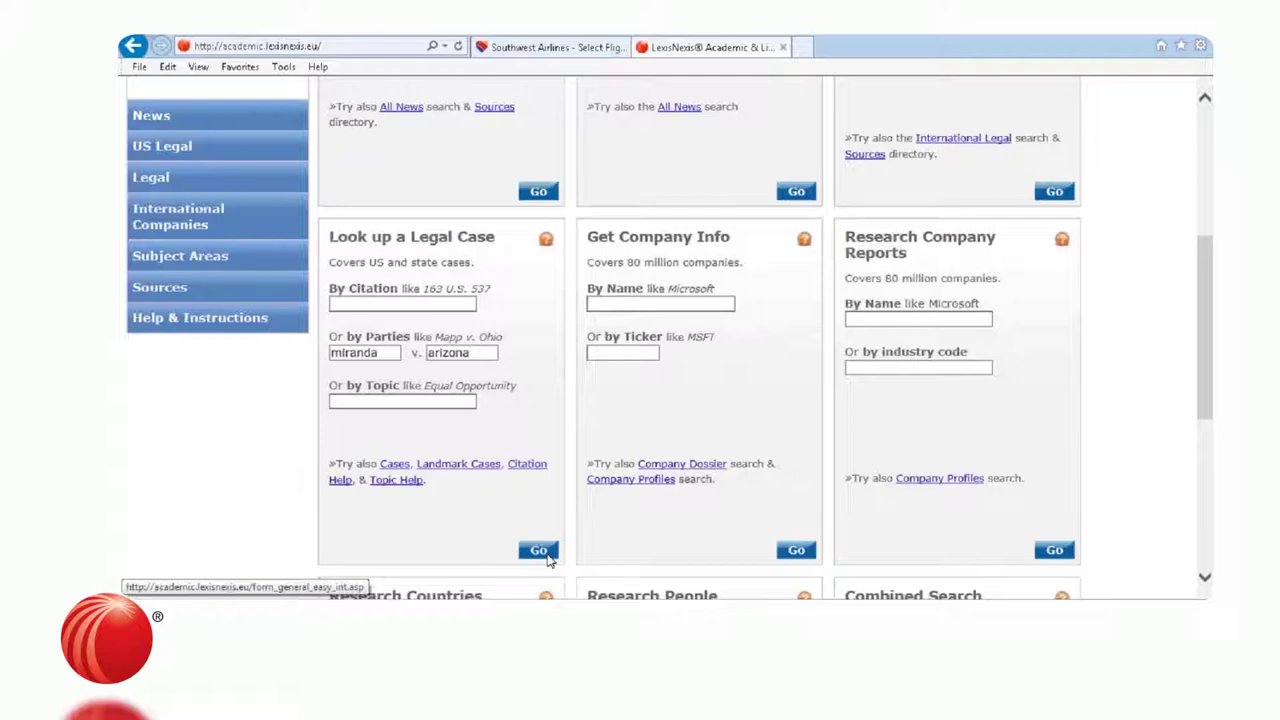
left_click(540, 551)
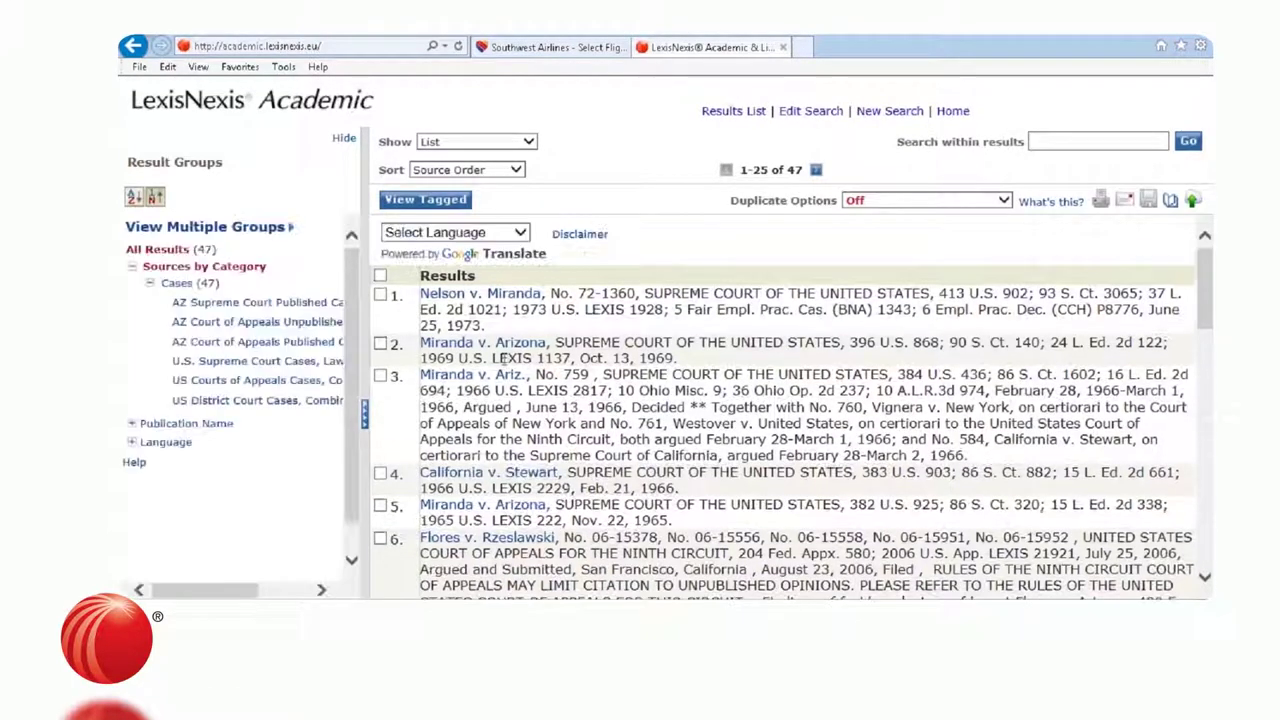
Open the 1969 Miranda v. Arizona certiorari denial (result 2 of 47), then go Home.
left_click(505, 343)
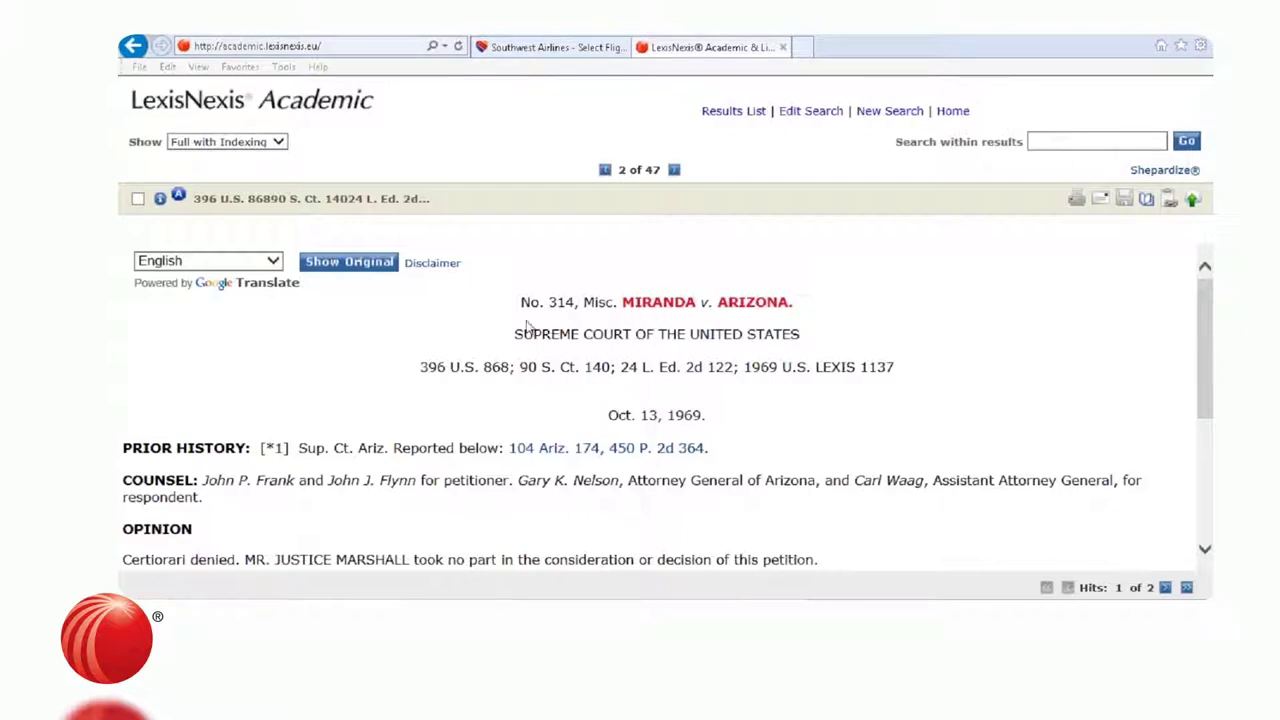
left_click_drag(496, 316, 818, 308)
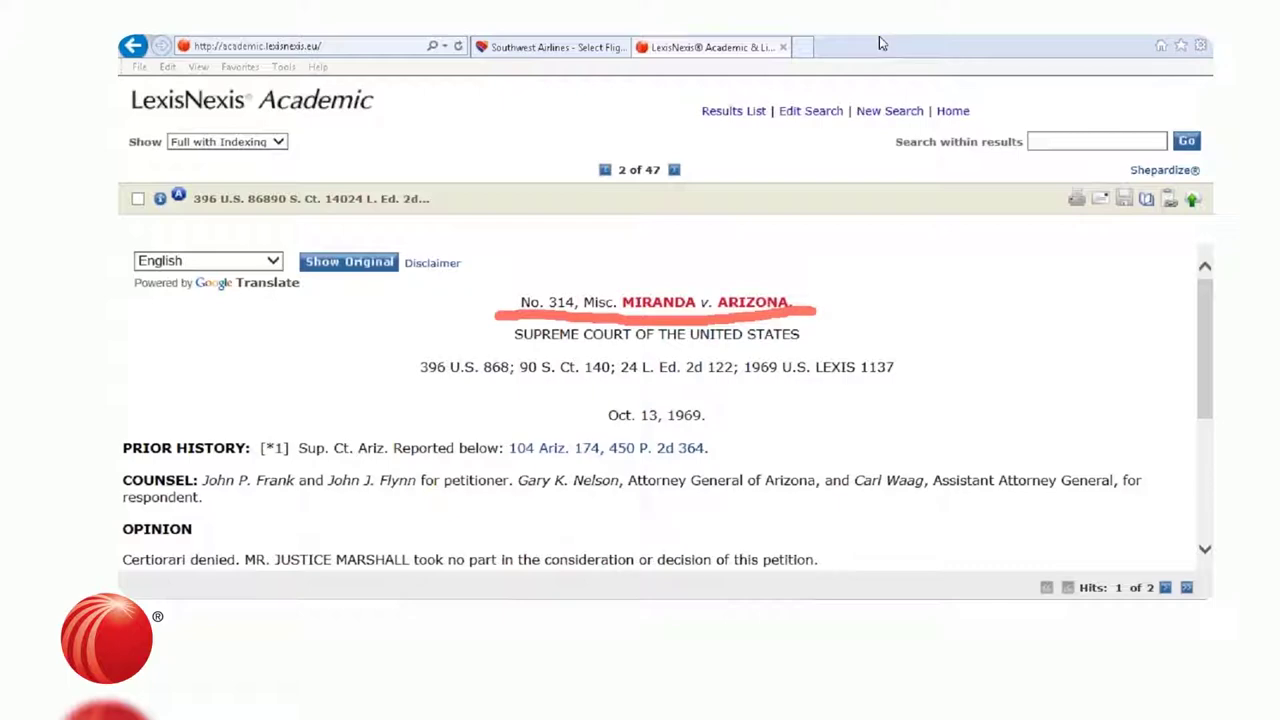
key("Escape")
left_click(953, 112)
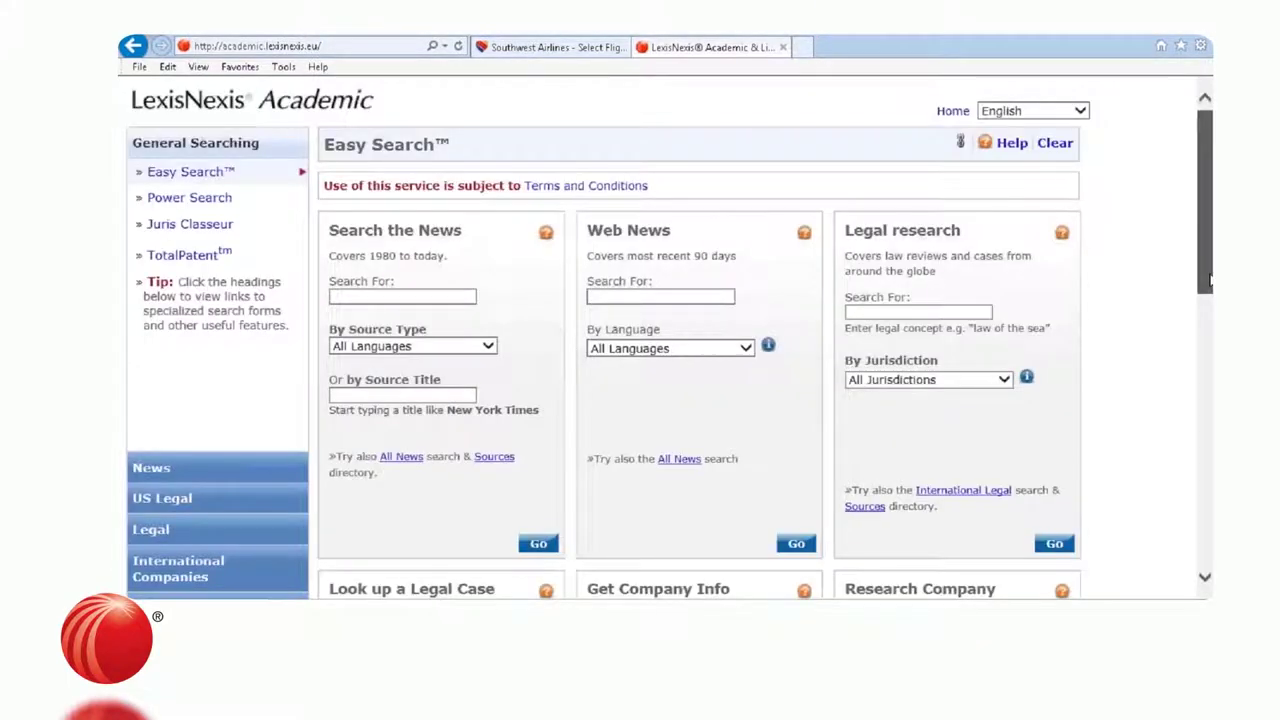
Scroll to Get Company Info and underline its search options.
left_click_drag(1210, 280, 1186, 416)
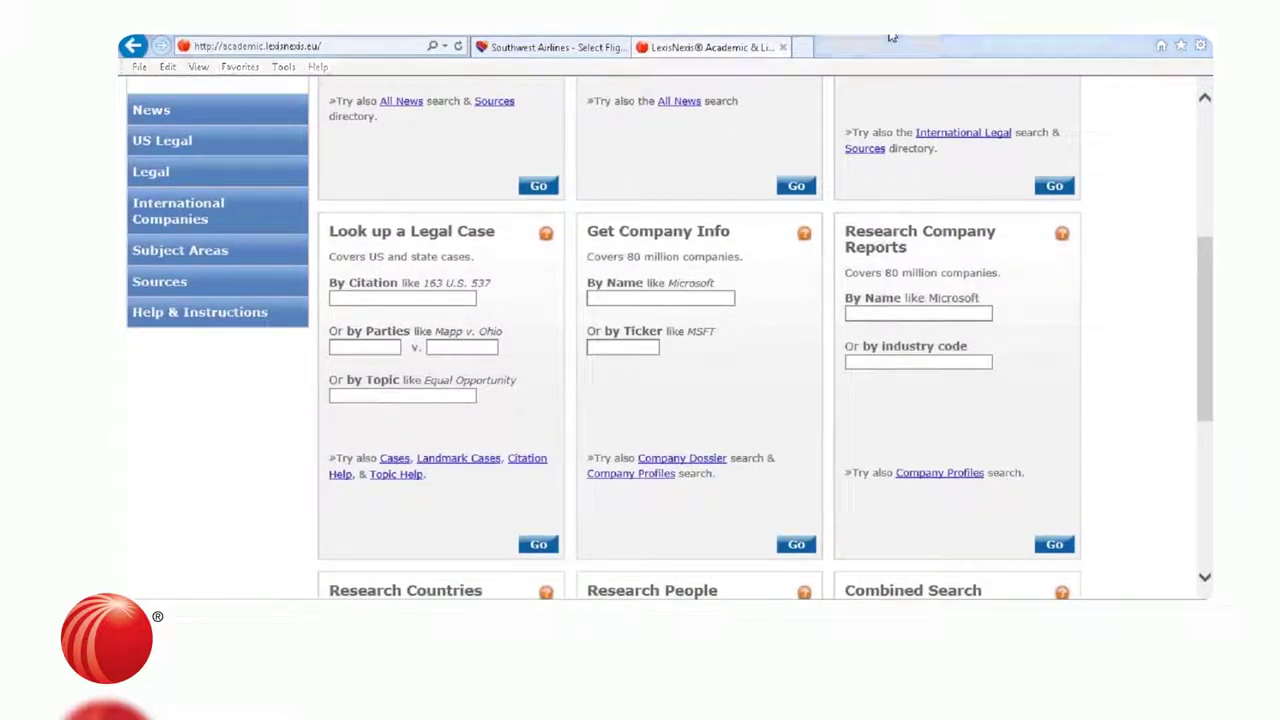
left_click_drag(590, 240, 737, 236)
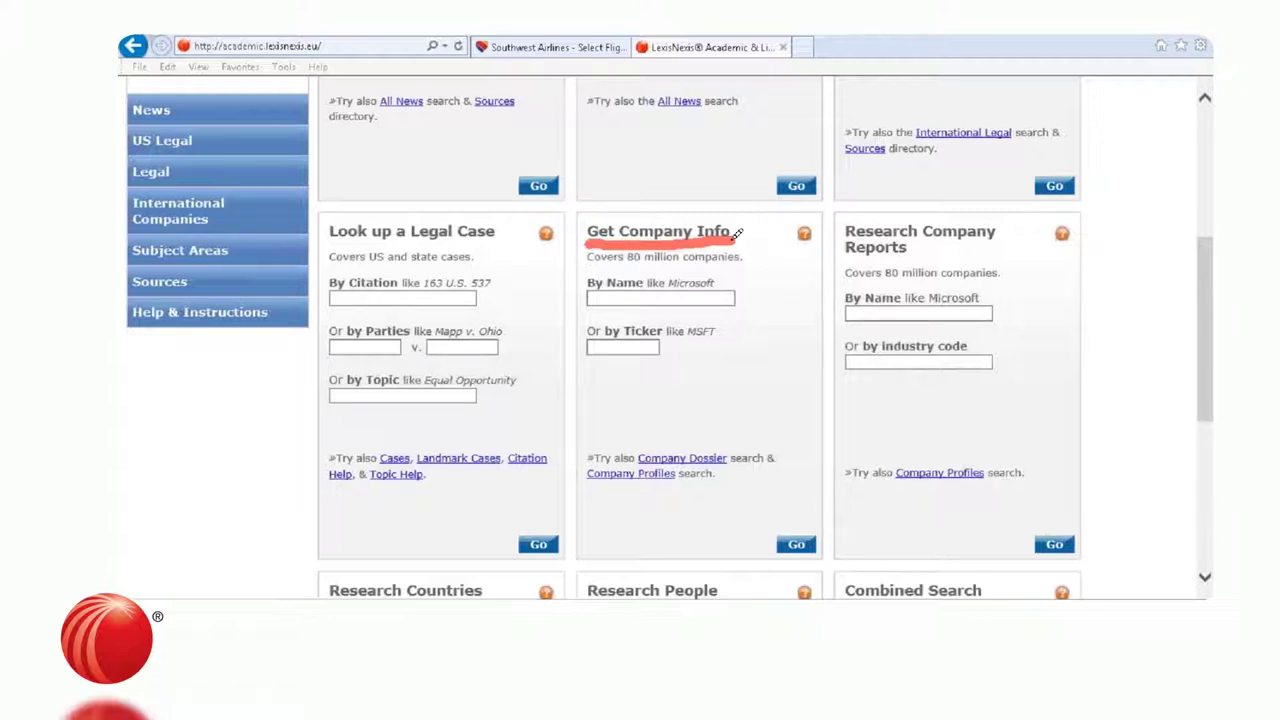
left_click_drag(592, 262, 751, 264)
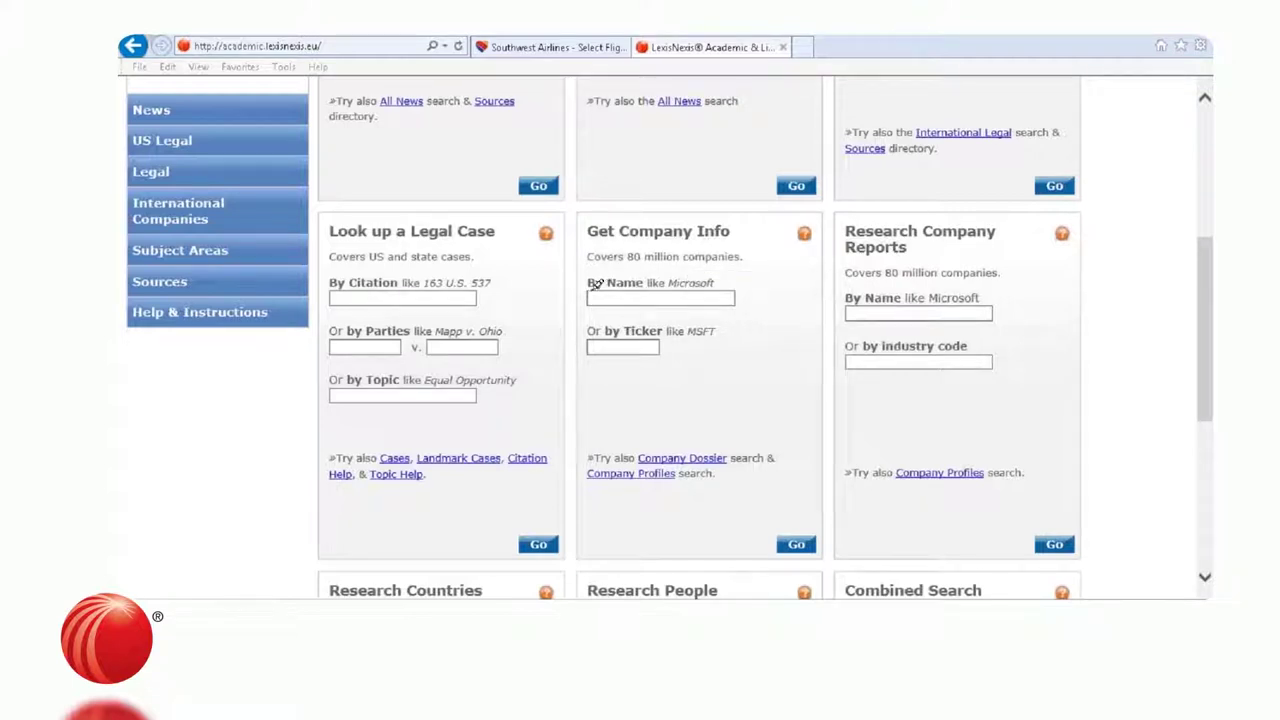
left_click_drag(589, 288, 657, 284)
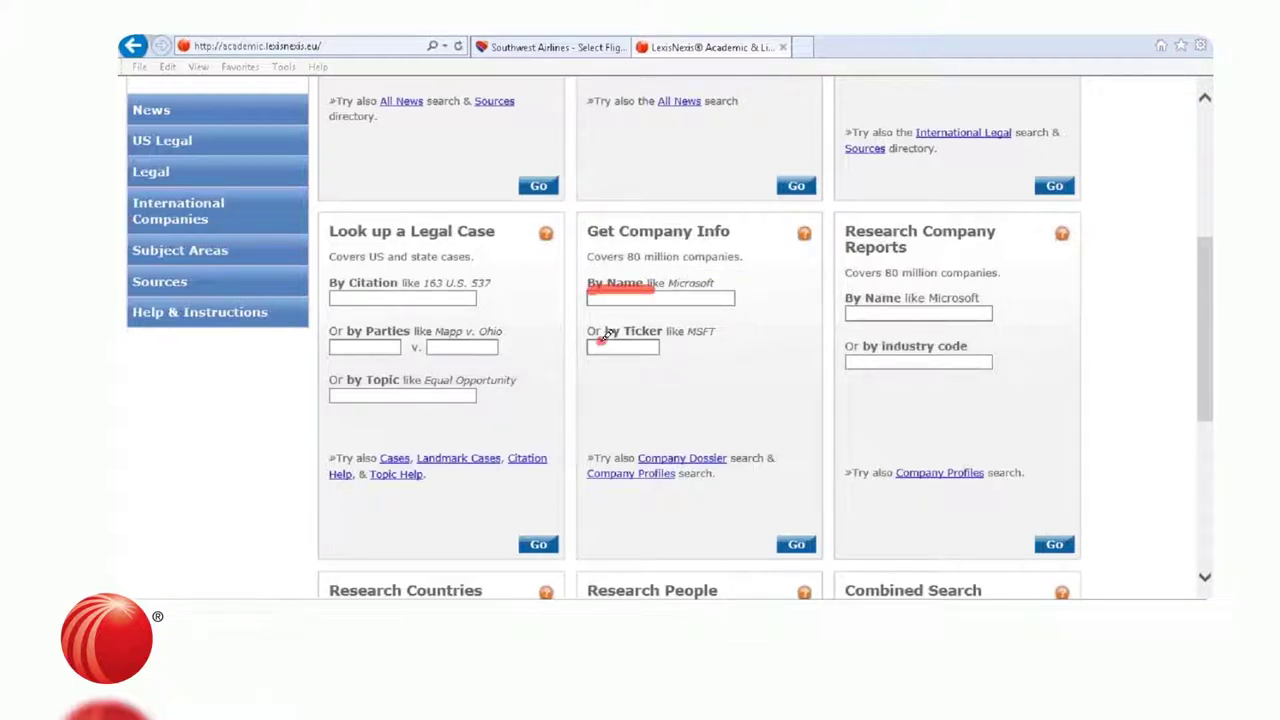
left_click_drag(605, 334, 651, 334)
Search companies by name 'sony' to list the top matches.
left_click(710, 296)
type("sony")
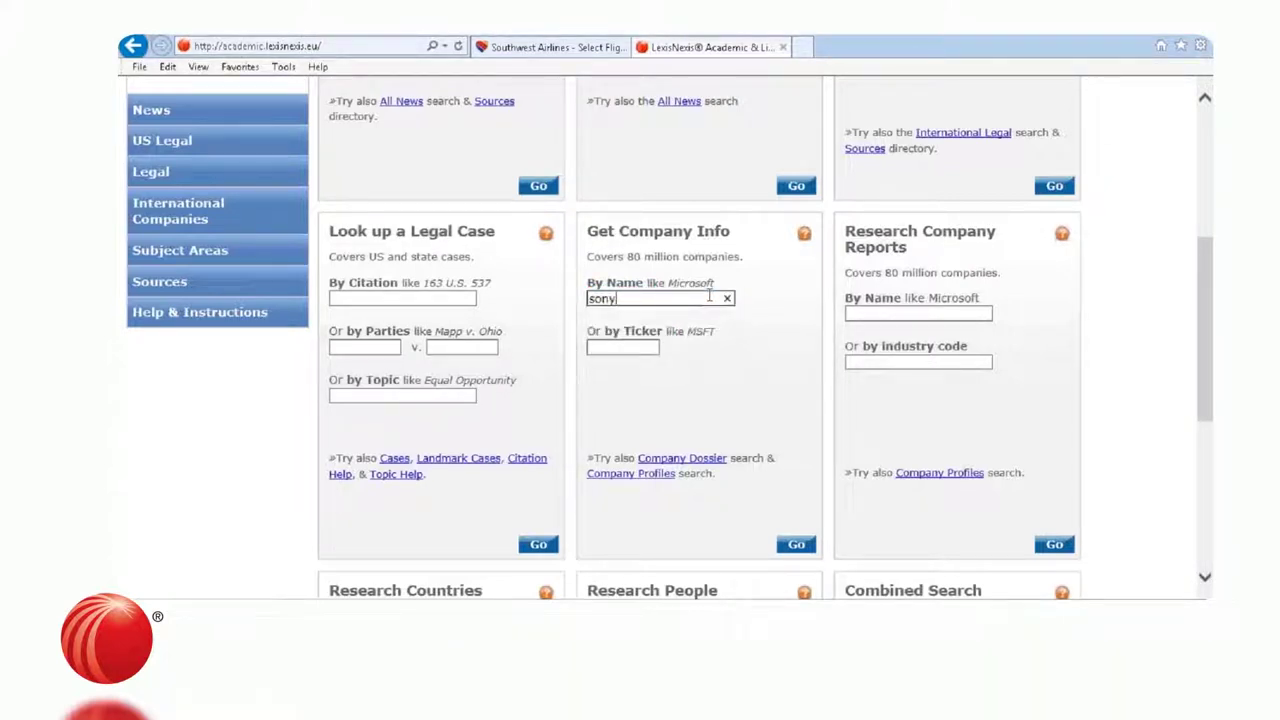
left_click(790, 546)
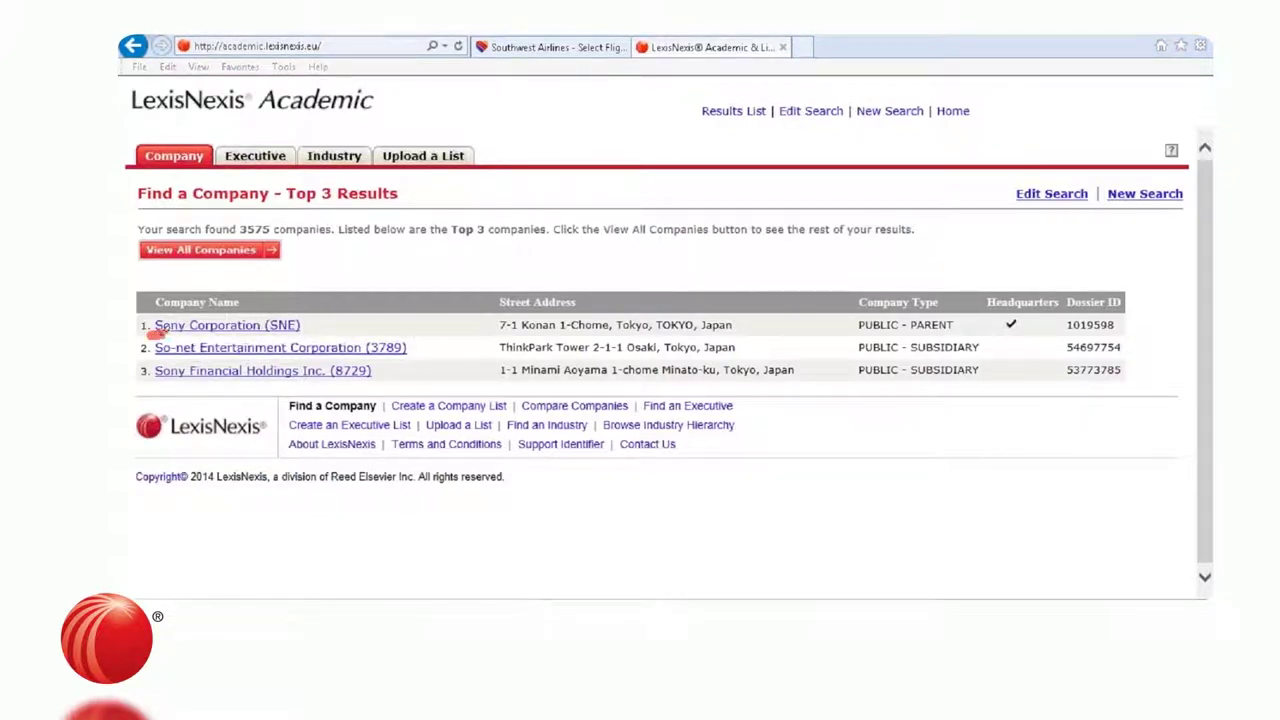
Open the Sony Corporation (SNE) report from the company results list.
left_click_drag(158, 336, 294, 340)
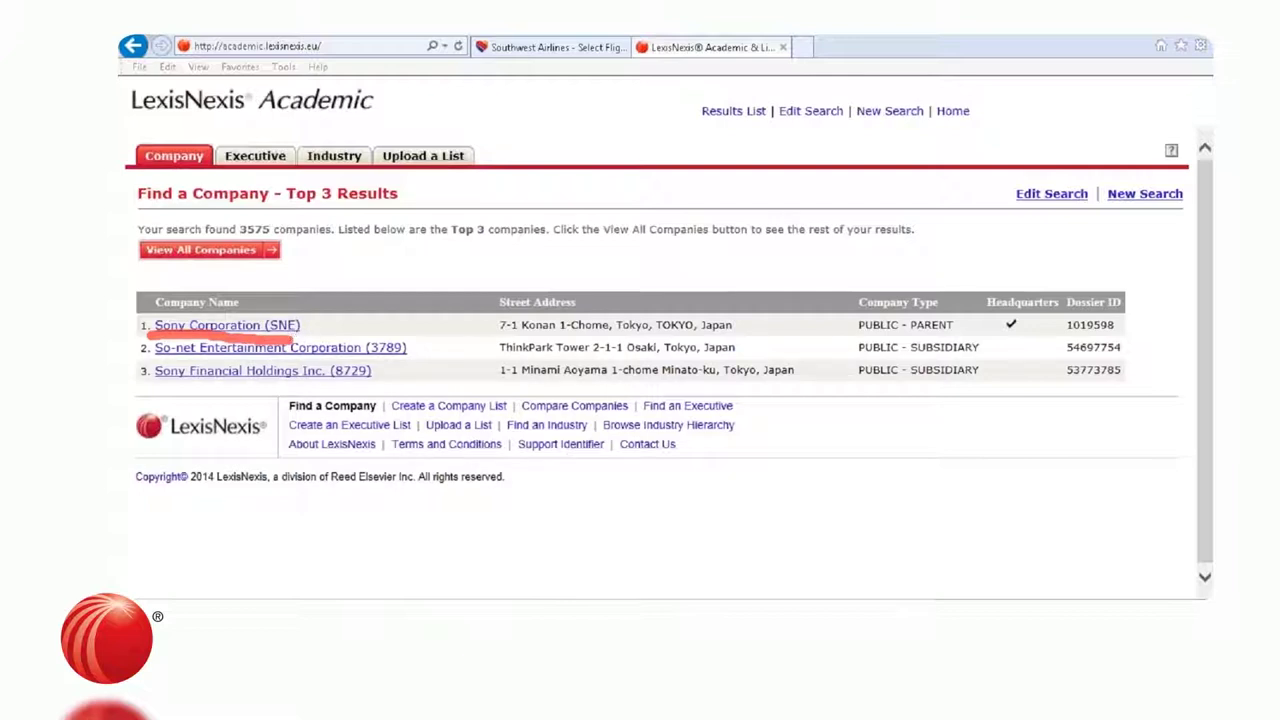
left_click(212, 327)
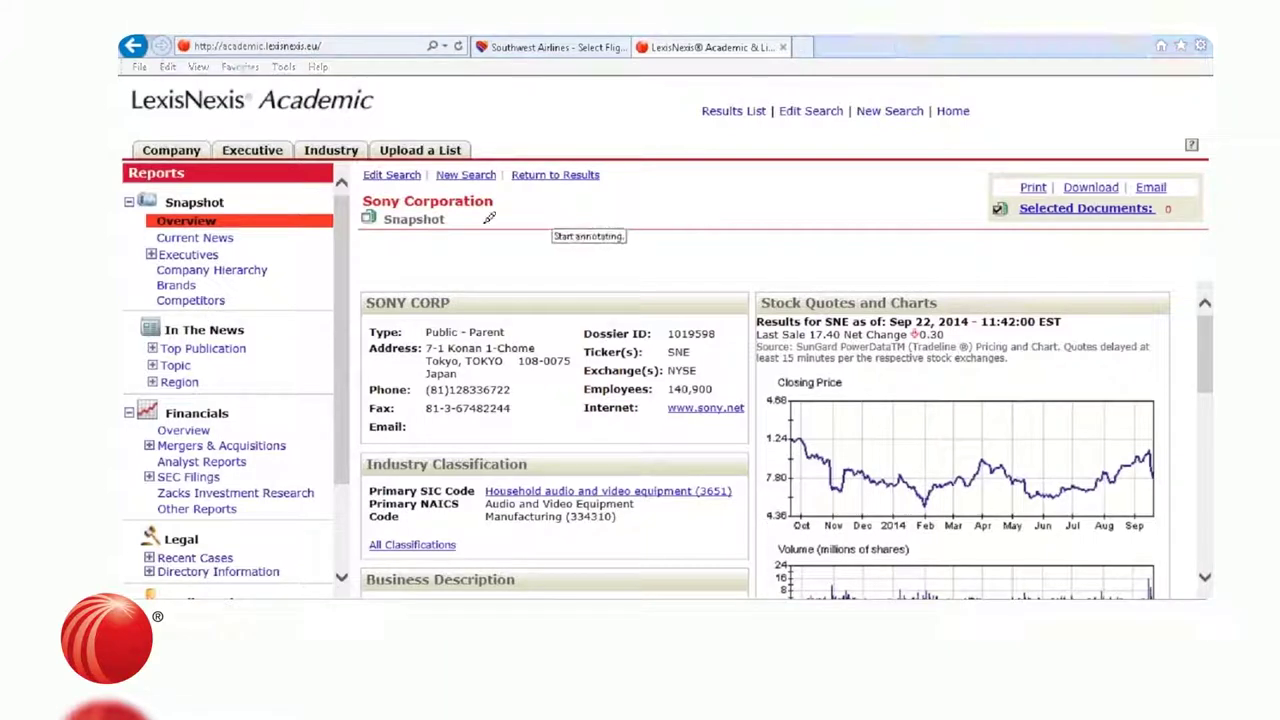
Mark Sony's snapshot details, then open the Custom Charts page under the stock chart.
left_click_drag(368, 200, 492, 200)
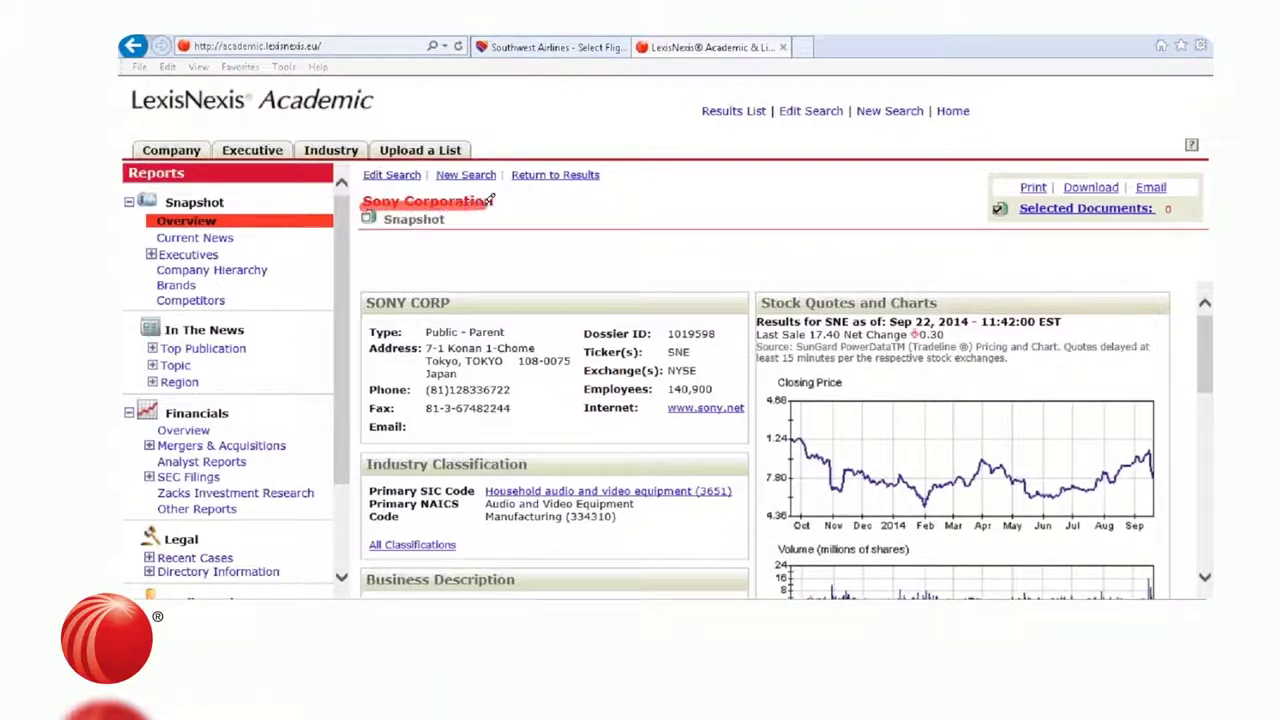
left_click_drag(432, 333, 500, 334)
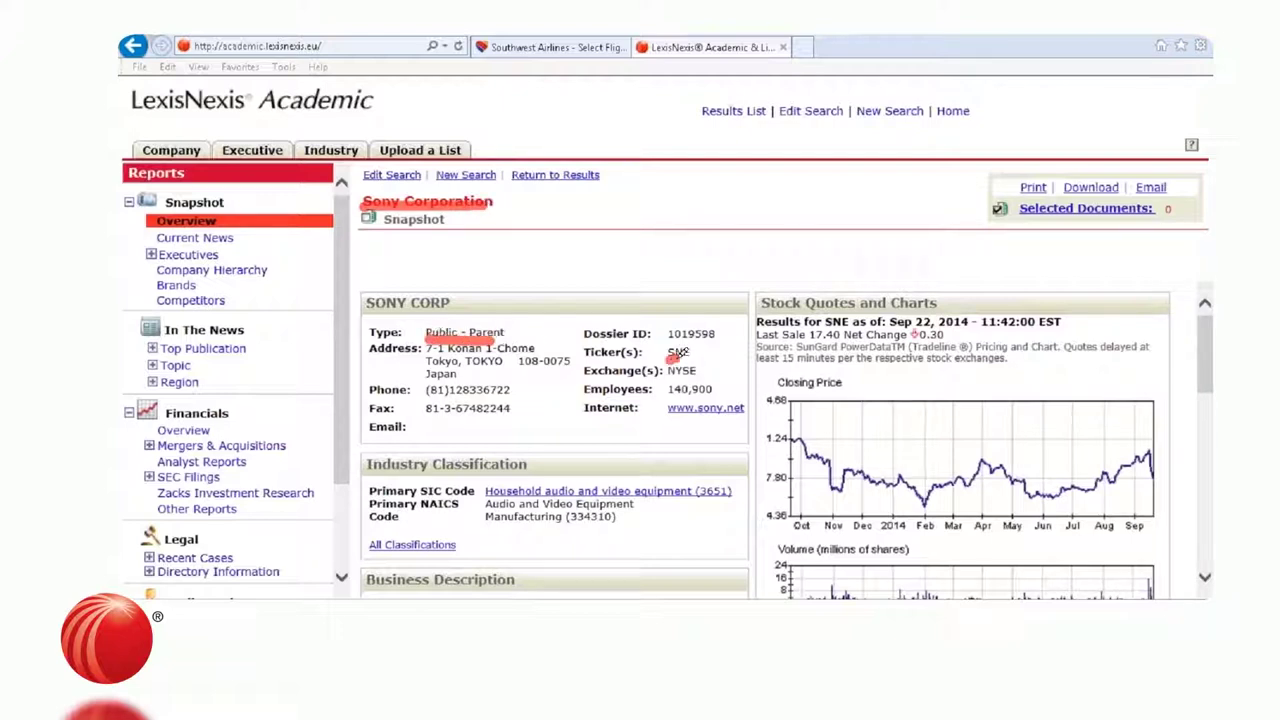
mouse_move(668, 356)
left_mouse_down()
mouse_move(705, 354)
mouse_move(690, 372)
mouse_move(707, 370)
left_mouse_up()
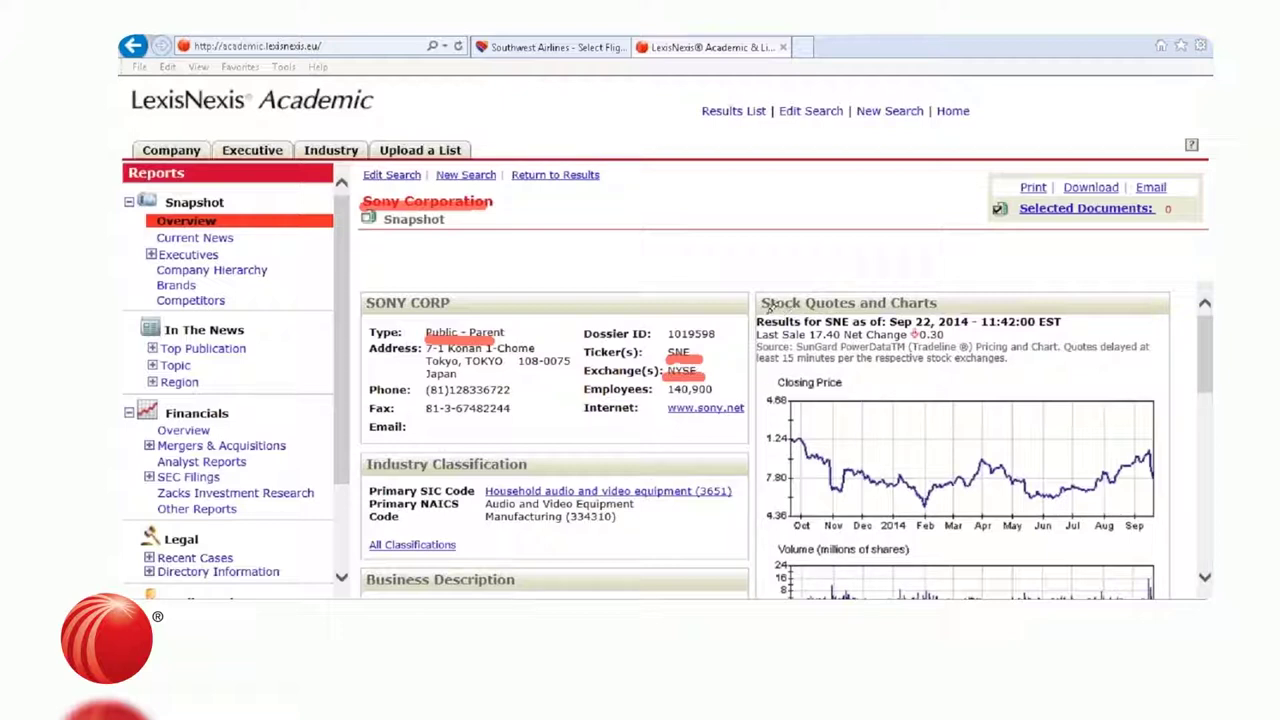
left_click_drag(764, 314, 940, 308)
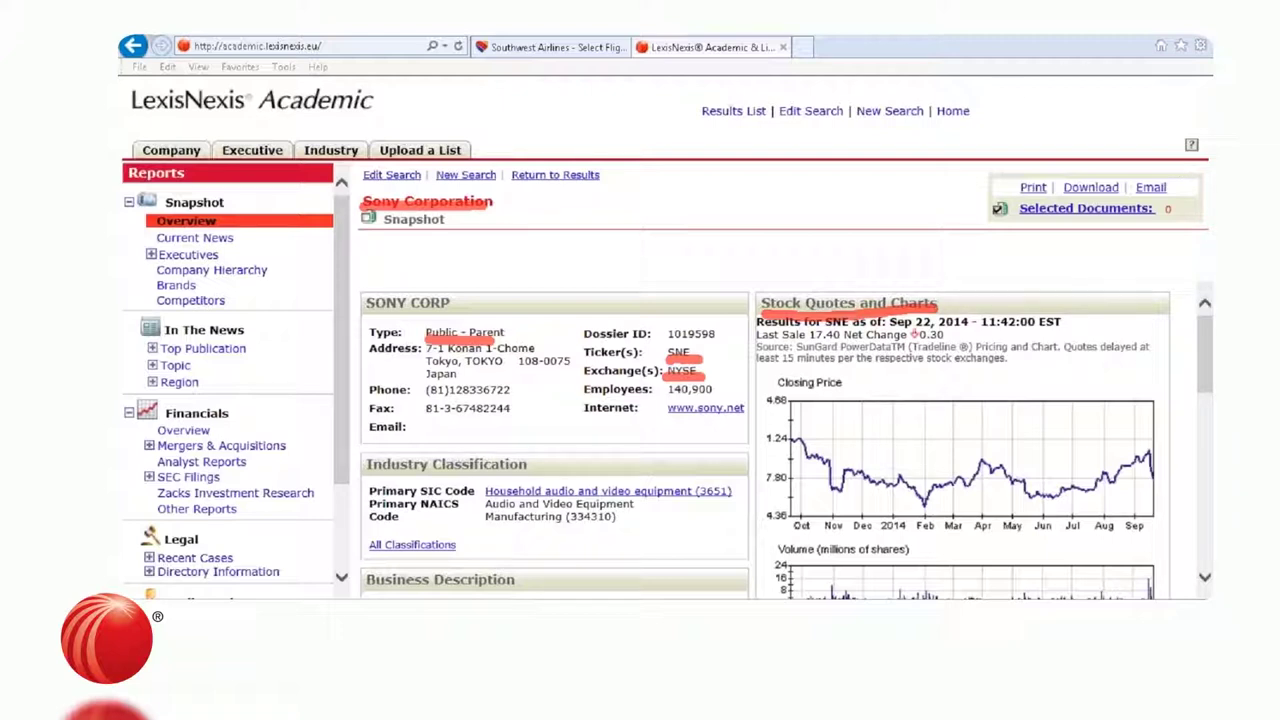
key("Escape")
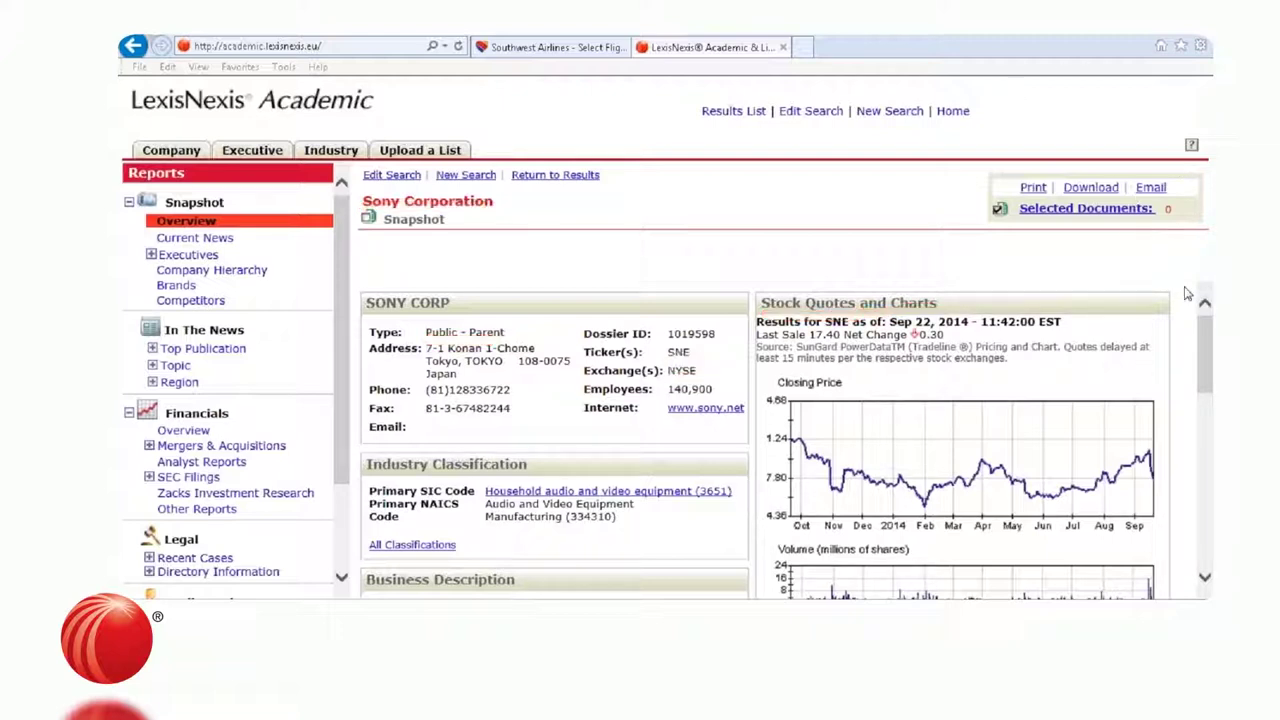
left_click_drag(1201, 330, 1198, 358)
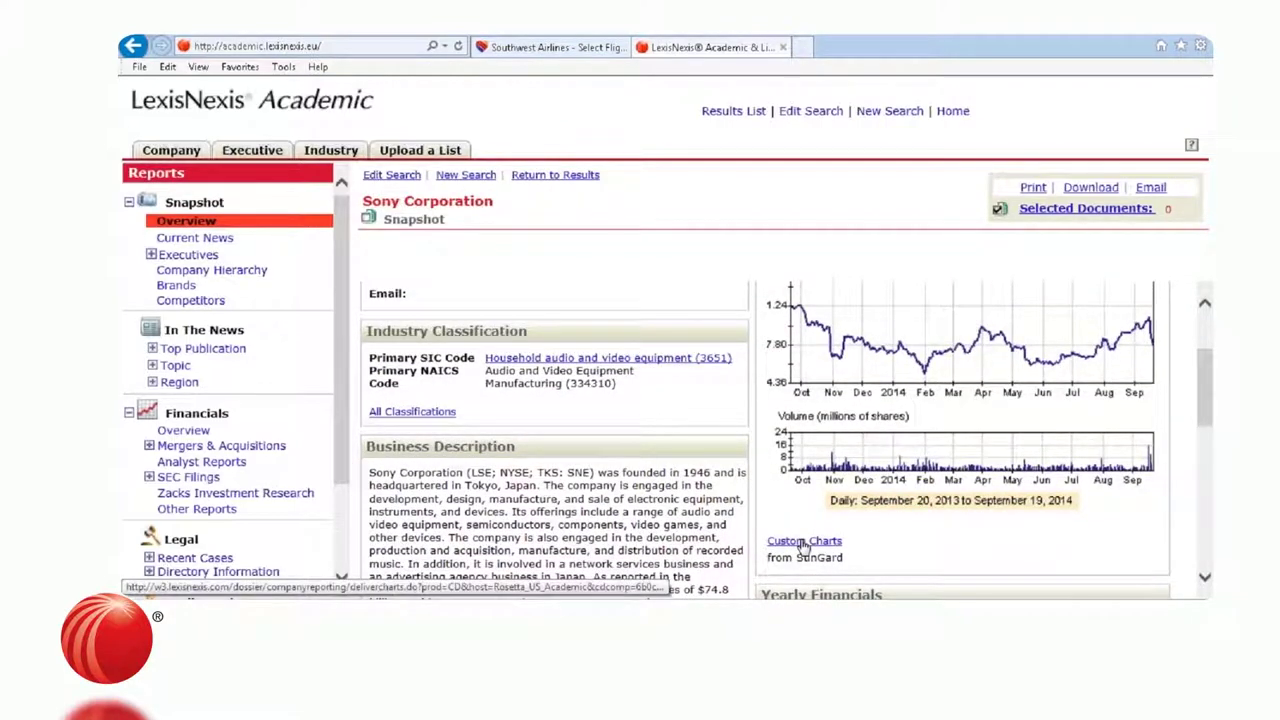
left_click(805, 542)
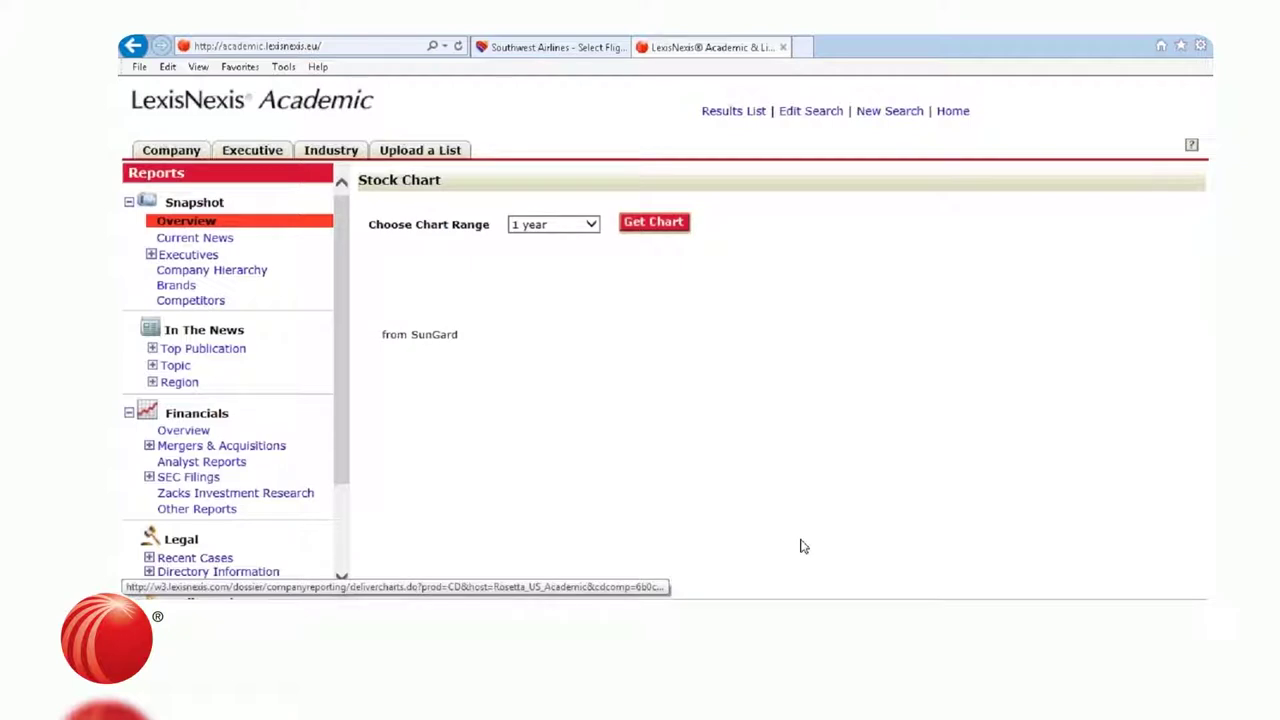
Chart Sony's stock over 3 months, then return to the snapshot Overview.
left_click(591, 225)
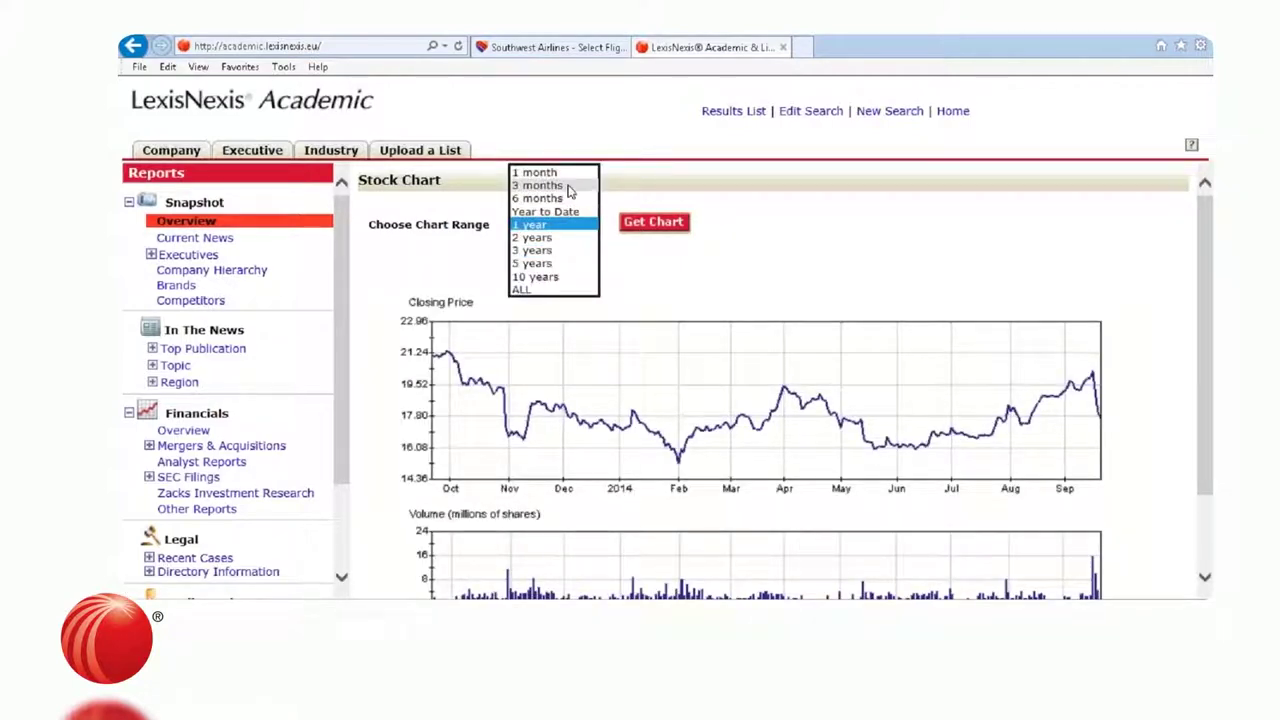
left_click(568, 188)
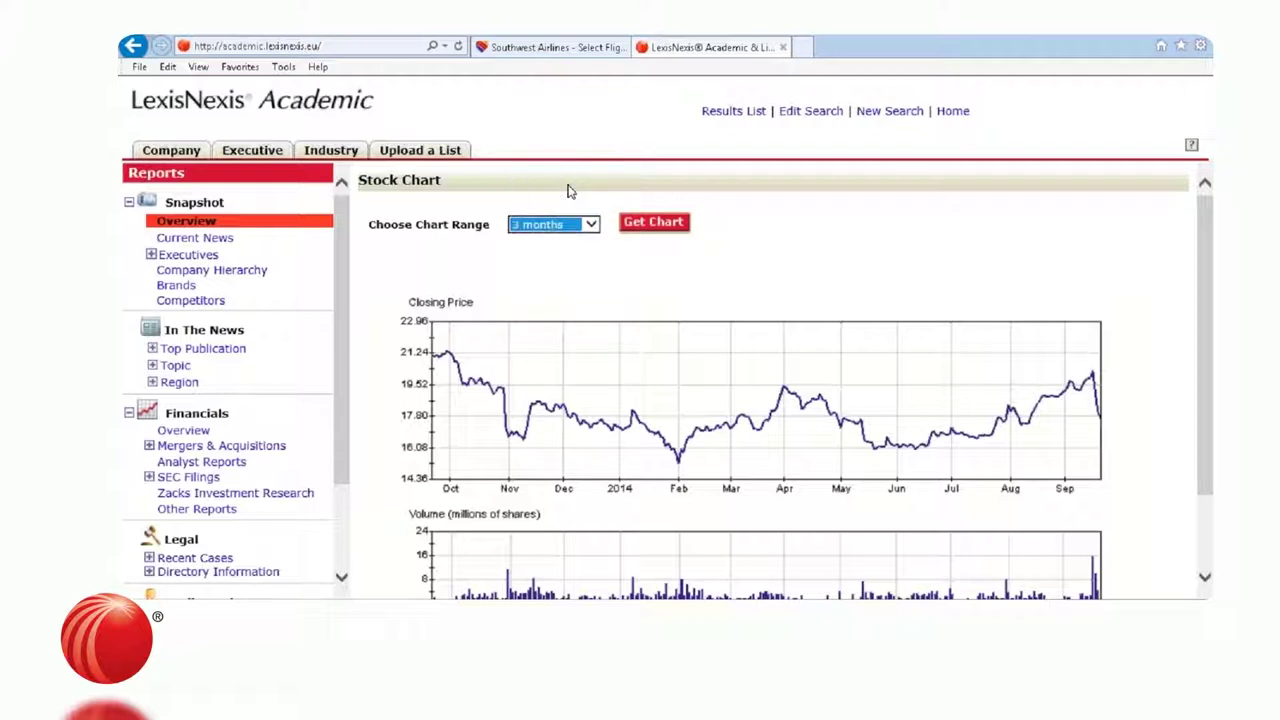
left_click(655, 224)
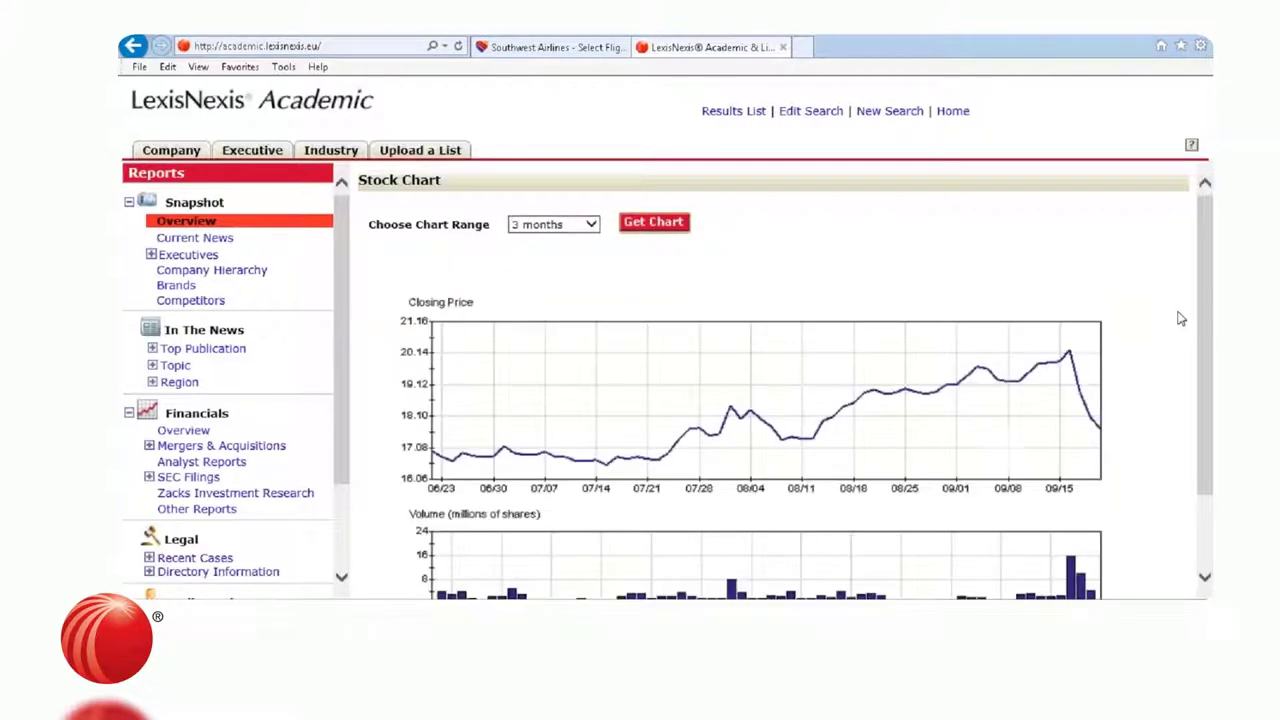
scroll(1207, 318, "down", 1)
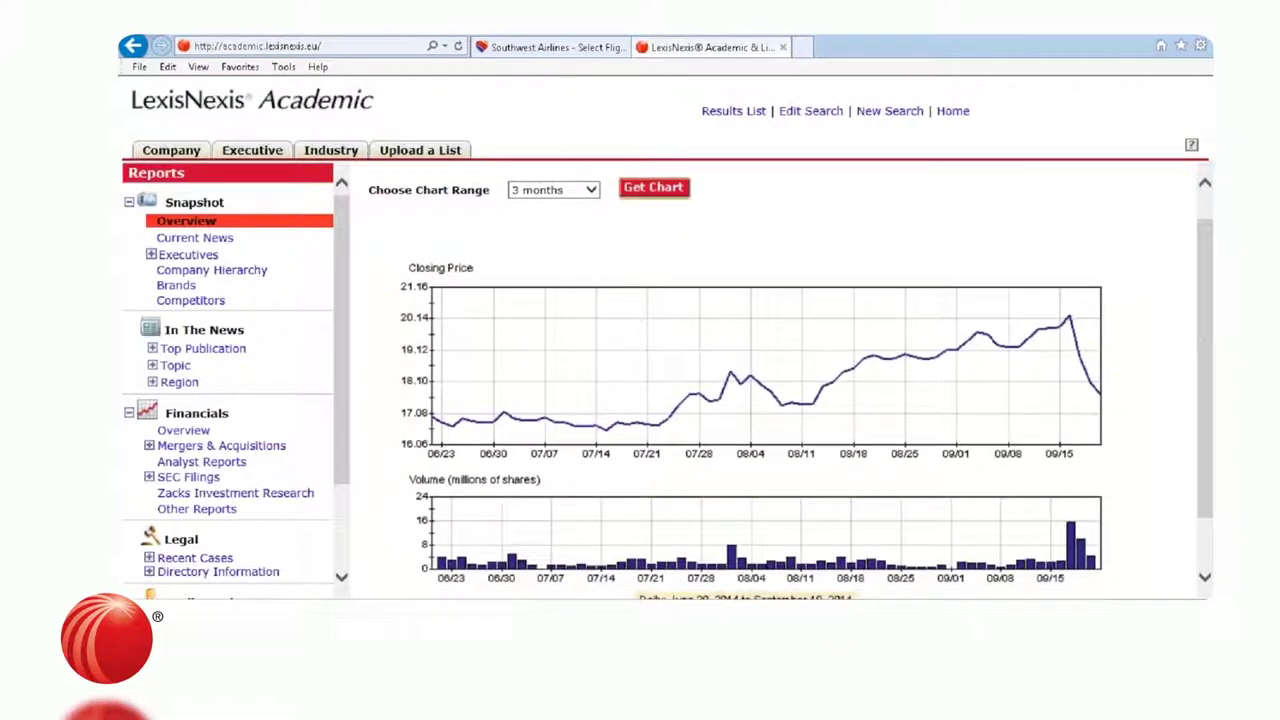
left_click(196, 228)
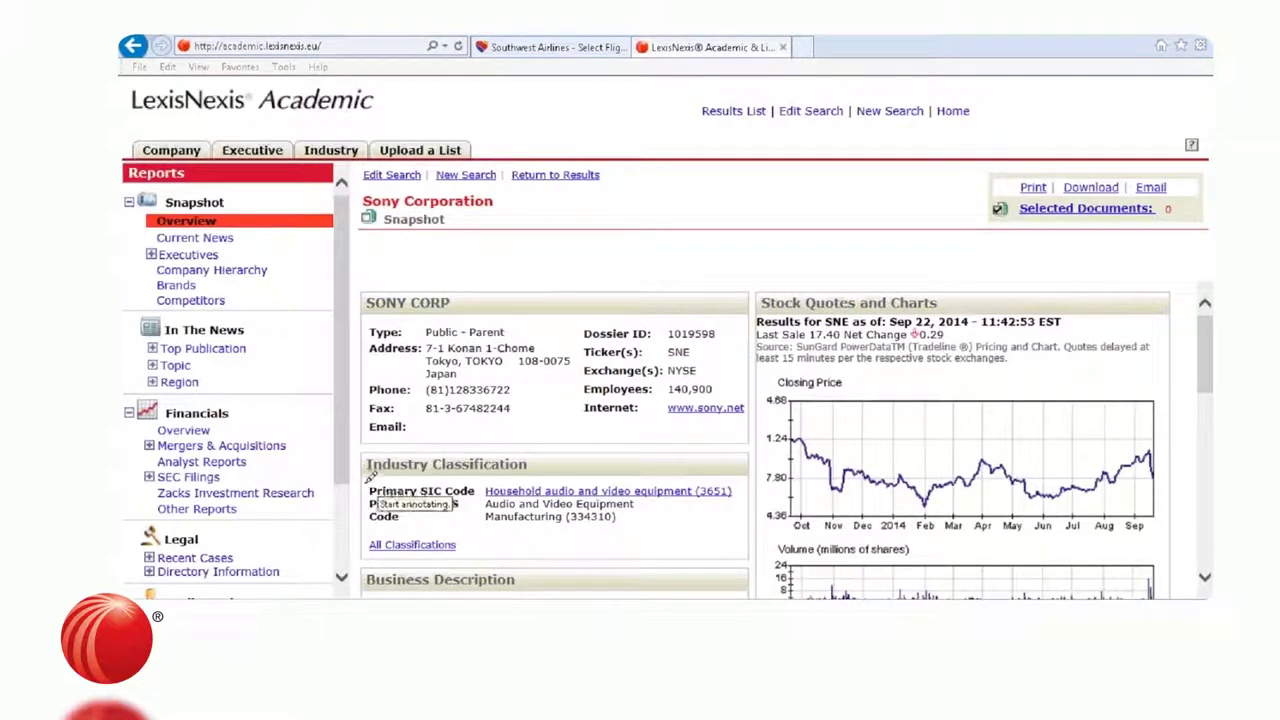
left_click_drag(364, 478, 540, 475)
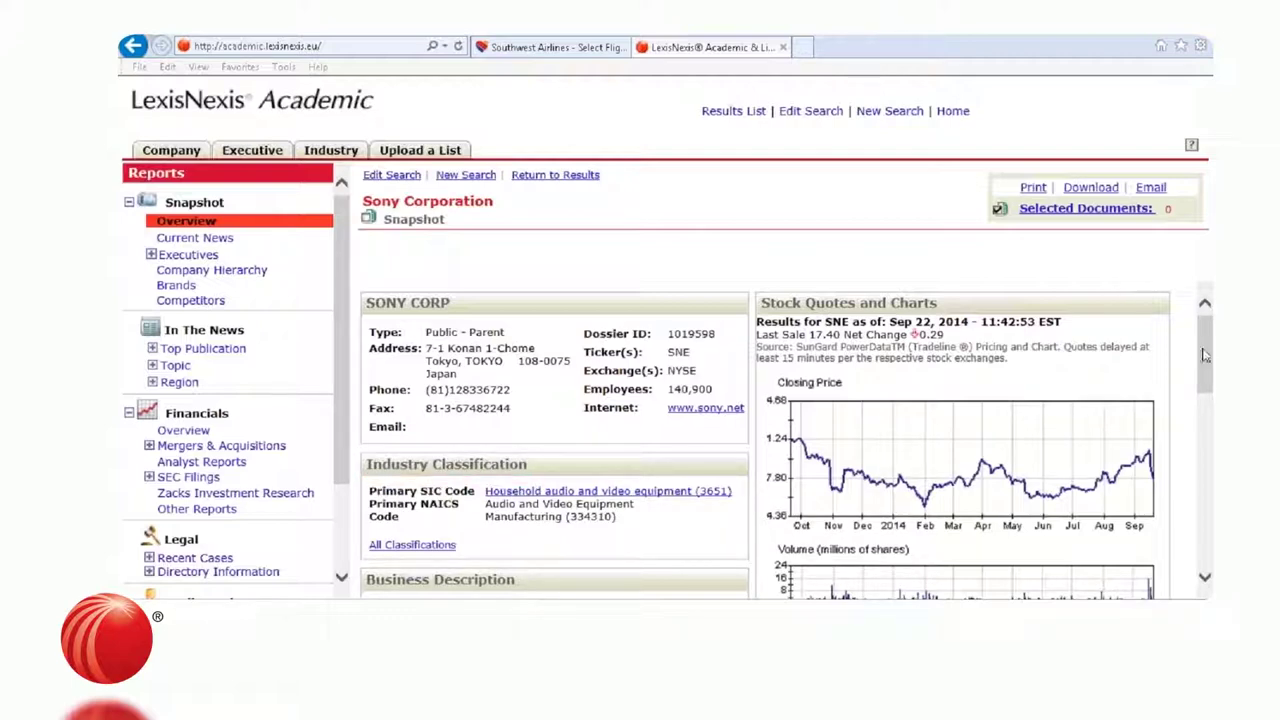
left_click_drag(1199, 352, 1205, 427)
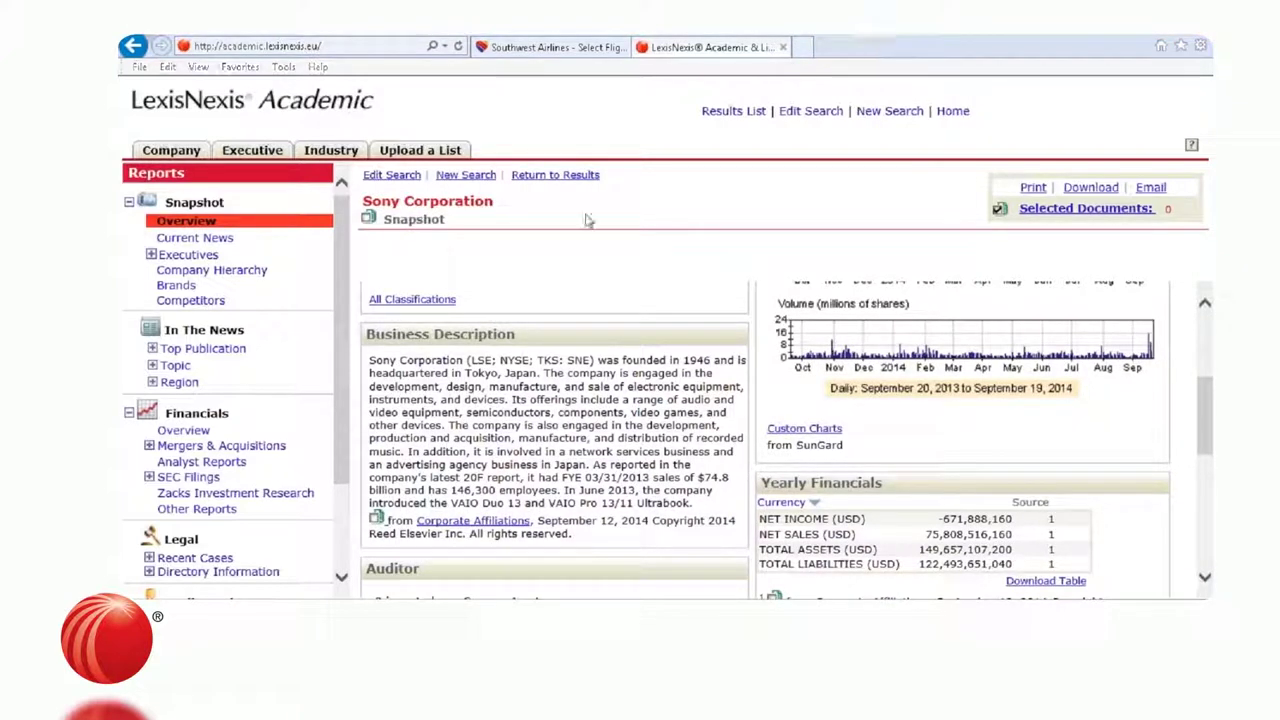
left_click_drag(368, 350, 495, 354)
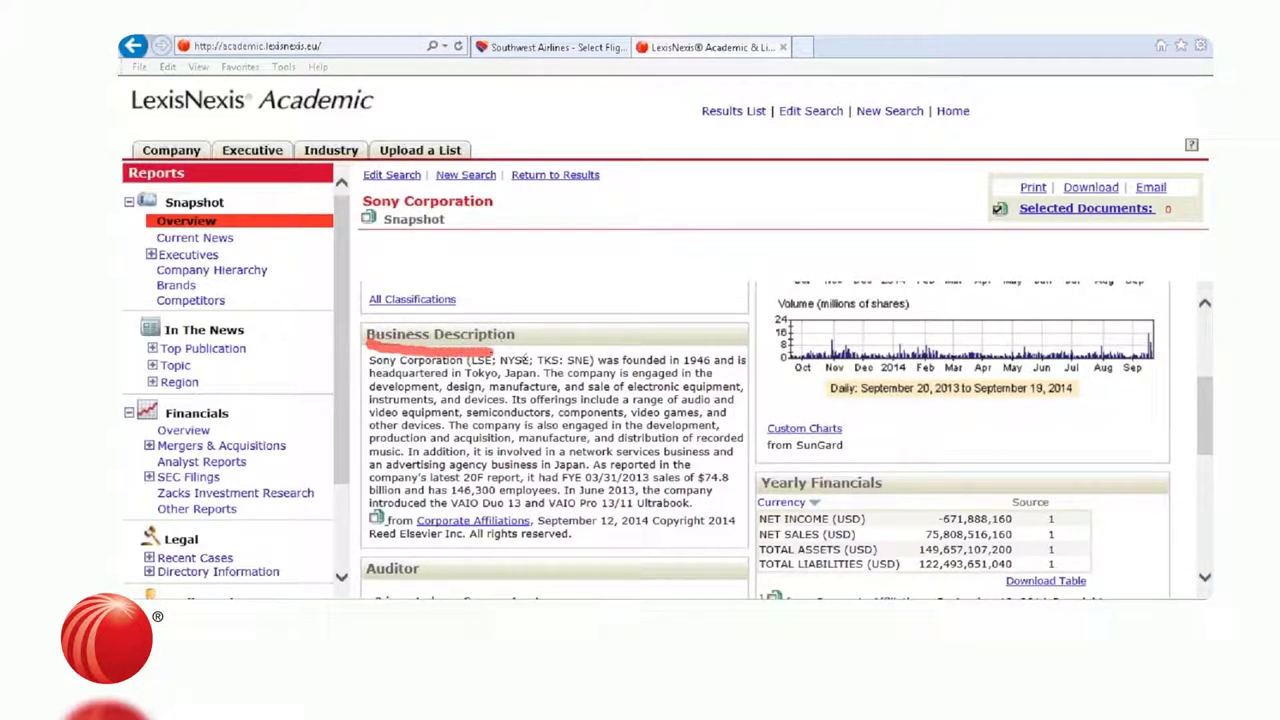
left_click_drag(762, 486, 888, 493)
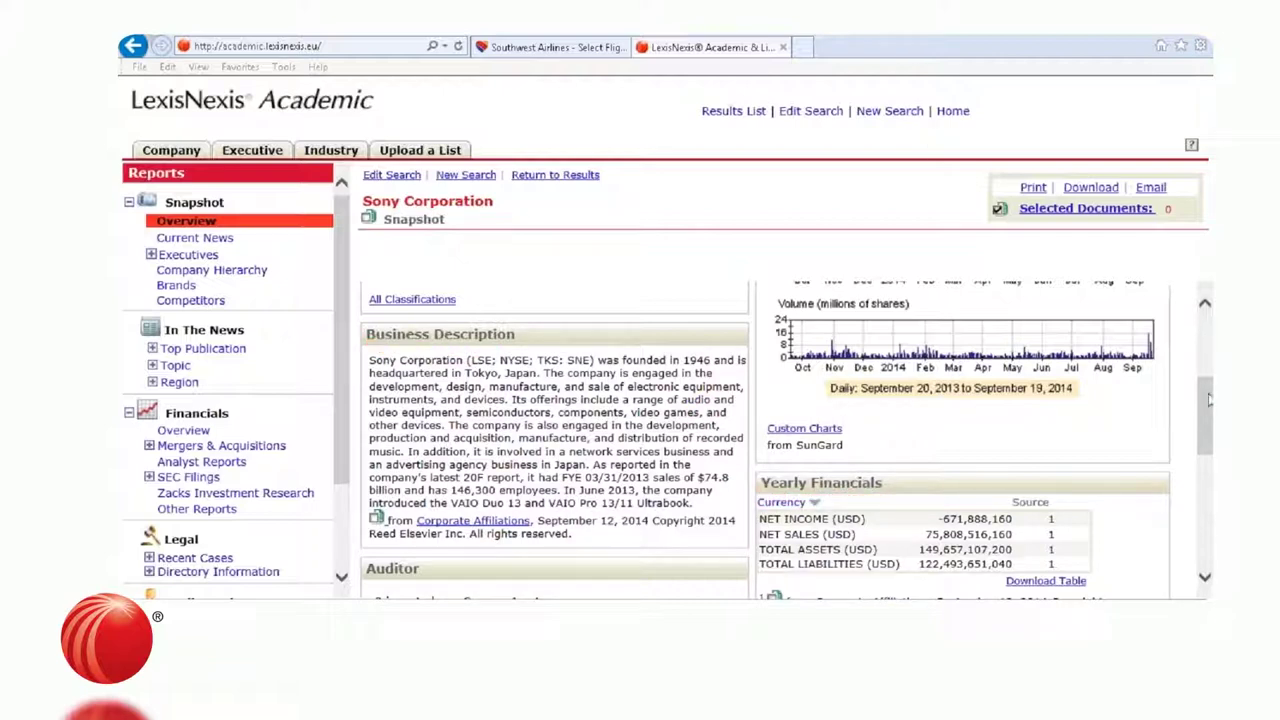
left_click_drag(1210, 410, 1193, 468)
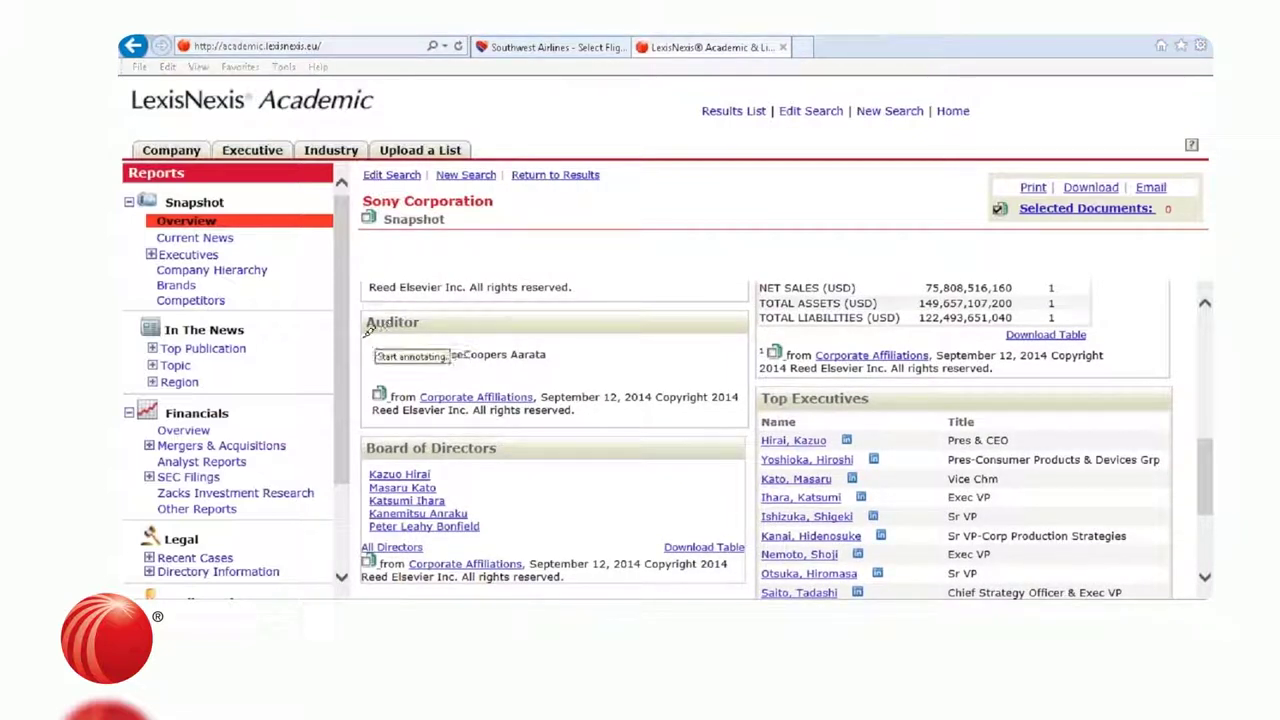
left_click_drag(363, 343, 455, 337)
left_click_drag(366, 461, 495, 463)
left_click_drag(766, 401, 876, 400)
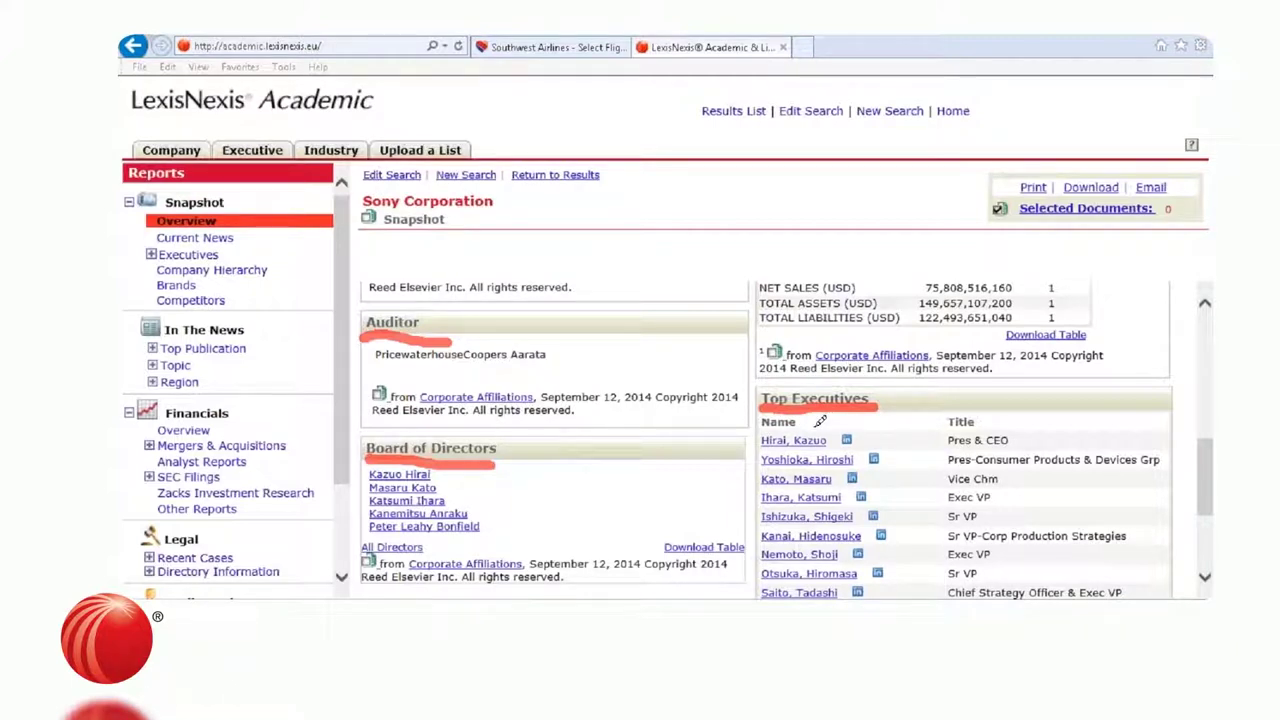
mouse_move(818, 424)
left_mouse_down()
mouse_move(772, 414)
mouse_move(746, 432)
mouse_move(830, 460)
mouse_move(858, 445)
mouse_move(835, 414)
mouse_move(802, 415)
left_mouse_up()
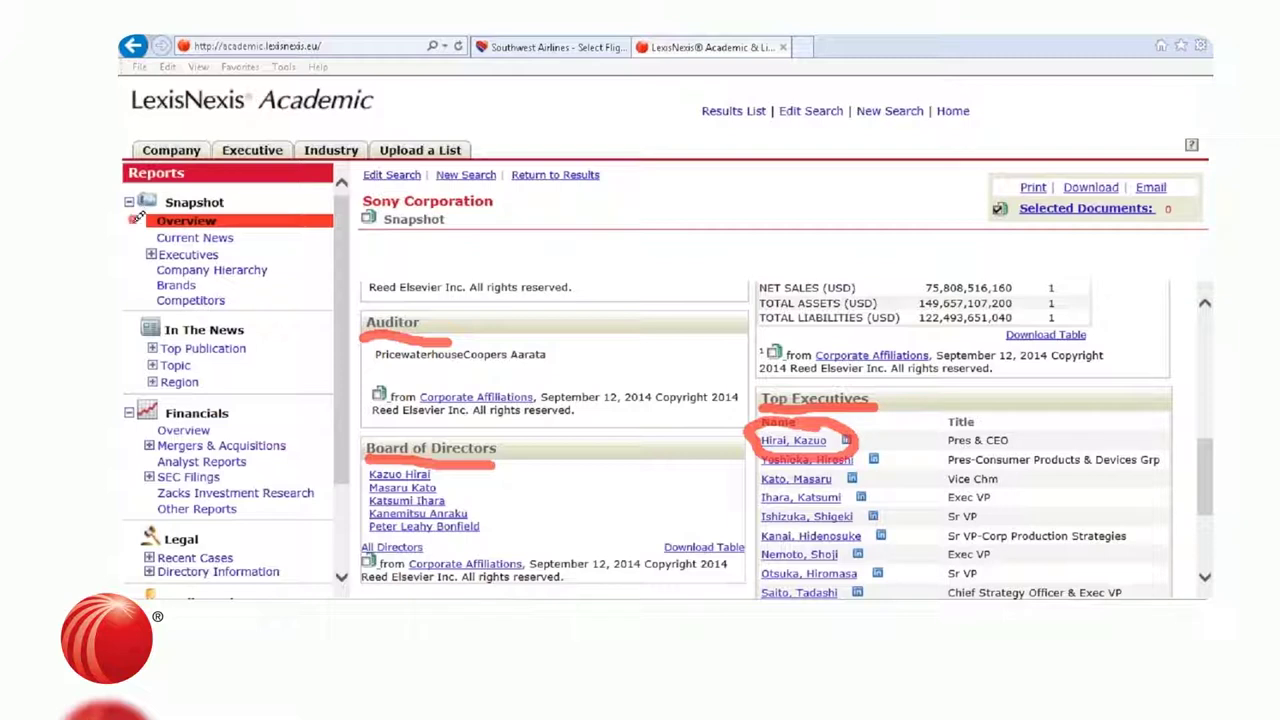
left_click_drag(137, 214, 130, 566)
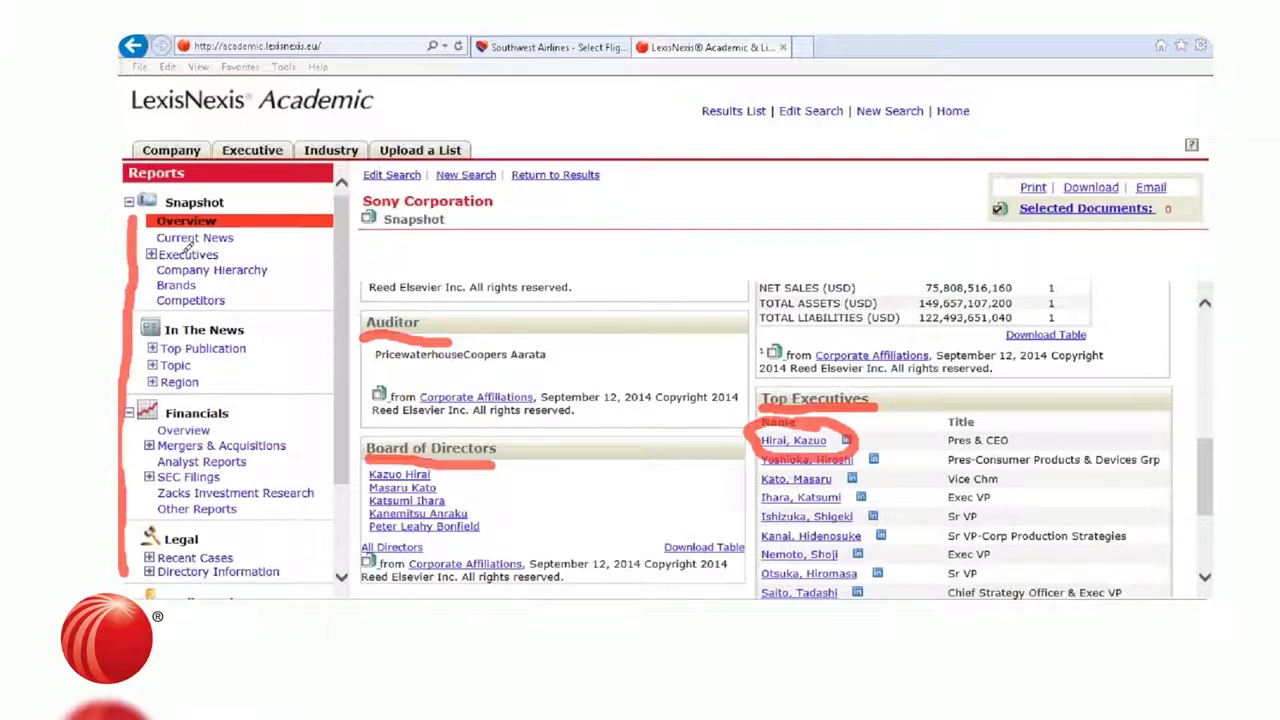
left_click_drag(160, 241, 238, 240)
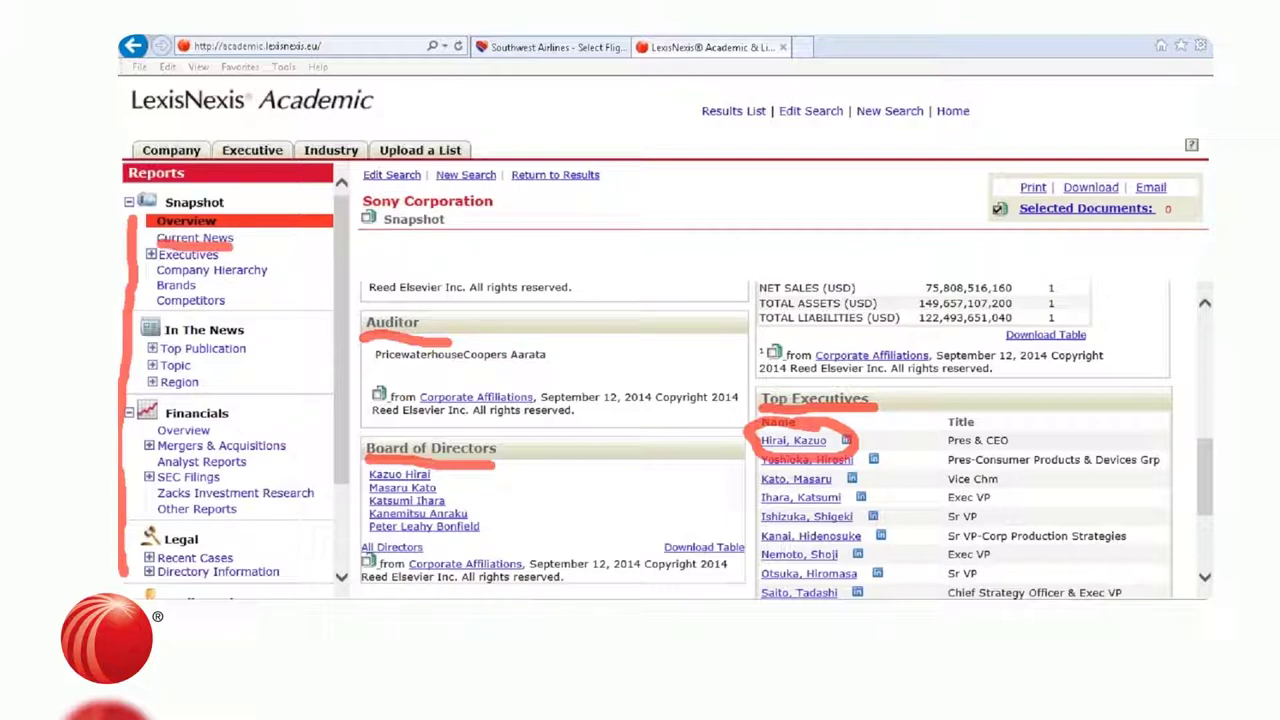
View Sony's Current News, then open Executive Contacts under Executives.
left_click(187, 238)
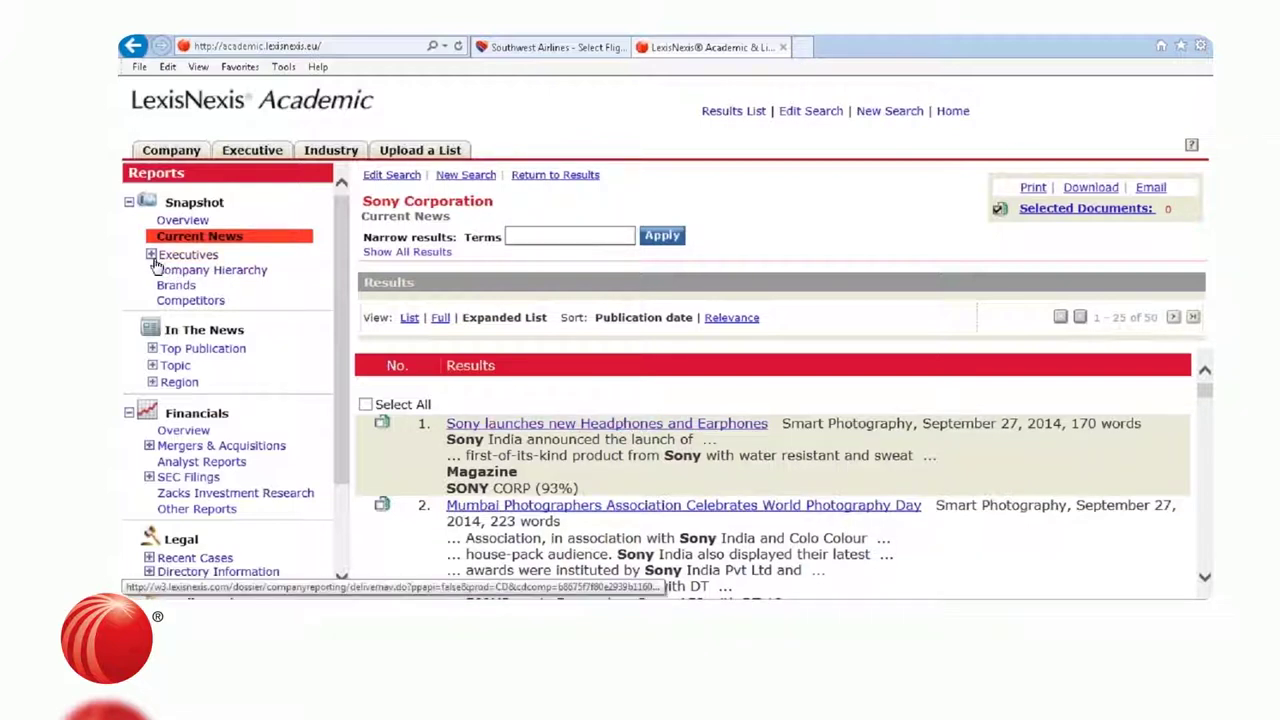
left_click(152, 256)
left_click(200, 267)
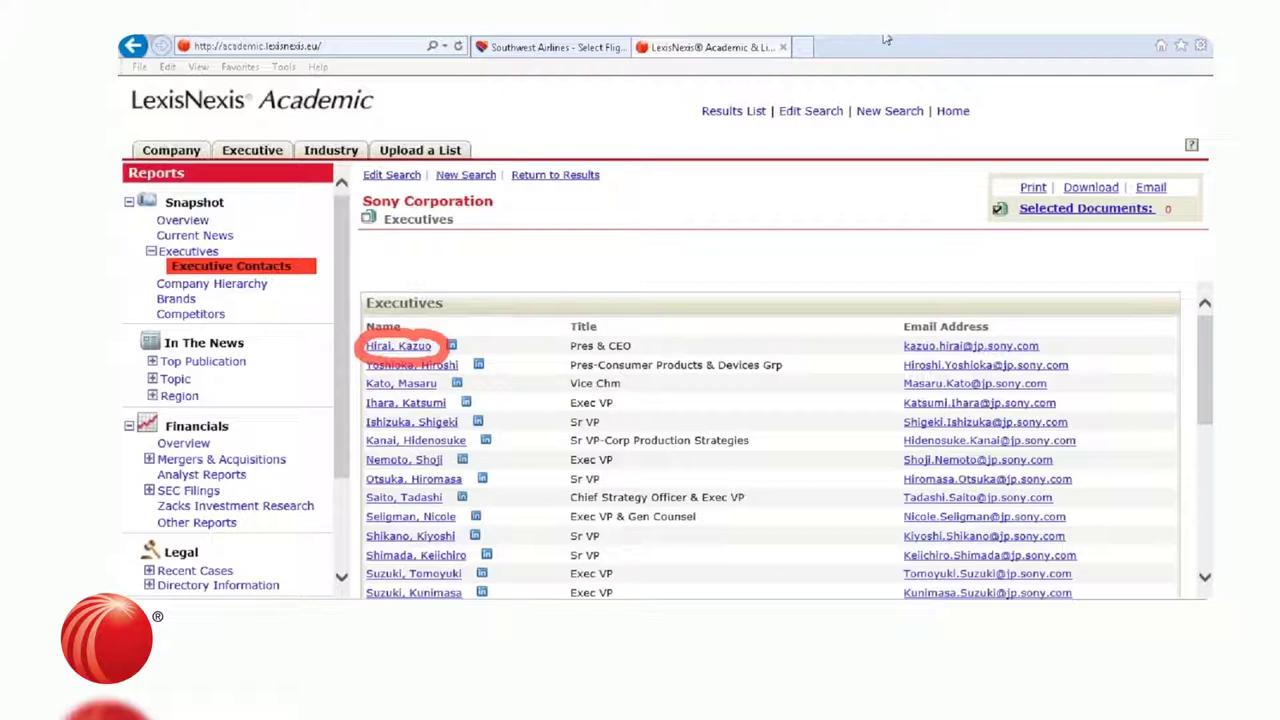
Open Sony's Company Hierarchy report of the Tokyo parent and its subsidiaries.
left_click(181, 287)
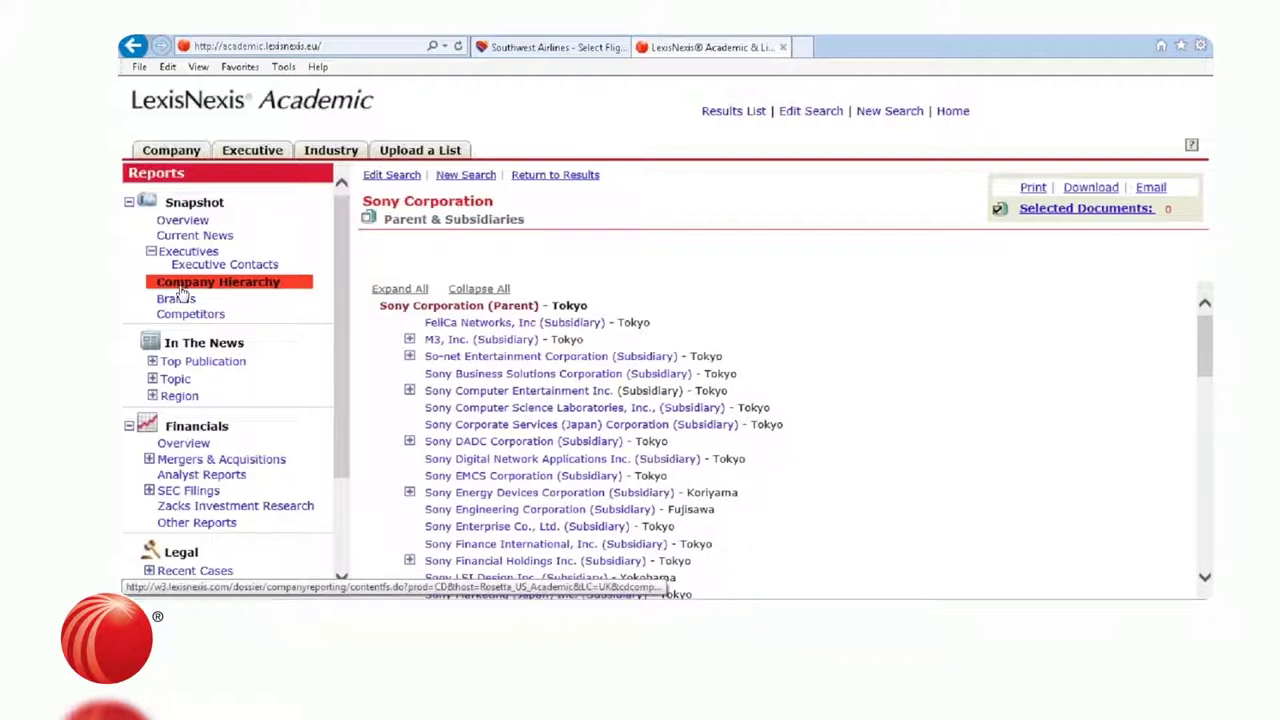
Expand the M3, Inc. and Mediscience Planning subsidiaries, view M3's snapshot, and return to Sony's list.
left_click(409, 341)
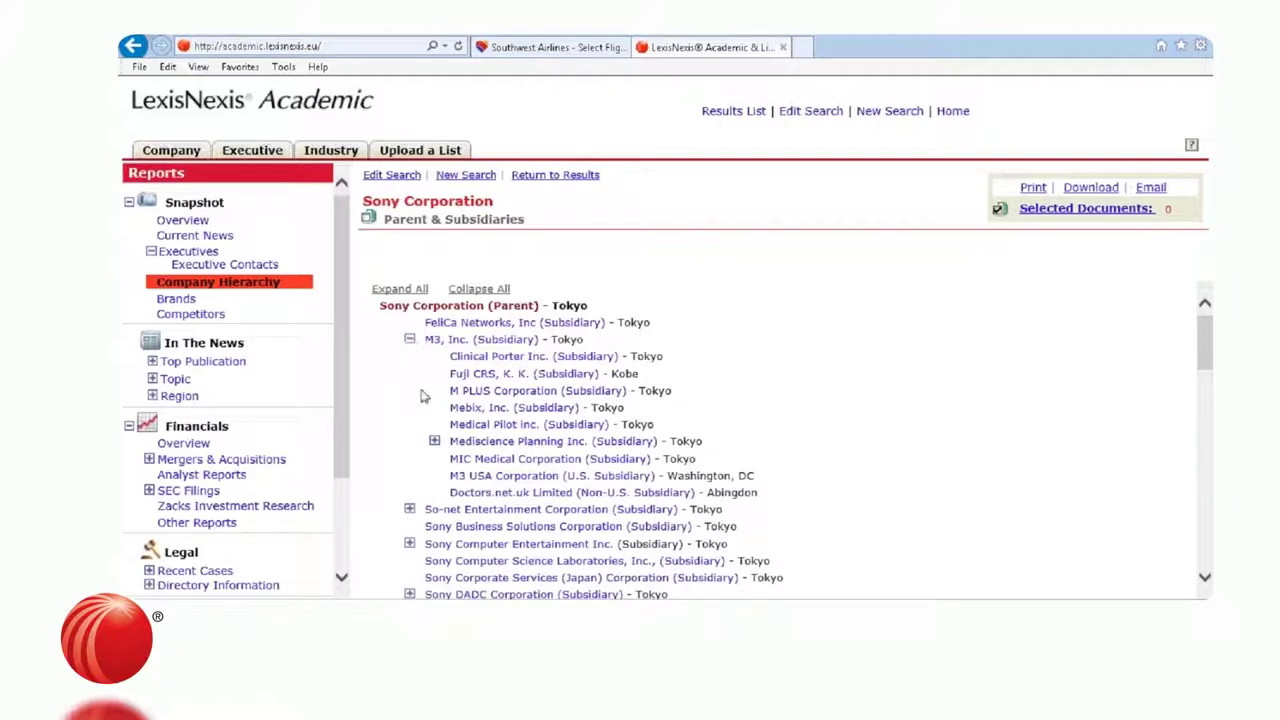
left_click(435, 442)
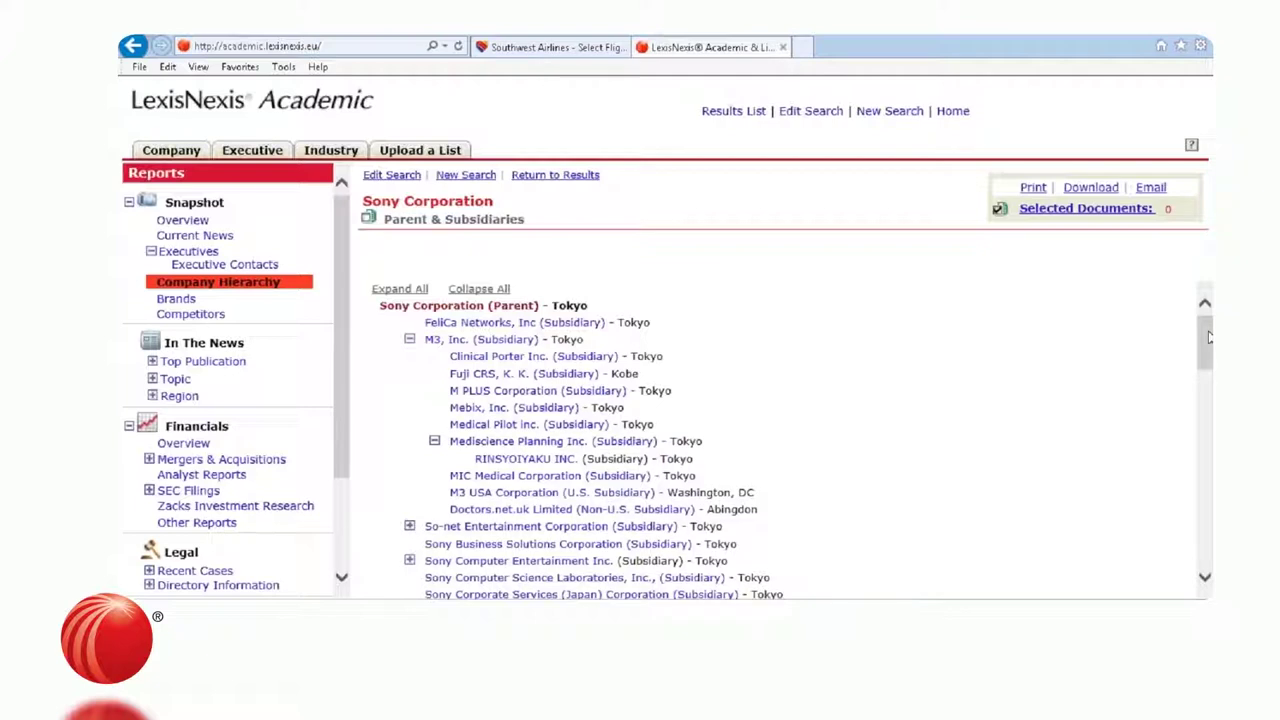
mouse_move(1208, 337)
left_mouse_down()
mouse_move(1208, 352)
mouse_move(1207, 340)
left_mouse_up()
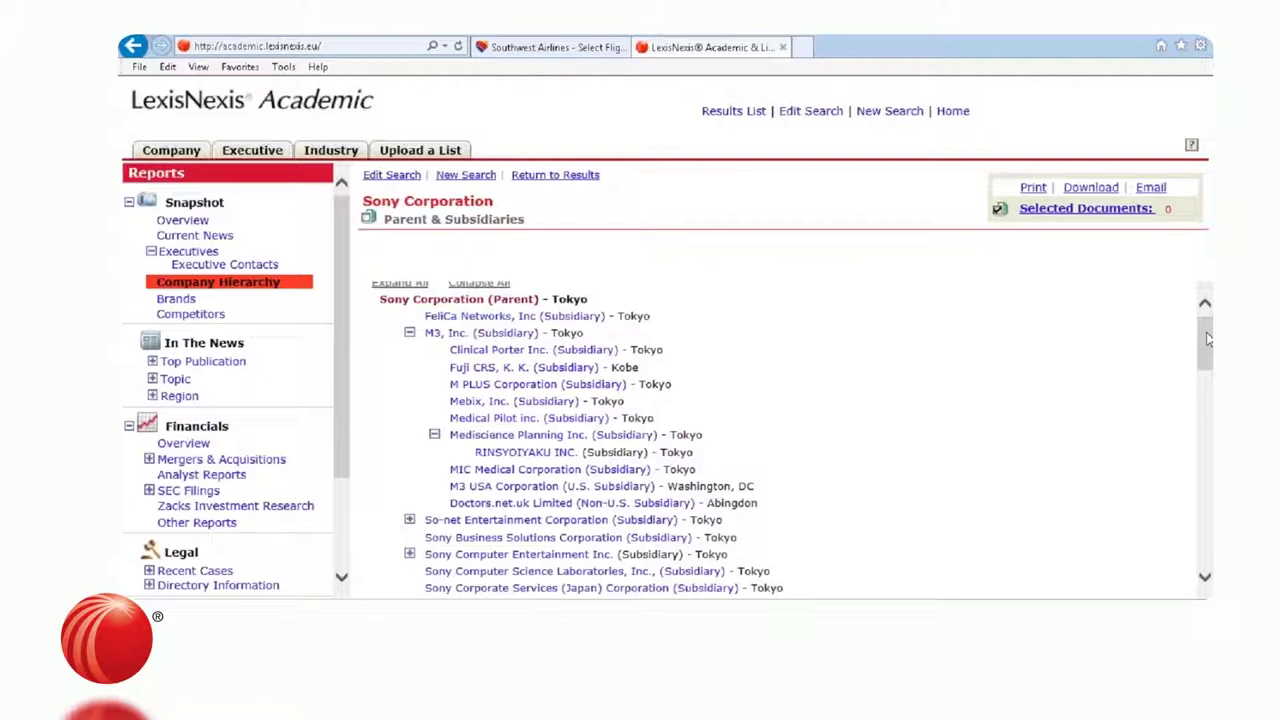
left_click(495, 336)
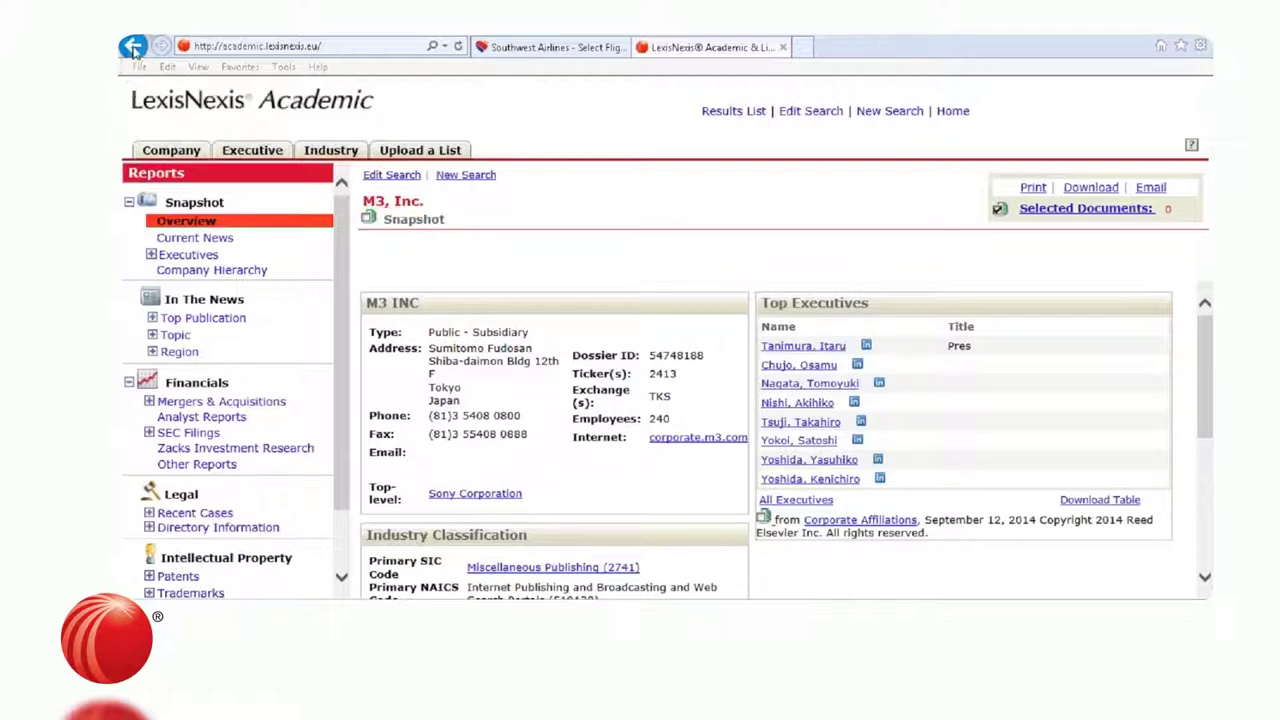
left_click(133, 47)
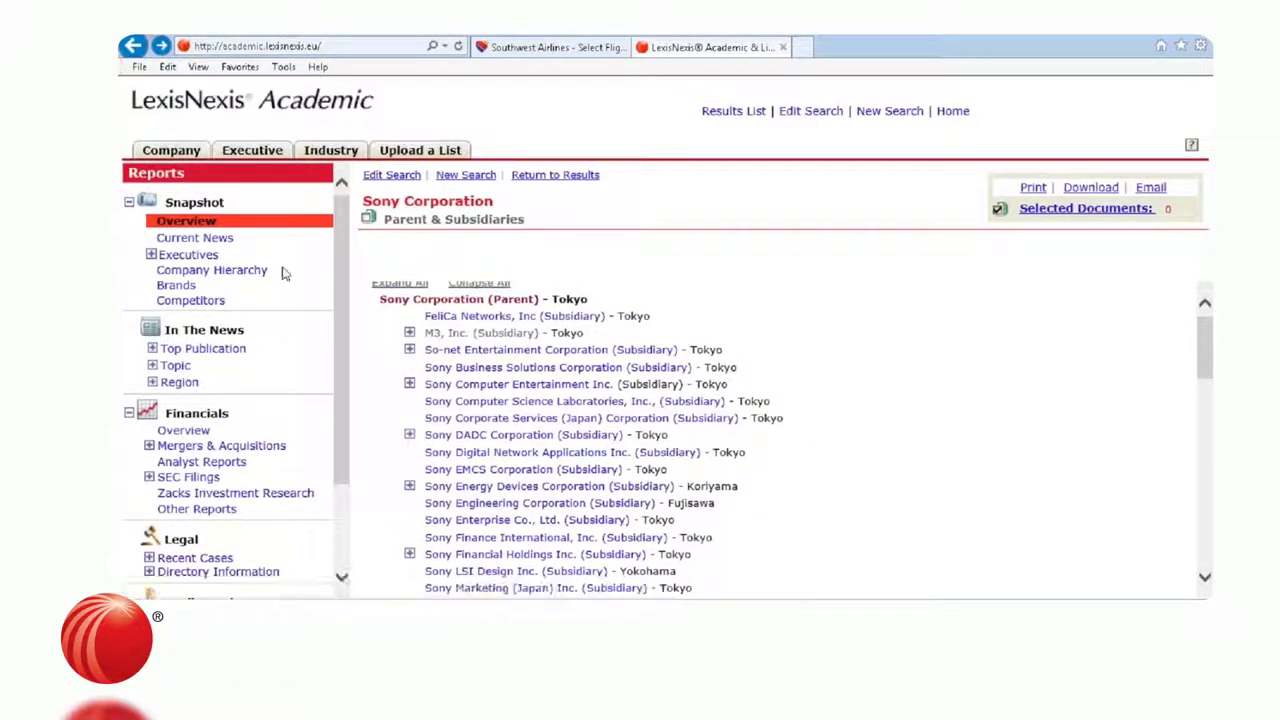
scroll(335, 320, "down", 3)
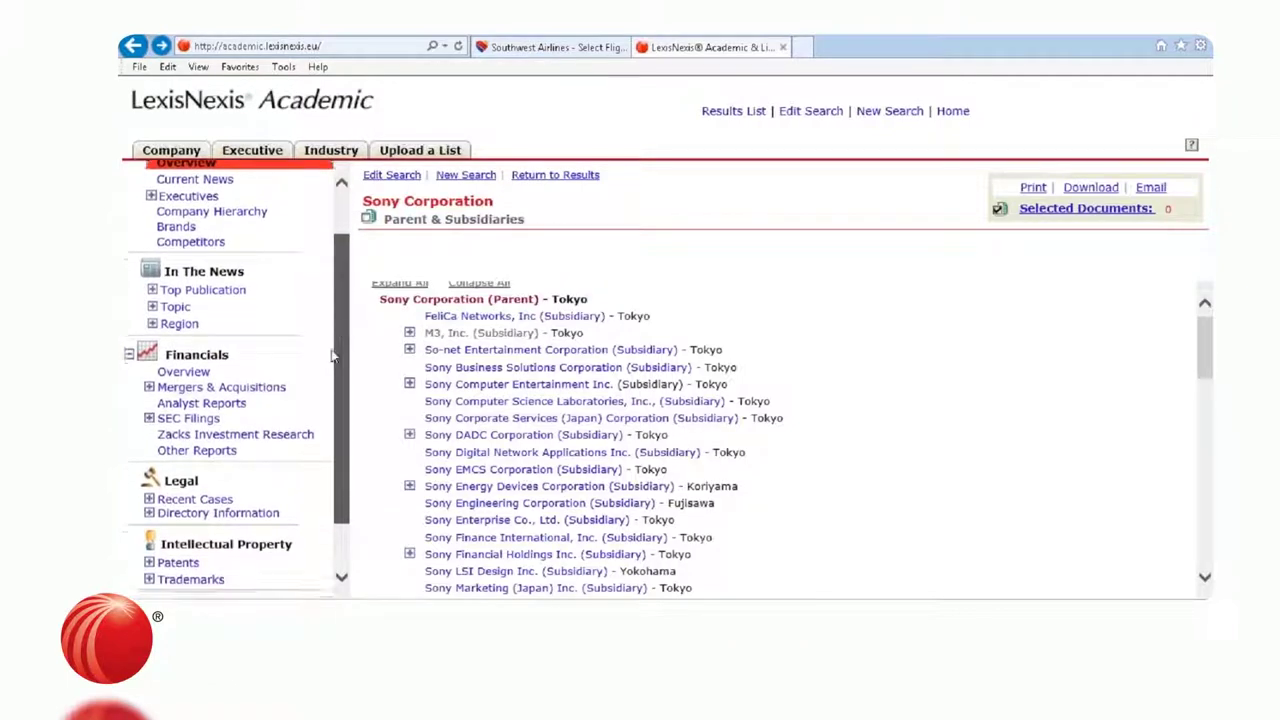
Open Sony's Financials overview and mark the fiscal year end row and Liabilities (Annual) table.
left_click(198, 310)
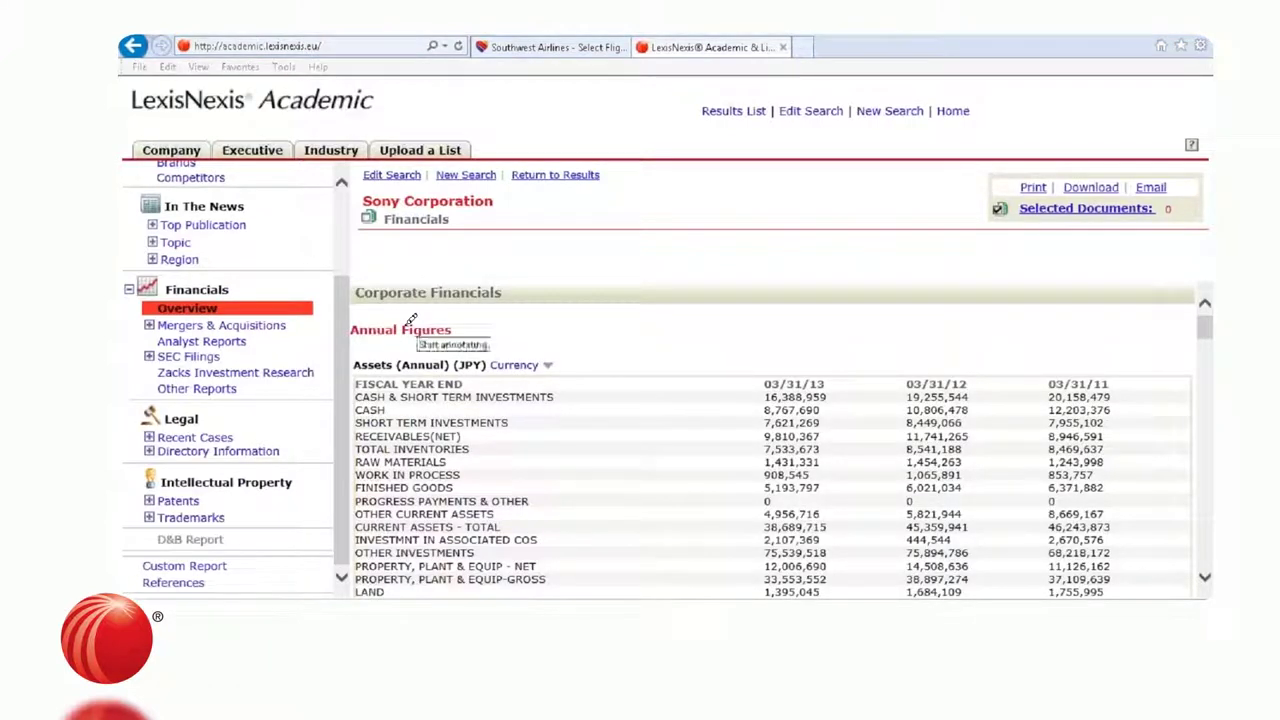
left_click_drag(355, 380, 420, 377)
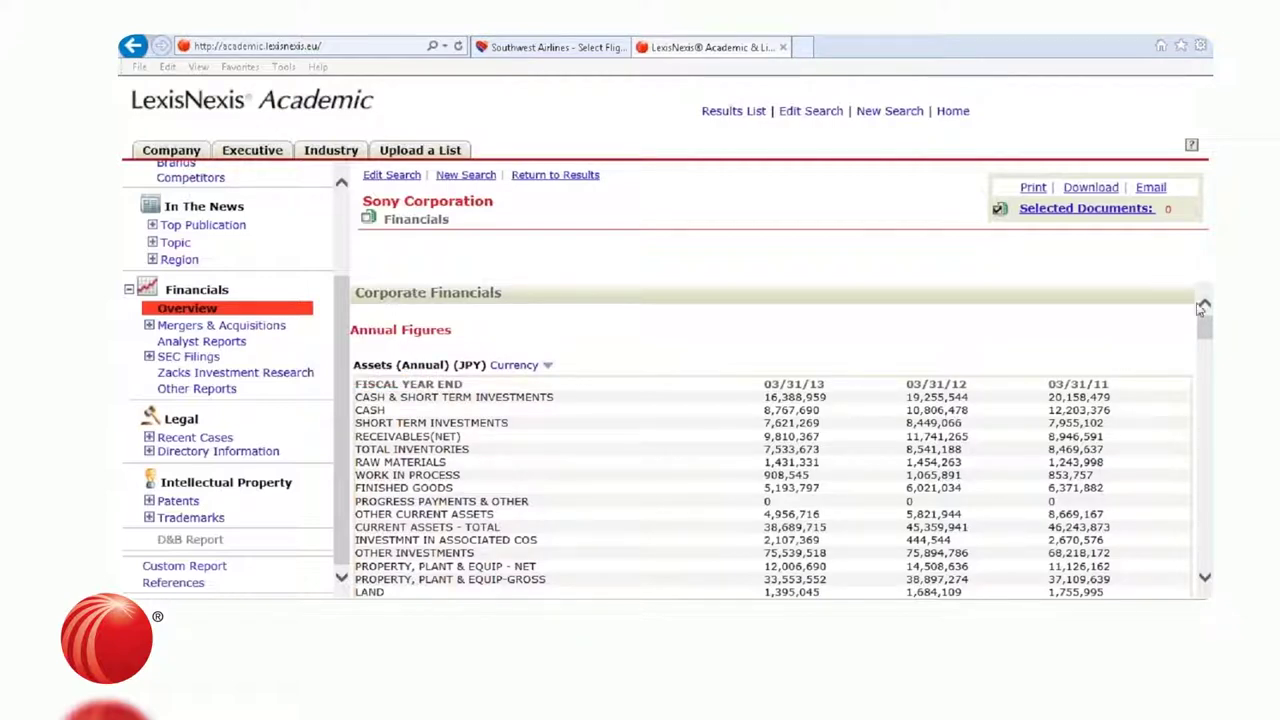
left_click_drag(1205, 330, 1193, 370)
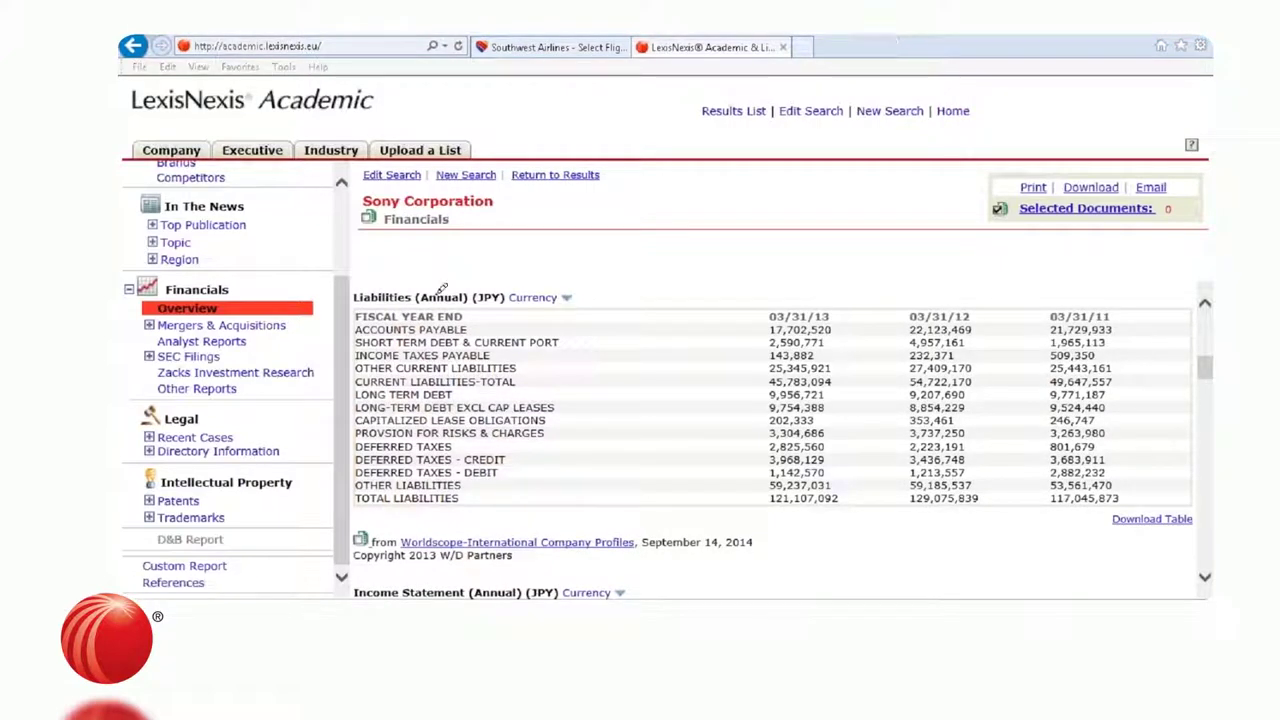
left_click_drag(356, 311, 432, 310)
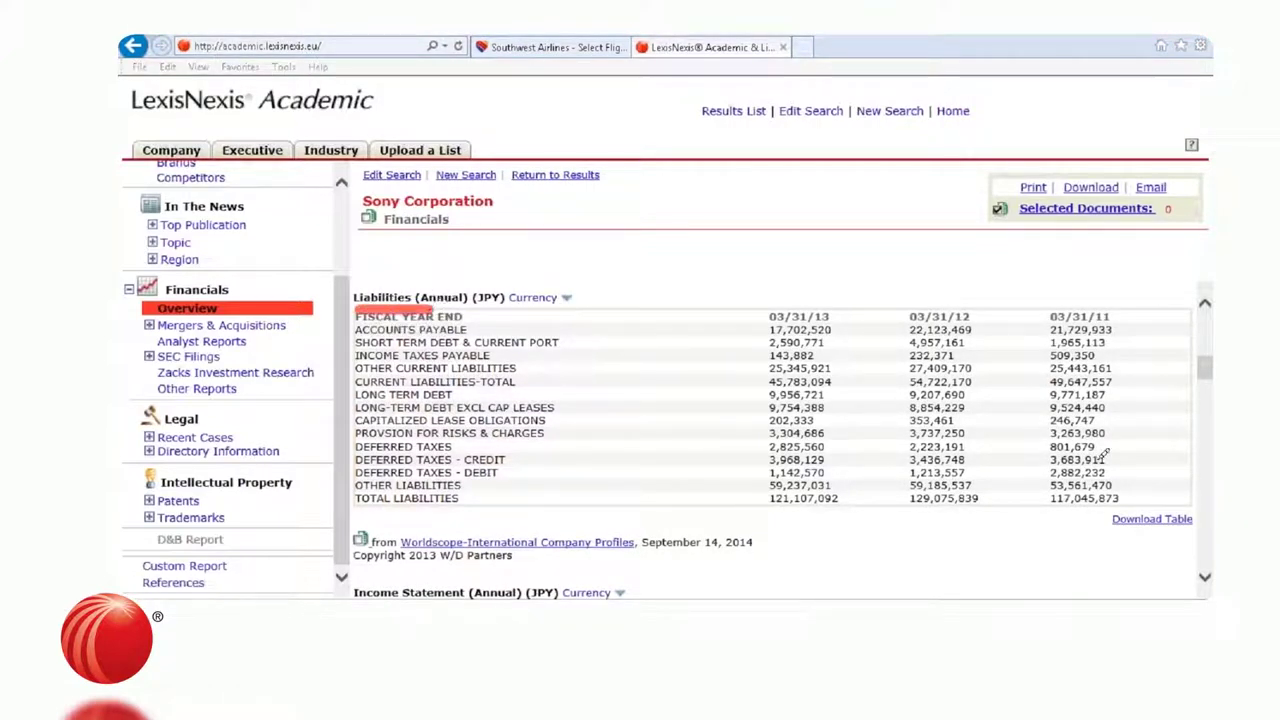
left_click_drag(1106, 539, 1200, 528)
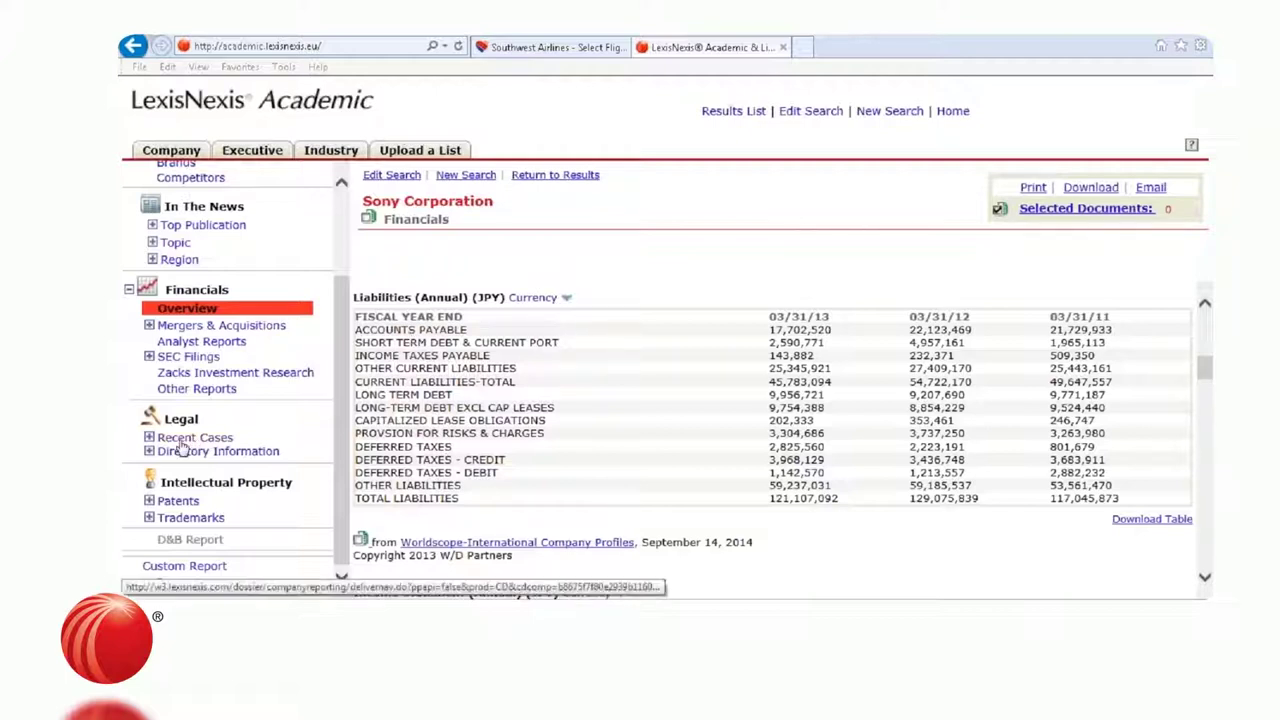
List Sony's recent United States cases under Legal > Recent Cases.
left_click(149, 438)
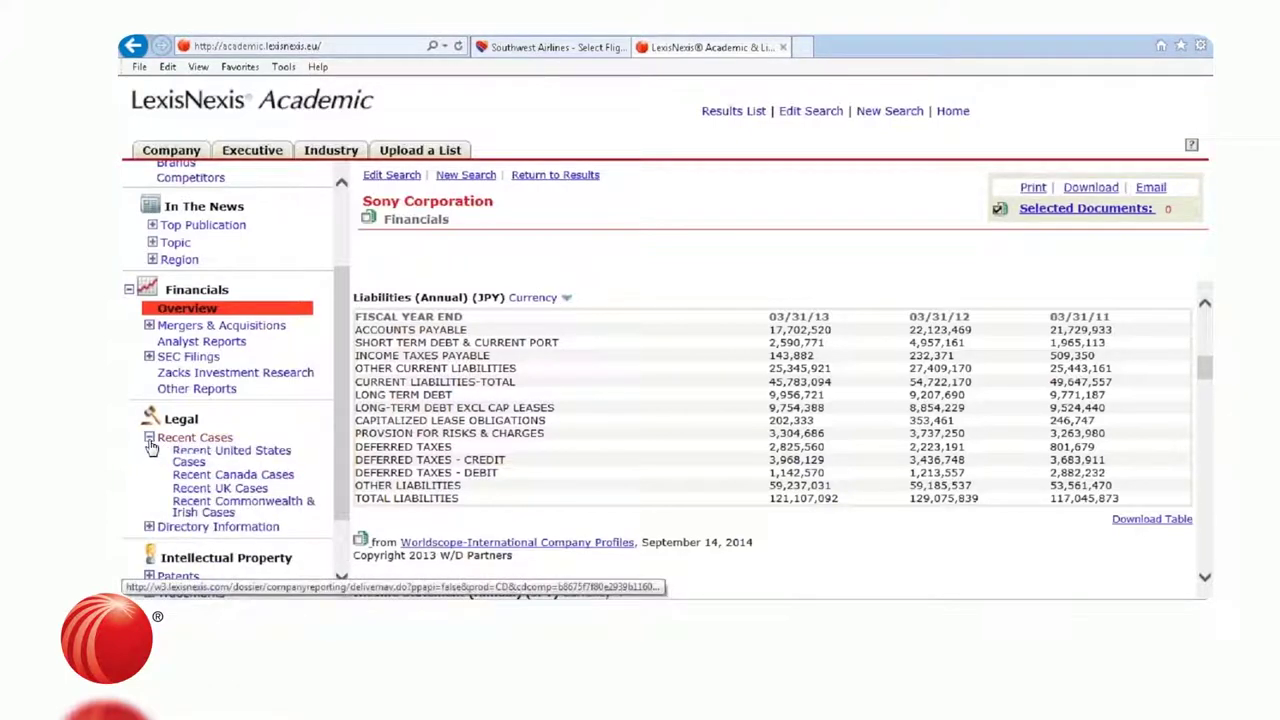
left_click(239, 457)
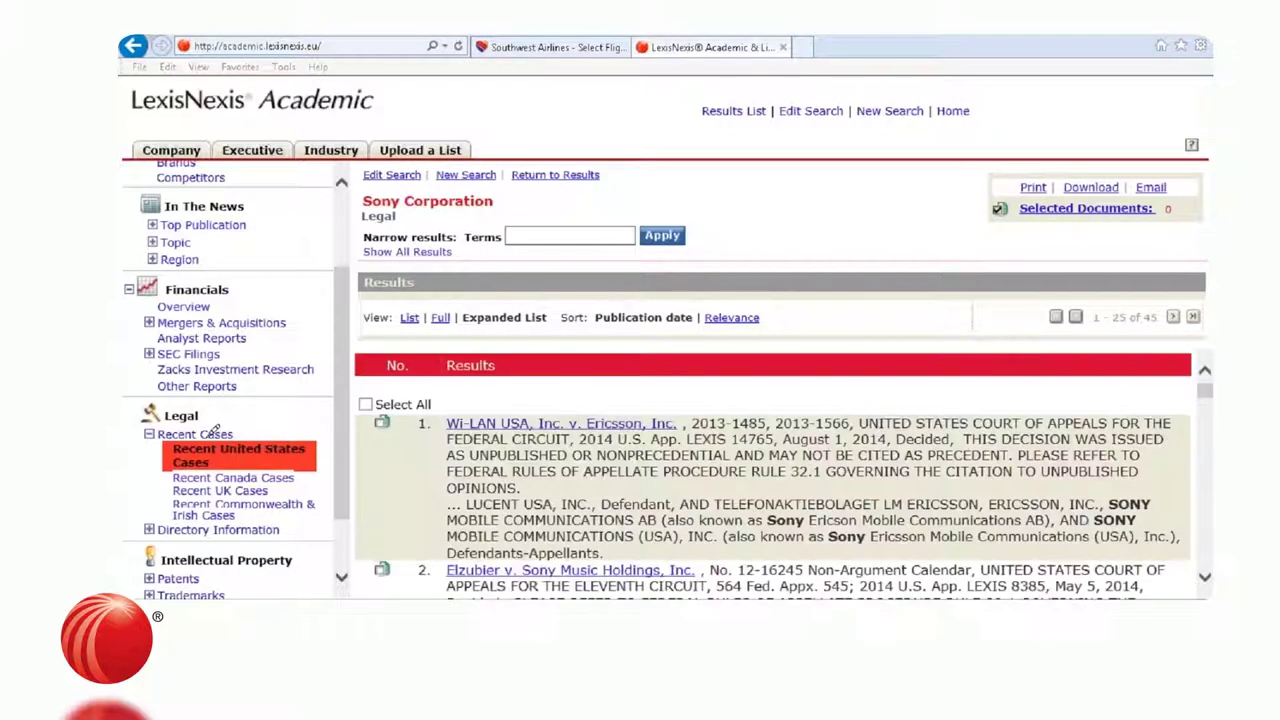
mouse_move(214, 428)
left_mouse_down()
mouse_move(172, 434)
mouse_move(140, 494)
mouse_move(236, 541)
mouse_move(323, 475)
mouse_move(292, 440)
mouse_move(216, 424)
left_mouse_up()
left_click(341, 576)
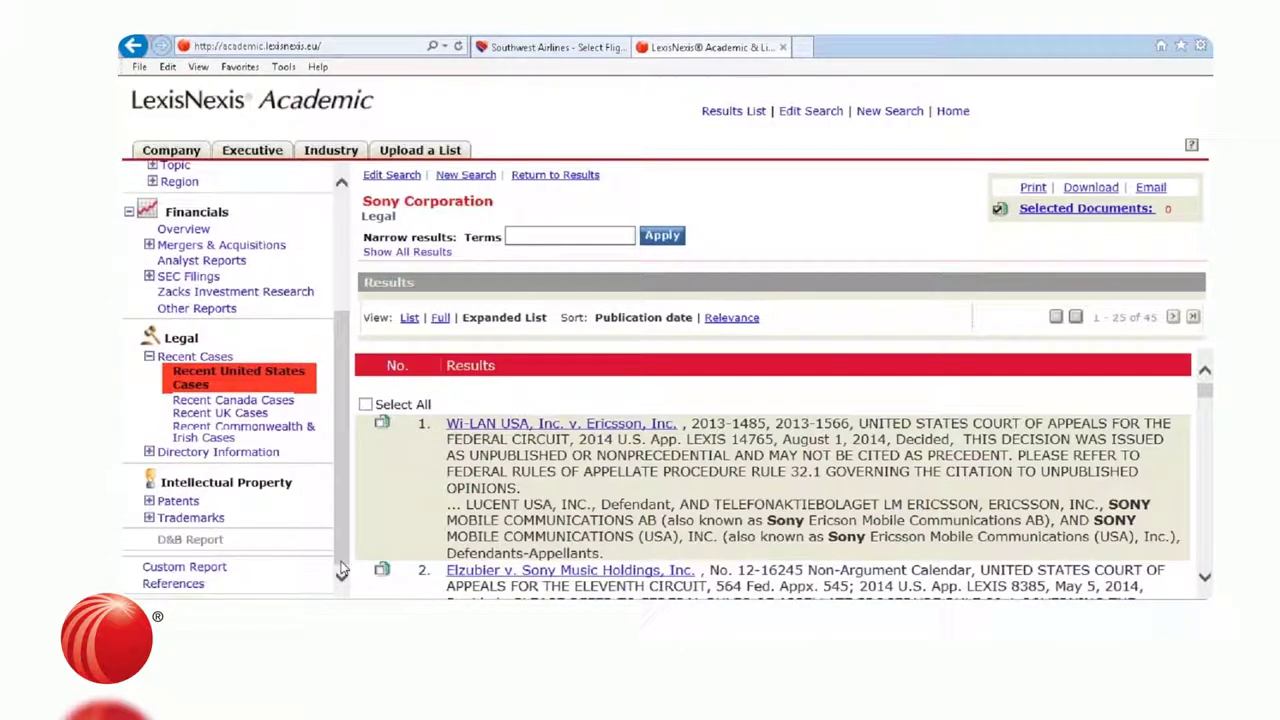
mouse_move(236, 470)
left_mouse_down()
mouse_move(160, 500)
mouse_move(280, 520)
mouse_move(140, 485)
mouse_move(200, 548)
mouse_move(258, 490)
mouse_move(200, 474)
left_mouse_up()
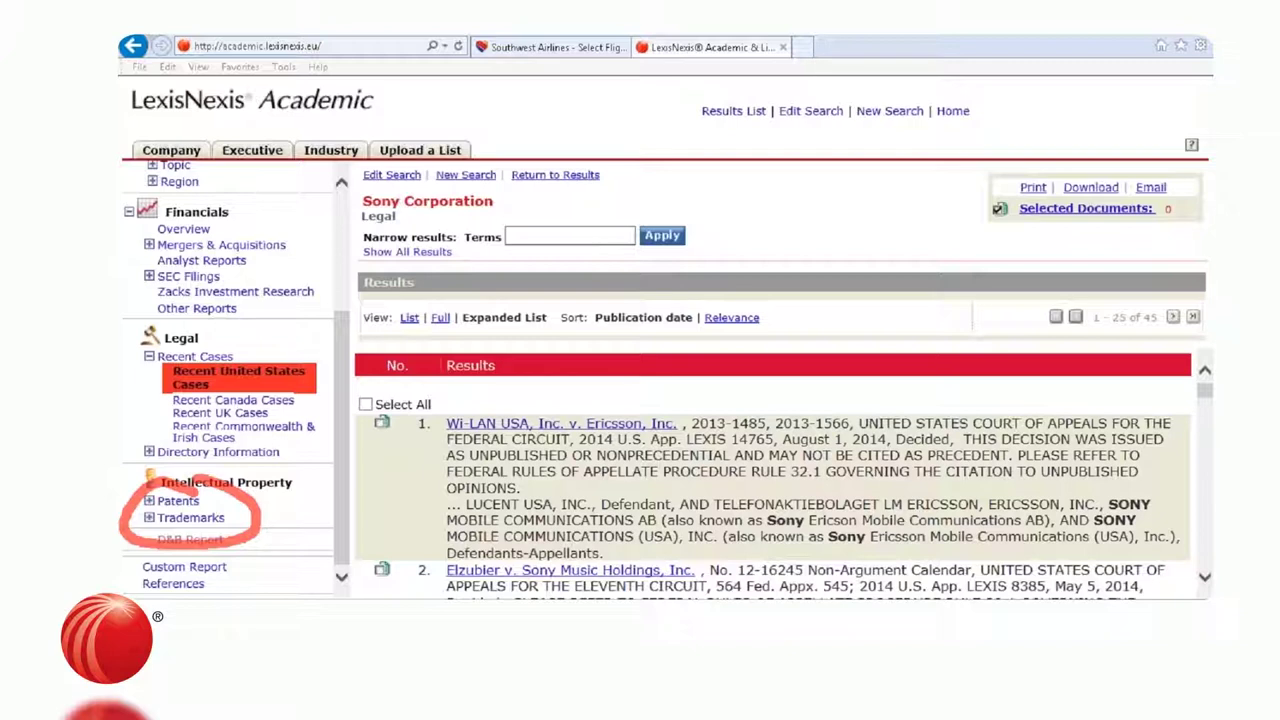
key("Escape")
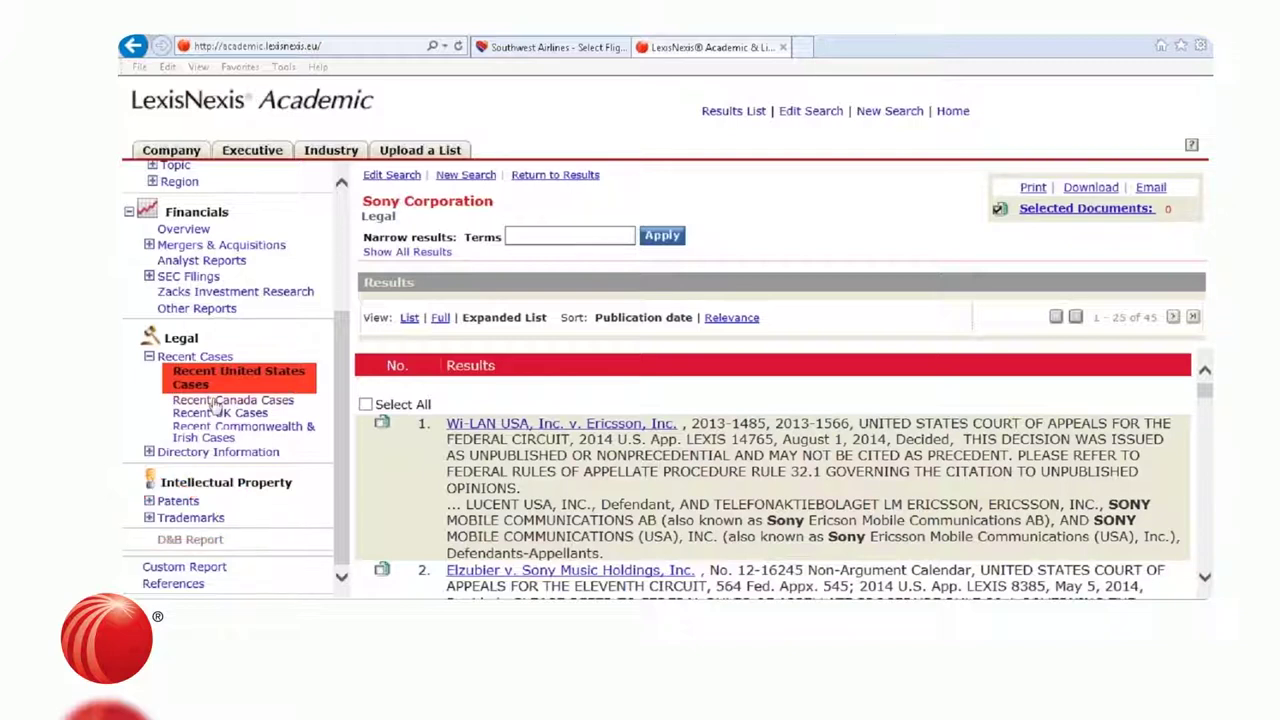
Expand the Patents and Trademarks report options under Intellectual Property.
left_click(149, 502)
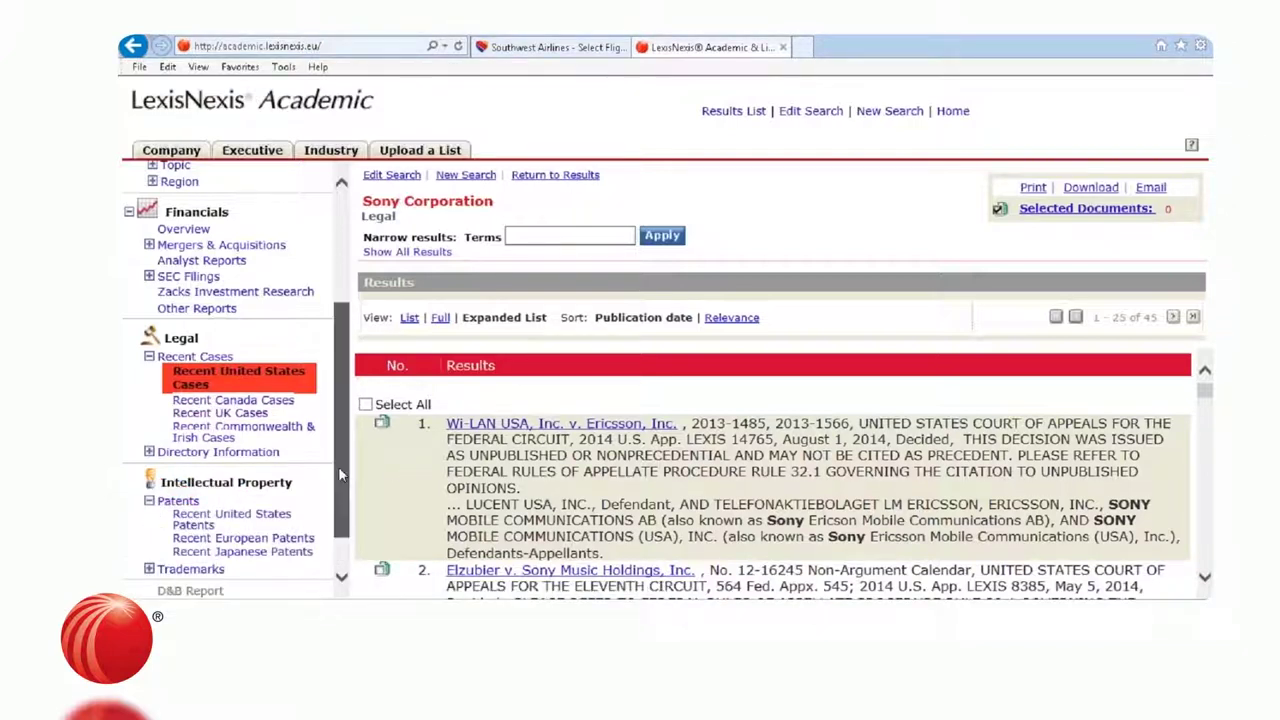
scroll(338, 467, "down", 1)
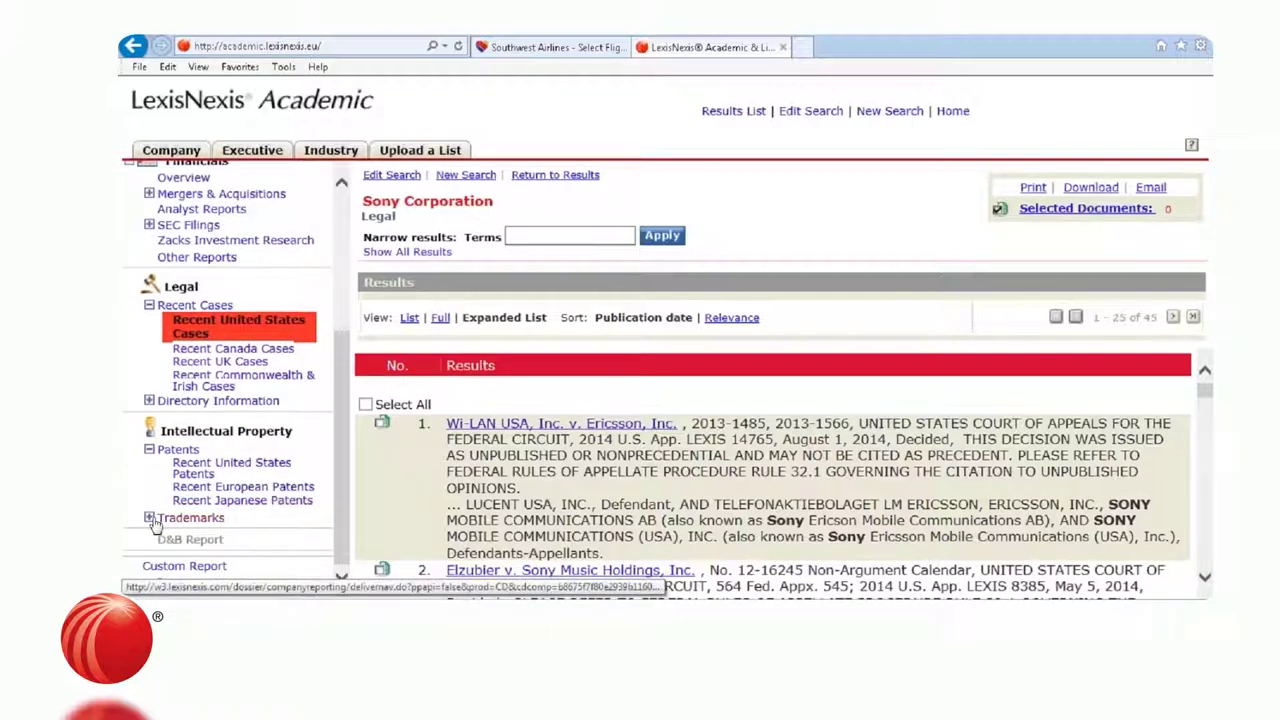
left_click(149, 518)
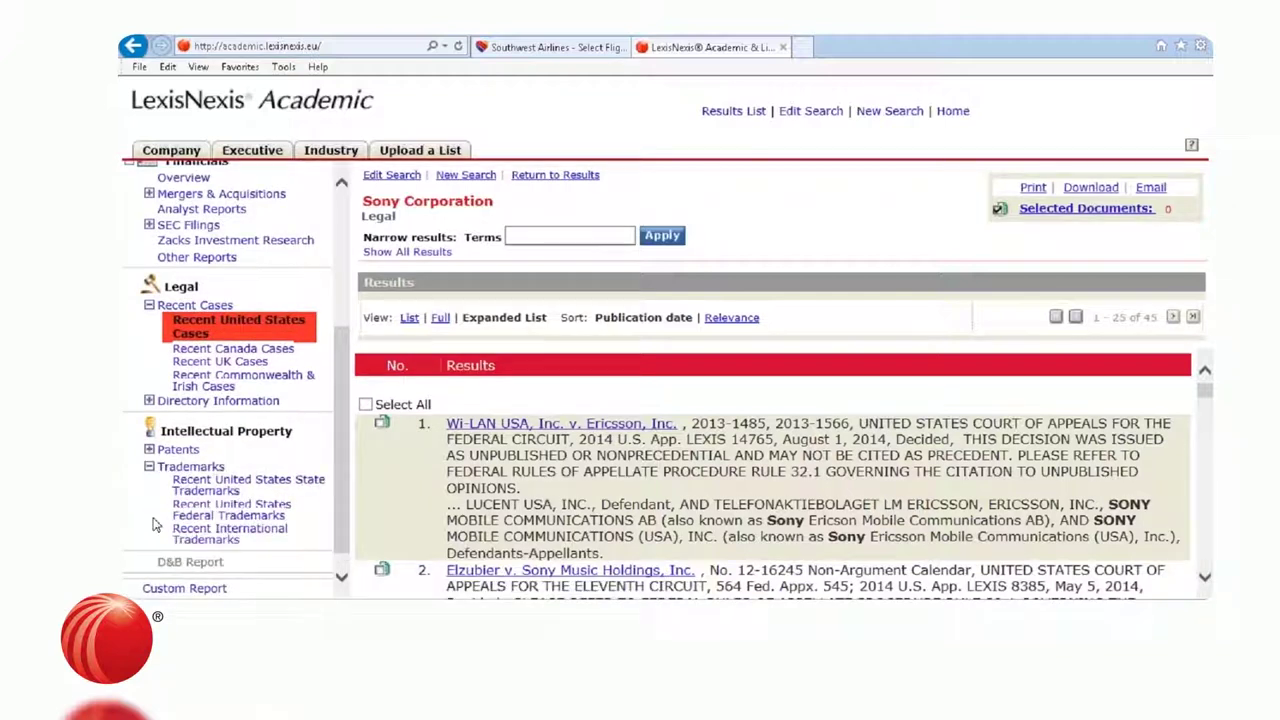
left_click(150, 450)
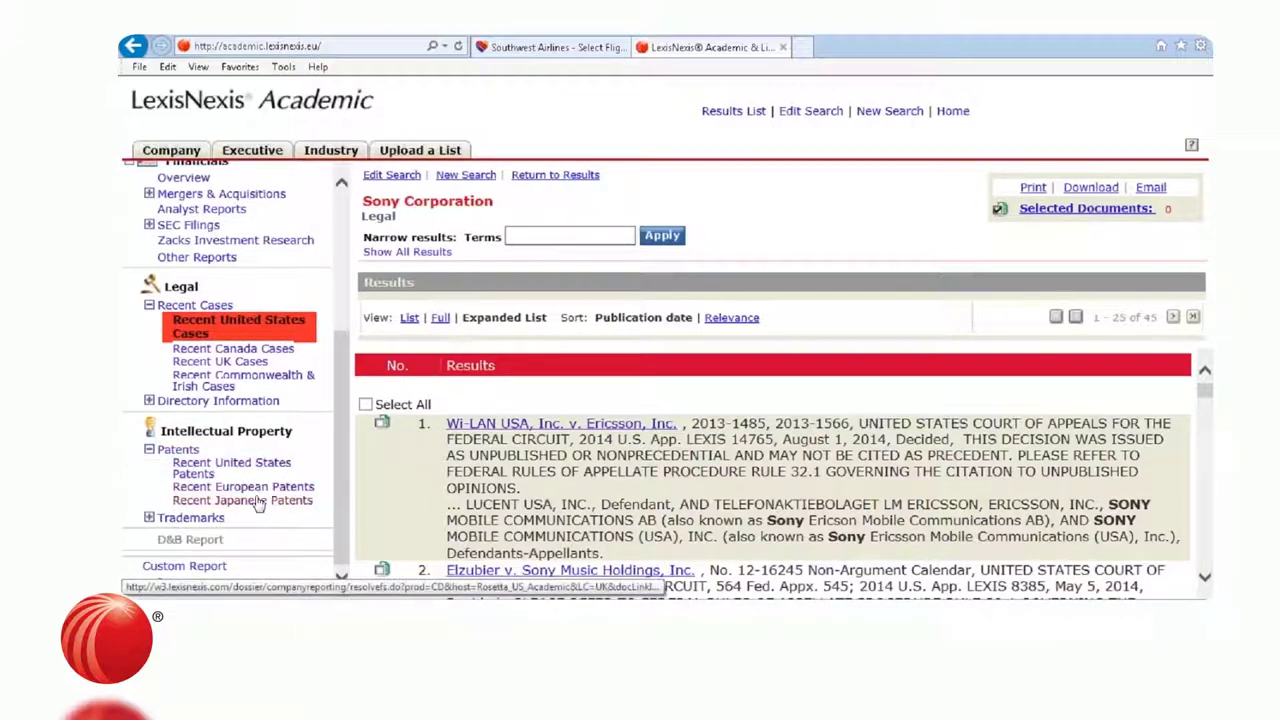
left_click(150, 518)
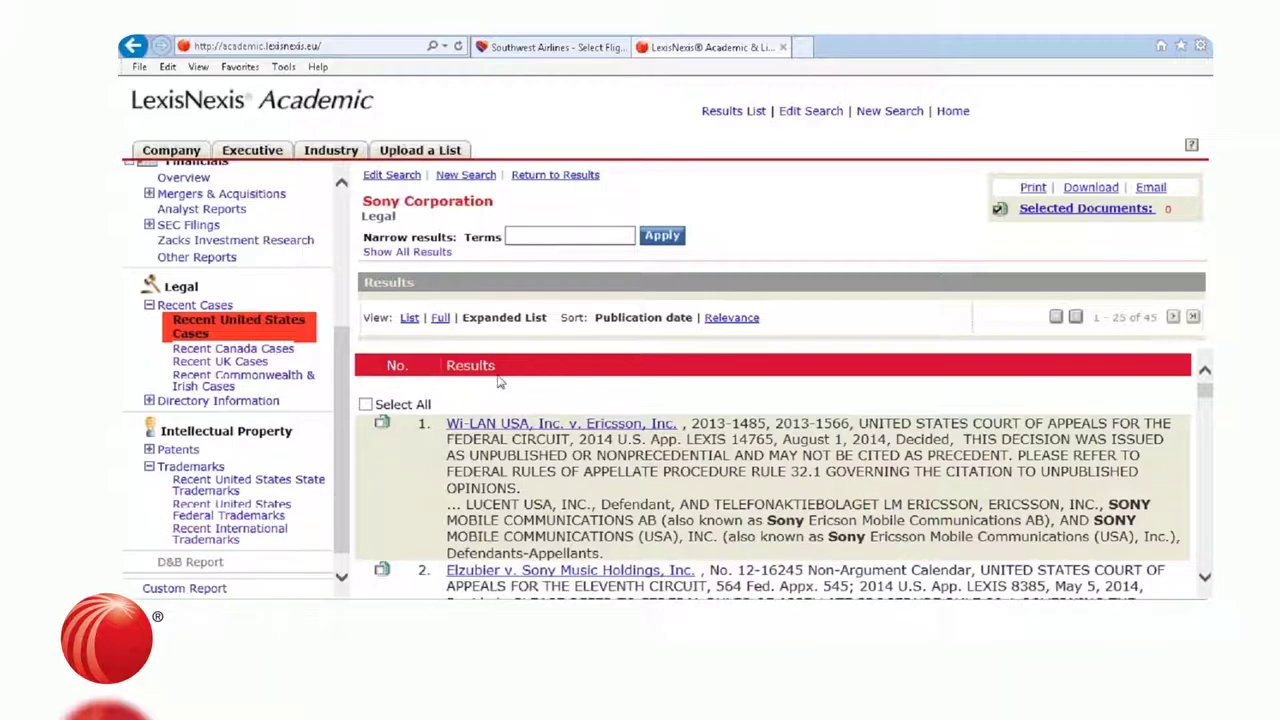
left_click_drag(345, 368, 350, 222)
Open Sony's Snapshot overview and mark Business Description, Yearly Financials and the Corporate Affiliations source.
left_click(202, 223)
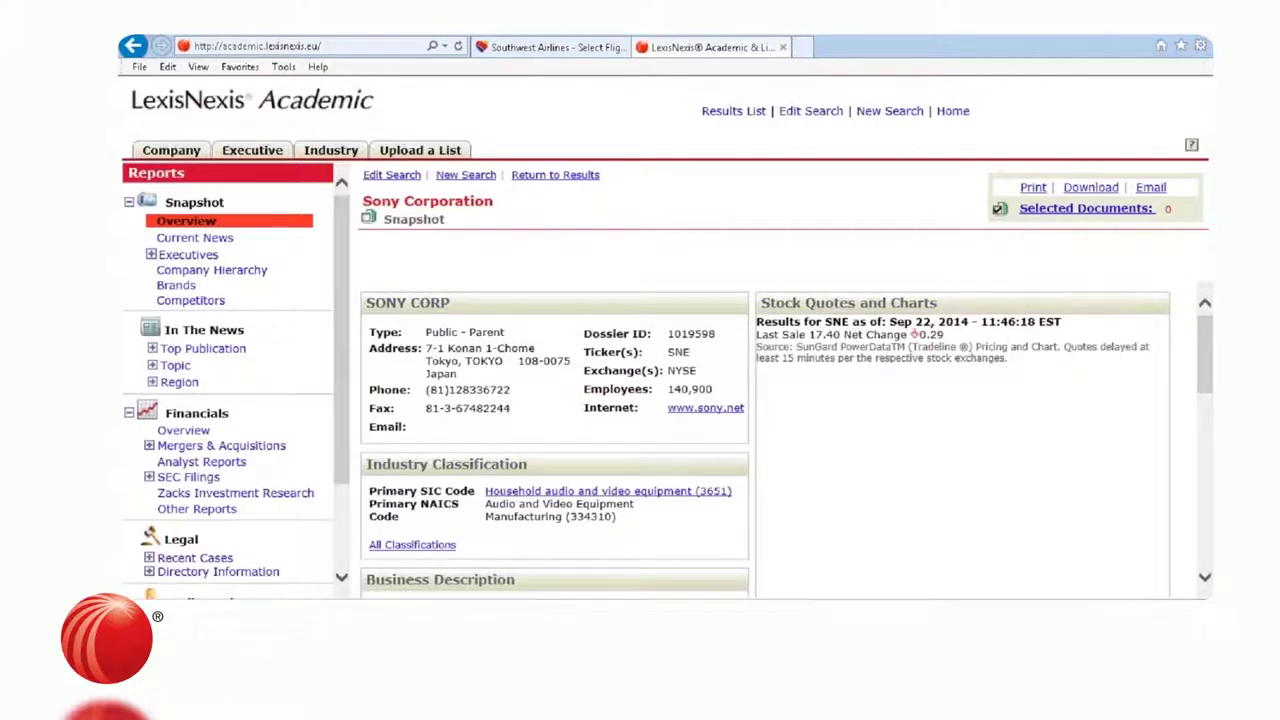
left_click_drag(1195, 354, 1195, 412)
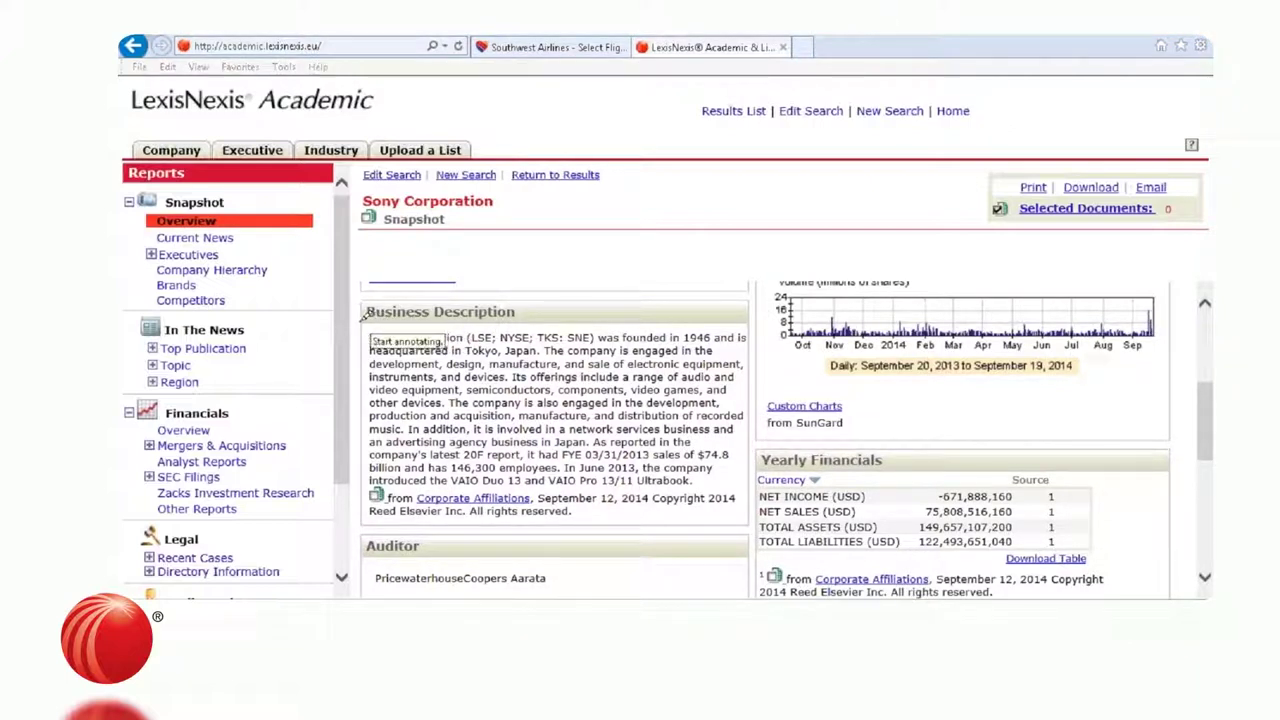
left_click_drag(360, 318, 515, 318)
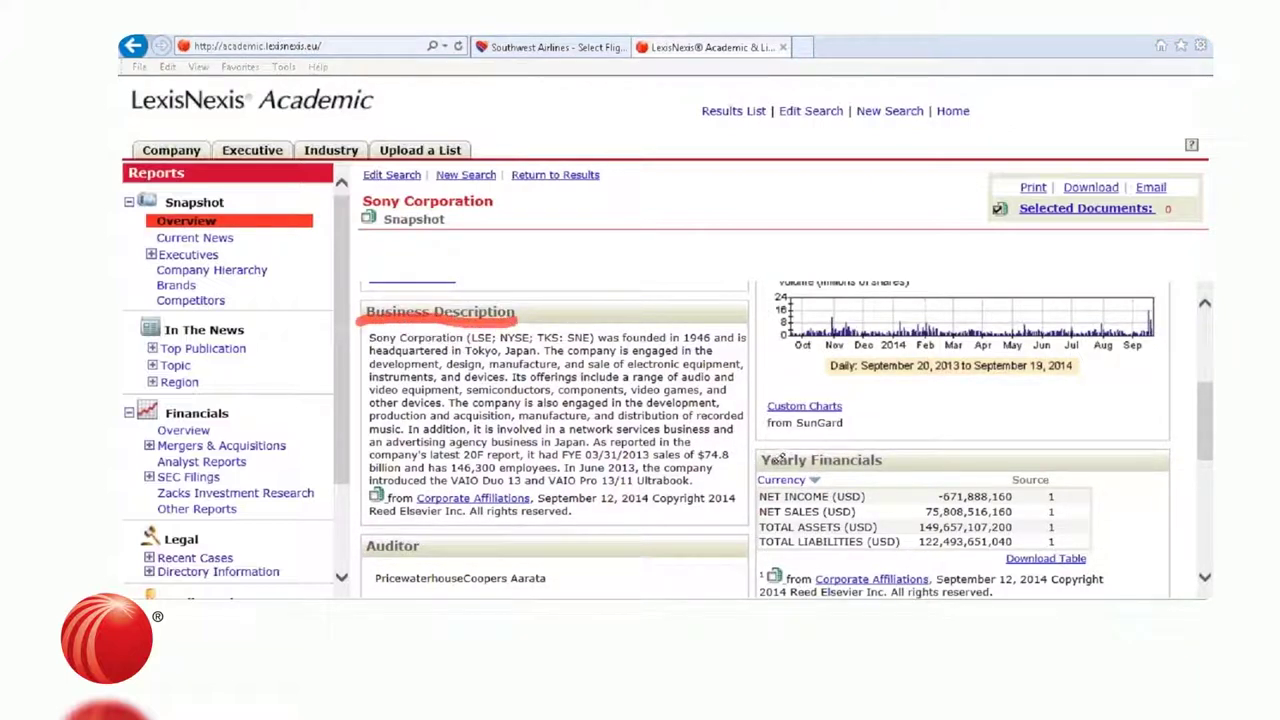
left_click_drag(764, 462, 884, 460)
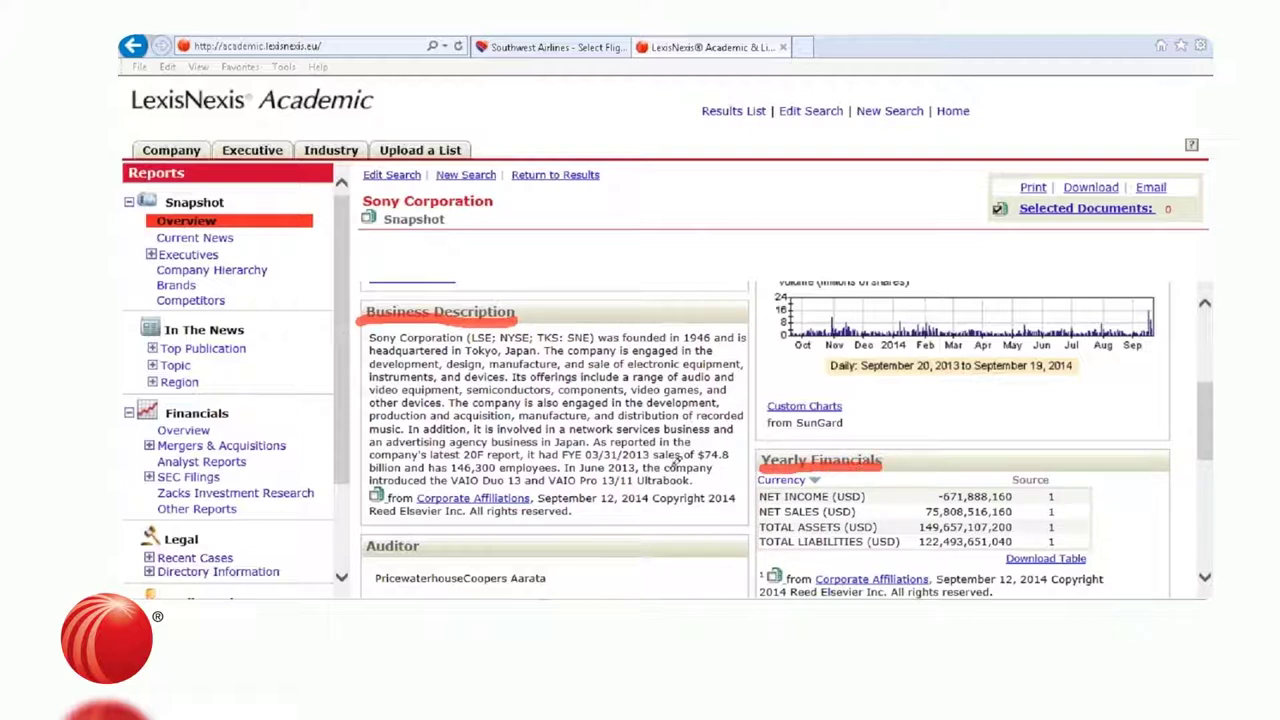
mouse_move(450, 479)
left_mouse_down()
mouse_move(345, 492)
mouse_move(395, 521)
mouse_move(590, 538)
mouse_move(755, 510)
mouse_move(700, 485)
mouse_move(603, 490)
mouse_move(478, 462)
mouse_move(414, 496)
left_mouse_up()
key("Escape")
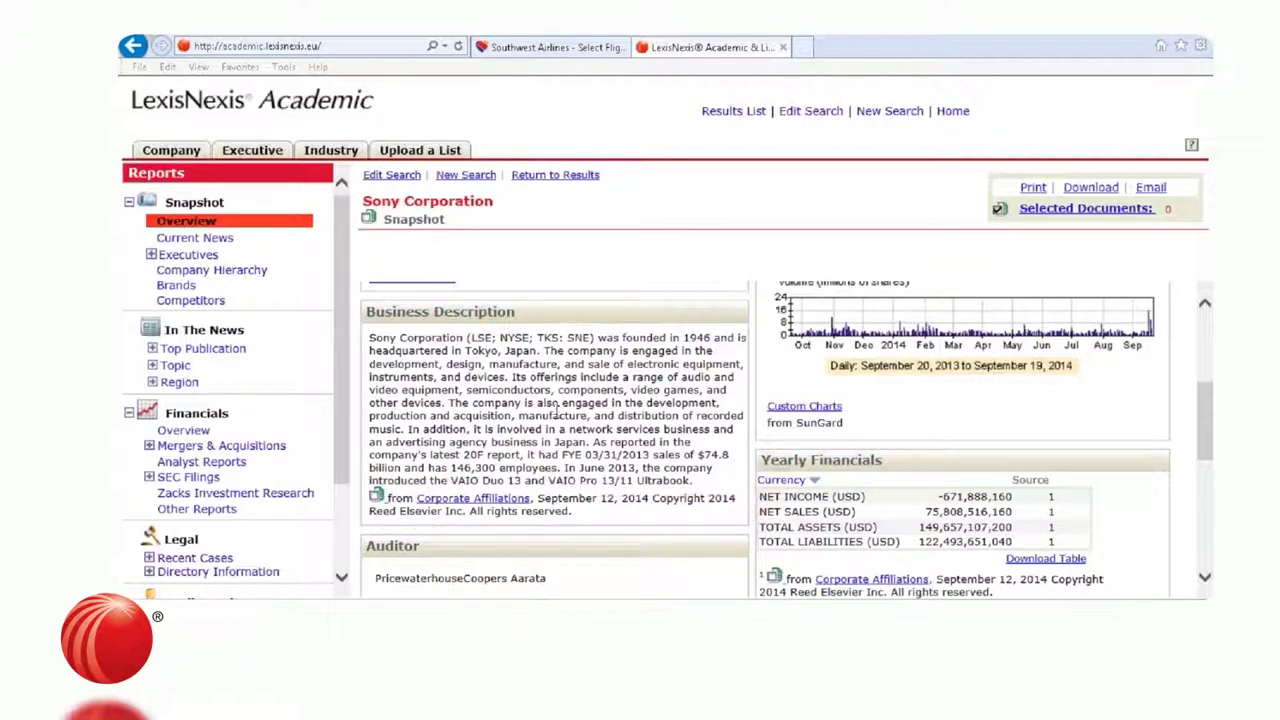
Open the Corporate Affiliations source record and mark the LexisNexis Corporate Affiliations title.
left_click(470, 500)
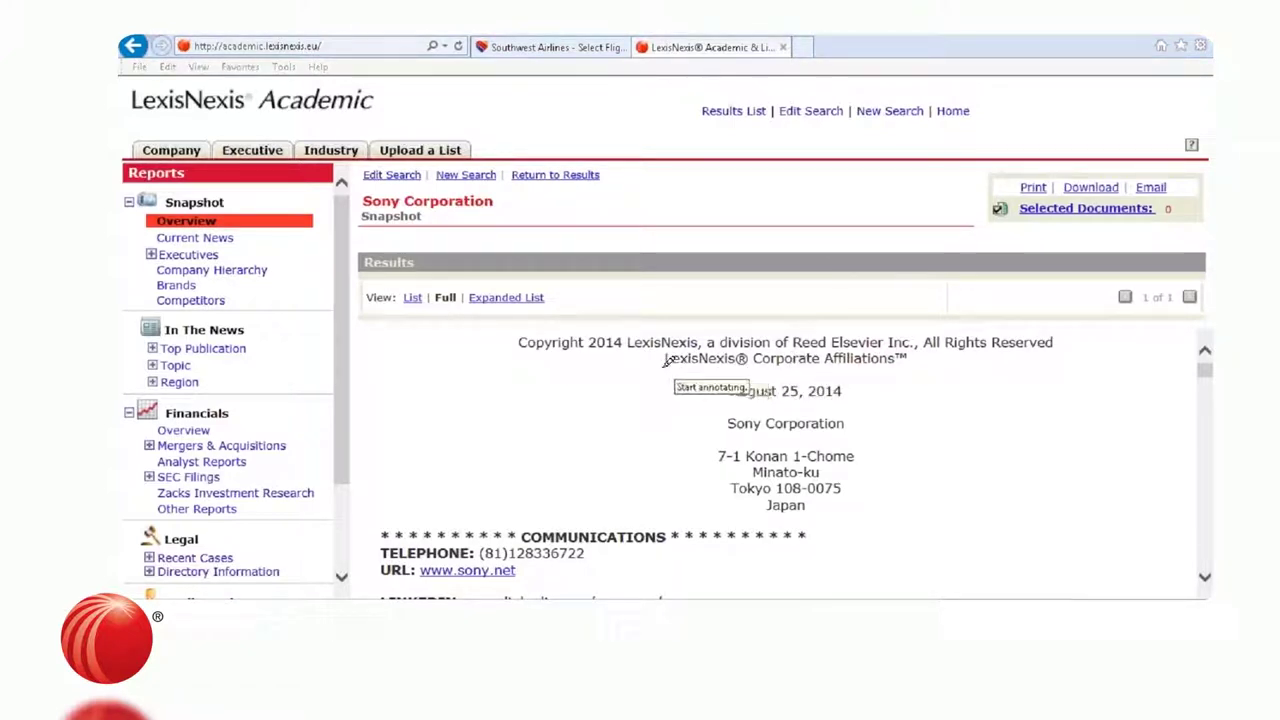
left_click_drag(660, 366, 912, 360)
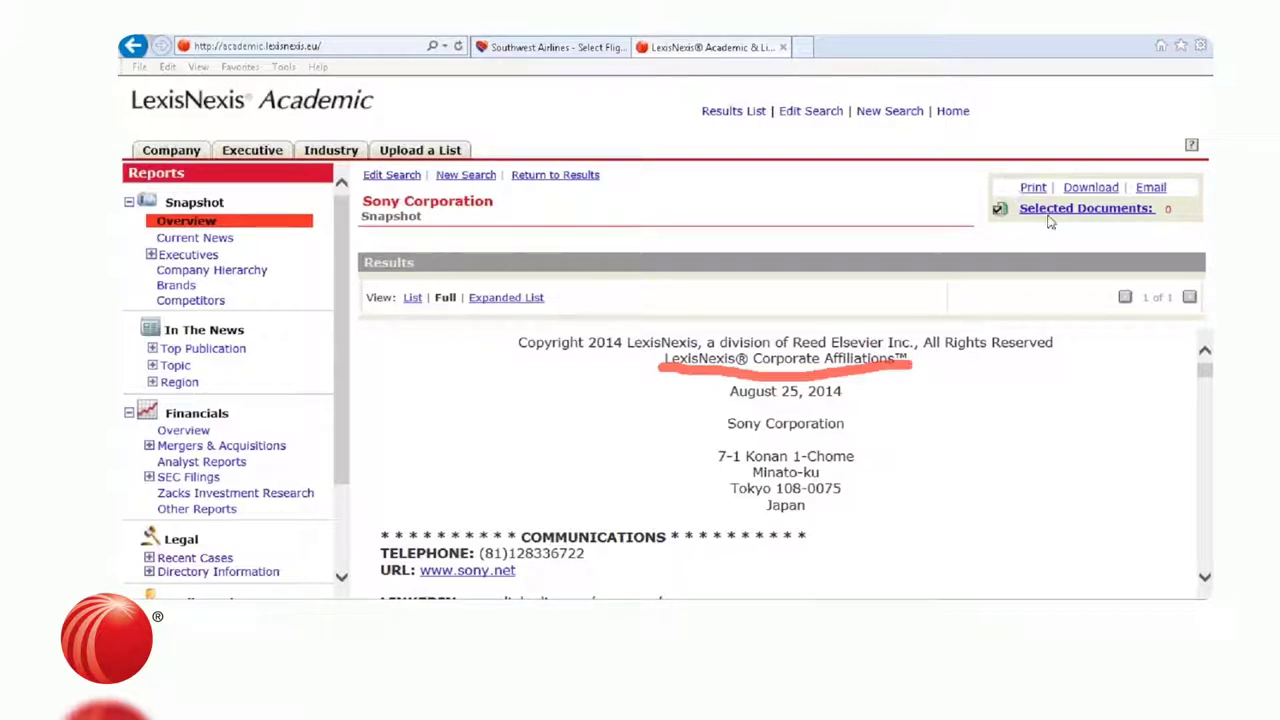
key("Escape")
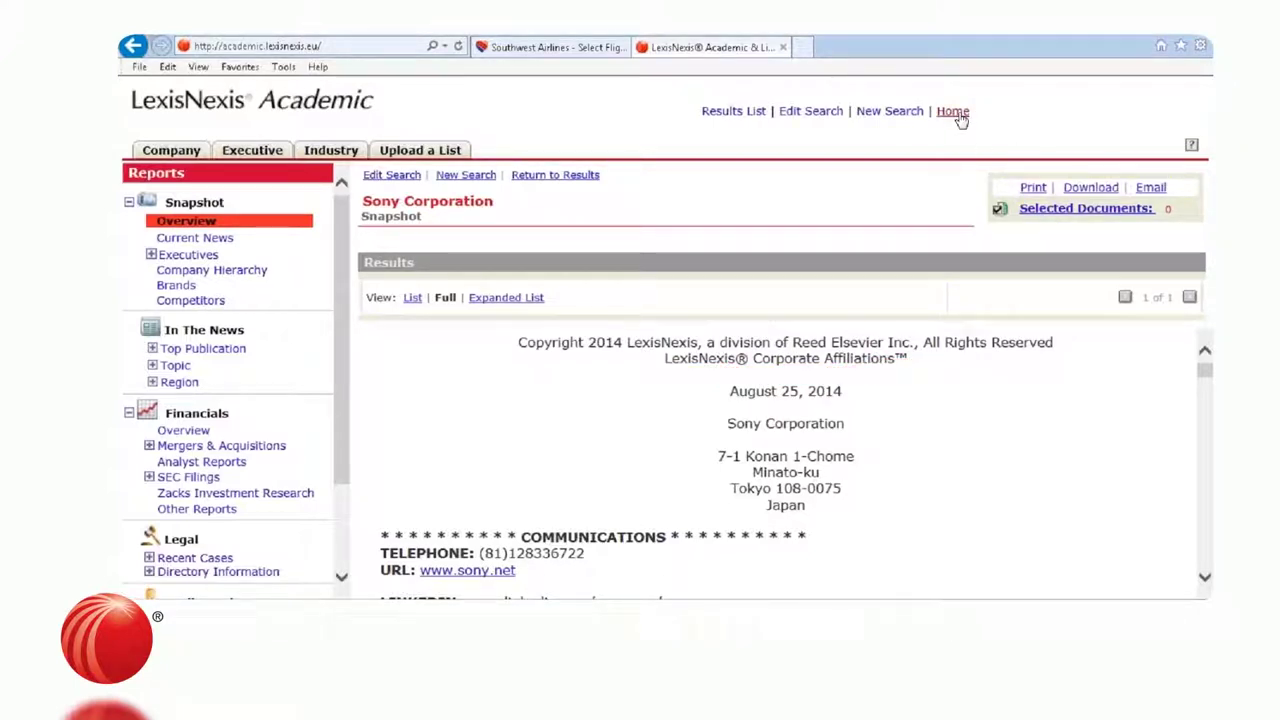
Return to the LexisNexis Academic home page and mark the search categories and News.
left_click(956, 113)
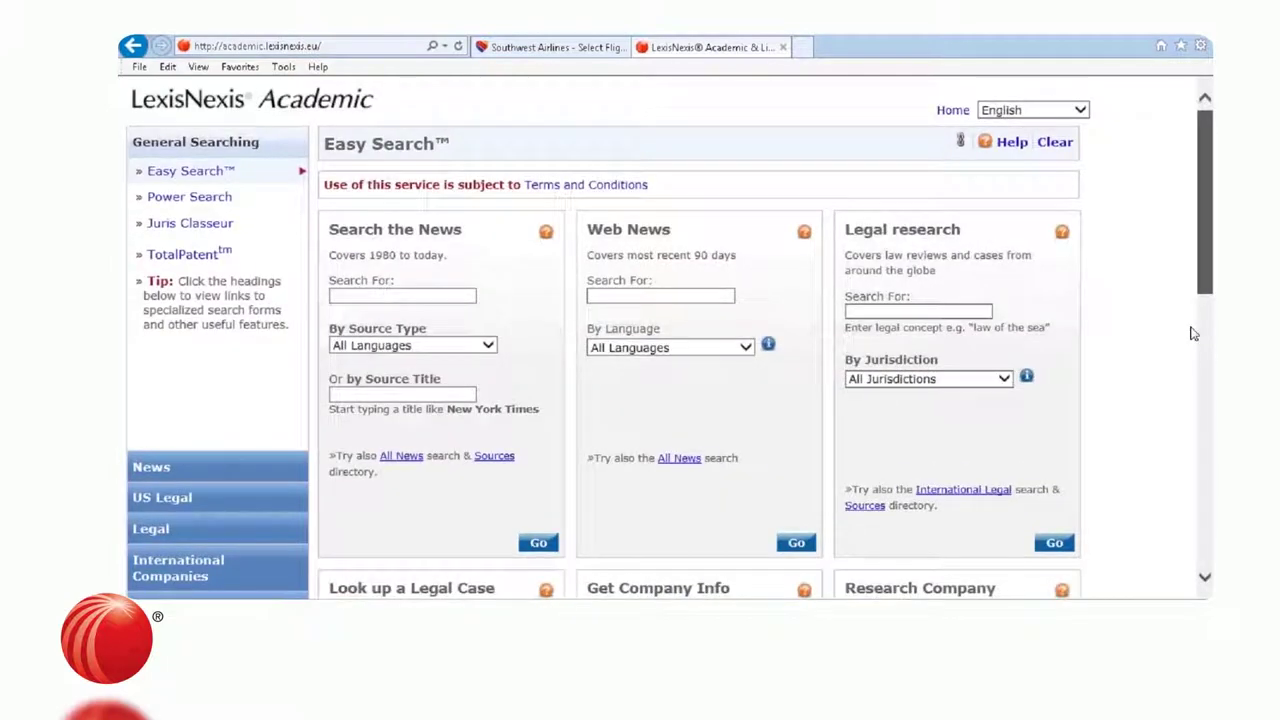
scroll(1191, 331, "down", 3)
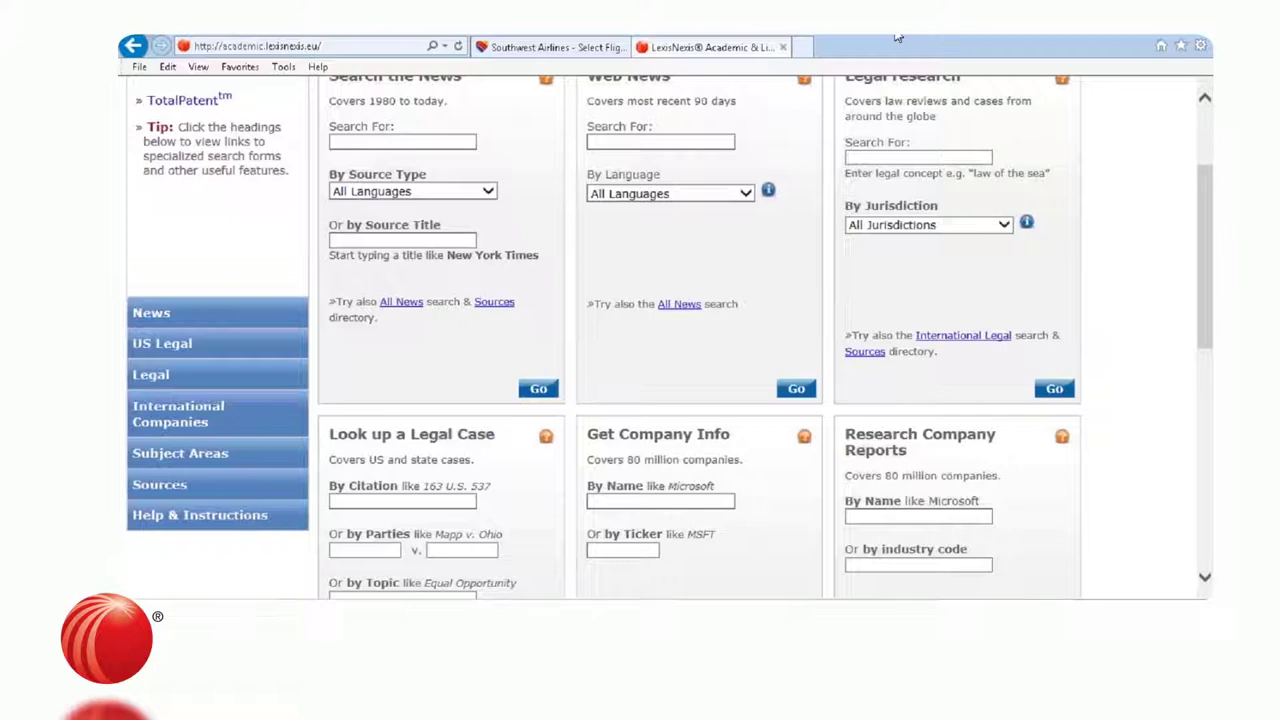
left_click_drag(130, 285, 122, 535)
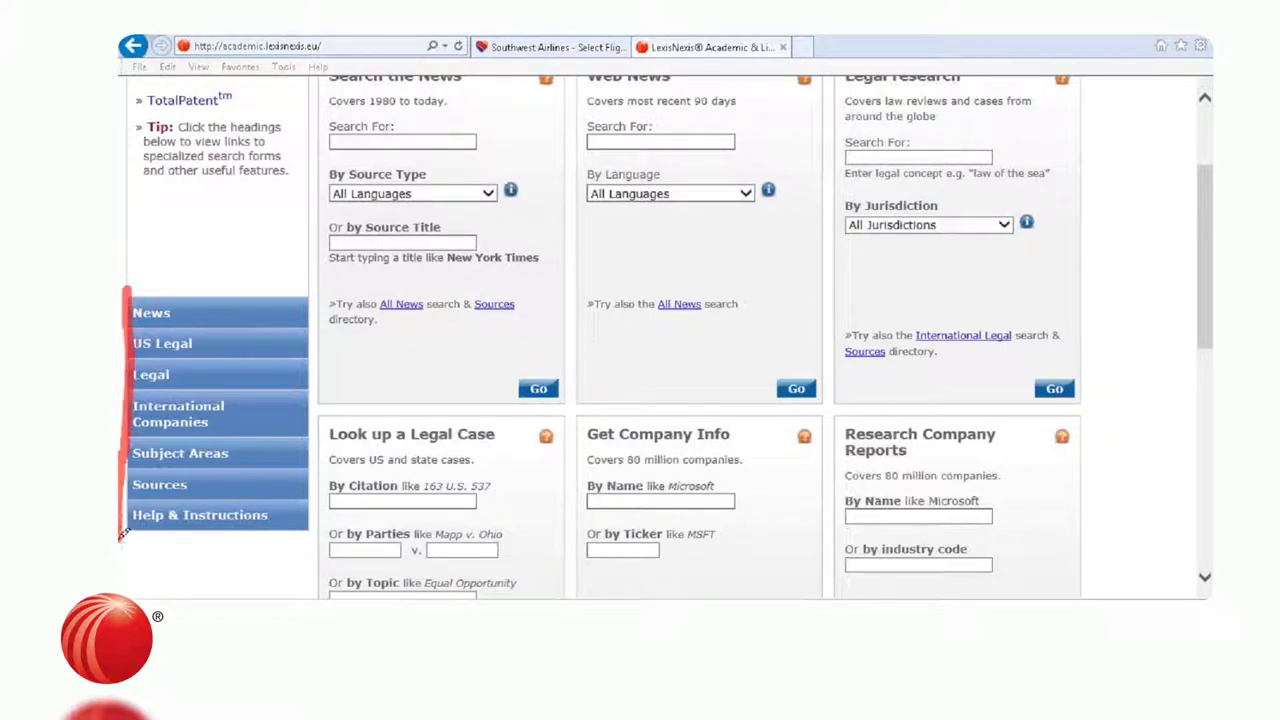
left_click_drag(176, 314, 208, 310)
key("Escape")
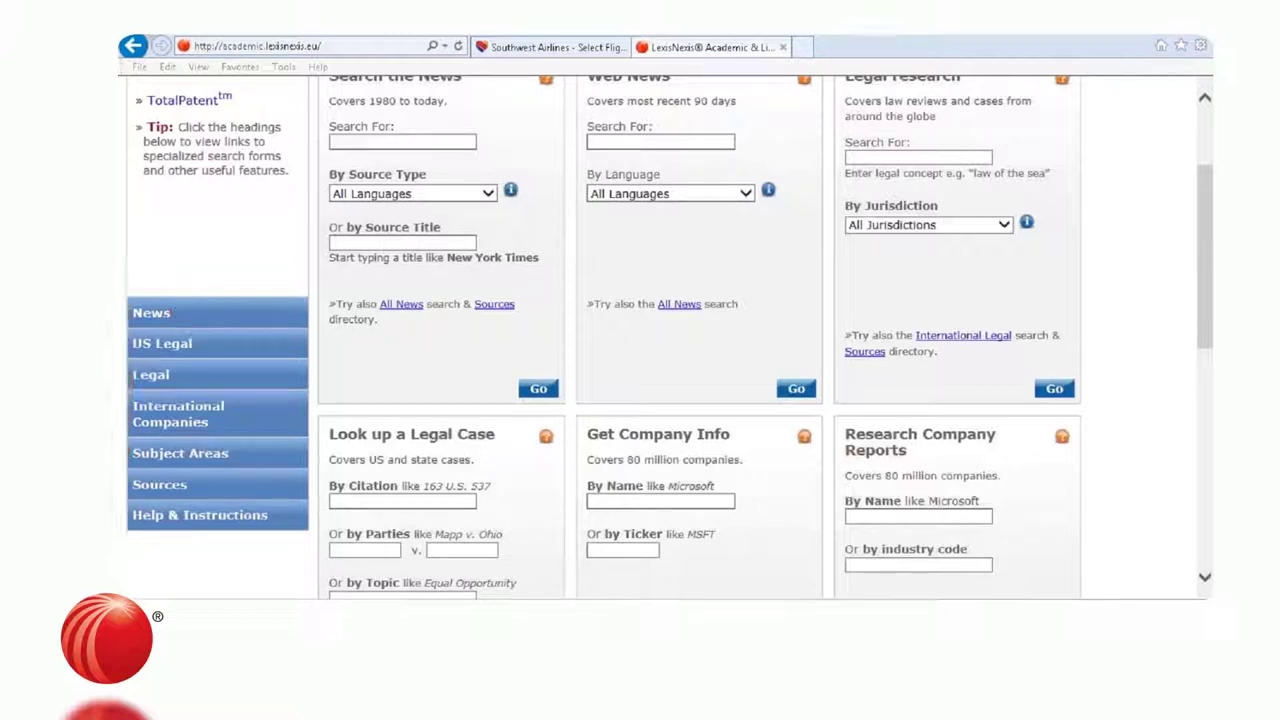
Expand News, point out its source links from All News to Business & Industry, and choose All News.
left_click(151, 314)
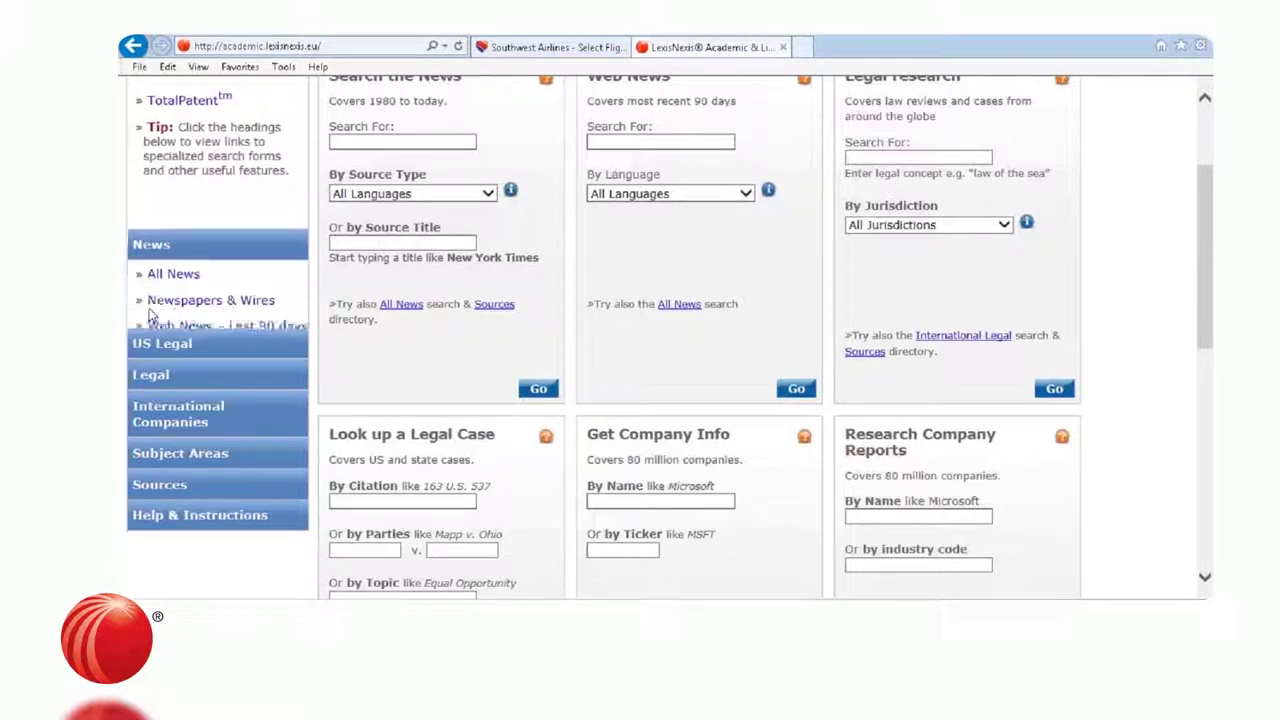
scroll(1210, 261, "up", 3)
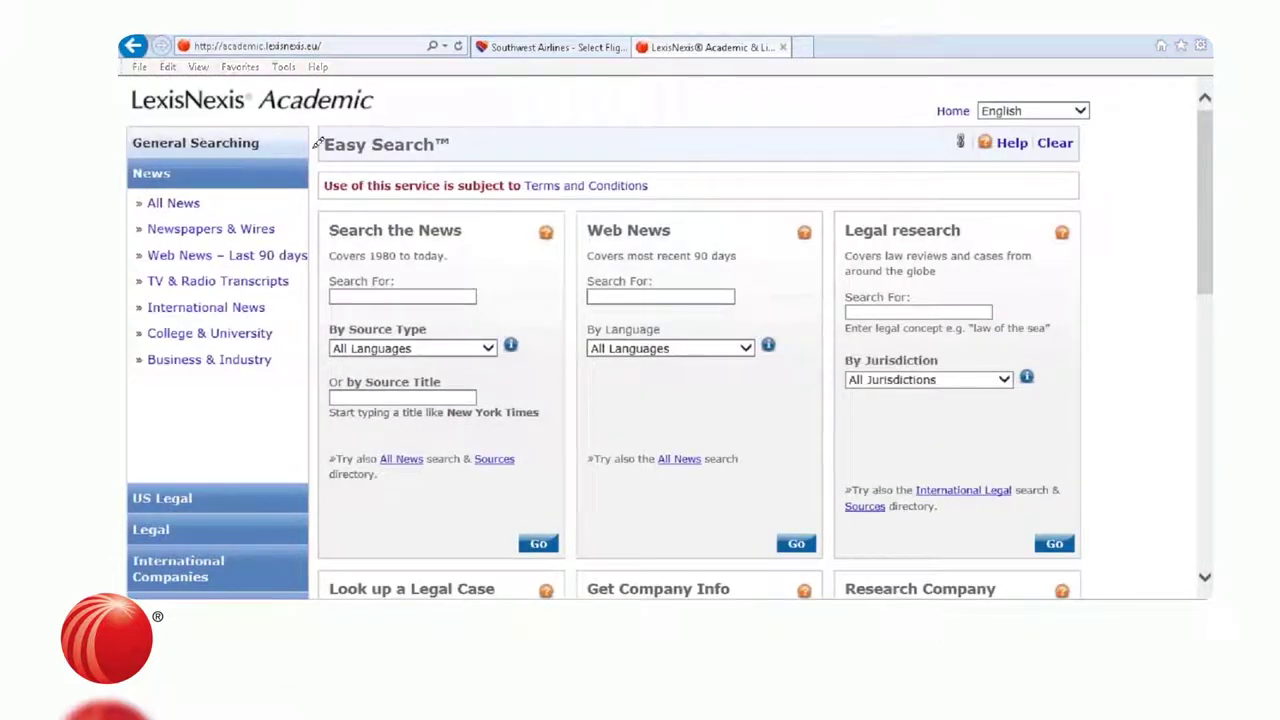
mouse_move(148, 213)
left_mouse_down()
mouse_move(200, 213)
mouse_move(182, 241)
mouse_move(264, 240)
left_mouse_up()
left_click_drag(147, 264, 213, 265)
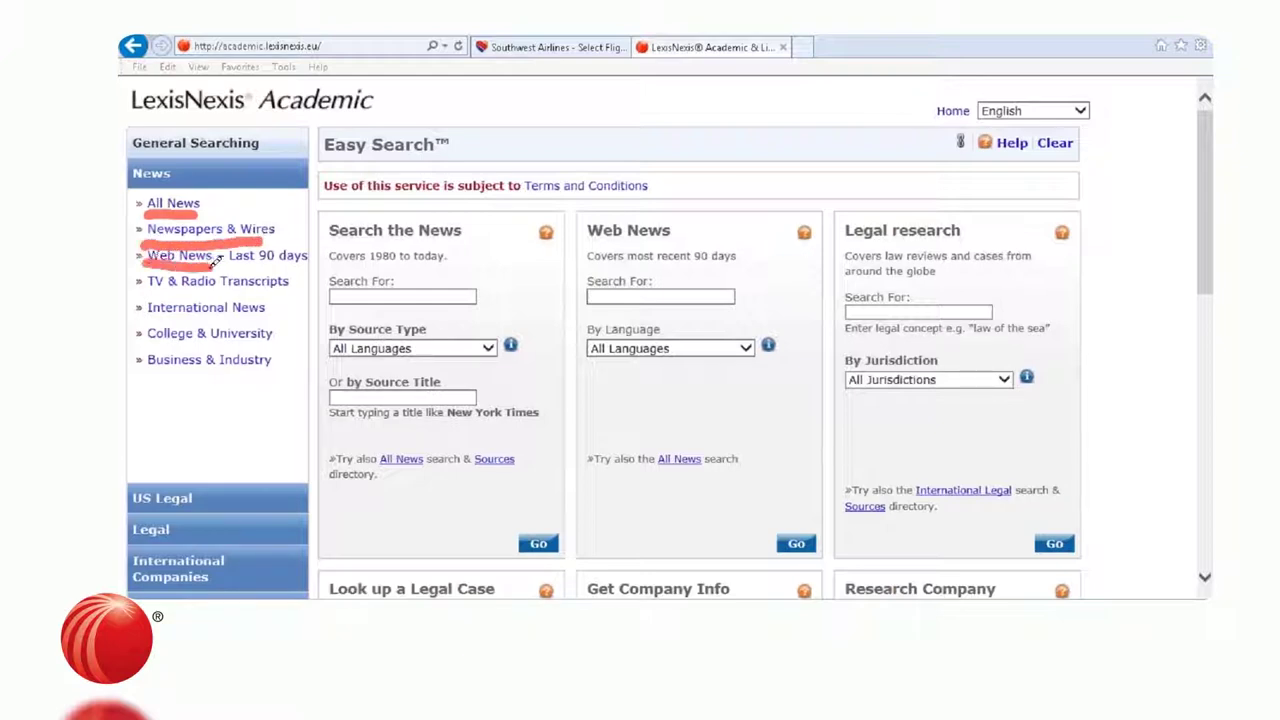
left_click_drag(150, 290, 288, 289)
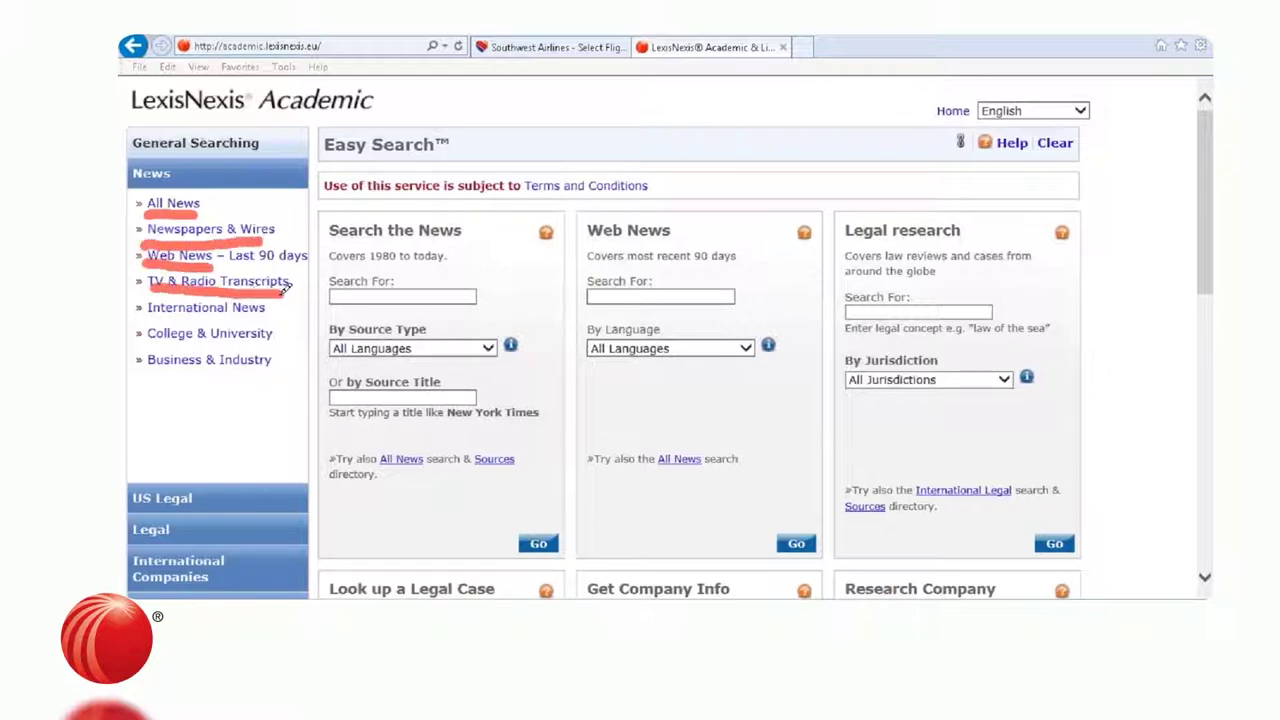
left_click_drag(149, 322, 264, 322)
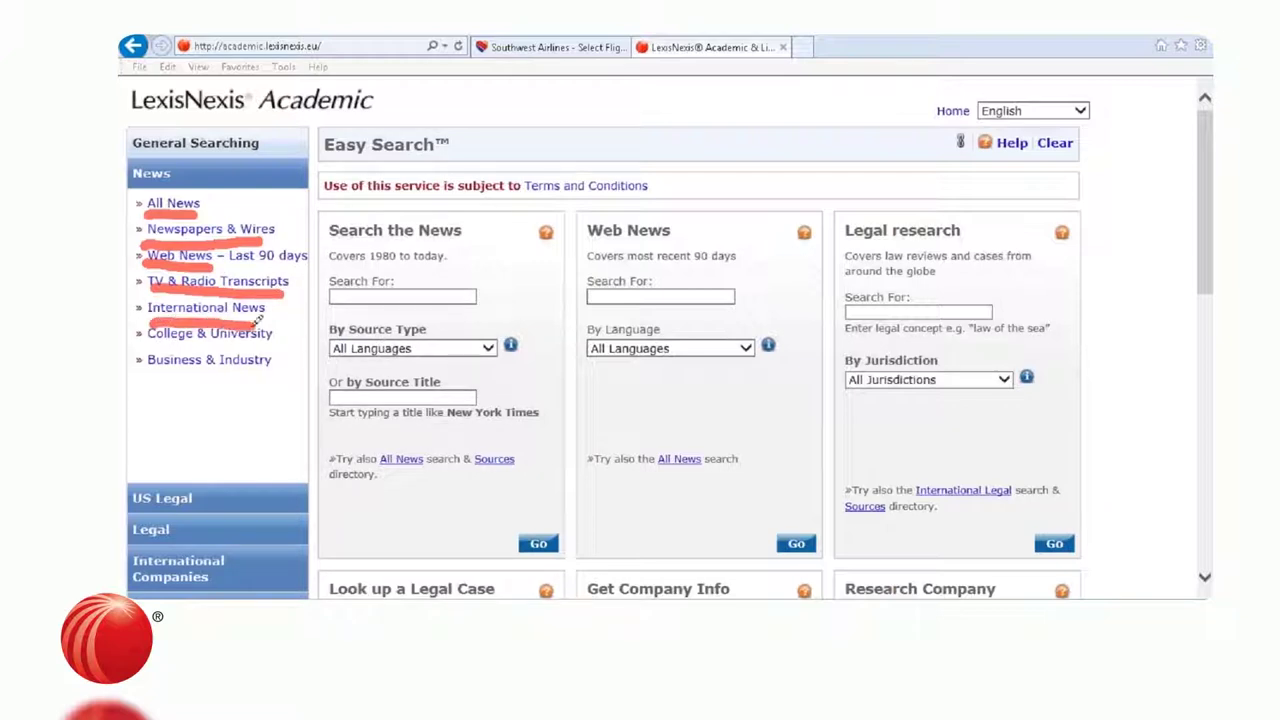
left_click_drag(148, 339, 258, 346)
left_click_drag(141, 372, 266, 376)
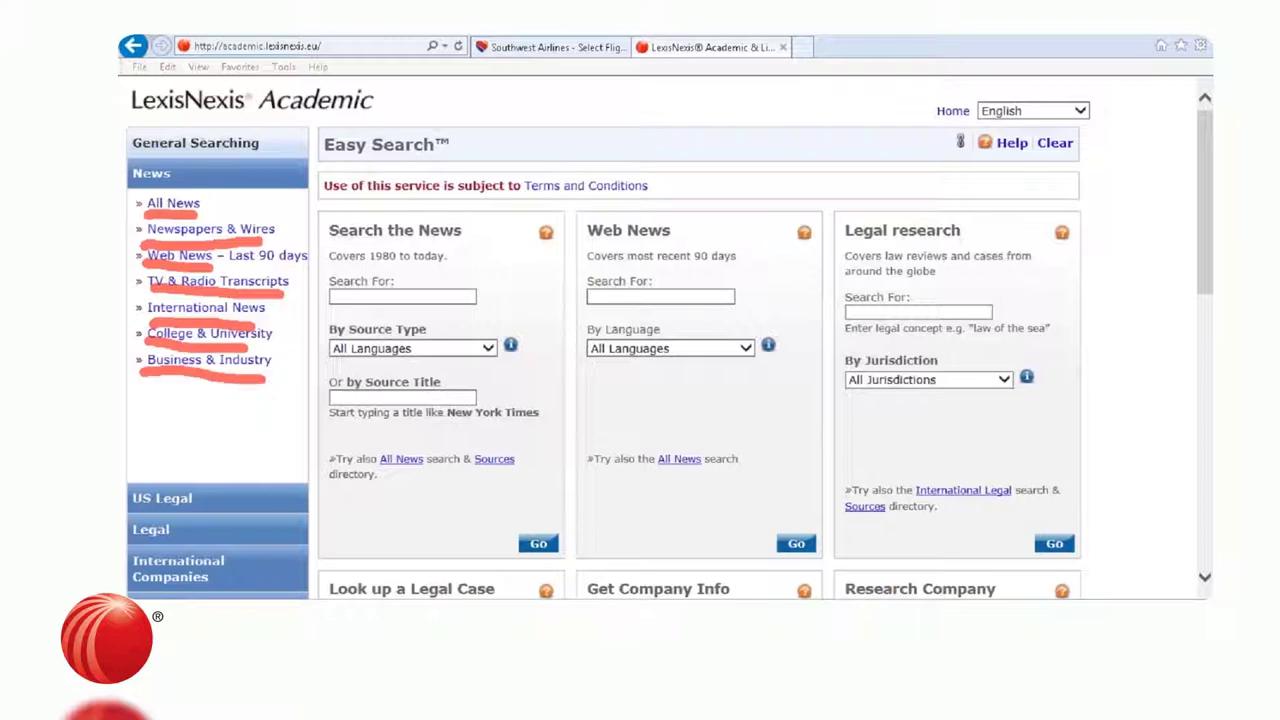
key("Escape")
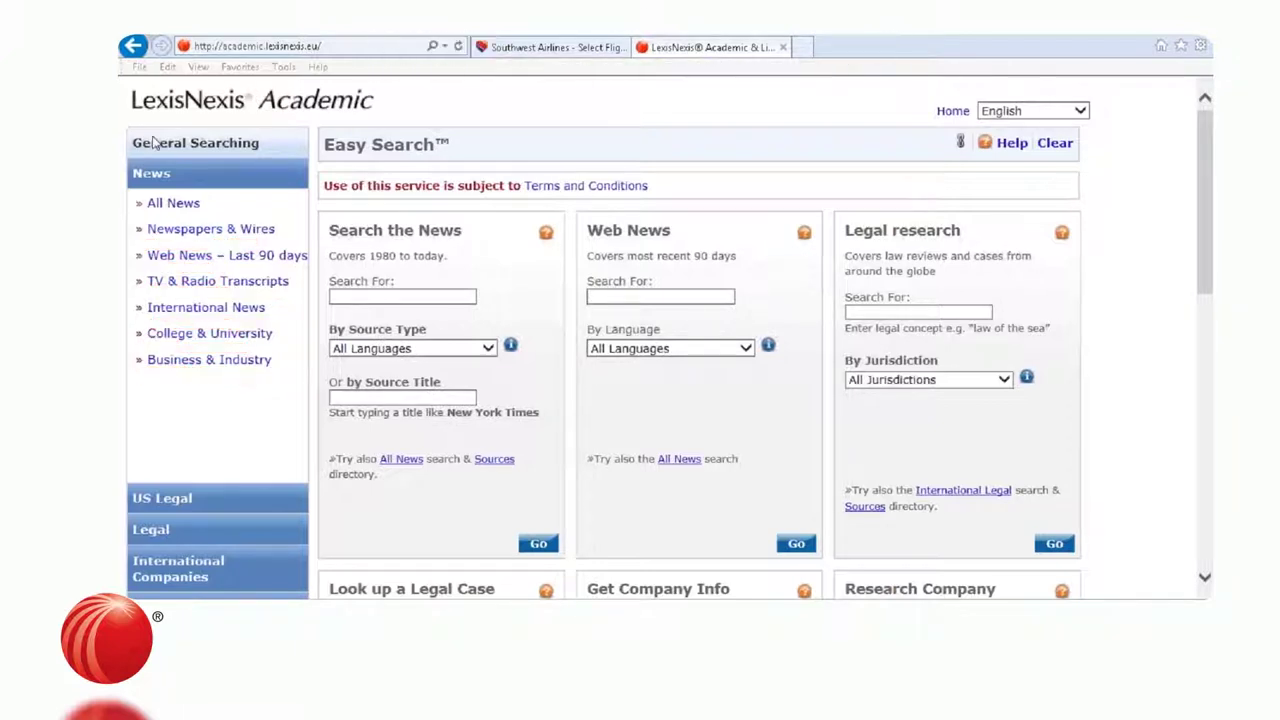
left_click(174, 204)
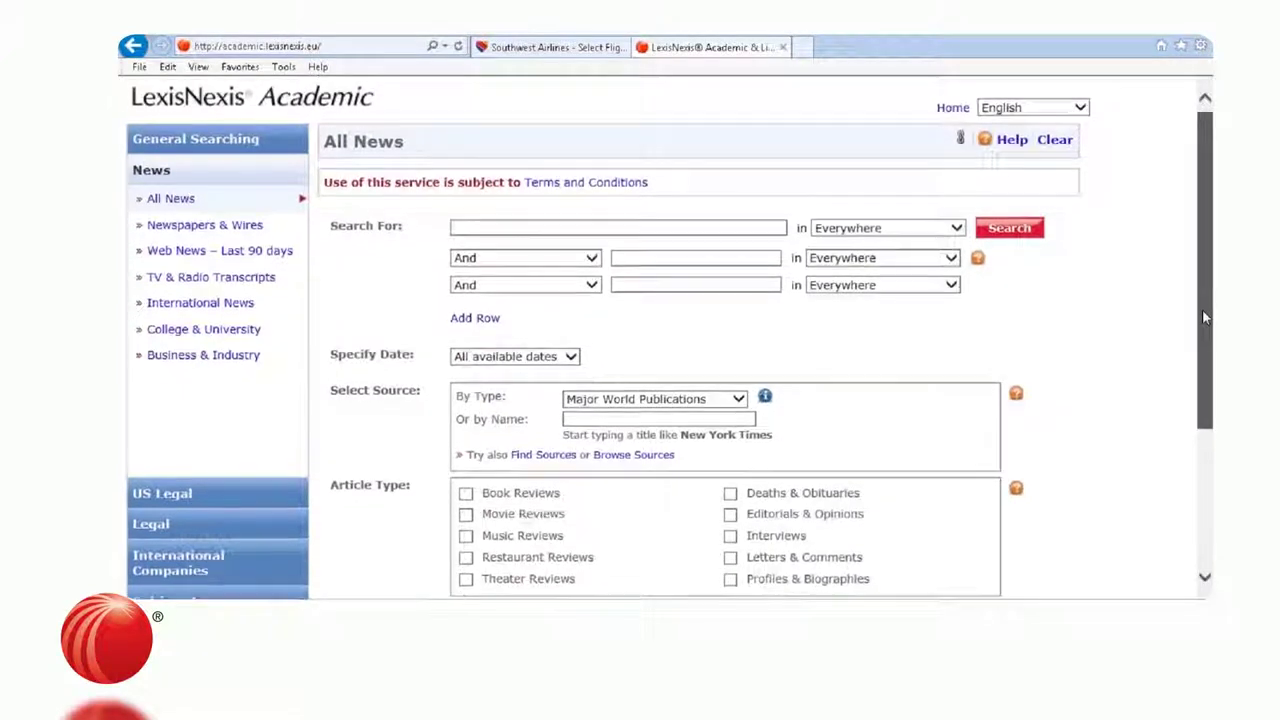
Mark the Article Type options and Select Source heading, then drop down the By Type source list.
scroll(1202, 309, "down", 1)
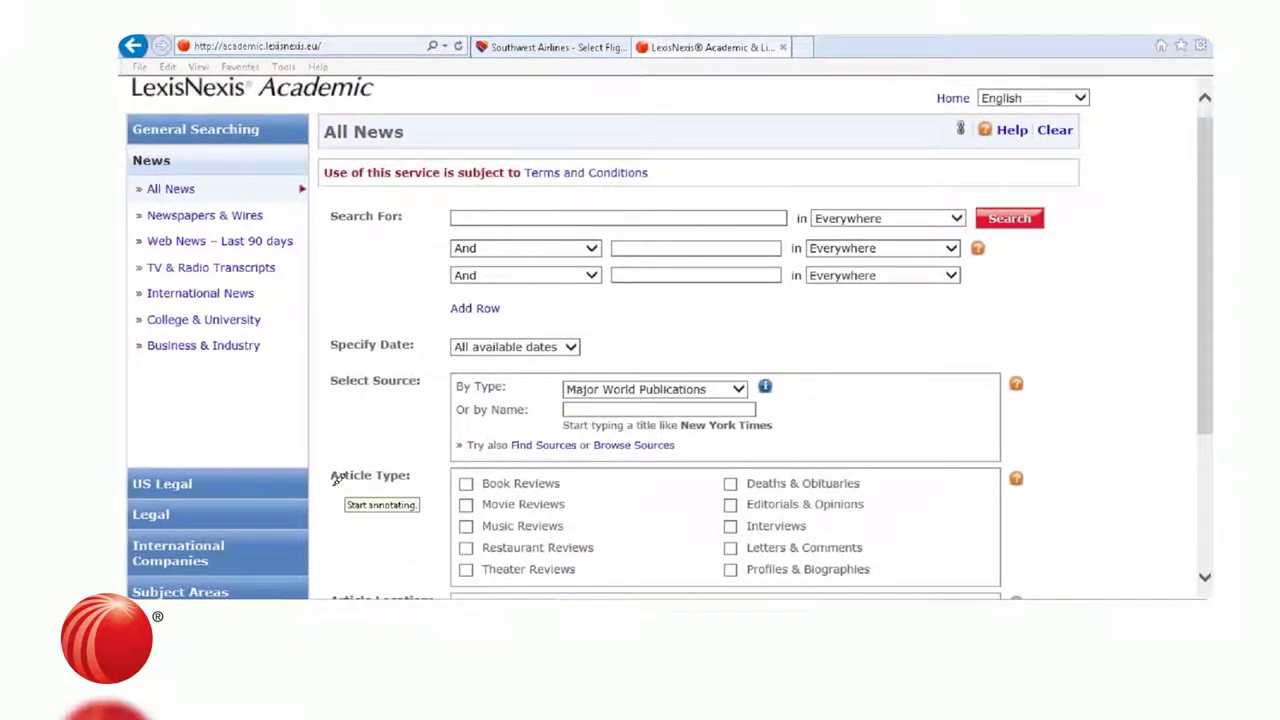
left_click_drag(331, 484, 417, 484)
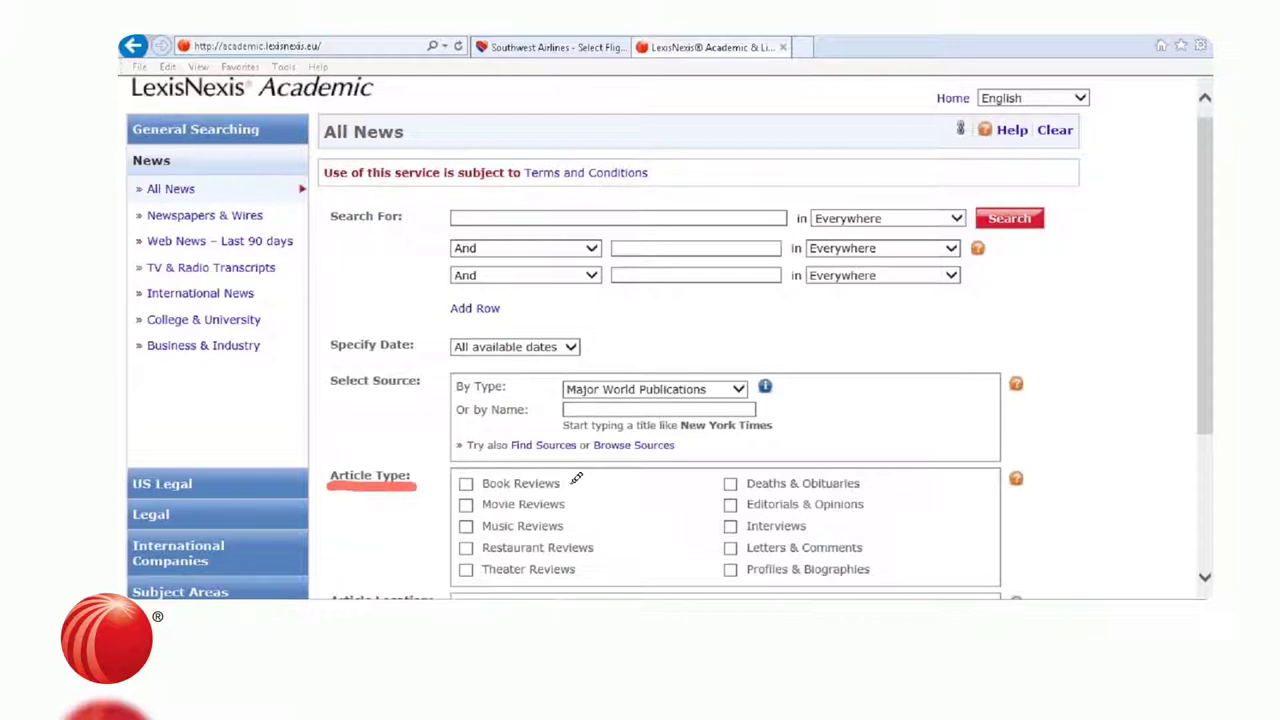
mouse_move(567, 483)
left_mouse_down()
mouse_move(586, 483)
mouse_move(588, 524)
mouse_move(606, 524)
left_mouse_up()
left_click_drag(812, 527, 840, 527)
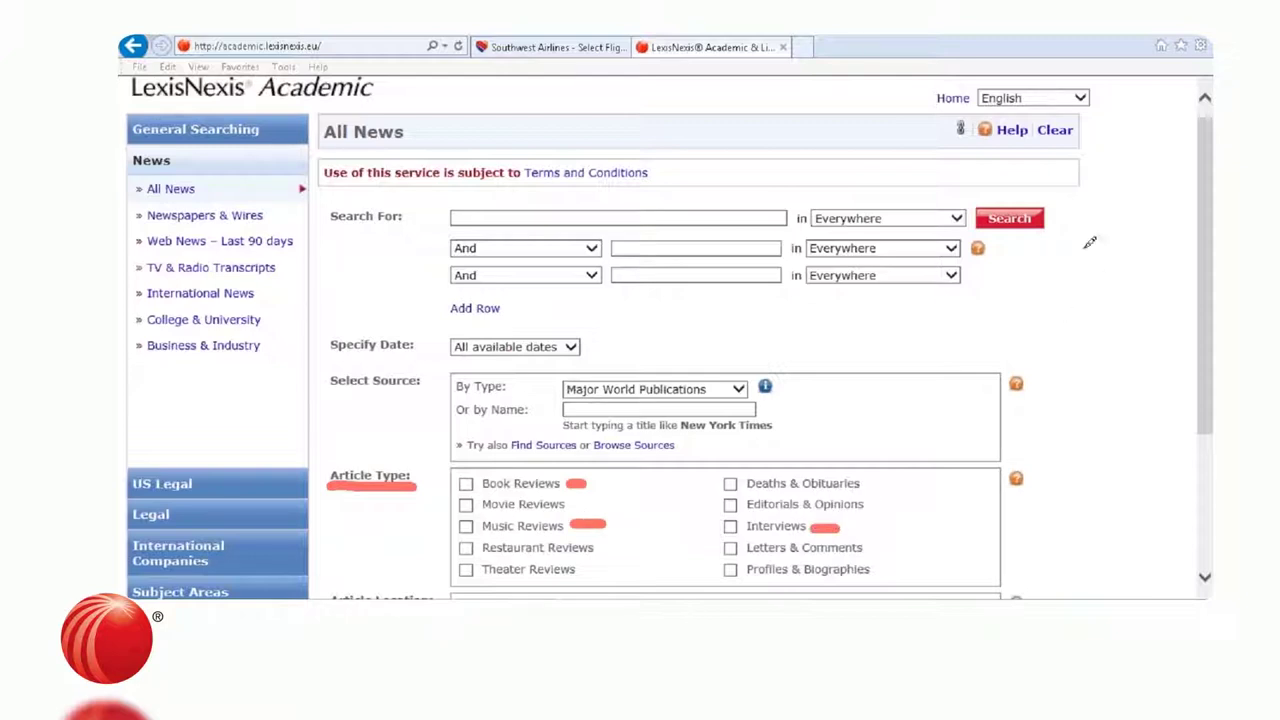
left_click_drag(333, 396, 414, 397)
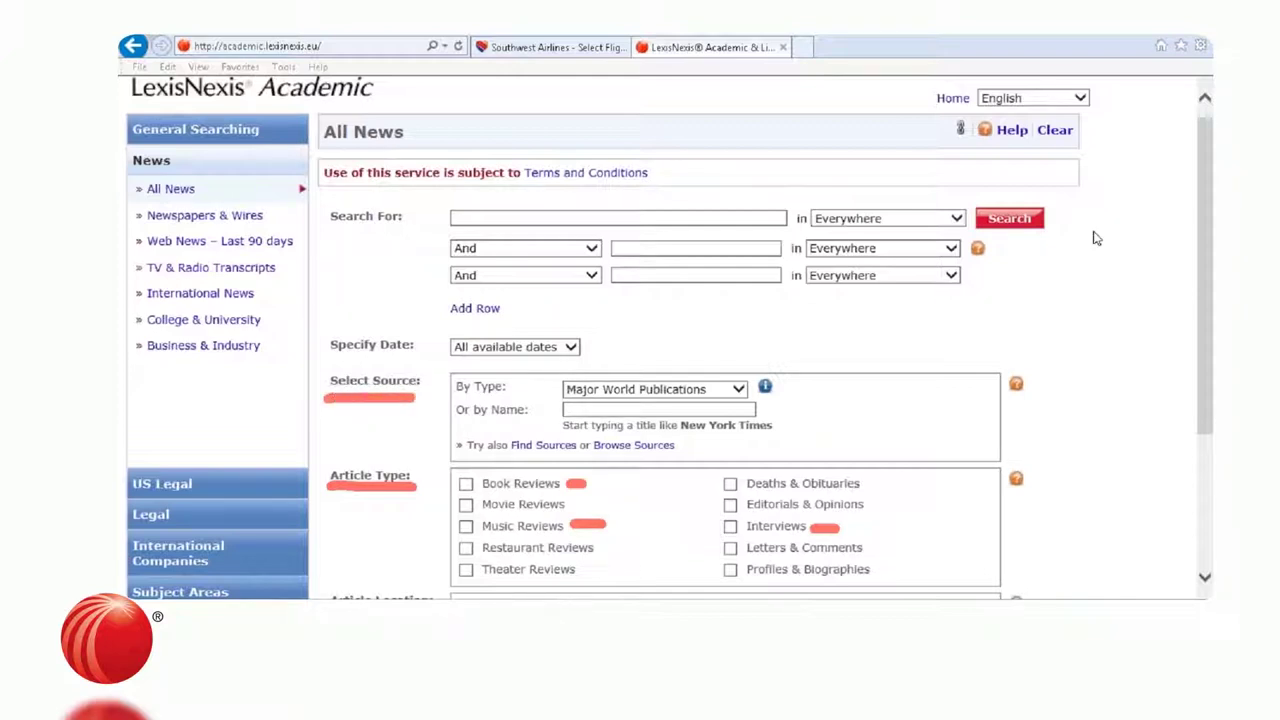
key("Escape")
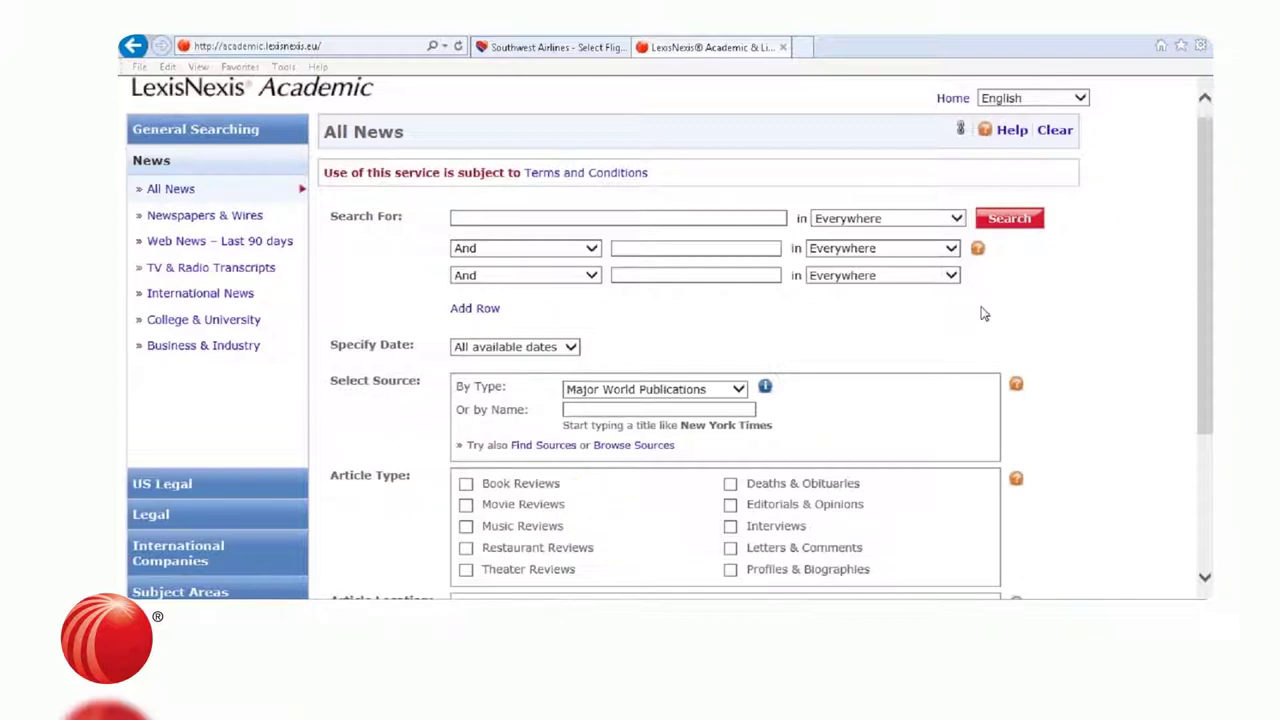
left_click(739, 390)
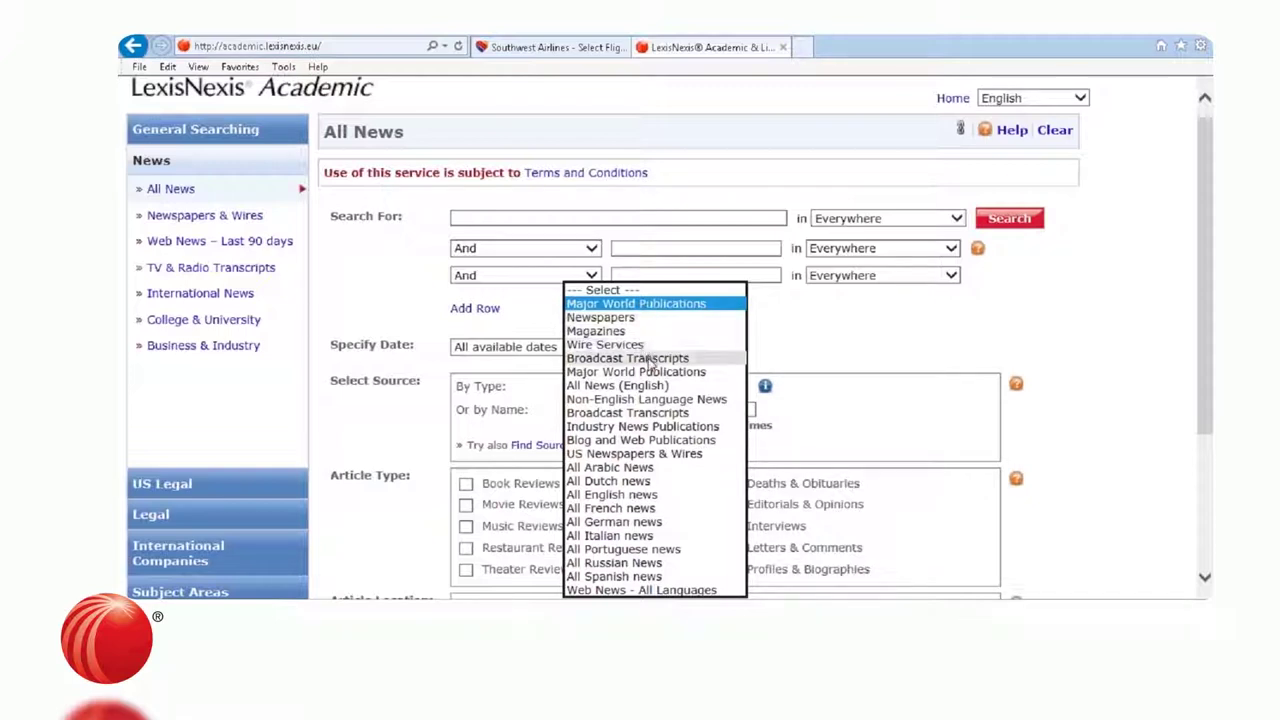
Restrict sources to All German news and search for fifa world cup, germany and brazil.
left_click(640, 522)
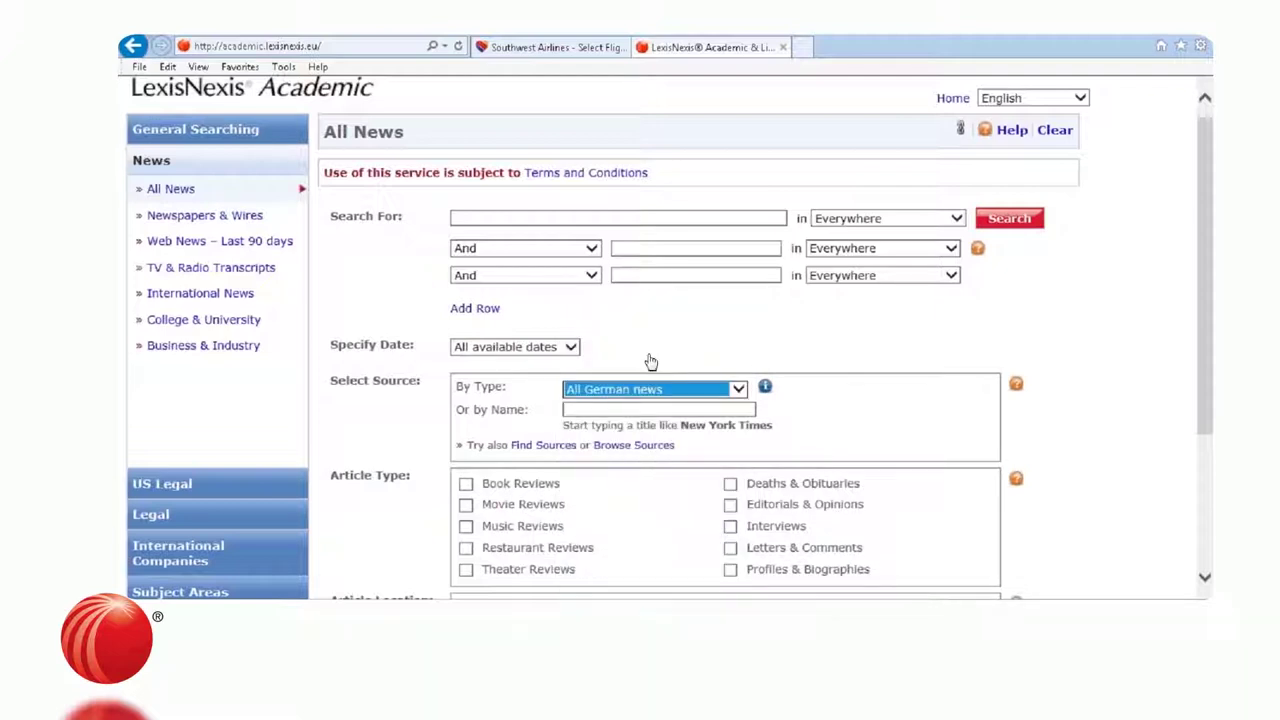
left_click(626, 223)
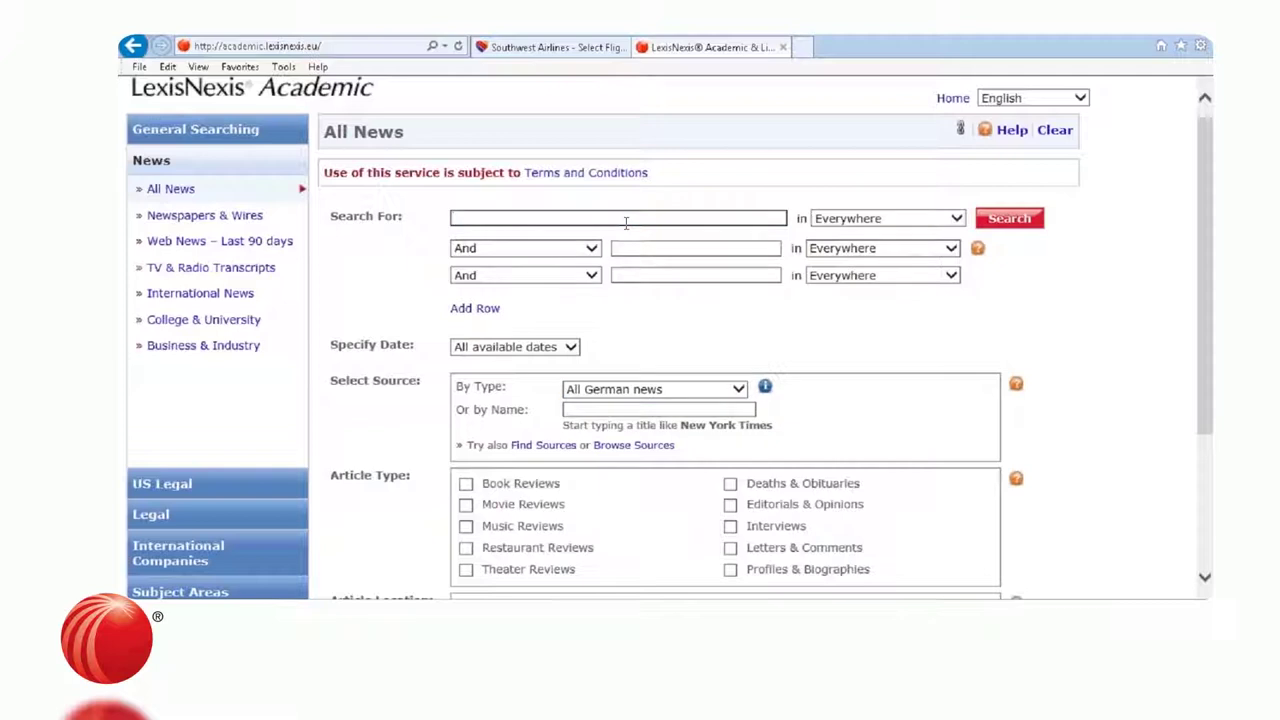
type("fif")
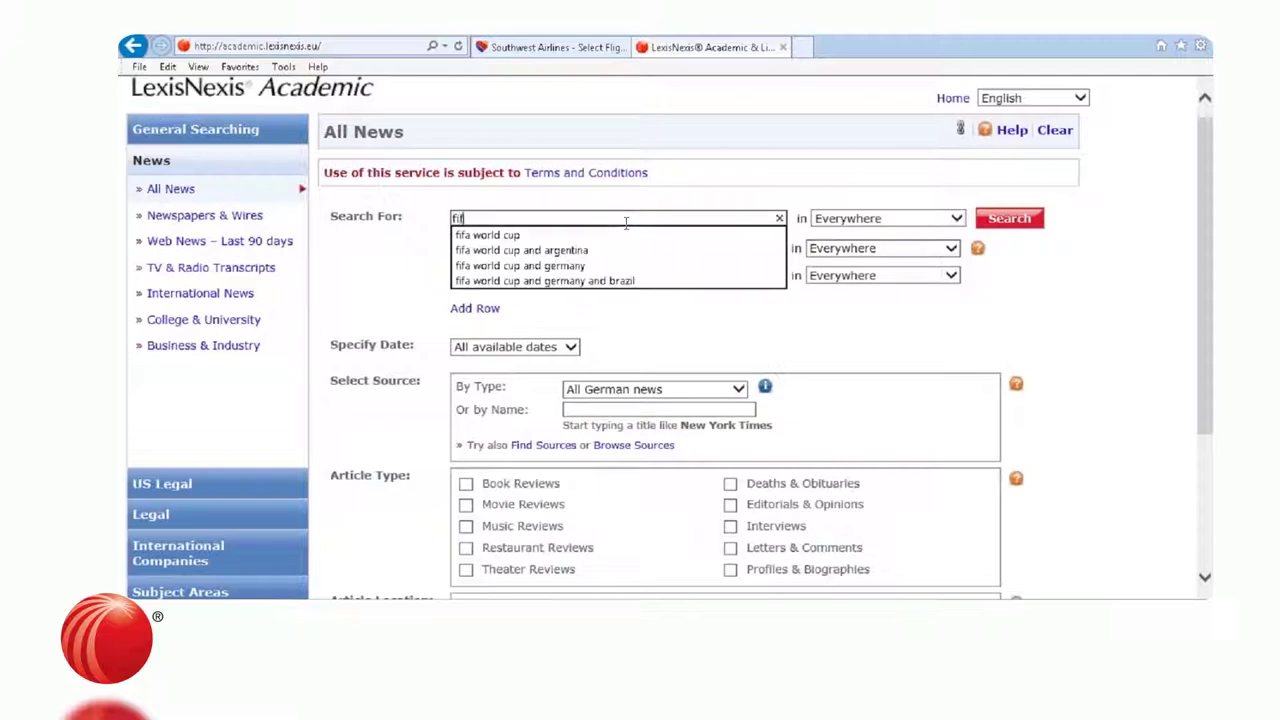
type("a world cup")
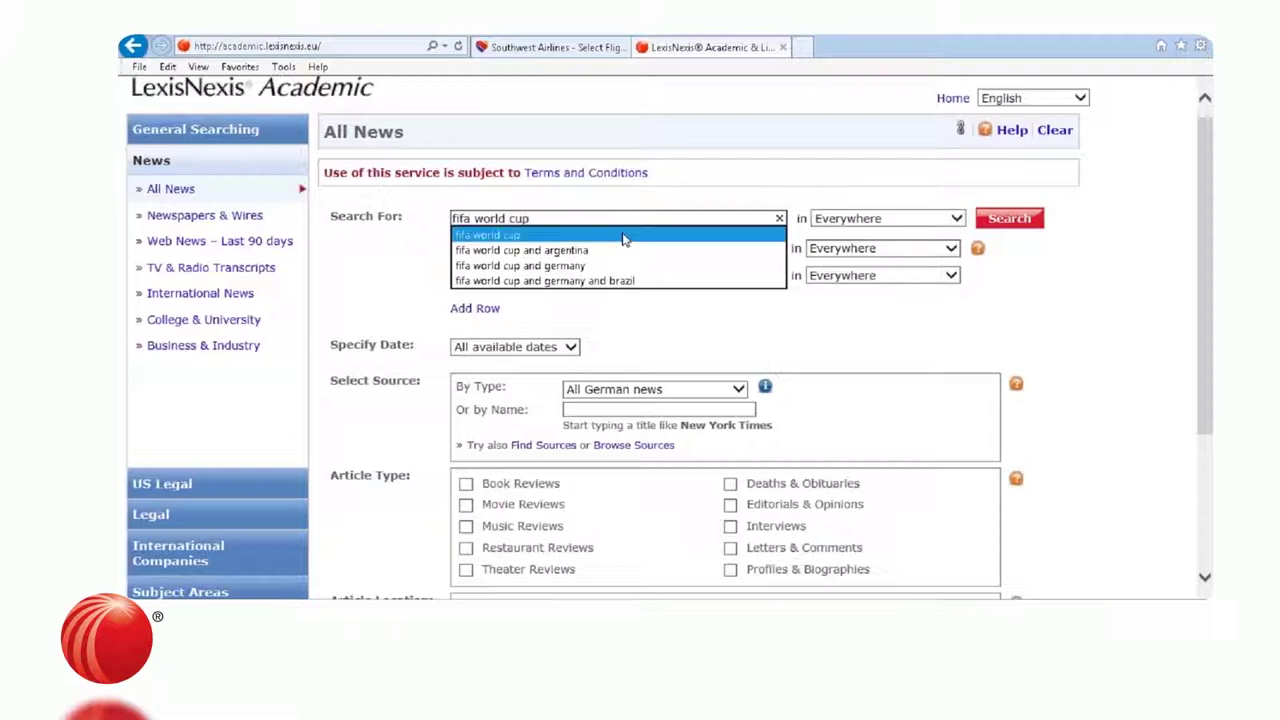
left_click(622, 241)
left_click(645, 250)
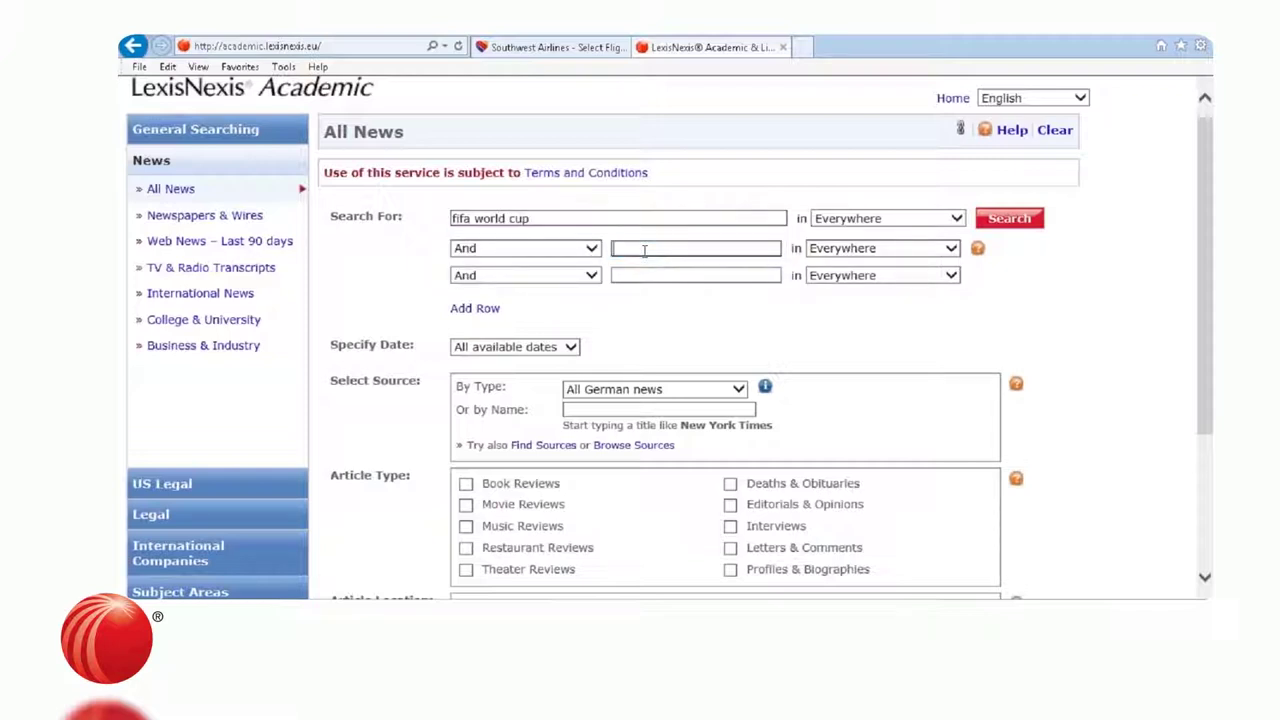
type("german")
left_click(636, 265)
left_click(634, 277)
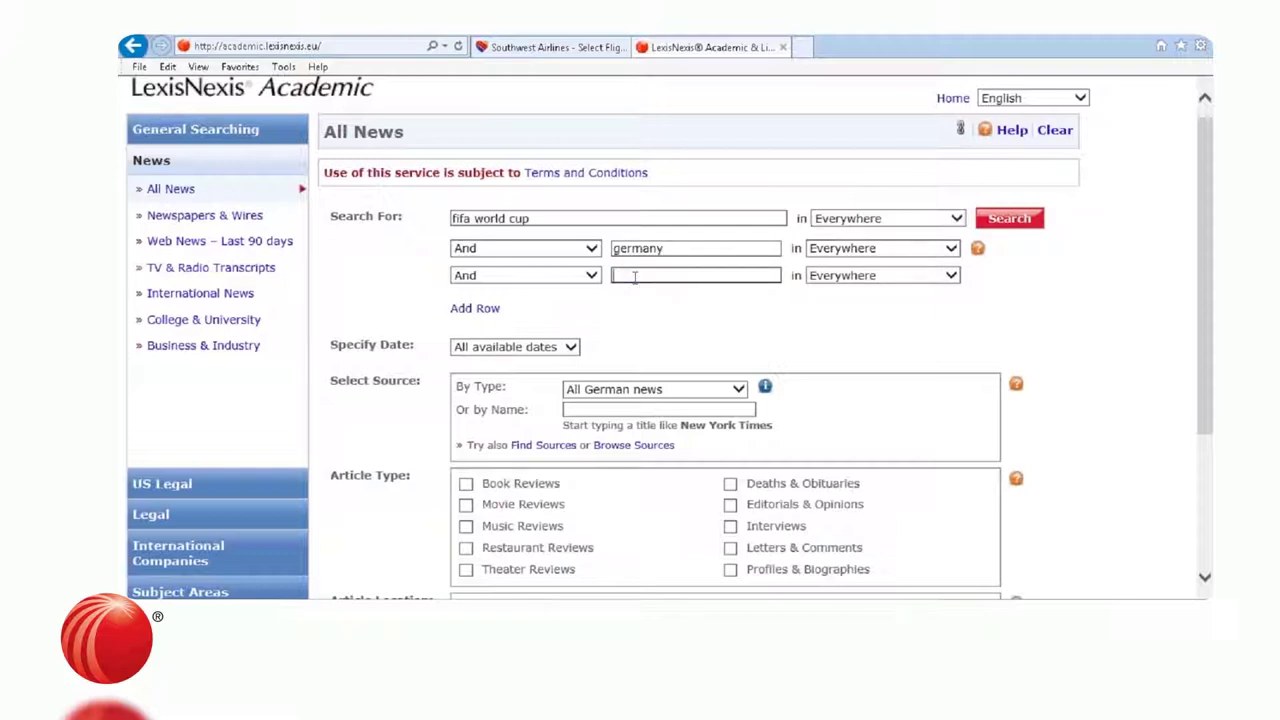
type("br")
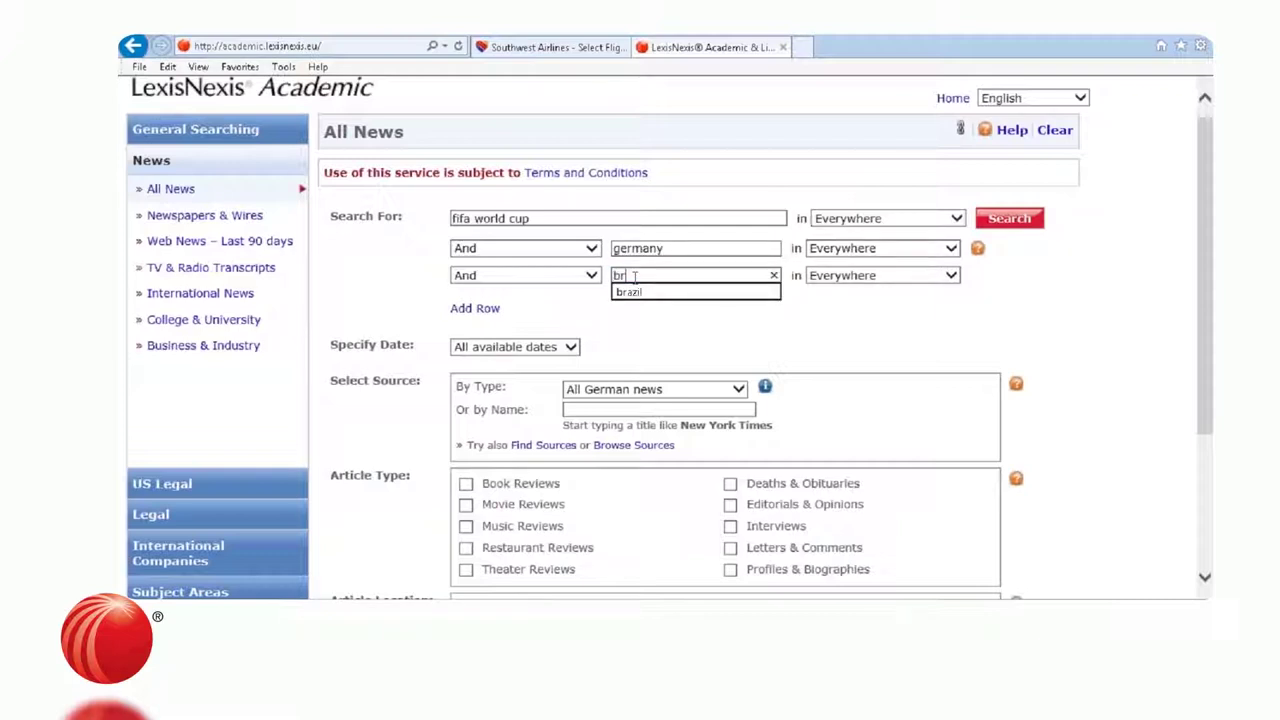
left_click(629, 291)
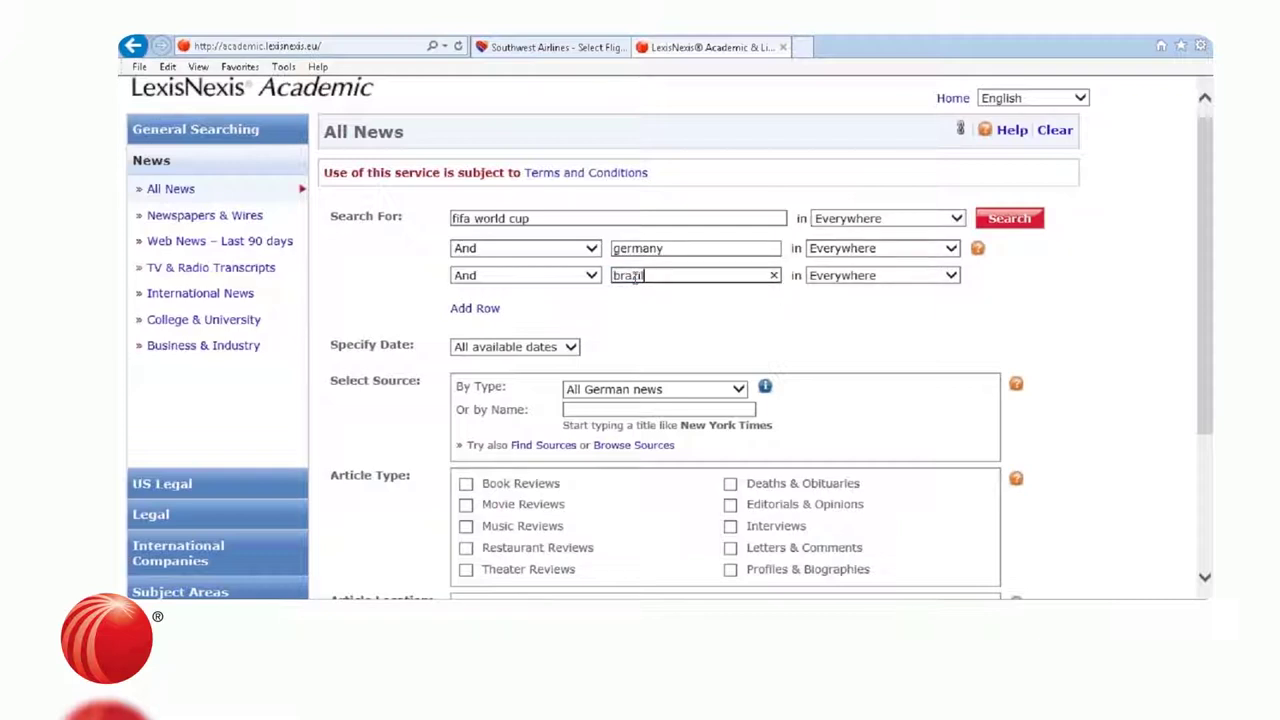
left_click(570, 348)
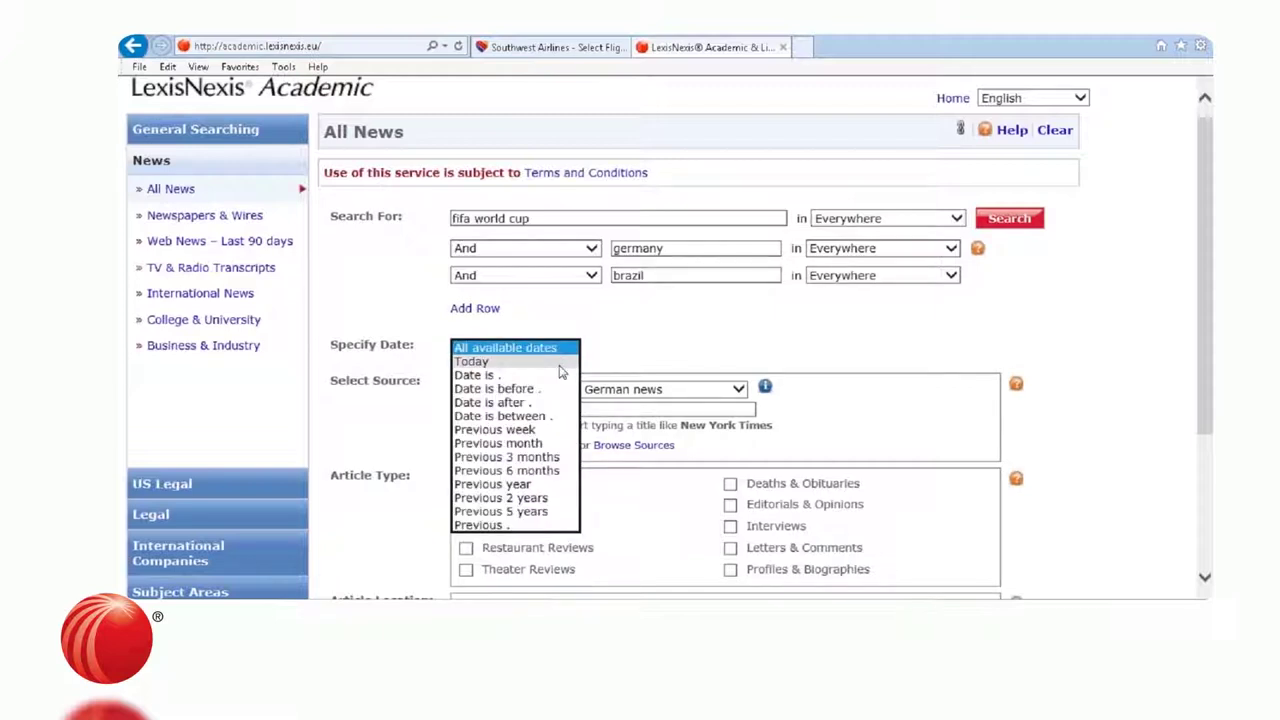
Choose 'Date is between' and set the start date to 01/03/2014.
left_click(536, 418)
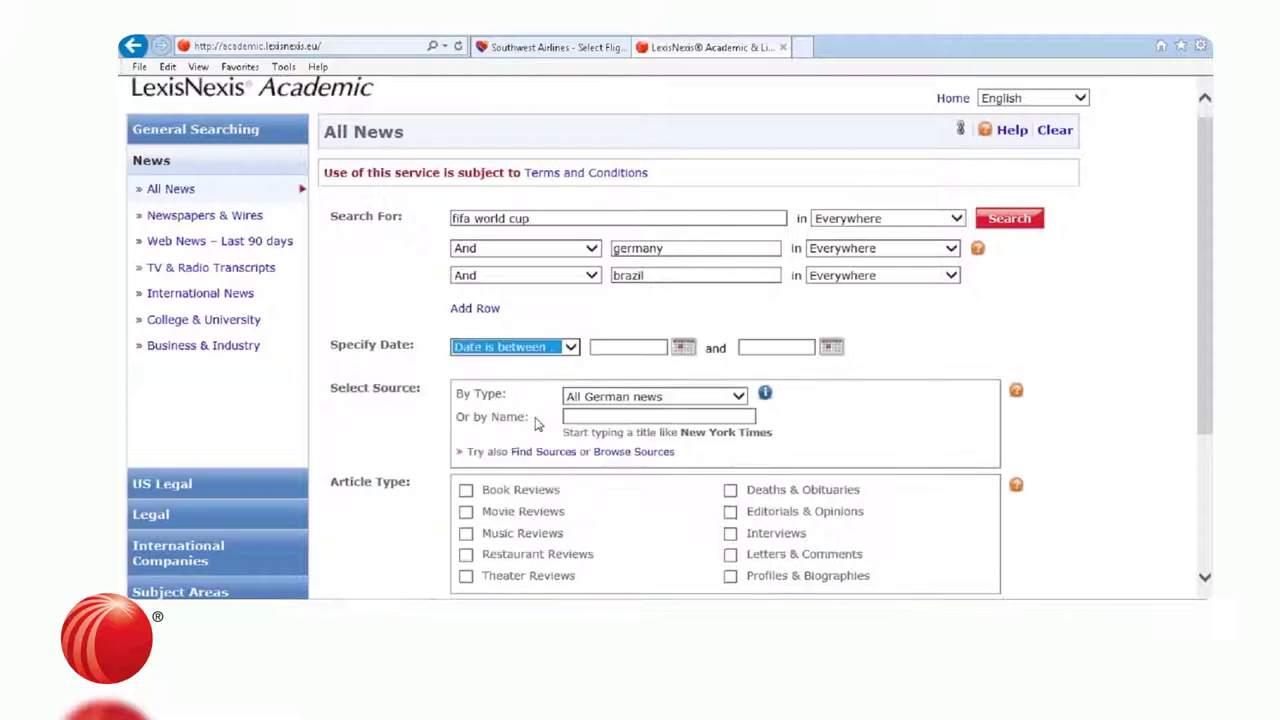
left_click(684, 350)
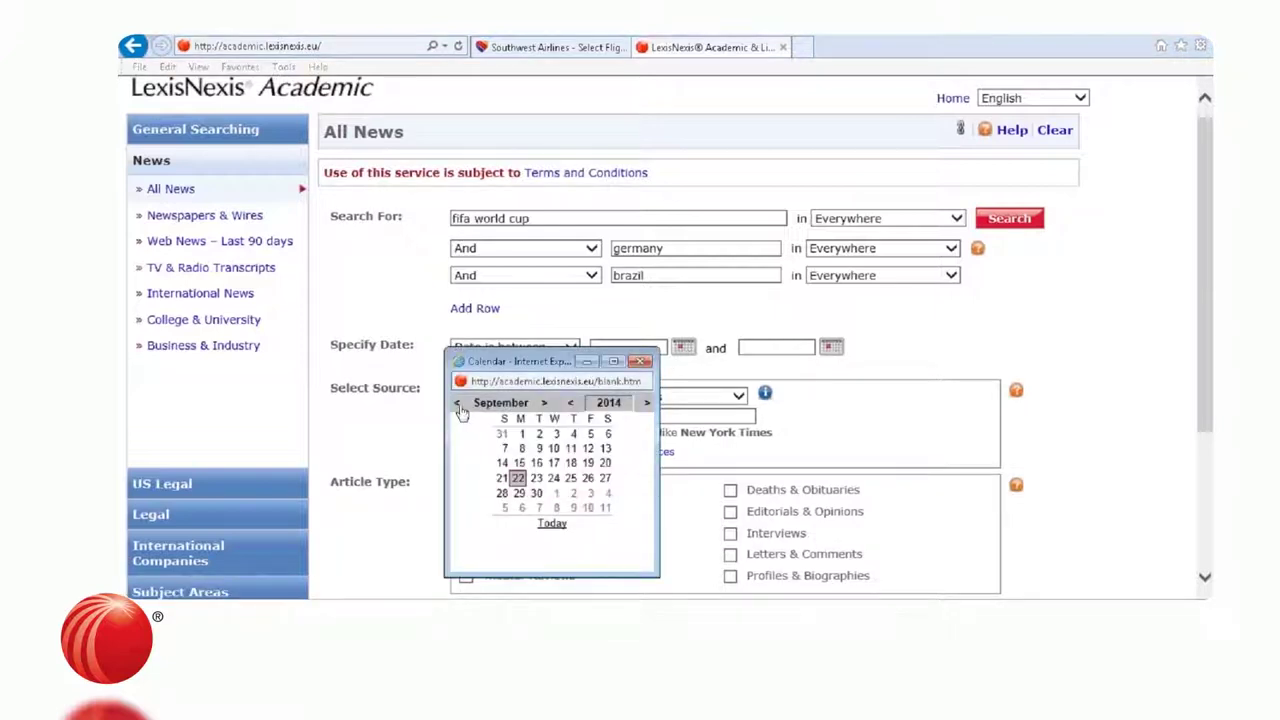
left_click(458, 404)
left_click(458, 404)
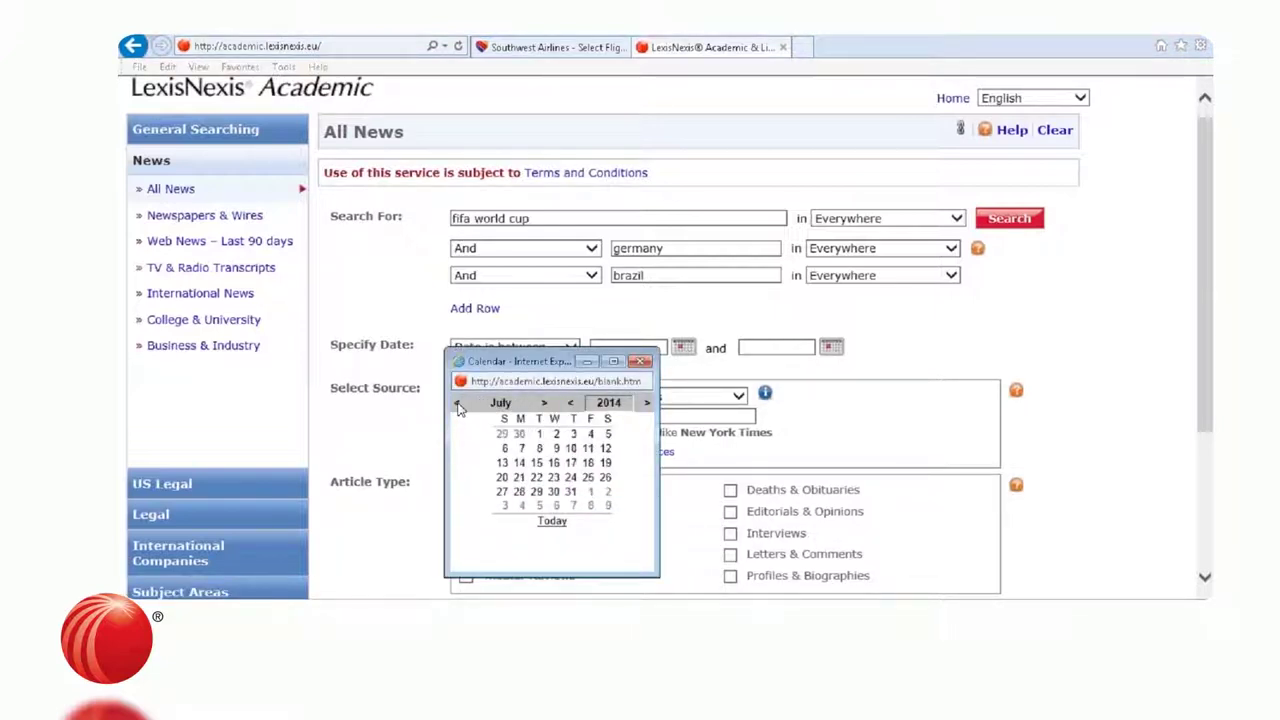
left_click(458, 404)
left_click(458, 404)
left_click(458, 404)
left_click(458, 404)
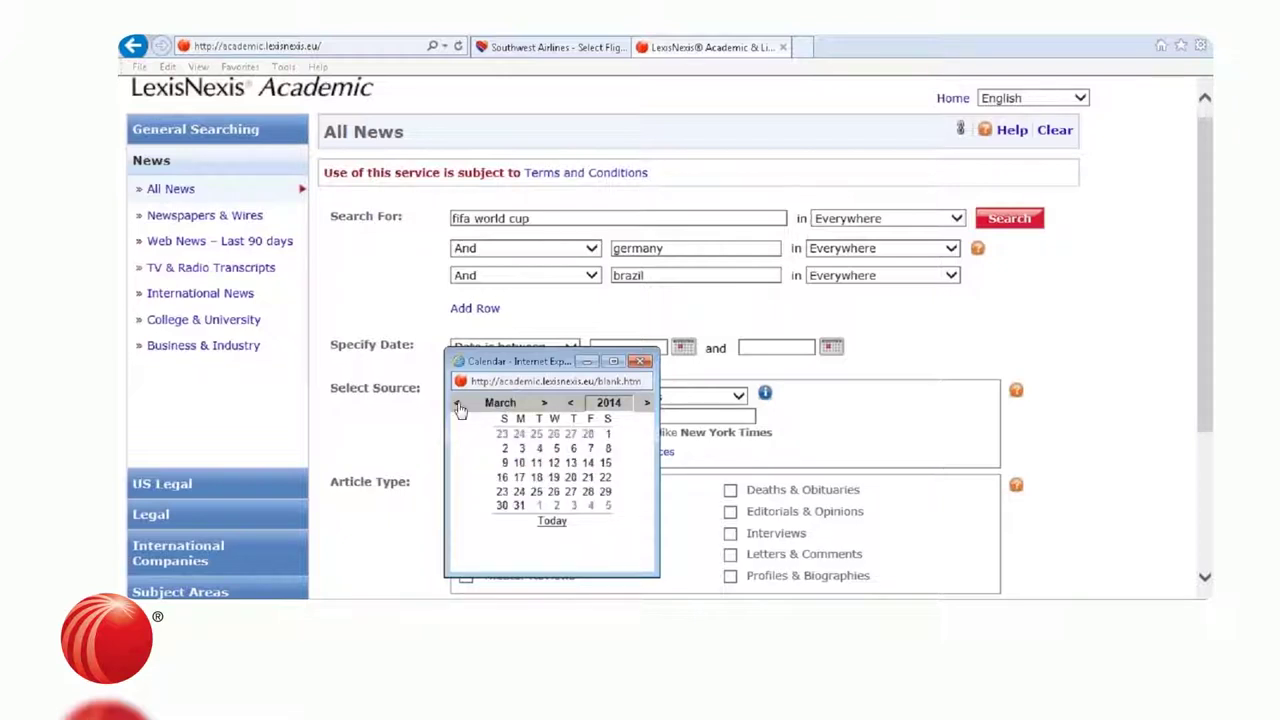
left_click(609, 437)
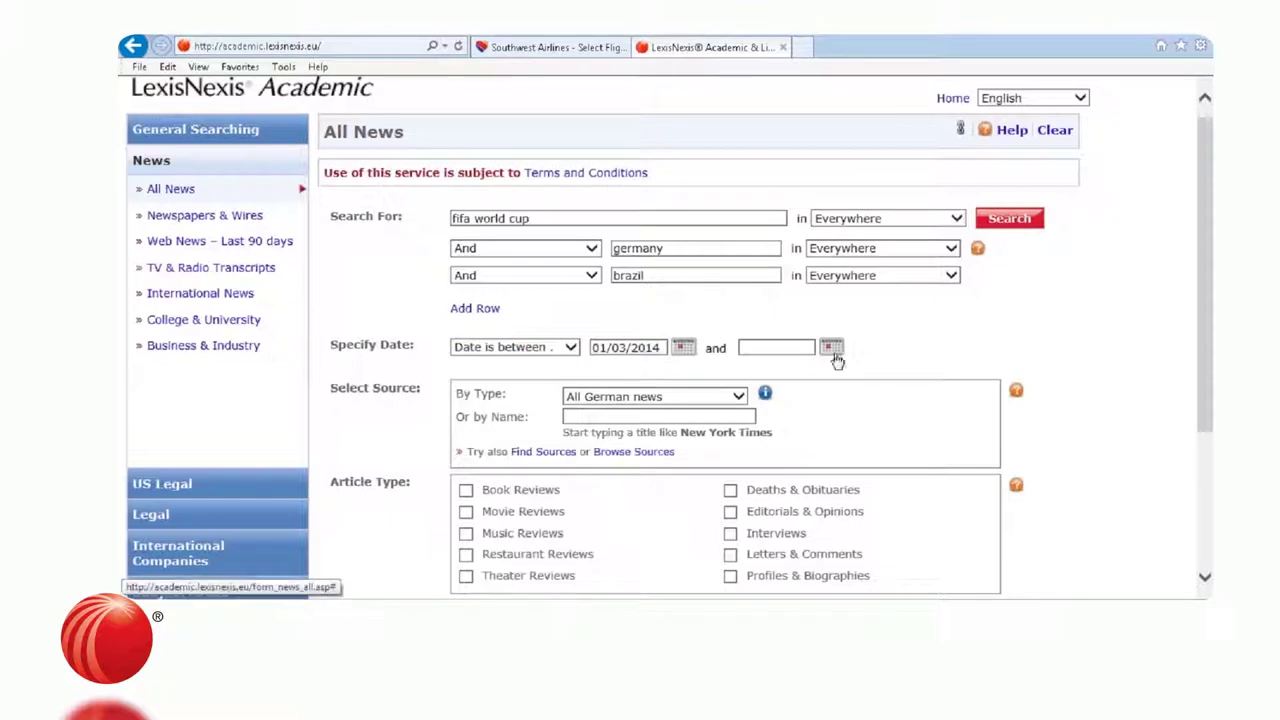
Set the end date to 31/08/2014 and run the search.
left_click(838, 352)
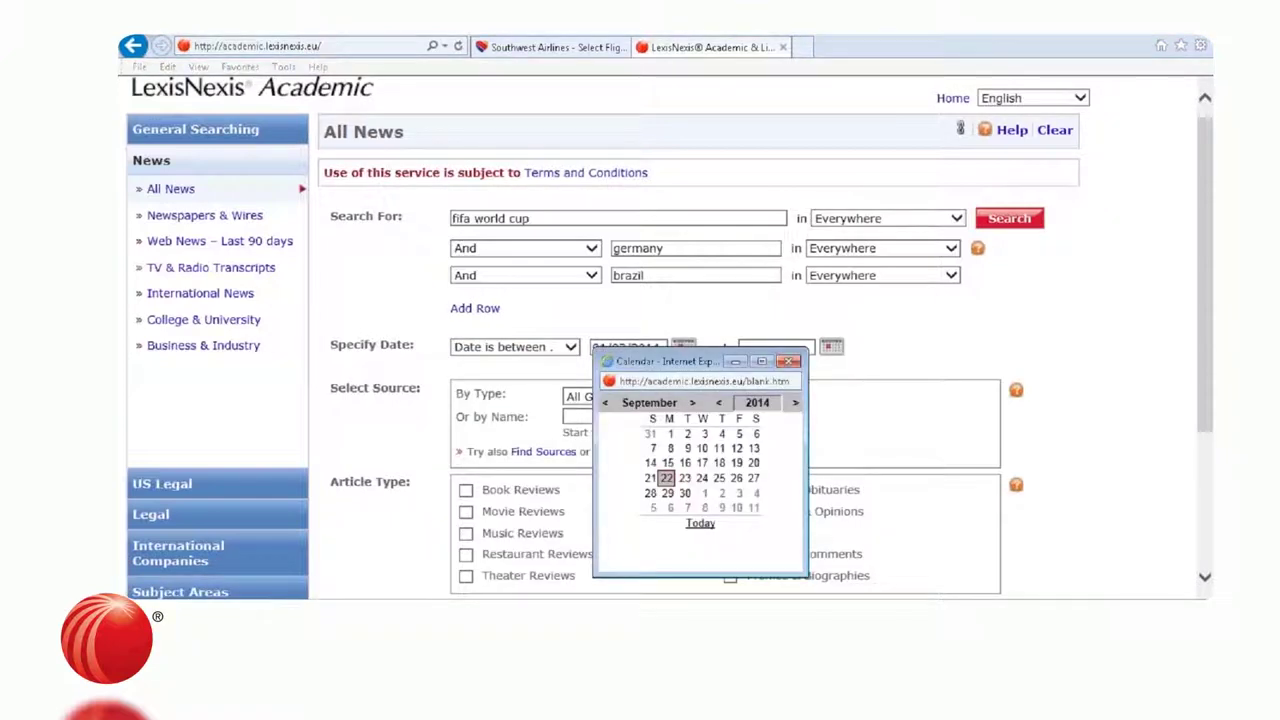
left_click(605, 405)
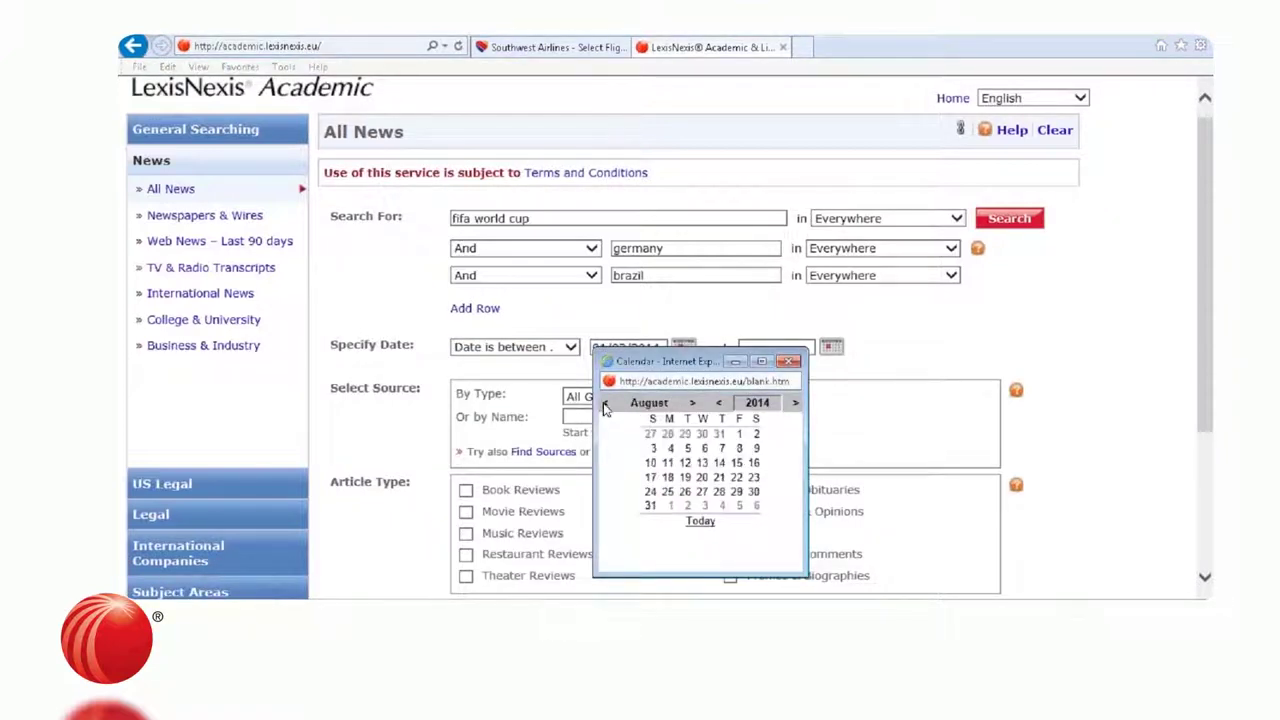
left_click(650, 508)
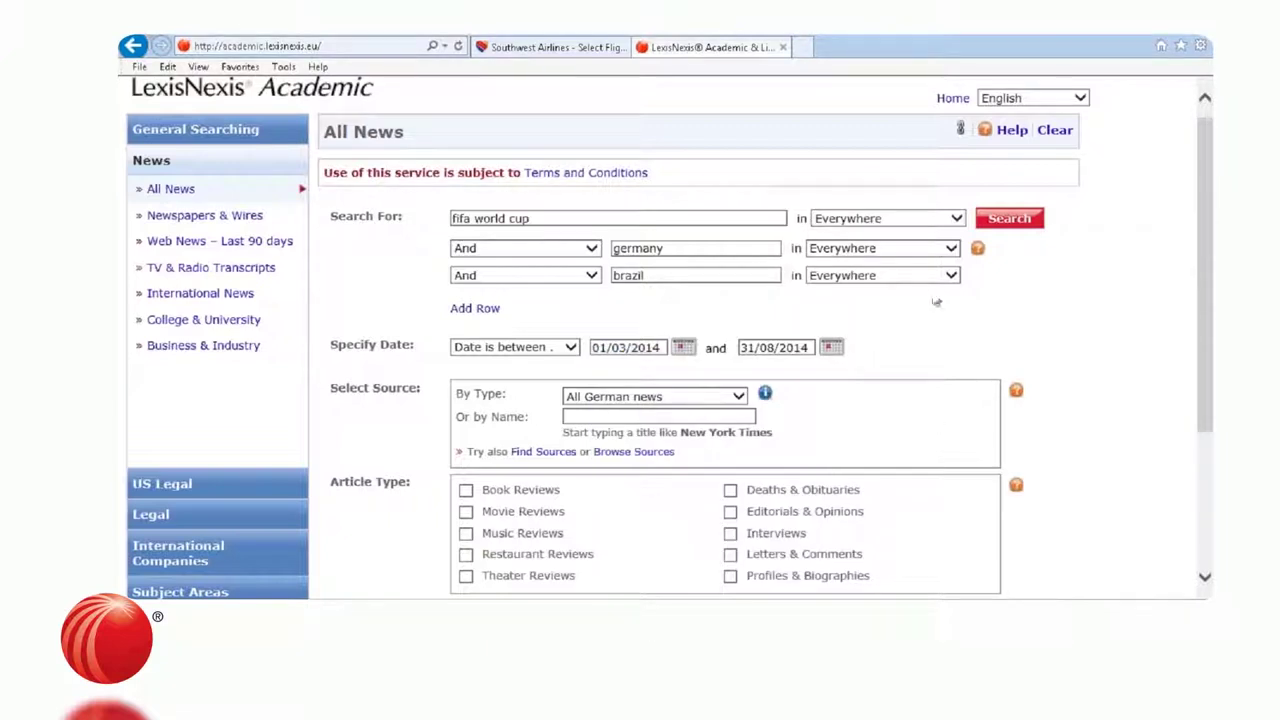
left_click(1036, 224)
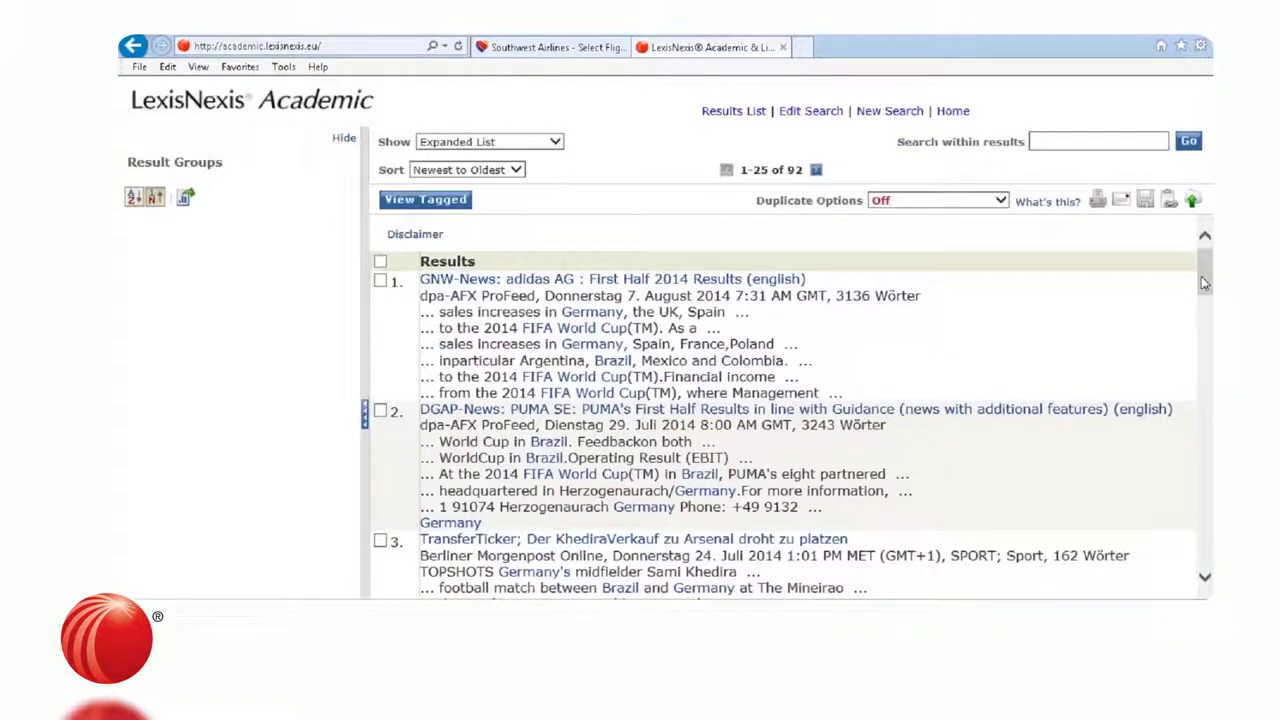
Open result 15, the Berliner Morgenpost article about Löw's happy ending.
left_click_drag(1204, 283, 1205, 432)
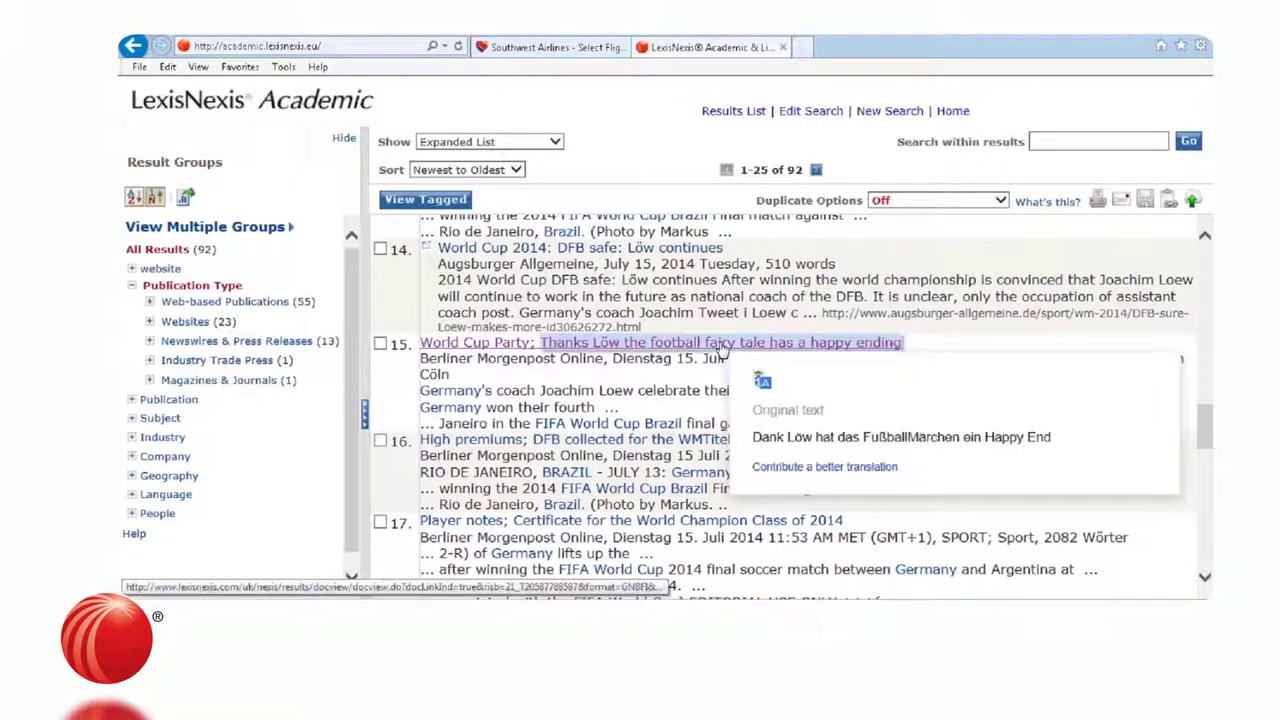
left_click(720, 342)
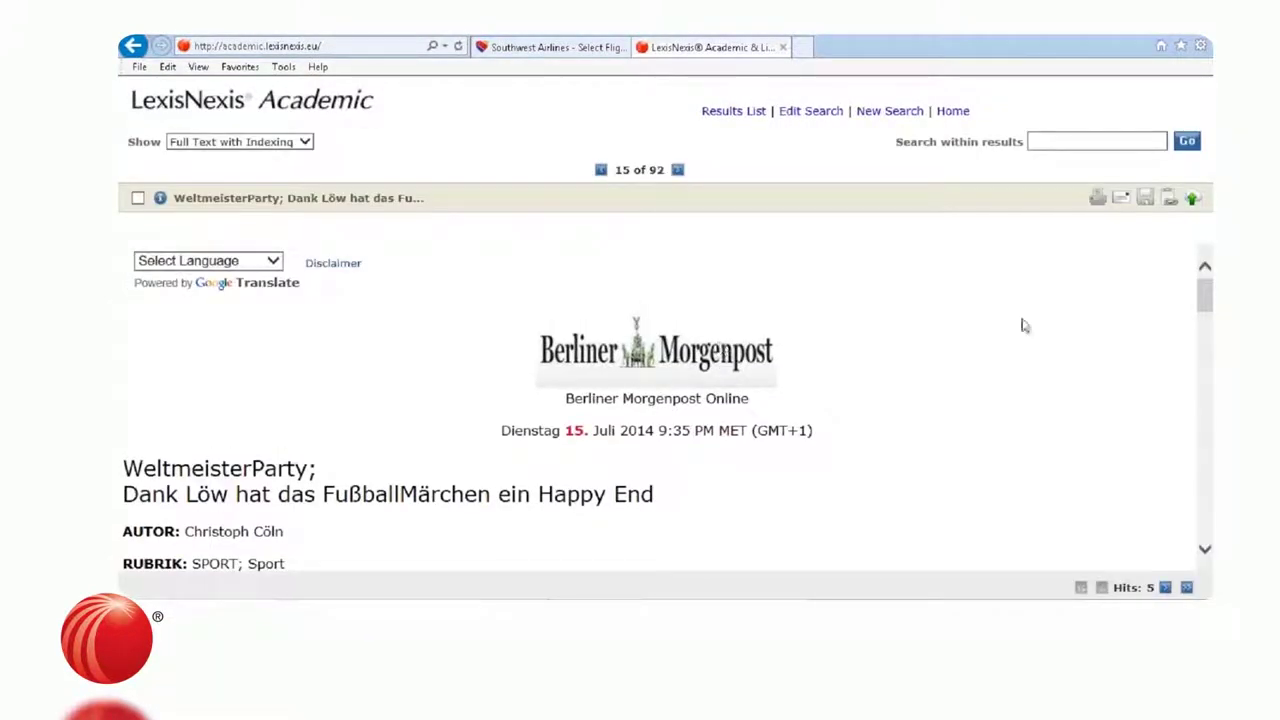
Switch the Löw article's translation back to German.
left_click(273, 262)
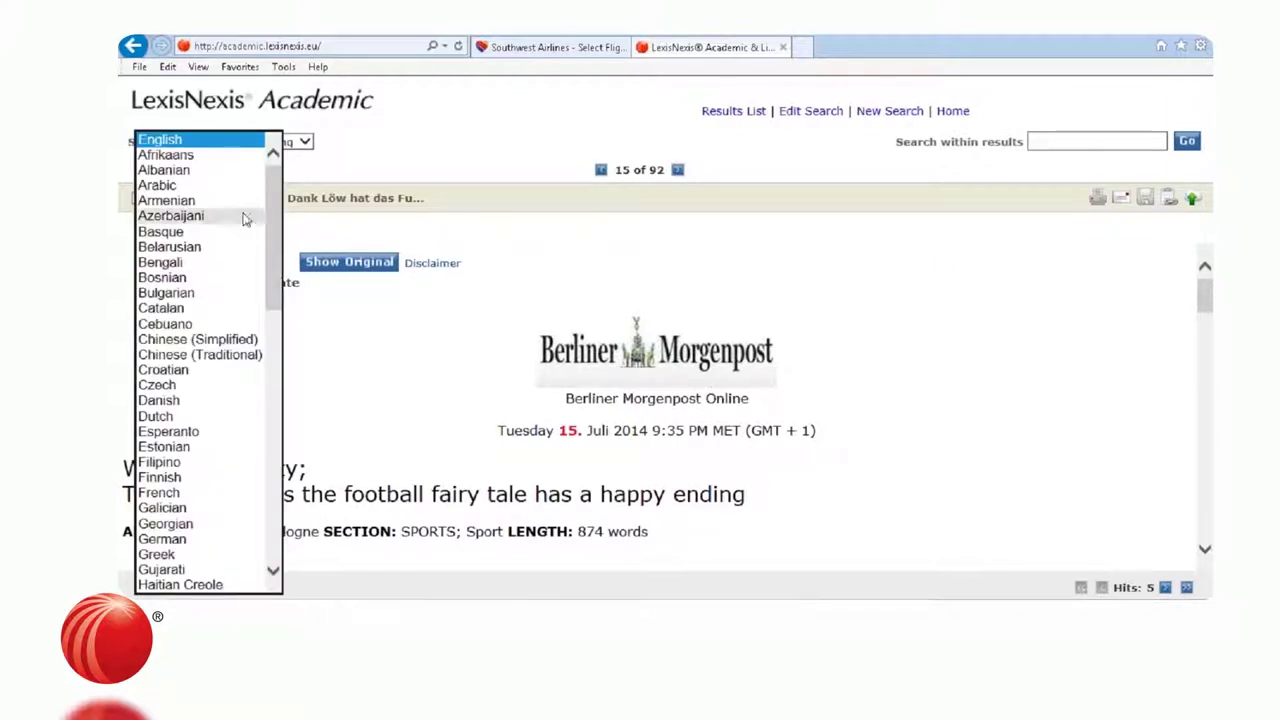
left_click(165, 539)
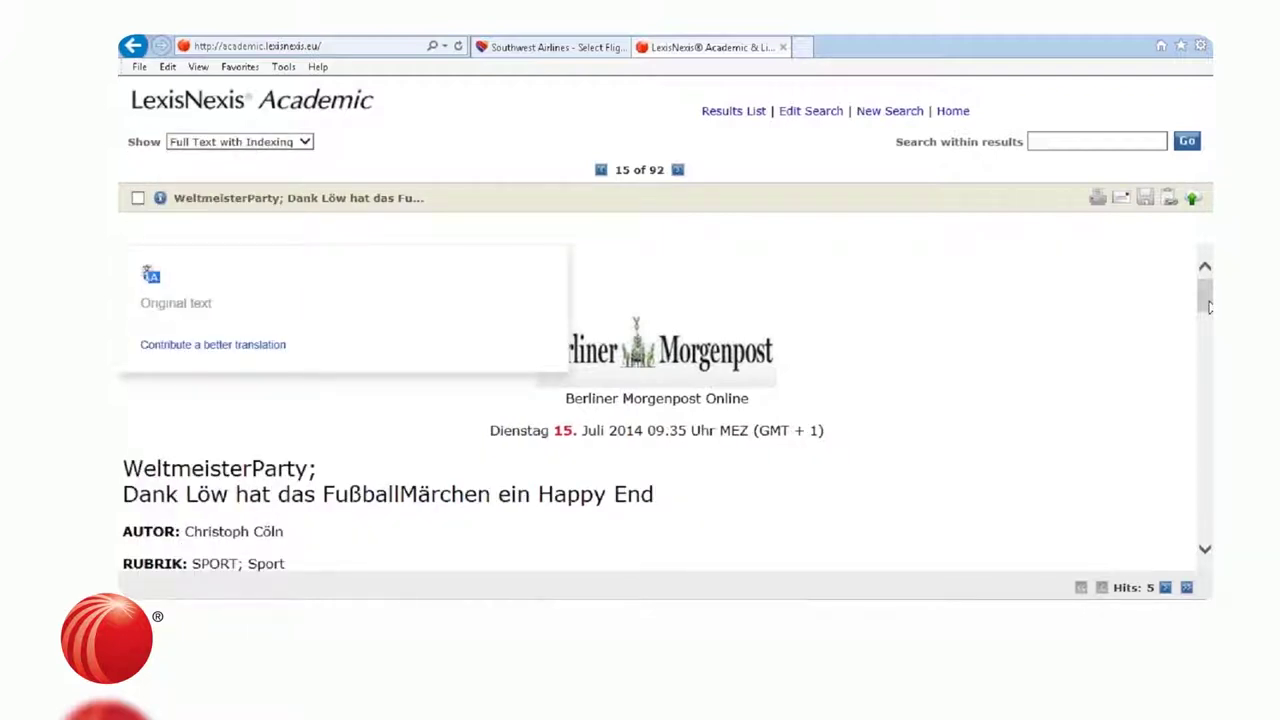
scroll(1090, 293, "down", 1)
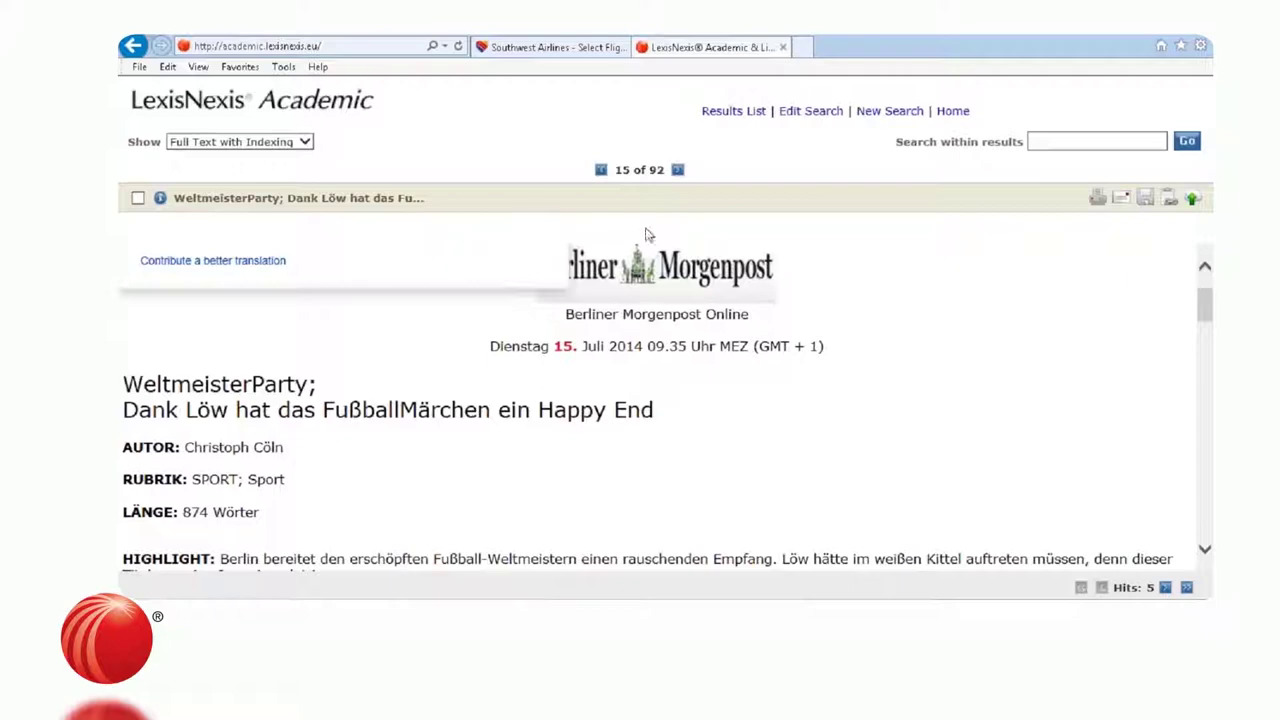
mouse_move(1205, 310)
left_mouse_down()
mouse_move(1201, 434)
mouse_move(1204, 327)
left_mouse_up()
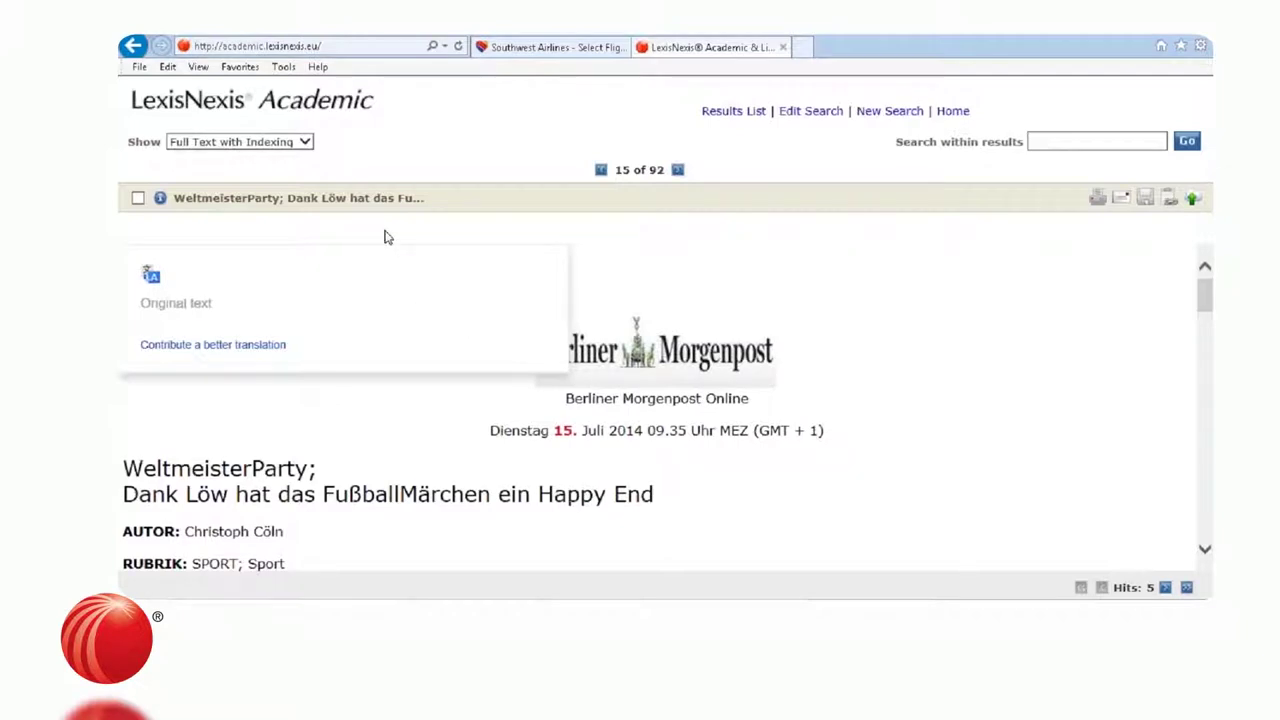
Cancel the 'Contribute a better translation' form and advance to result 16, the Hohe Prämien article.
left_click(230, 352)
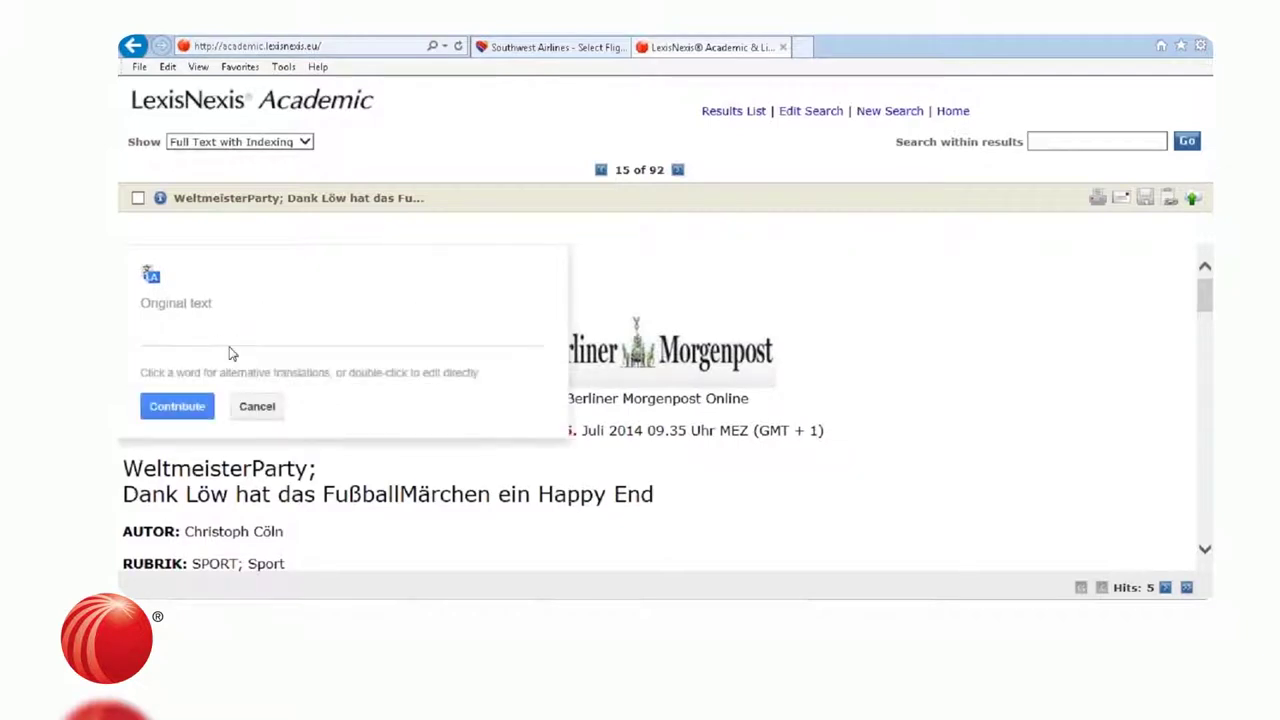
left_click(256, 408)
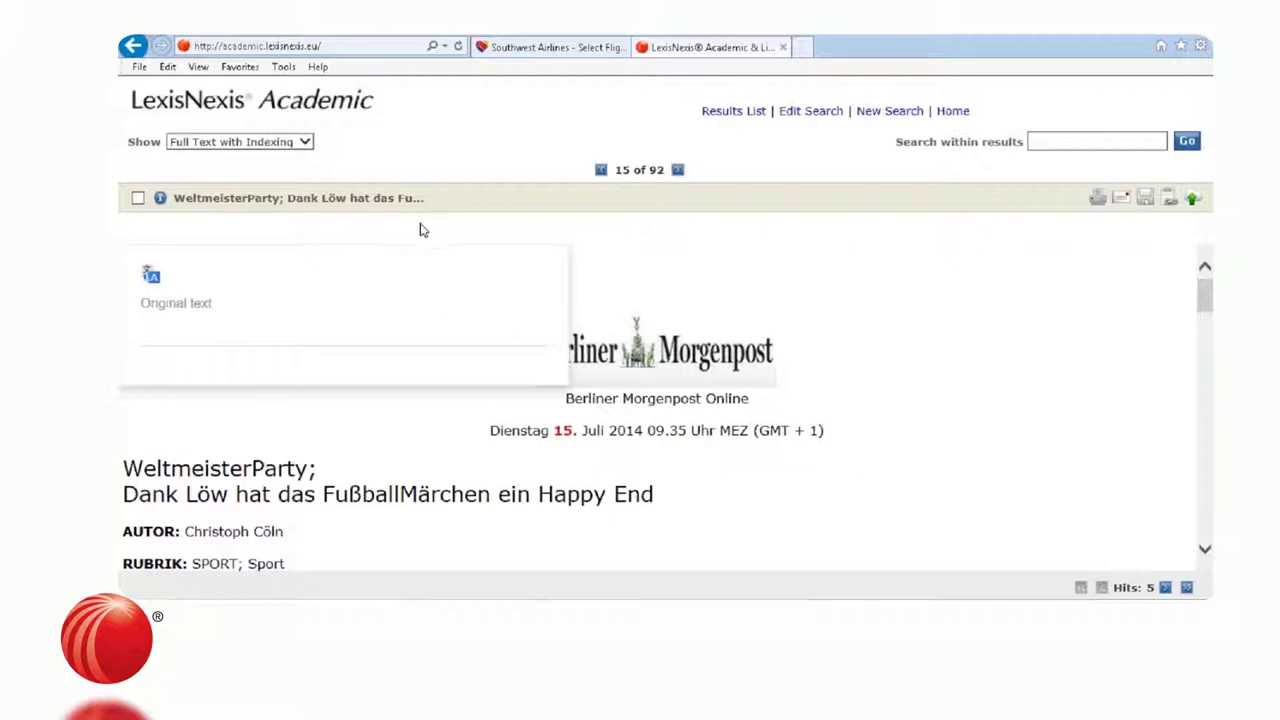
left_click(678, 172)
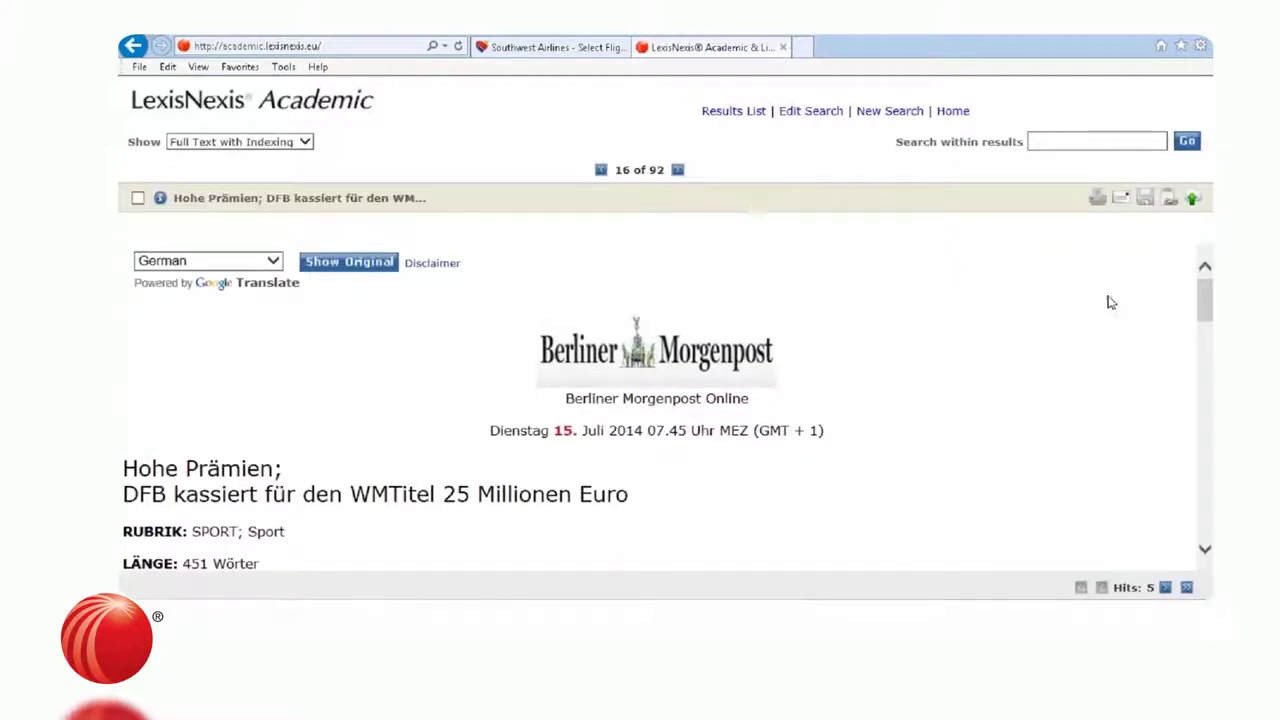
Translate the Hohe Prämien article into English.
left_click_drag(1207, 307, 1177, 370)
scroll(1177, 370, "down", 3)
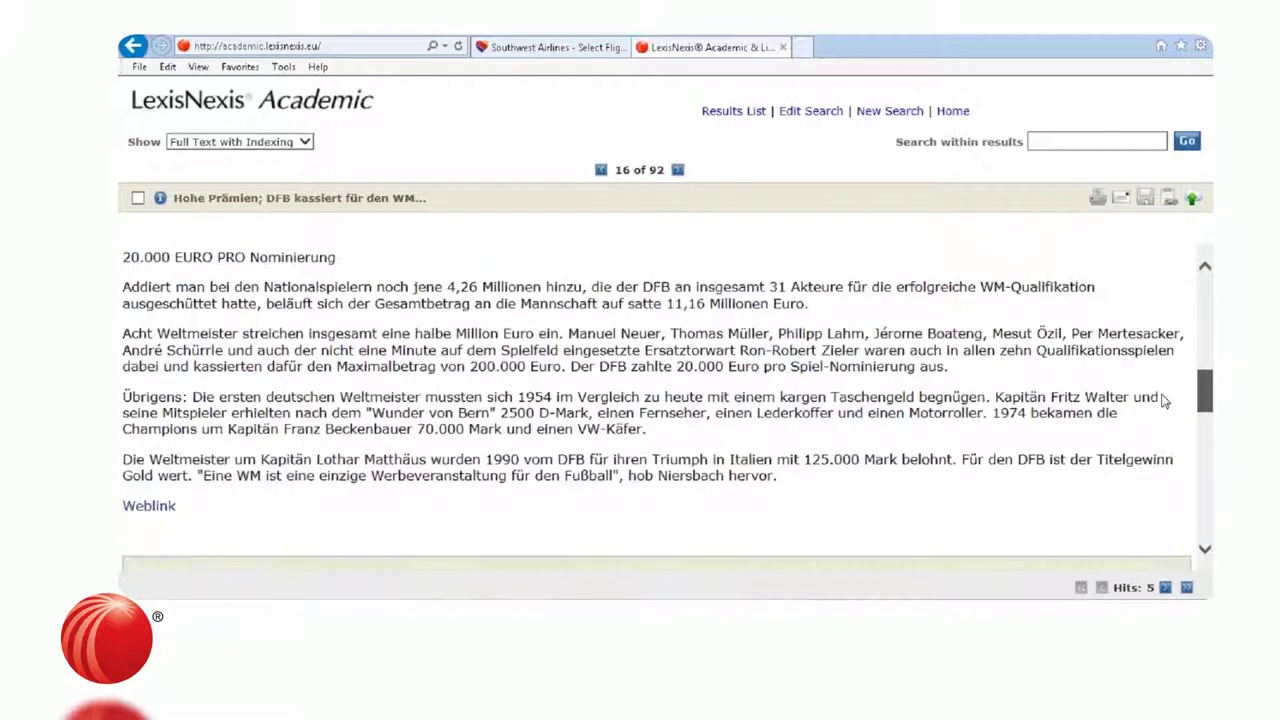
scroll(1184, 338, "up", 1)
scroll(1184, 338, "up", 5)
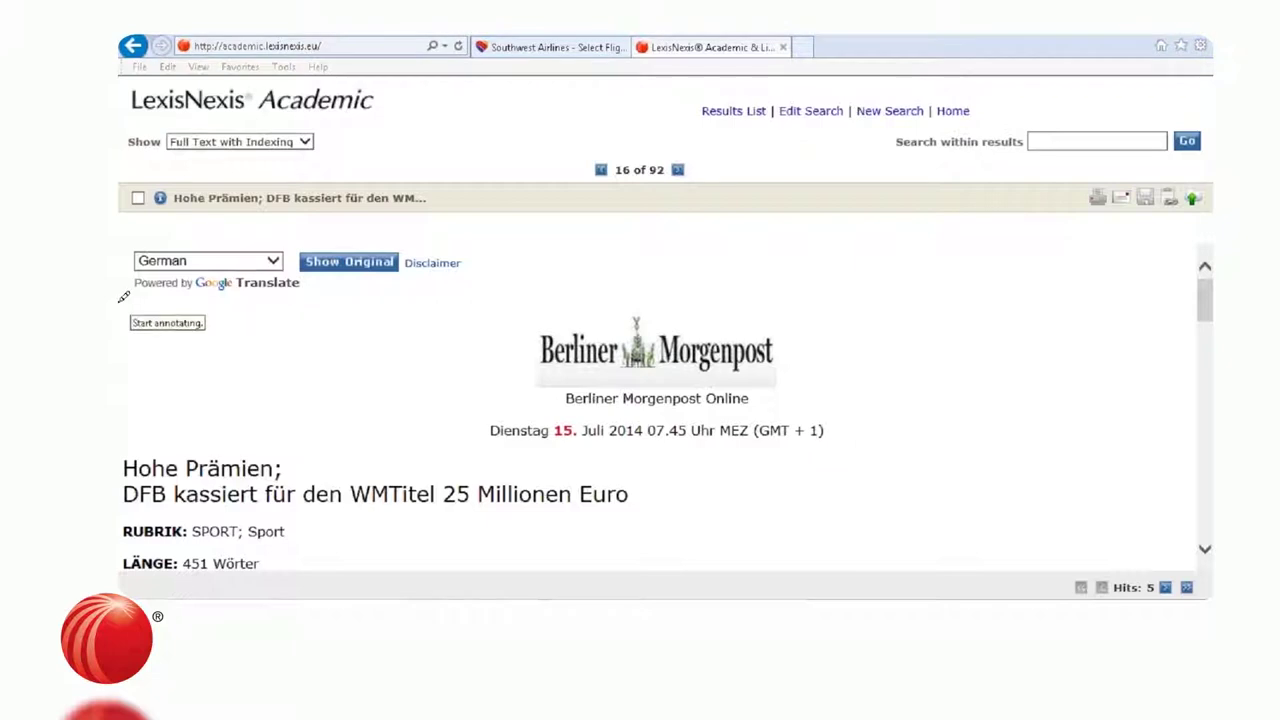
left_click_drag(128, 298, 302, 300)
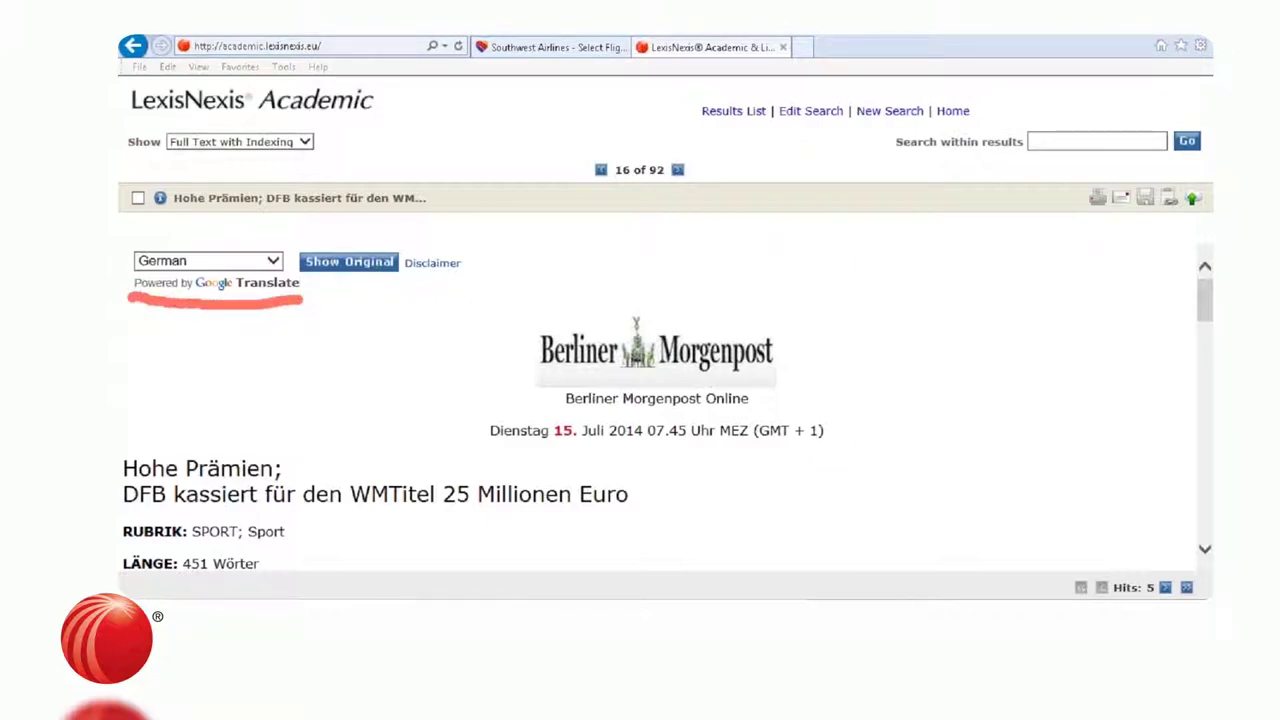
left_click(273, 262)
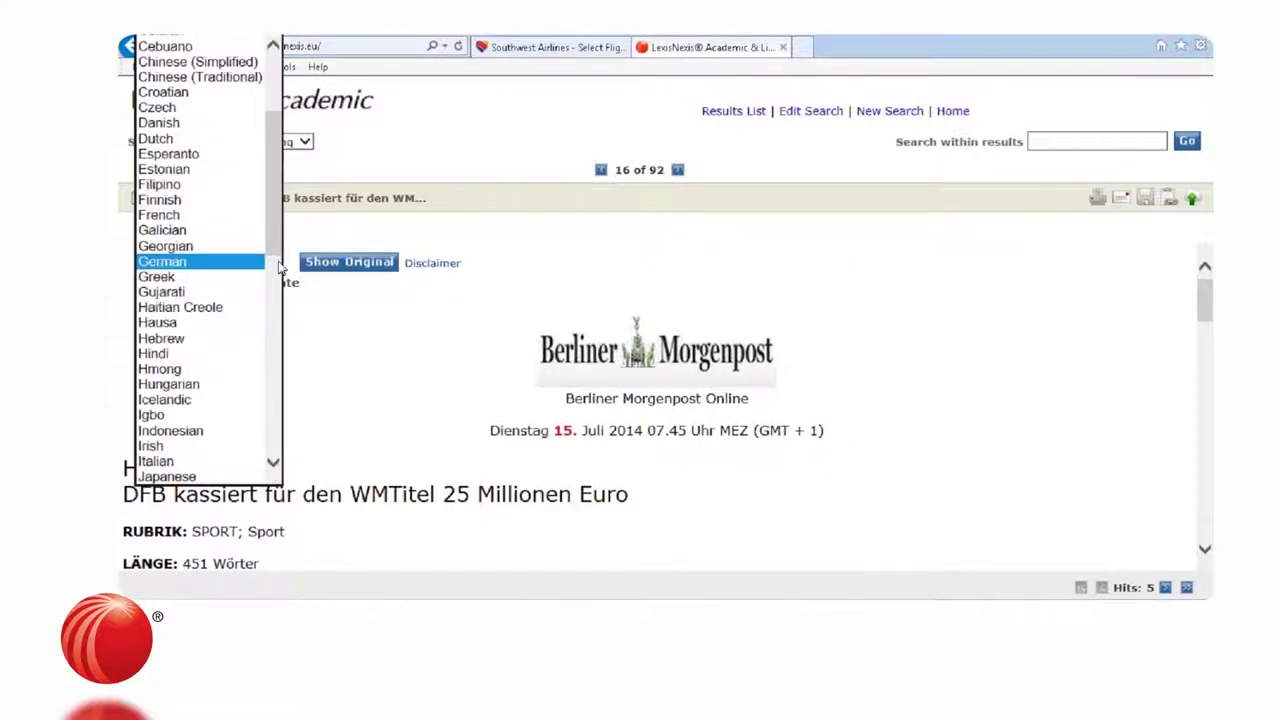
left_click_drag(278, 244, 285, 182)
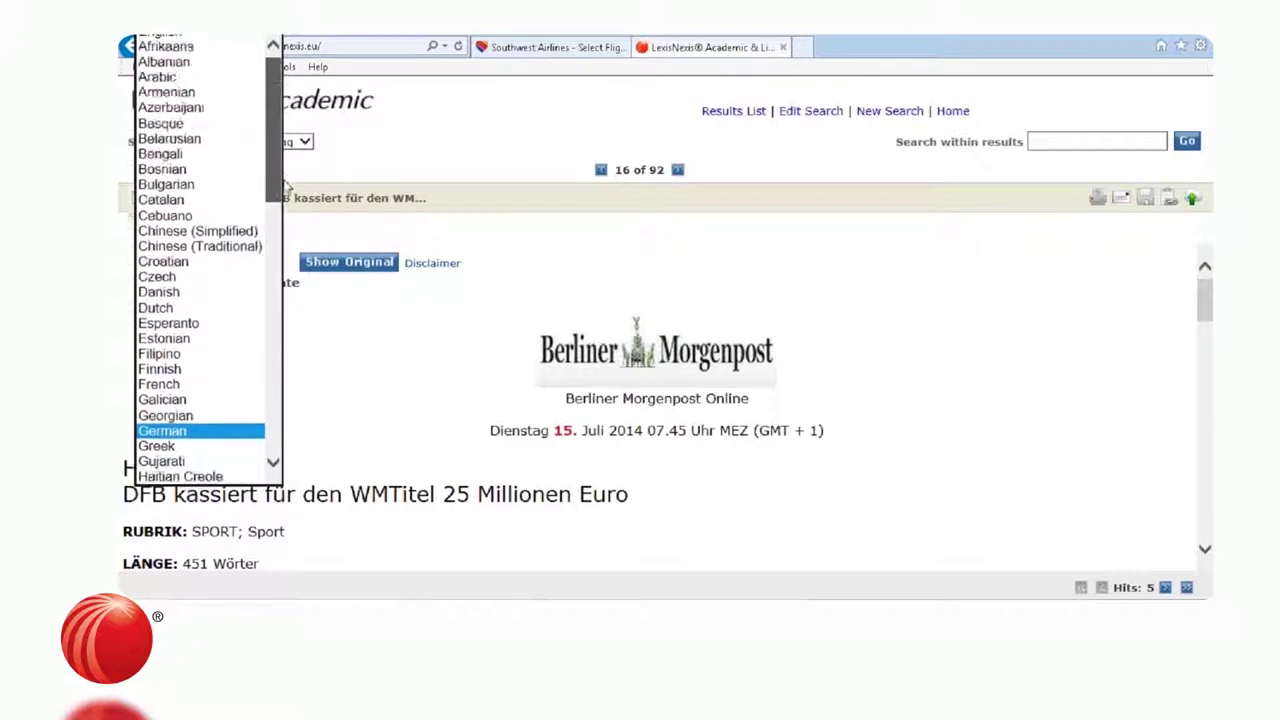
left_click(213, 42)
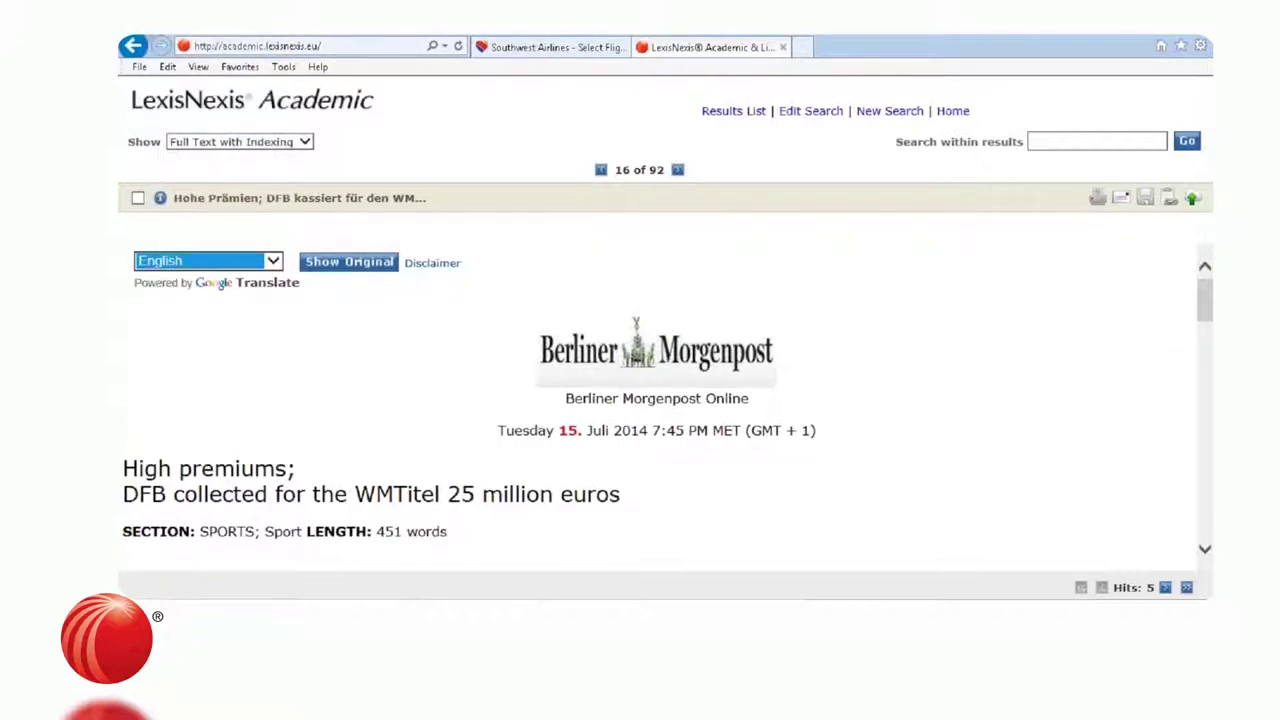
Translate the article into Arabic, then return to the LexisNexis home page.
left_click_drag(1208, 300, 1197, 362)
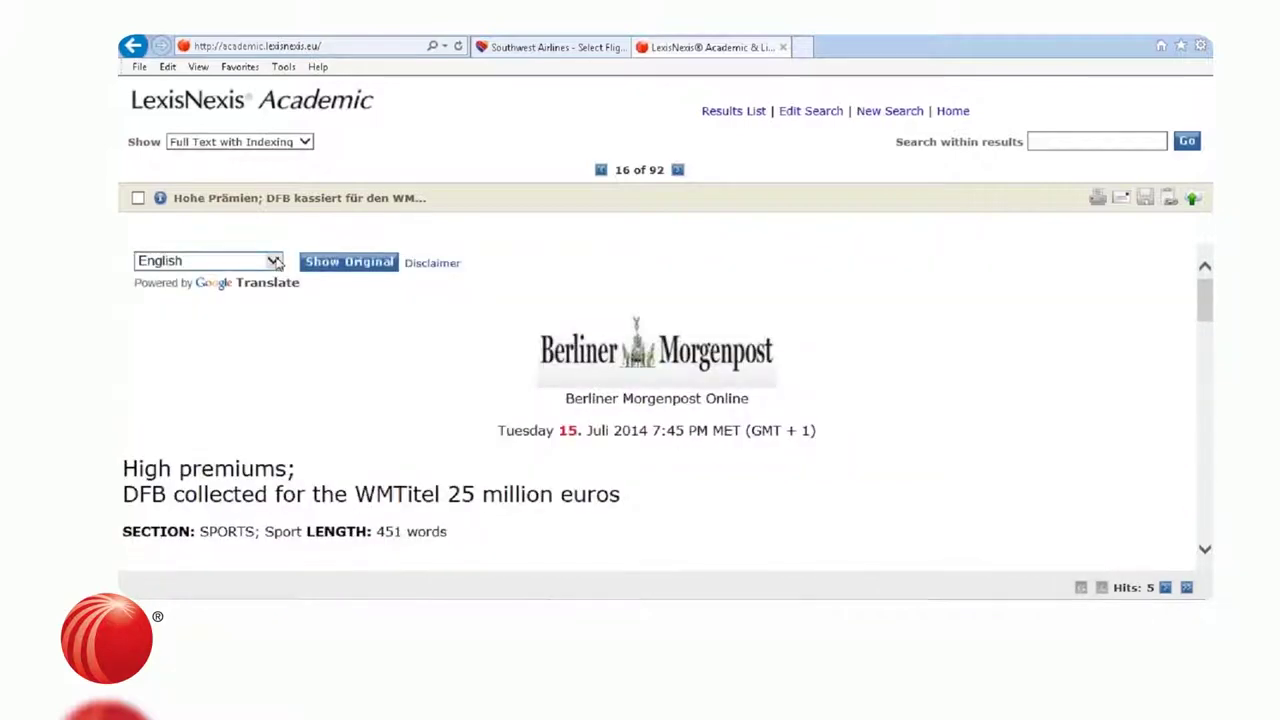
left_click(277, 262)
left_click(247, 185)
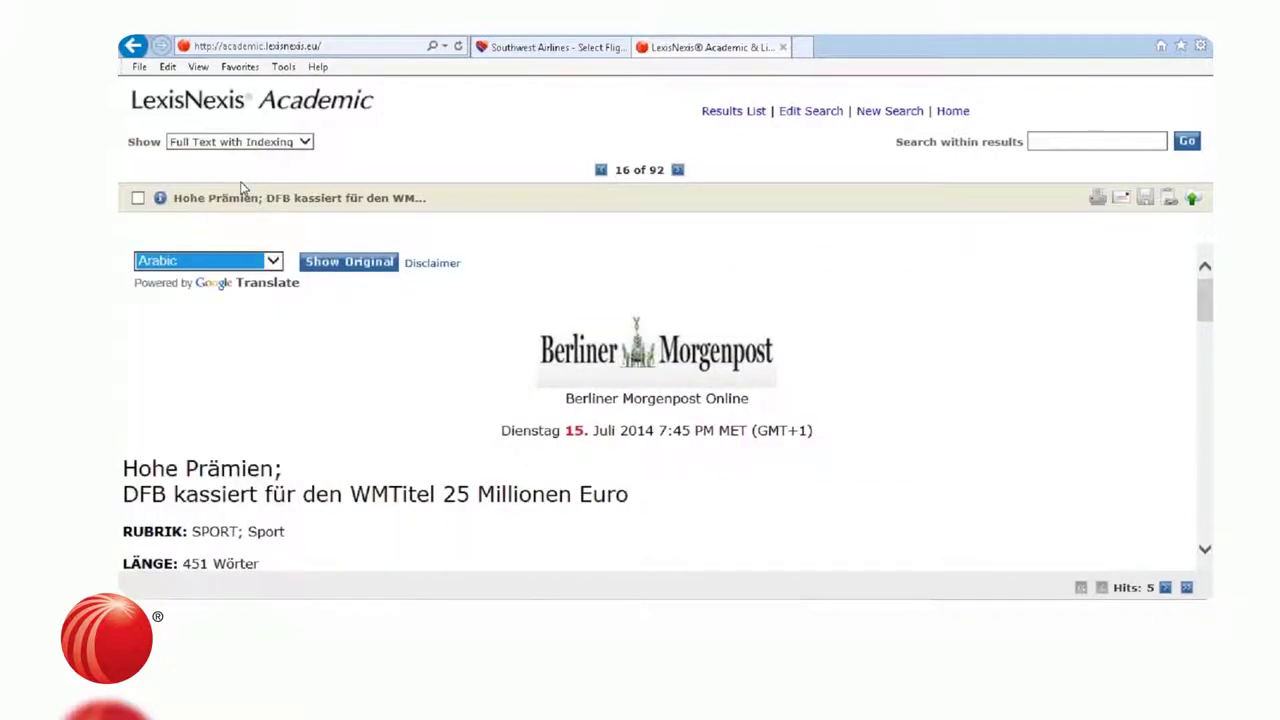
left_click(1205, 308)
left_click_drag(1205, 308, 636, 298)
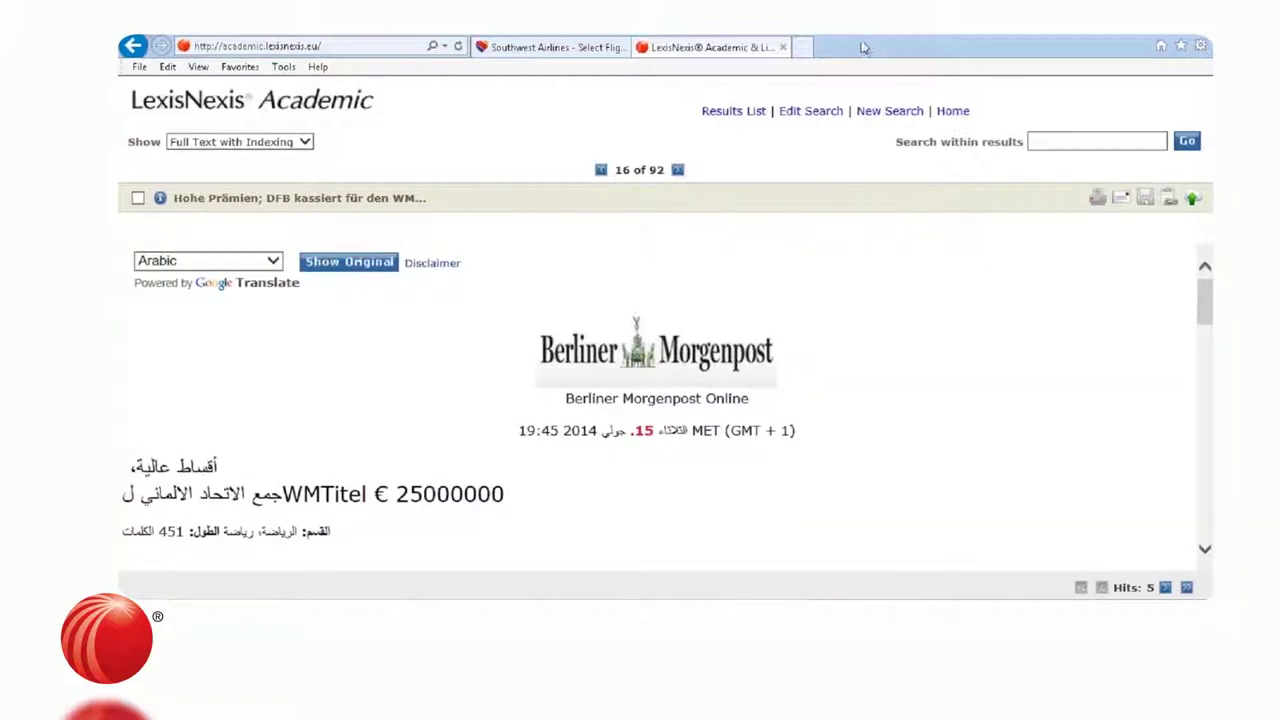
left_click(138, 295)
left_click_drag(140, 295, 298, 299)
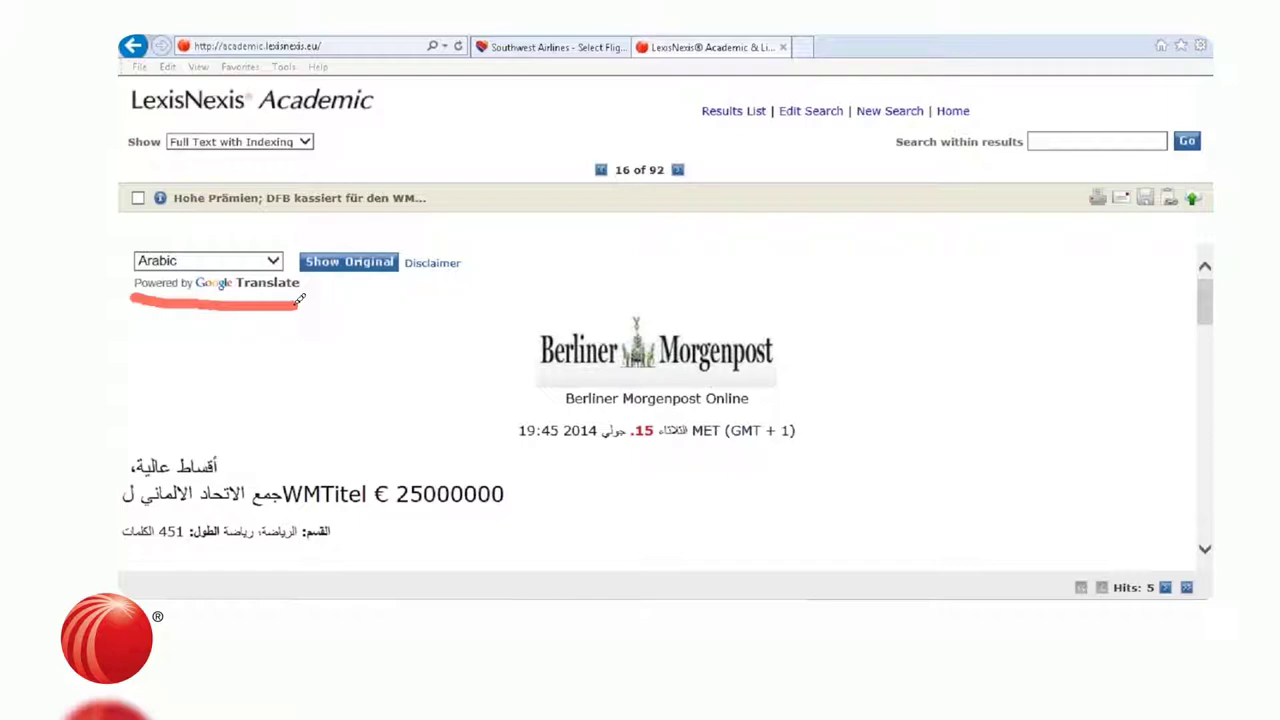
left_click(950, 113)
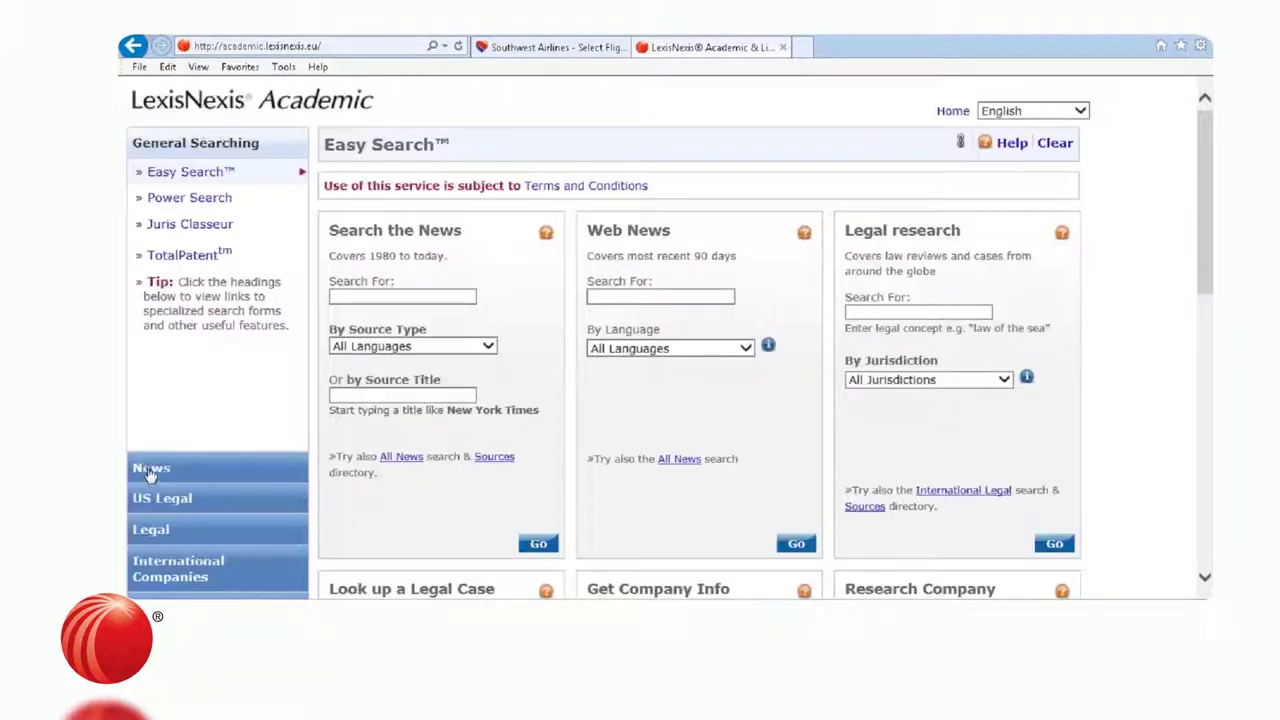
Open the All News search form with the source type set to Newspapers.
left_click(147, 467)
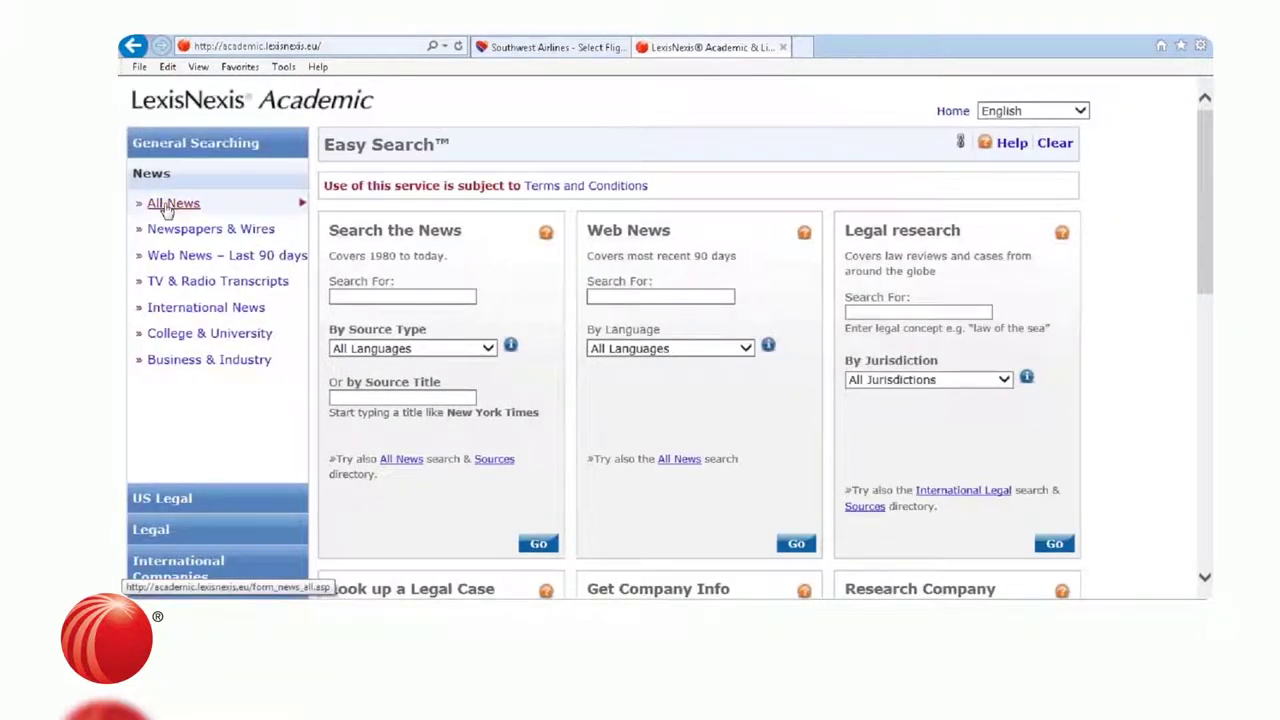
left_click(166, 206)
left_click(737, 405)
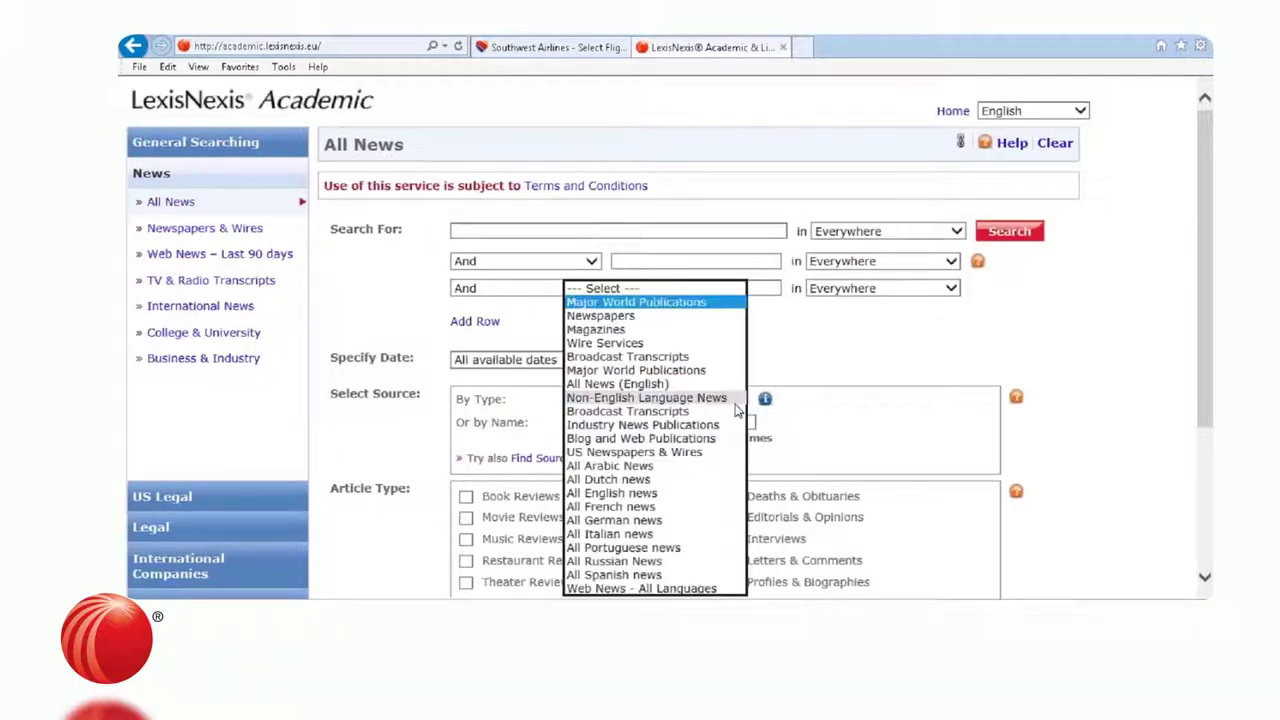
left_click(688, 321)
Enter the search terms fifa world cup, germany and brazil.
left_click(637, 229)
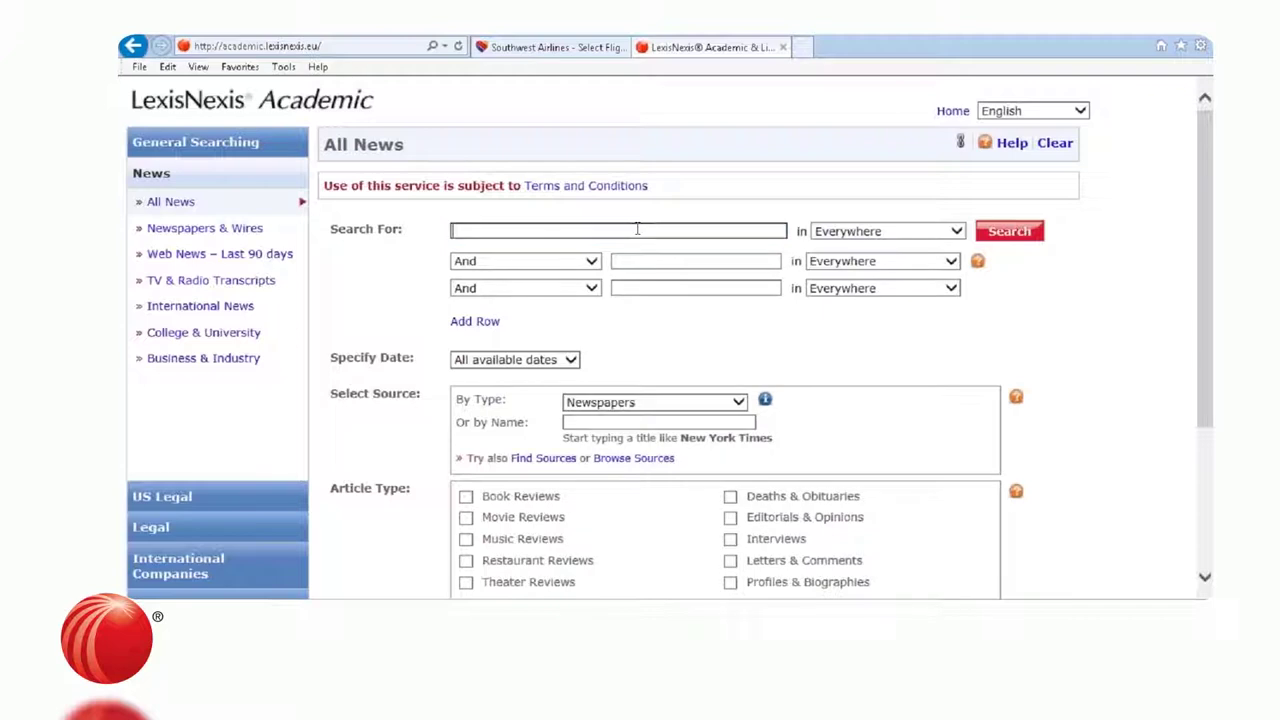
type("fif")
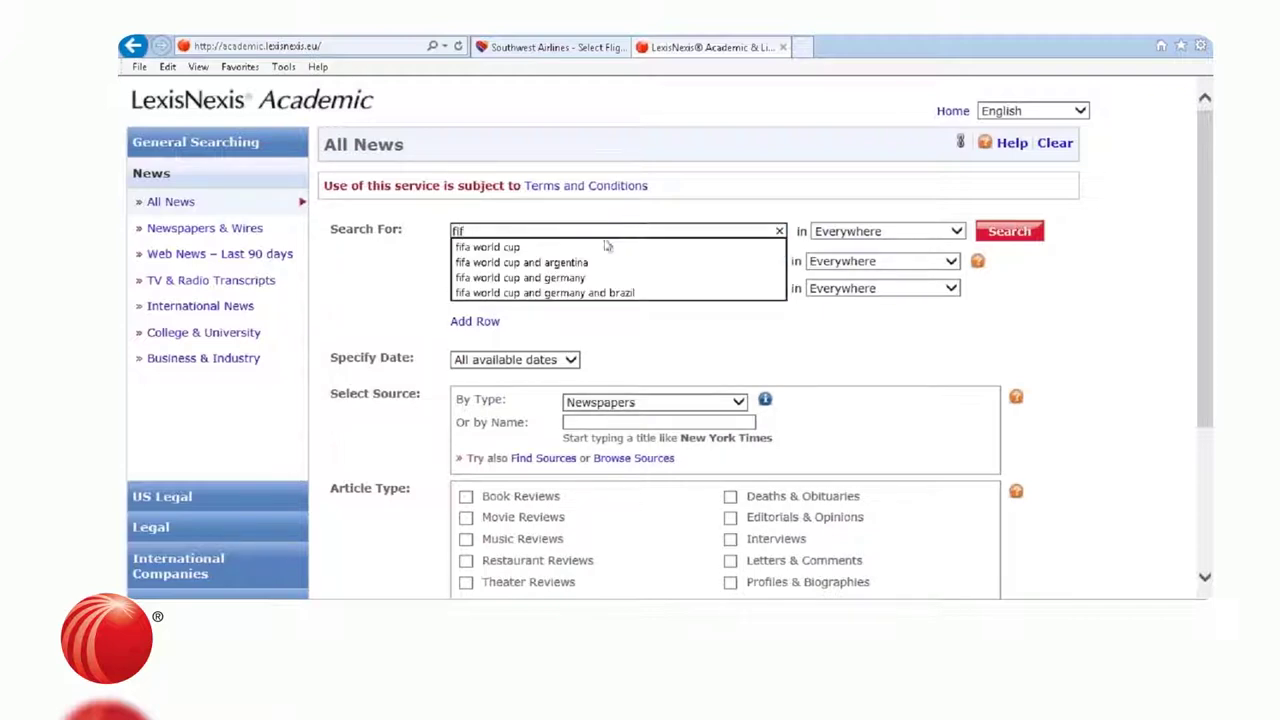
left_click(630, 248)
left_click(670, 263)
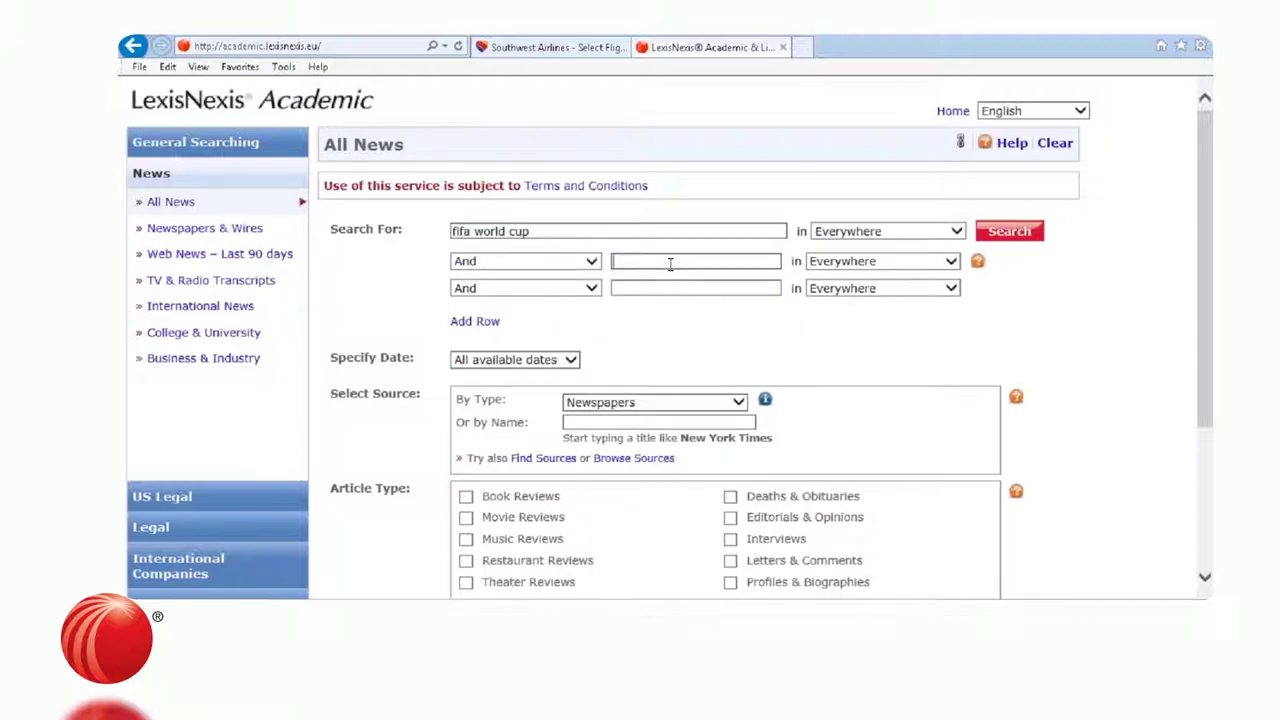
type("german")
left_click(650, 277)
left_click(654, 293)
type("b")
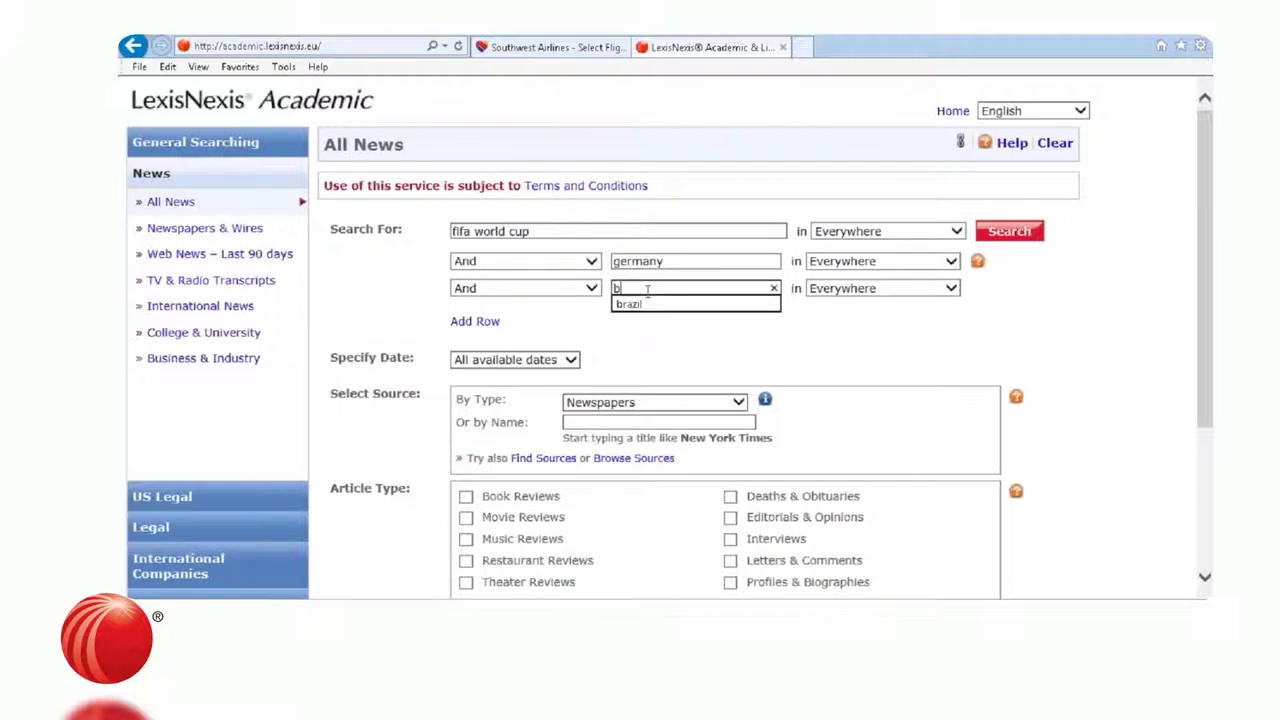
type("rz")
key("BackSpace")
type("zai")
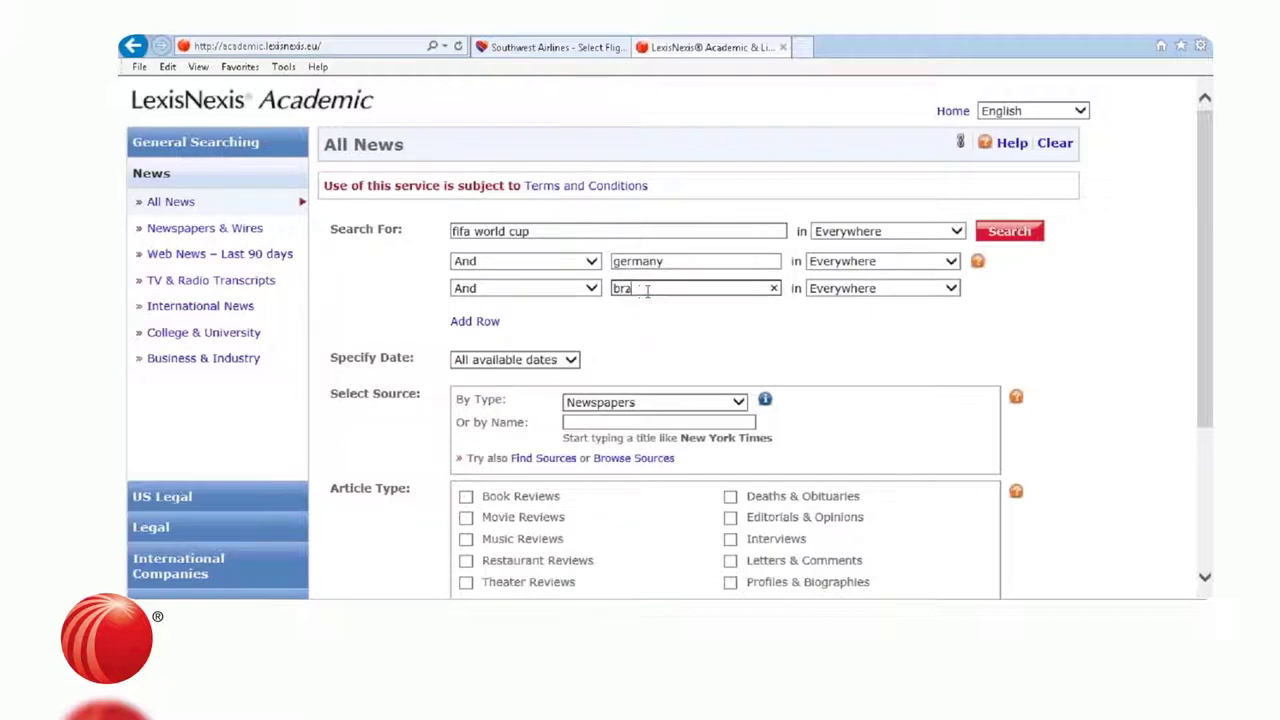
type("l")
key("BackSpace")
key("BackSpace")
key("BackSpace")
key("BackSpace")
type("azil")
Limit to the previous 6 months, match all three terms in Headline & Lead, and search.
left_click(570, 360)
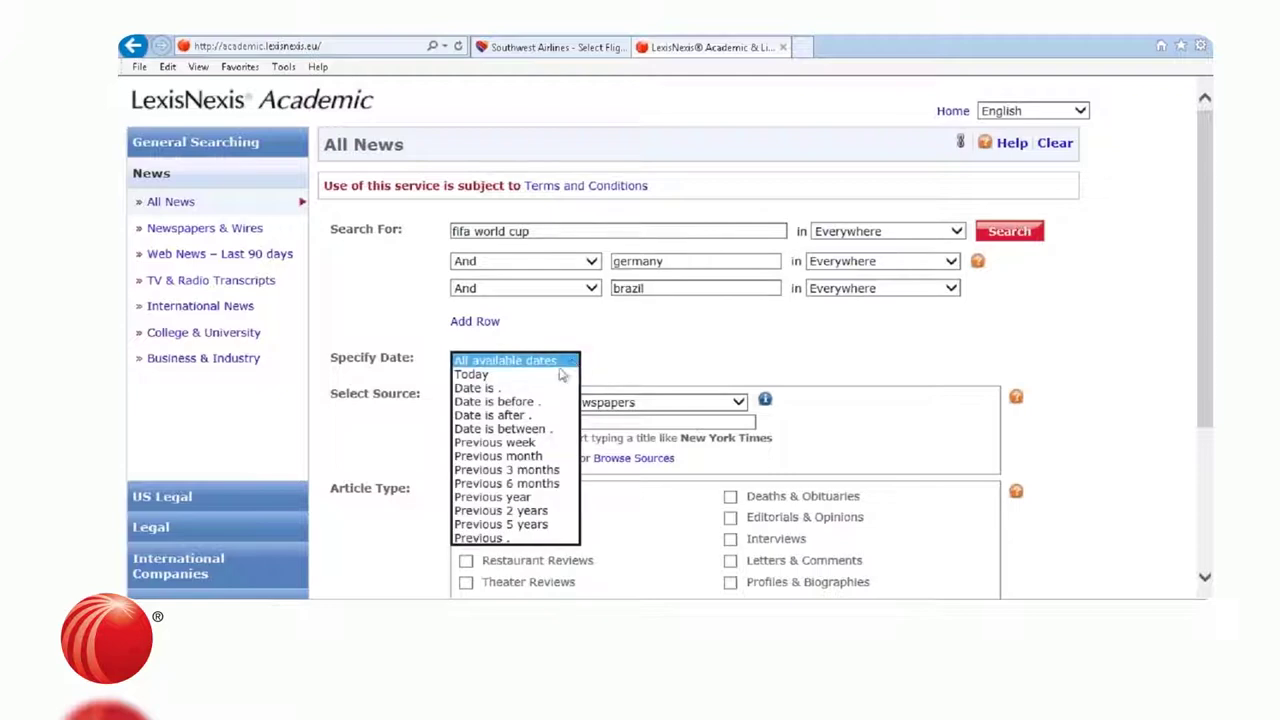
left_click(540, 484)
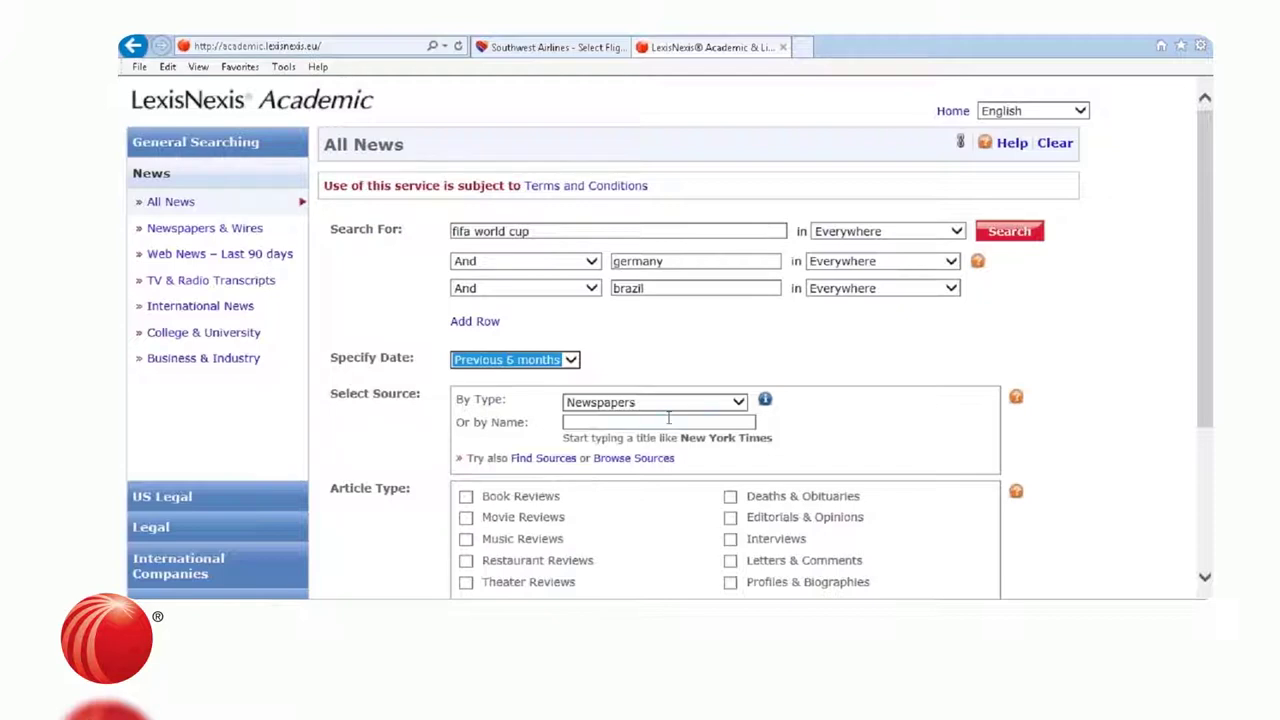
left_click(868, 236)
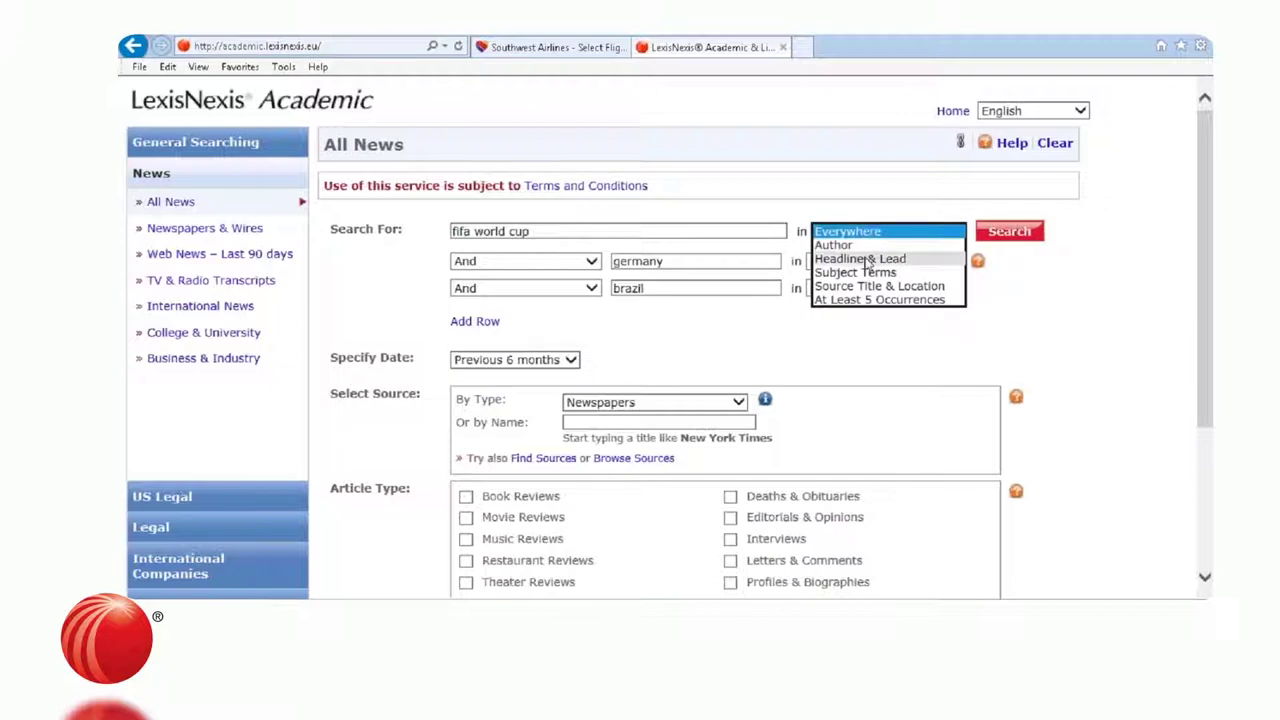
left_click(868, 259)
left_click(870, 265)
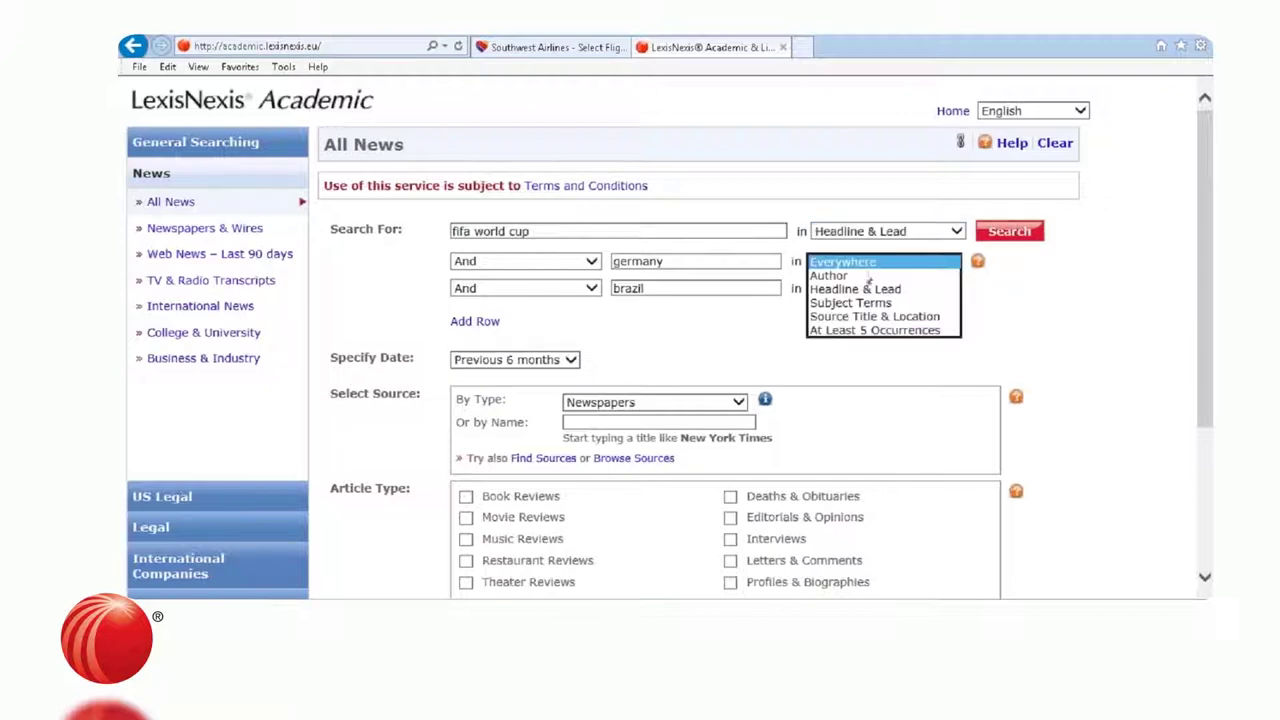
left_click(862, 290)
left_click(866, 289)
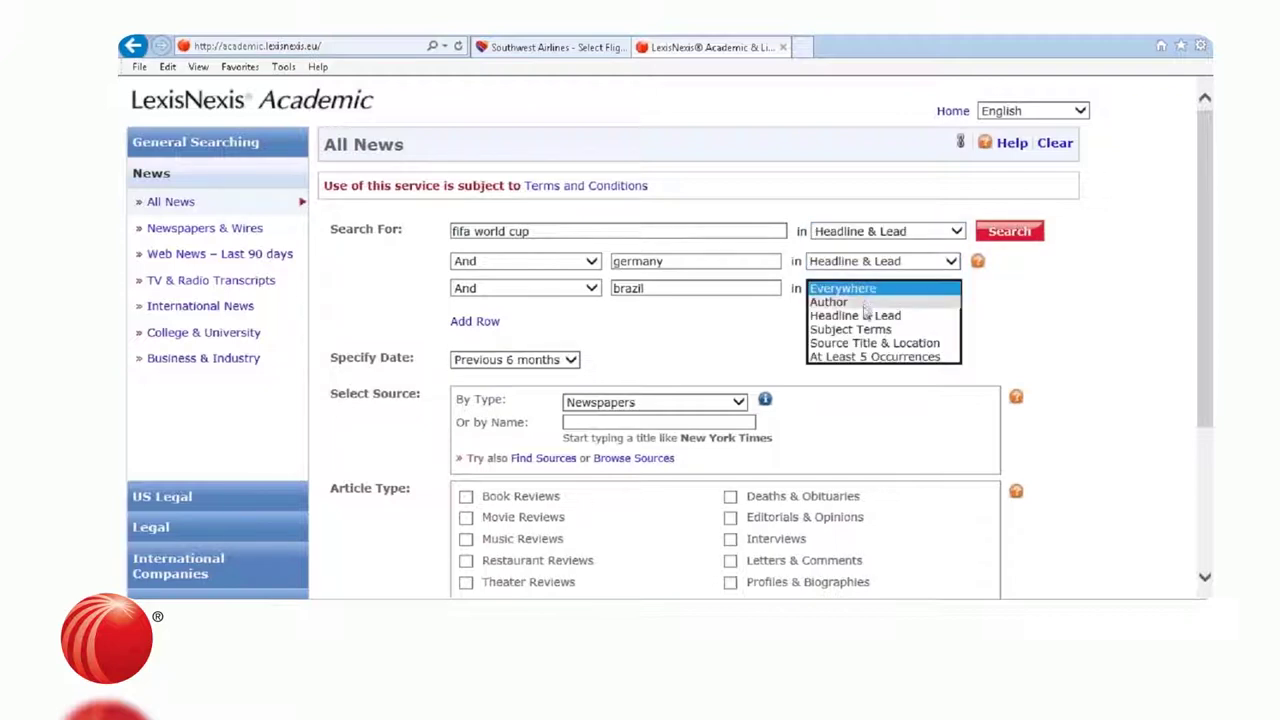
left_click(866, 316)
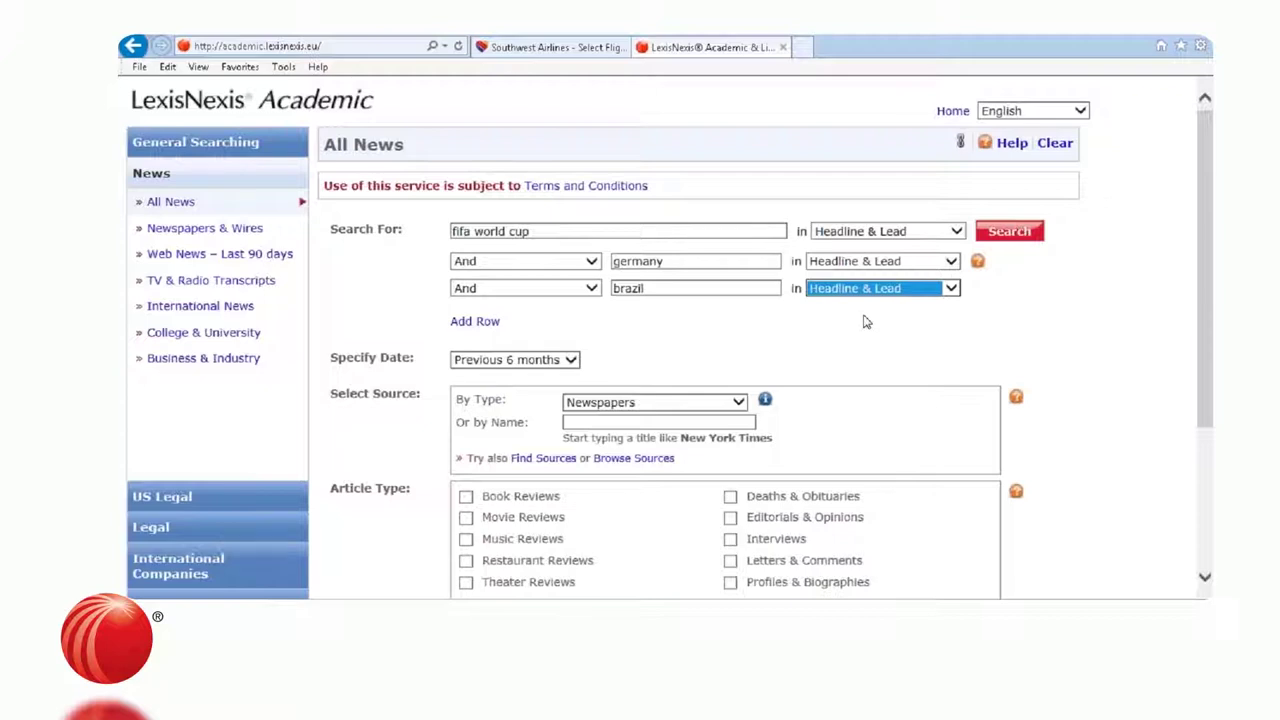
left_click(1010, 234)
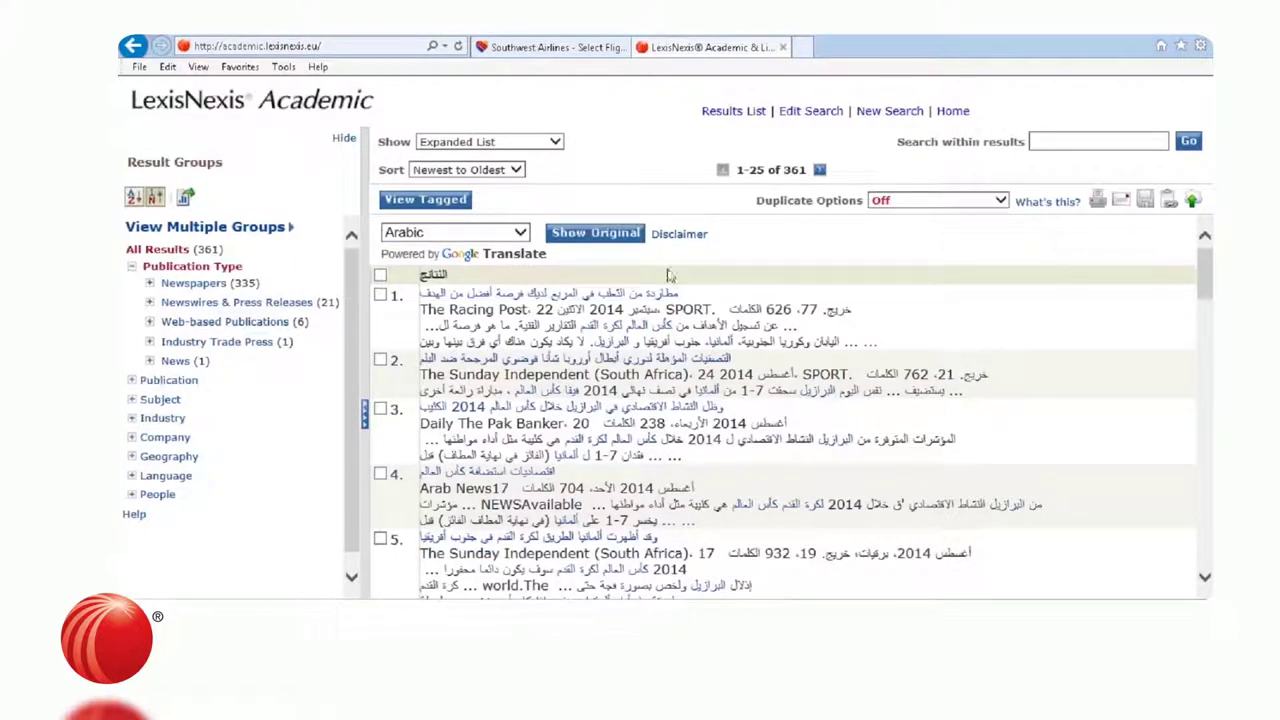
Show the results in original English and read the first goal-scoring article.
left_click(620, 238)
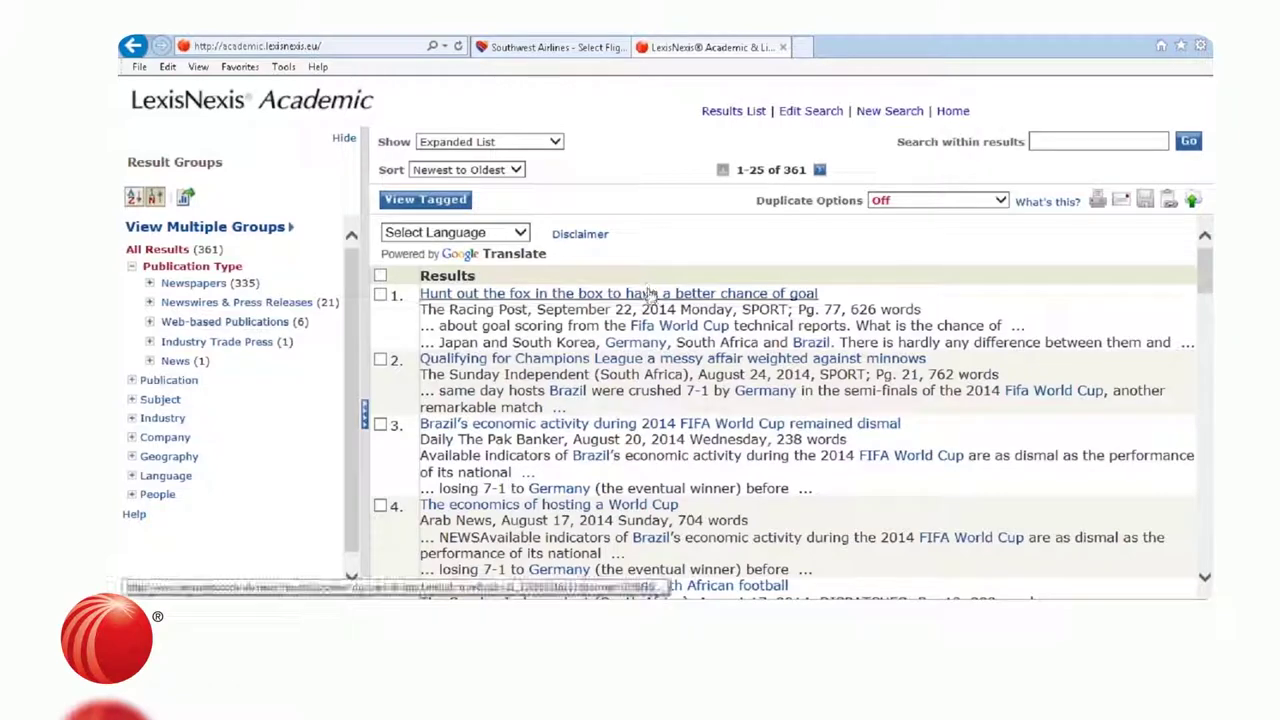
left_click(650, 293)
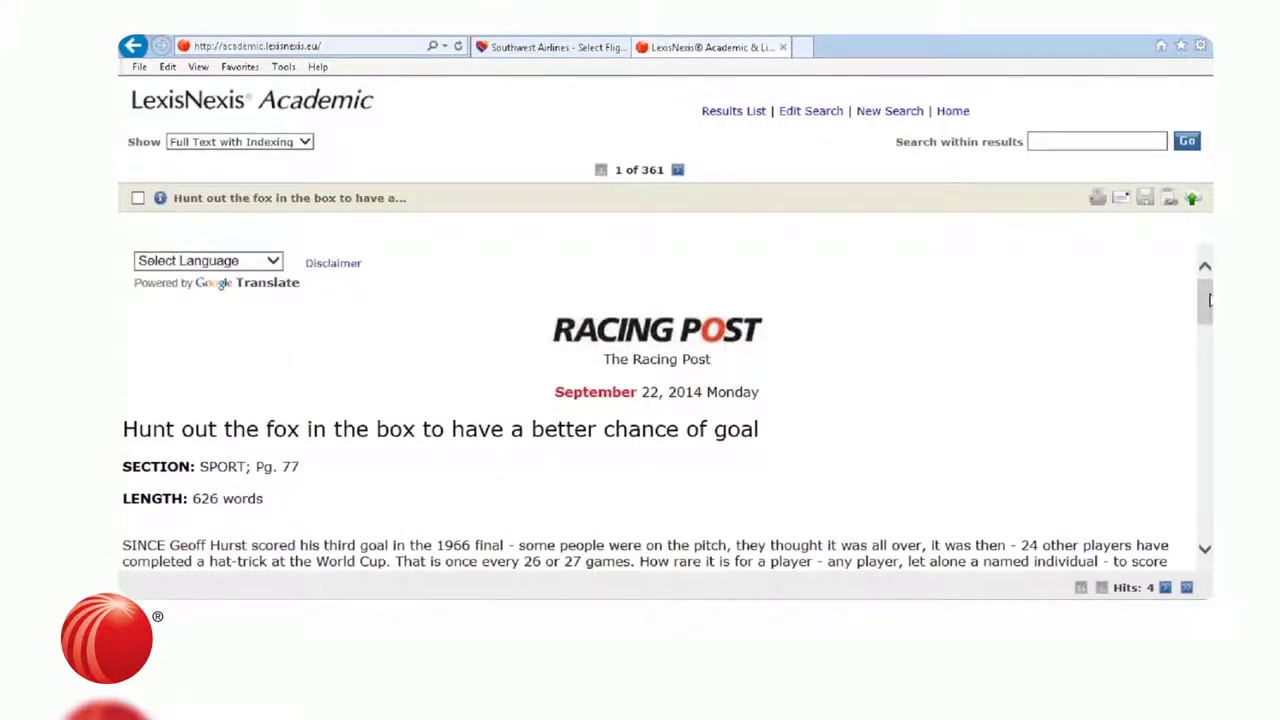
left_click_drag(1208, 300, 1205, 327)
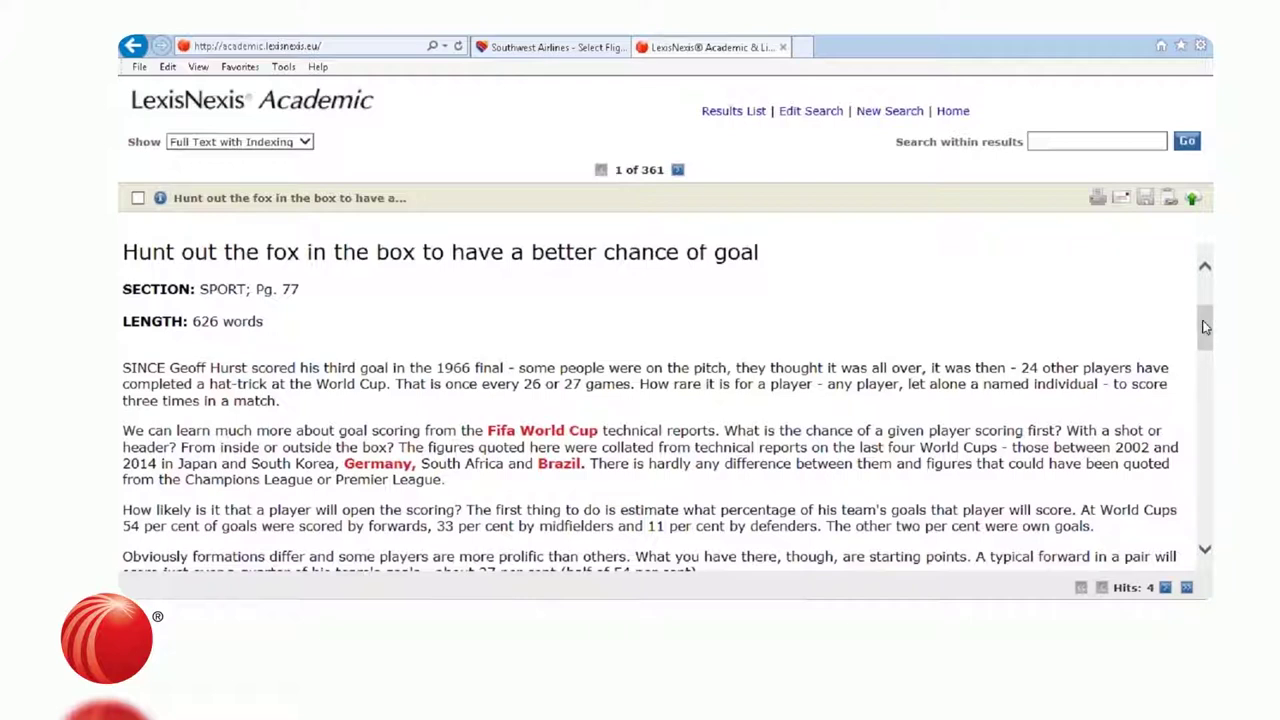
Read result 2, the Champions League article, then start a New Search.
left_click(678, 171)
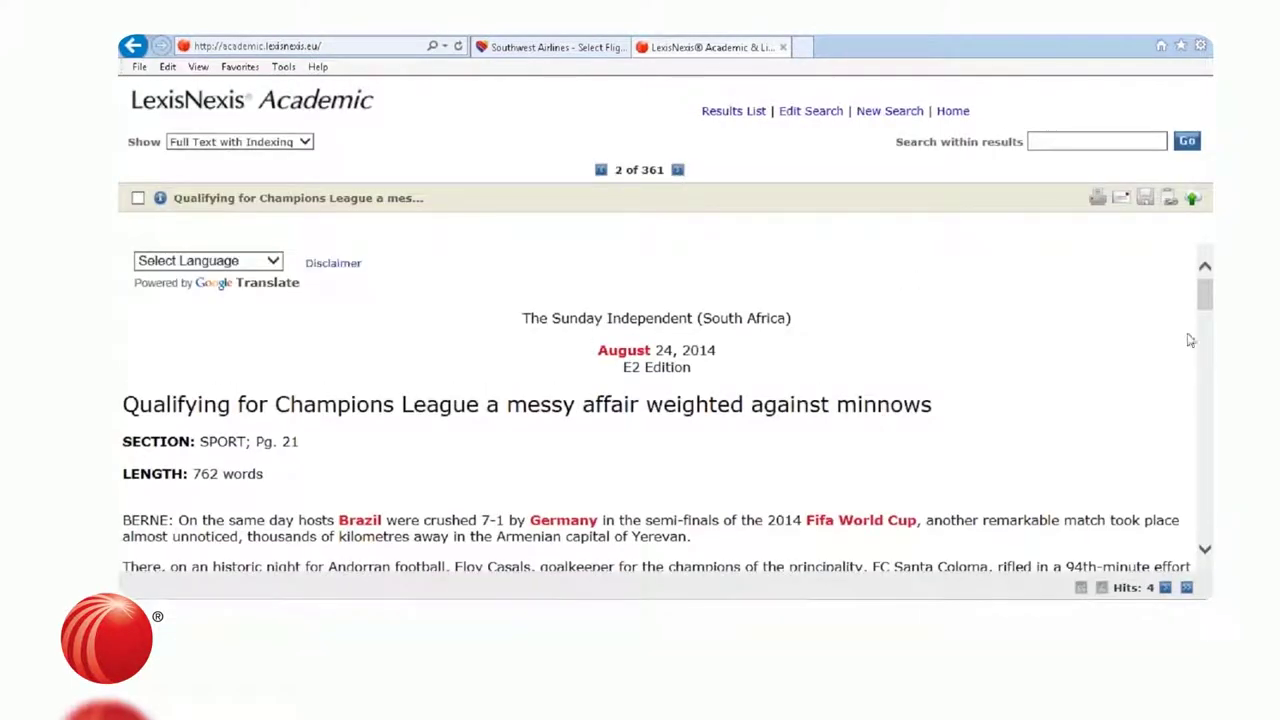
left_click_drag(1205, 296, 1200, 308)
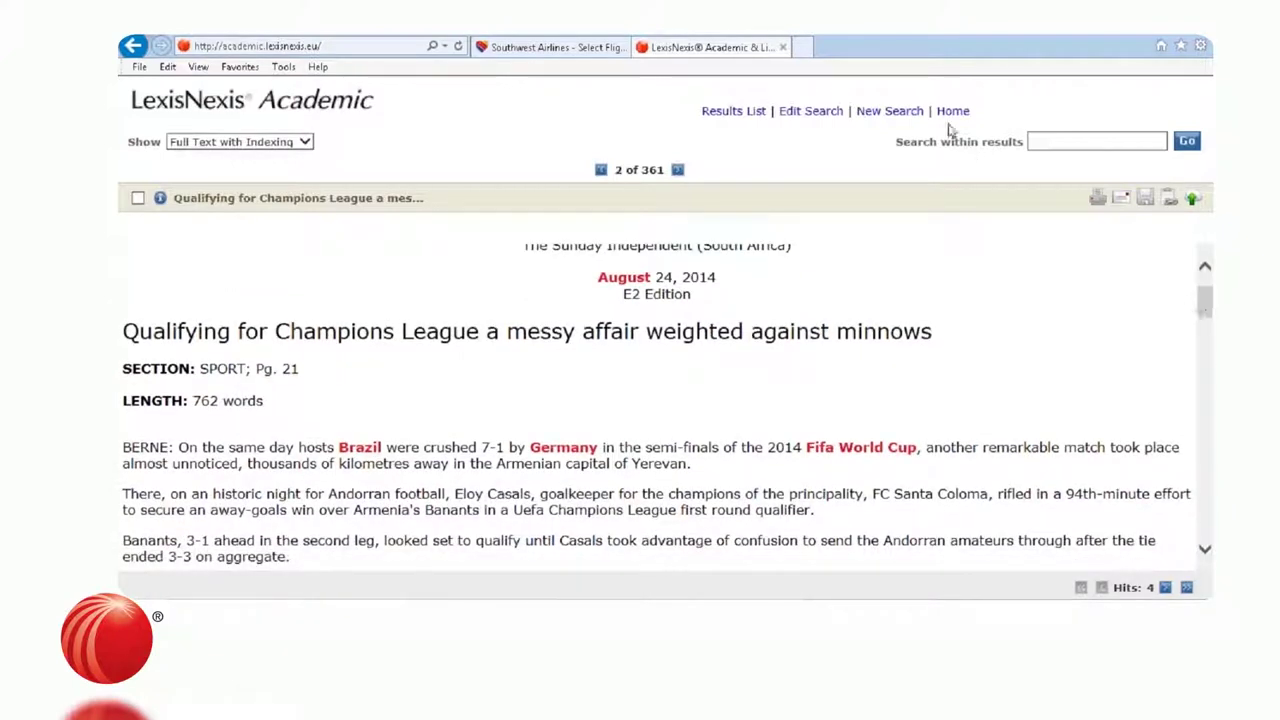
left_click(890, 112)
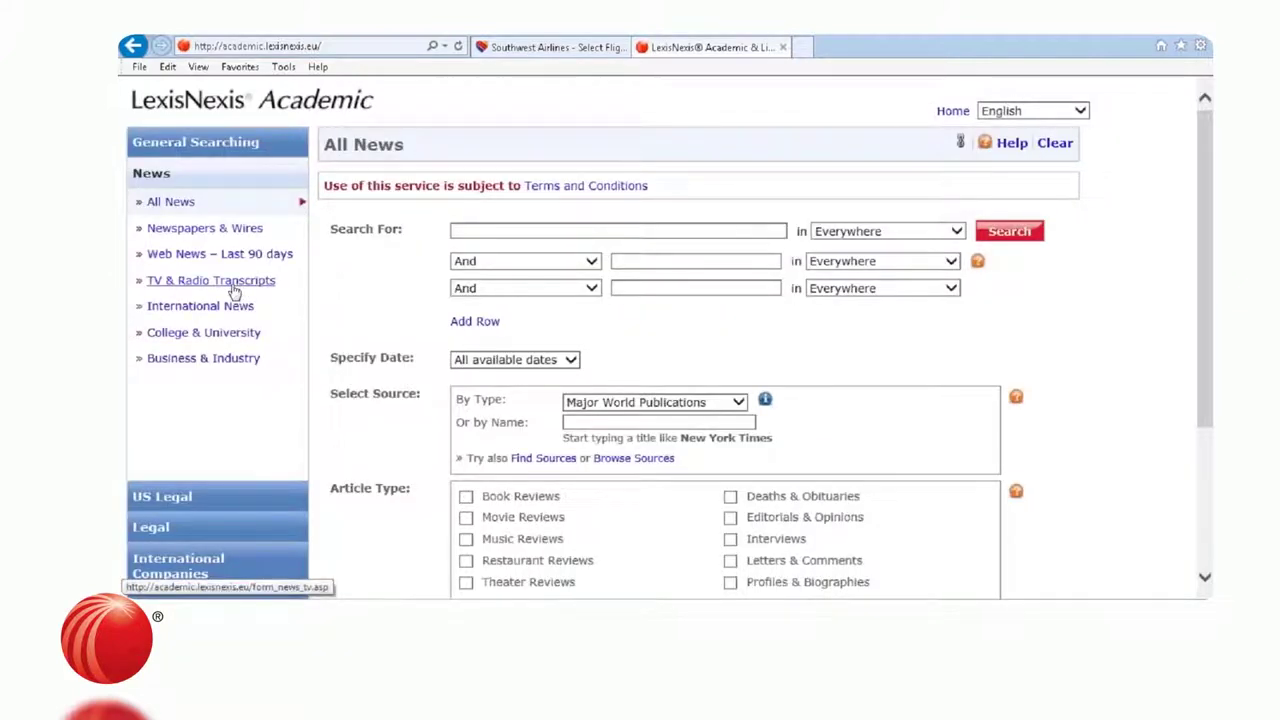
Set up a TV & Radio Transcripts search limited to CNN, requiring at least 5 occurrences.
left_click(233, 285)
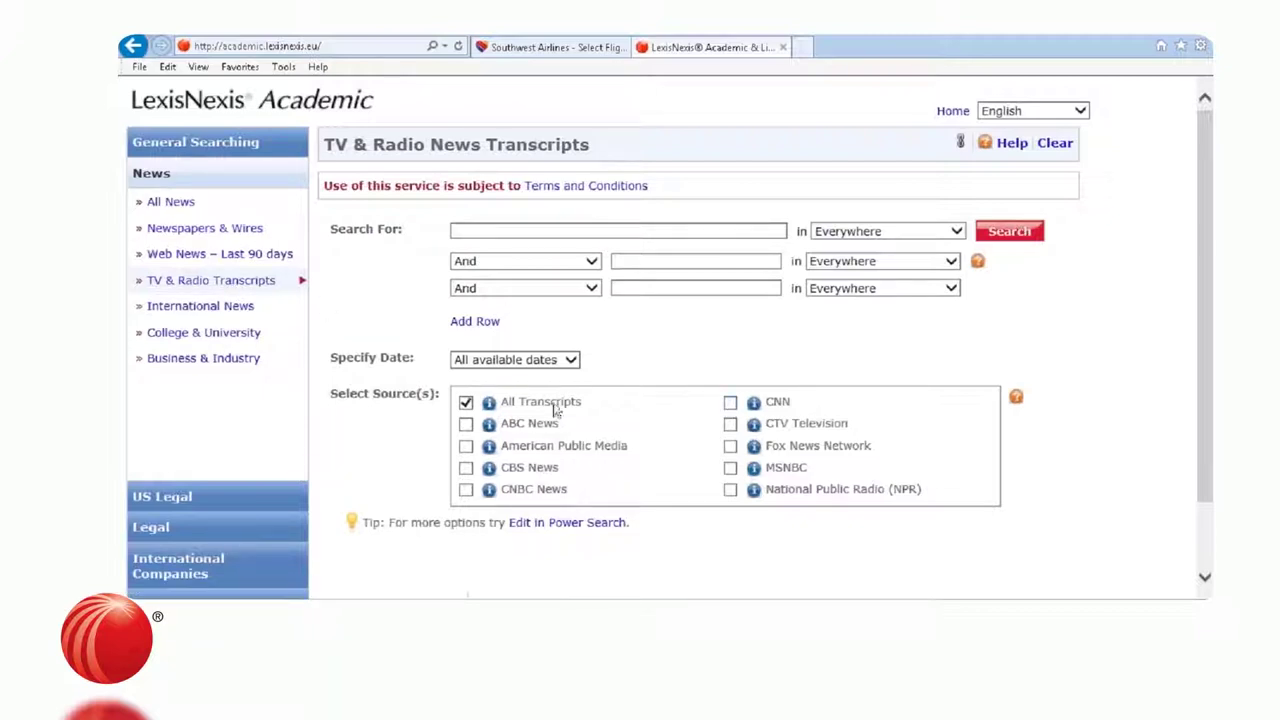
left_click(730, 403)
left_click(898, 237)
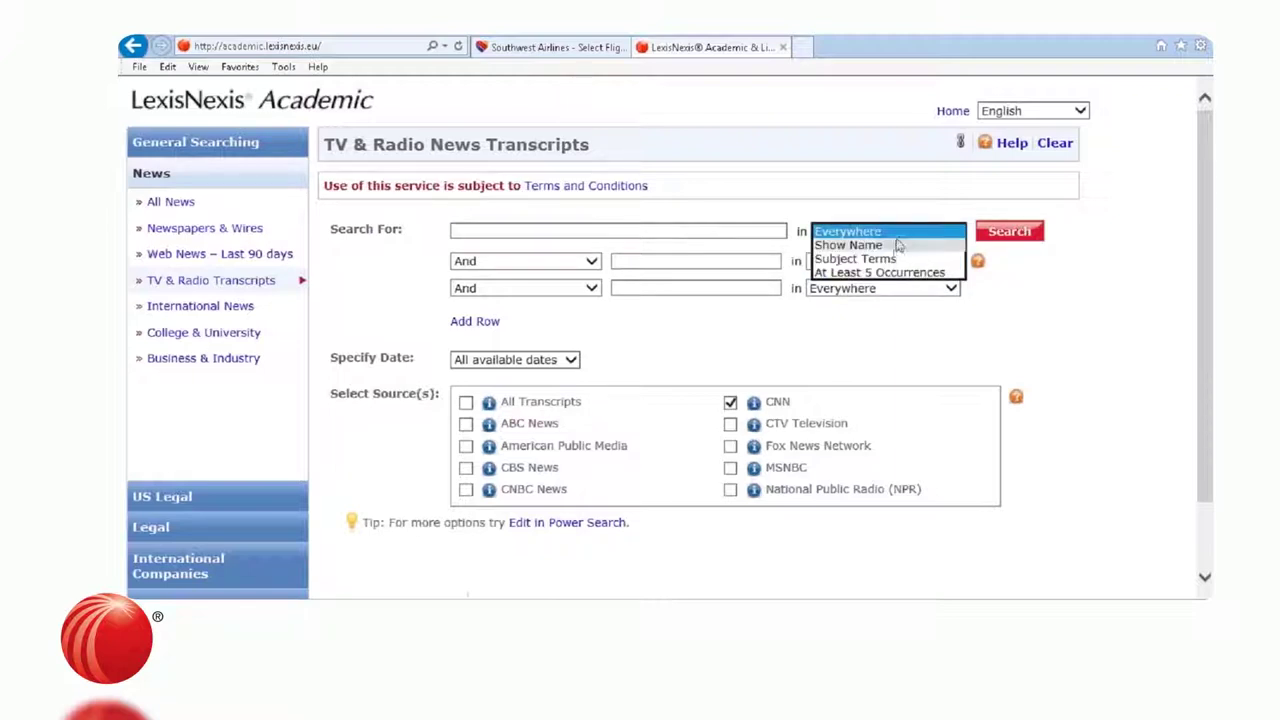
left_click(893, 273)
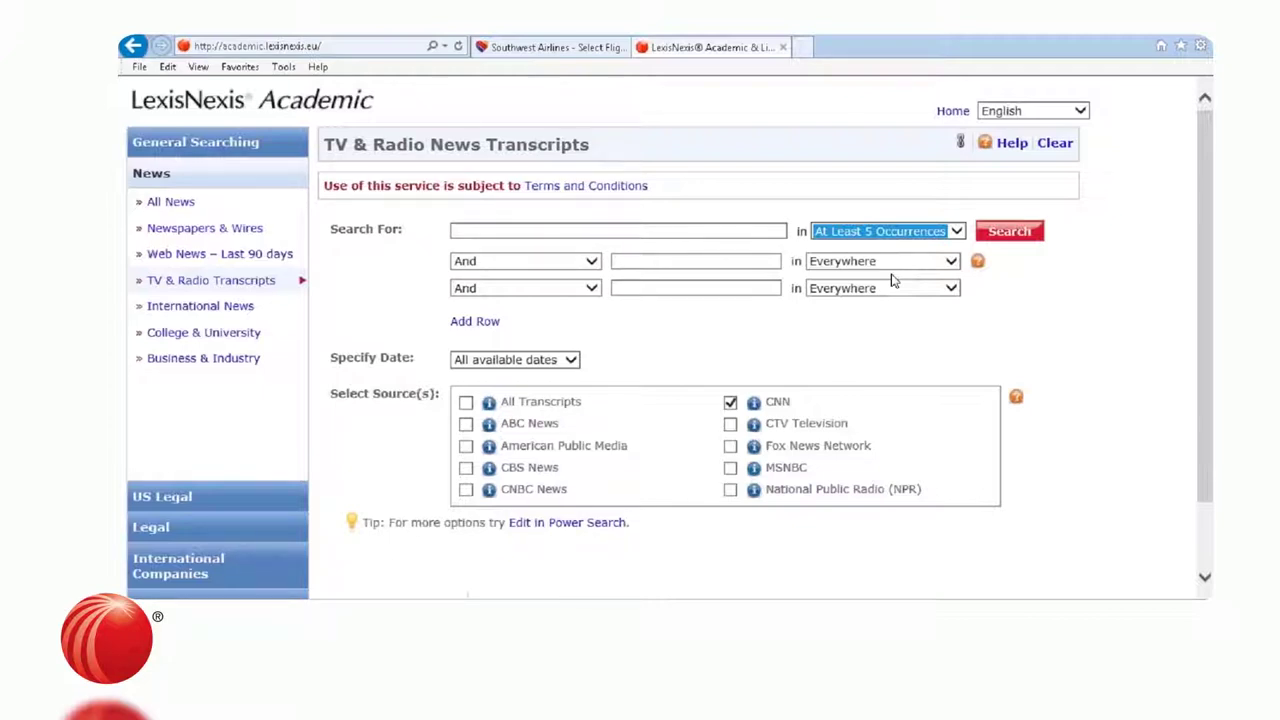
Enter saudi arabia as the search term from the suggestions.
left_click(656, 230)
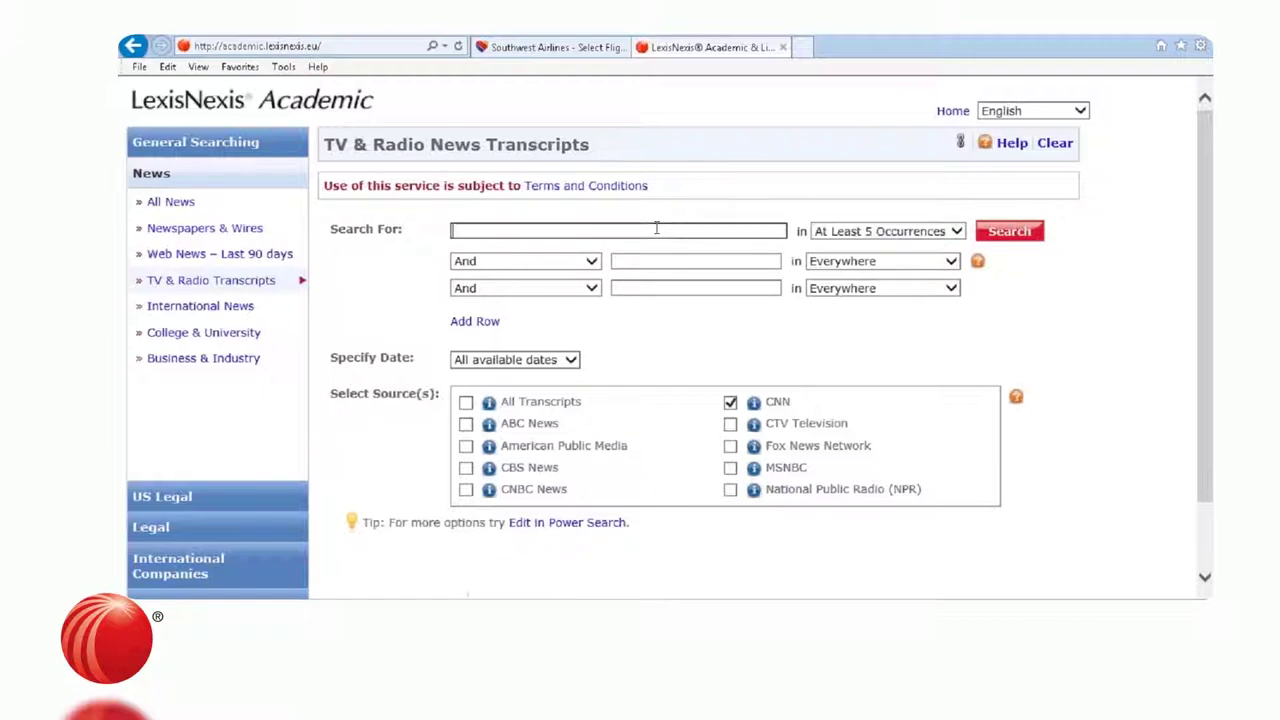
type("s")
key("Down")
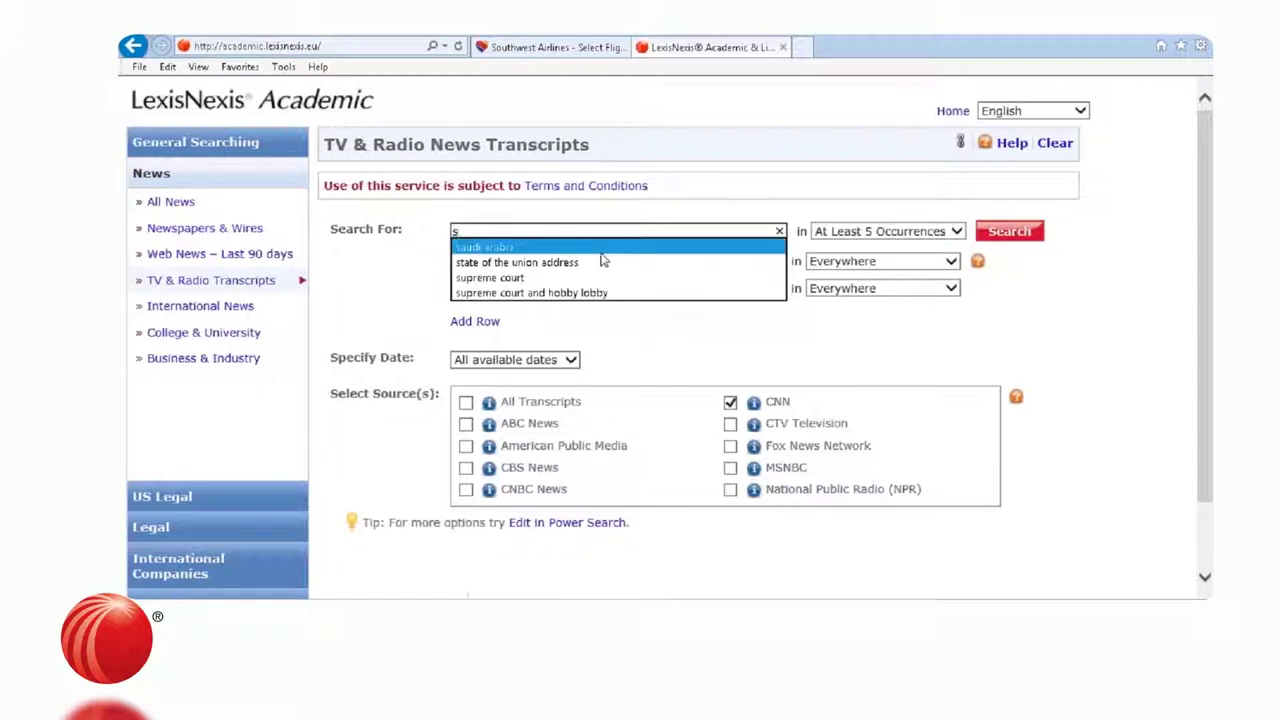
key("Return")
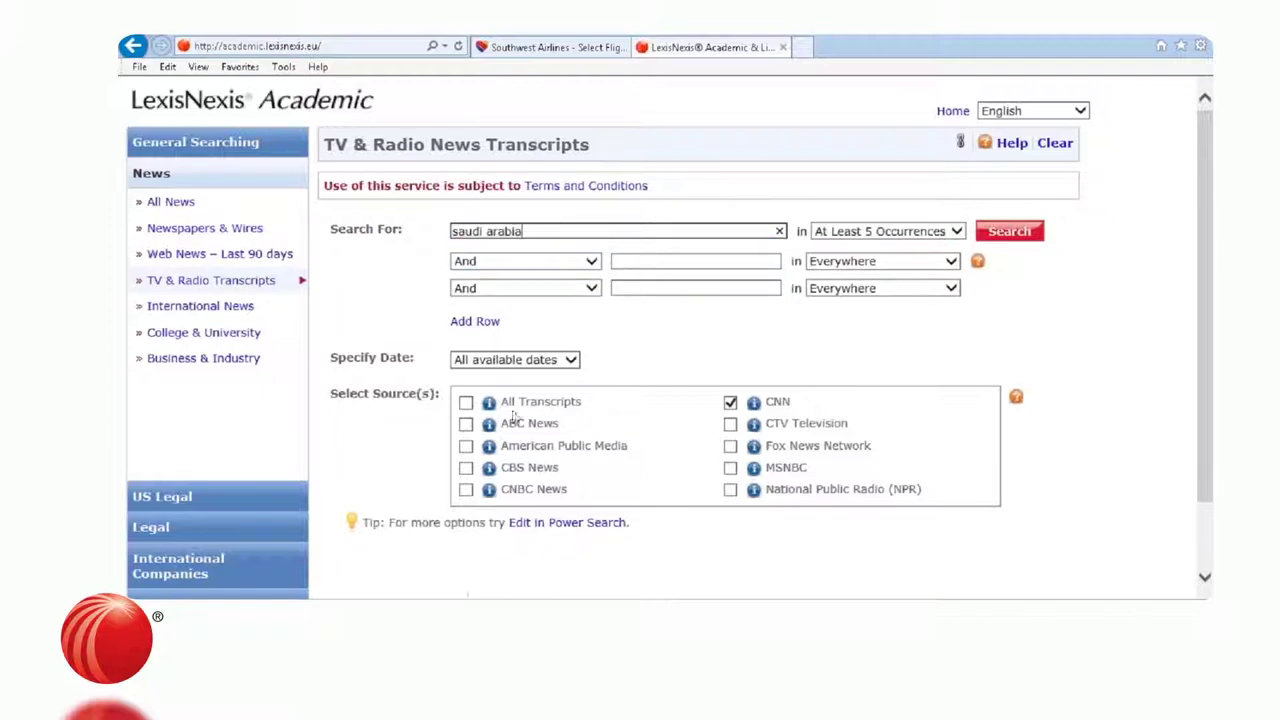
Restrict the date to 1 August 2014 and run the search.
left_click(572, 362)
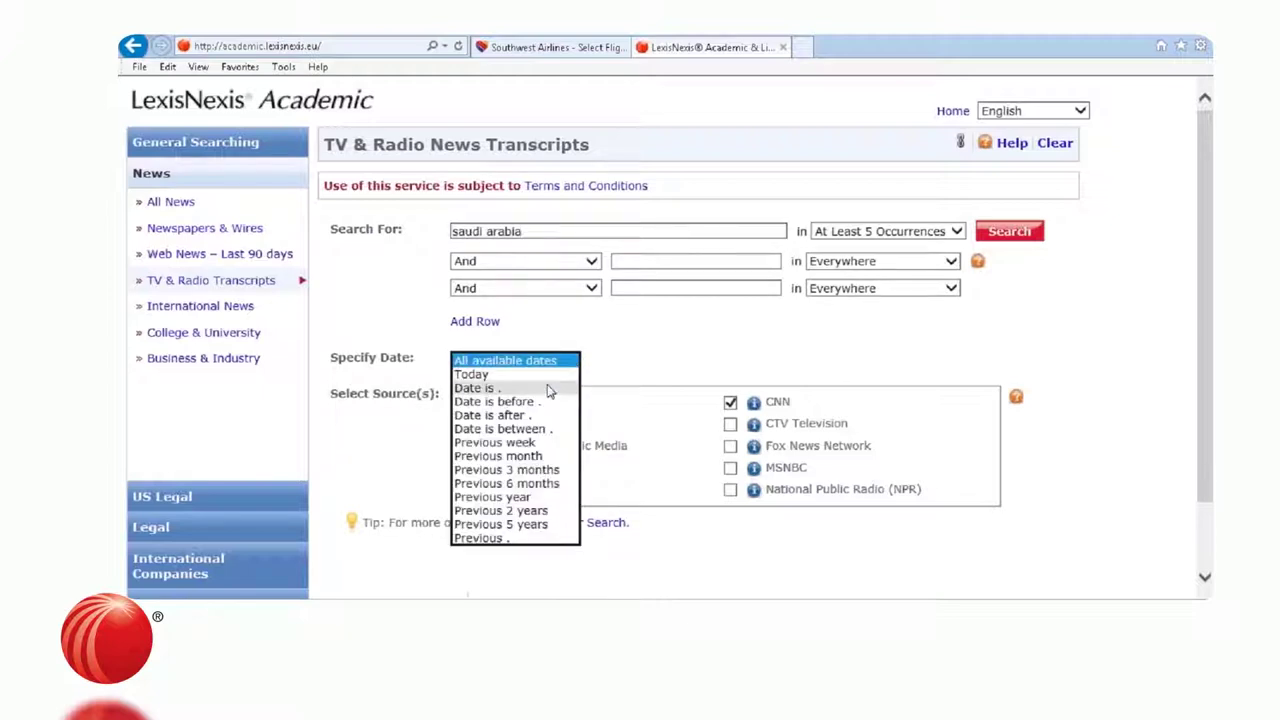
left_click(550, 388)
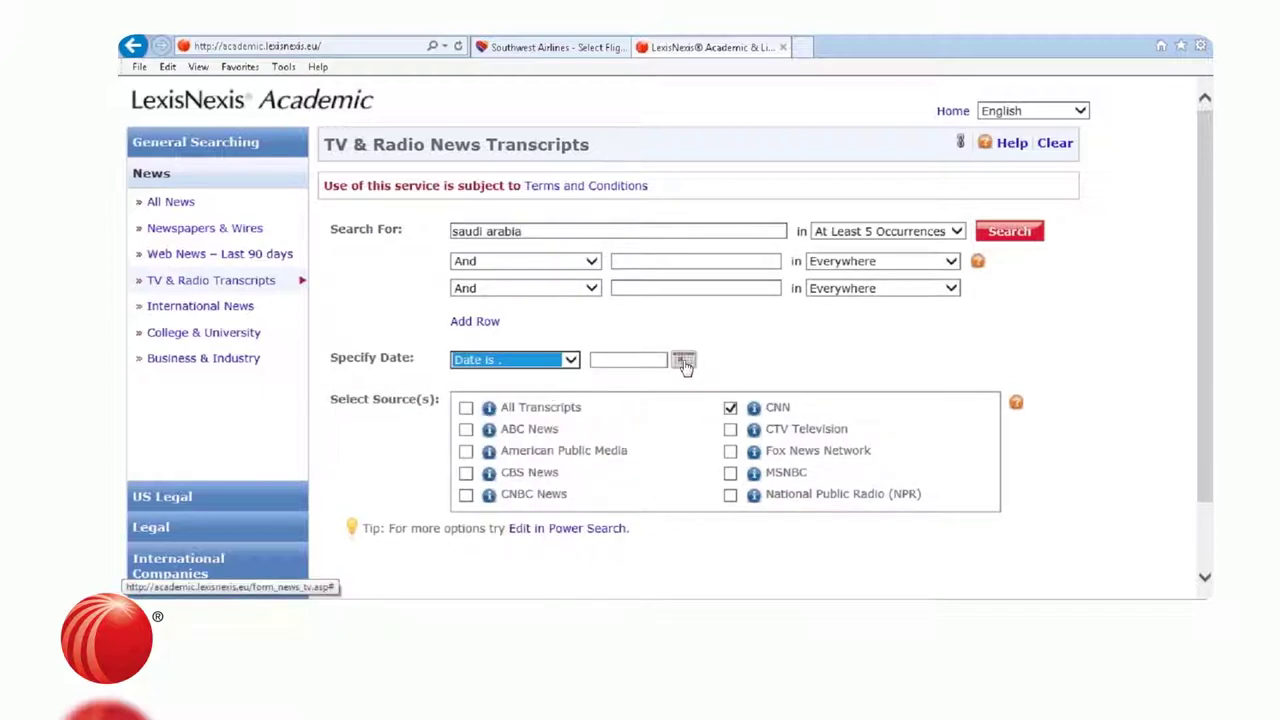
left_click(683, 362)
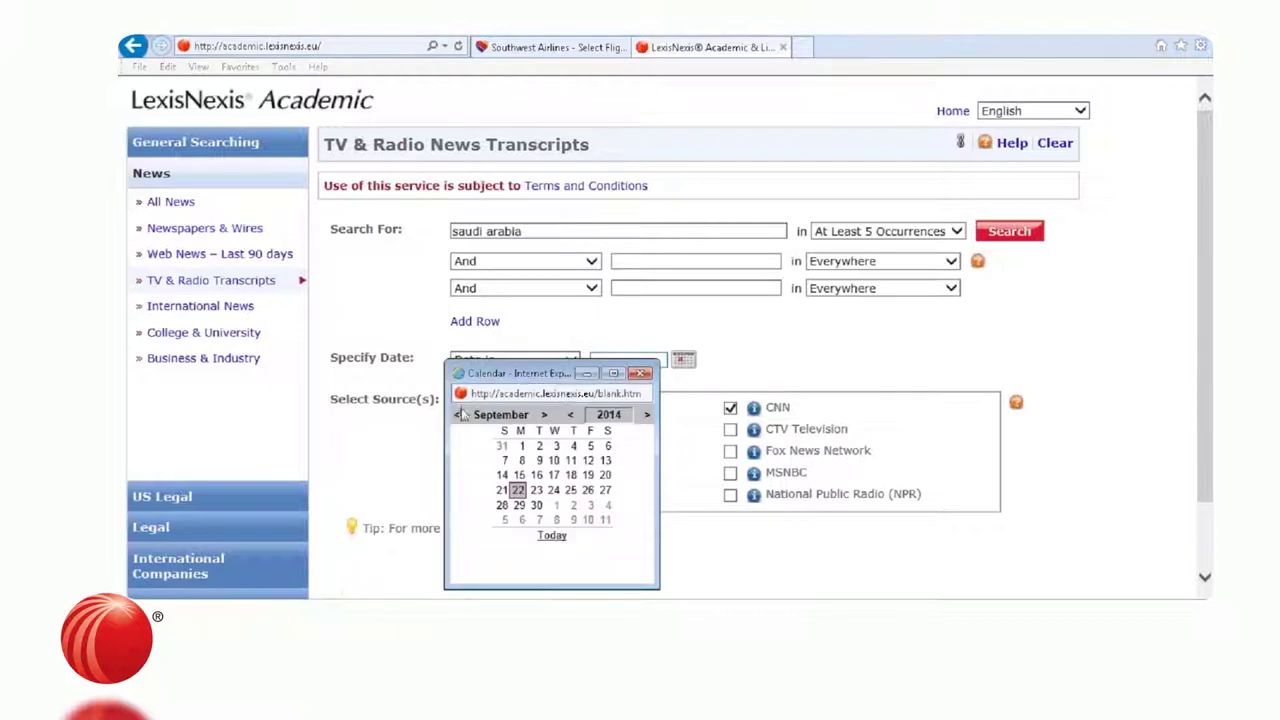
left_click(457, 417)
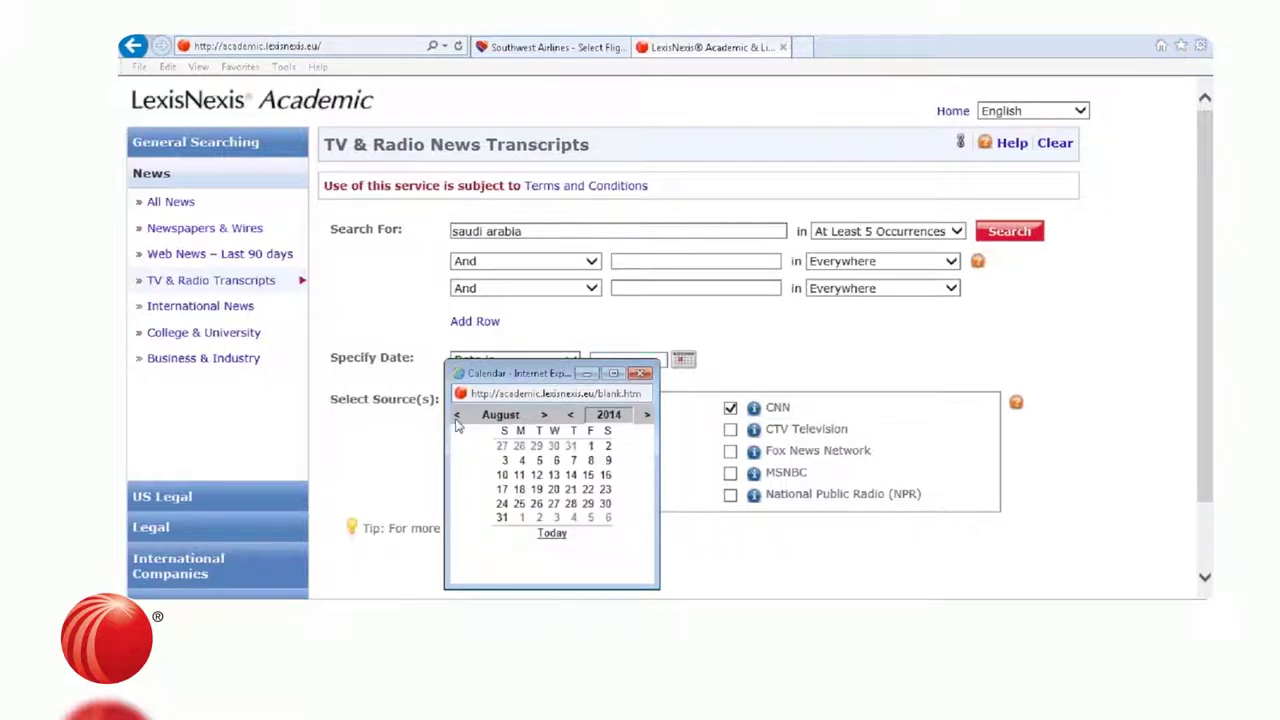
left_click(591, 447)
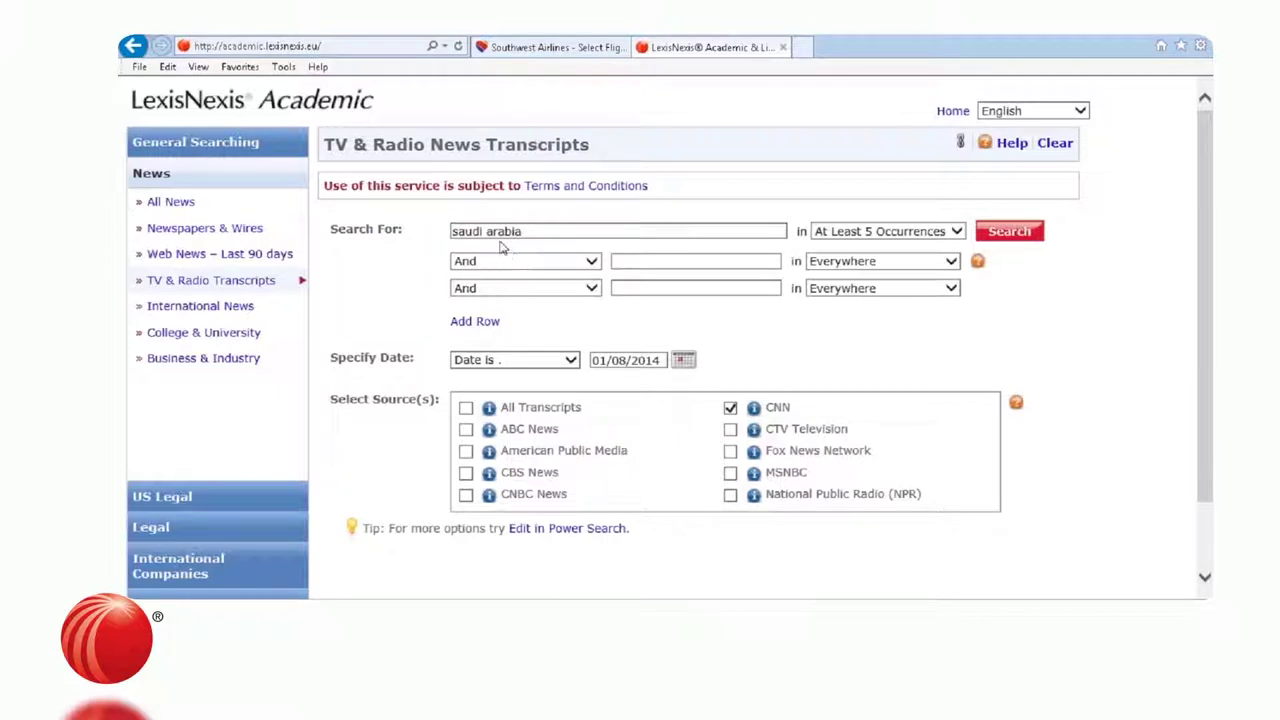
left_click(1010, 231)
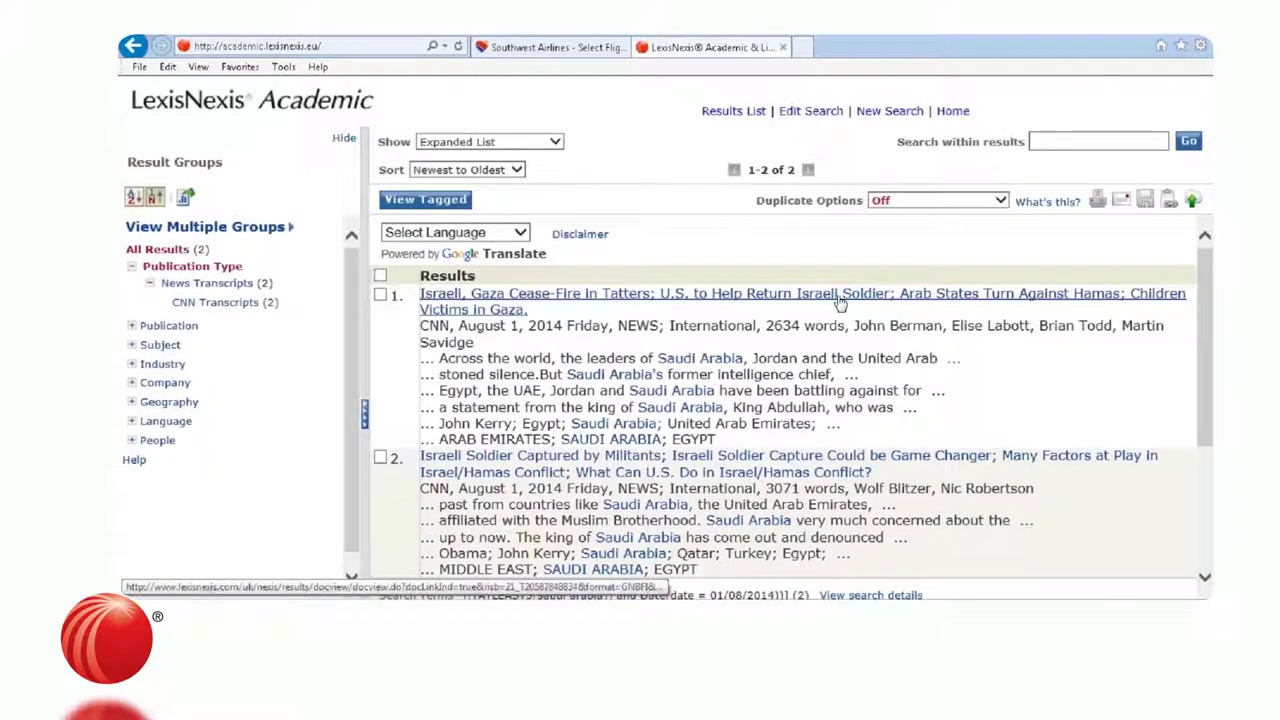
Open 'Israeli, Gaza Cease-Fire in Tatters', jump to saudi arabia hit 2 of 7, then Edit Search.
left_click(843, 302)
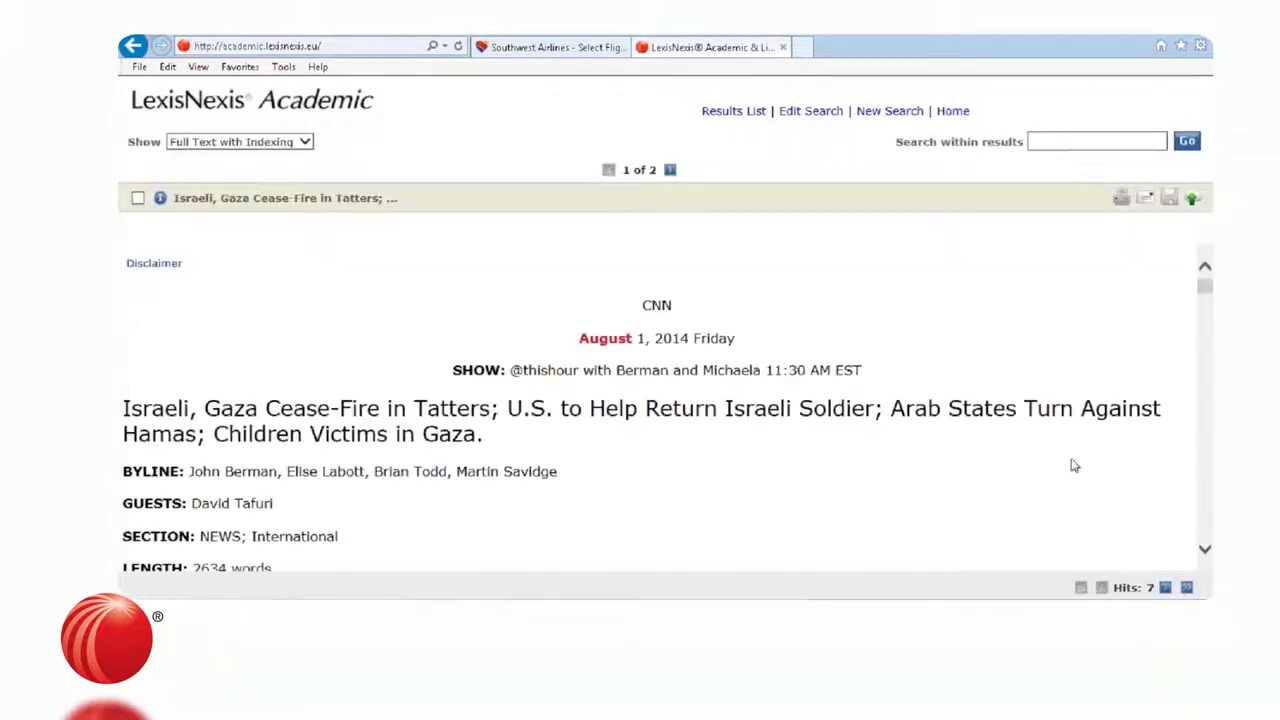
left_click(1165, 589)
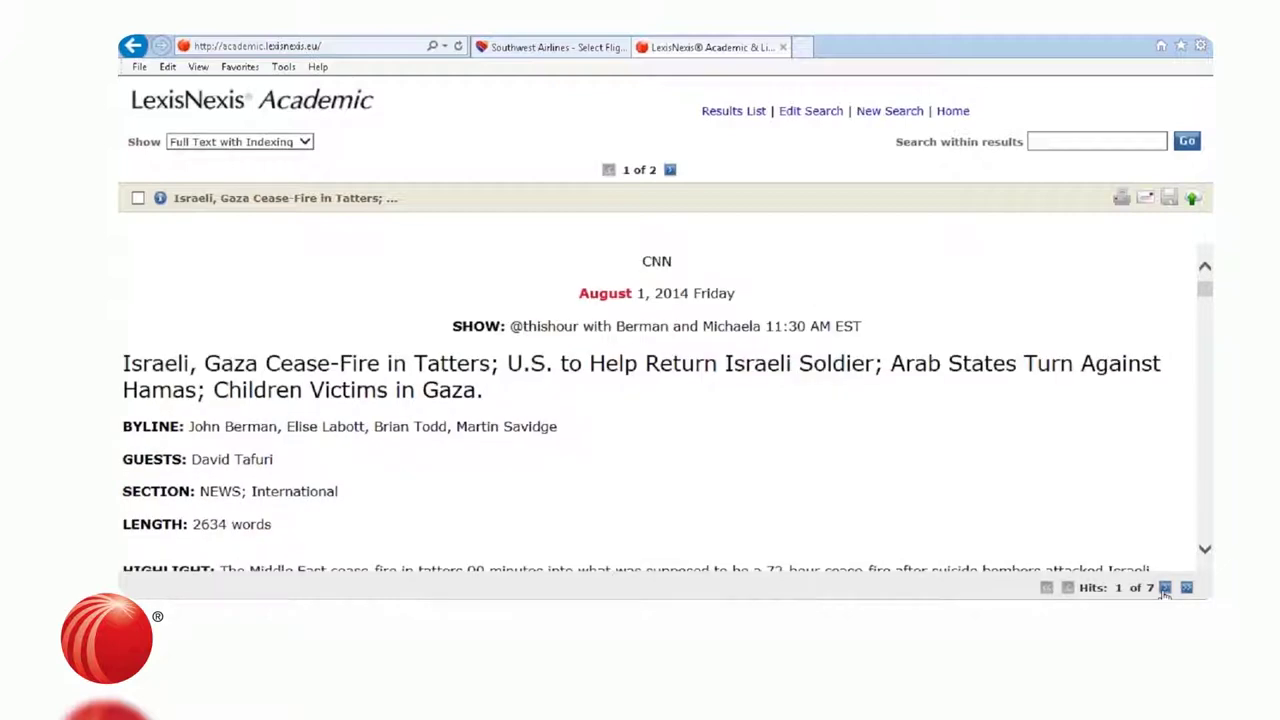
left_click(1165, 589)
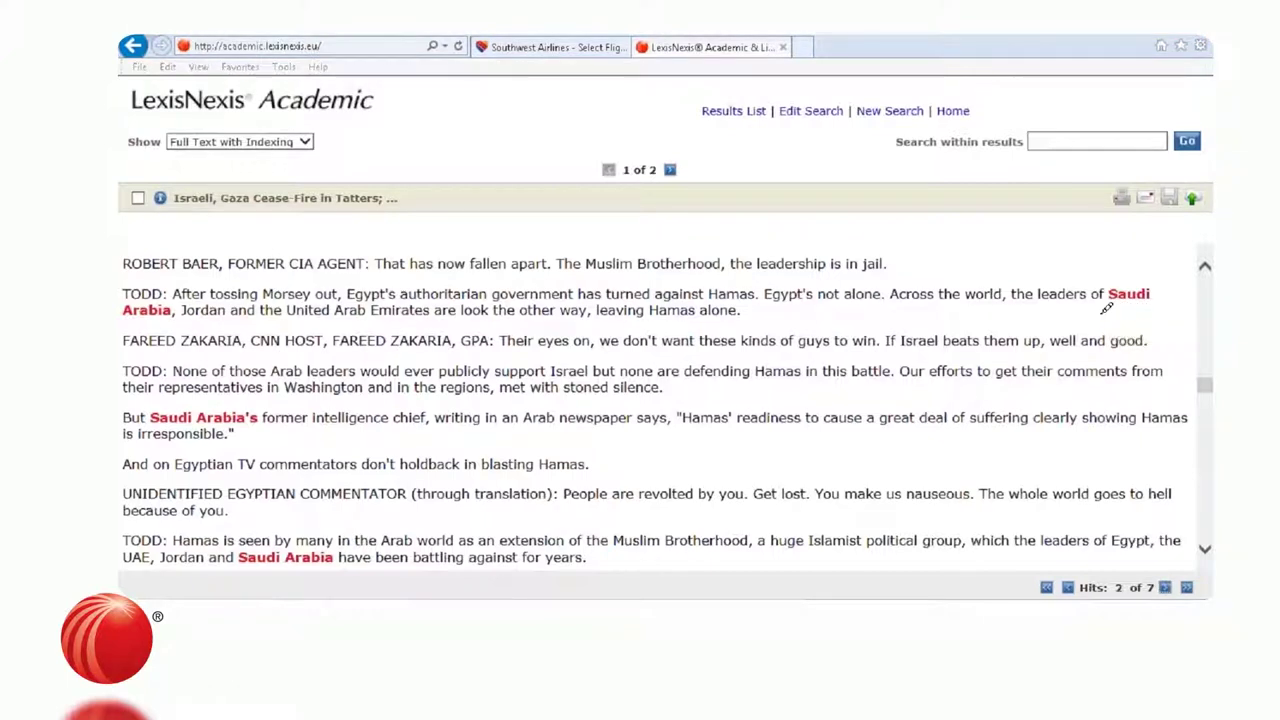
left_click_drag(1098, 314, 1152, 312)
left_click_drag(122, 322, 168, 323)
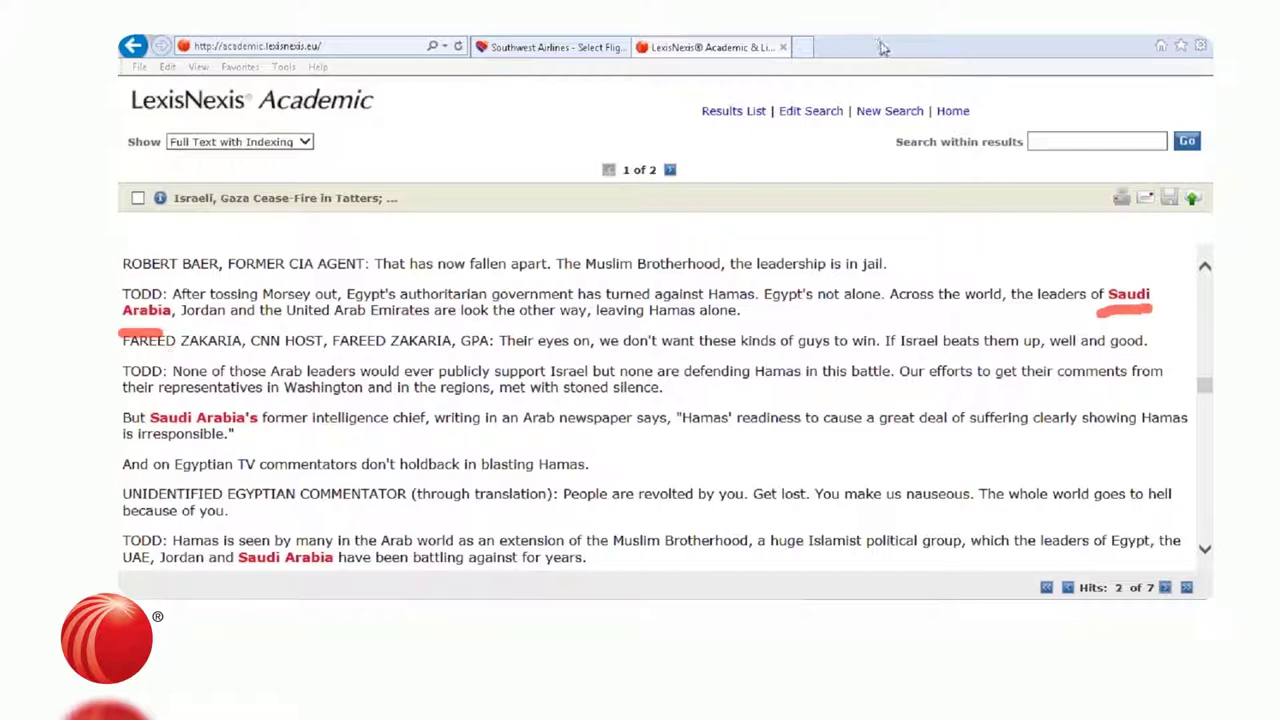
key("Escape")
left_click(836, 113)
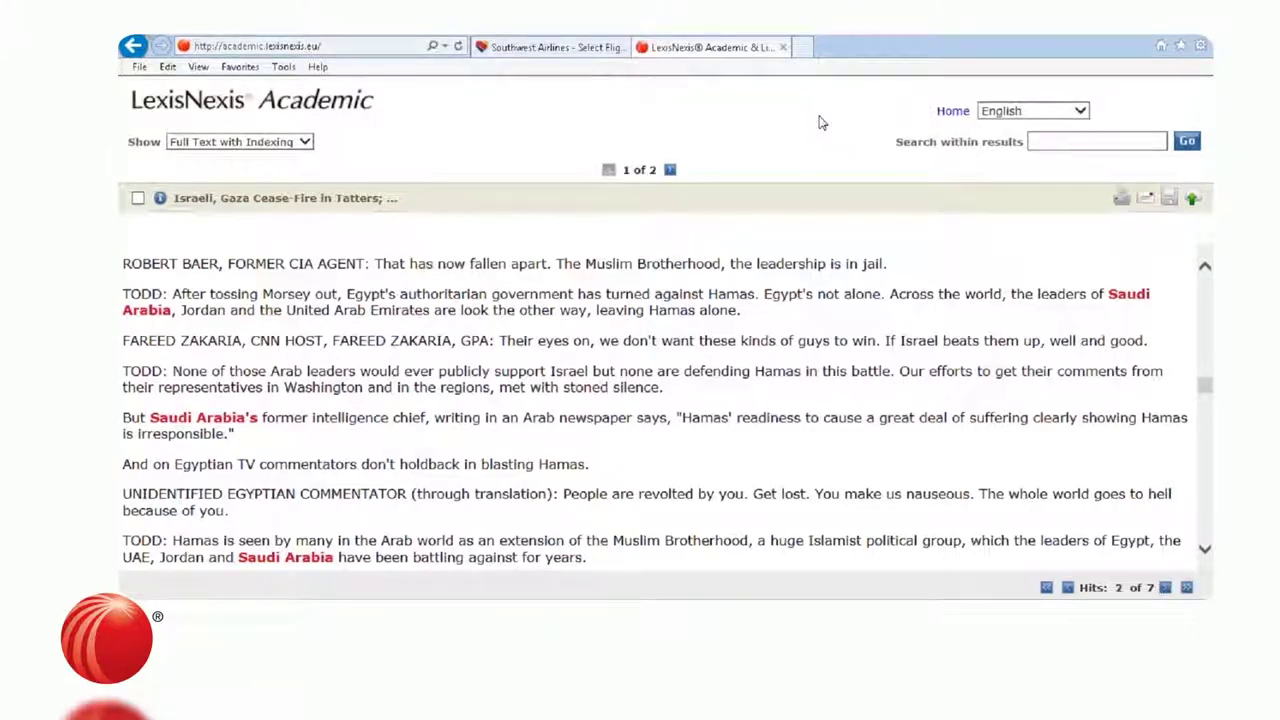
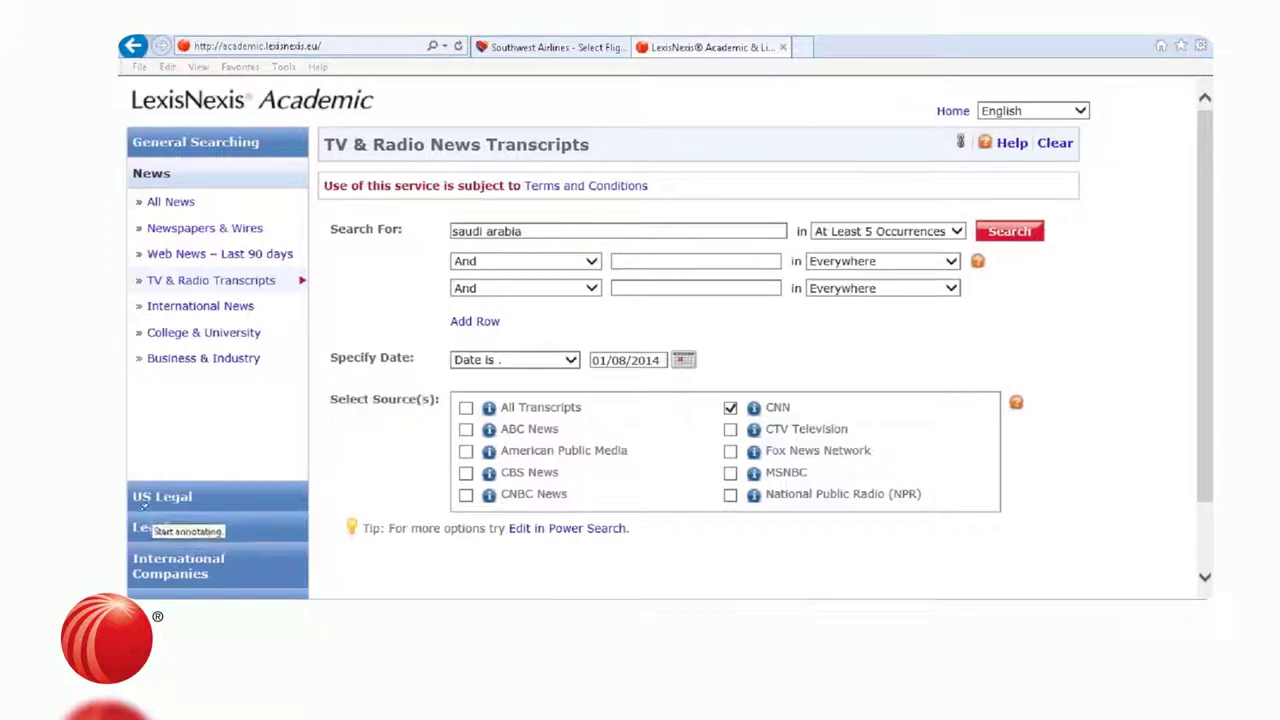
Expand the US Legal category and open its Landmark Cases list.
left_click_drag(133, 505, 207, 503)
left_click(172, 497)
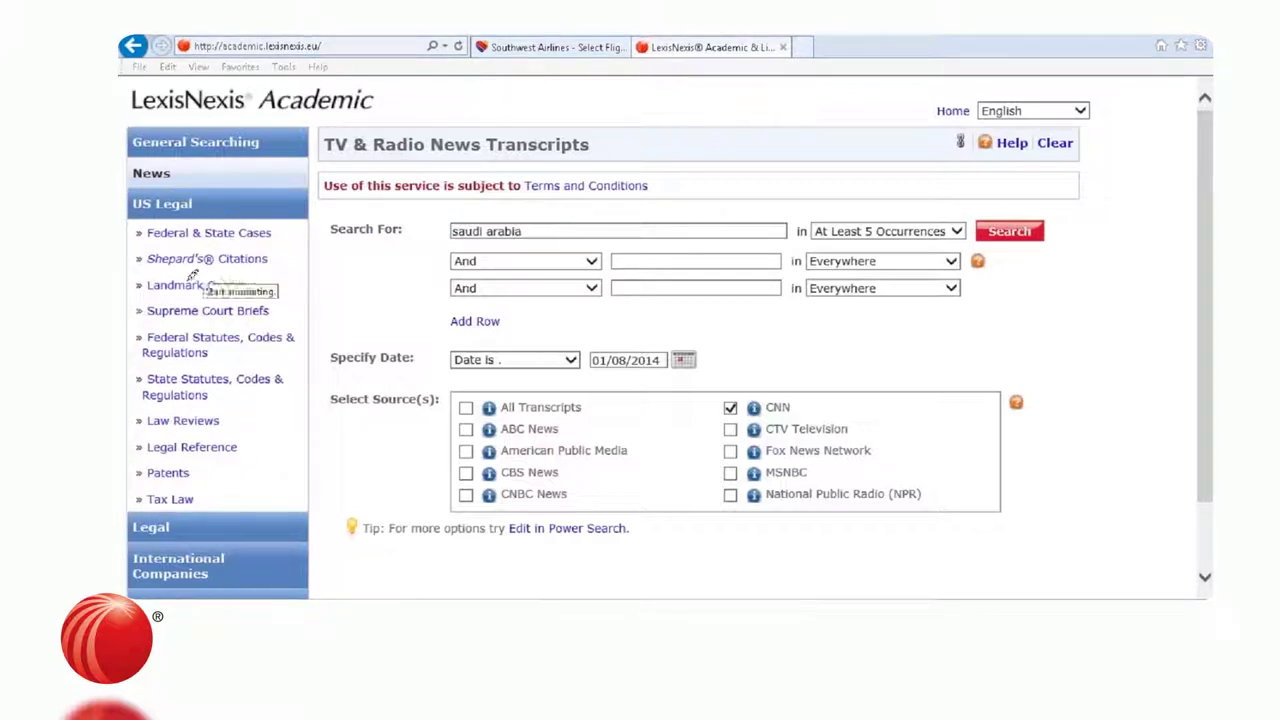
mouse_move(205, 263)
left_mouse_down()
mouse_move(136, 268)
mouse_move(140, 298)
mouse_move(278, 287)
mouse_move(198, 262)
left_mouse_up()
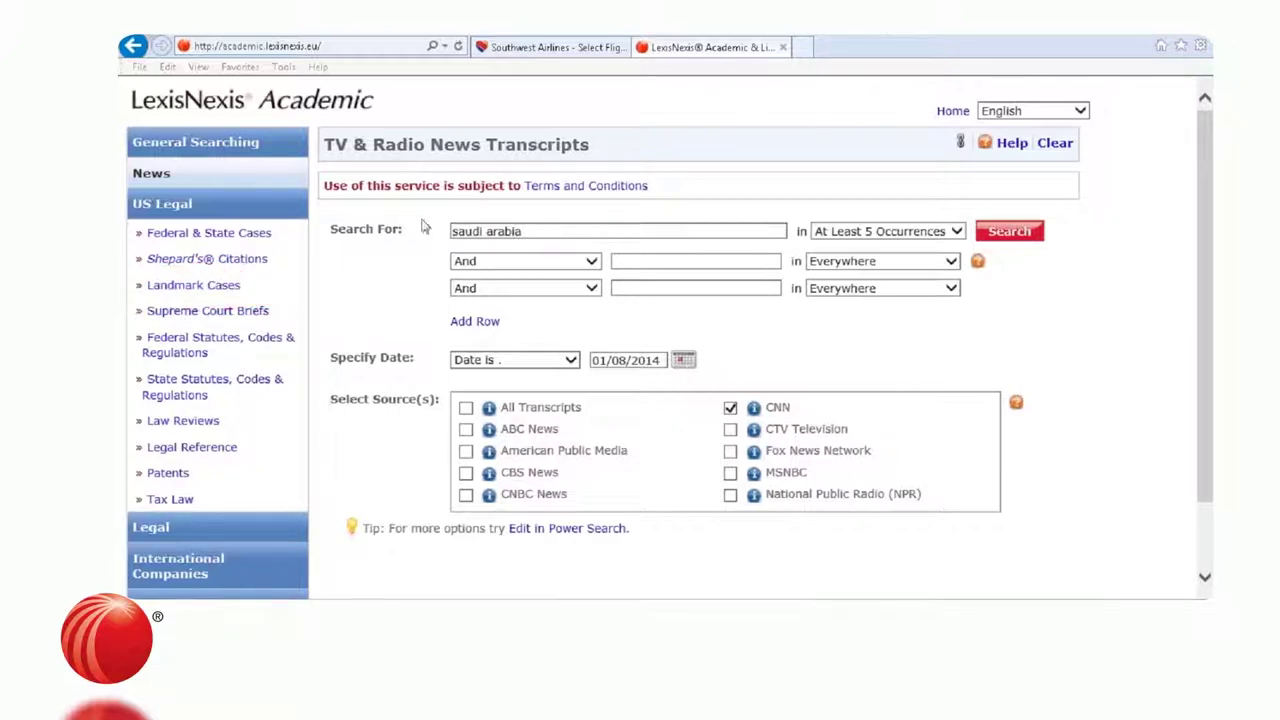
left_click(170, 287)
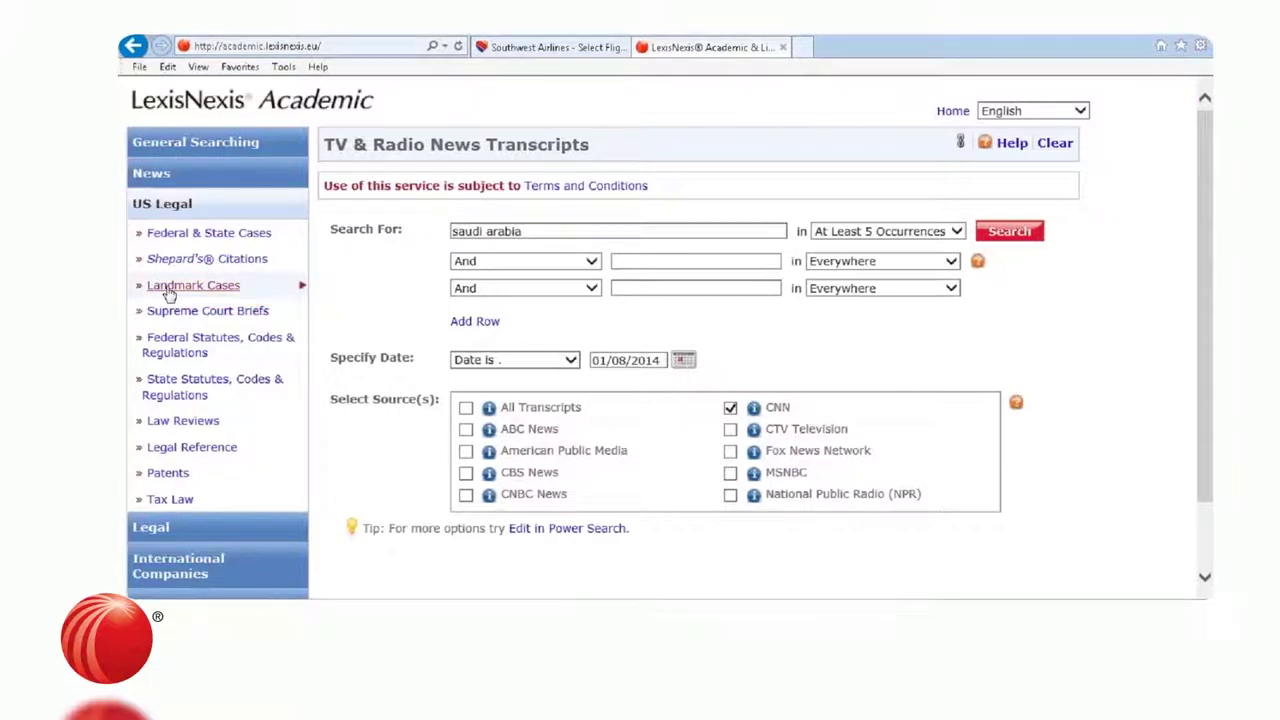
Scroll down to the Capital Punishment cases and briefly underline that heading.
left_click(1205, 581)
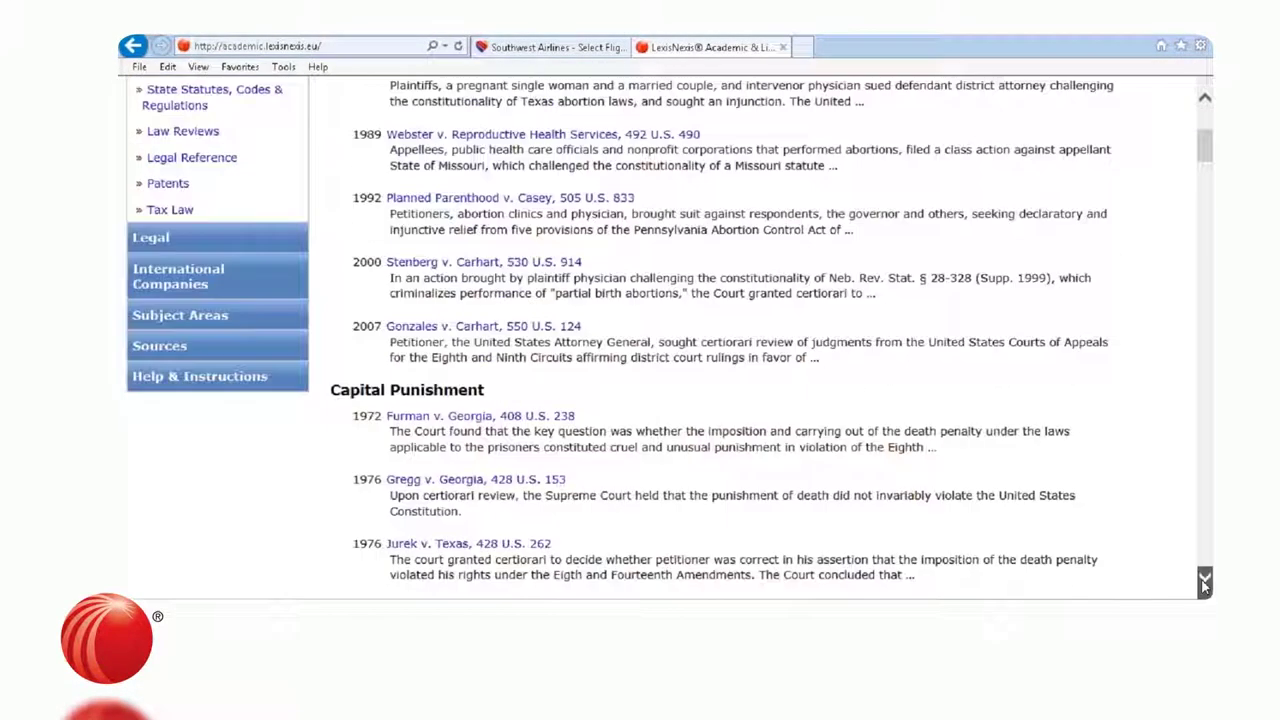
left_click(1205, 581)
left_click(1205, 581)
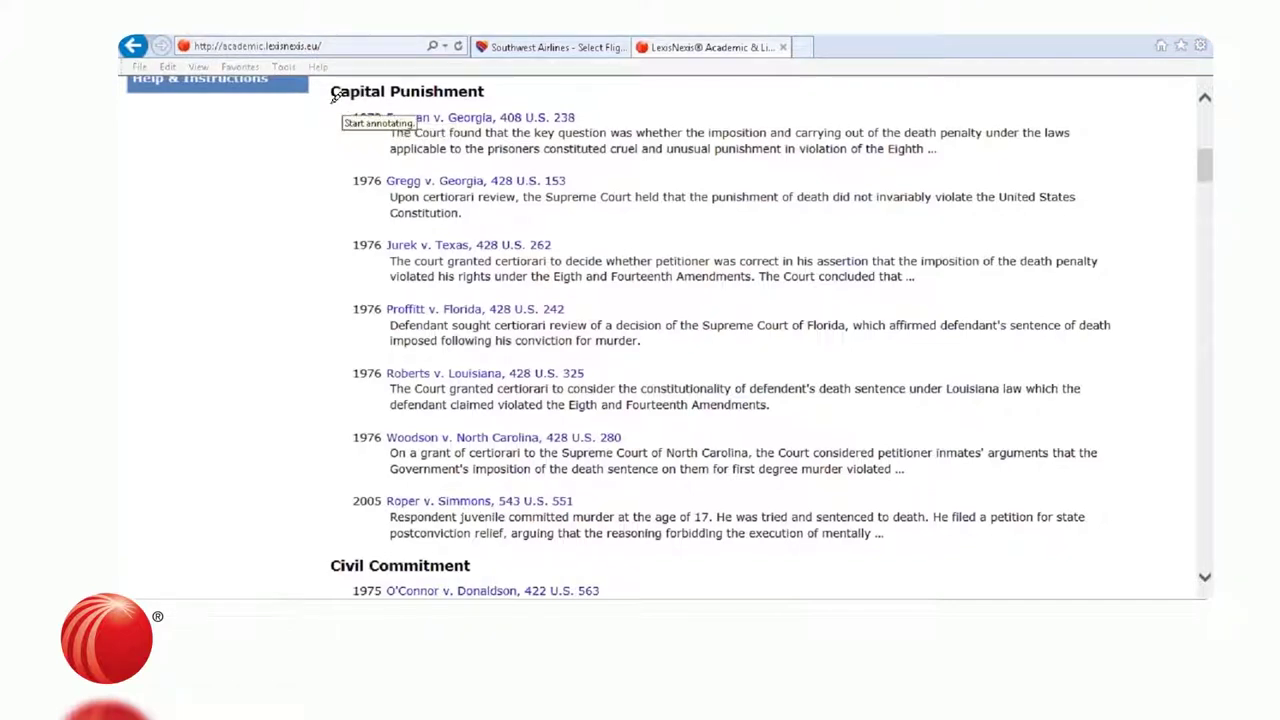
left_click_drag(327, 102, 489, 96)
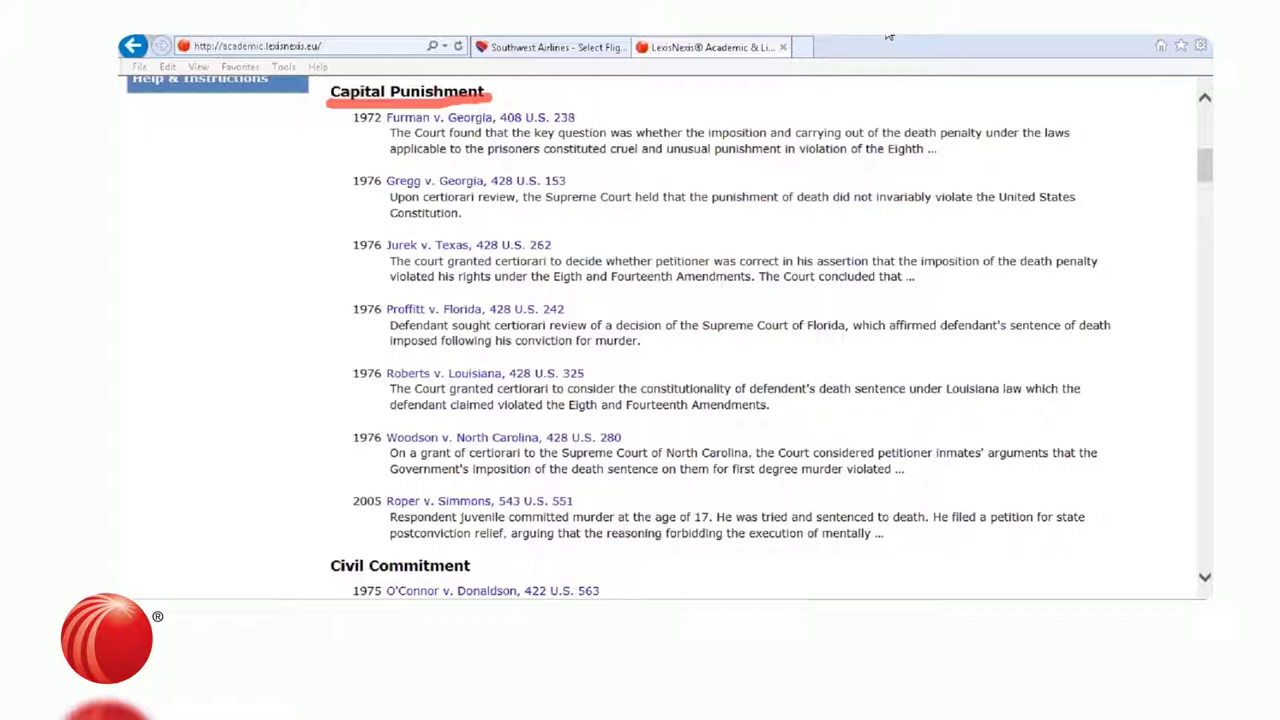
key("Escape")
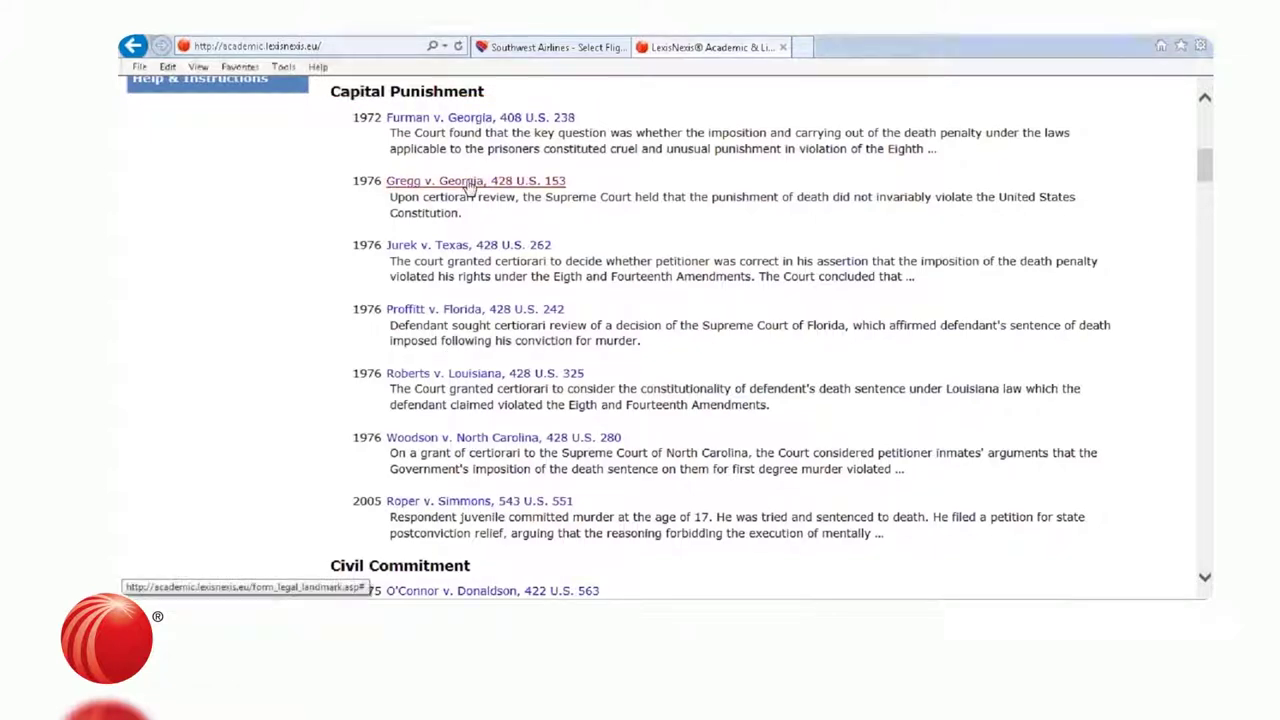
Open Gregg v. Georgia (428 U.S. 153) and scroll to its Case Summary.
left_click(468, 183)
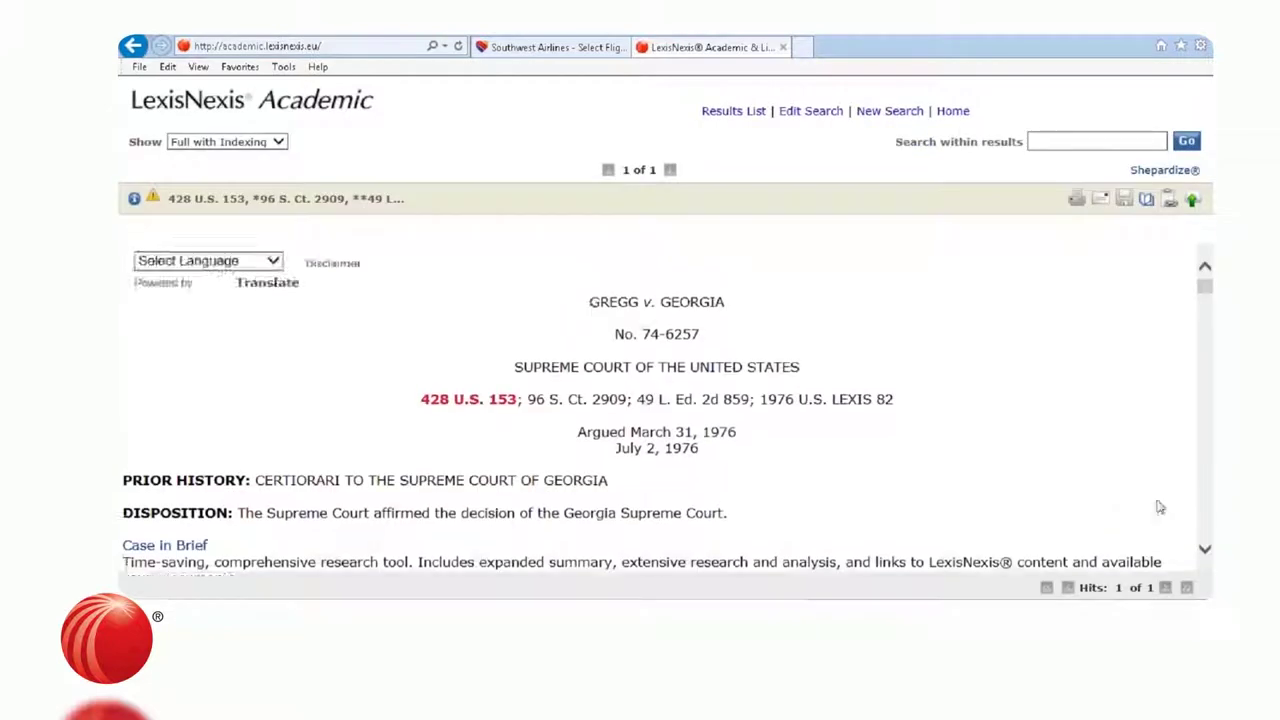
scroll(1205, 550, "down", 2)
scroll(1205, 552, "down", 3)
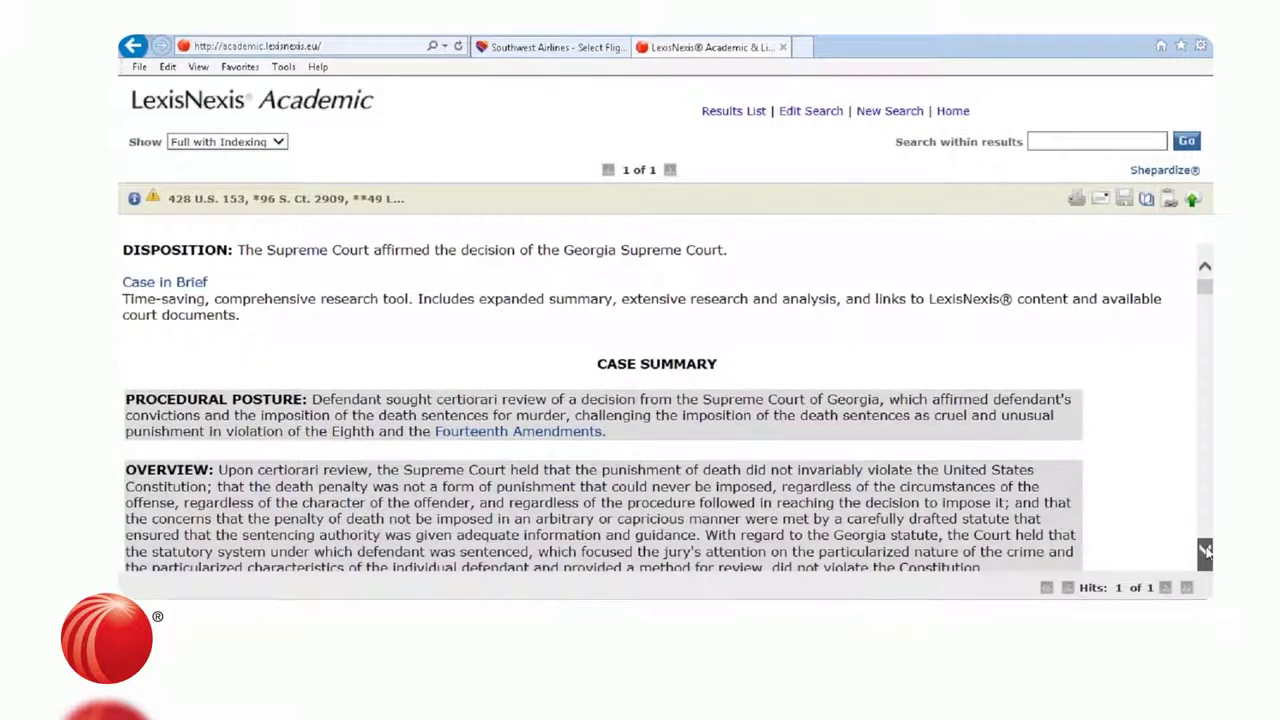
left_click(1205, 550)
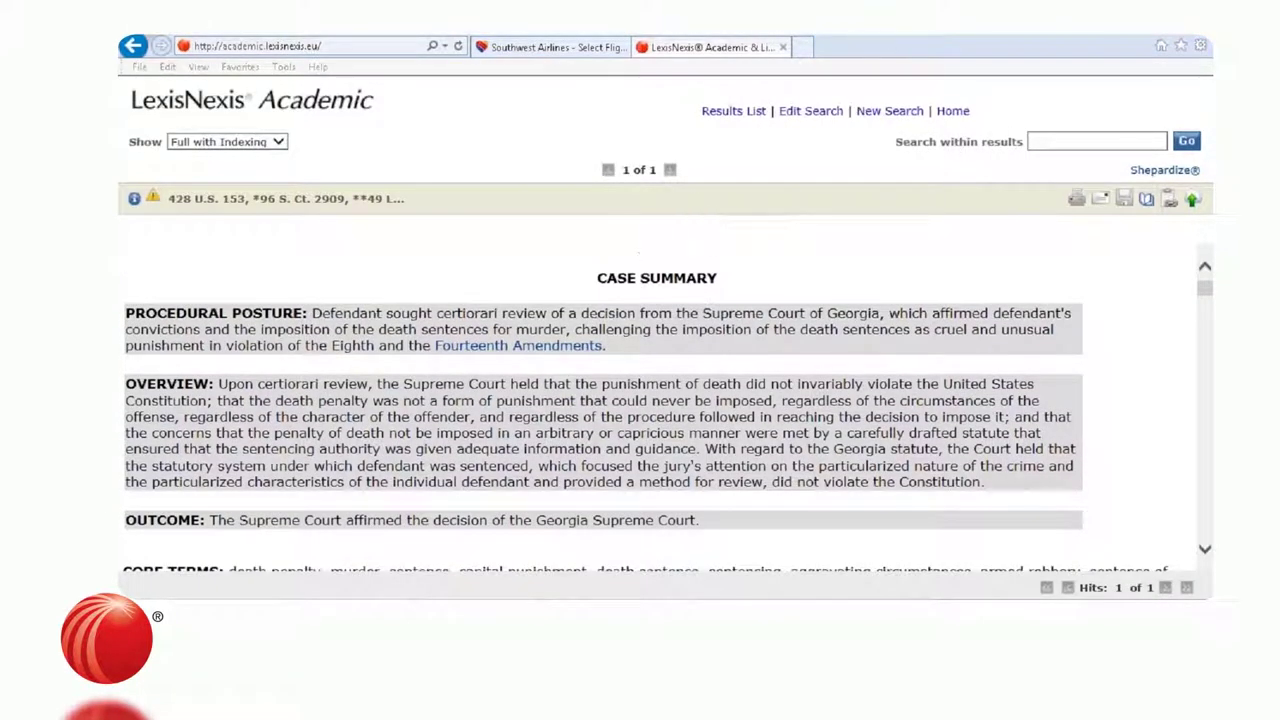
Highlight the summary's Procedural Posture, Overview and Outcome, then start a New Search.
mouse_move(630, 258)
left_mouse_down()
mouse_move(568, 284)
mouse_move(703, 300)
mouse_move(705, 240)
mouse_move(606, 252)
left_mouse_up()
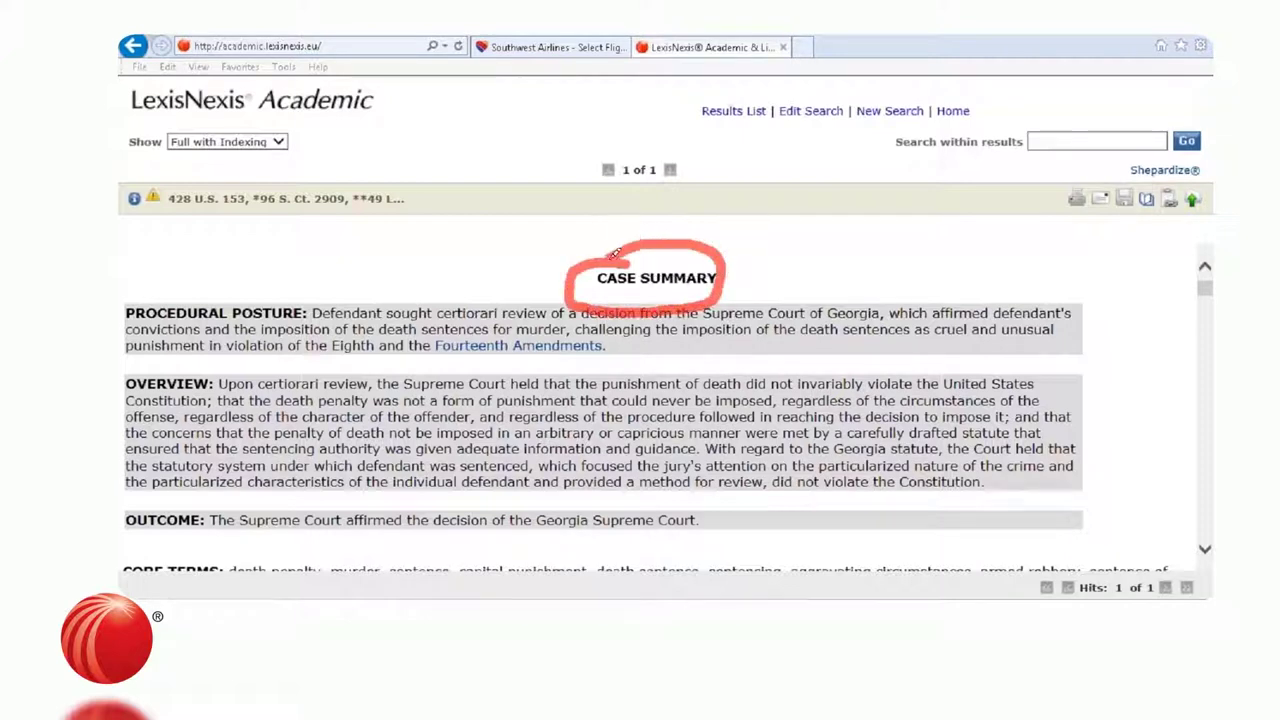
left_click_drag(127, 328, 287, 323)
left_click_drag(123, 400, 210, 398)
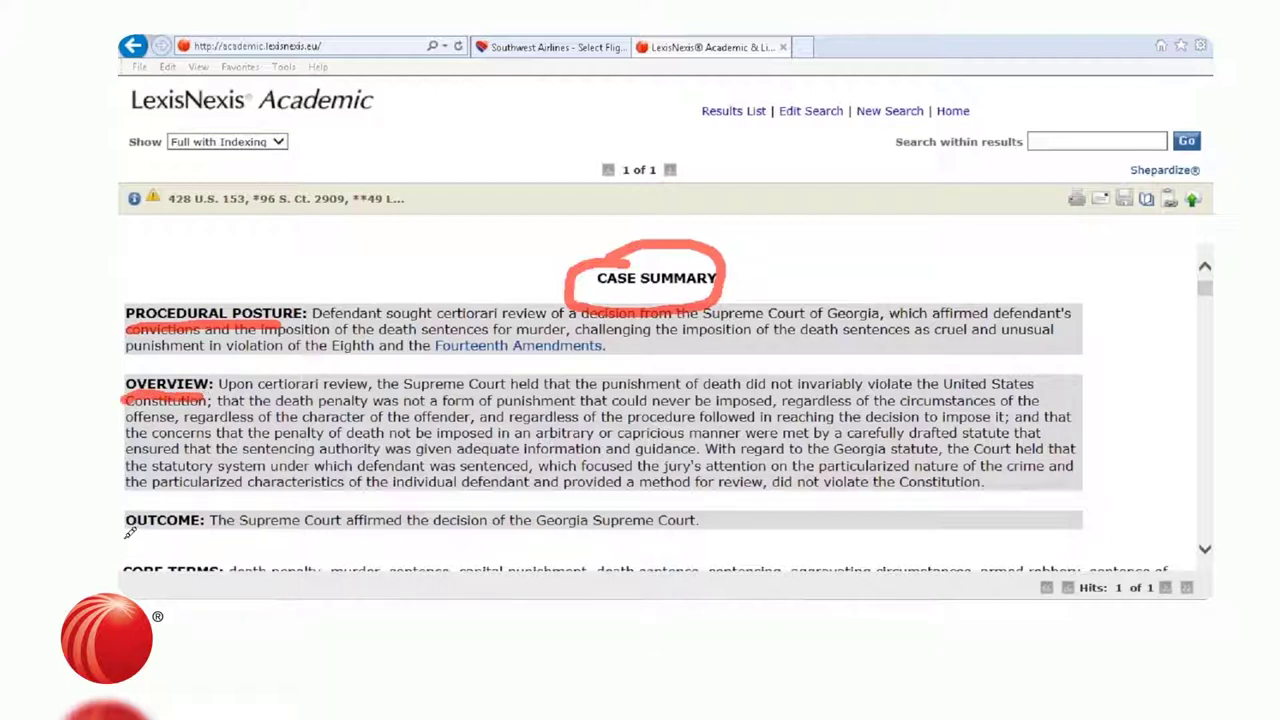
left_click_drag(123, 539, 201, 540)
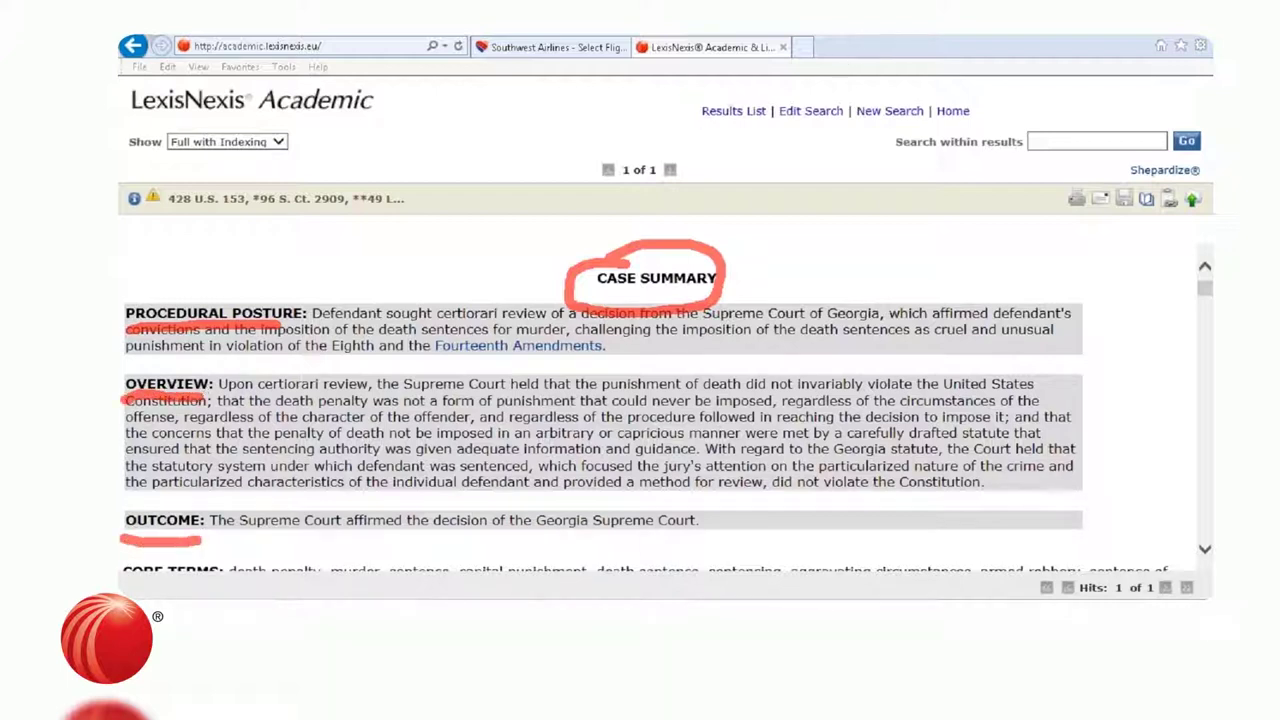
key("Escape")
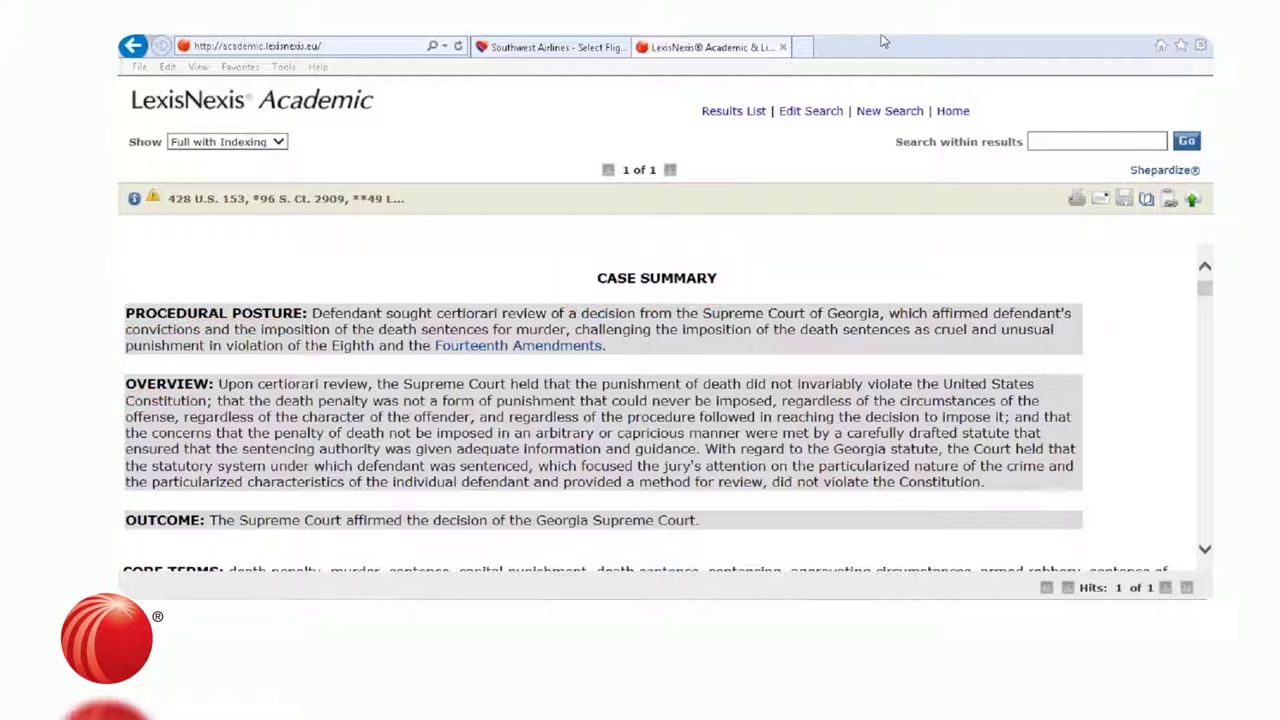
left_click(888, 112)
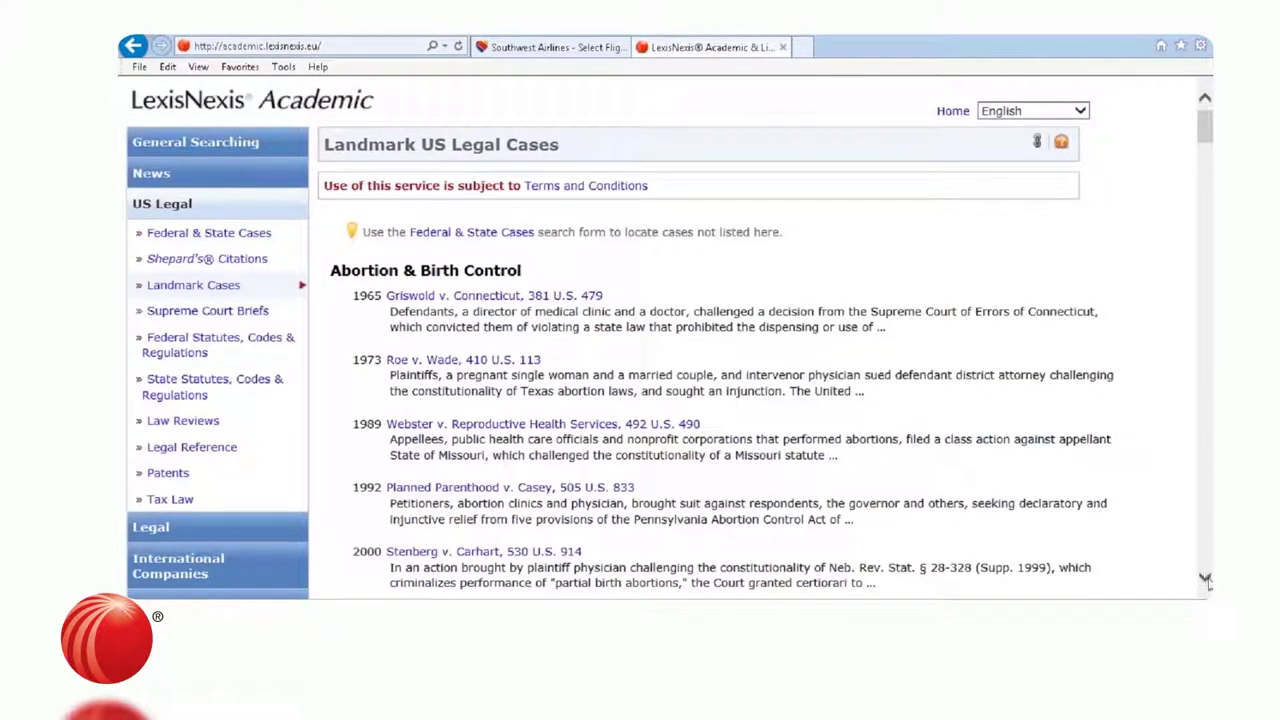
Expand International Companies, underline its list, compare, profile and SEC links, then open Find a company.
scroll(1207, 583, "down", 3)
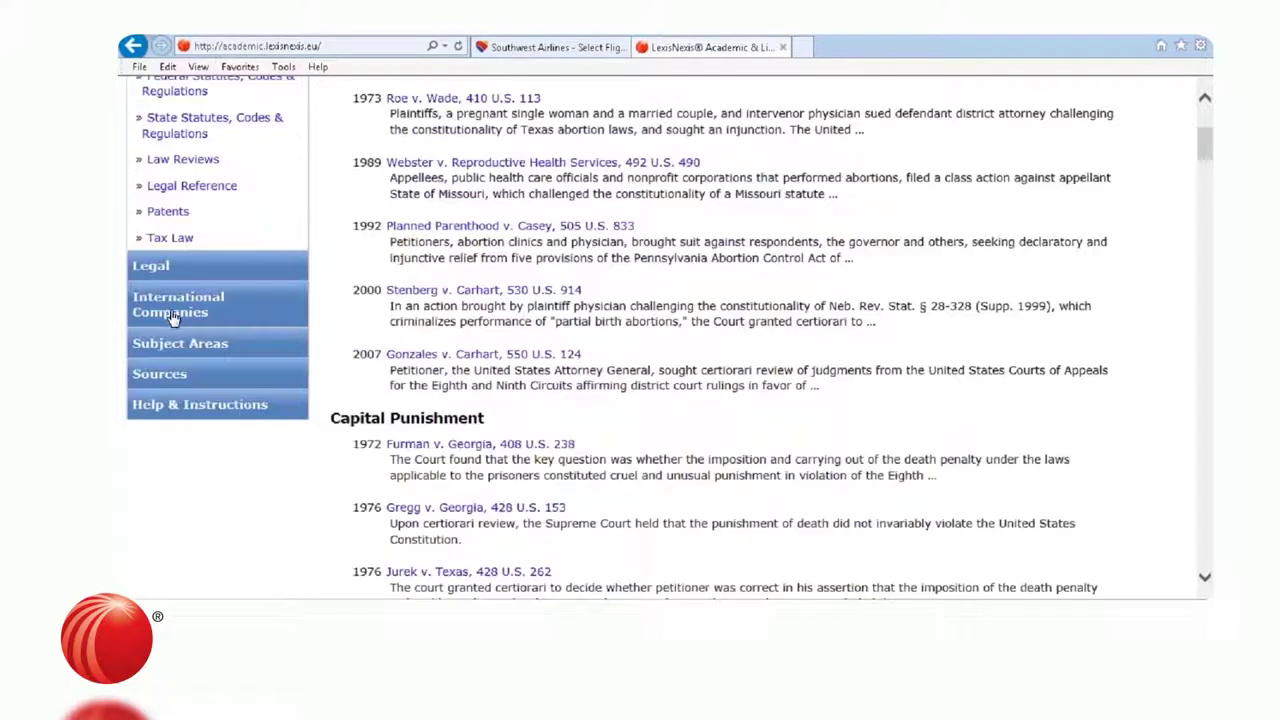
left_click(172, 312)
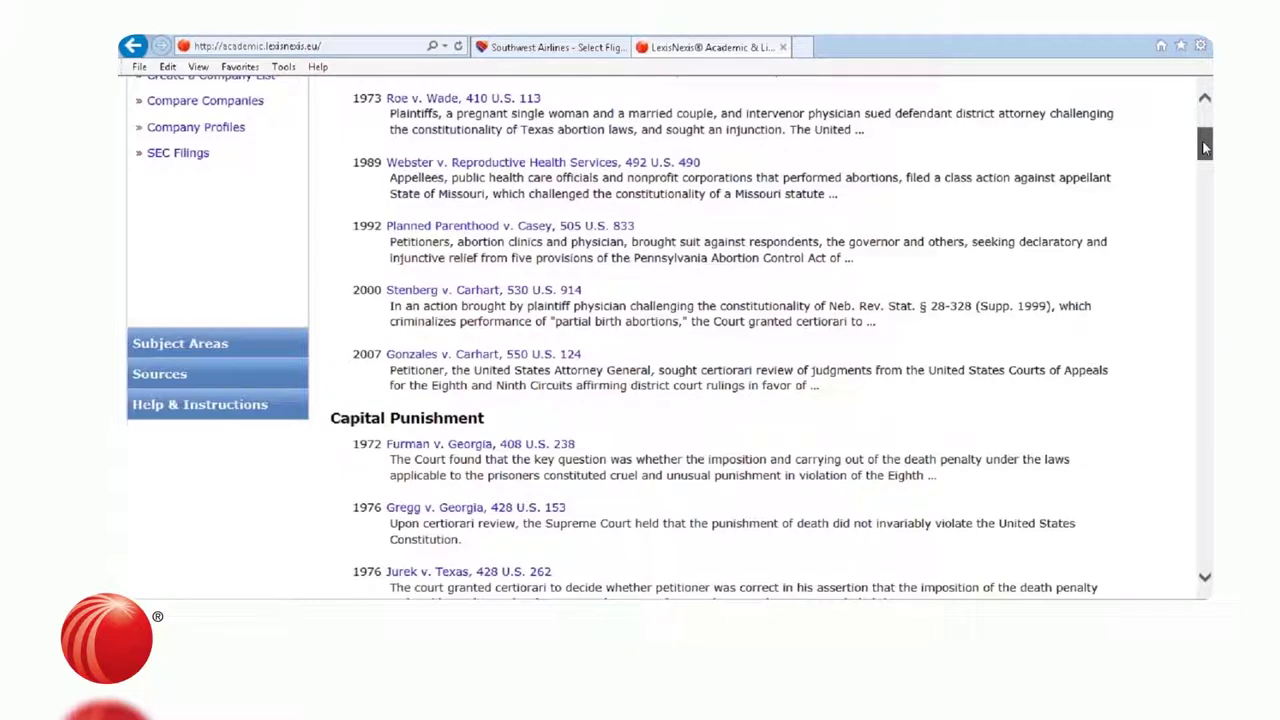
scroll(1205, 148, "up", 3)
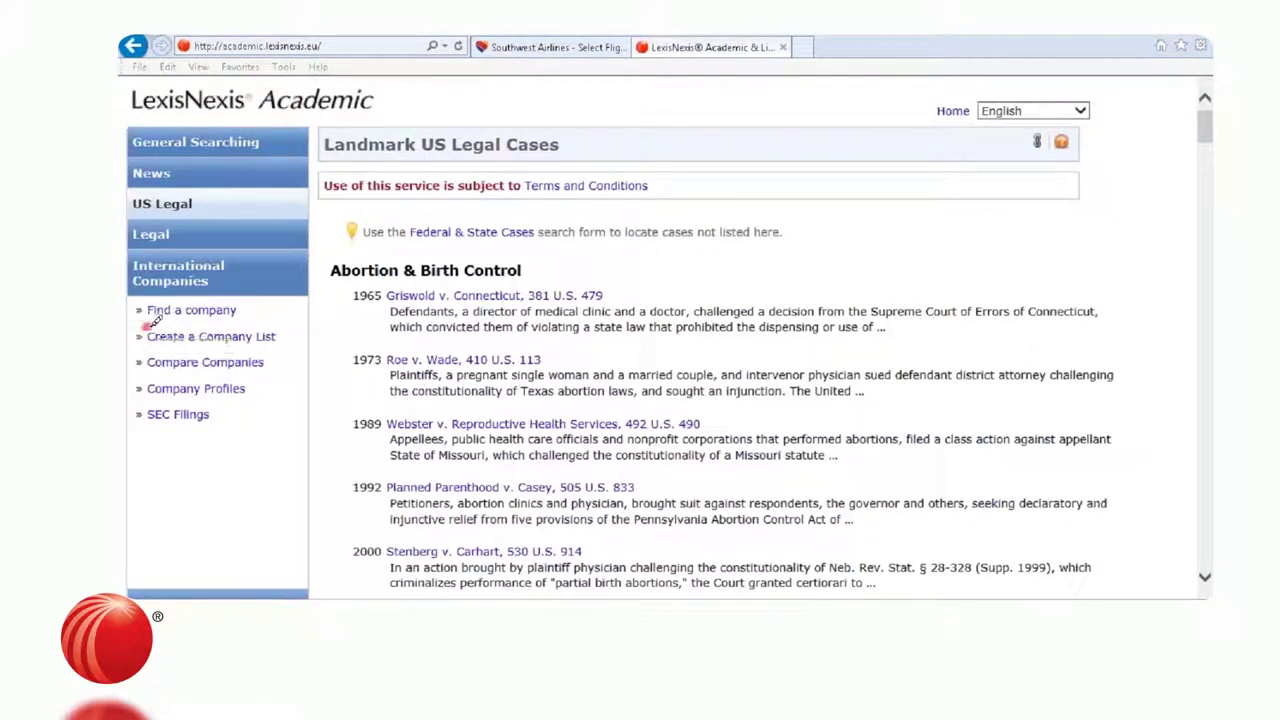
left_click_drag(149, 344, 268, 344)
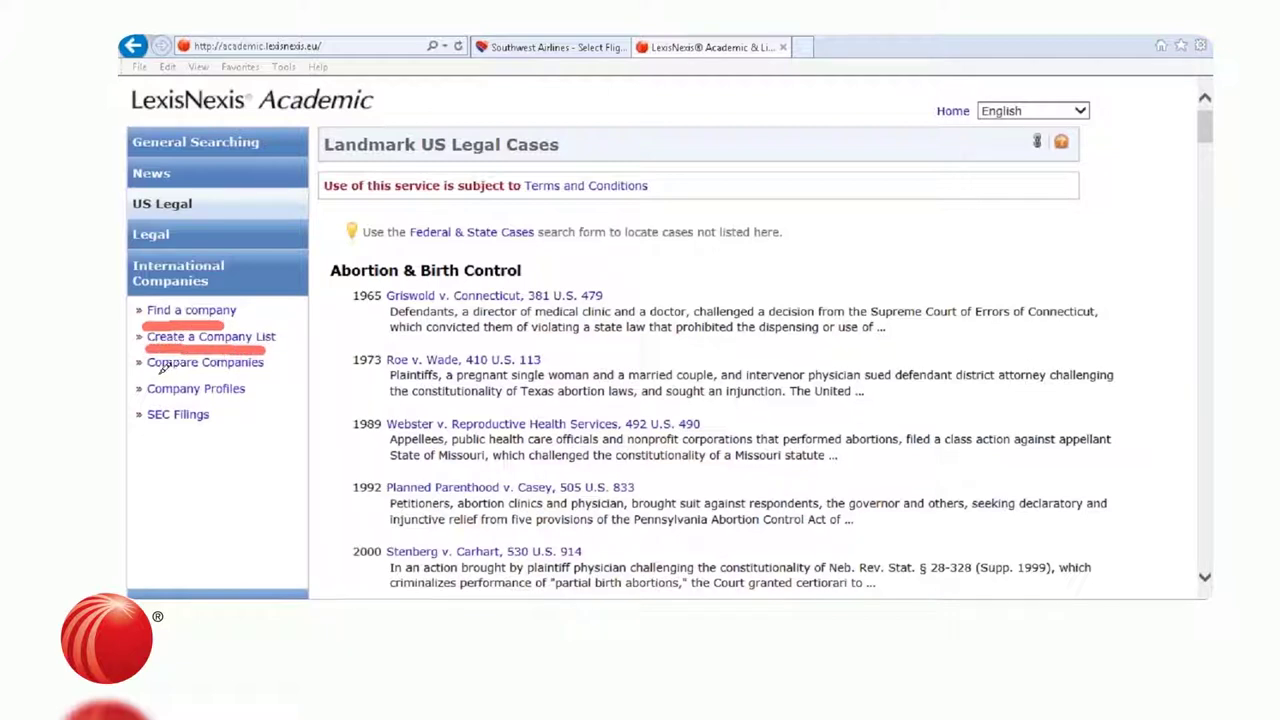
left_click_drag(150, 371, 264, 370)
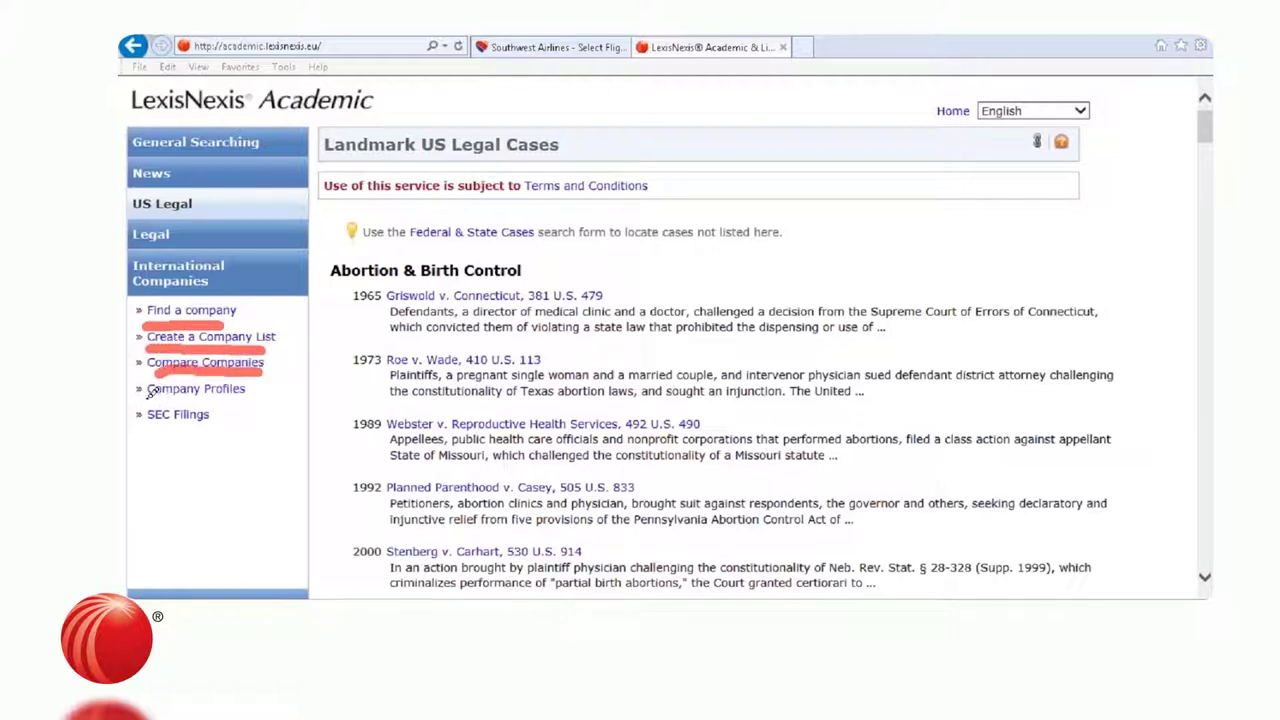
left_click_drag(143, 407, 238, 407)
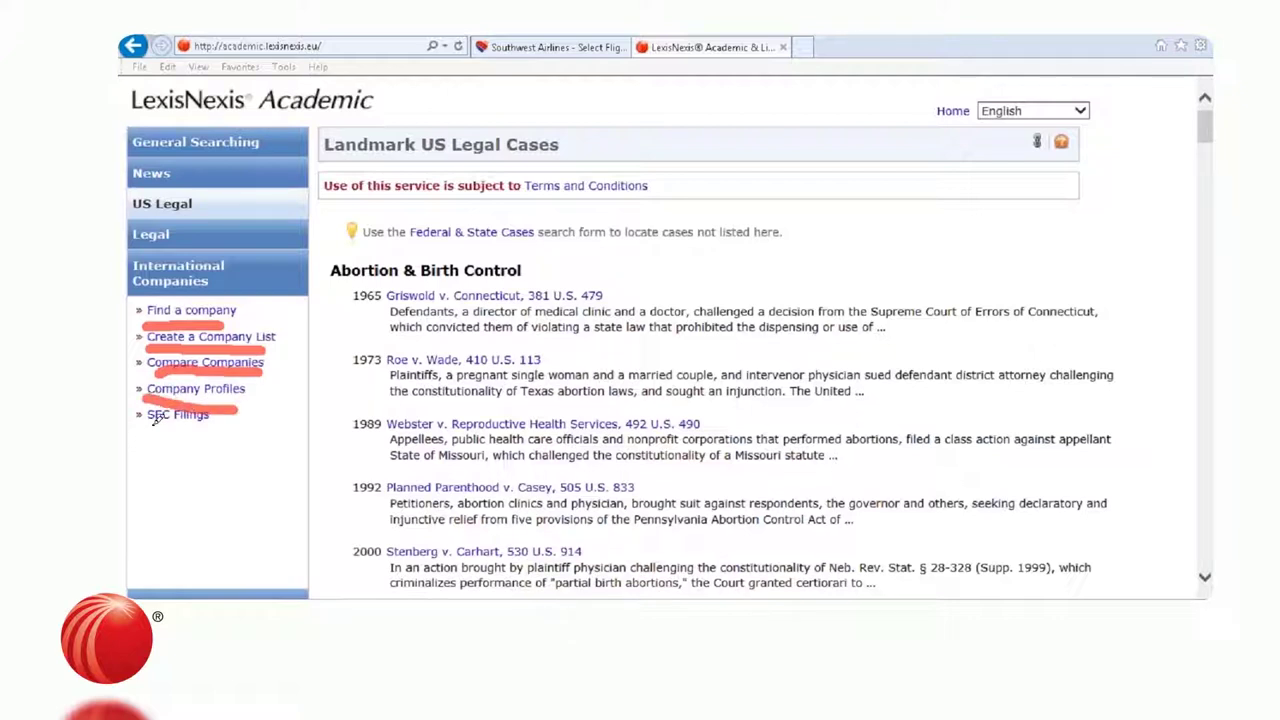
left_click_drag(150, 425, 215, 425)
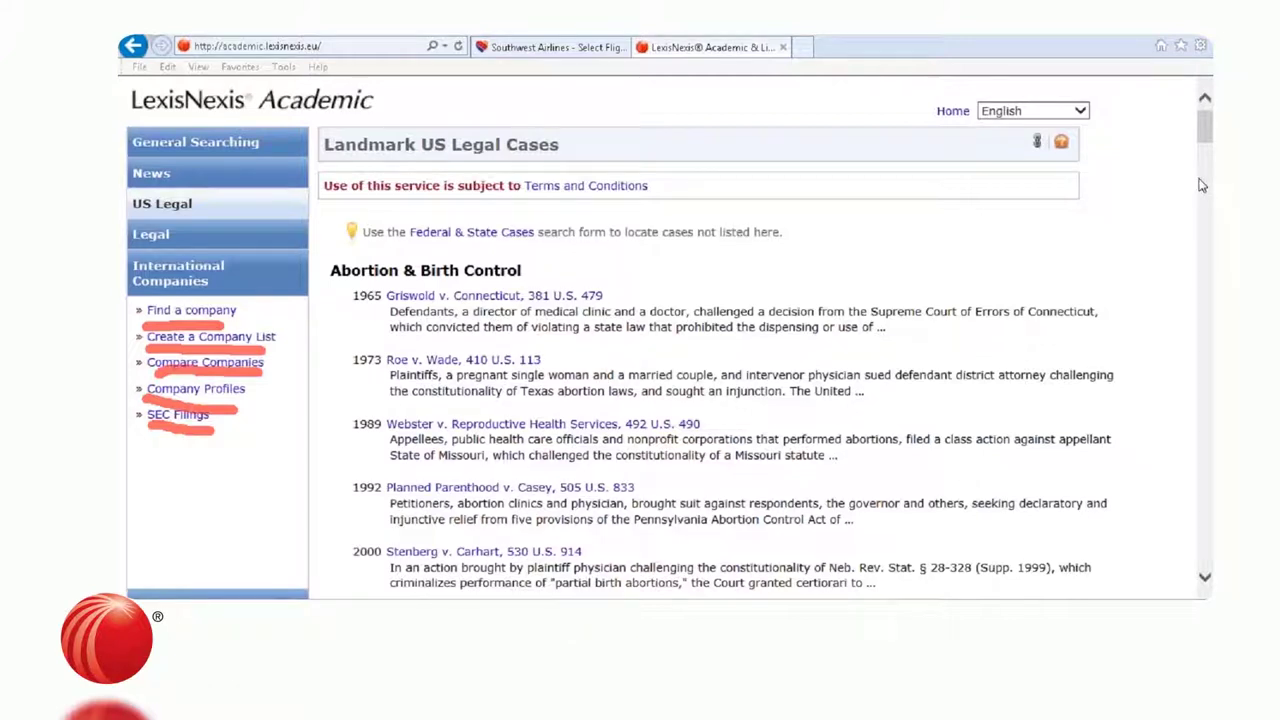
left_click(183, 311)
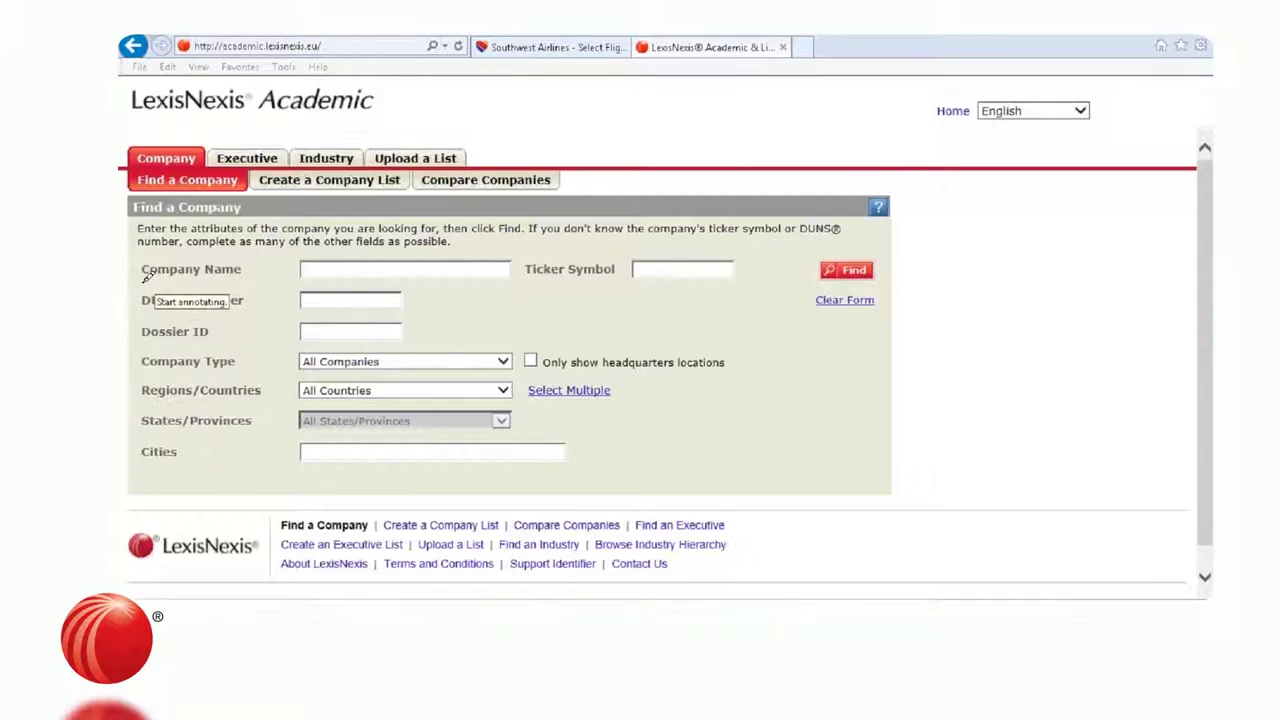
Search Find a Company by ticker symbol 1080.
left_click_drag(141, 283, 246, 286)
left_click_drag(520, 282, 614, 284)
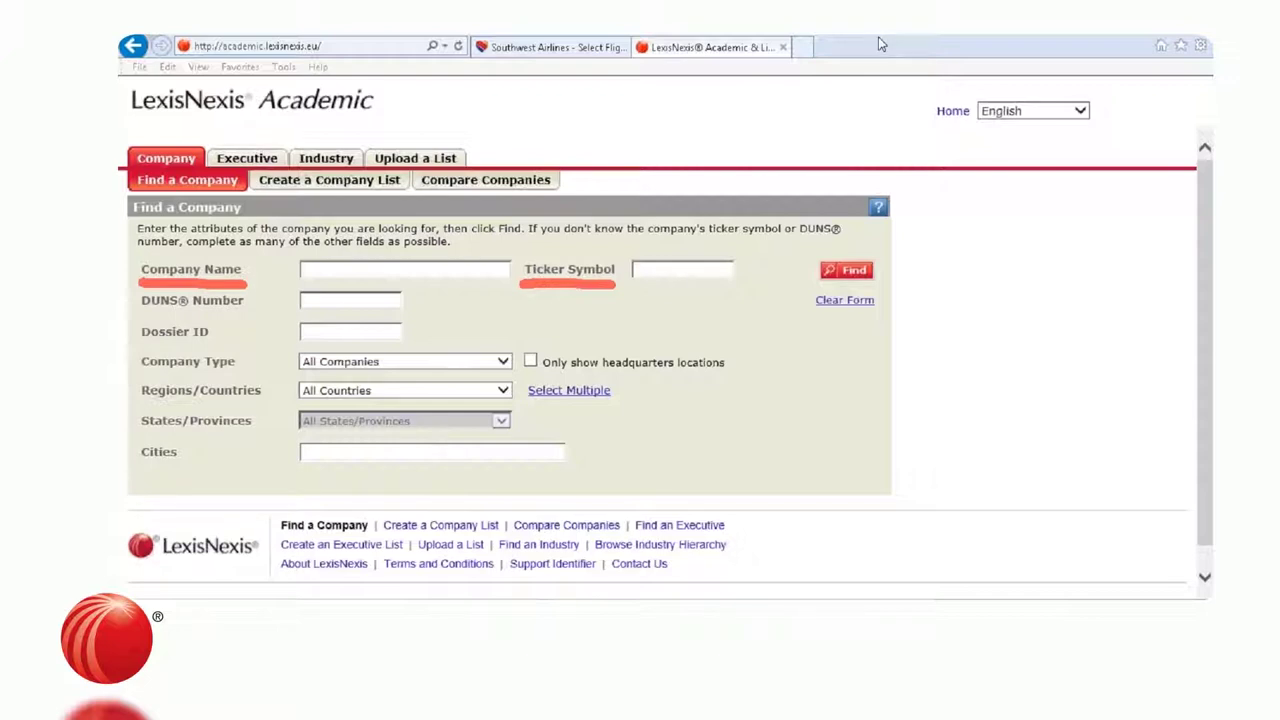
key("Escape")
left_click(677, 268)
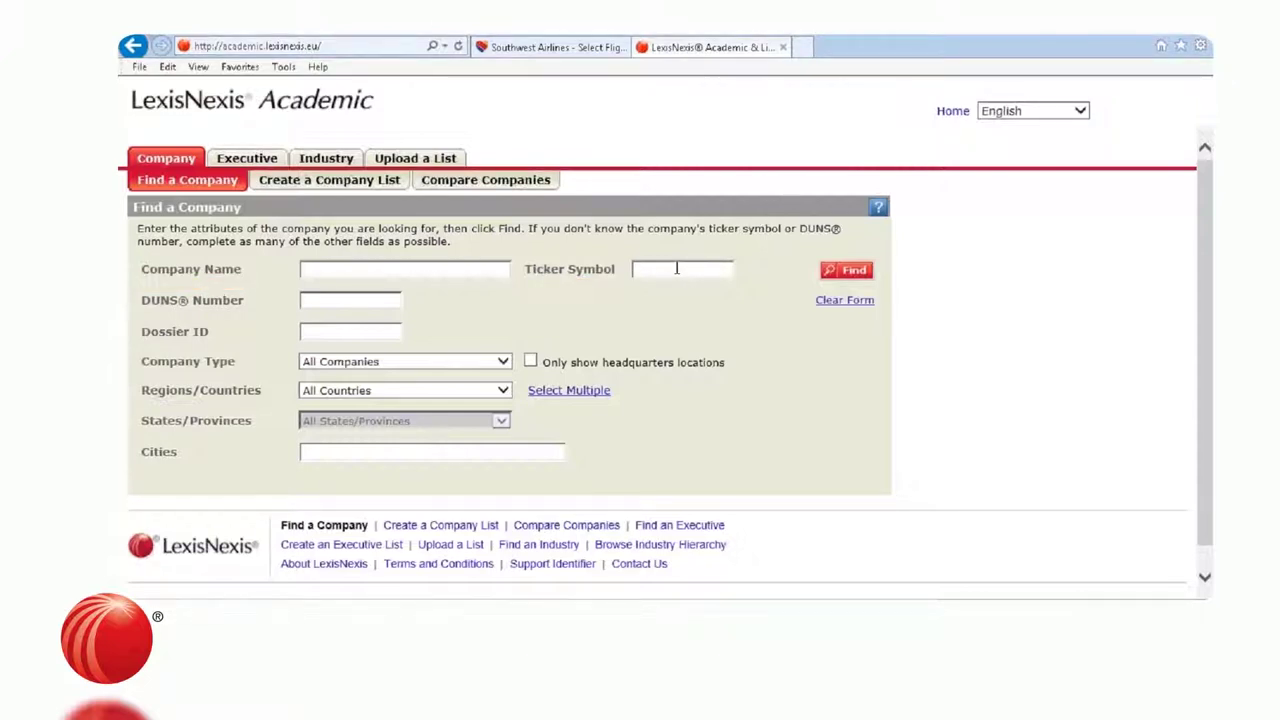
type("10")
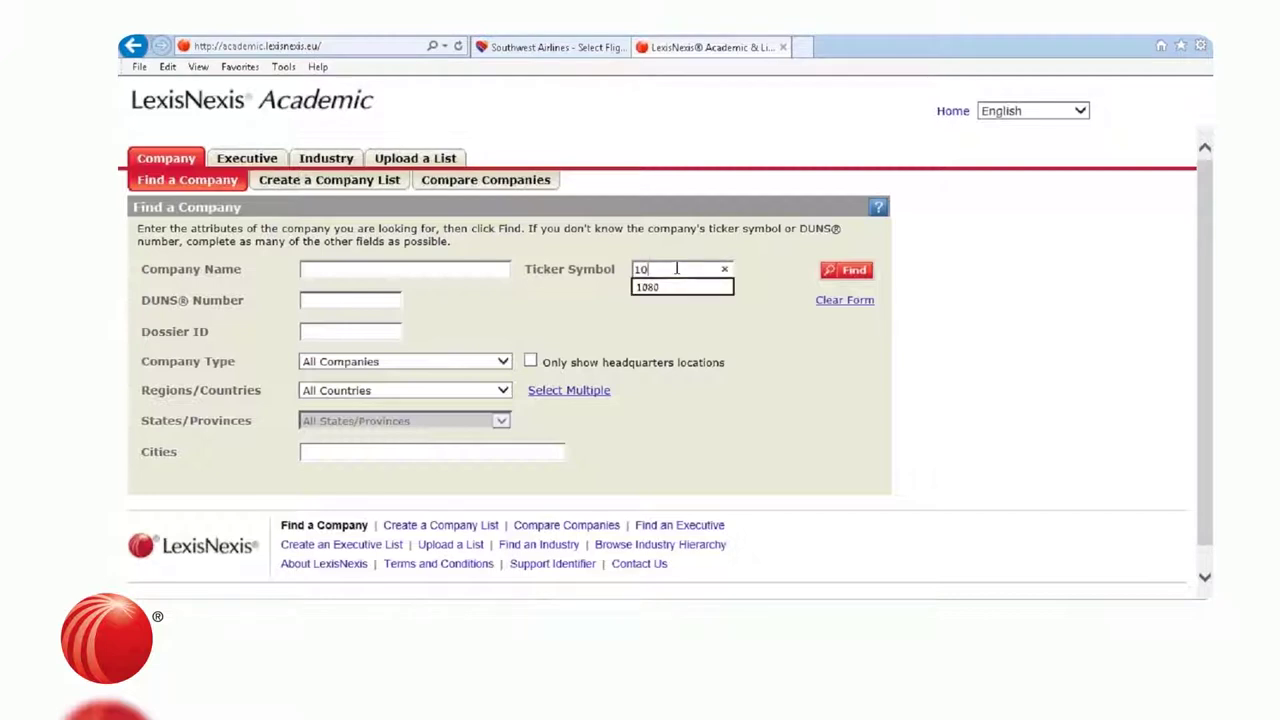
type("80")
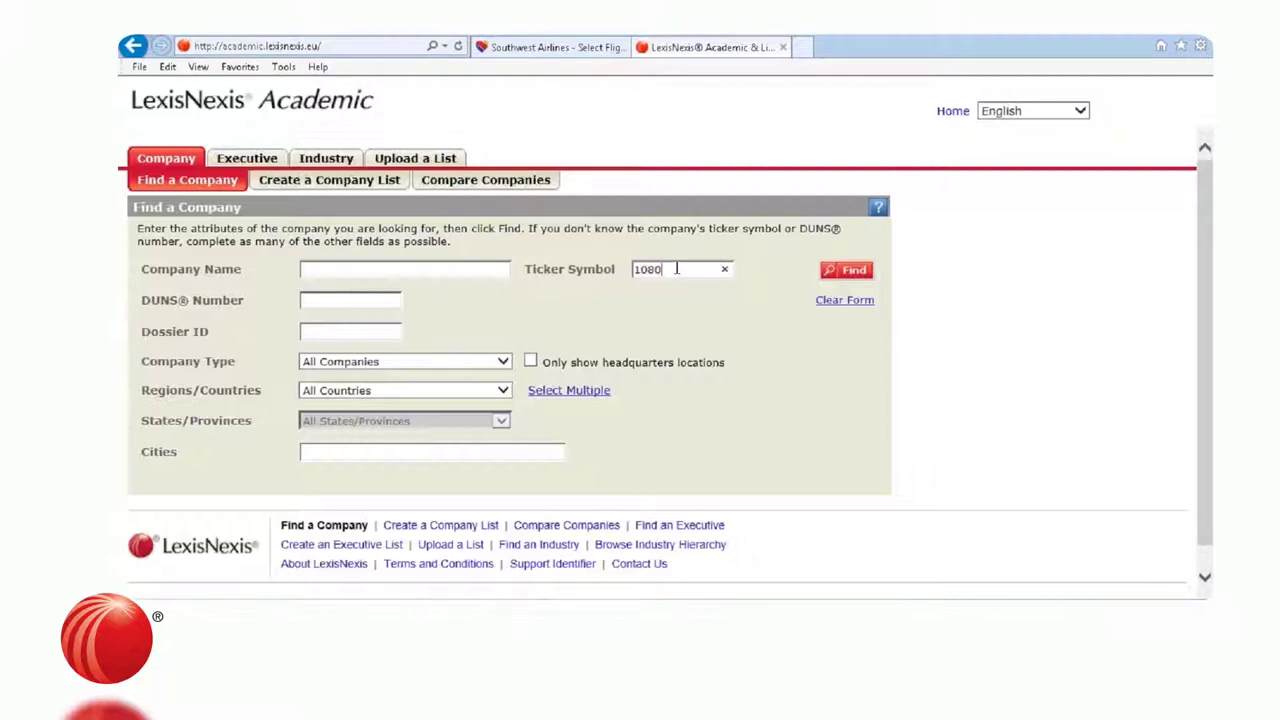
left_click(845, 279)
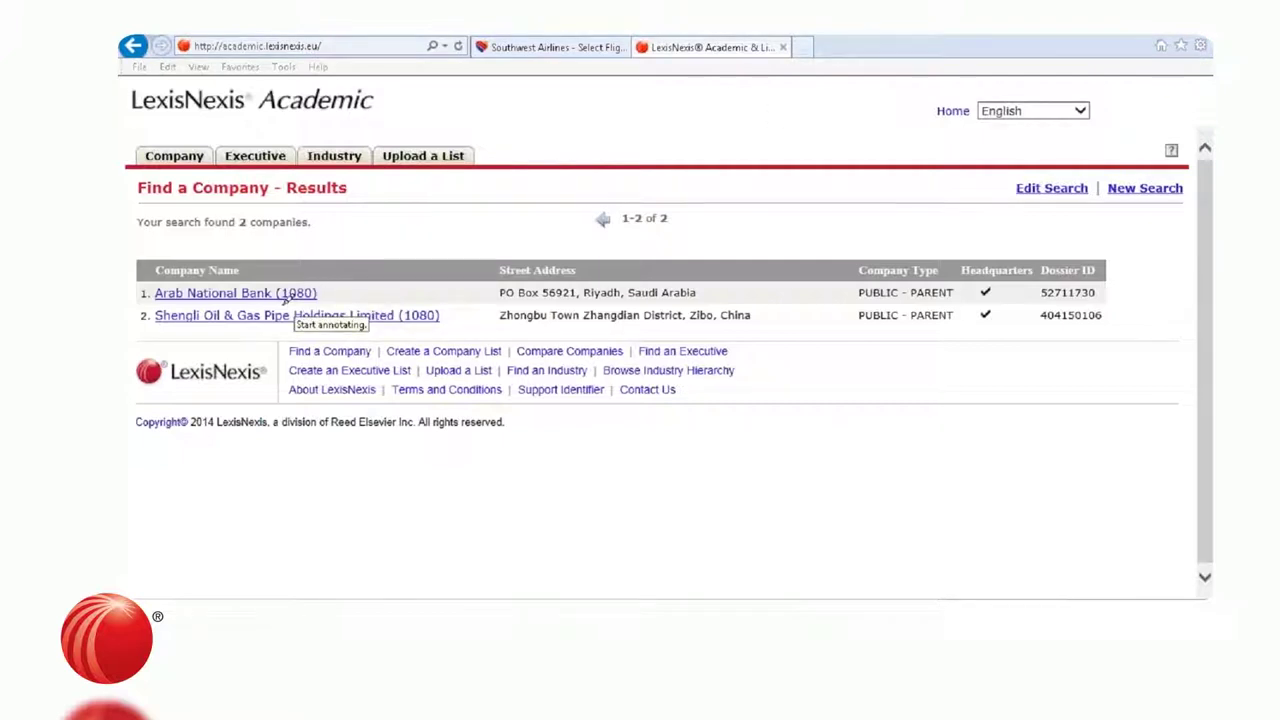
Mark the two results sharing ticker 1080 and return to the Easy Search home page.
left_click_drag(274, 299, 330, 298)
mouse_move(420, 322)
left_mouse_down()
mouse_move(398, 323)
mouse_move(446, 320)
left_mouse_up()
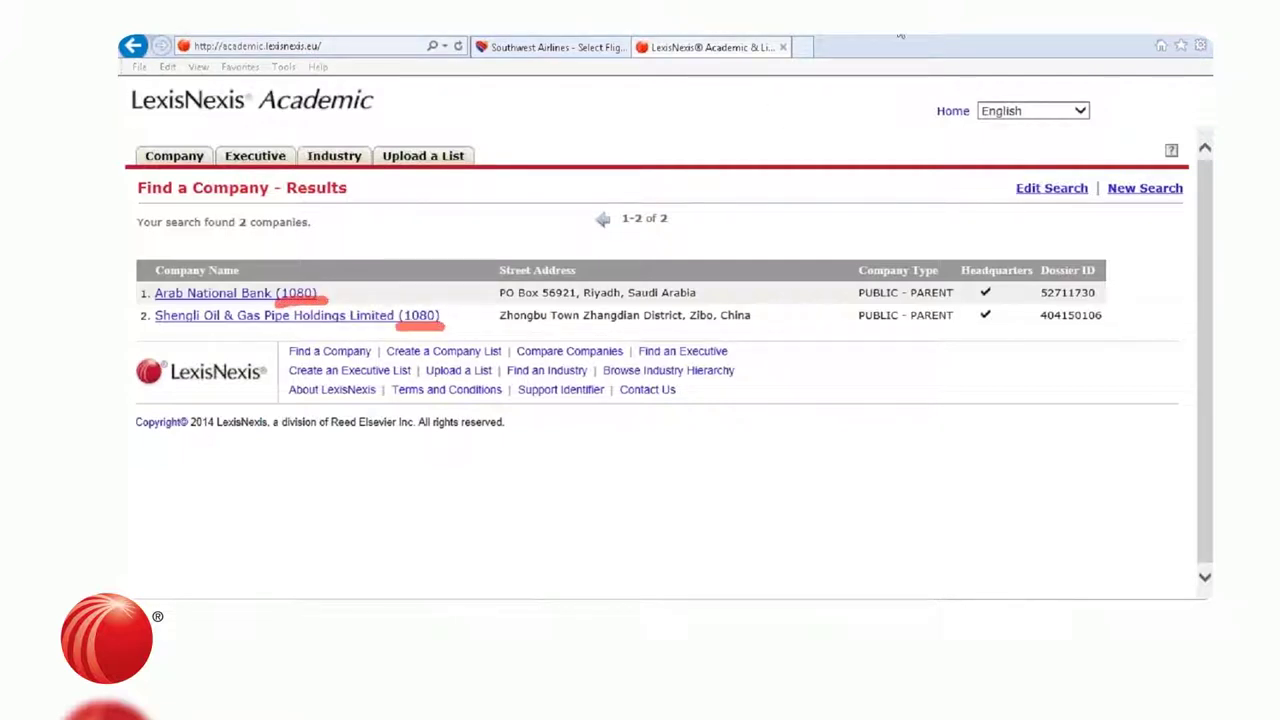
key("Escape")
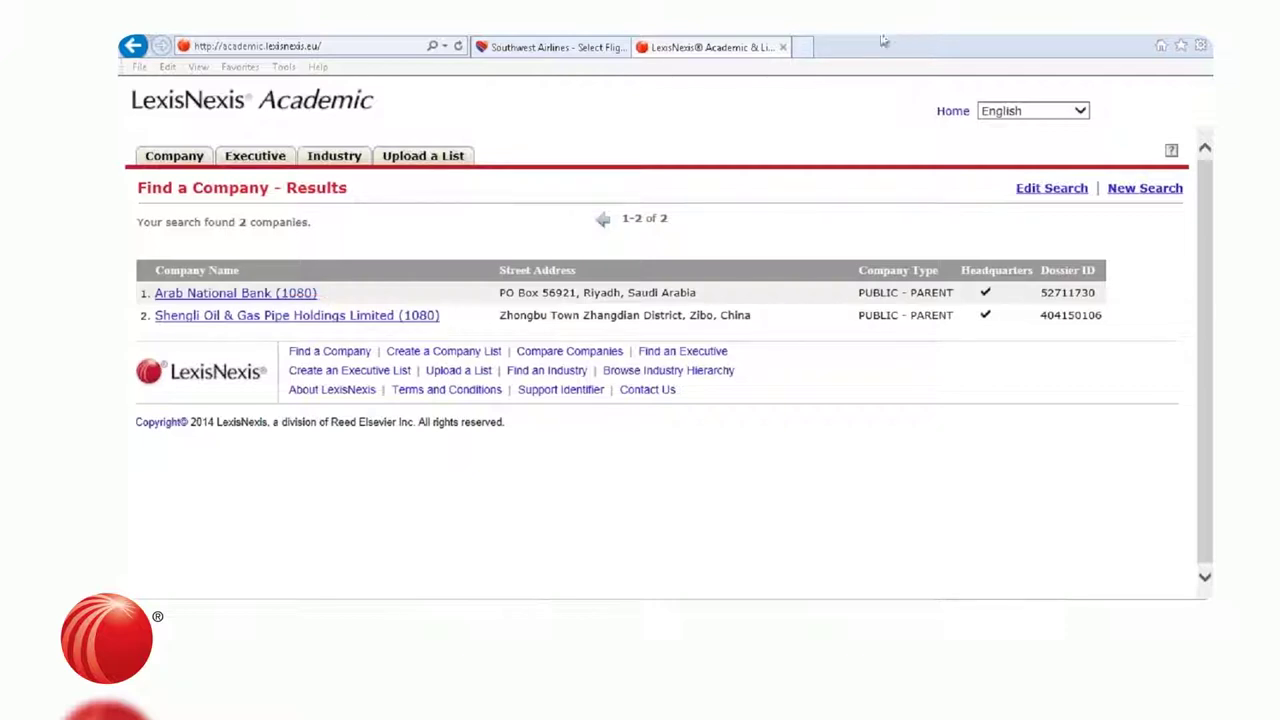
left_click(309, 107)
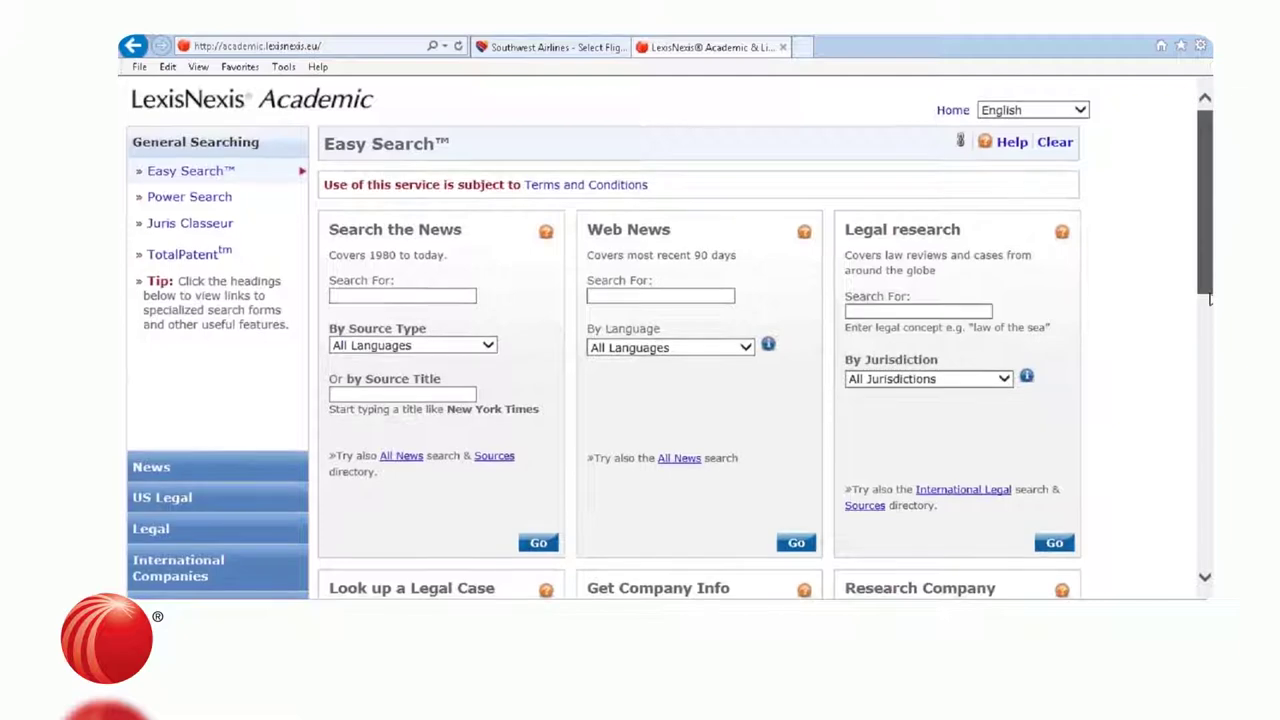
Scroll to Get Company Info and highlight its by-name and by-ticker lookups.
scroll(1123, 315, "down", 3)
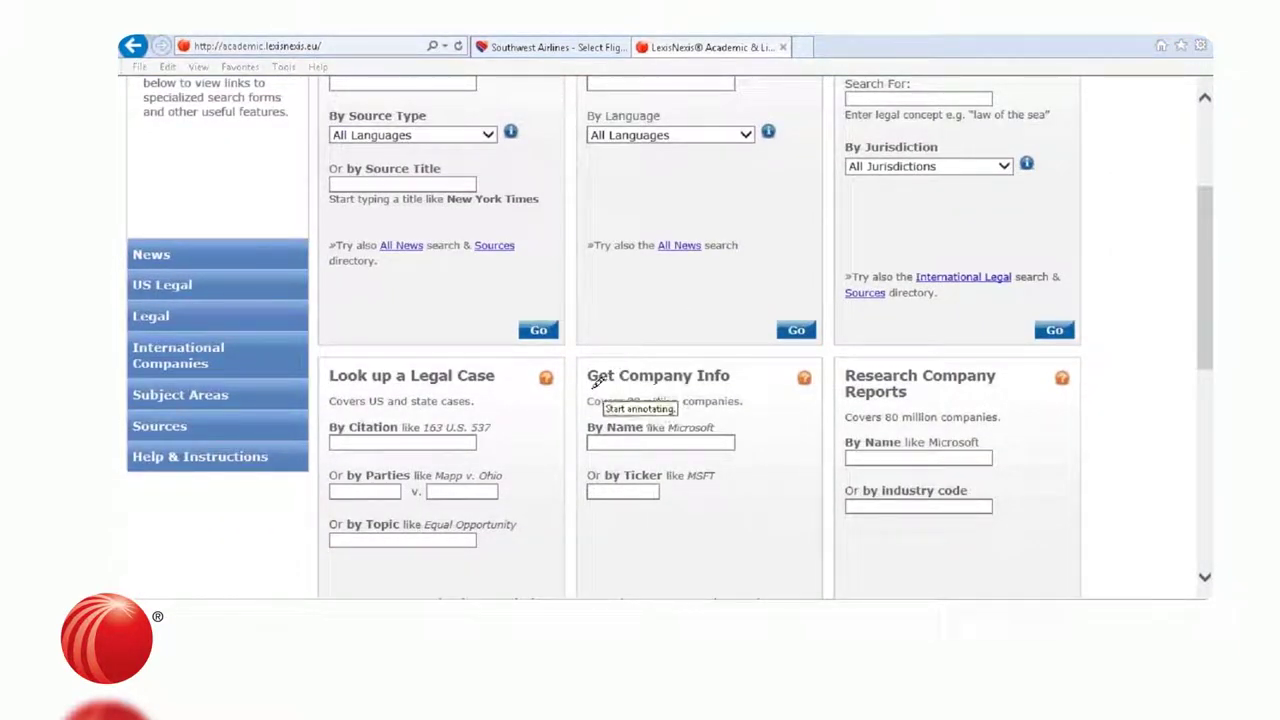
left_click_drag(630, 378, 728, 370)
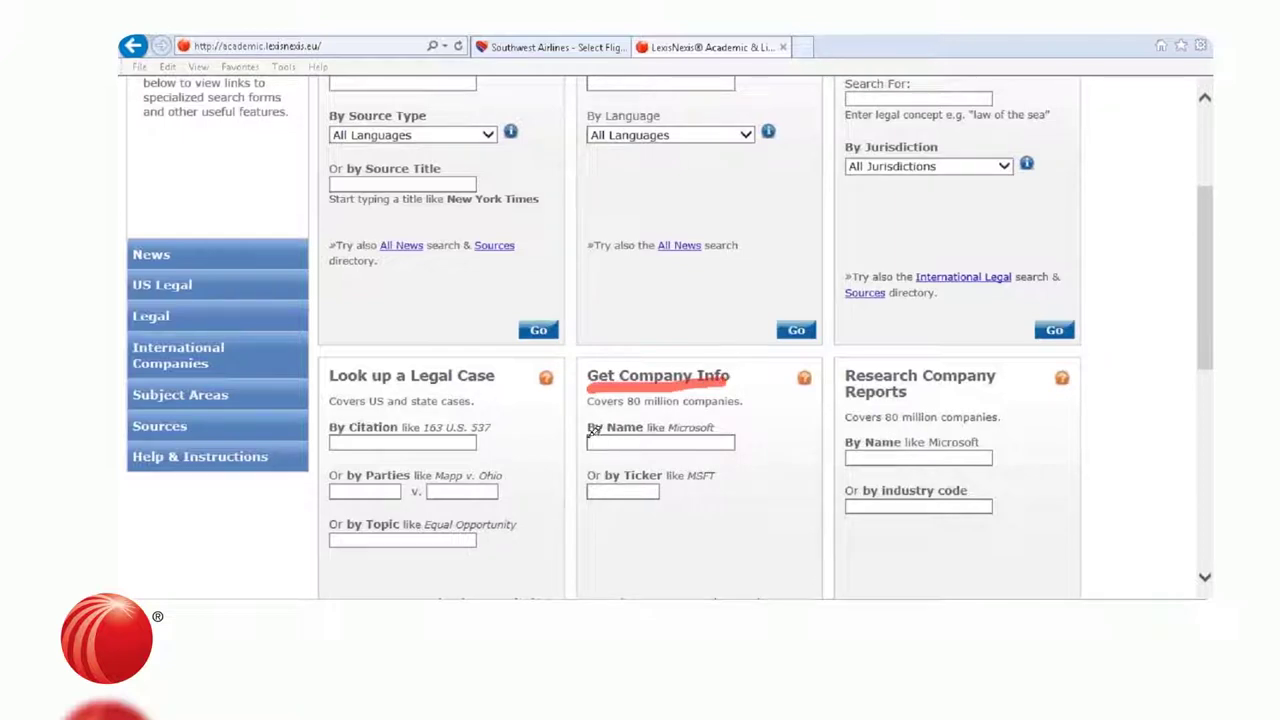
left_click_drag(593, 428, 645, 428)
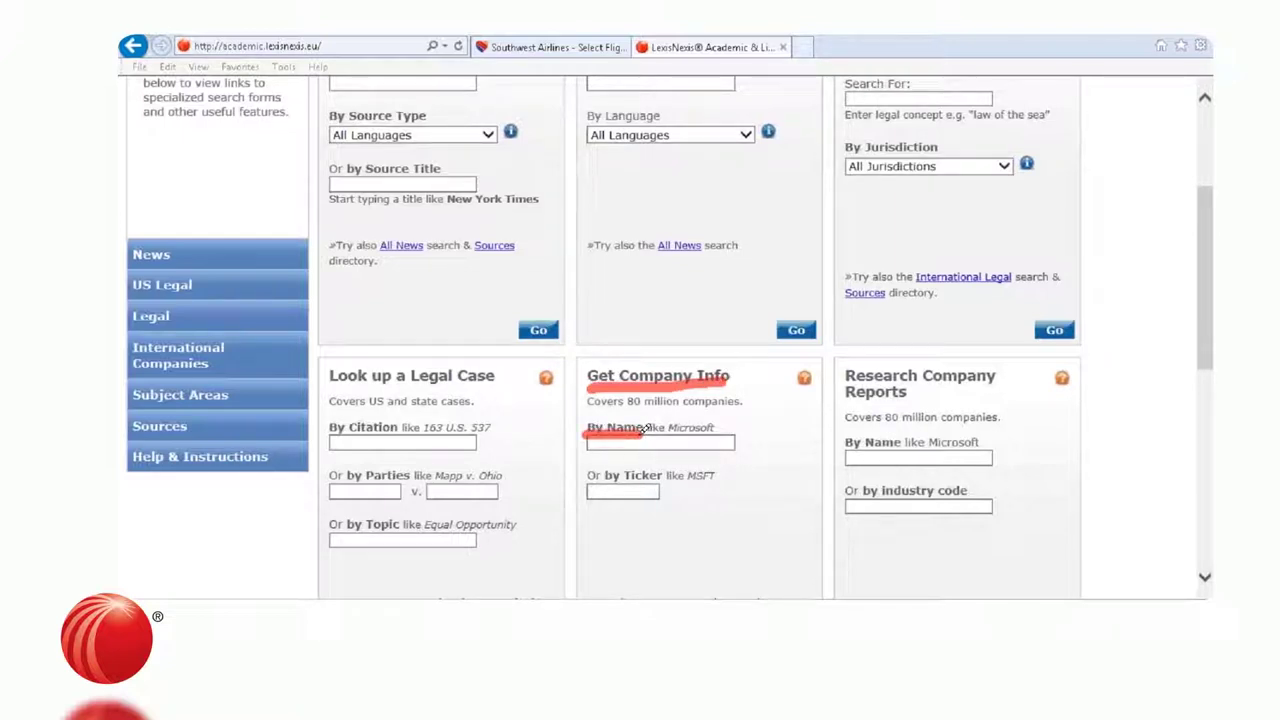
left_click_drag(604, 489, 672, 488)
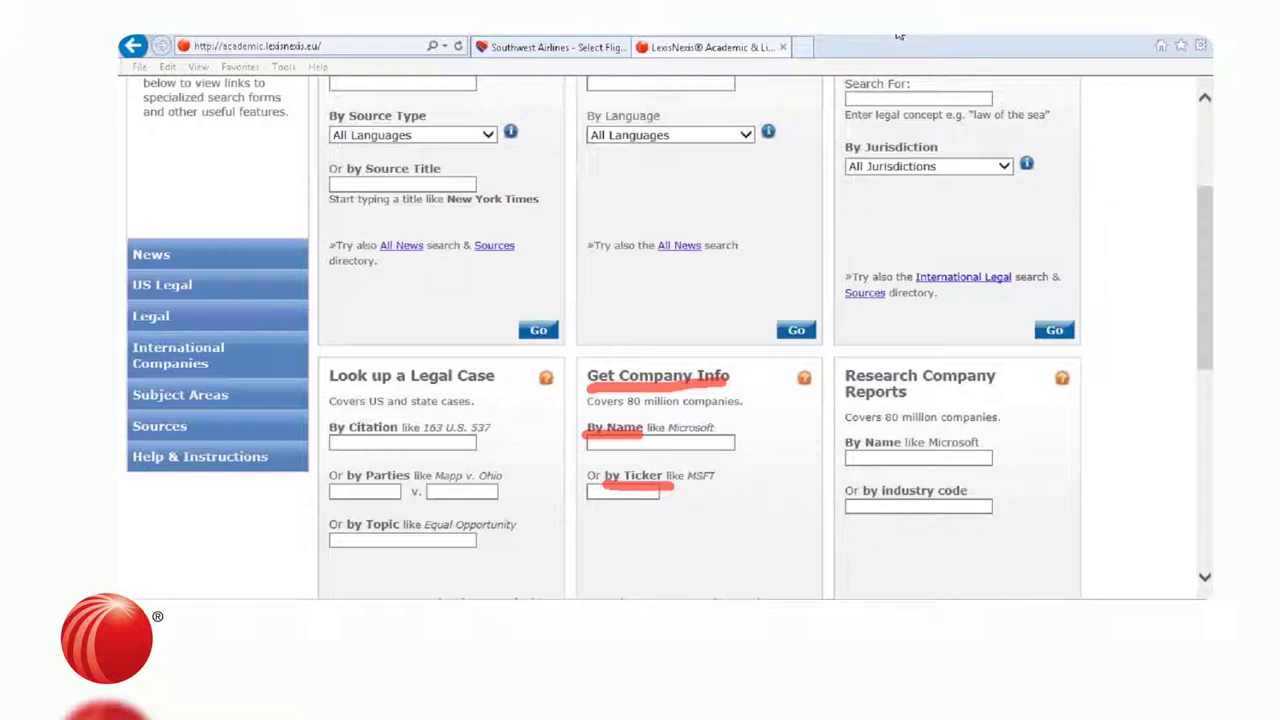
key("Escape")
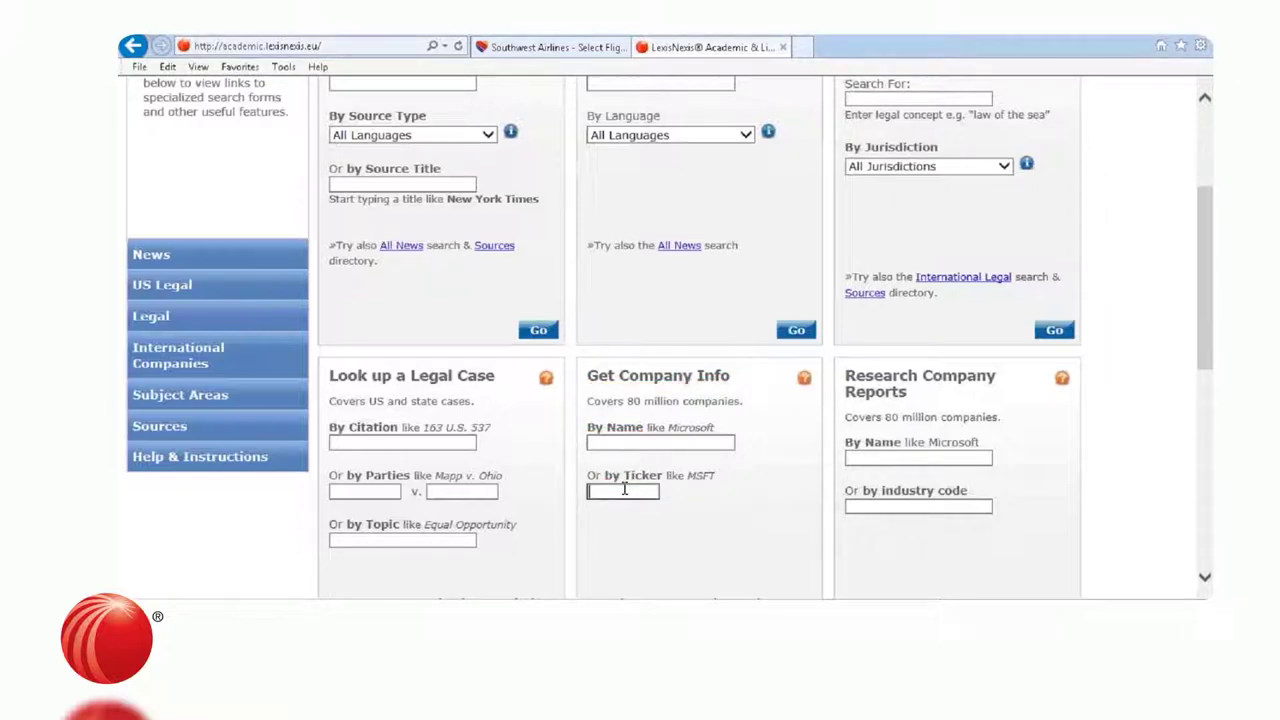
Look up ticker 1080 via Get Company Info, then return home and expand International Companies.
left_click(624, 489)
type("108")
type("0")
left_click_drag(1198, 343, 1198, 378)
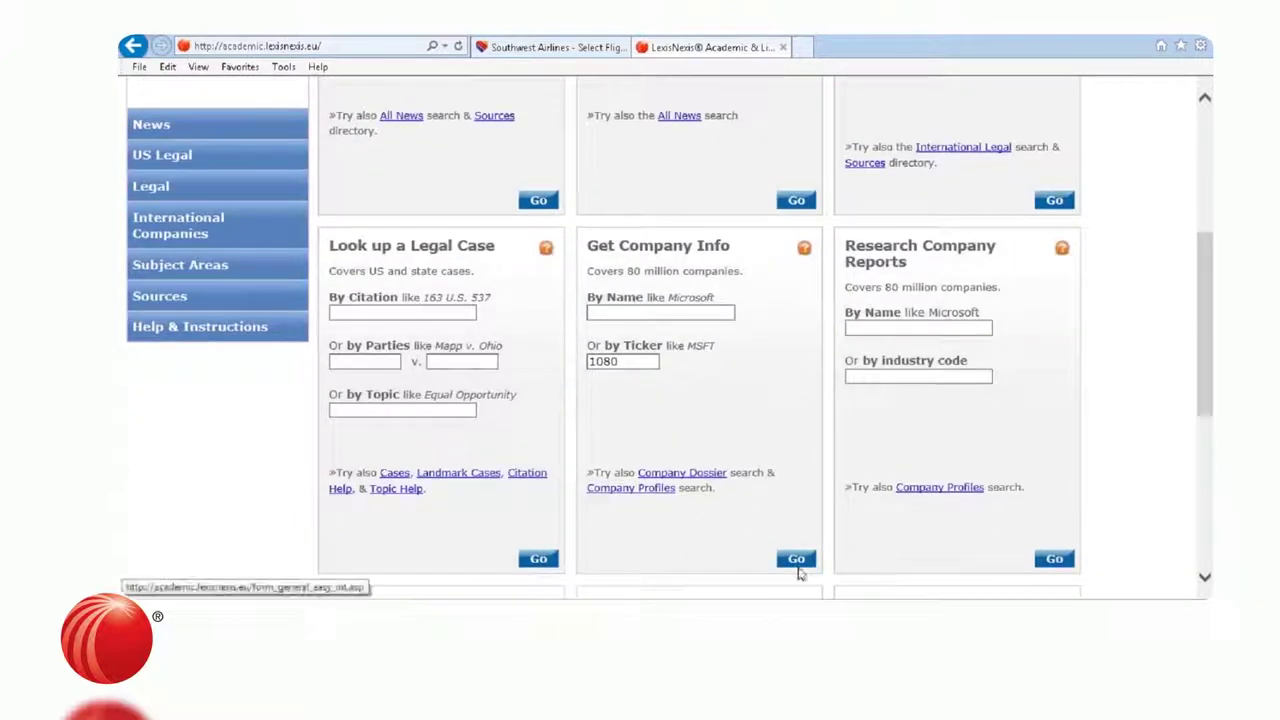
left_click(797, 559)
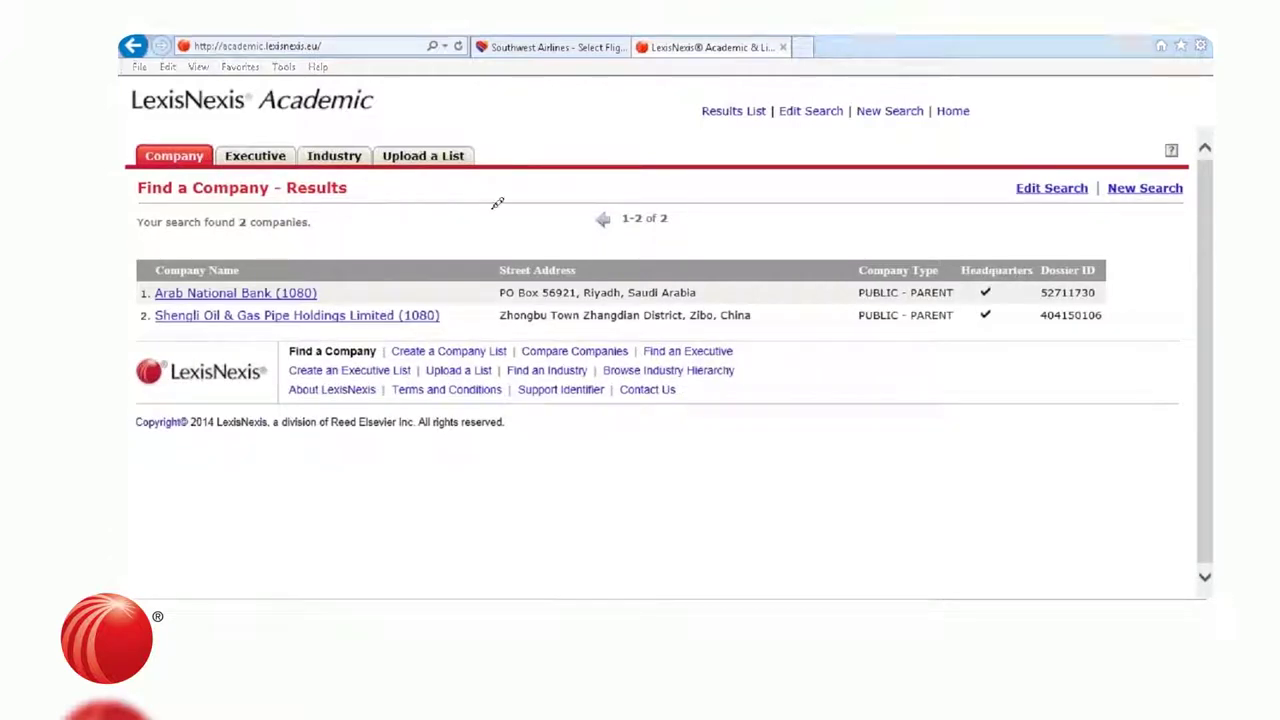
mouse_move(258, 262)
left_mouse_down()
mouse_move(152, 286)
mouse_move(143, 308)
mouse_move(172, 337)
mouse_move(283, 352)
left_mouse_up()
key("Escape")
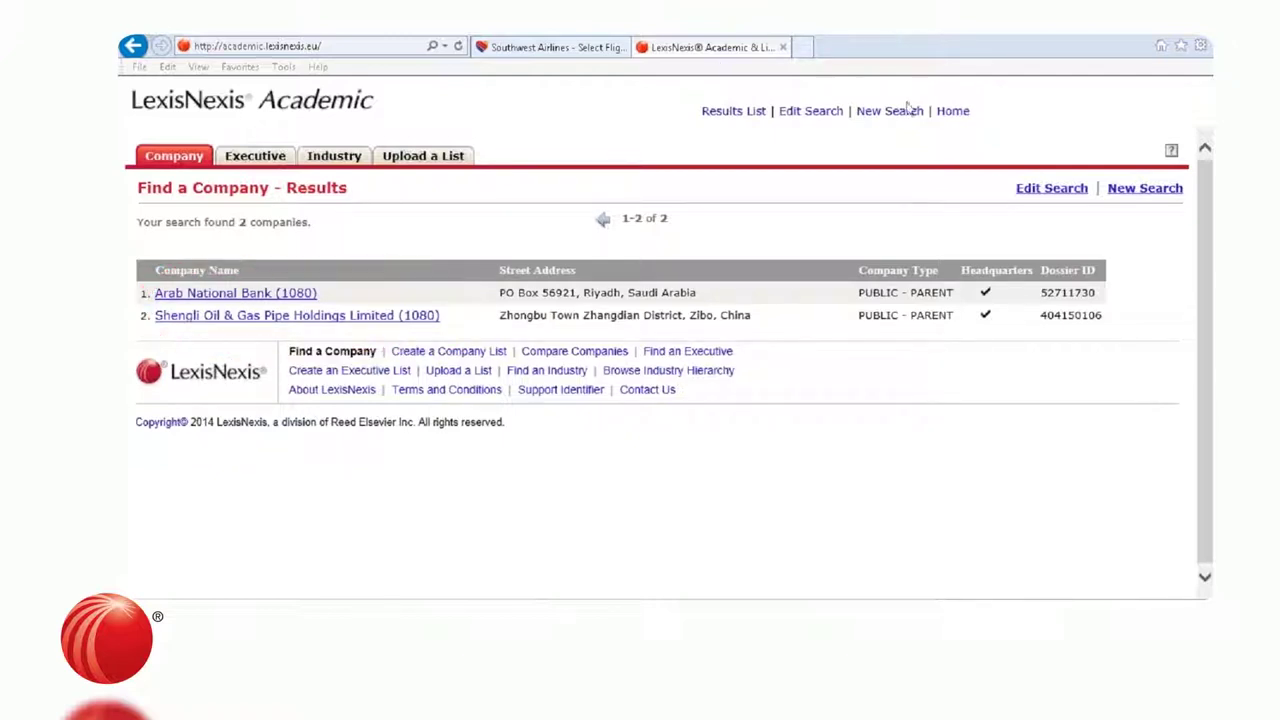
left_click(952, 113)
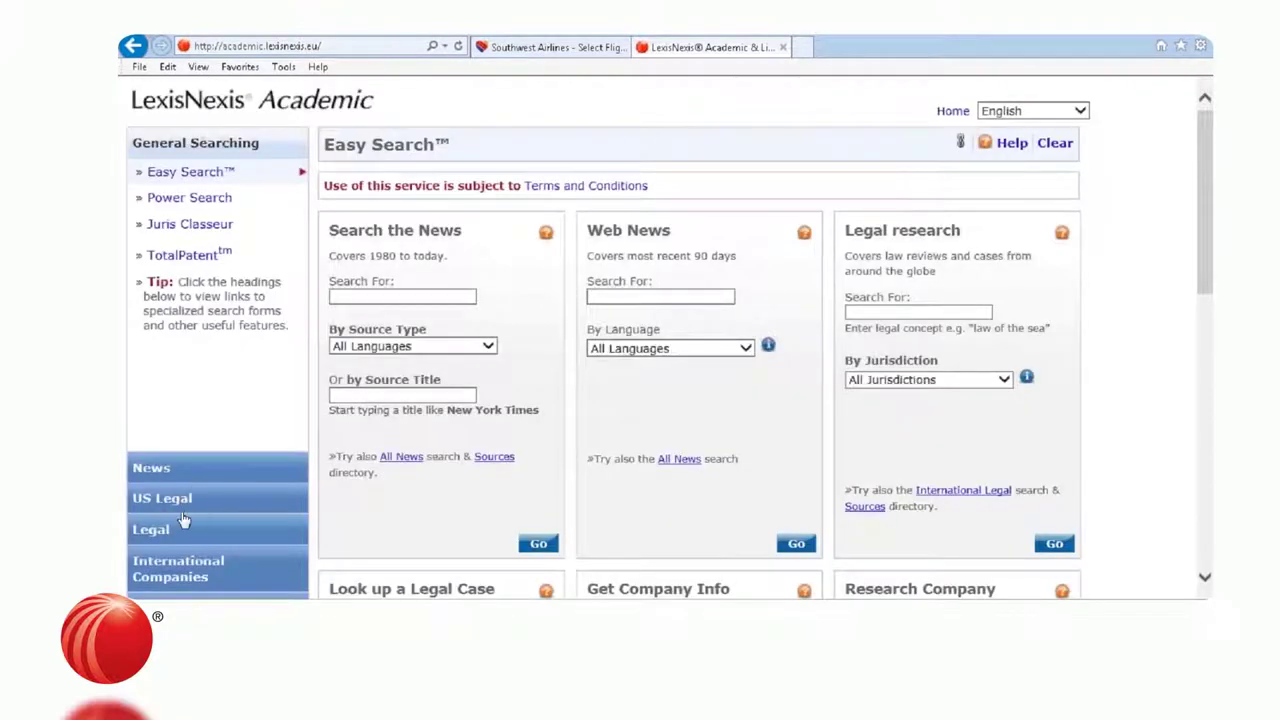
left_click(190, 572)
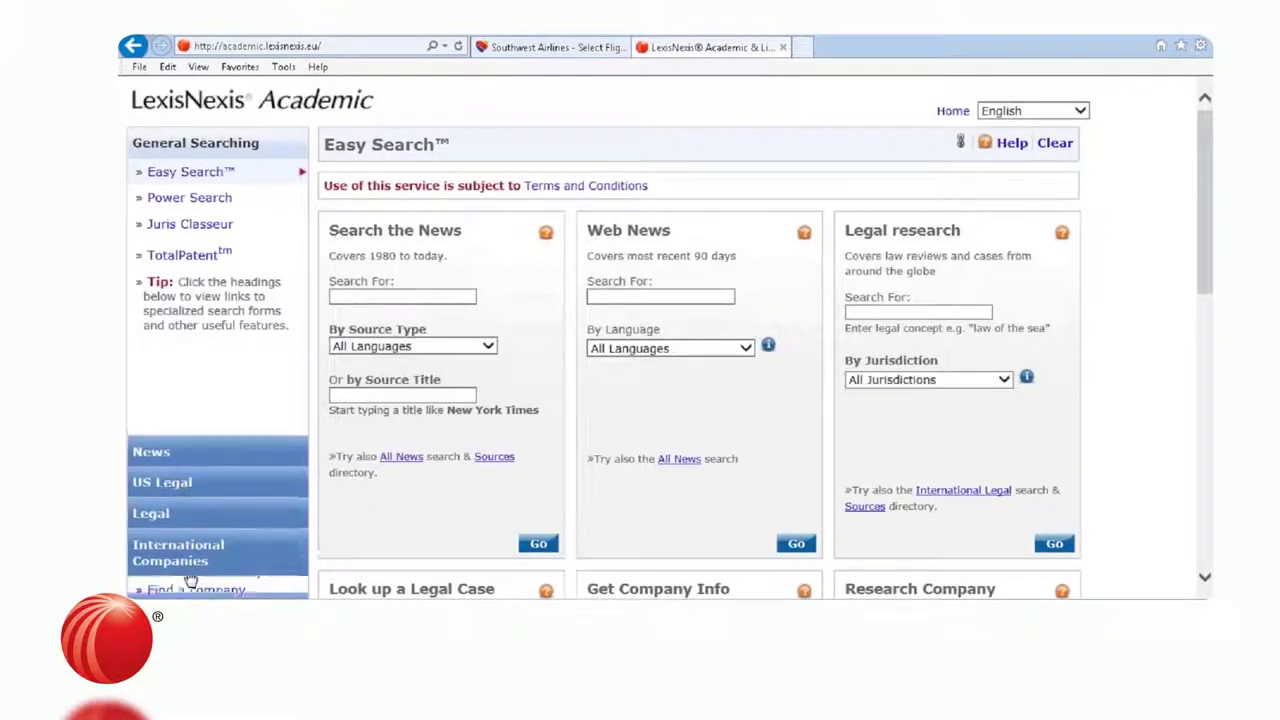
Open Find a Company and set Company Type to All Public.
left_click(201, 316)
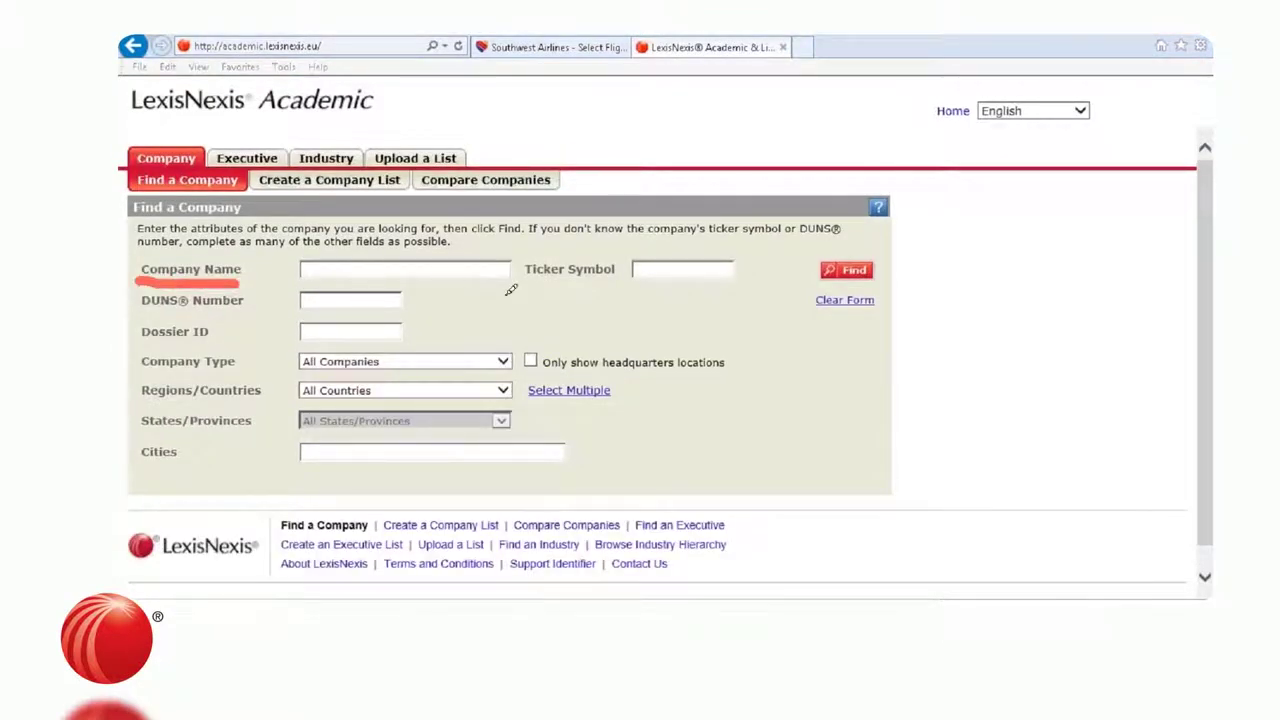
left_click_drag(522, 285, 615, 280)
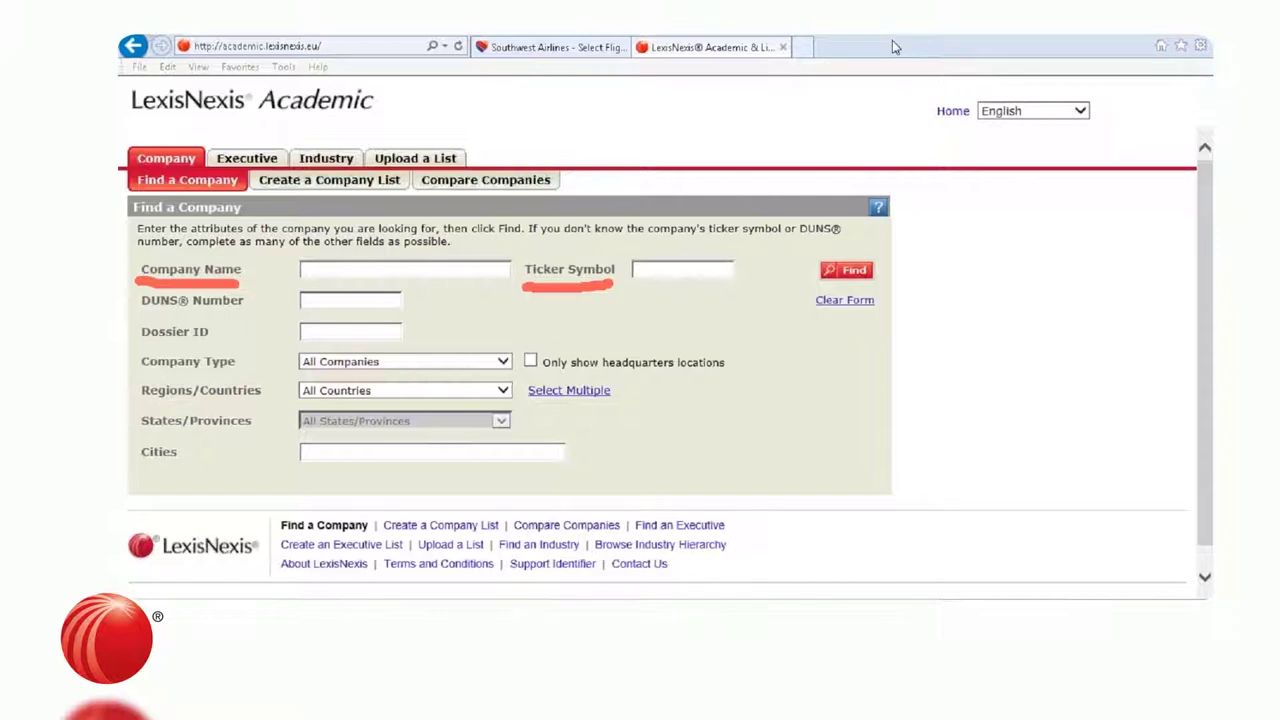
key("Escape")
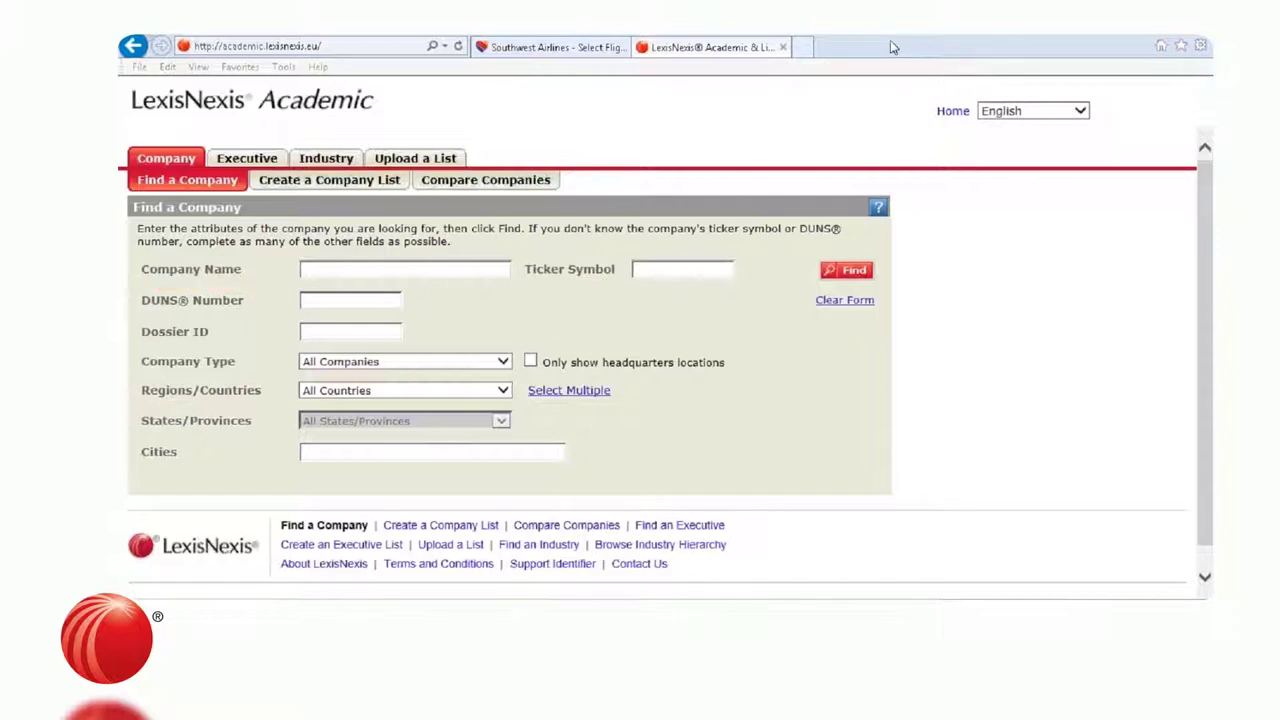
left_click(503, 362)
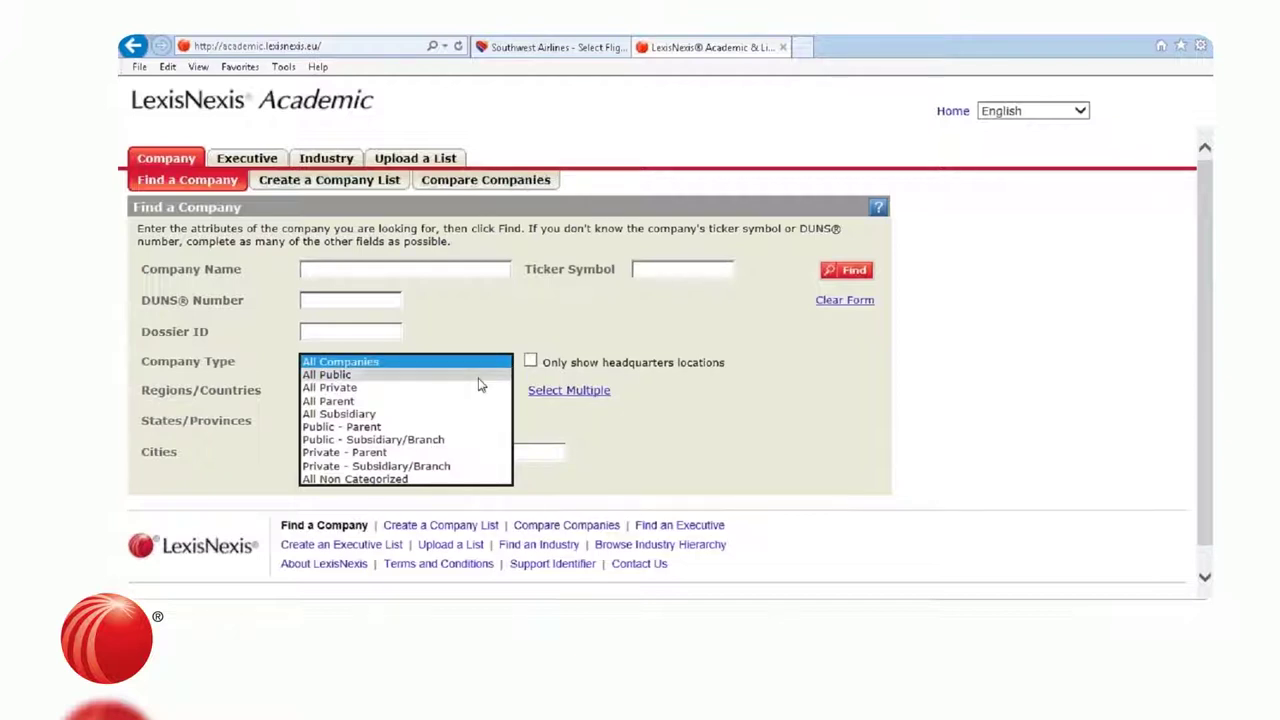
left_click(479, 377)
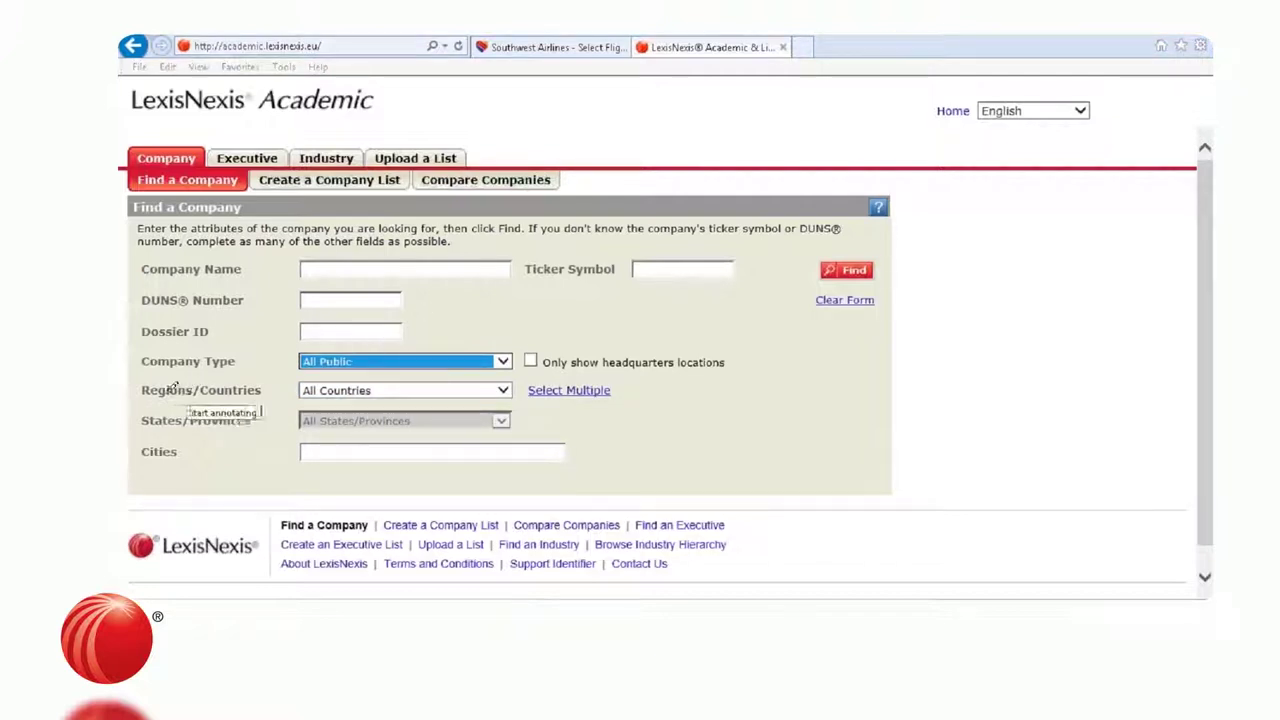
Set Regions/Countries to Saudi Arabia and the city to riyadh.
left_click_drag(143, 401, 256, 401)
left_click_drag(140, 435, 252, 433)
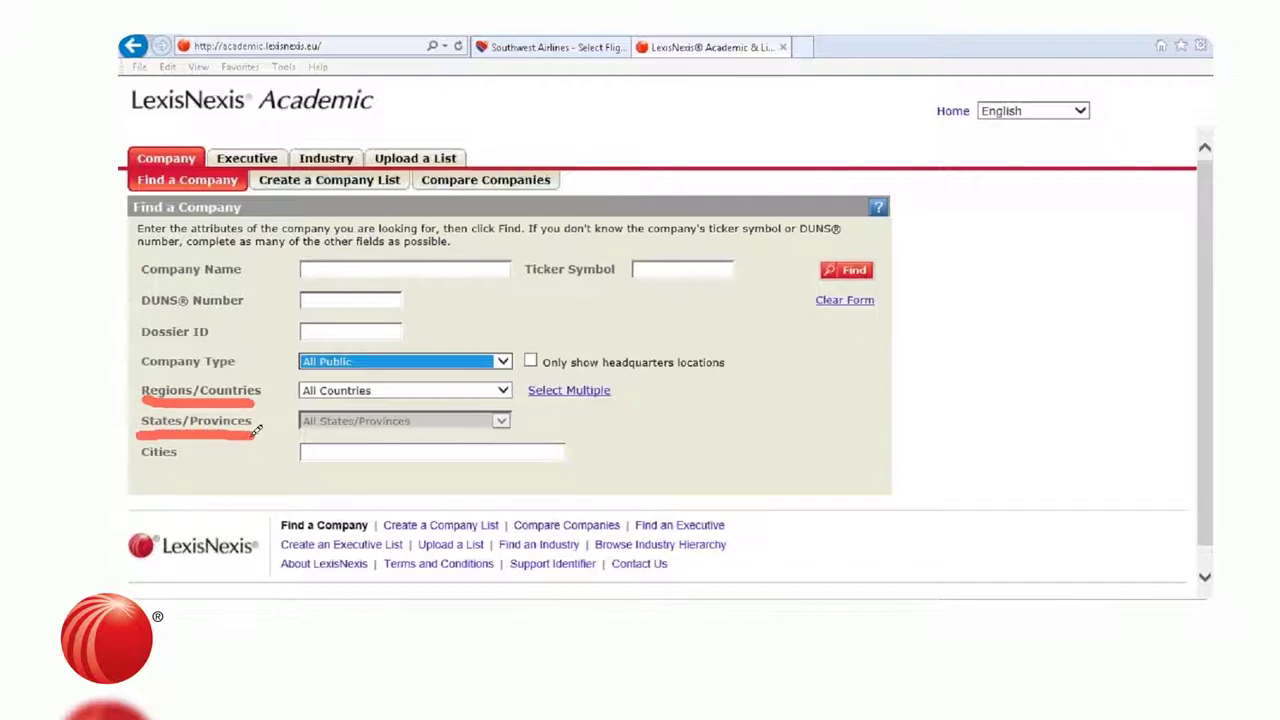
left_click_drag(140, 461, 192, 461)
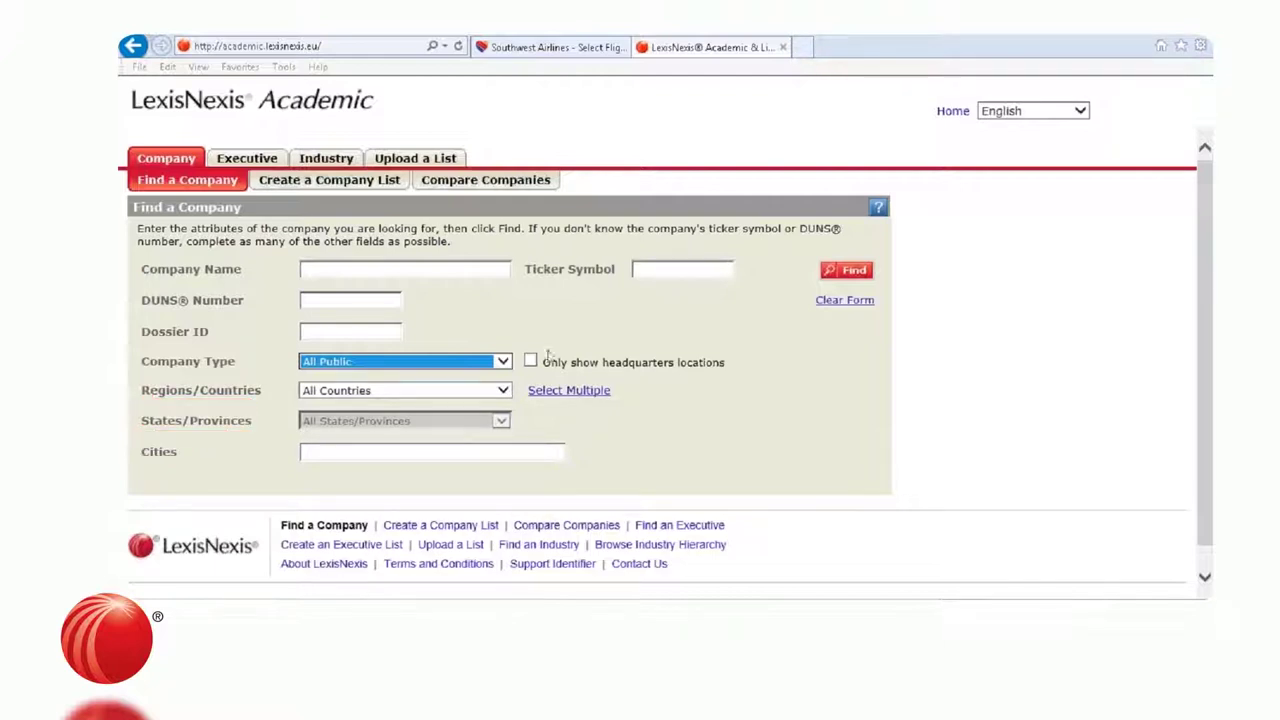
left_click(506, 393)
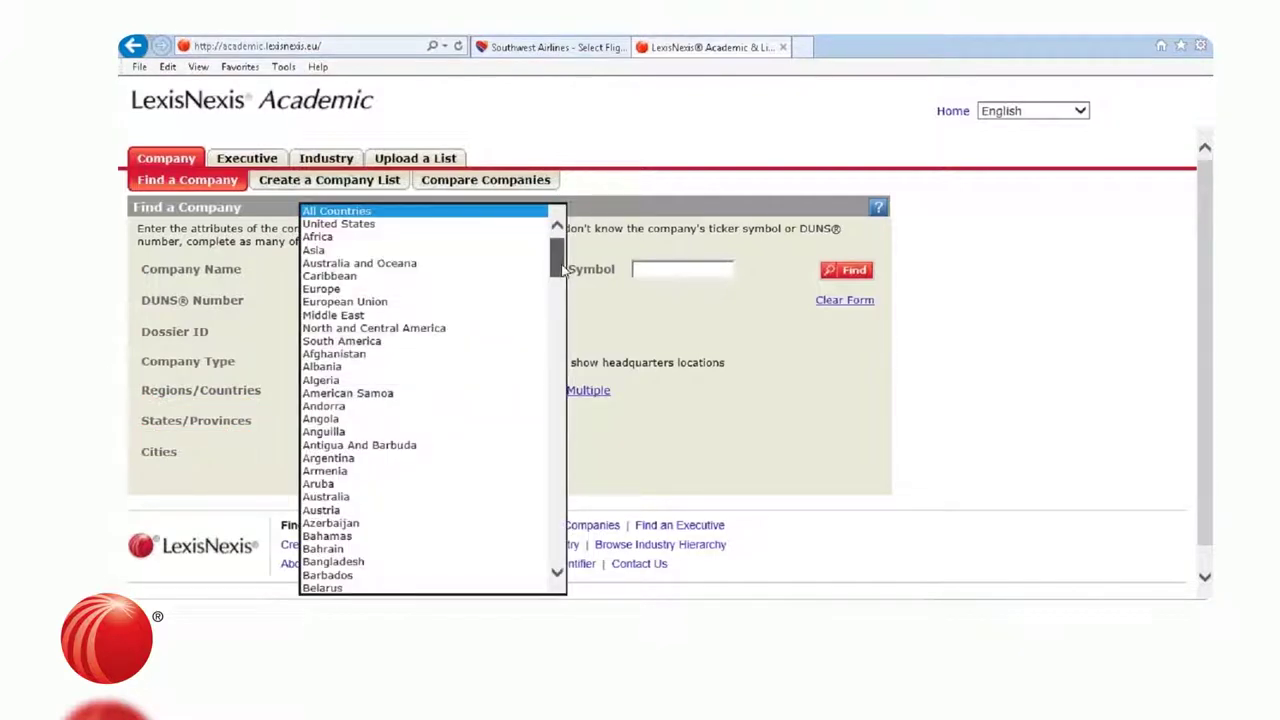
scroll(535, 395, "down", 15)
scroll(535, 395, "down", 15)
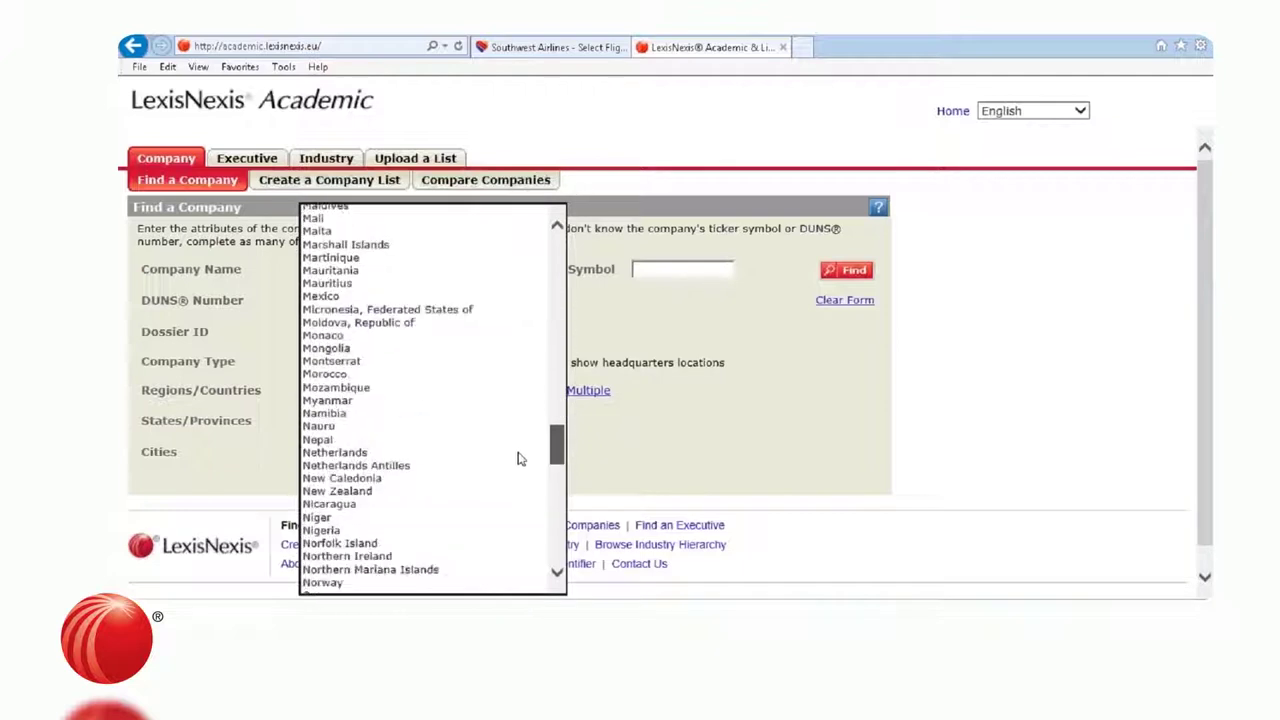
scroll(511, 500, "down", 3)
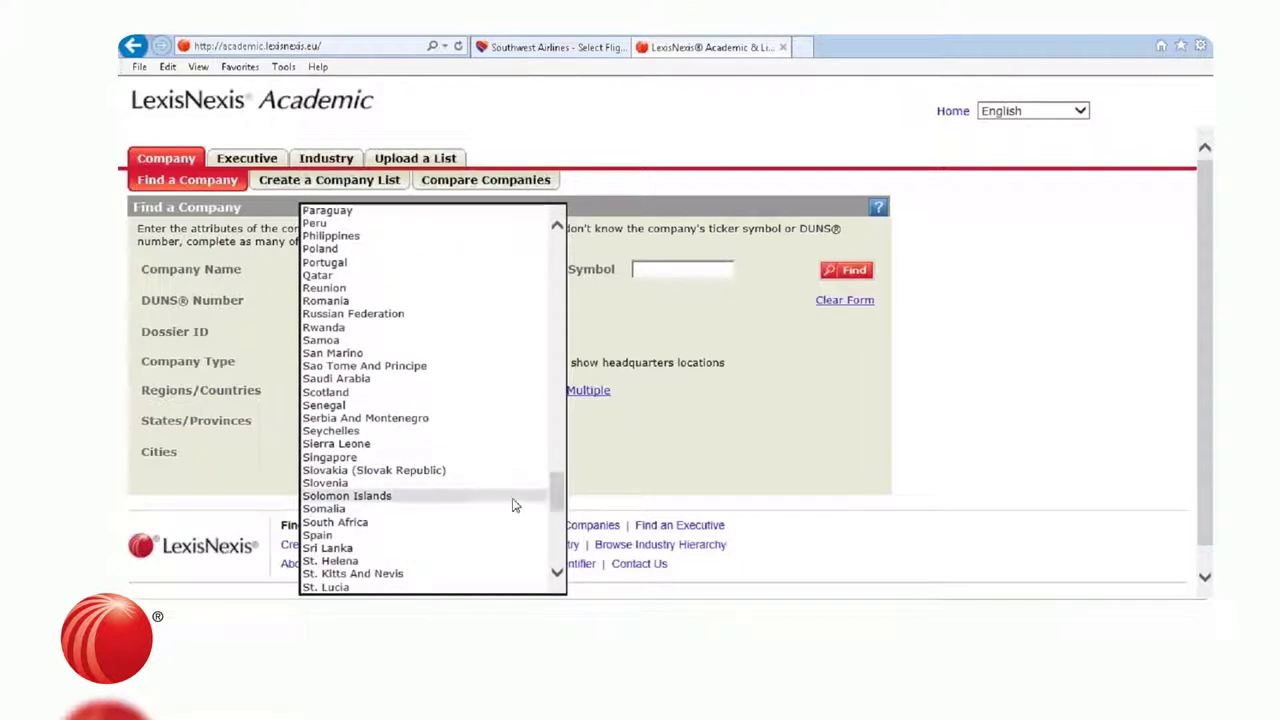
left_click(472, 391)
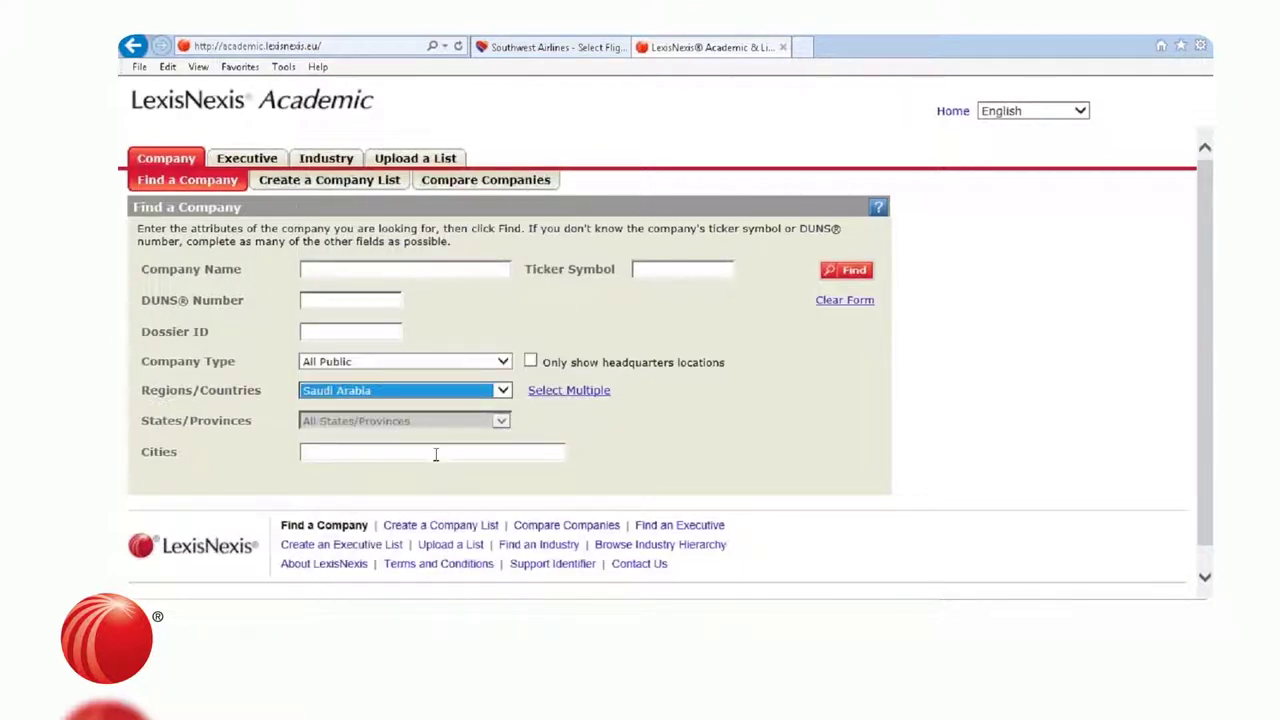
left_click(437, 452)
type("ri")
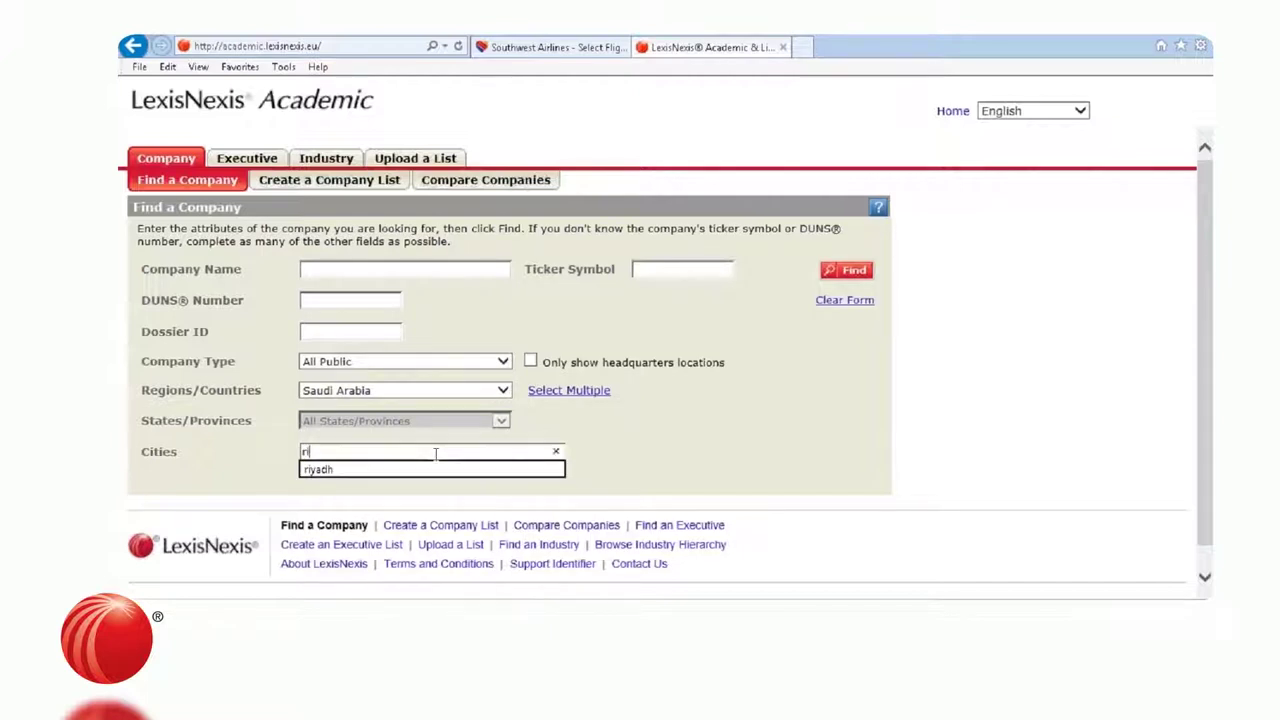
left_click(421, 473)
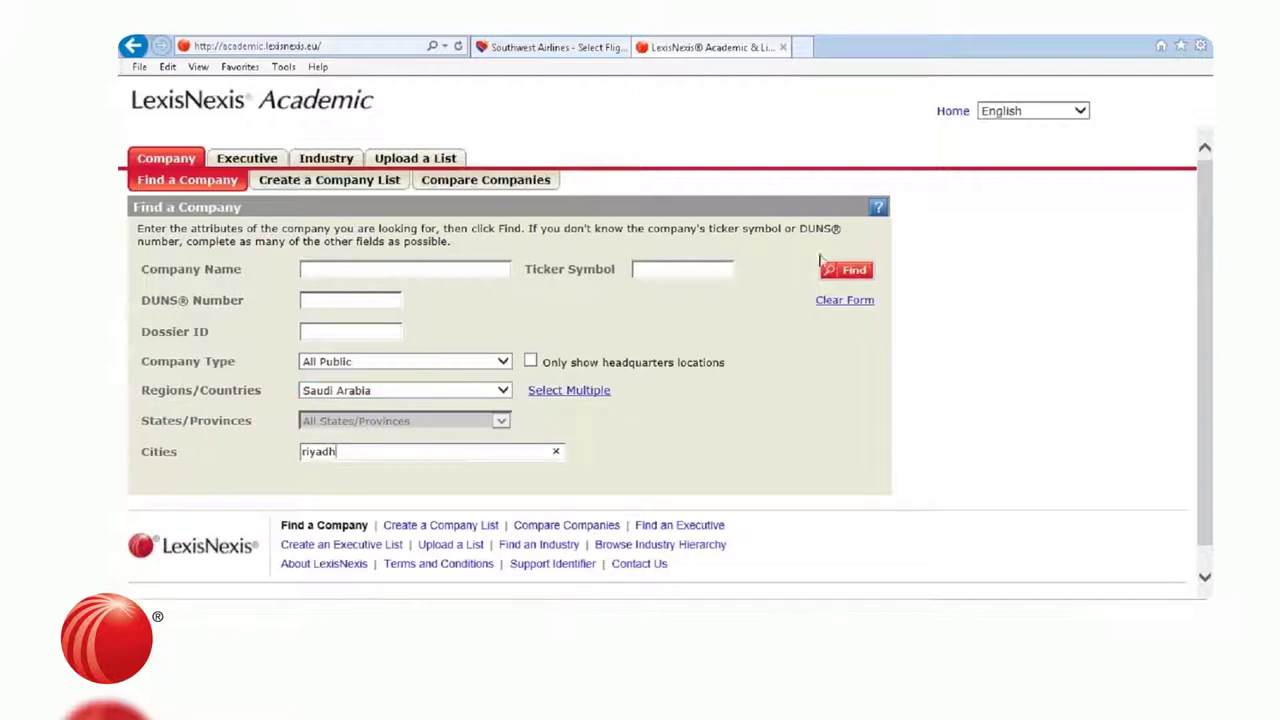
Run the Riyadh public company search and expand results to all 43 companies.
left_click(856, 272)
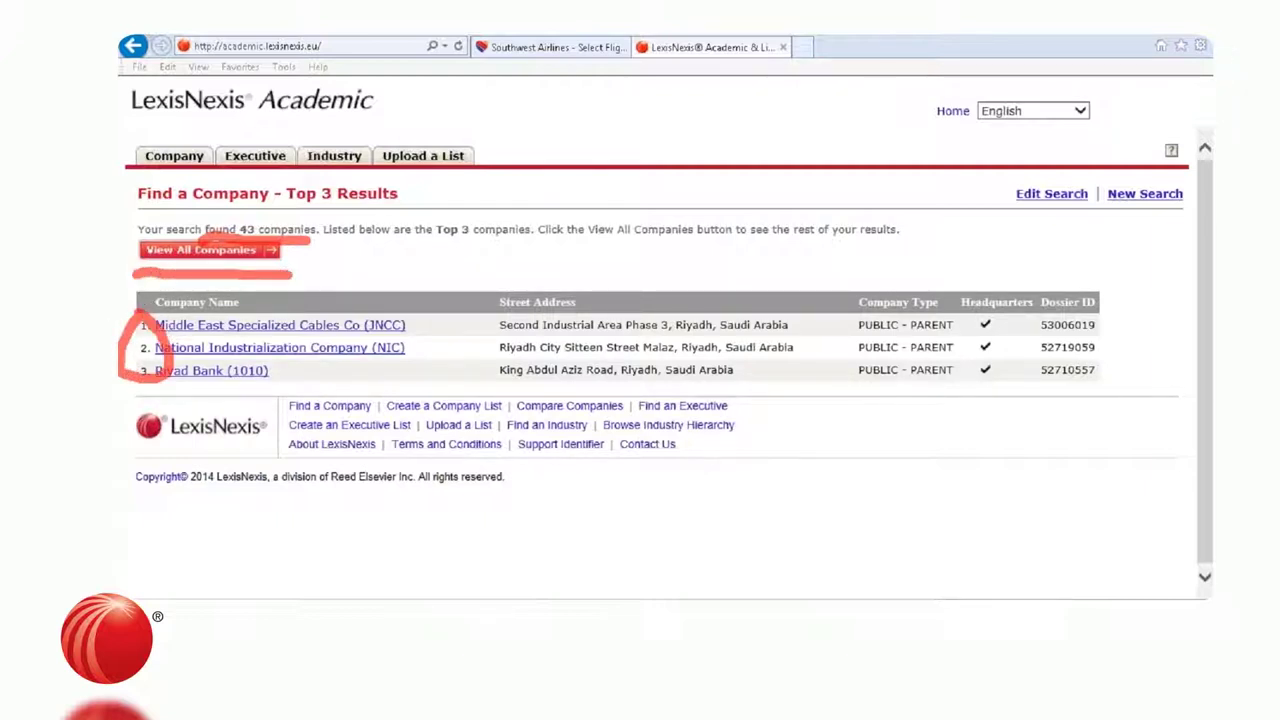
left_click(240, 252)
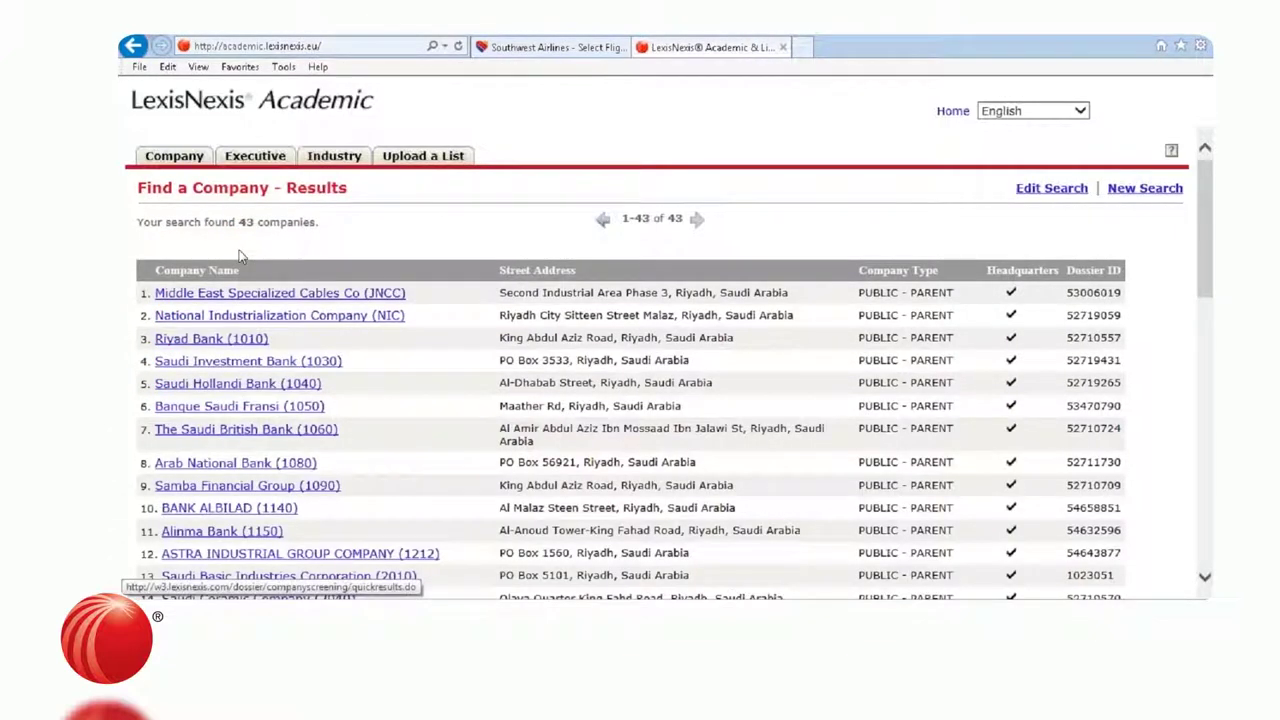
Review Saudi Investment Bank's snapshot, marking its CEO and business description, then start a New Search.
left_click(237, 370)
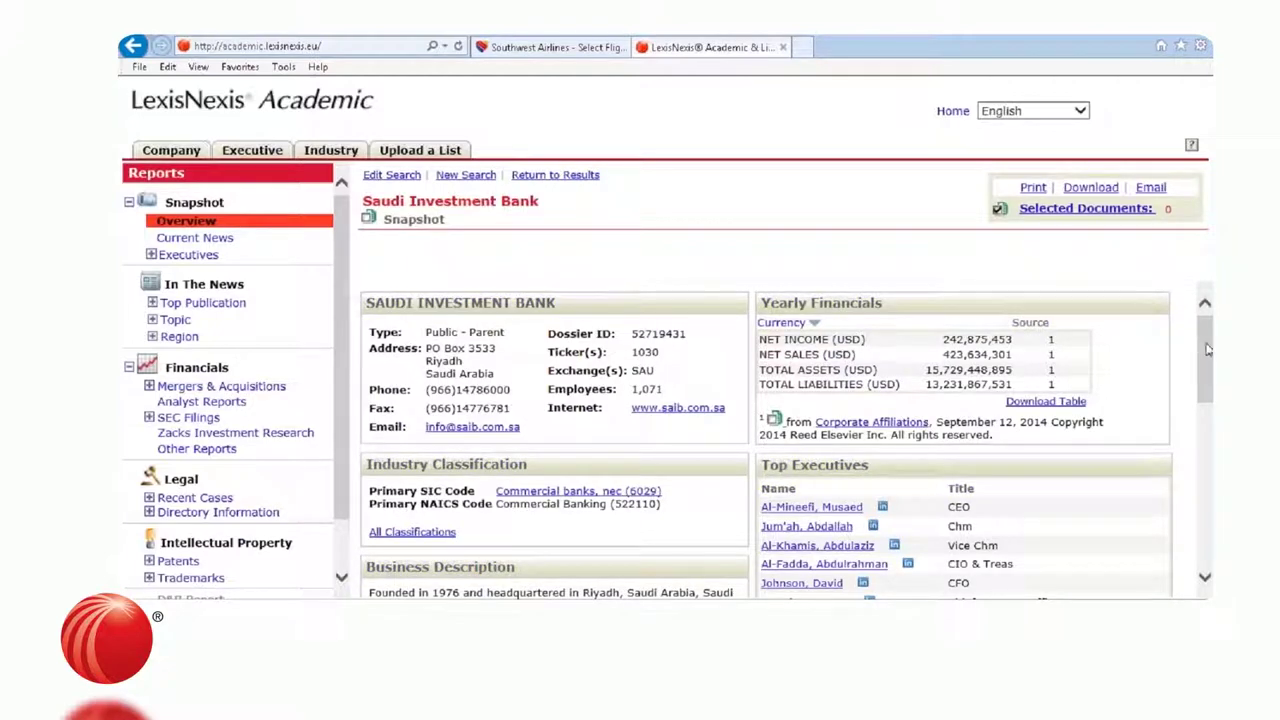
left_click_drag(1206, 349, 1190, 405)
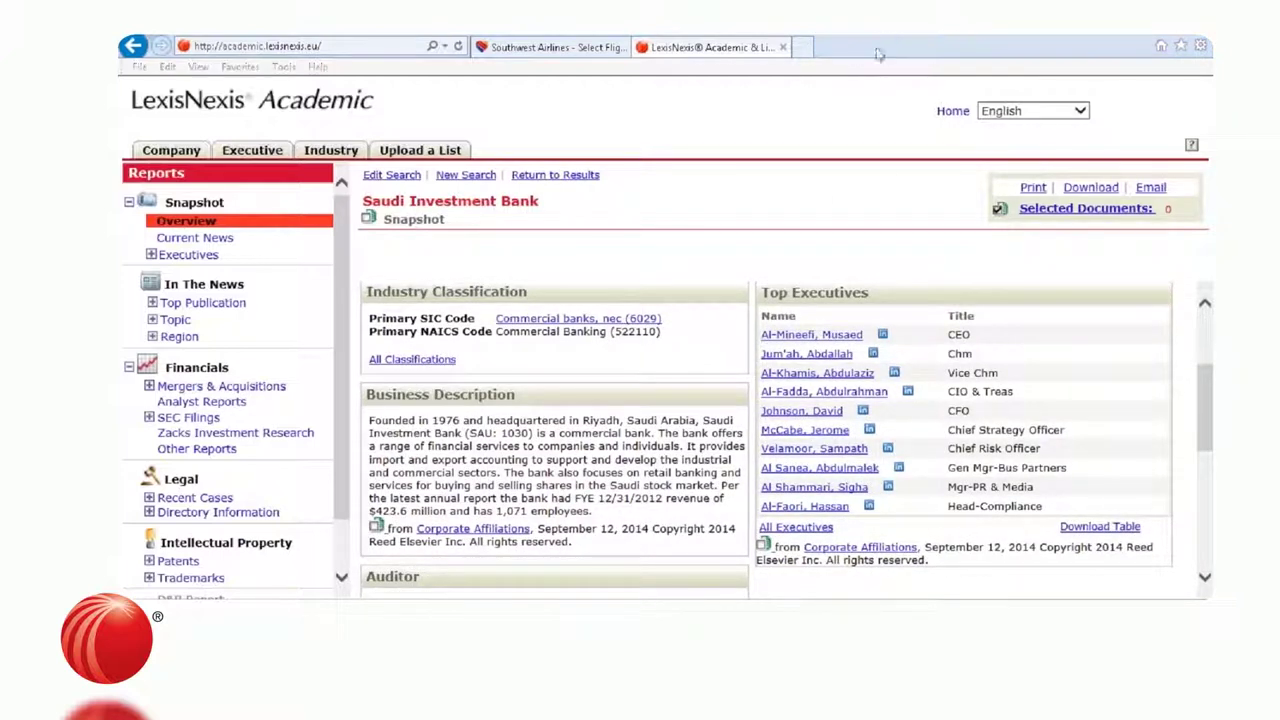
mouse_move(855, 303)
left_mouse_down()
mouse_move(752, 322)
mouse_move(775, 348)
mouse_move(912, 340)
mouse_move(878, 300)
mouse_move(857, 305)
left_mouse_up()
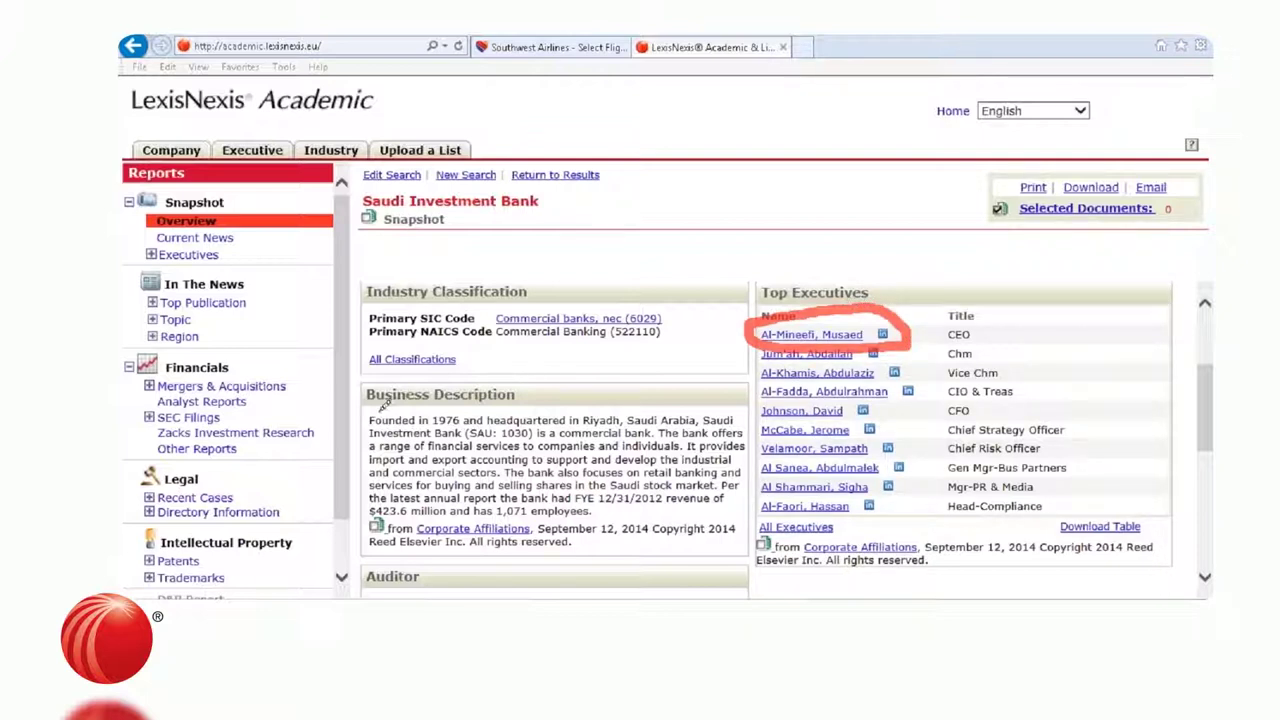
left_click_drag(364, 410, 450, 411)
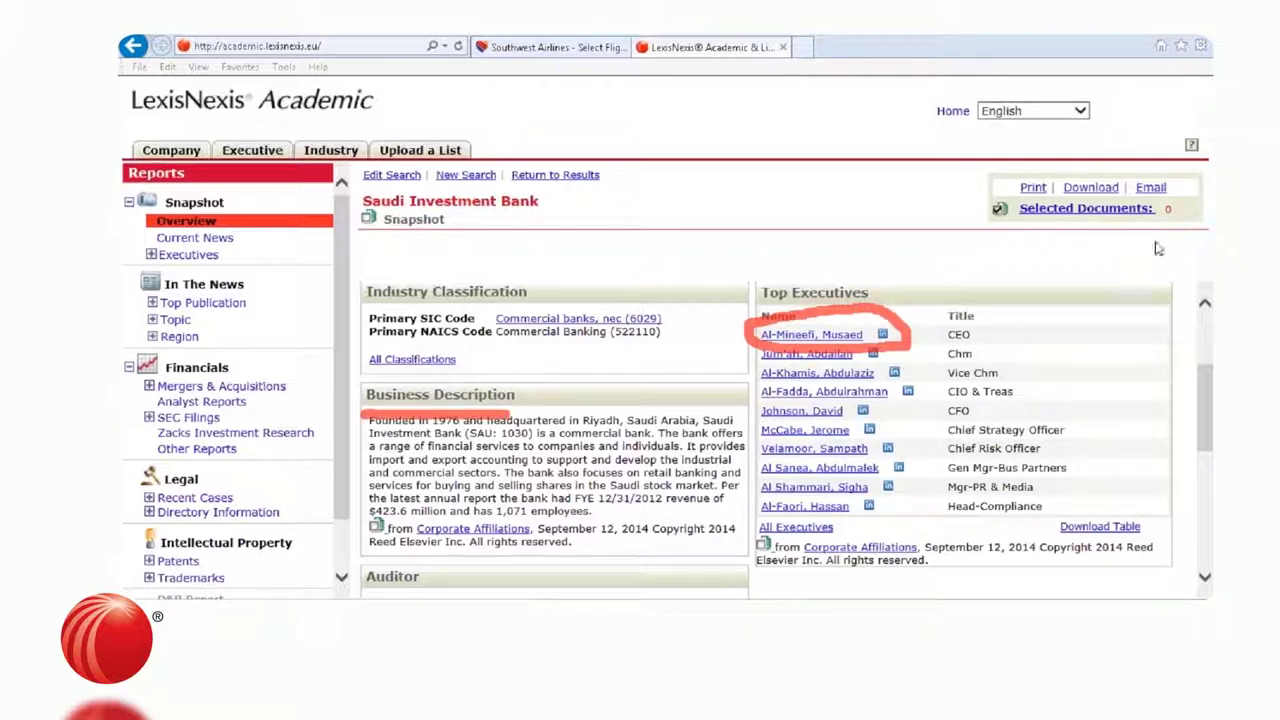
key("Escape")
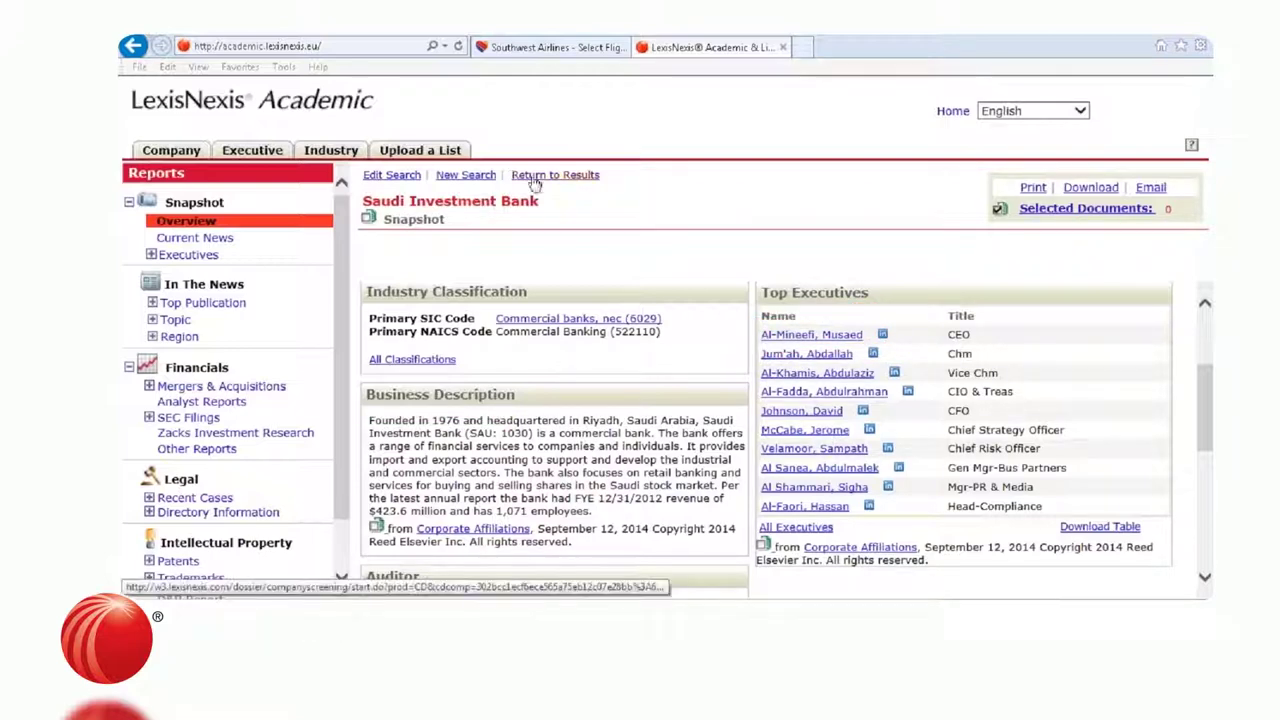
left_click(472, 183)
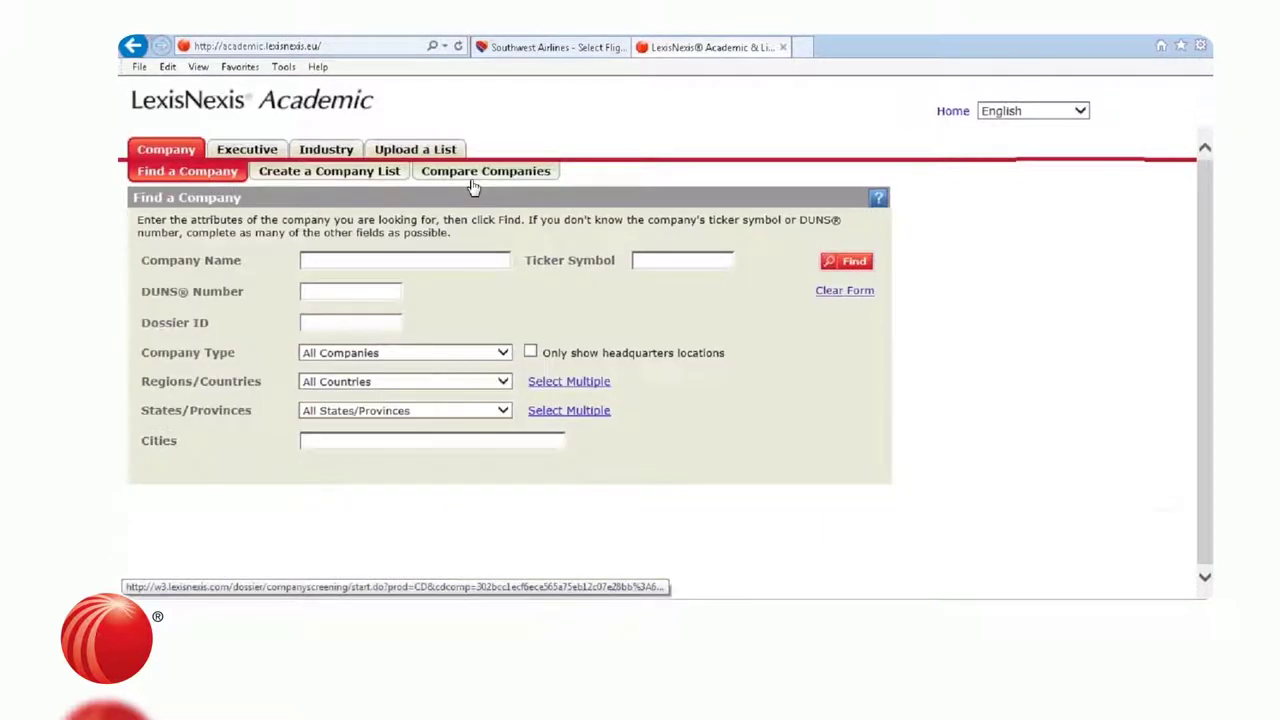
Switch to Create a Company List and set Company Type to All Private.
left_click(347, 192)
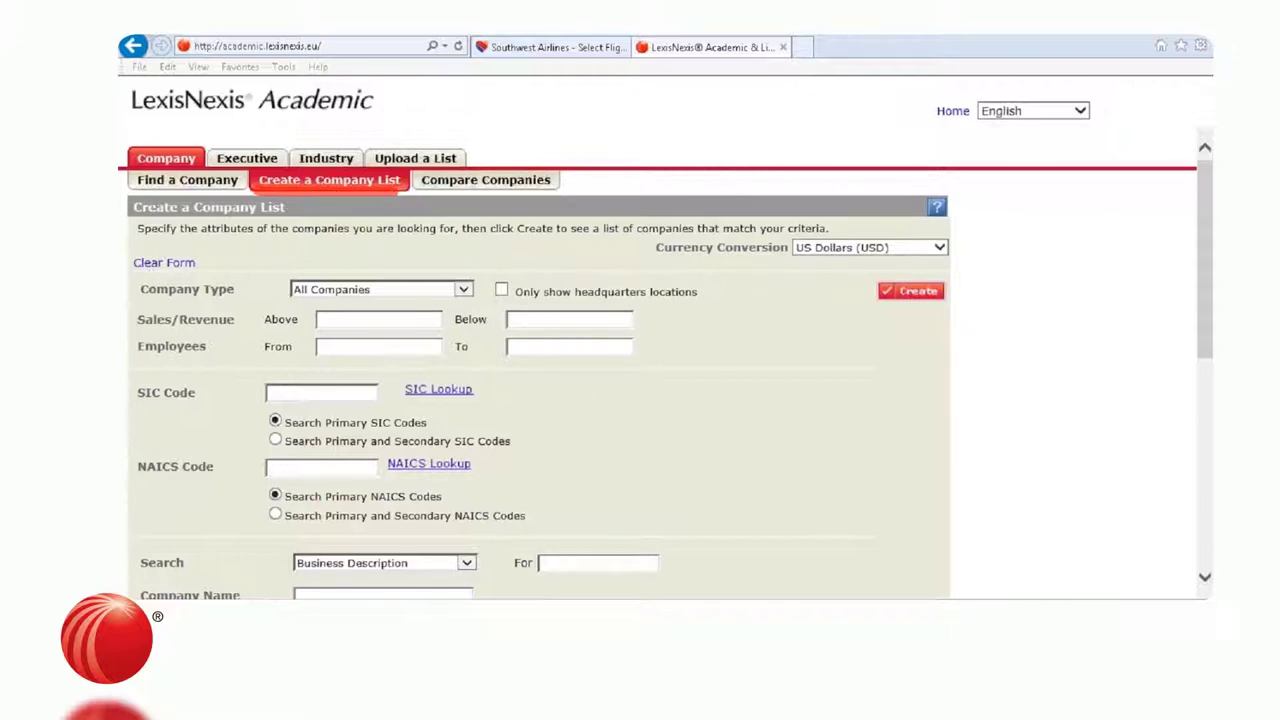
left_click(463, 290)
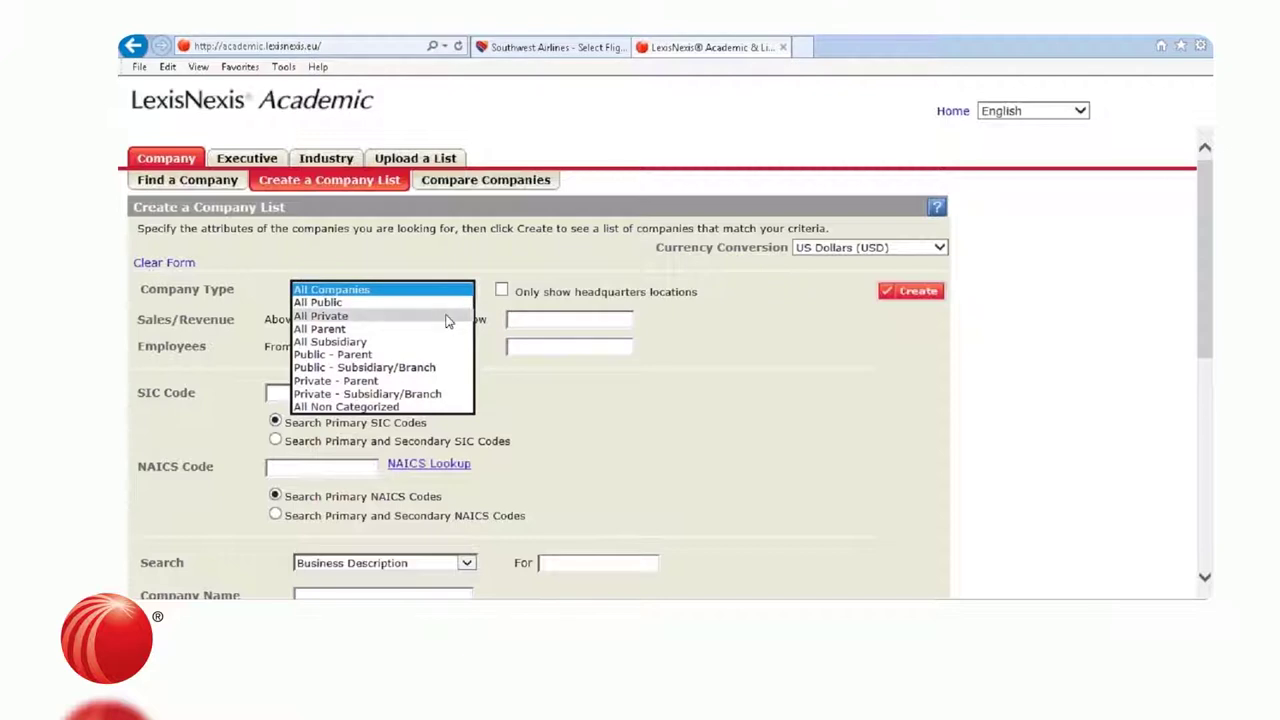
left_click(447, 318)
Underline the Sales/Revenue, Employees, SIC Code and NAICS Code criteria.
left_click(895, 40)
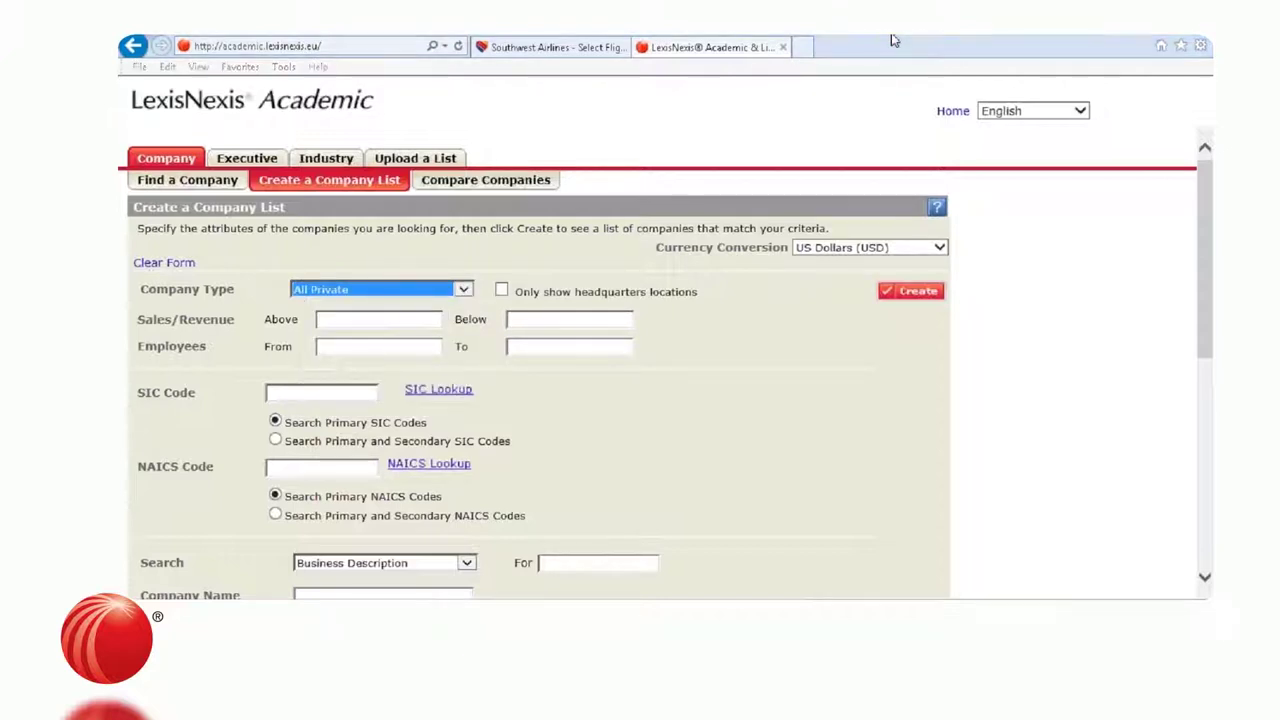
left_click_drag(130, 327, 234, 326)
left_click_drag(133, 353, 207, 349)
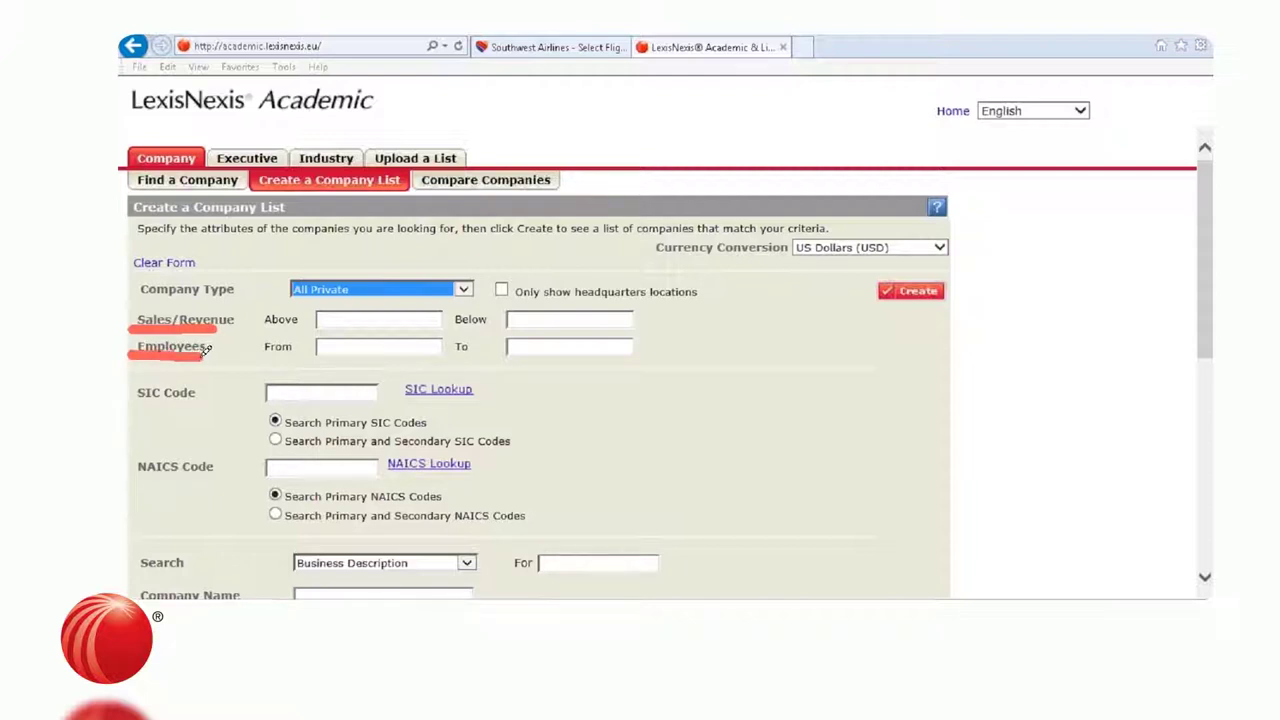
left_click_drag(135, 408, 204, 404)
left_click_drag(127, 483, 211, 488)
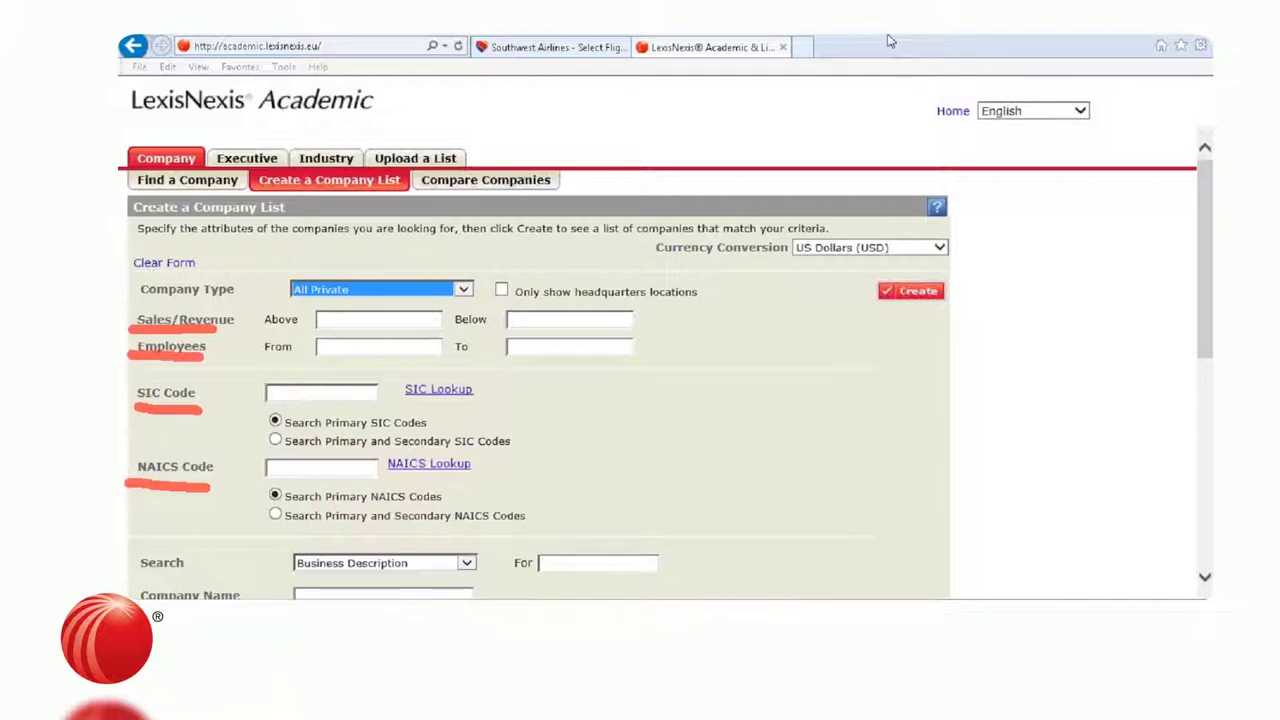
key("Escape")
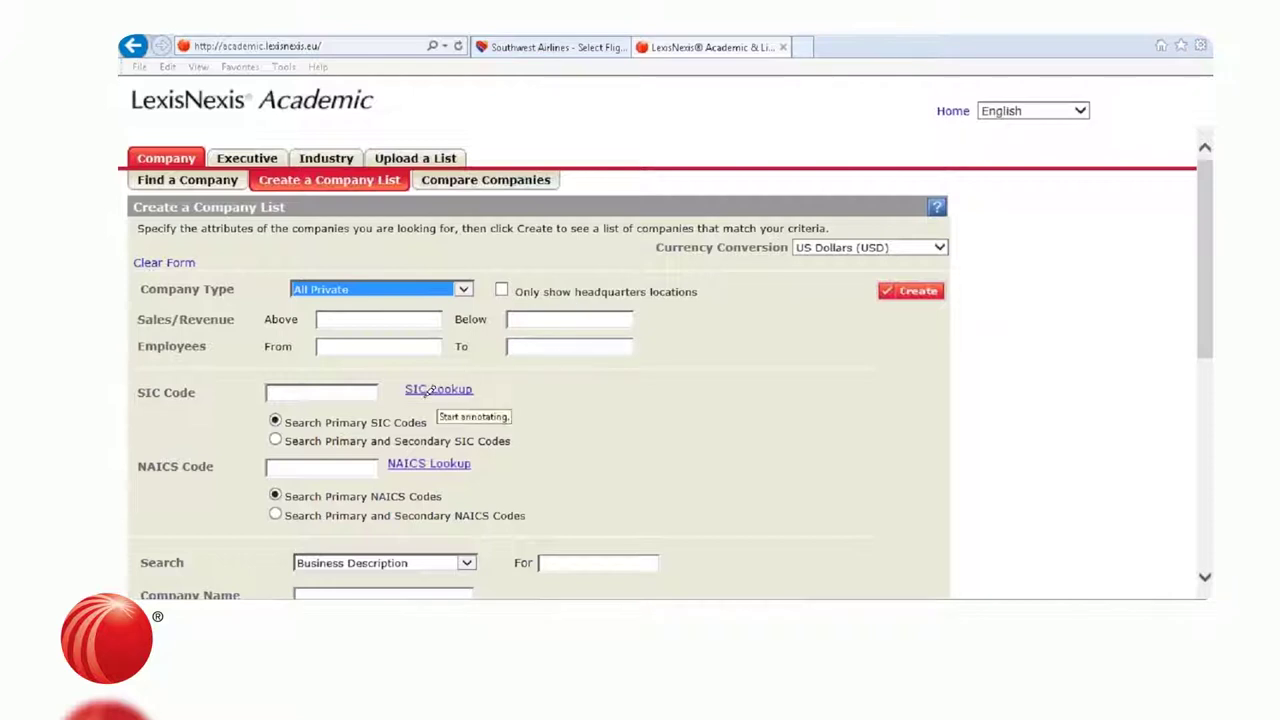
Point out the SIC and NAICS lookup links and open SIC Lookup.
left_click_drag(400, 404, 496, 405)
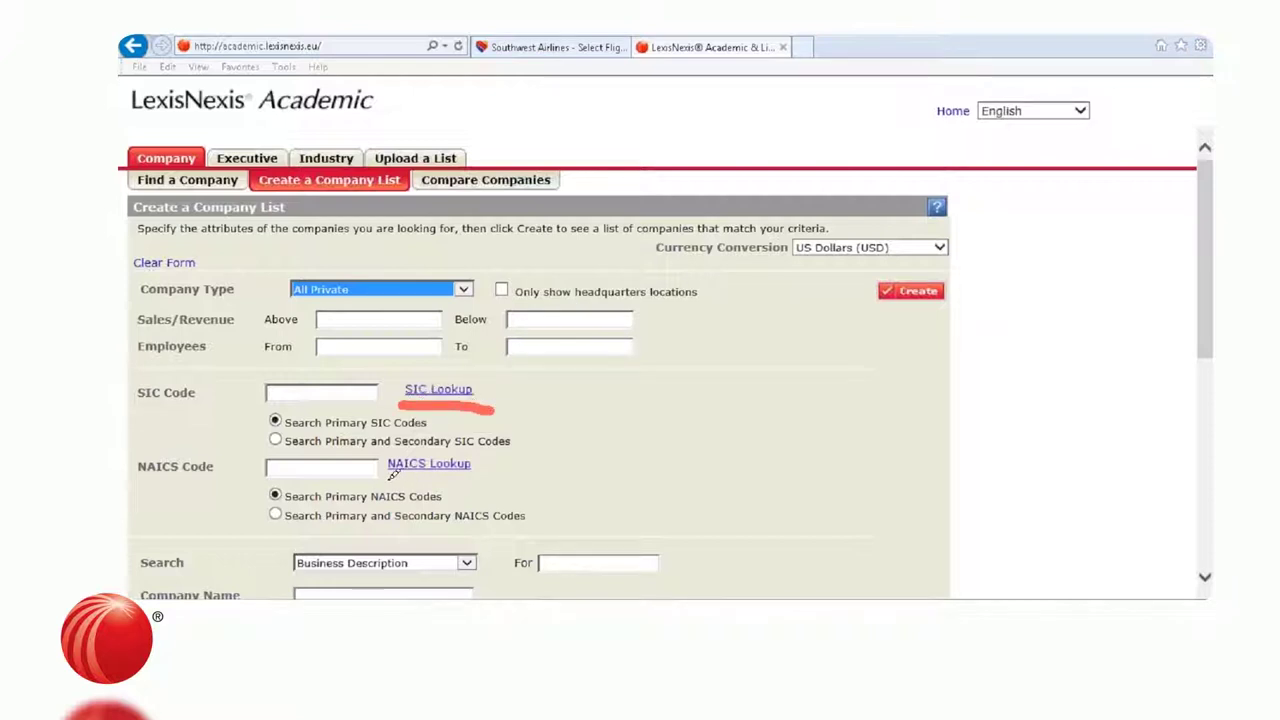
left_click_drag(384, 478, 491, 479)
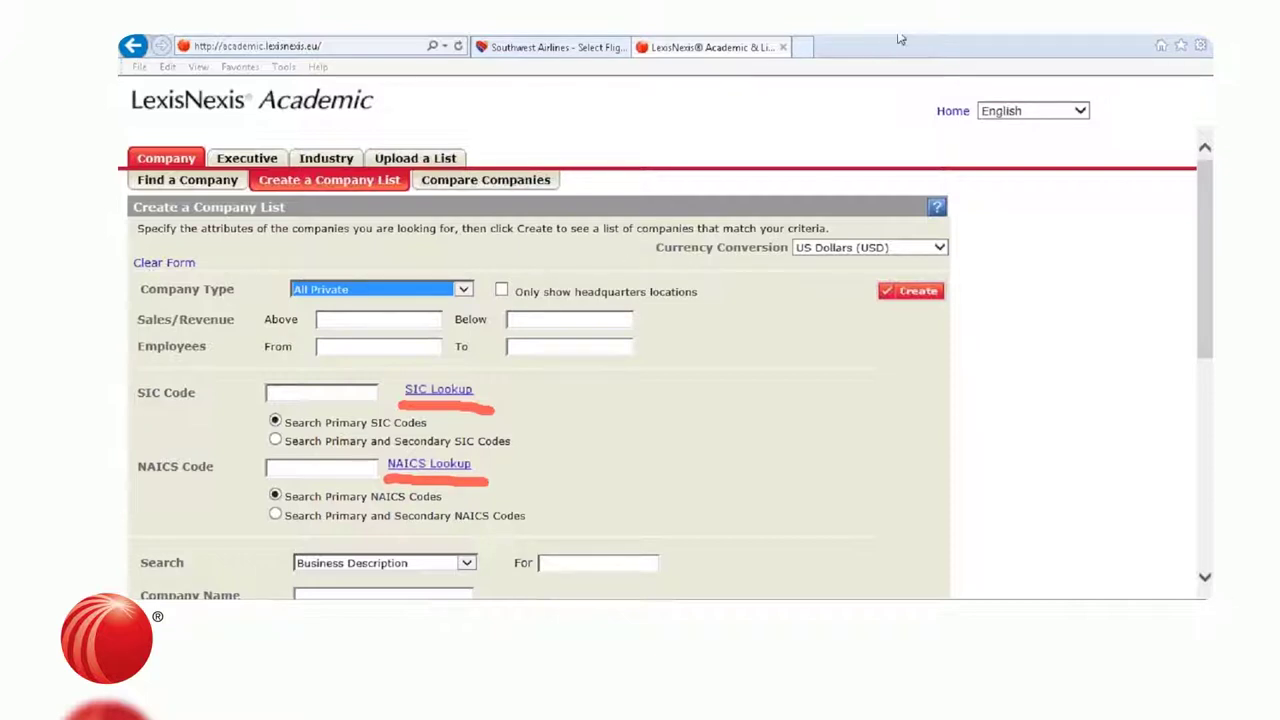
key("Escape")
left_click(450, 396)
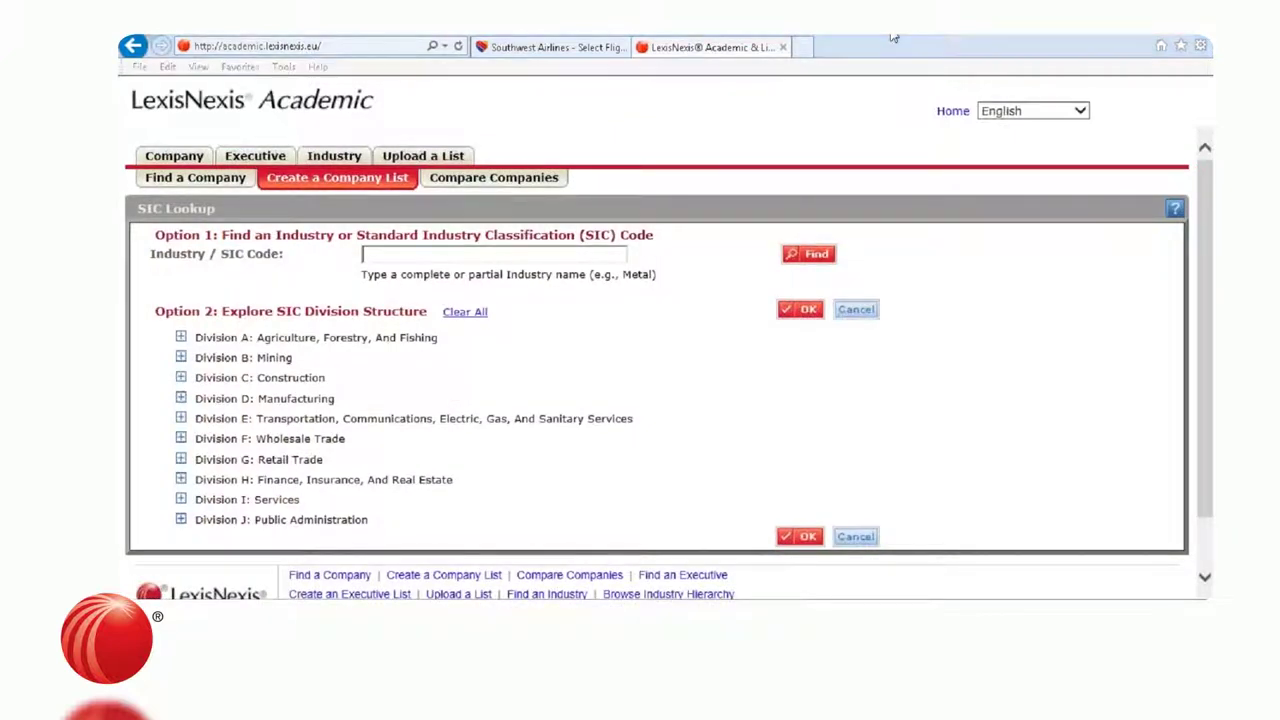
Underline the find-by-industry-name and browse-SIC-divisions options in SIC Lookup.
key("ctrl+shift+a")
left_click_drag(158, 242, 218, 241)
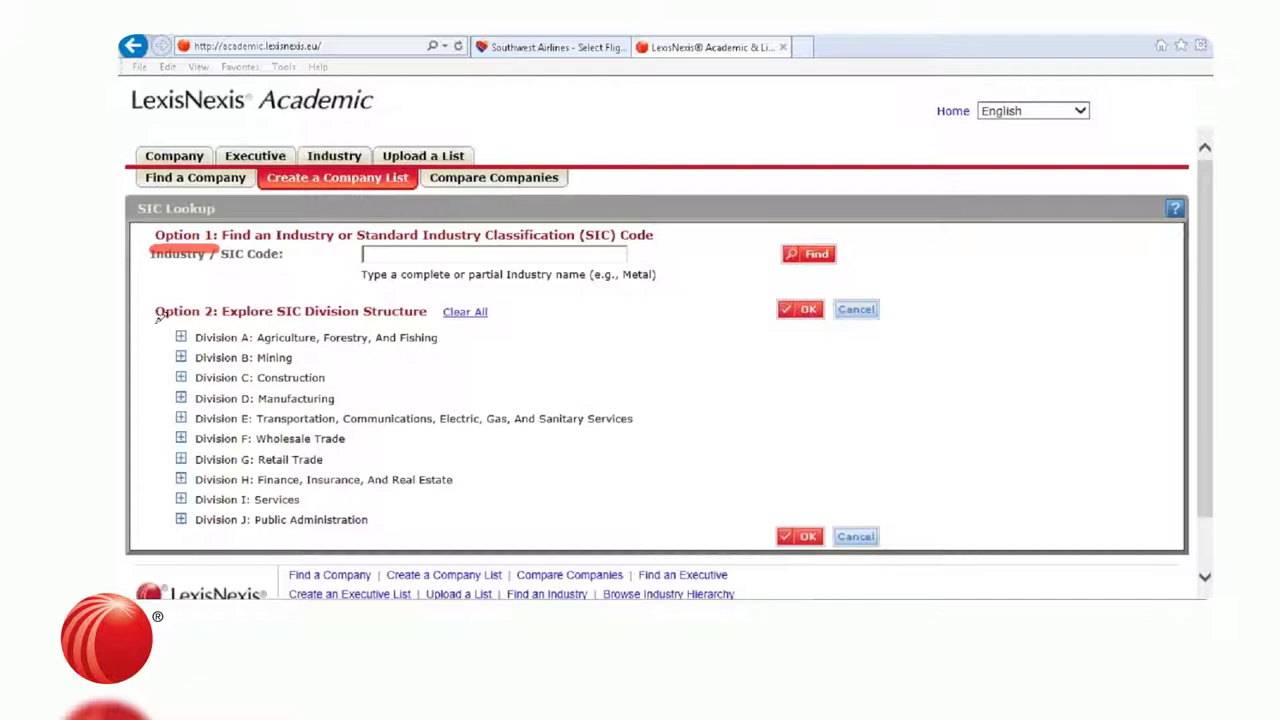
left_click_drag(157, 320, 220, 321)
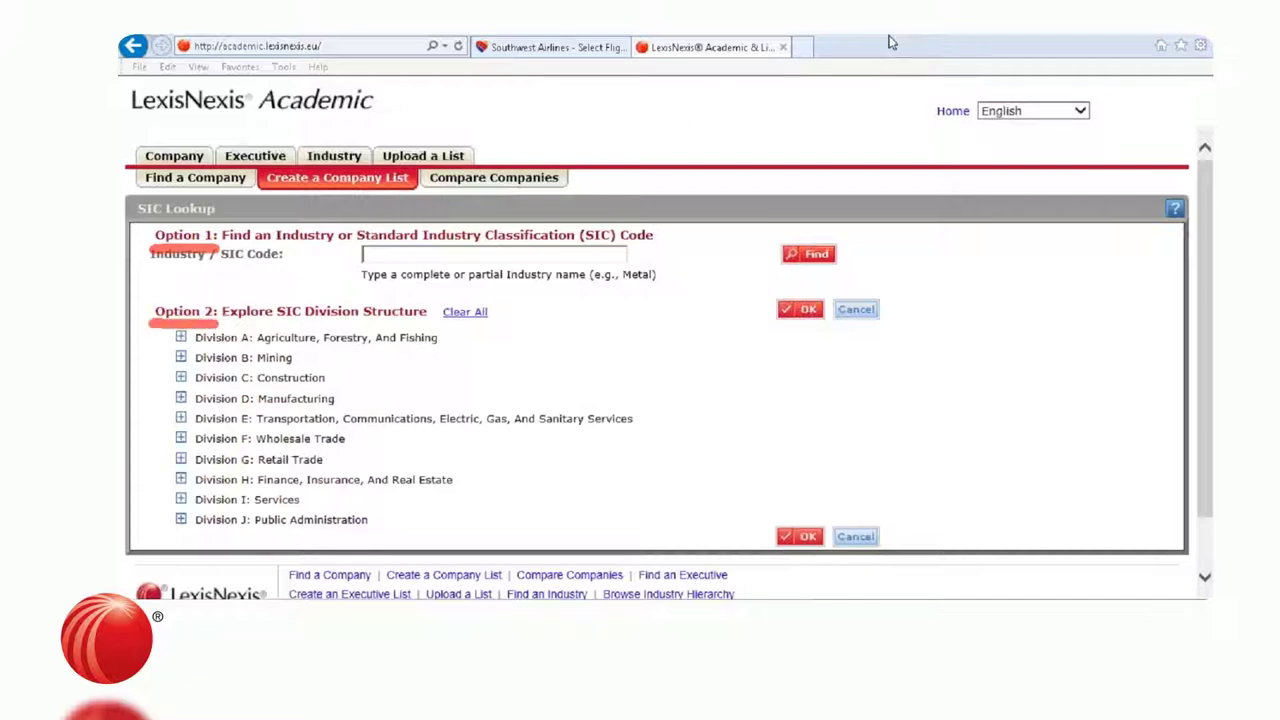
Look up gas industry codes and add 131, 1311, 132, 1321 to the SIC Code field.
left_click(545, 256)
type("gad")
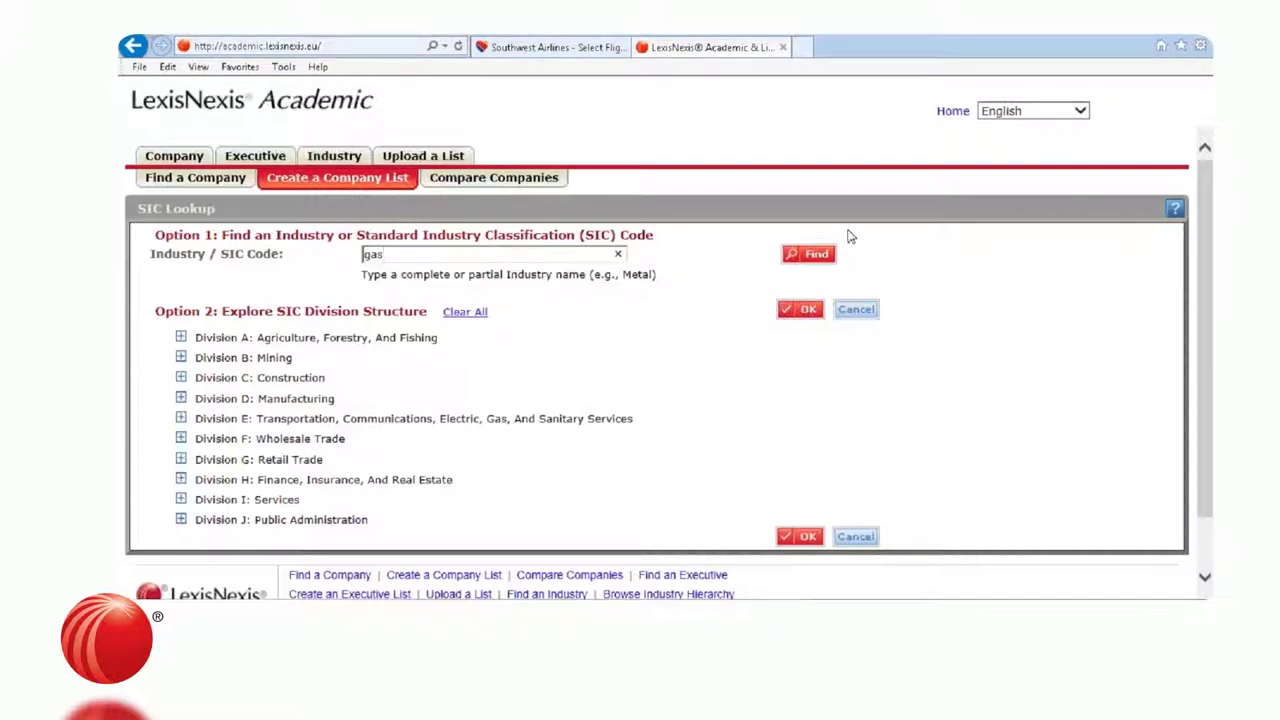
left_click(818, 256)
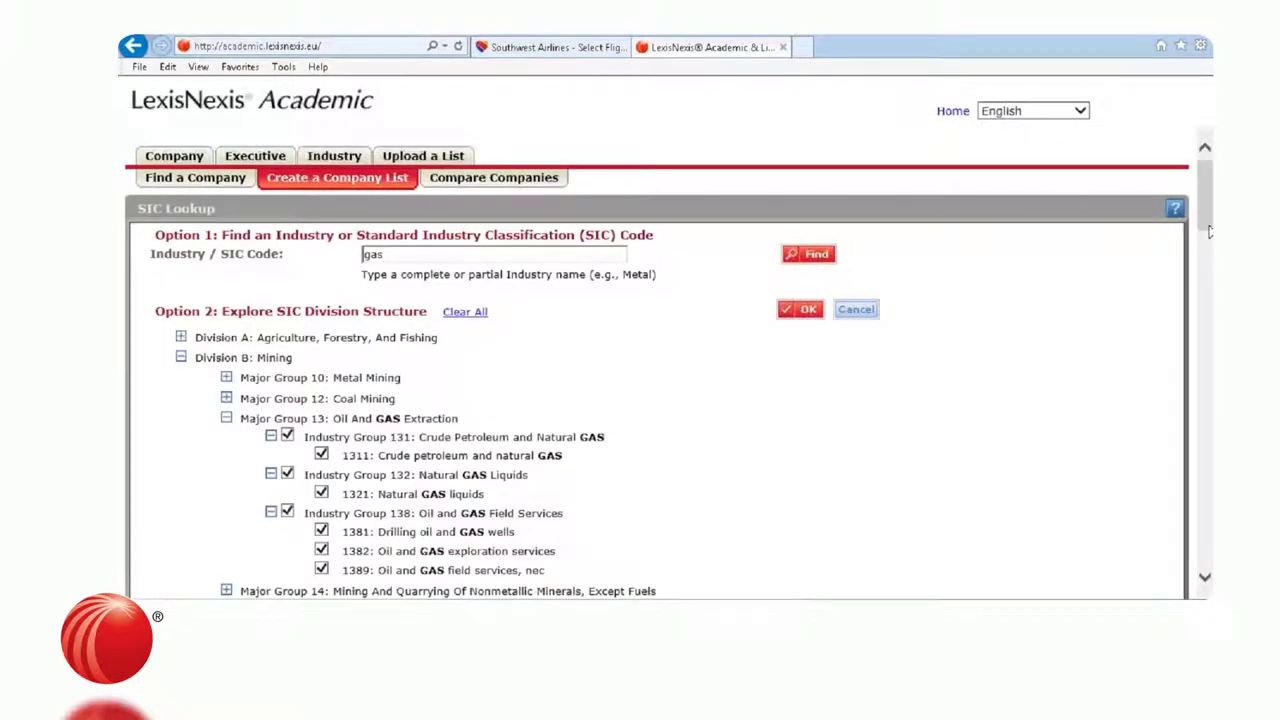
left_click_drag(1207, 232, 1170, 330)
scroll(1170, 330, "up", 10)
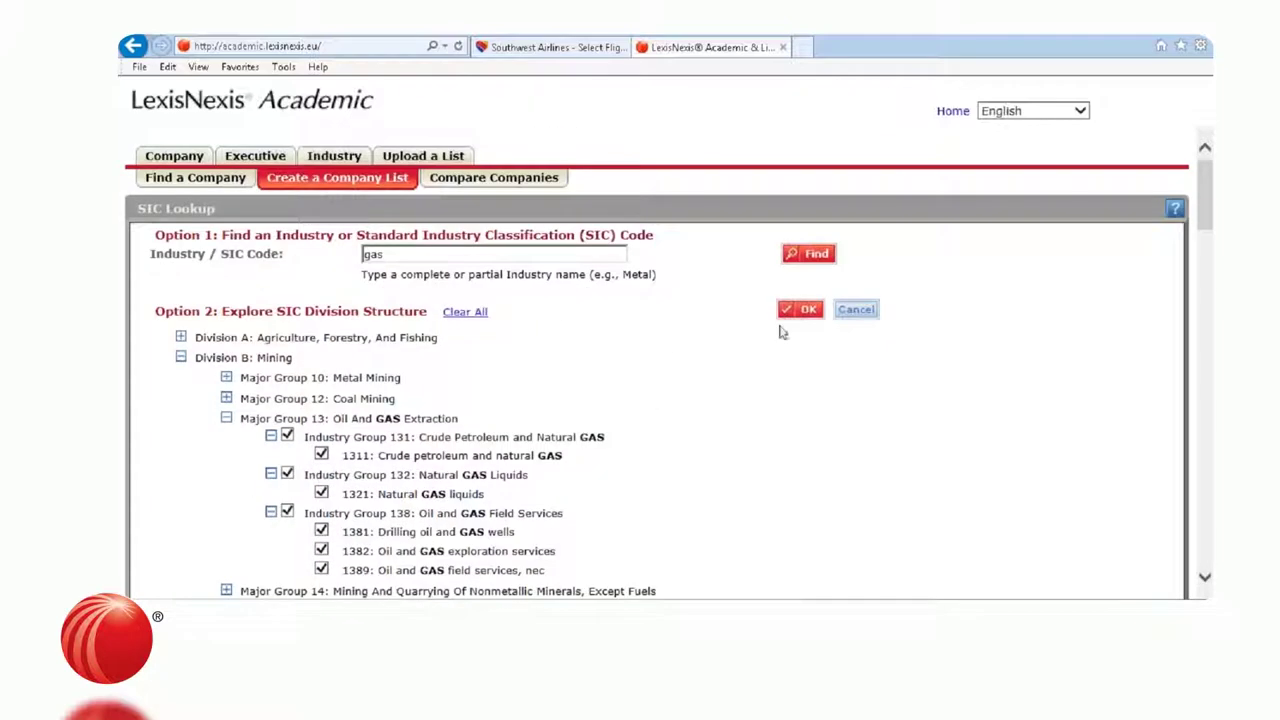
left_click(800, 314)
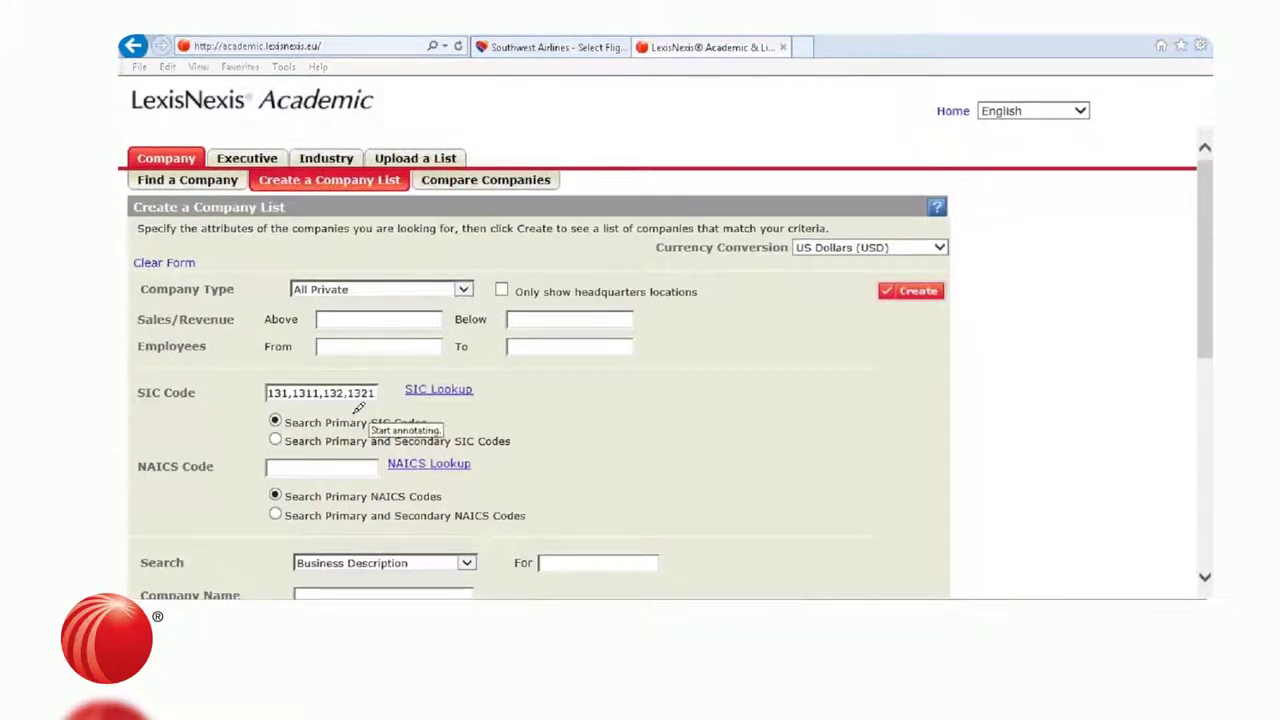
mouse_move(268, 402)
left_mouse_down()
mouse_move(392, 400)
mouse_move(551, 437)
left_mouse_up()
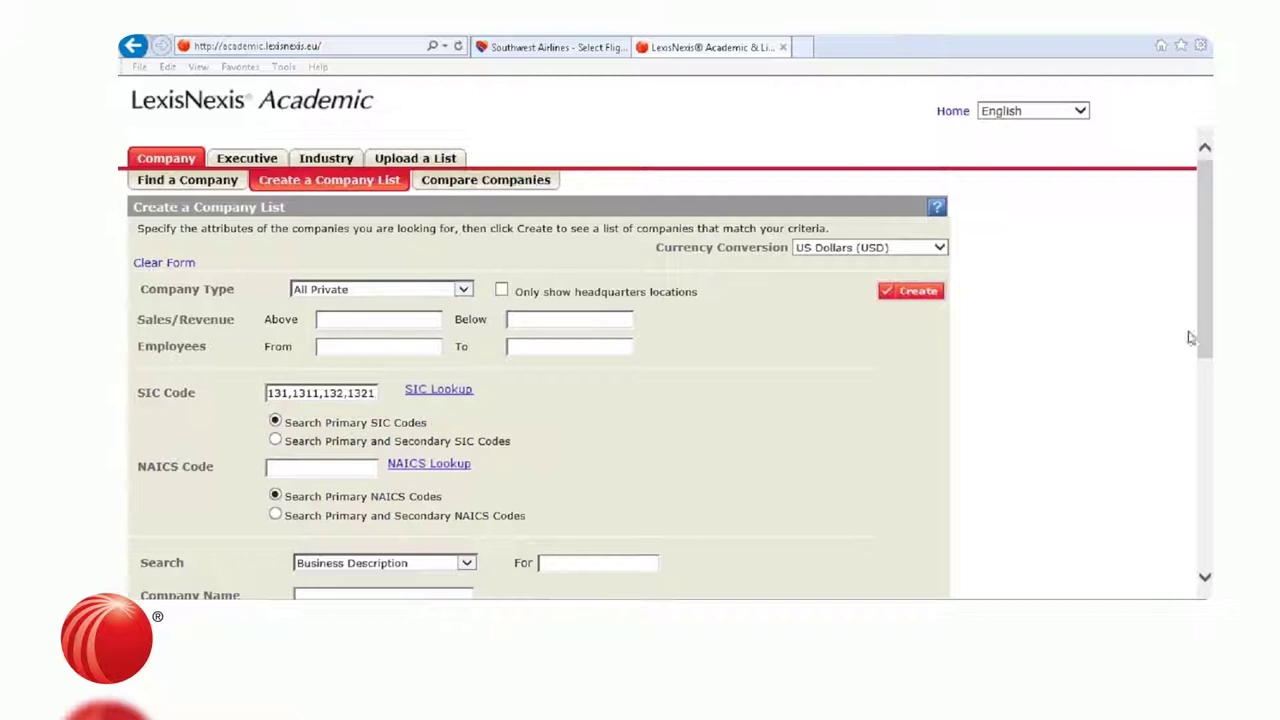
left_click_drag(1200, 337, 1168, 471)
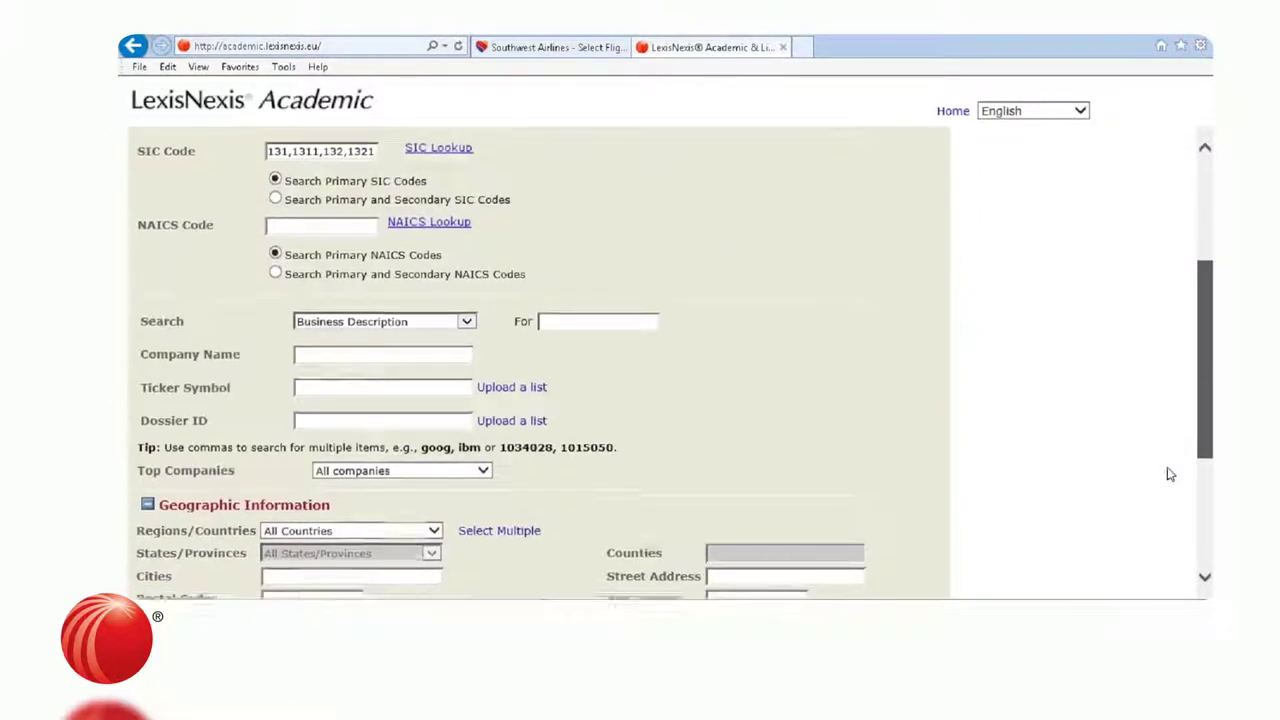
left_click(472, 250)
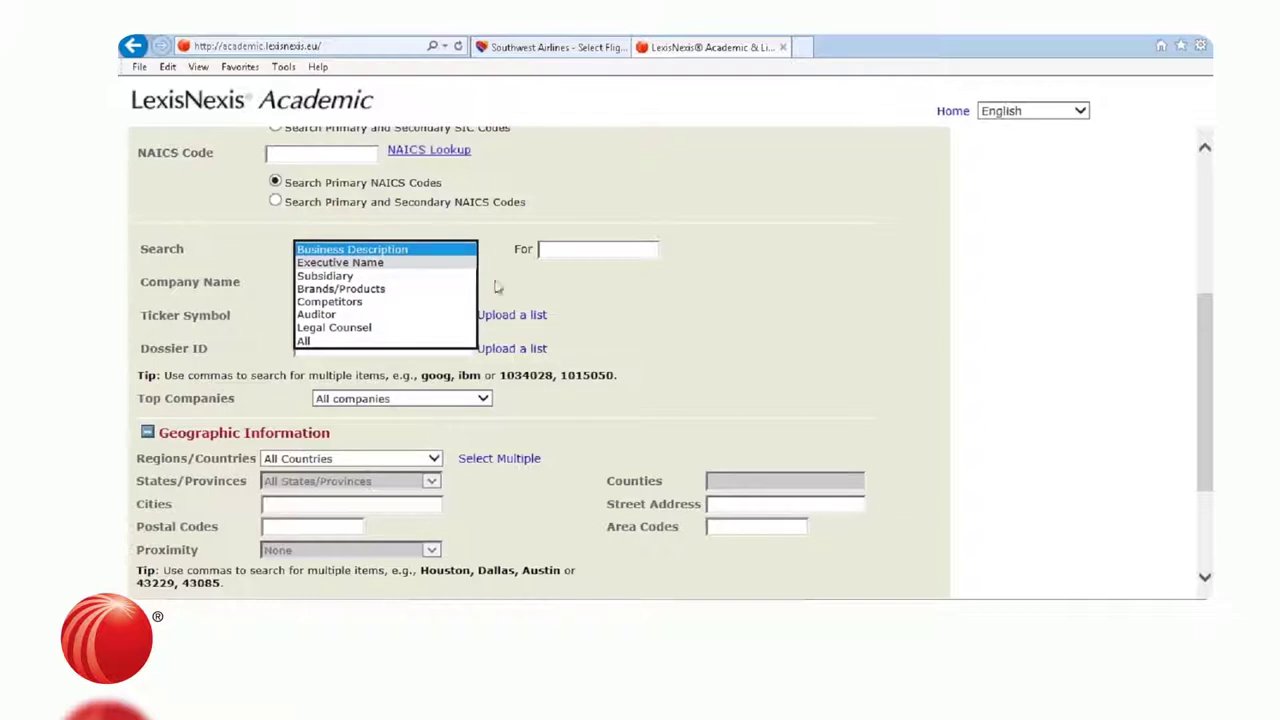
left_click(444, 288)
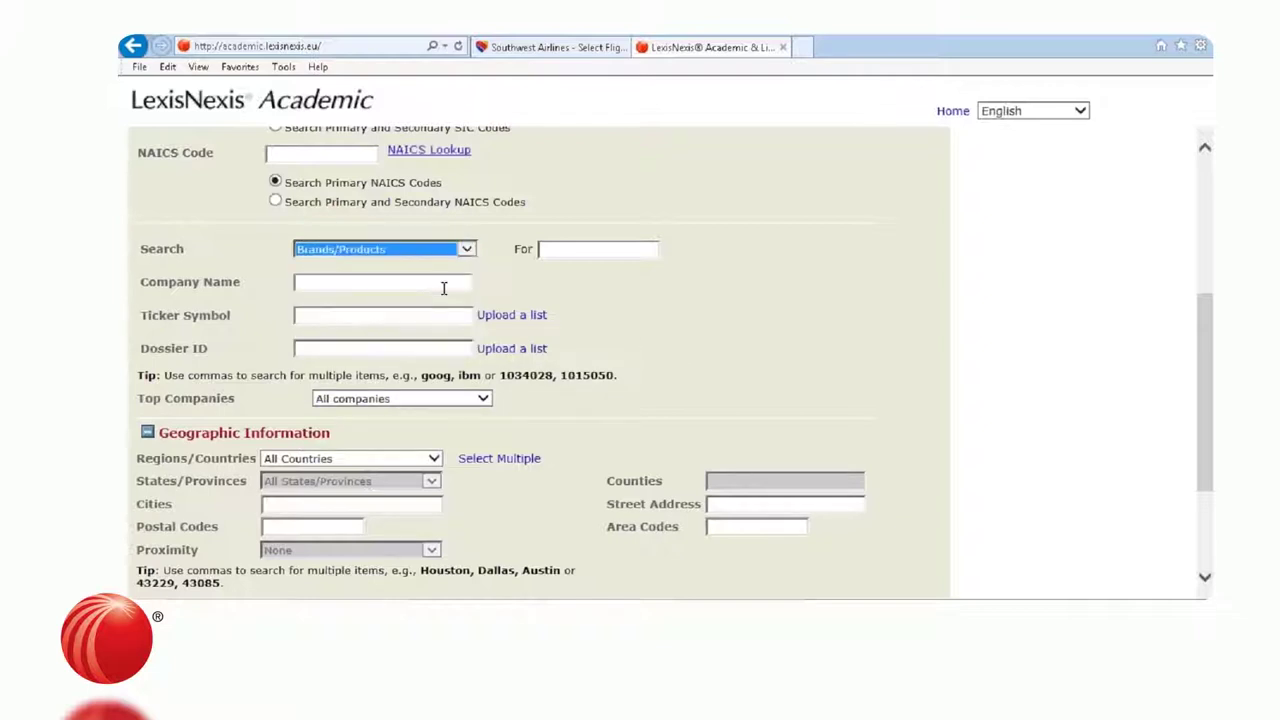
left_click(466, 249)
left_click(466, 212)
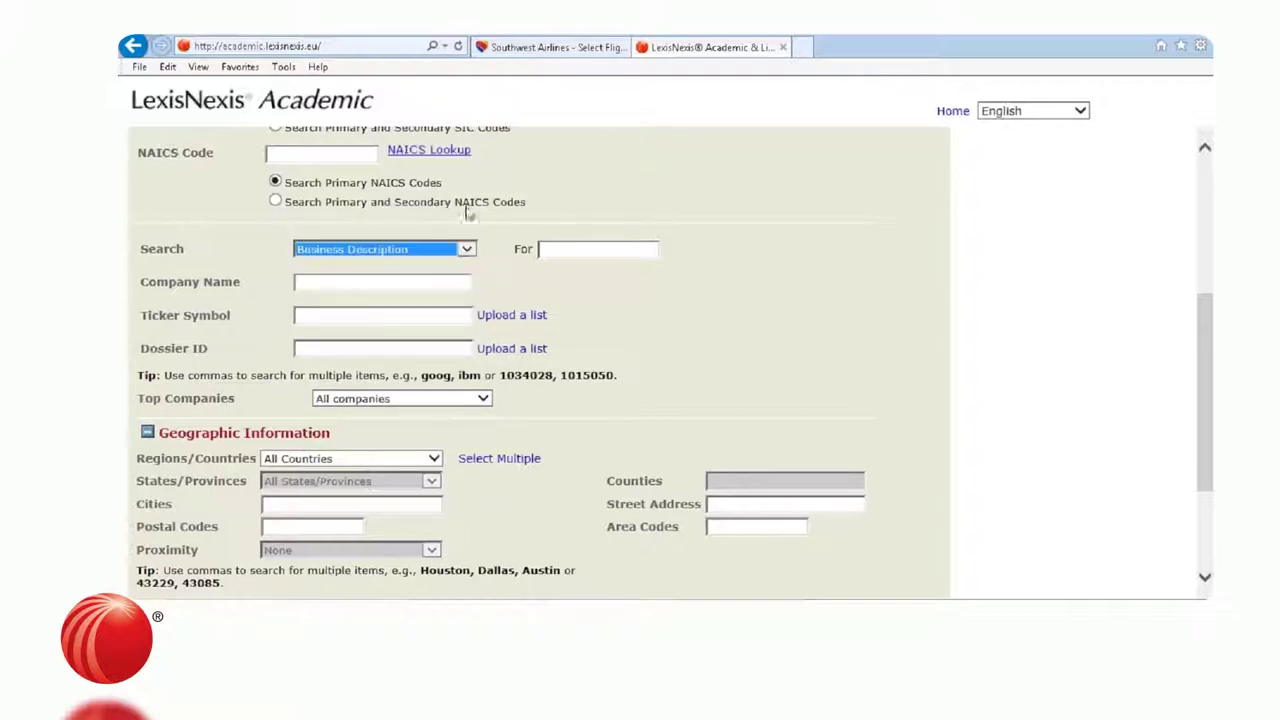
left_click_drag(1207, 408, 1198, 451)
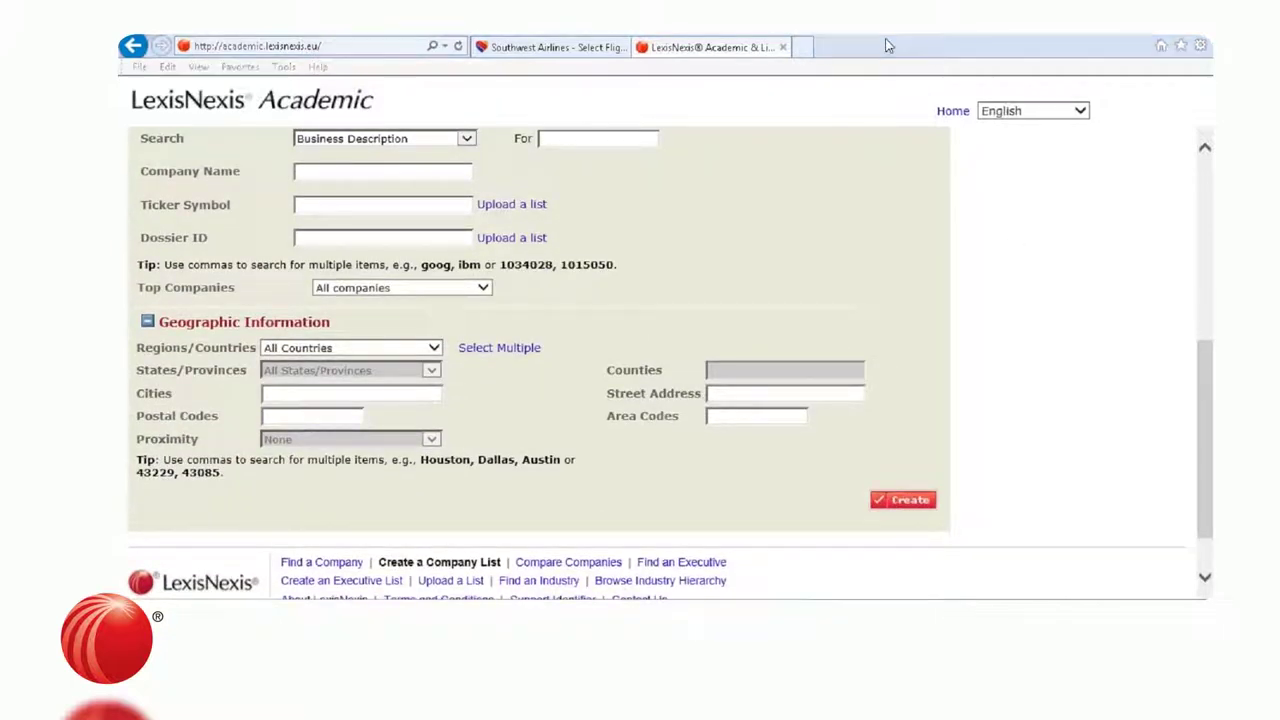
left_click_drag(141, 350, 240, 351)
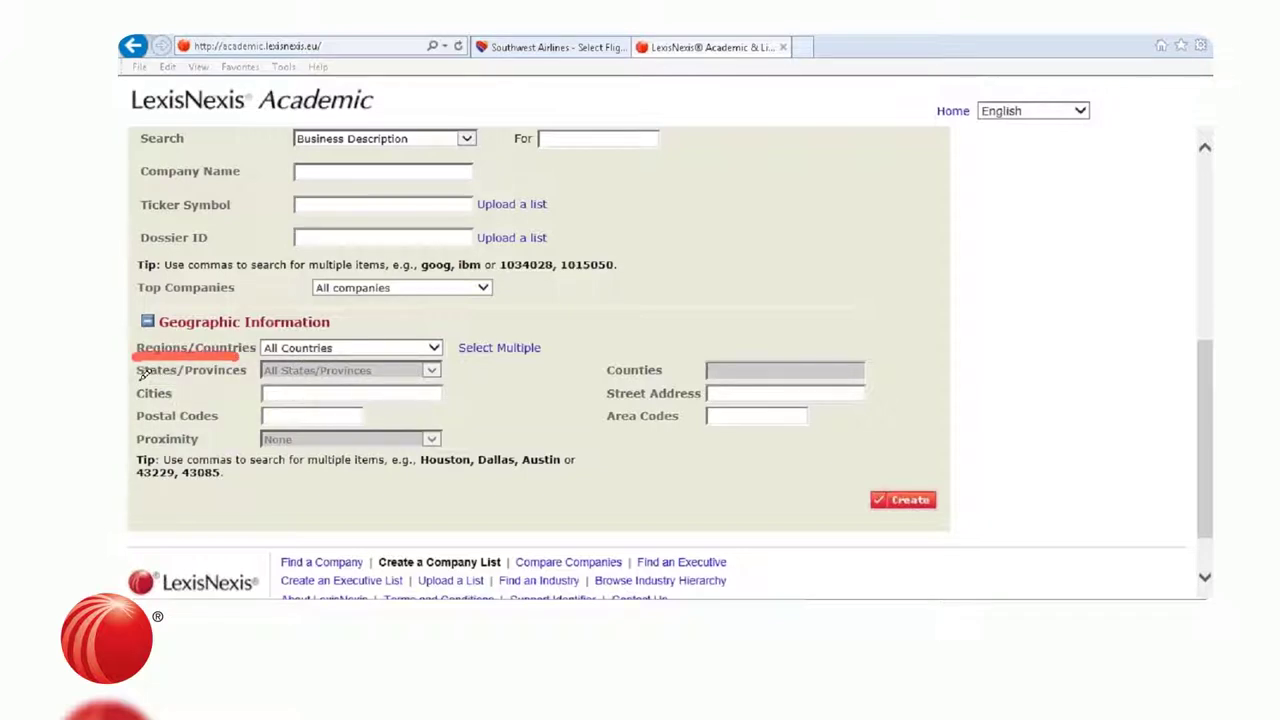
left_click_drag(142, 373, 238, 375)
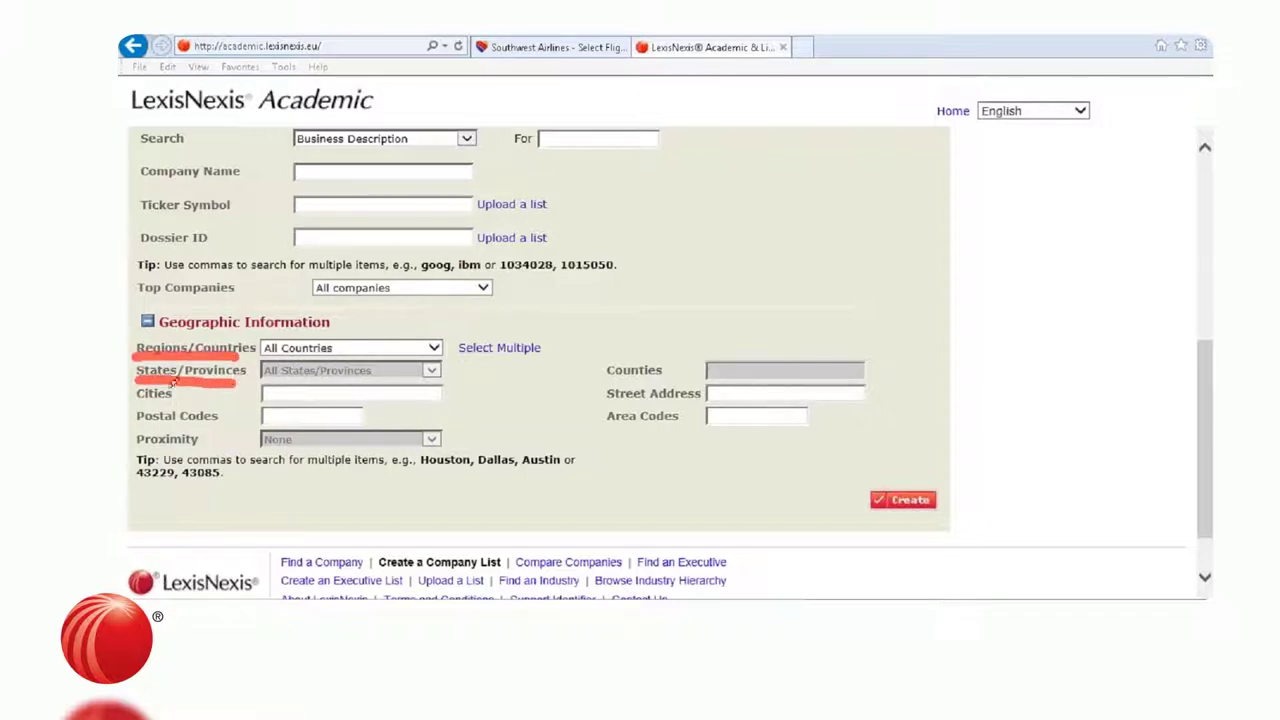
left_click_drag(134, 403, 179, 404)
left_click_drag(603, 432, 695, 432)
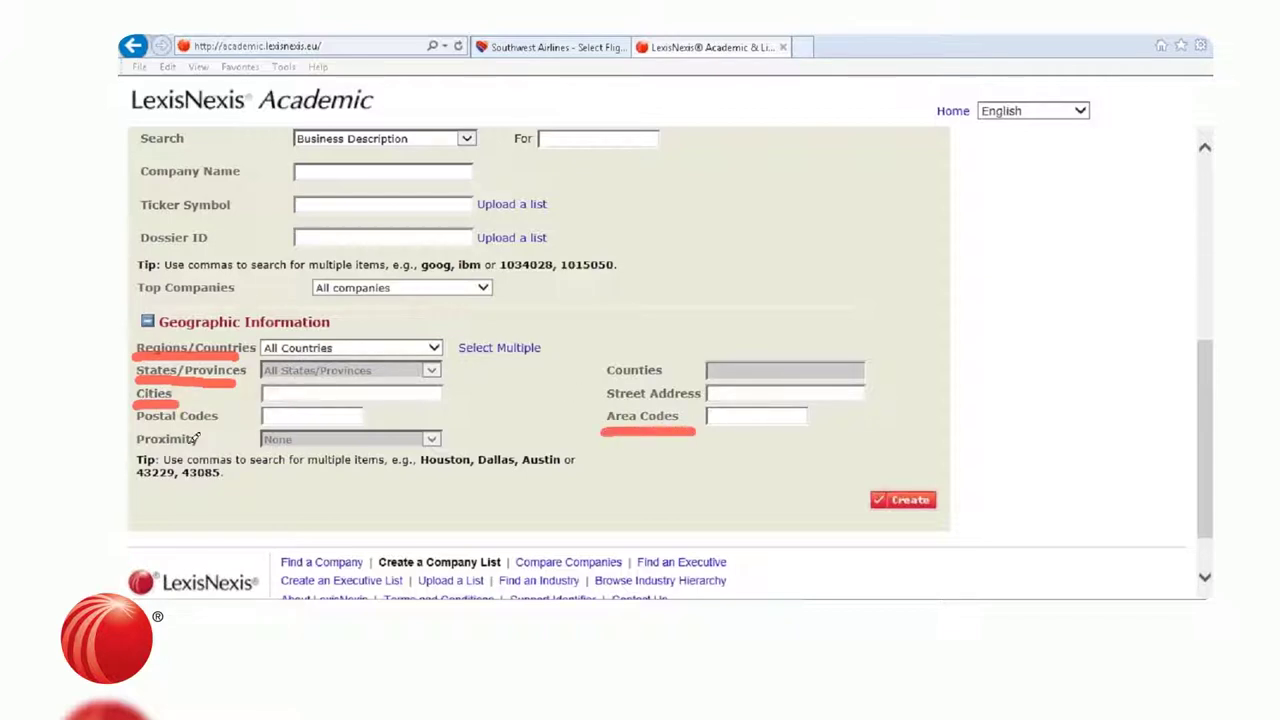
left_click_drag(136, 428, 212, 425)
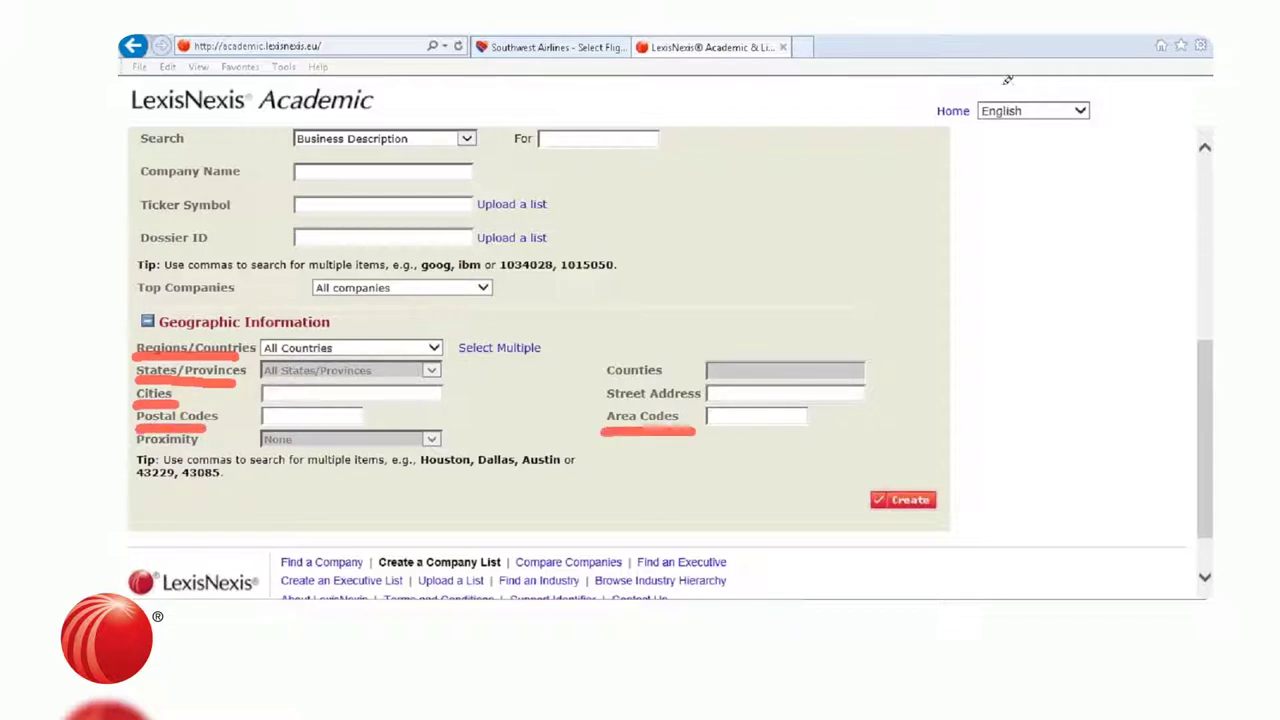
key("Escape")
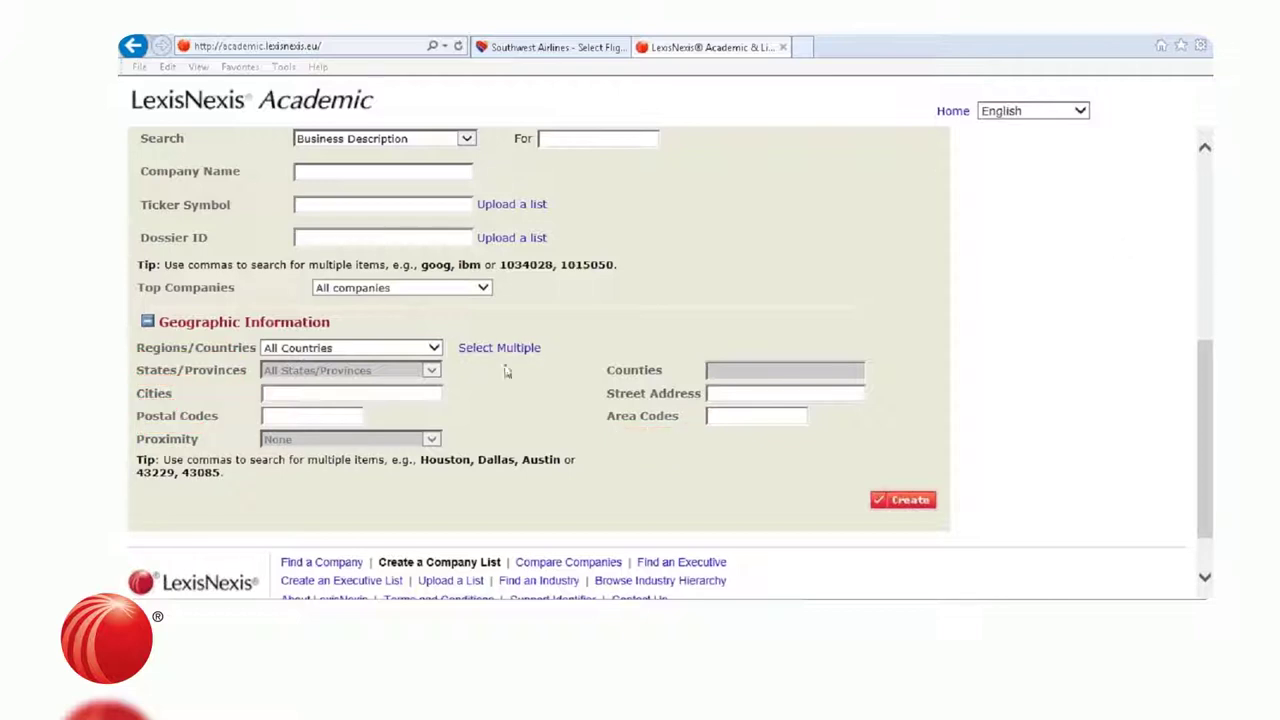
Select Egypt, Jordan and Saudi Arabia as countries via Select Multiple.
left_click(434, 348)
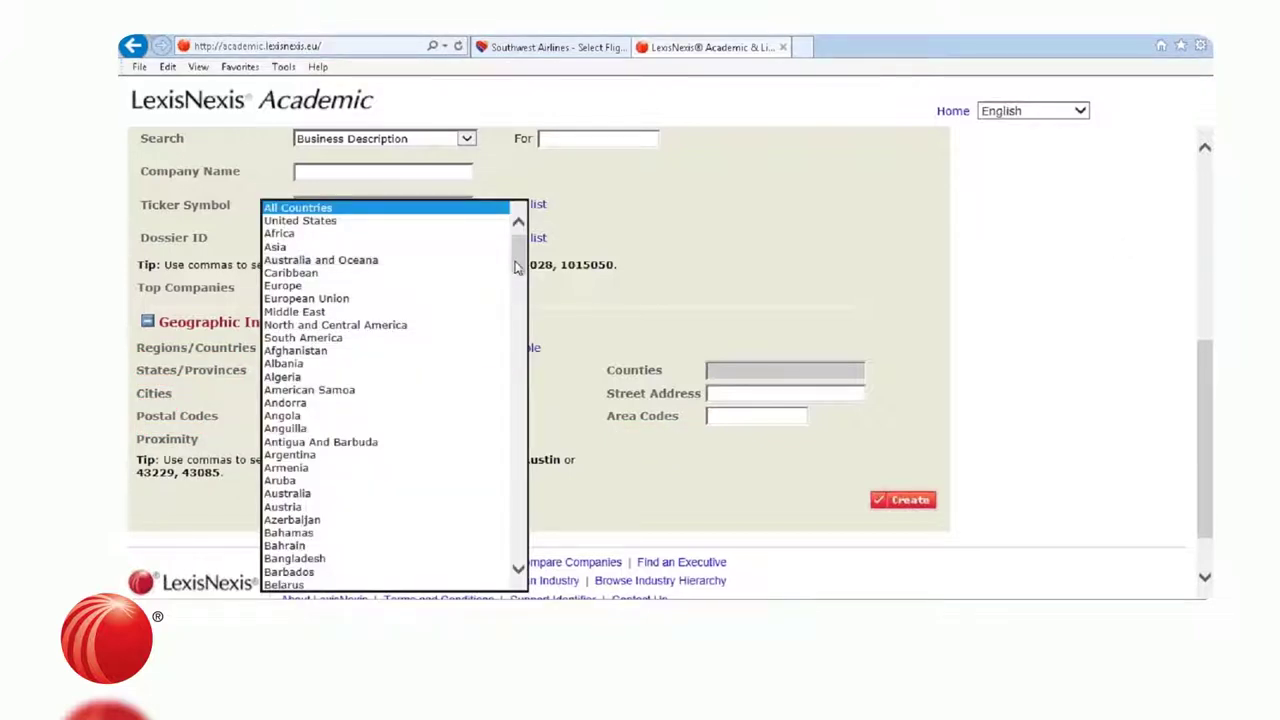
left_click_drag(518, 265, 470, 492)
left_click(447, 484)
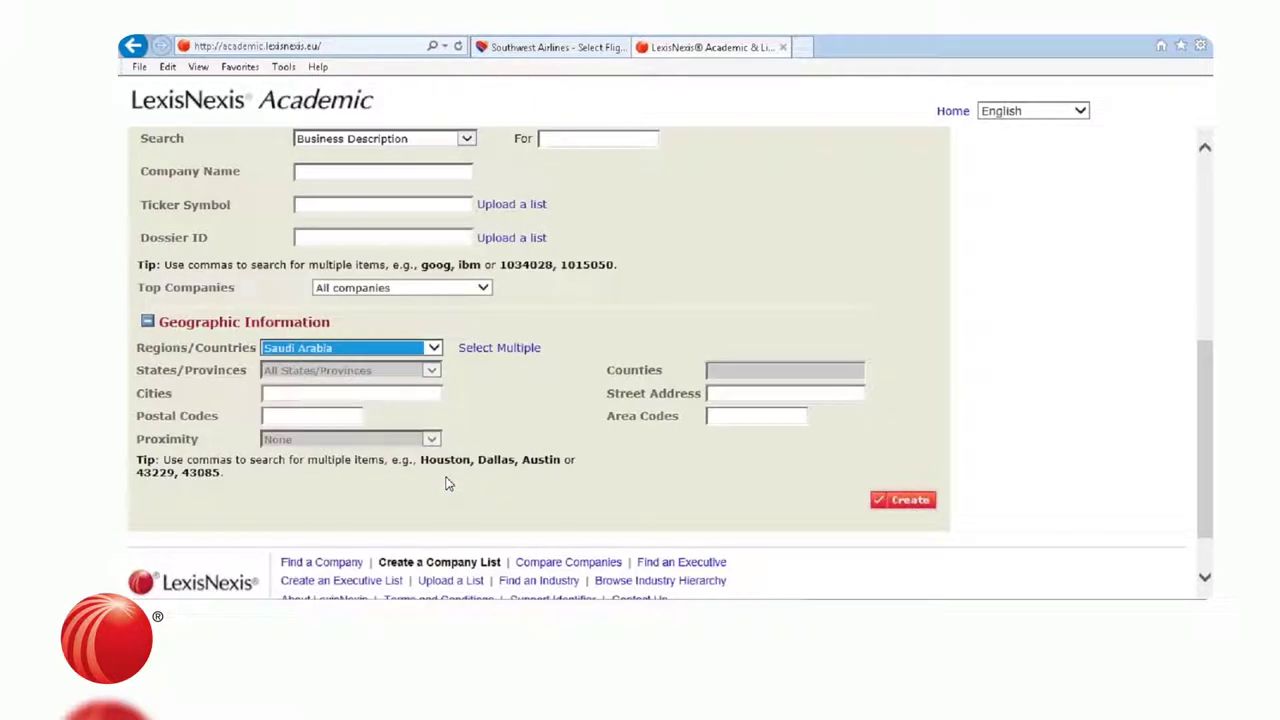
left_click(518, 355)
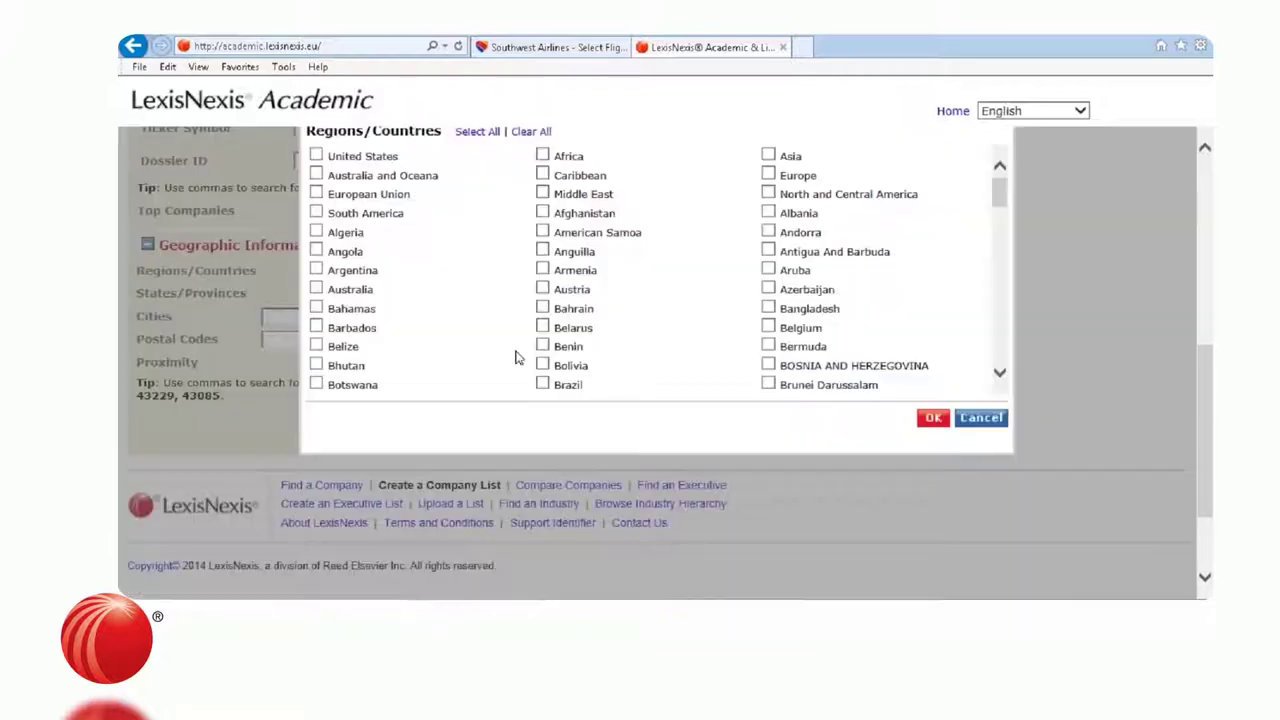
left_click(1000, 375)
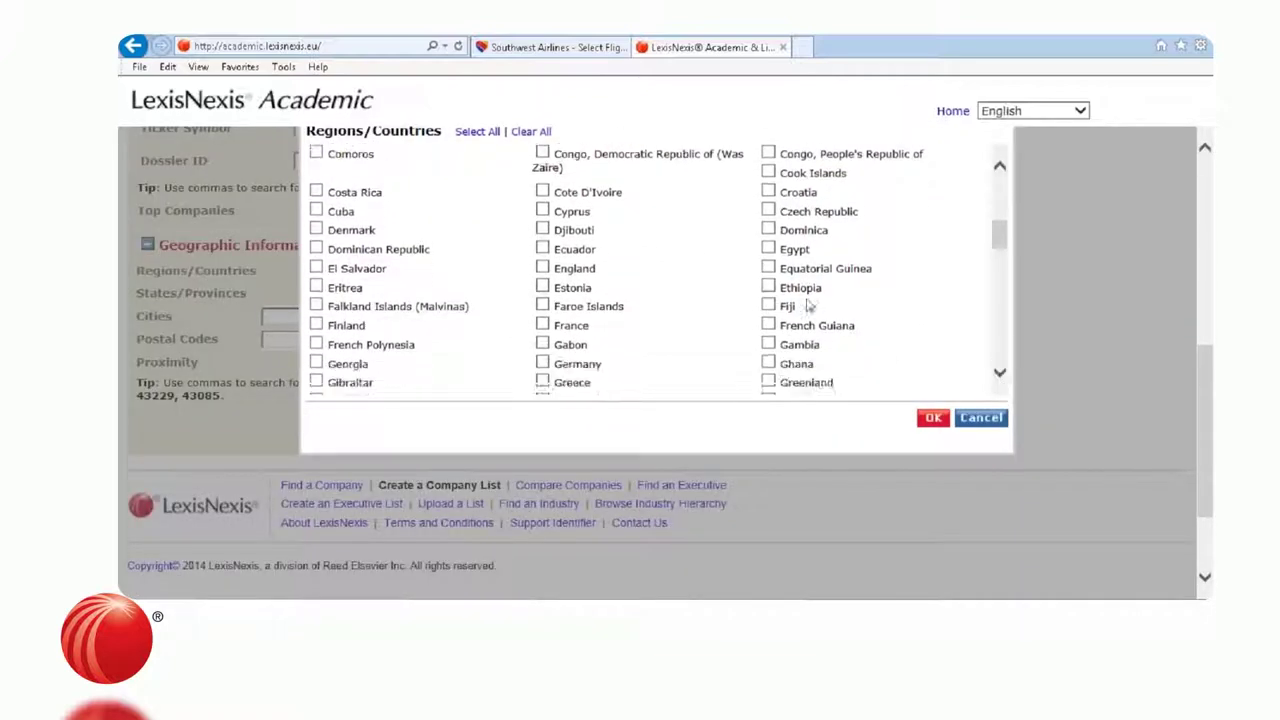
left_click(768, 249)
left_click(1000, 377)
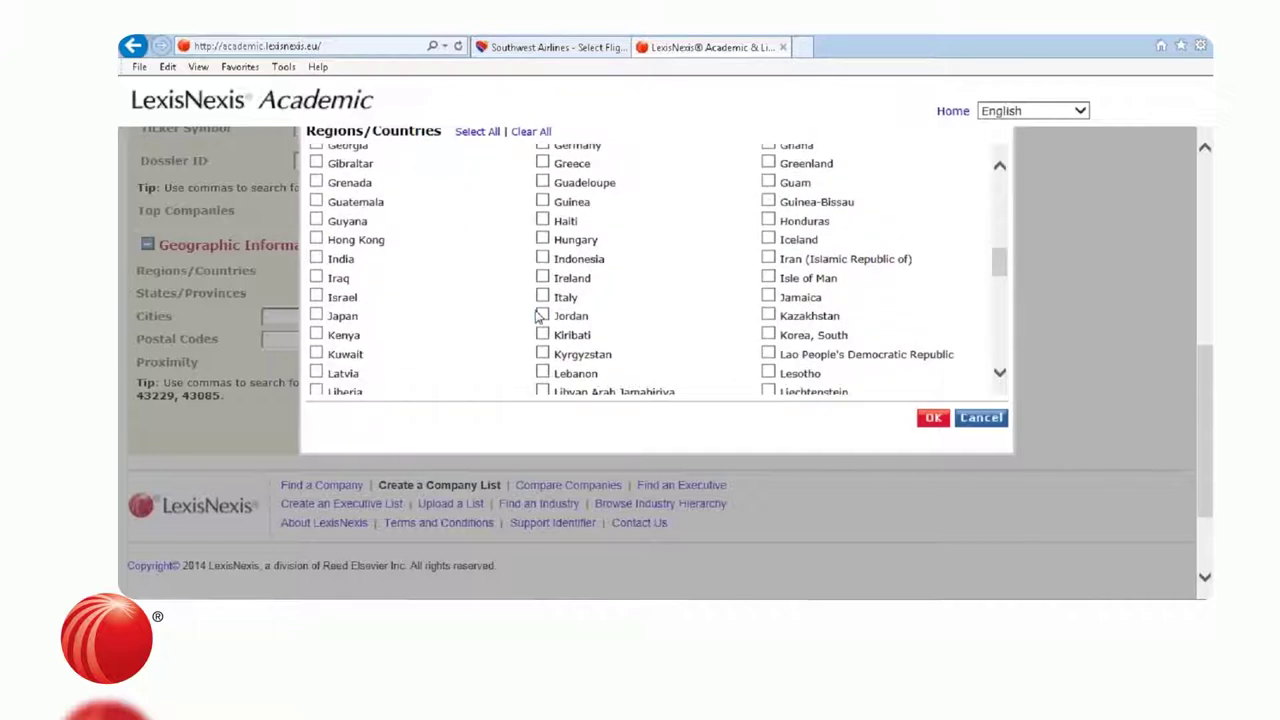
left_click(541, 315)
left_click(999, 374)
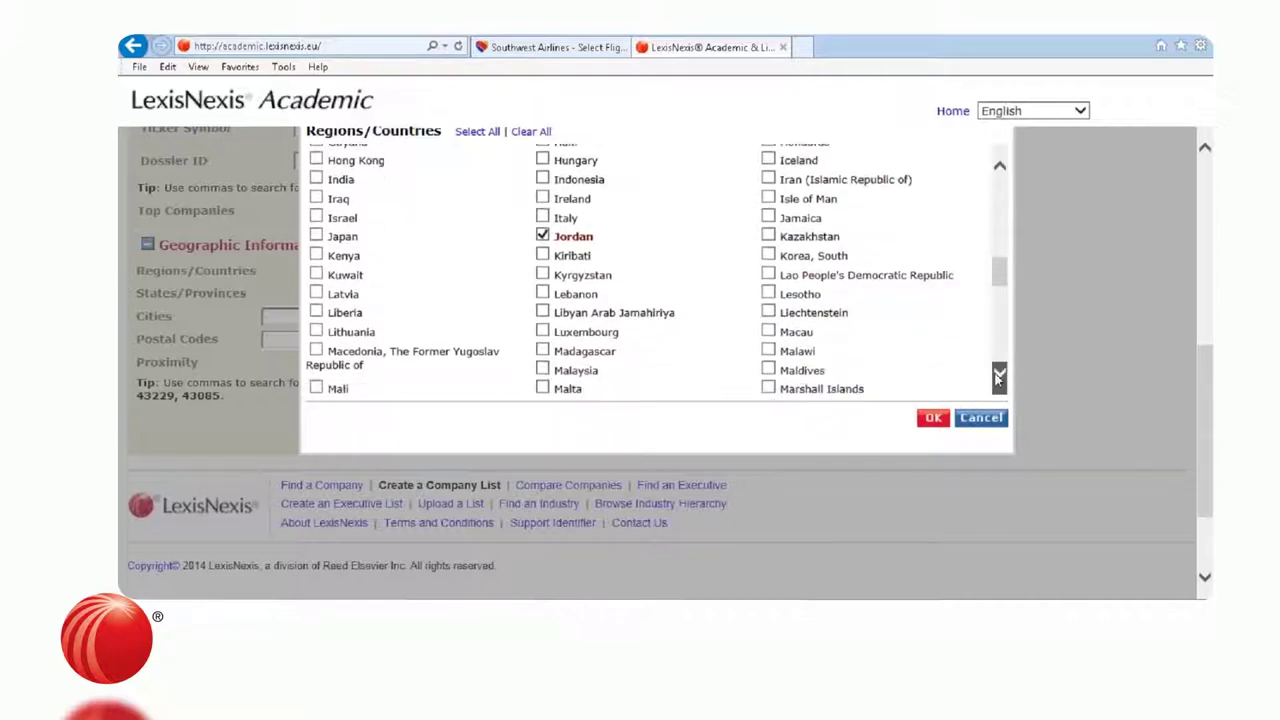
left_click(542, 254)
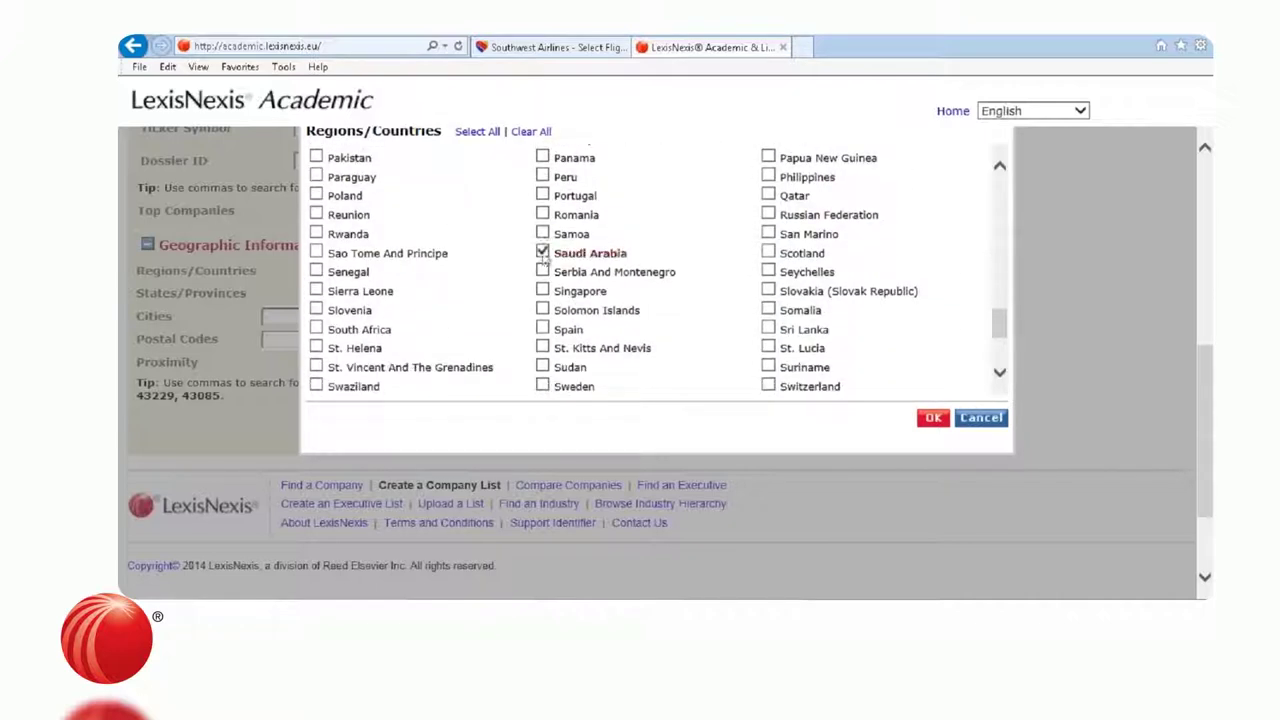
left_click(931, 419)
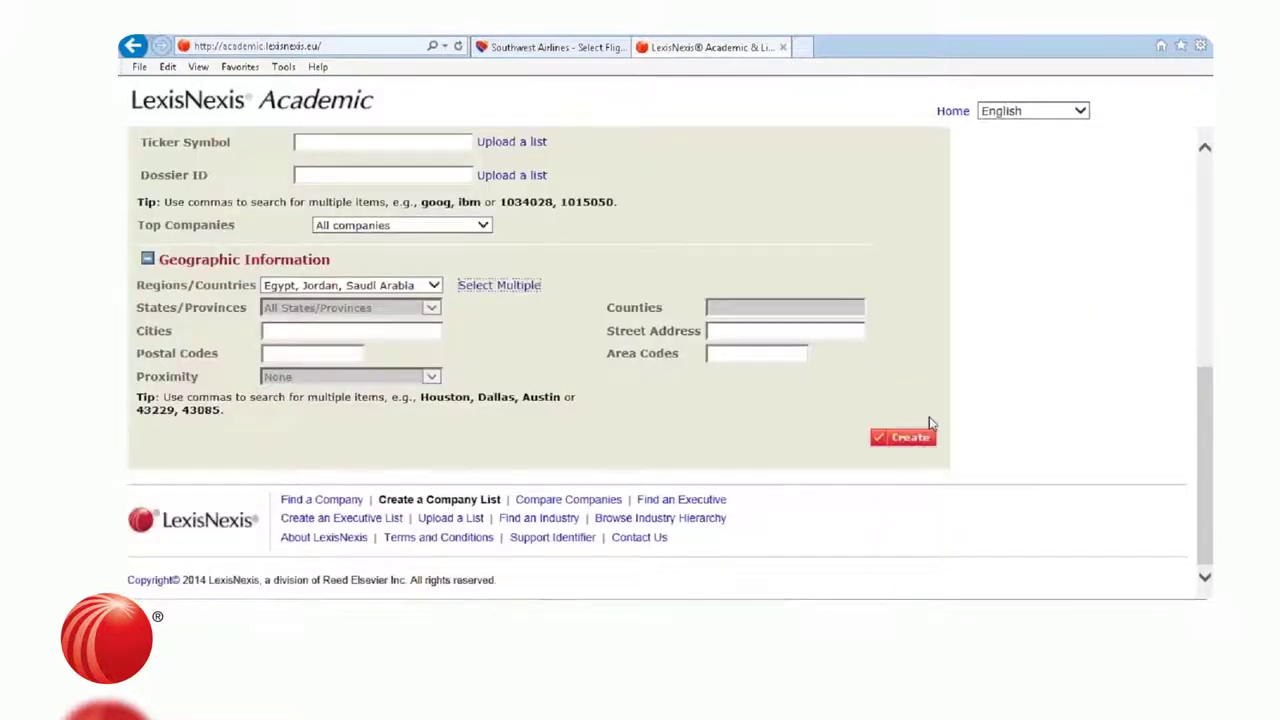
Narrow the country to Saudi Arabia, set the city to riyadh, and create the list.
left_click(434, 286)
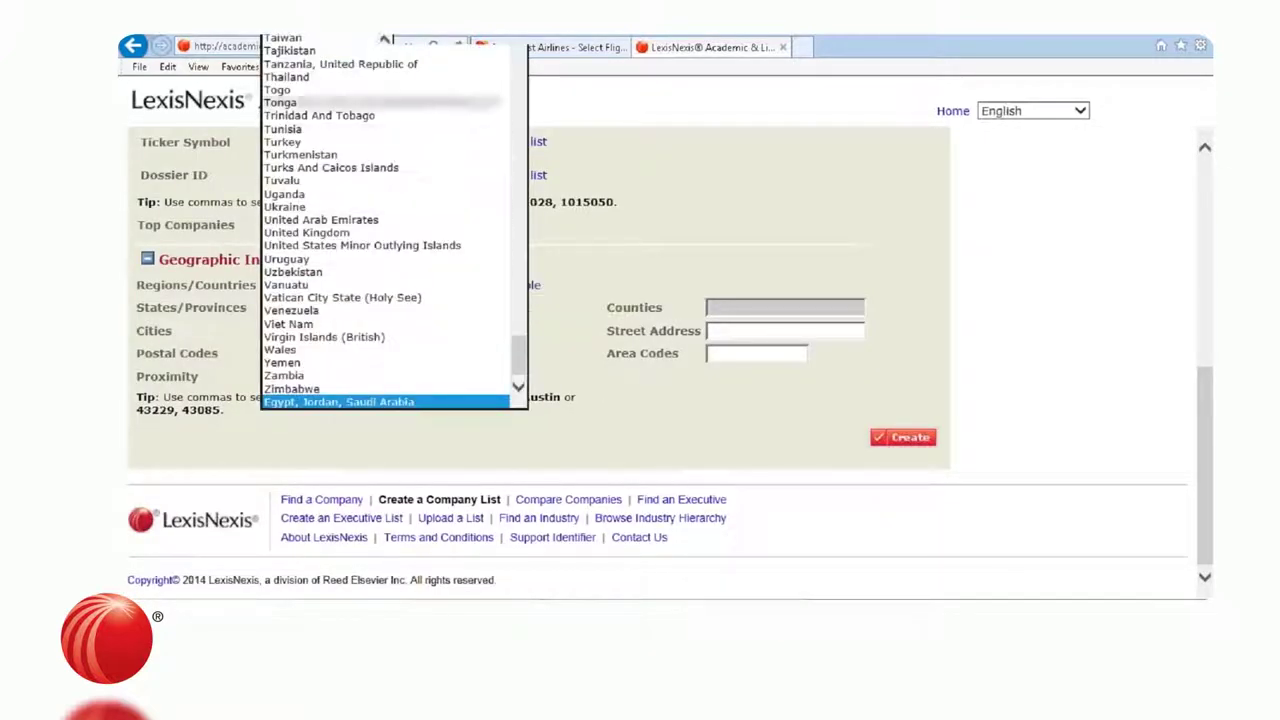
scroll(519, 42, "up", 4)
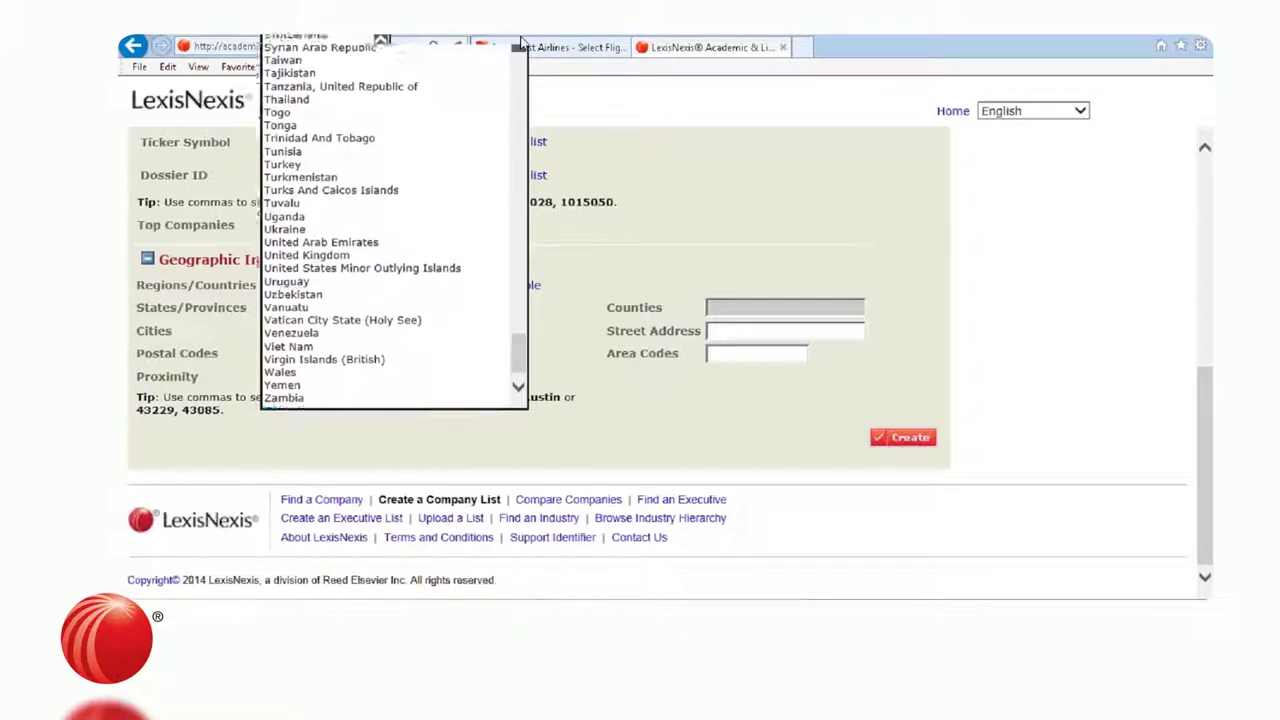
scroll(521, 42, "up", 4)
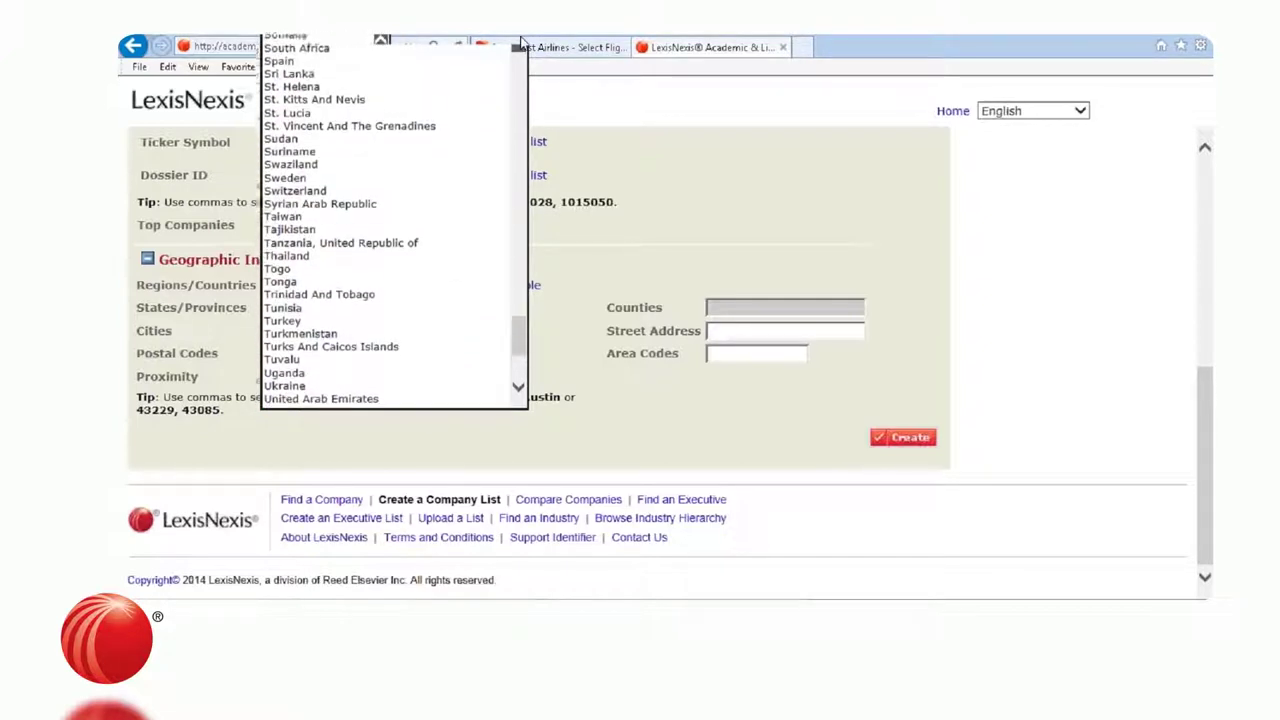
scroll(520, 42, "up", 2)
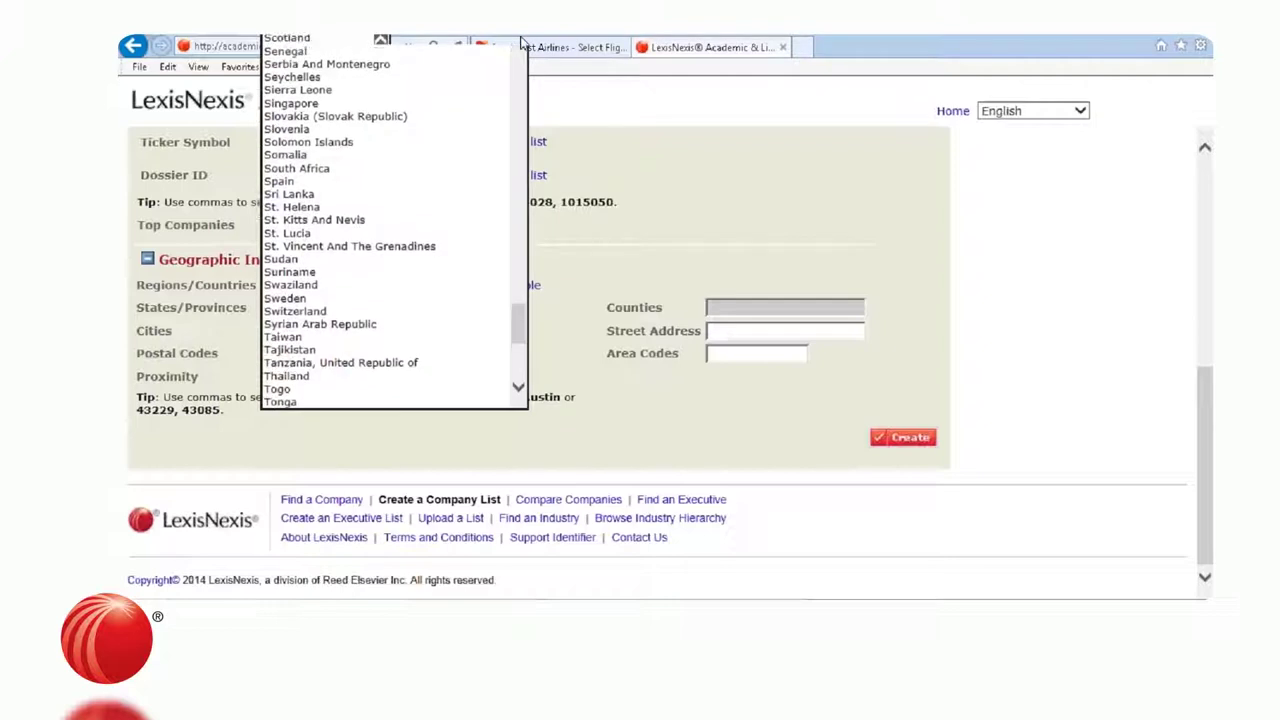
left_click(404, 42)
left_click(272, 333)
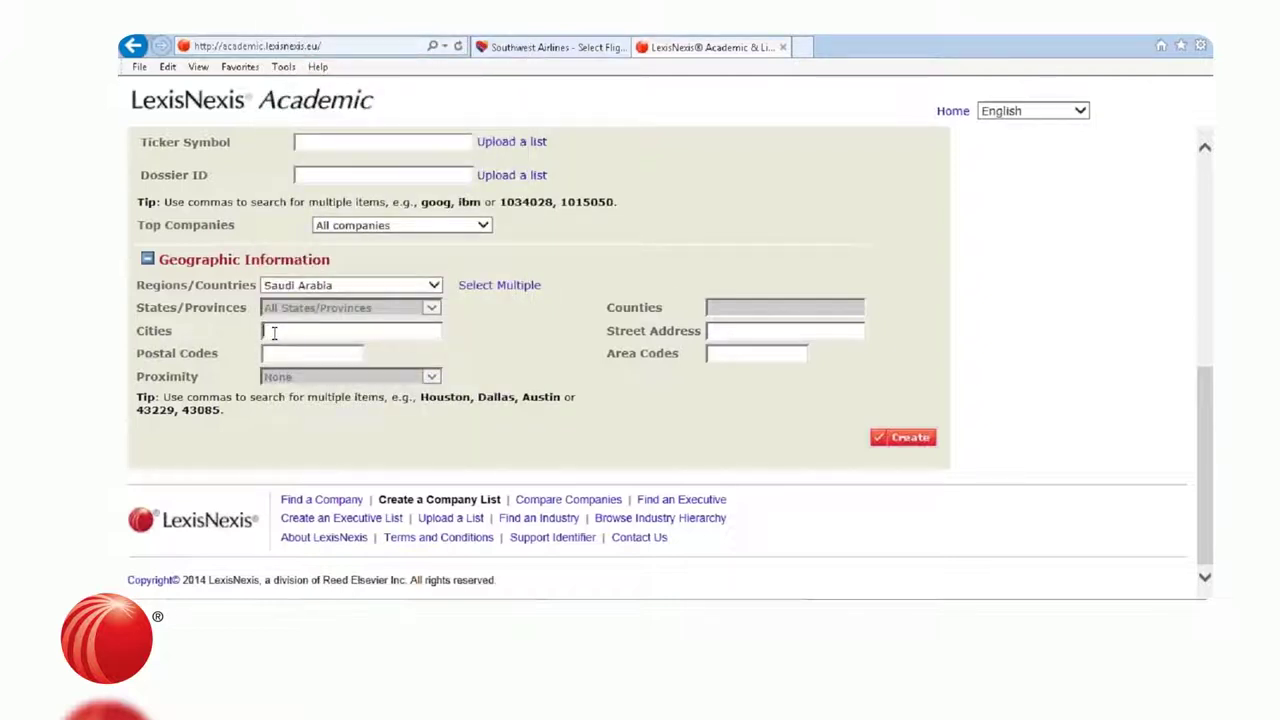
type("r")
left_click(280, 349)
left_click(924, 451)
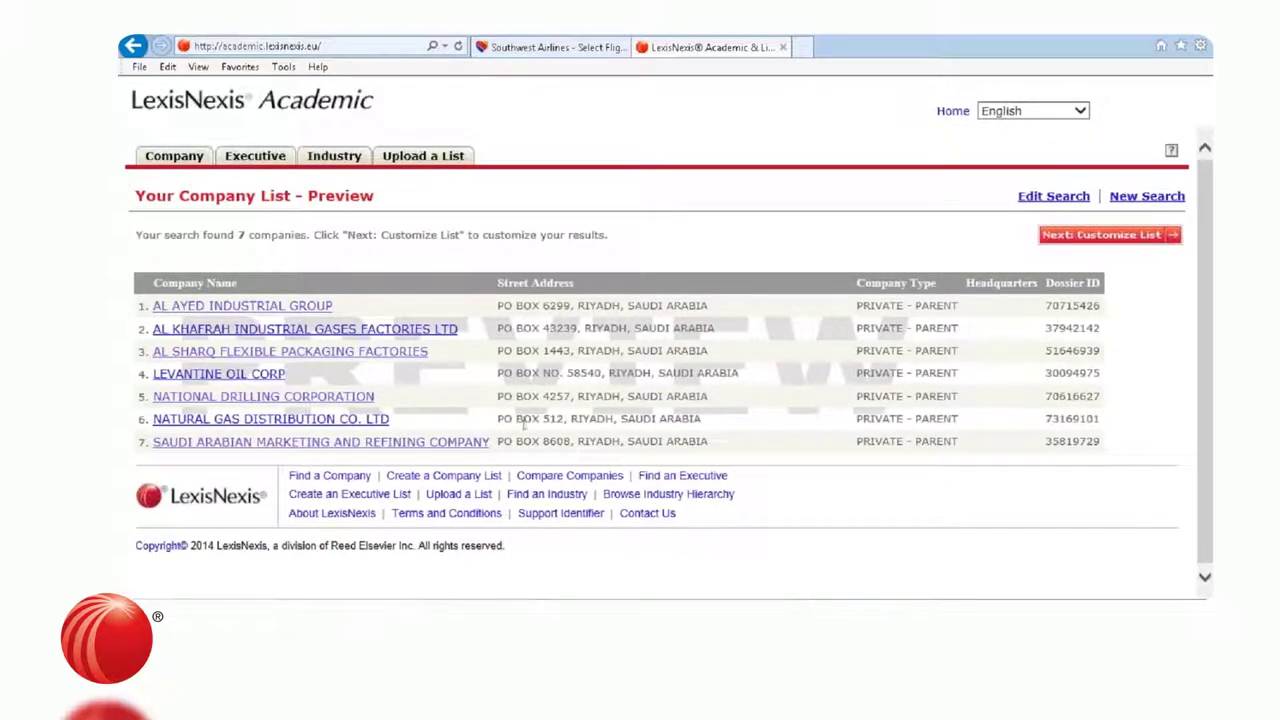
View the AL KHAFRAH INDUSTRIAL GASES FACTORIES LTD snapshot, then go back to the home page.
left_click(322, 333)
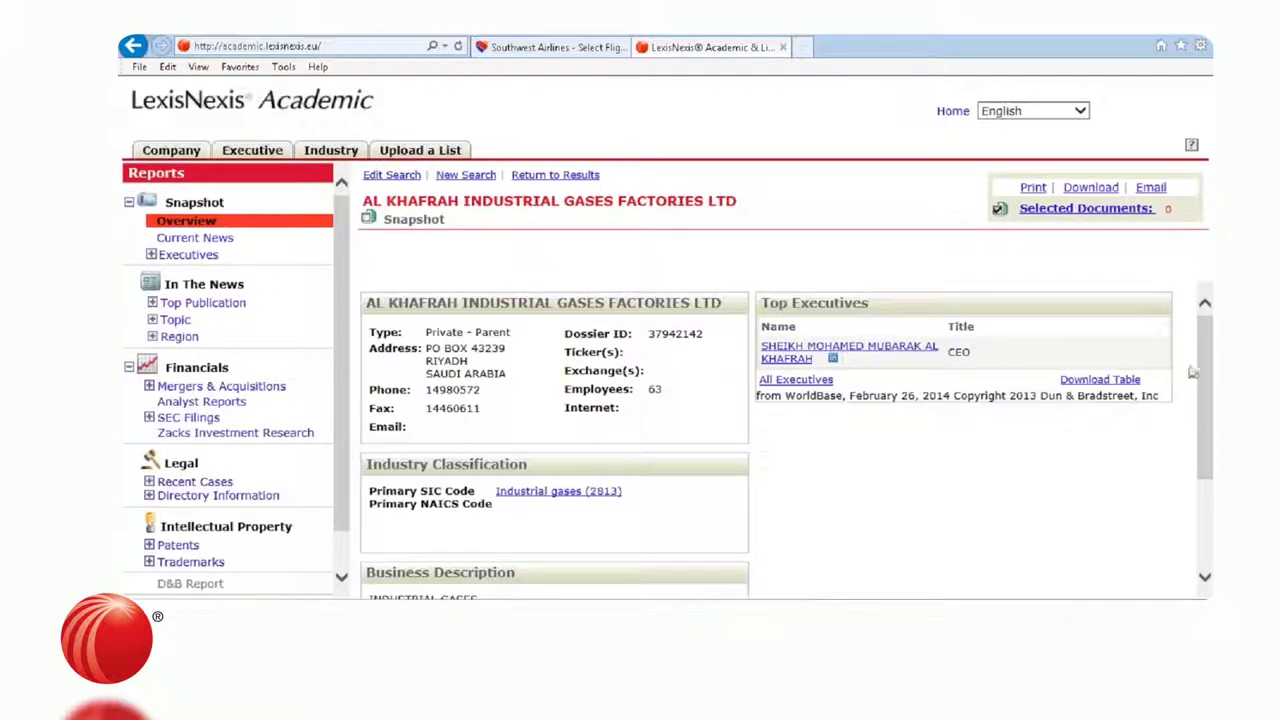
mouse_move(1205, 368)
left_mouse_down()
mouse_move(1195, 422)
mouse_move(1208, 380)
left_mouse_up()
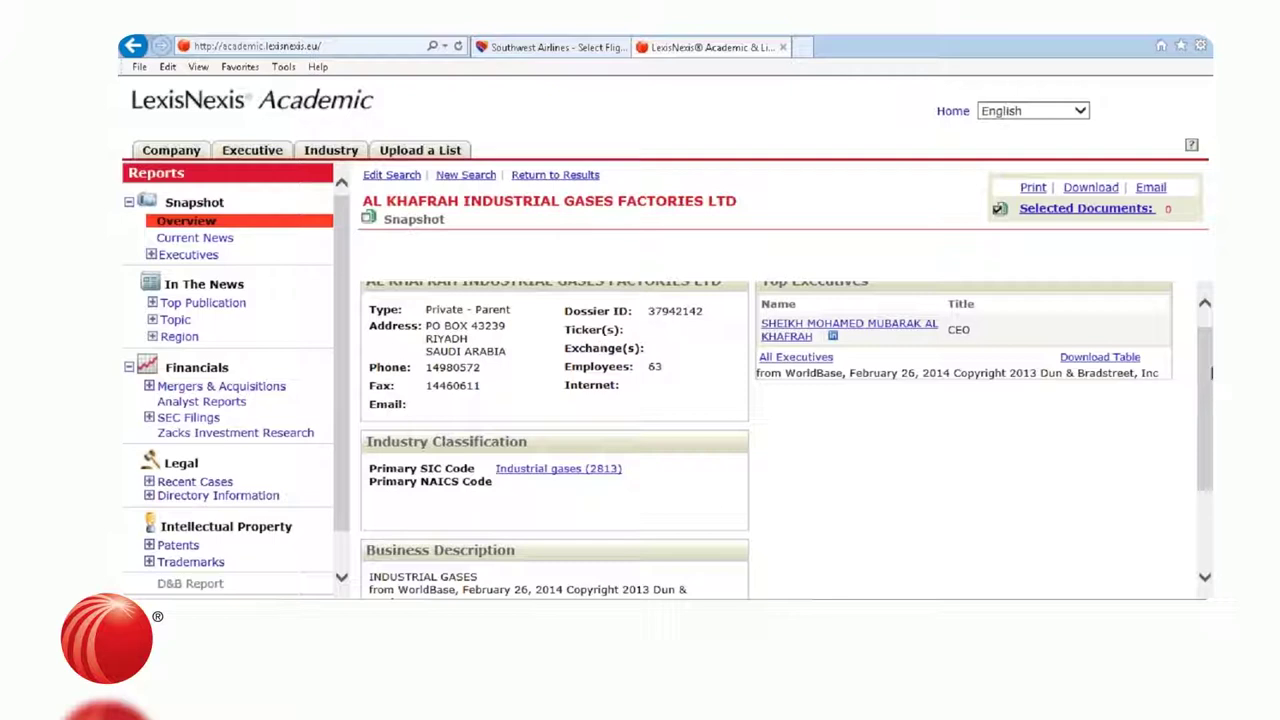
left_click_drag(1210, 372, 1210, 358)
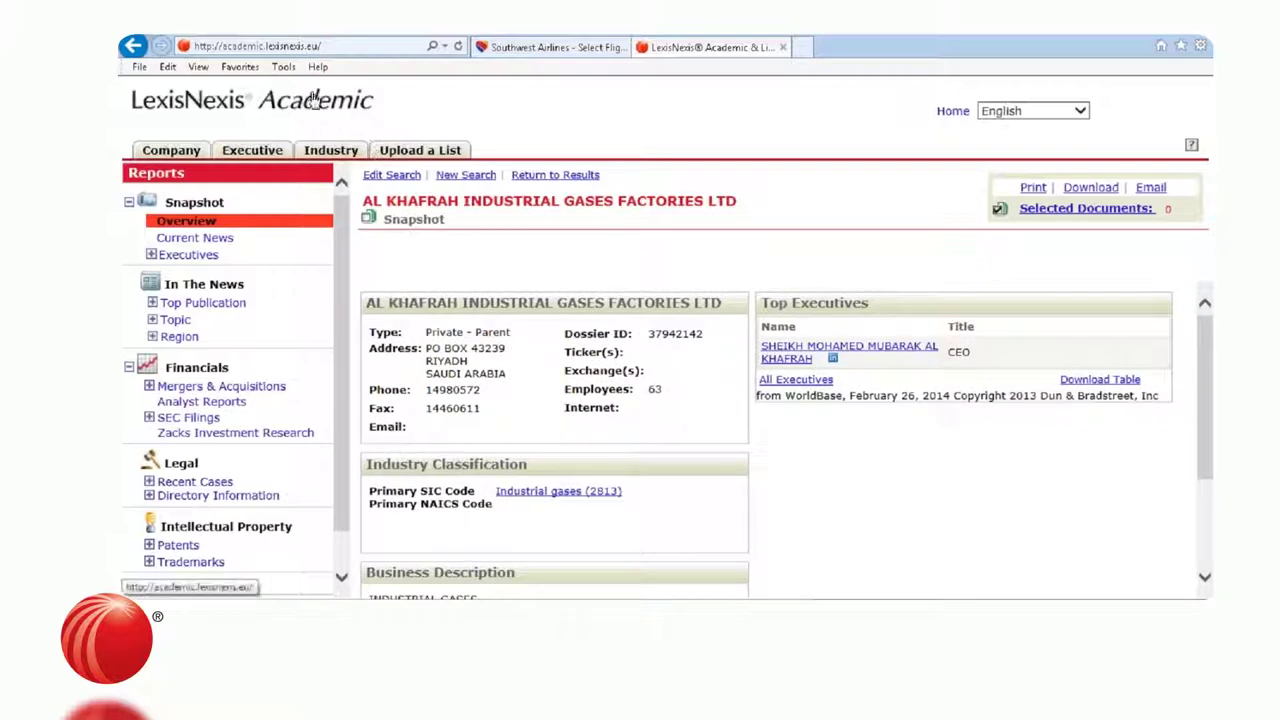
left_click(313, 105)
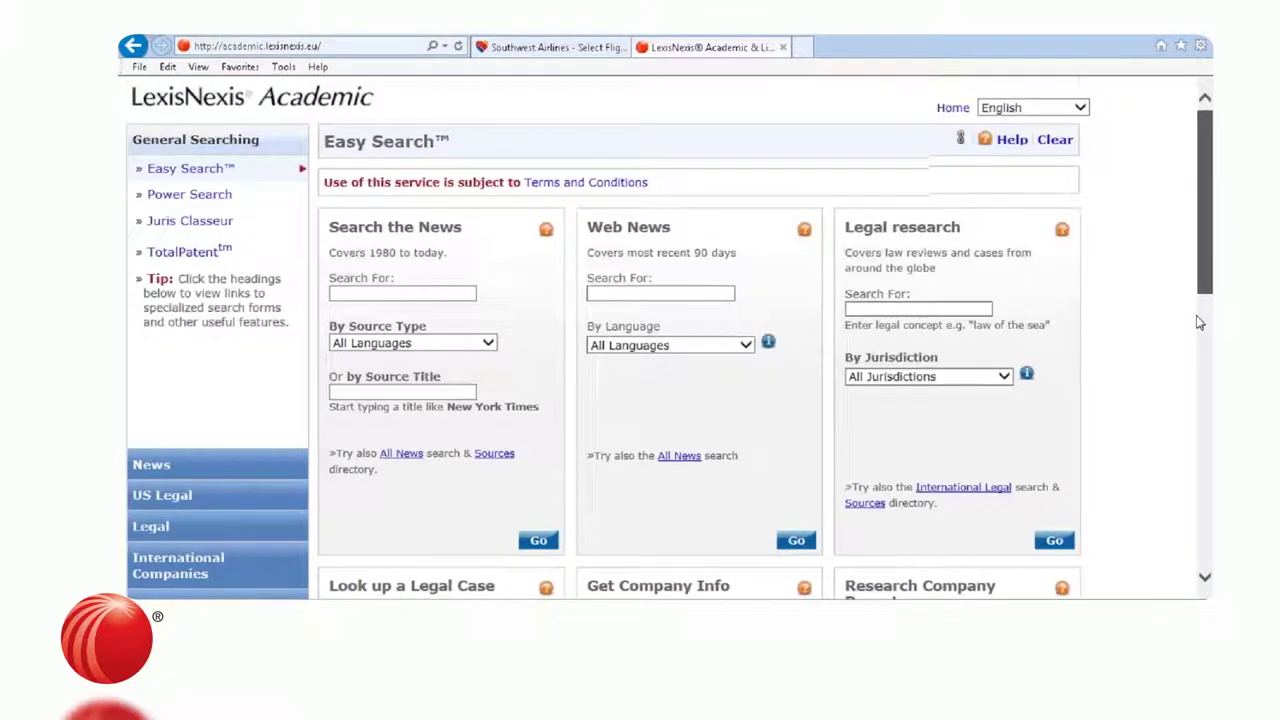
Expand Subject Areas and highlight the entries from Accounting through Consumer Information.
scroll(273, 456, "down", 3)
left_click(215, 372)
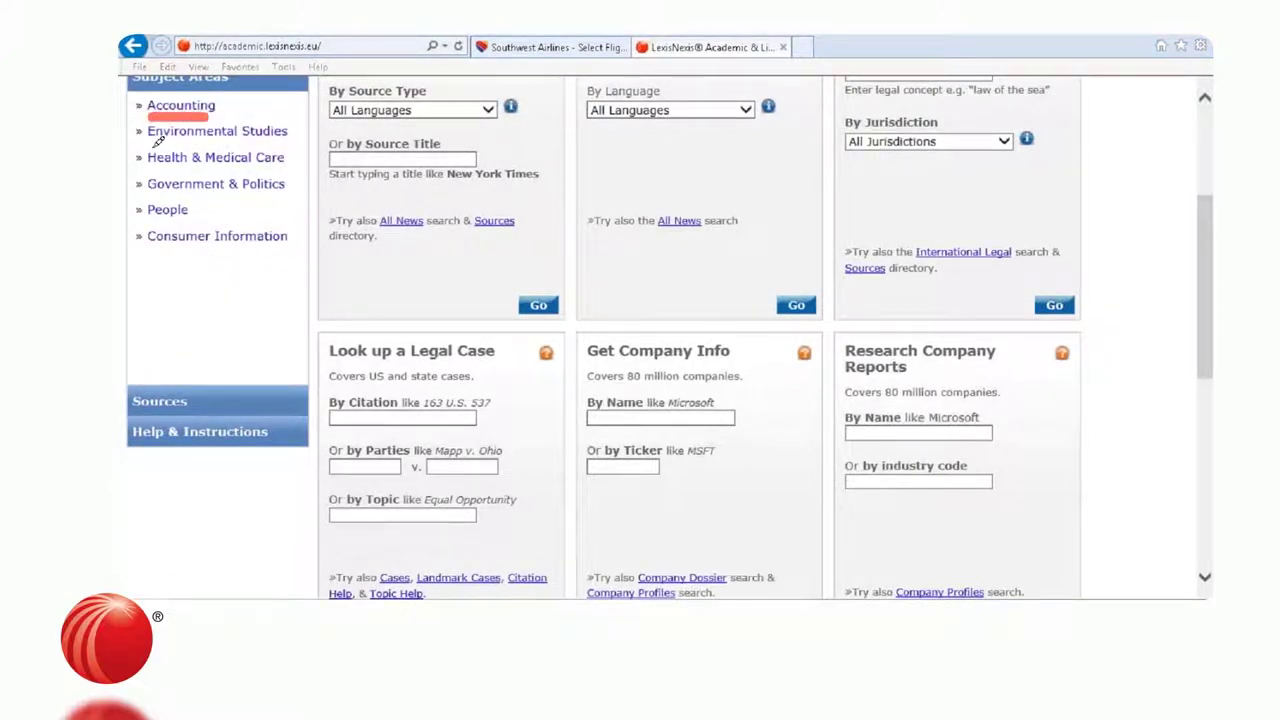
left_click_drag(150, 143, 274, 145)
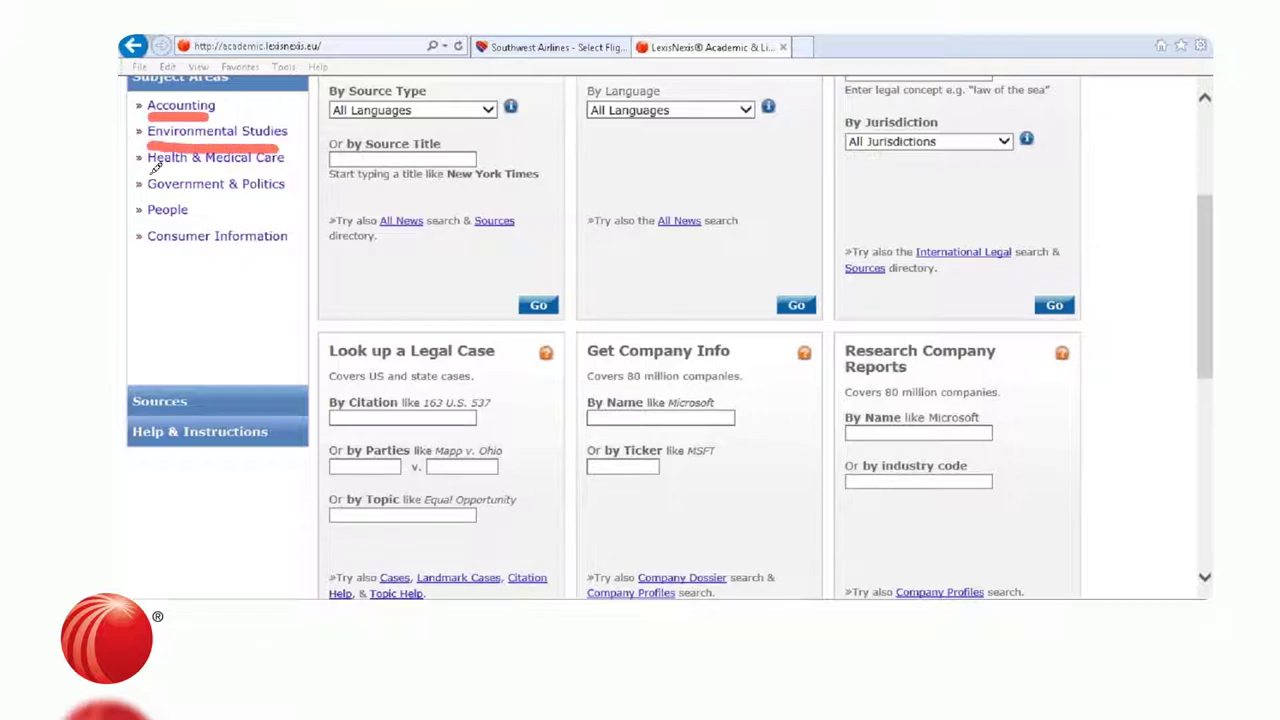
left_click_drag(150, 171, 251, 168)
left_click_drag(157, 192, 268, 195)
mouse_move(152, 222)
left_mouse_down()
mouse_move(199, 218)
mouse_move(304, 258)
left_mouse_up()
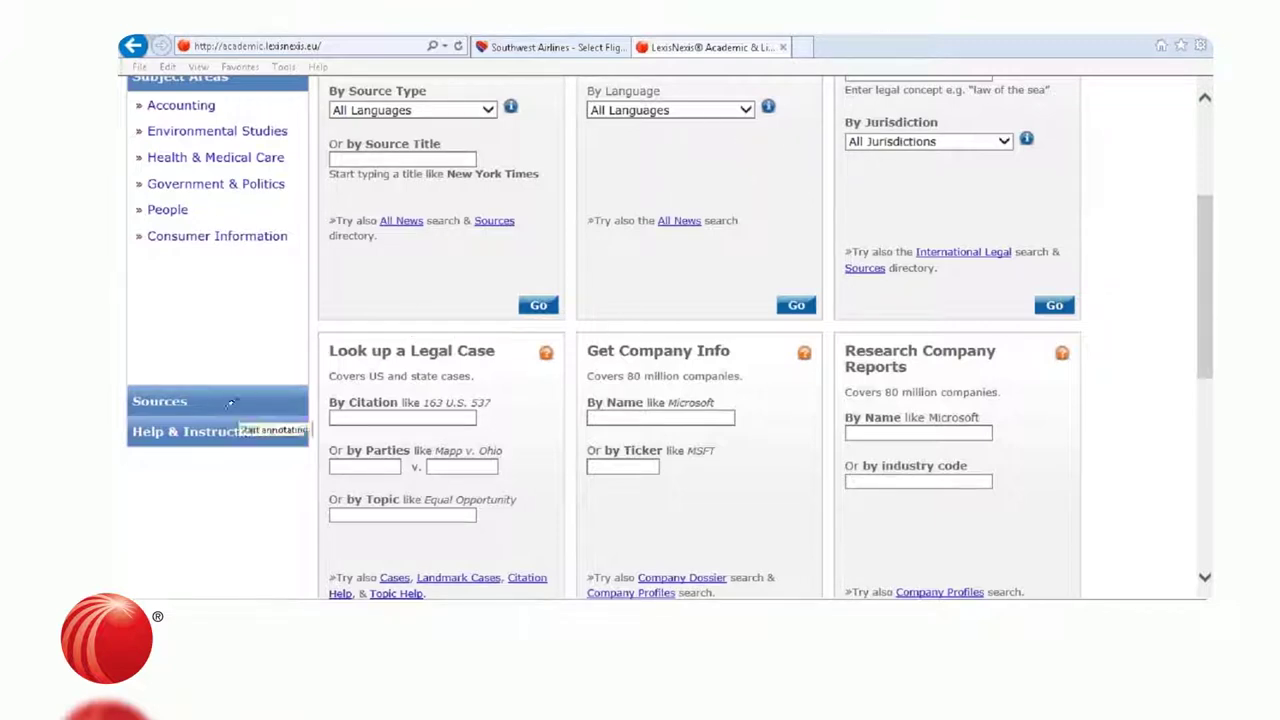
mouse_move(207, 388)
left_mouse_down()
mouse_move(180, 378)
mouse_move(122, 398)
mouse_move(165, 418)
mouse_move(210, 405)
left_mouse_up()
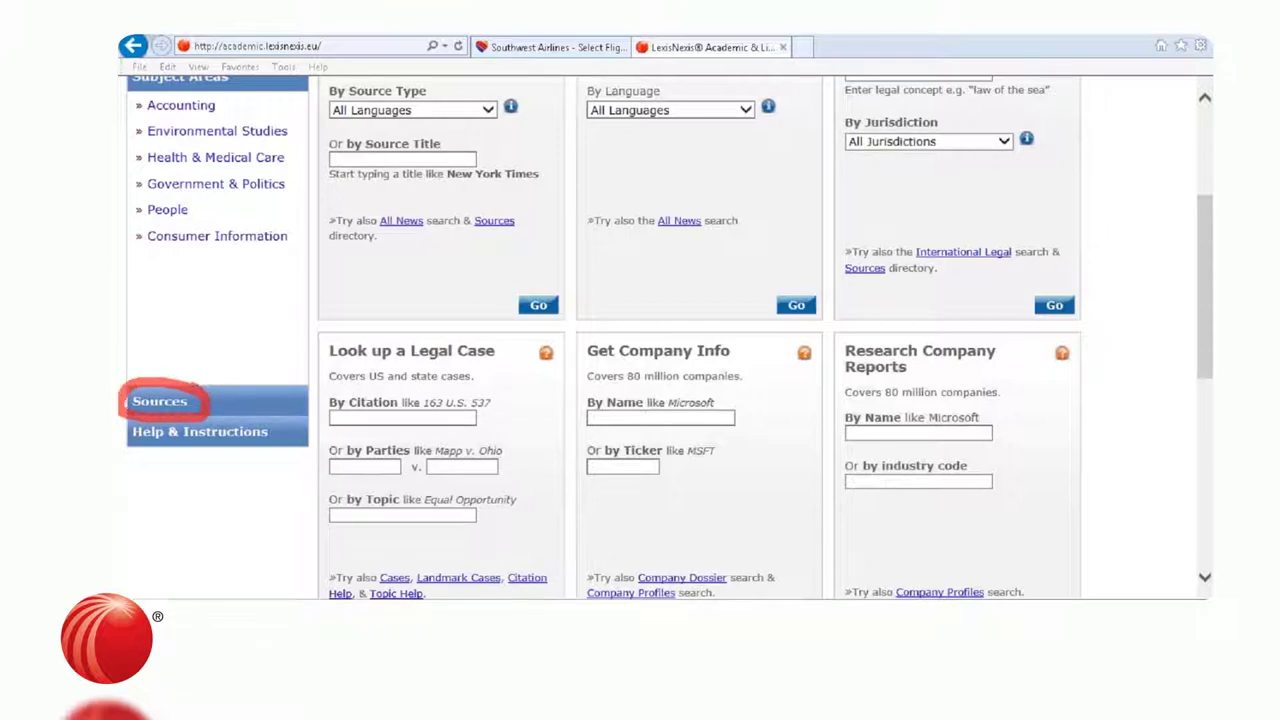
Expand the Sources menu and open Browse Sources, showing Middle East sources by publication type.
left_click(160, 410)
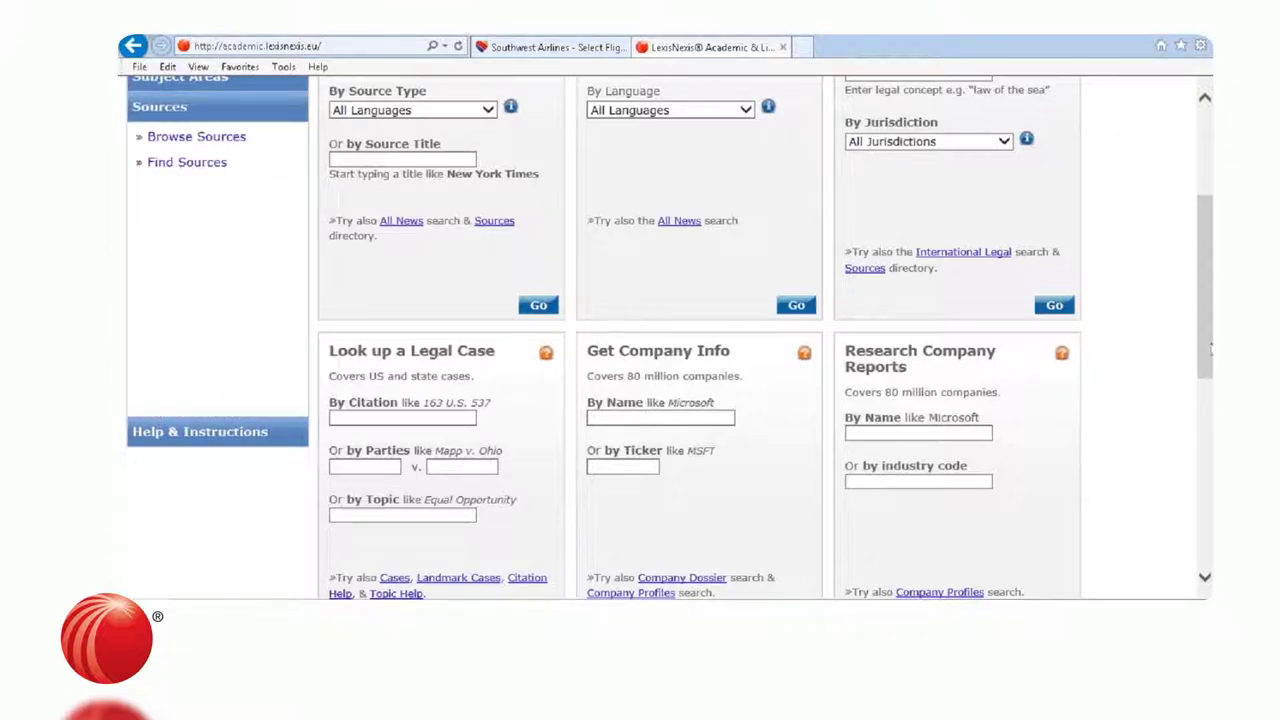
scroll(1210, 348, "up", 3)
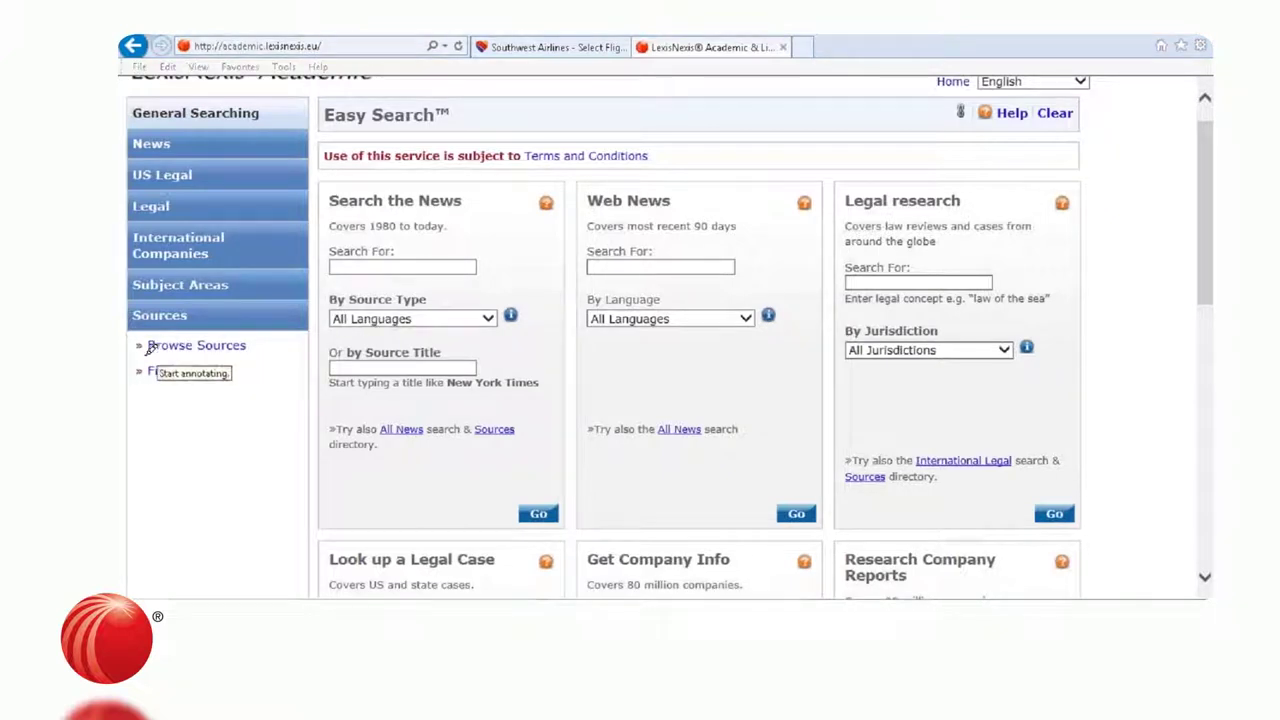
left_click_drag(147, 350, 250, 348)
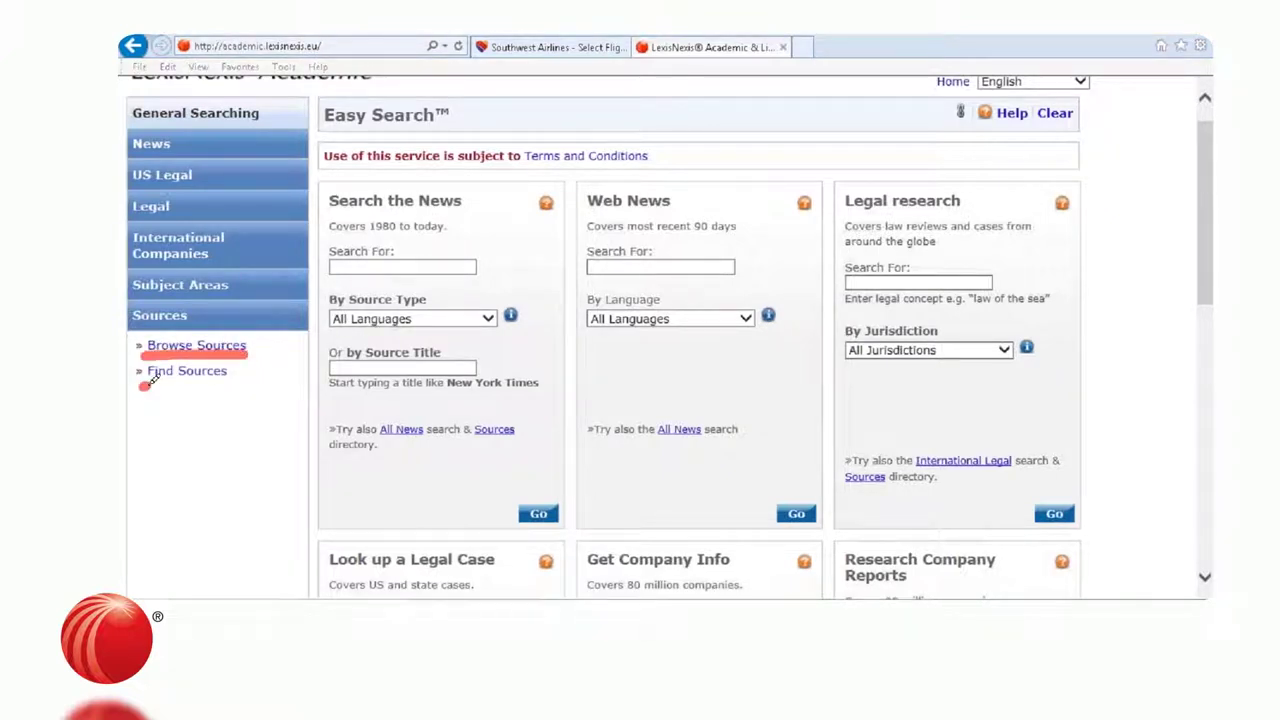
left_click_drag(152, 385, 238, 385)
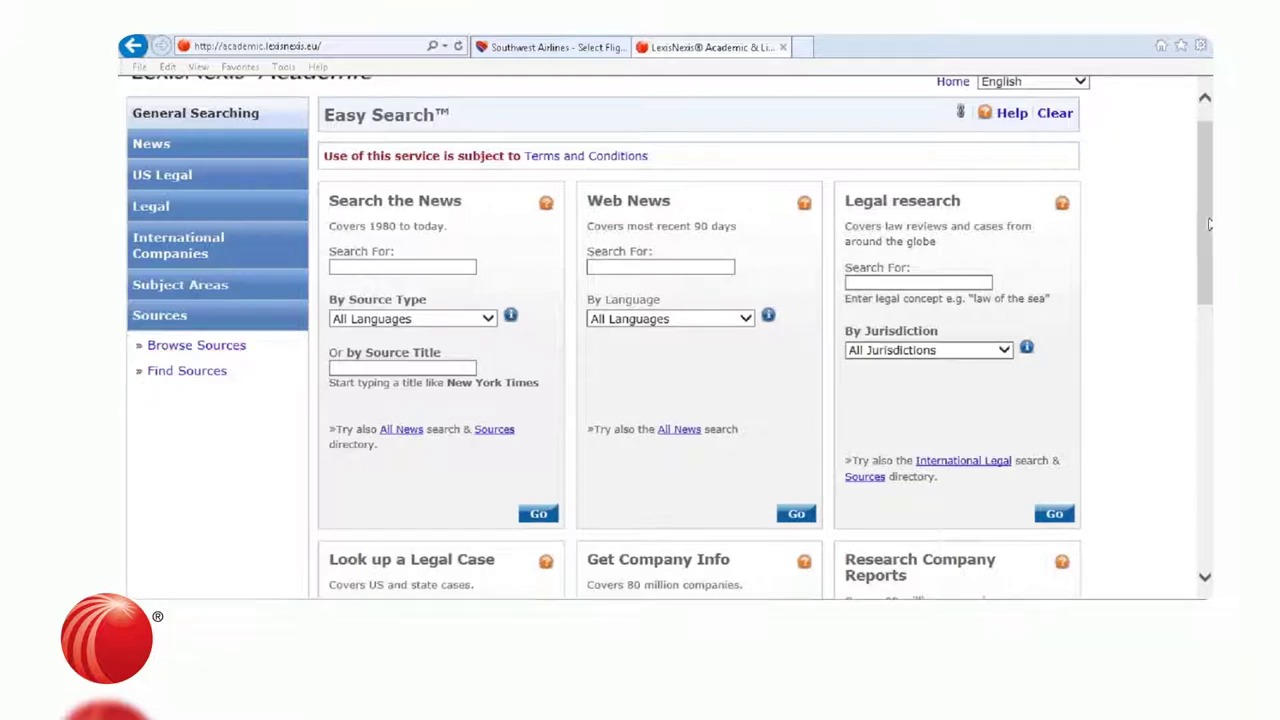
scroll(914, 177, "up", 1)
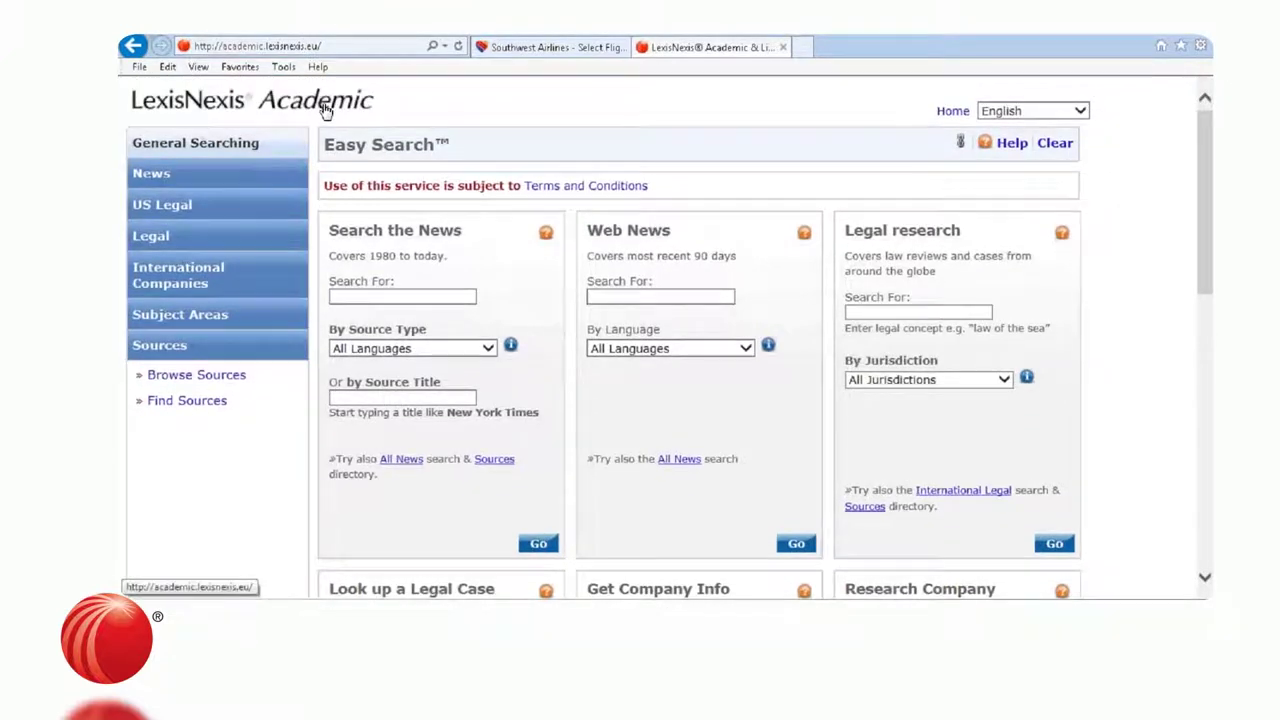
left_click(325, 110)
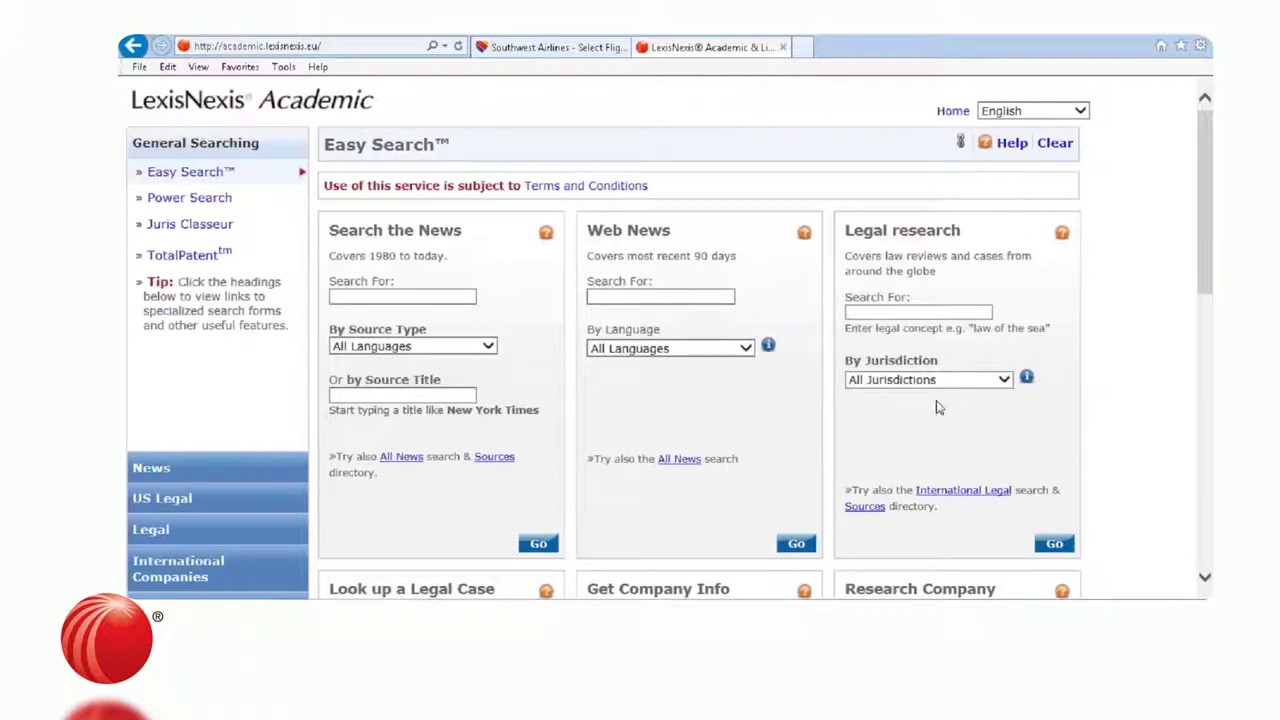
scroll(168, 473, "down", 3)
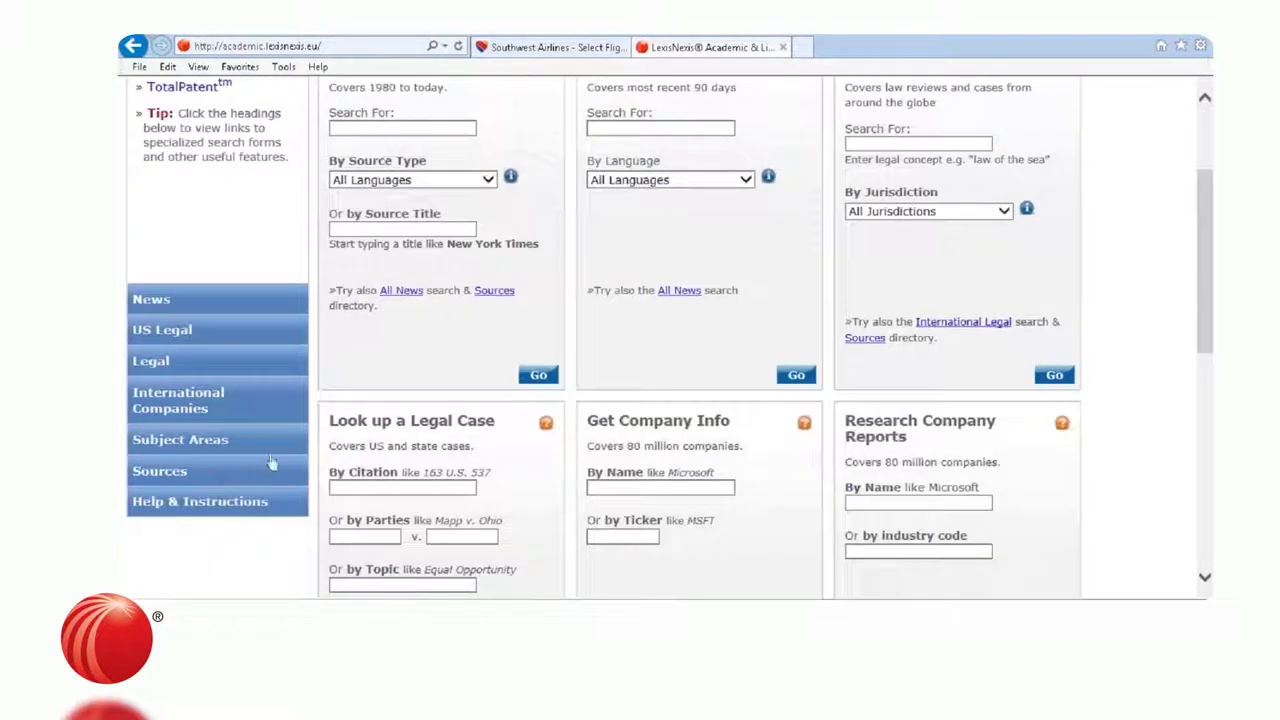
left_click(165, 473)
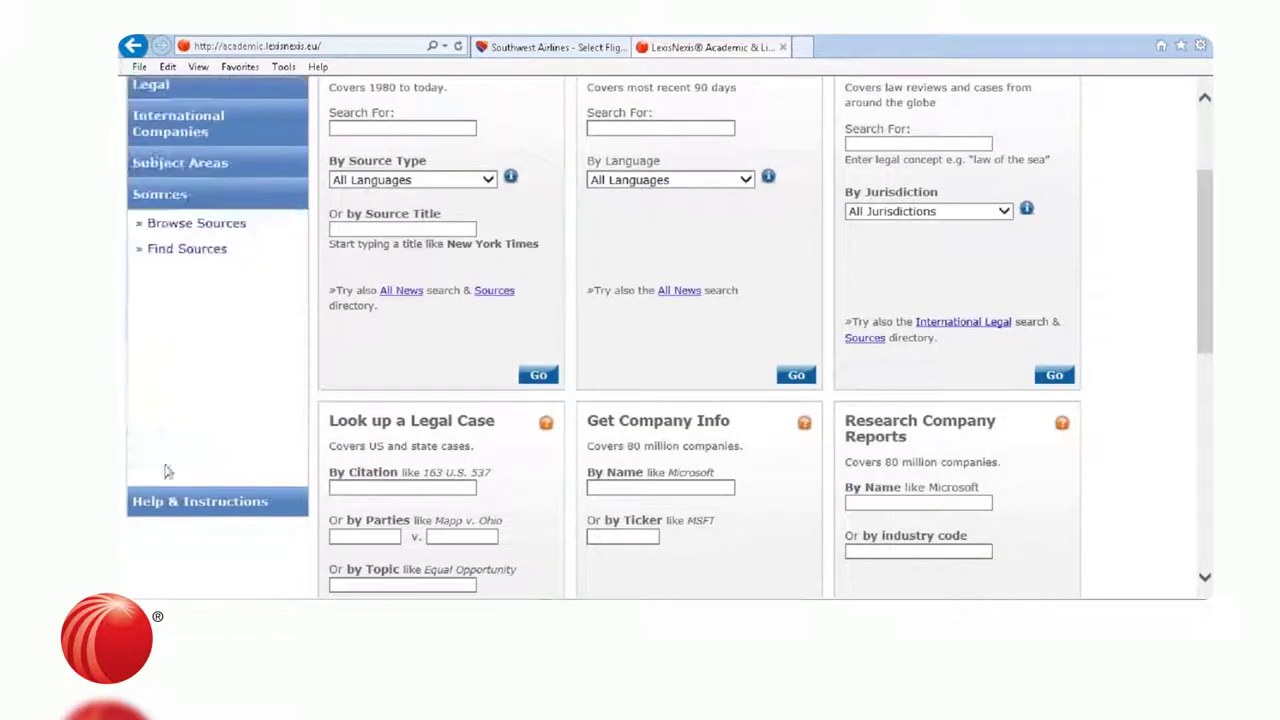
left_click(196, 207)
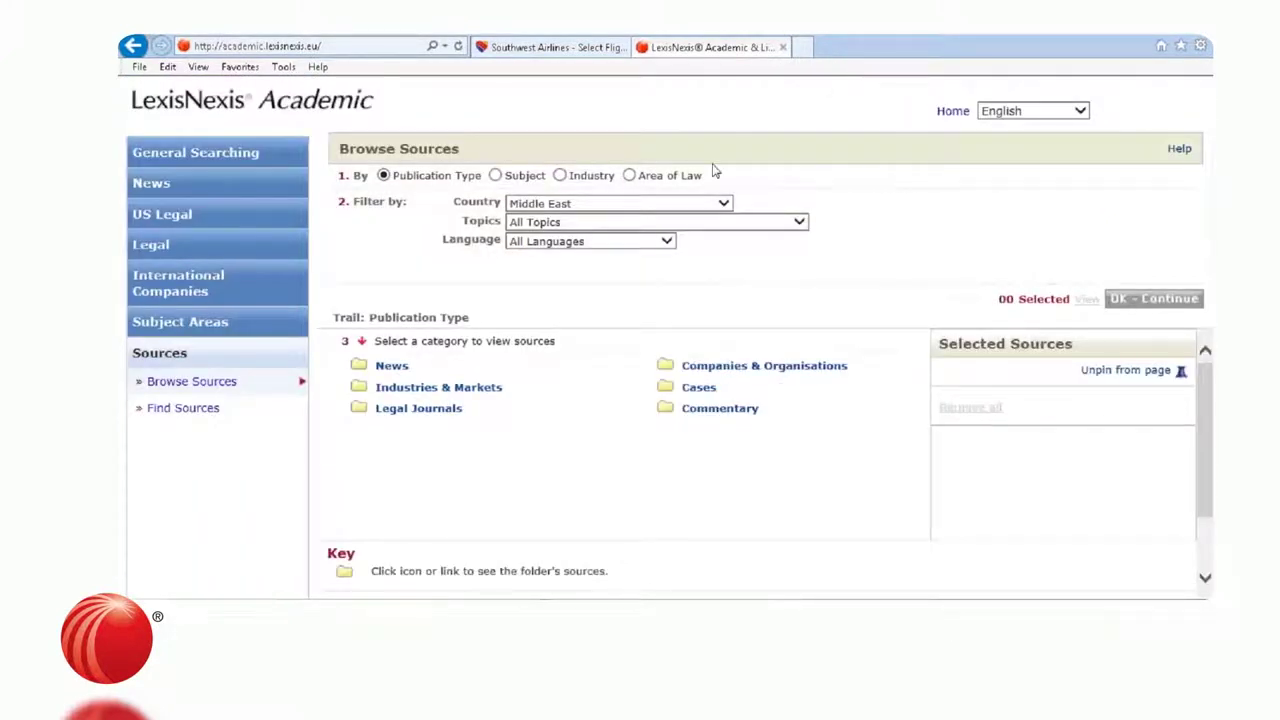
left_click(723, 205)
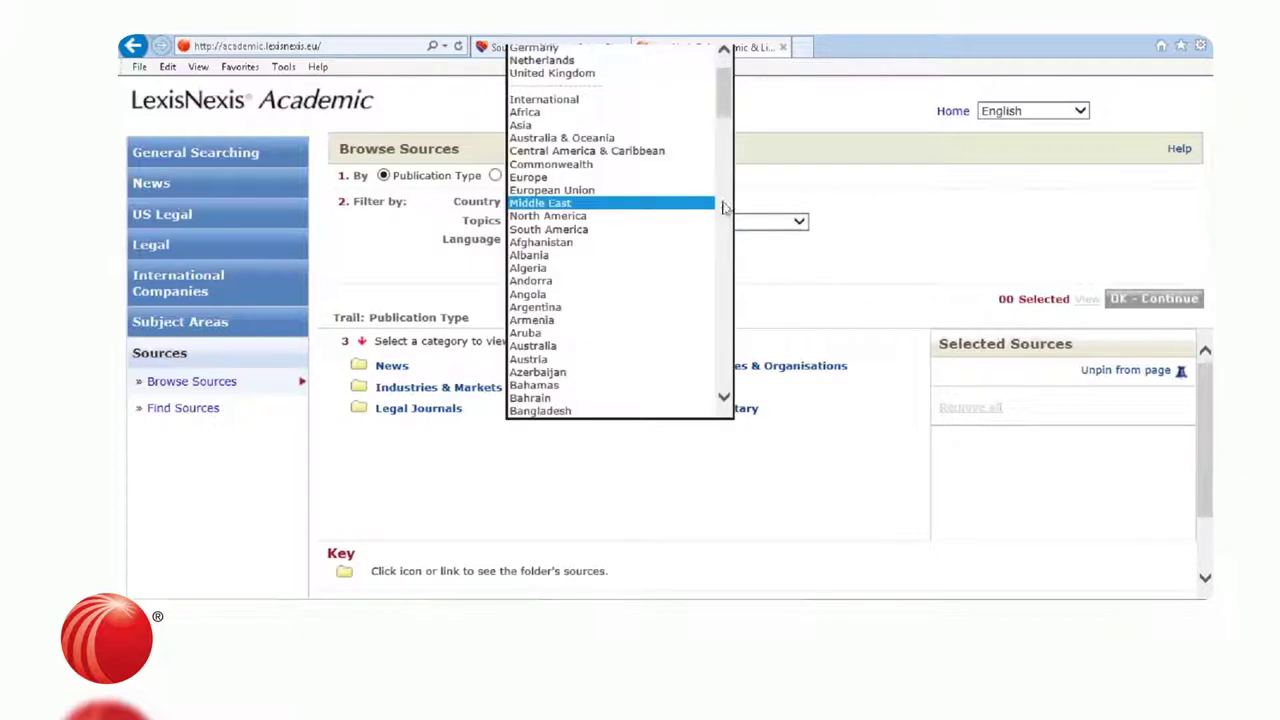
scroll(728, 124, "up", 1)
scroll(676, 52, "up", 2)
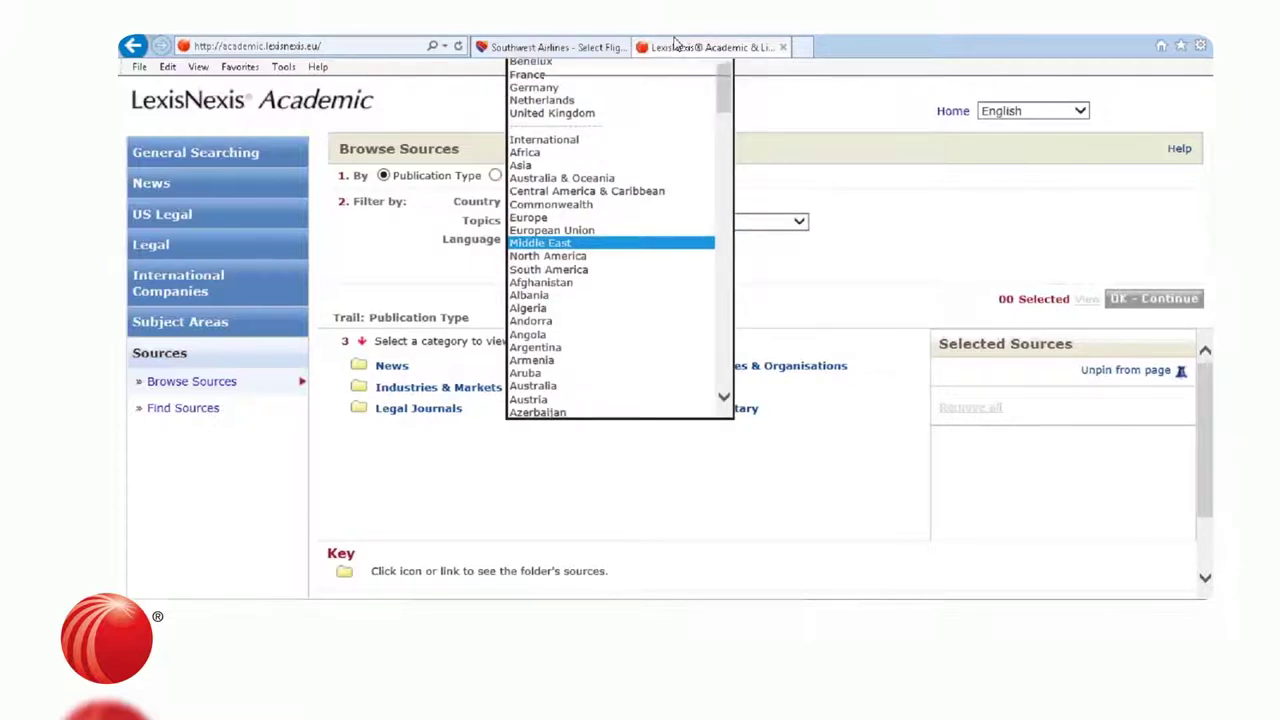
left_click(676, 50)
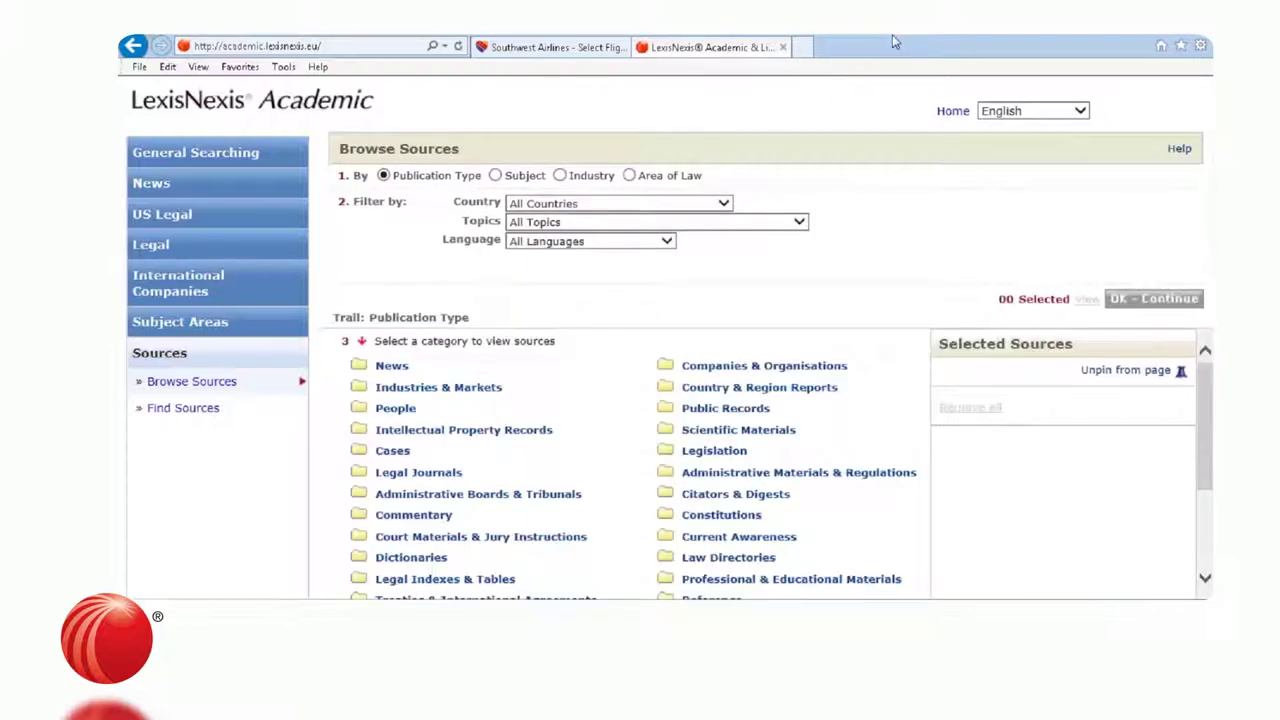
left_click_drag(383, 185, 703, 180)
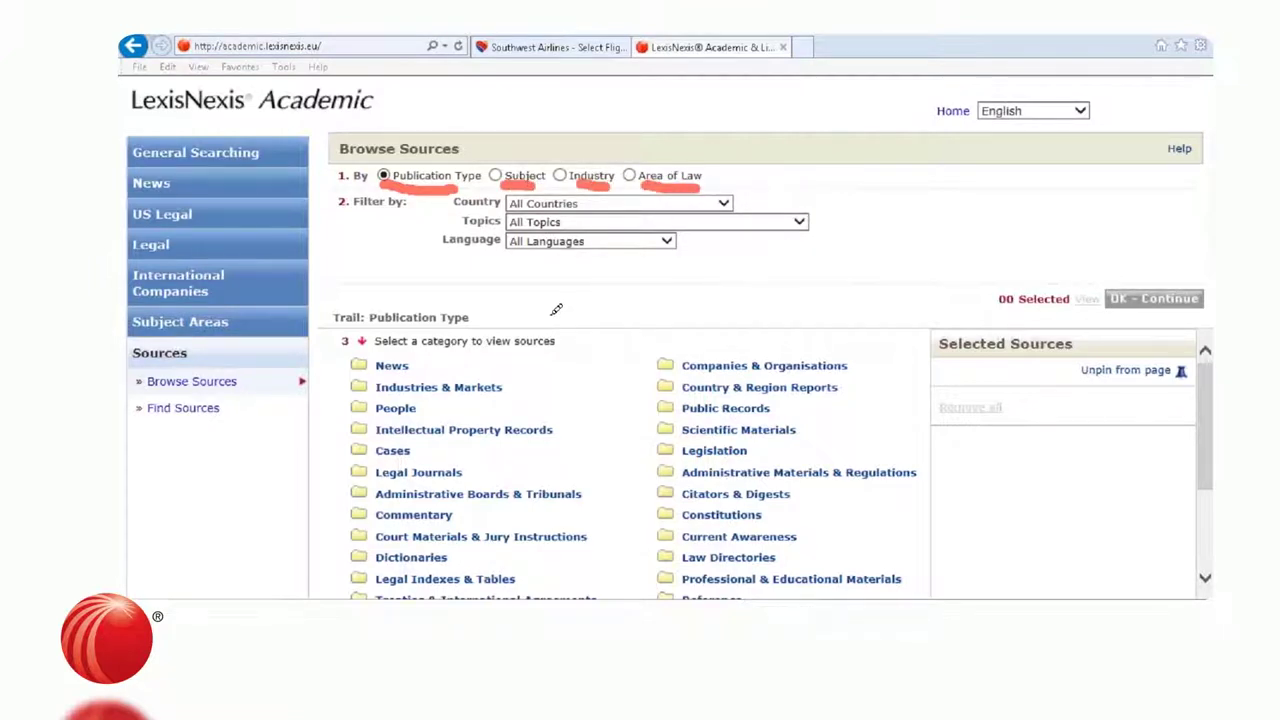
mouse_move(556, 310)
left_mouse_down()
mouse_move(488, 286)
mouse_move(393, 296)
mouse_move(322, 440)
mouse_move(500, 549)
mouse_move(700, 548)
mouse_move(788, 525)
mouse_move(858, 458)
mouse_move(704, 369)
mouse_move(543, 312)
left_mouse_up()
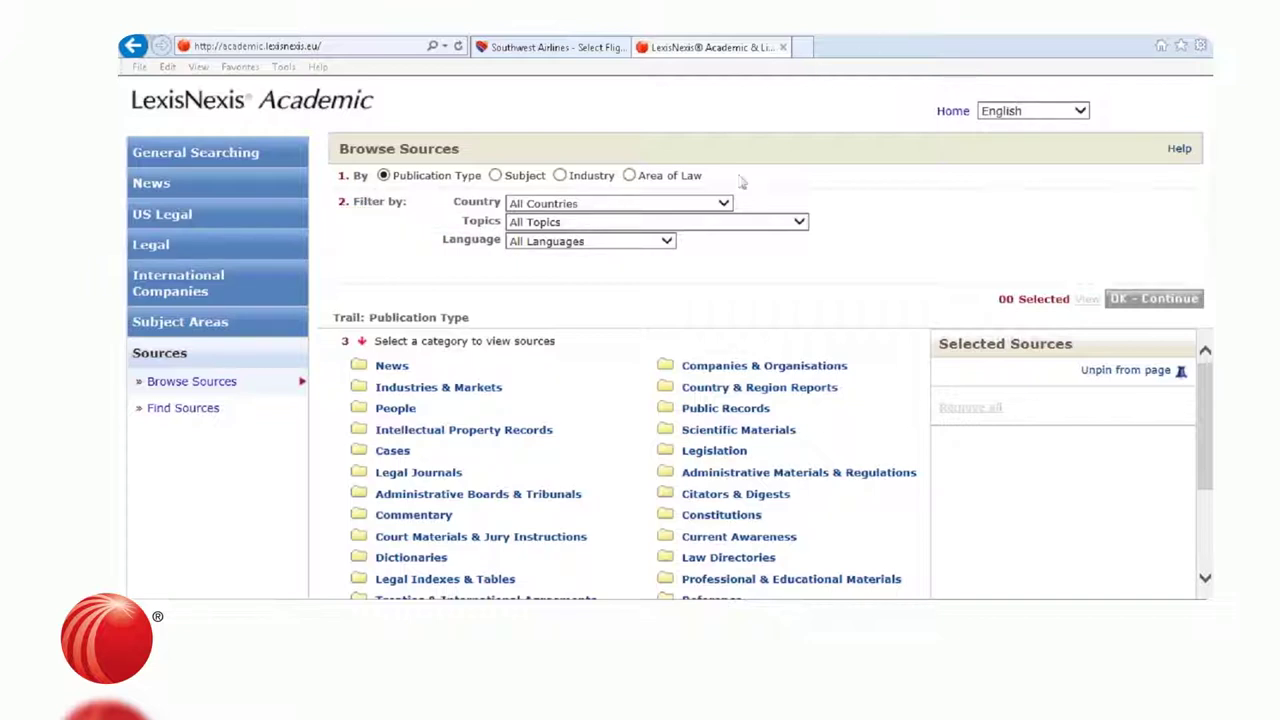
left_click(724, 204)
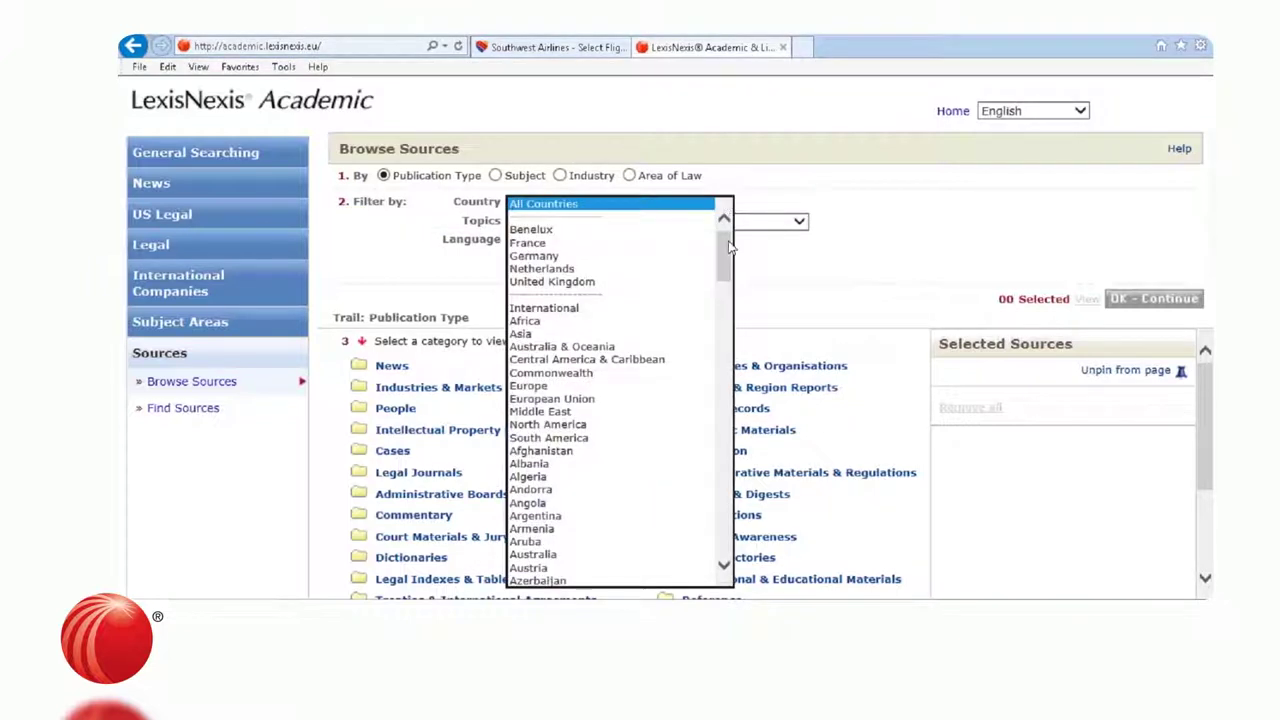
scroll(724, 258, "down", 3)
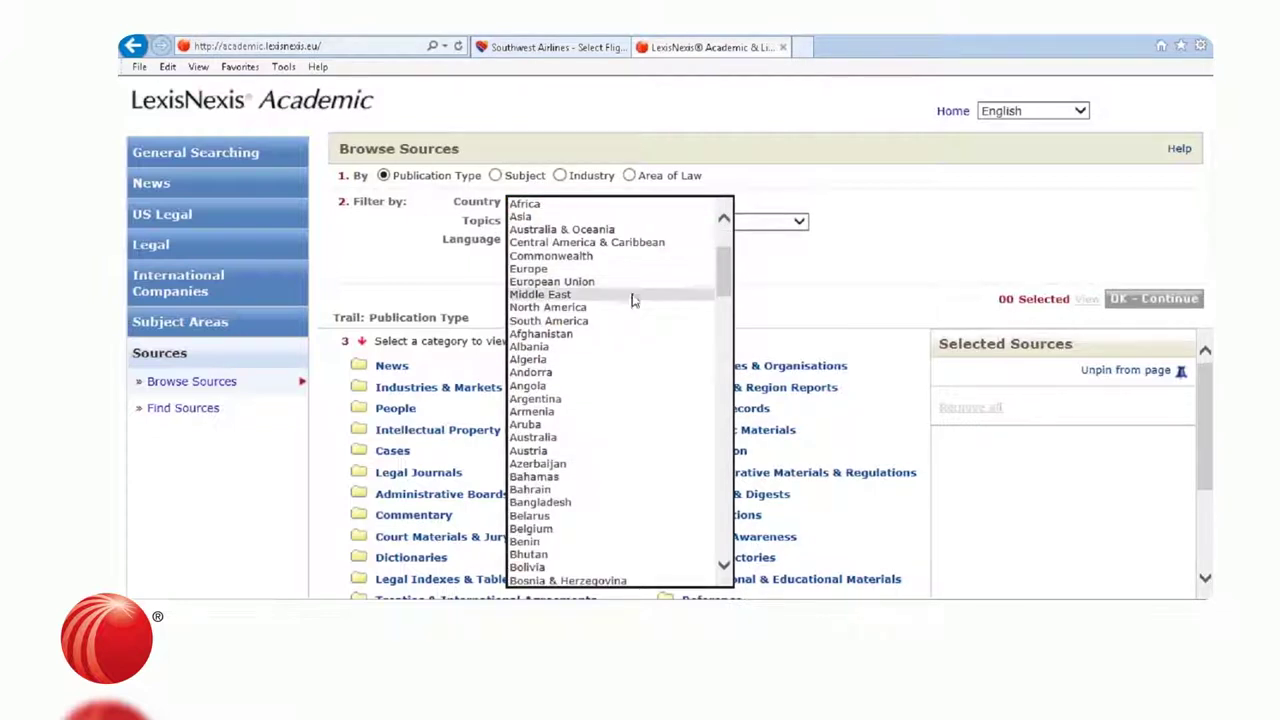
left_click(632, 295)
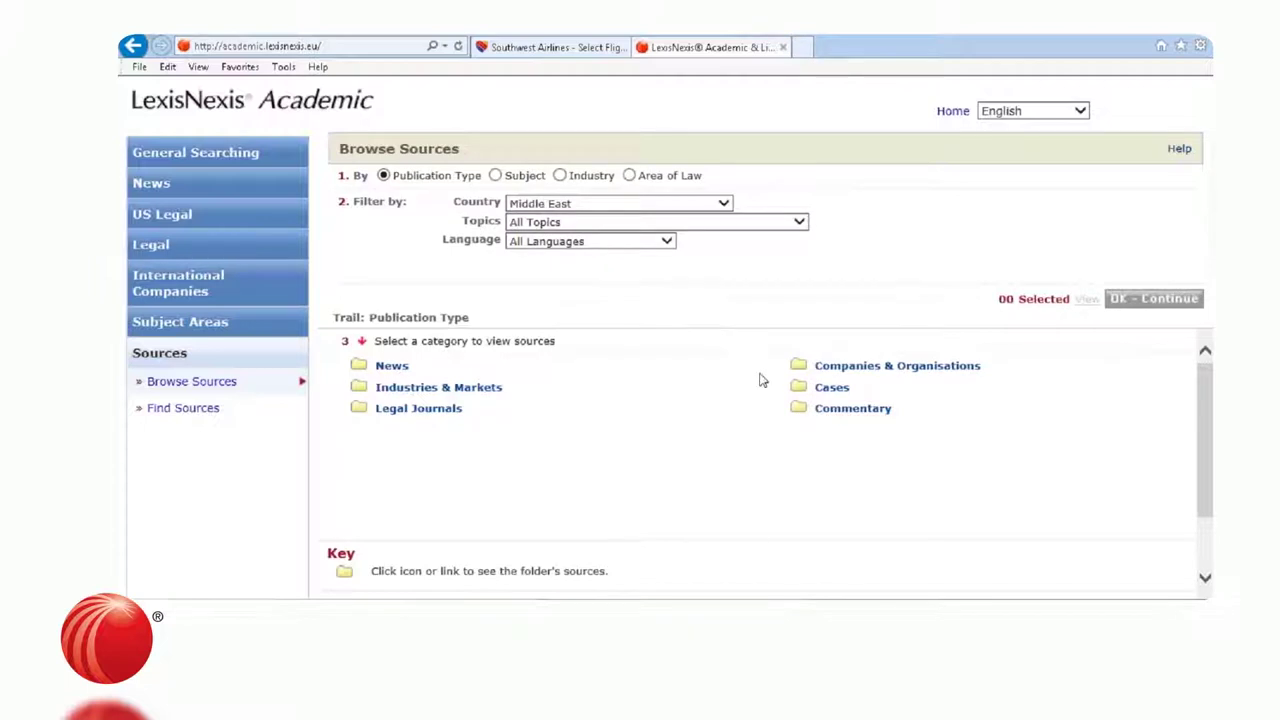
Open the Middle East News sources and narrow them to Newspapers.
left_click(395, 370)
left_click_drag(1210, 413, 1204, 446)
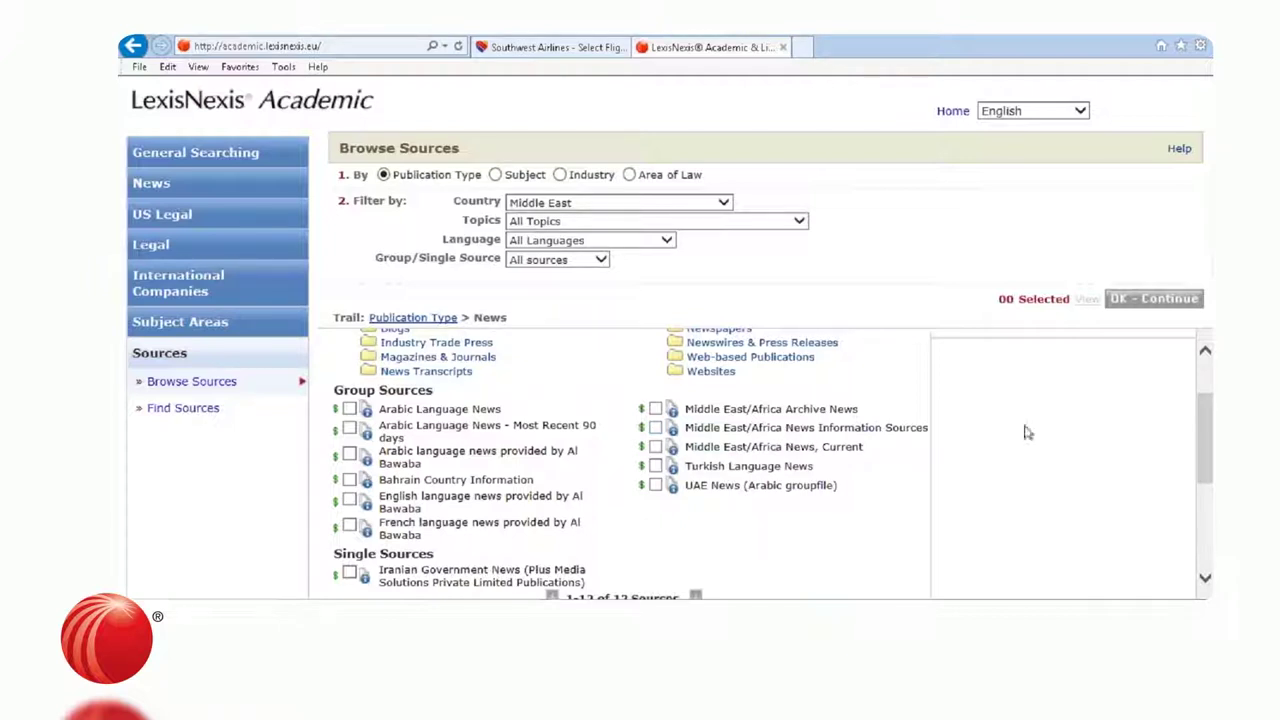
scroll(1208, 430, "up", 2)
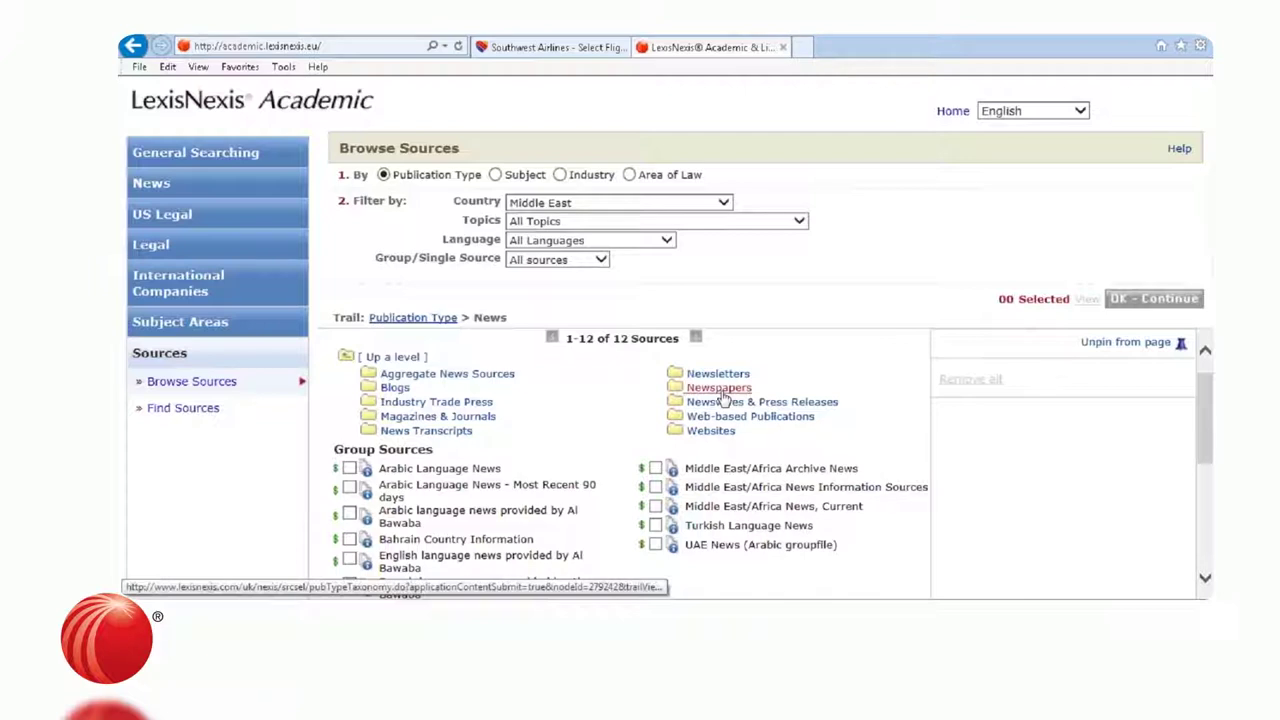
left_click(720, 388)
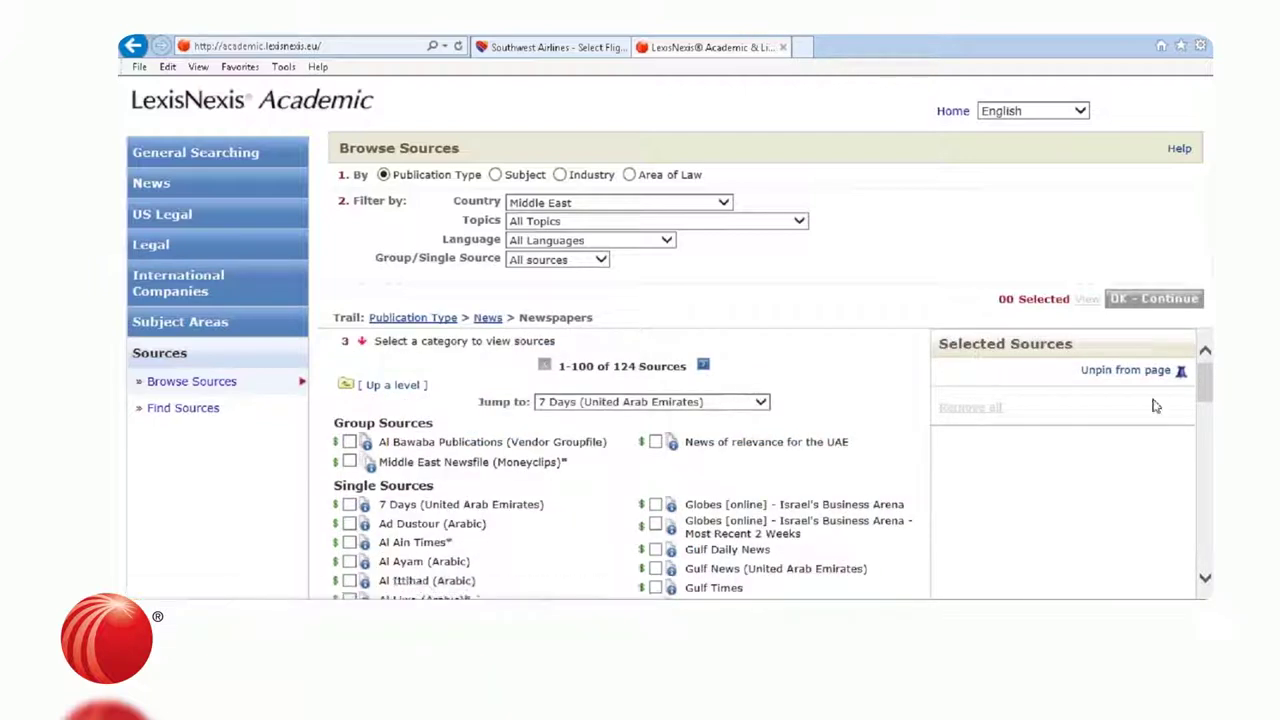
scroll(1207, 397, "down", 1)
scroll(1205, 398, "down", 3)
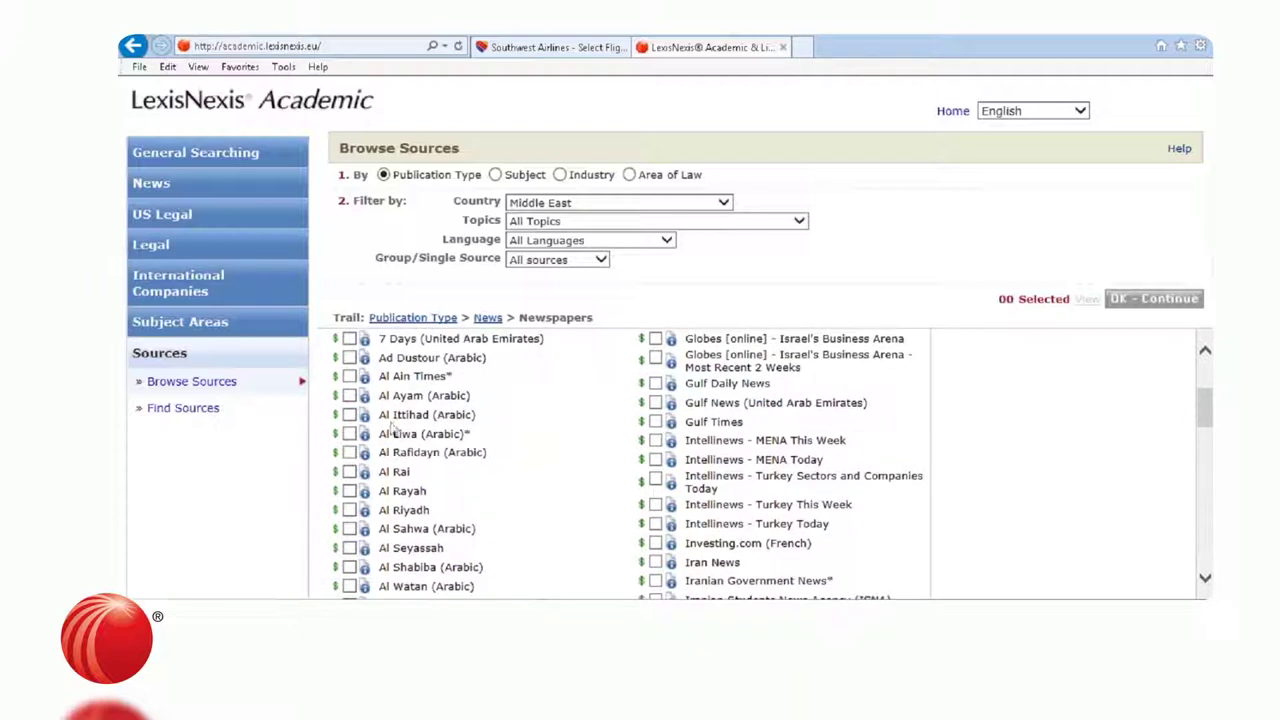
Tick Al Ayam, Al Rafidayn, Al Riyadh, Al Sahwa and Al Seyassah.
left_click(349, 396)
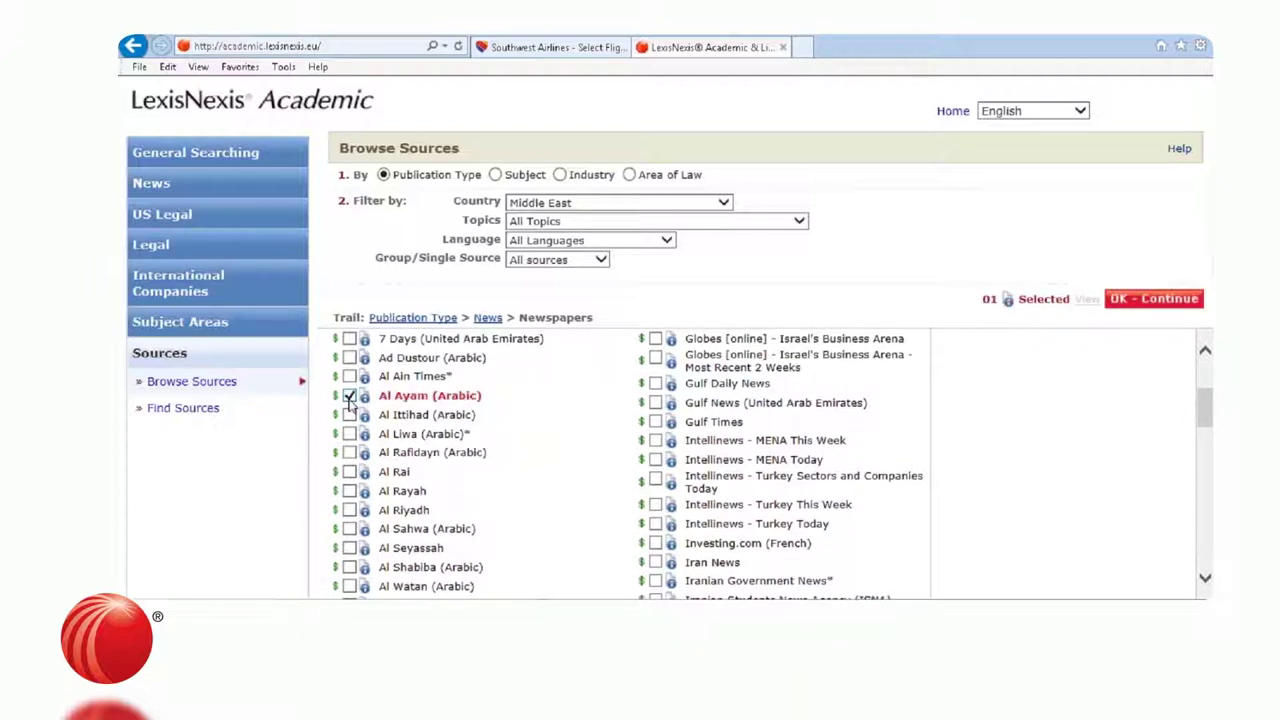
left_click(349, 453)
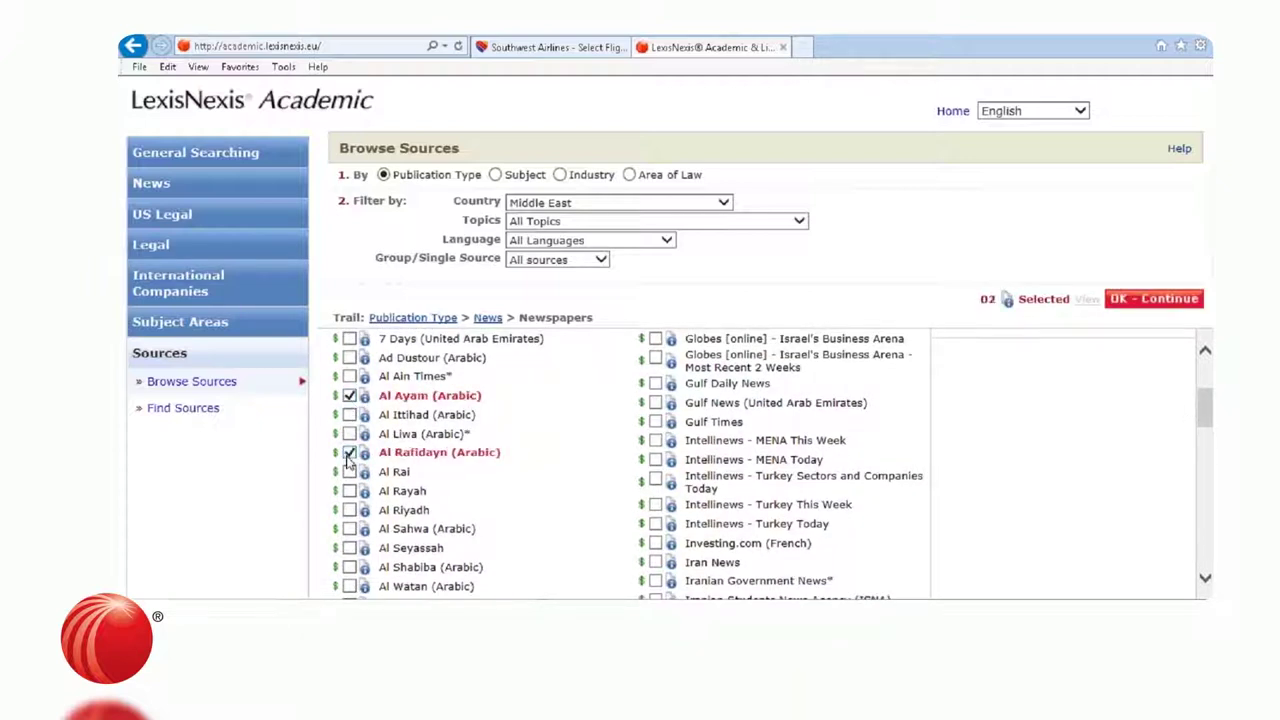
left_click(349, 510)
left_click(349, 529)
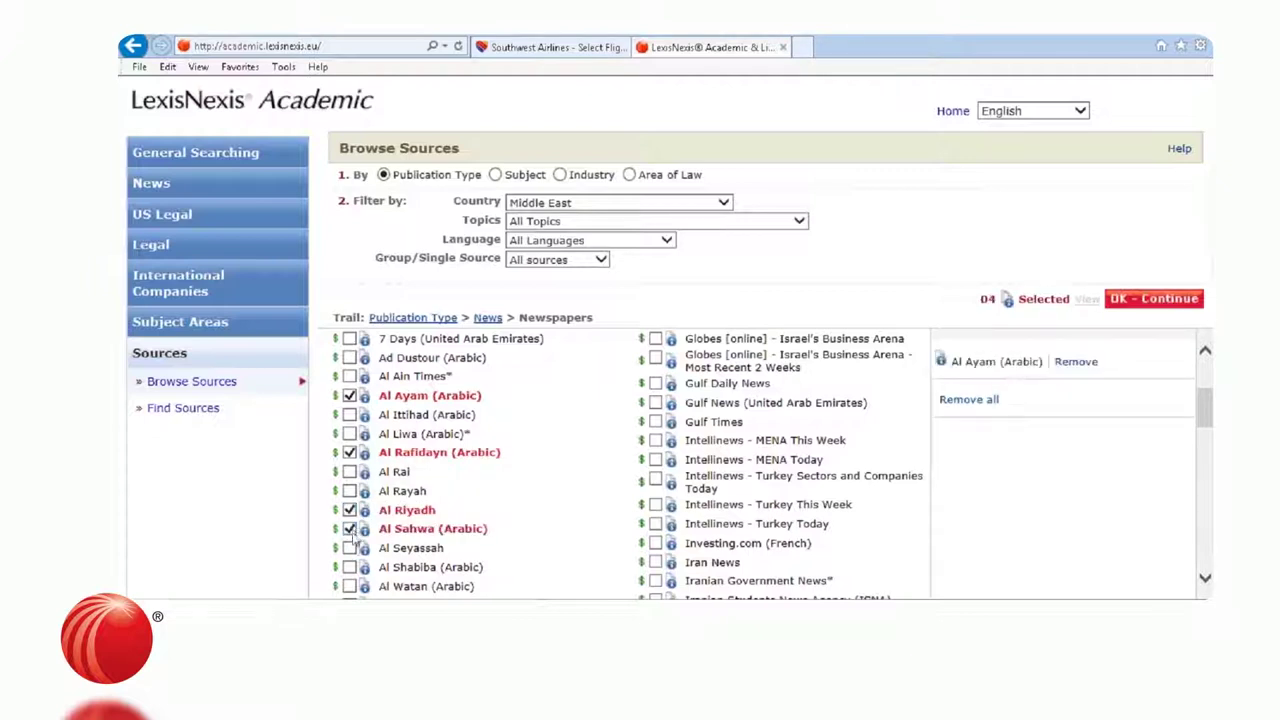
left_click(349, 548)
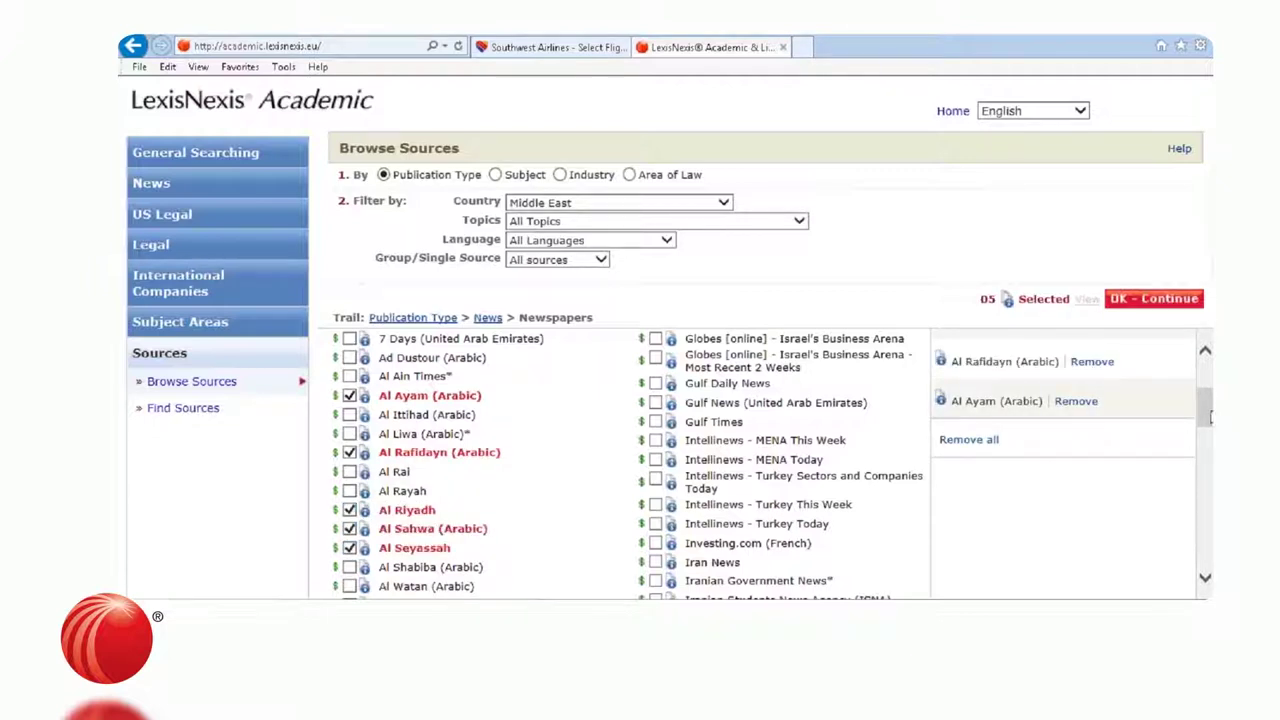
left_click_drag(1205, 410, 1205, 382)
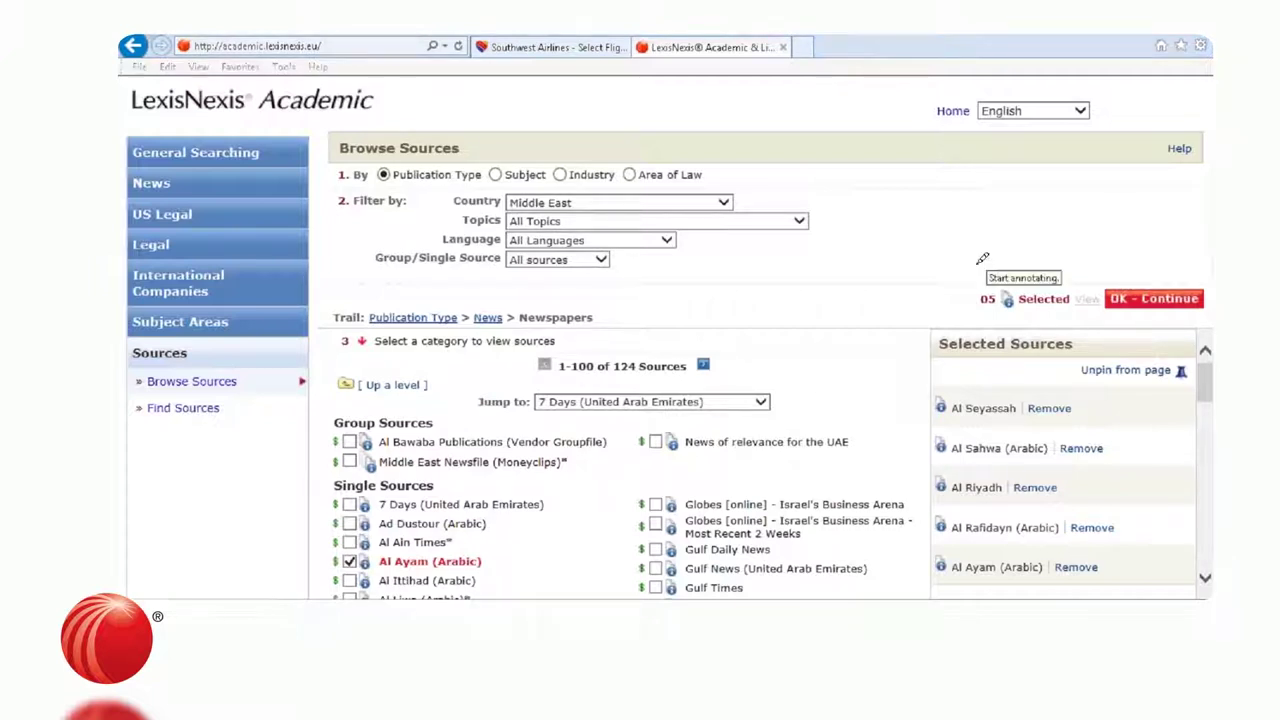
mouse_move(995, 371)
left_mouse_down()
mouse_move(970, 372)
mouse_move(900, 487)
mouse_move(1030, 594)
mouse_move(1110, 552)
mouse_move(1106, 416)
mouse_move(1002, 369)
left_mouse_up()
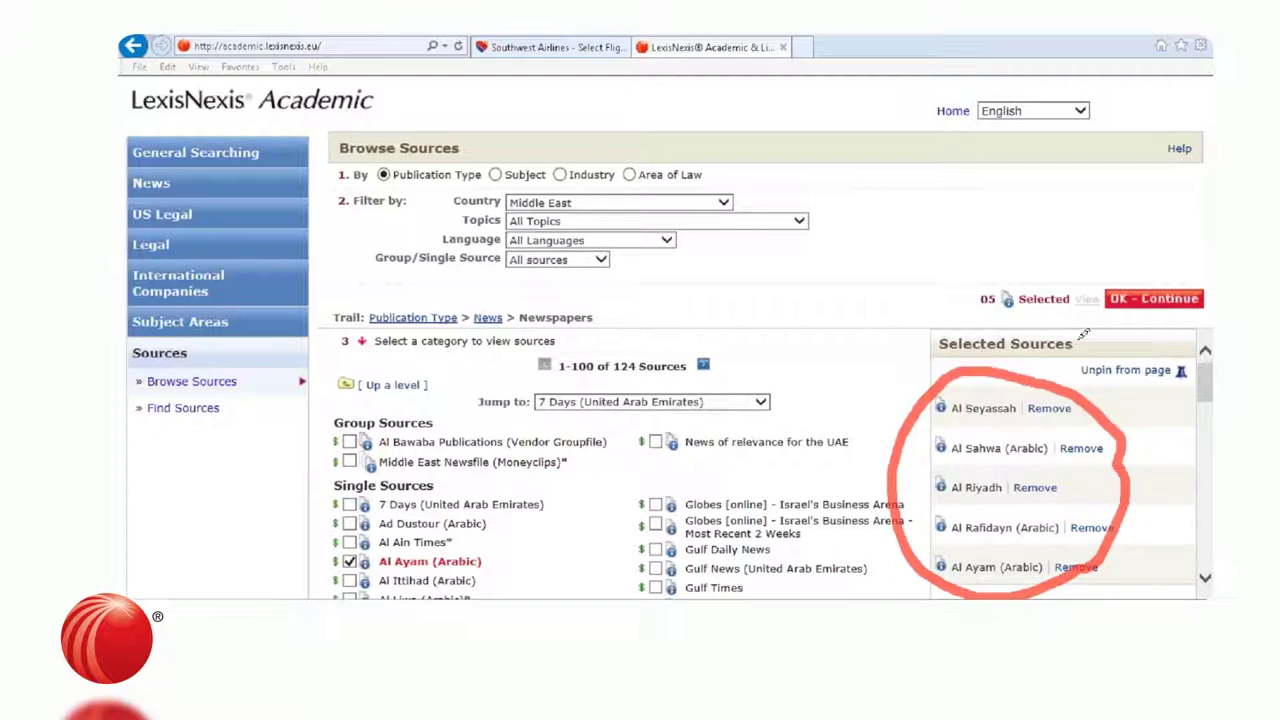
left_click_drag(1113, 313, 1200, 306)
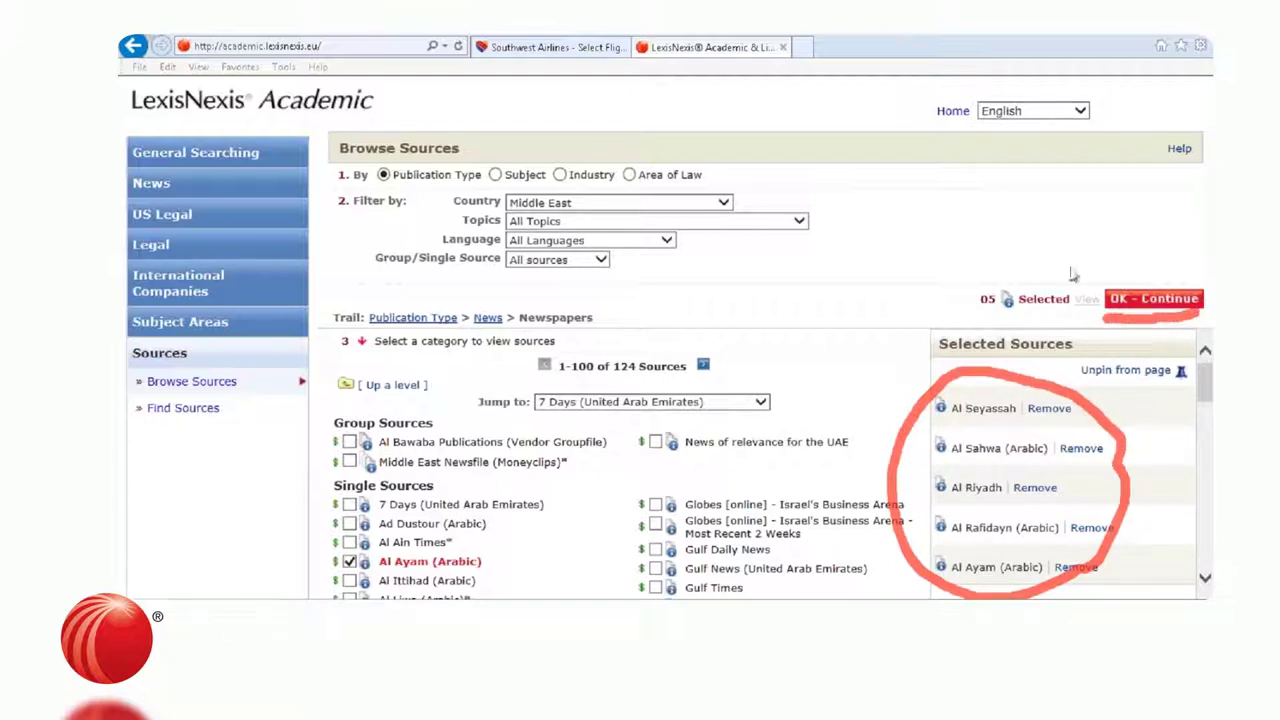
key("Escape")
Confirm the five newspapers and run a Power Search for 'fifa world cup'.
left_click(1155, 302)
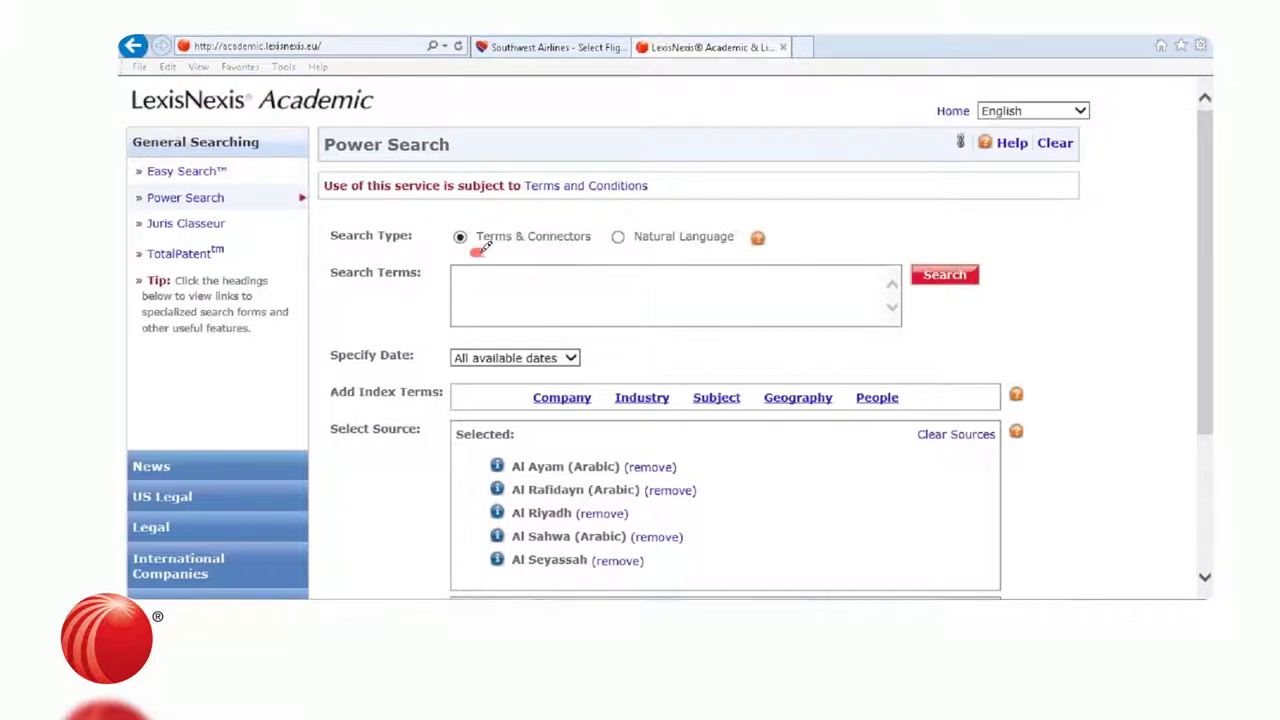
left_click_drag(470, 254, 740, 243)
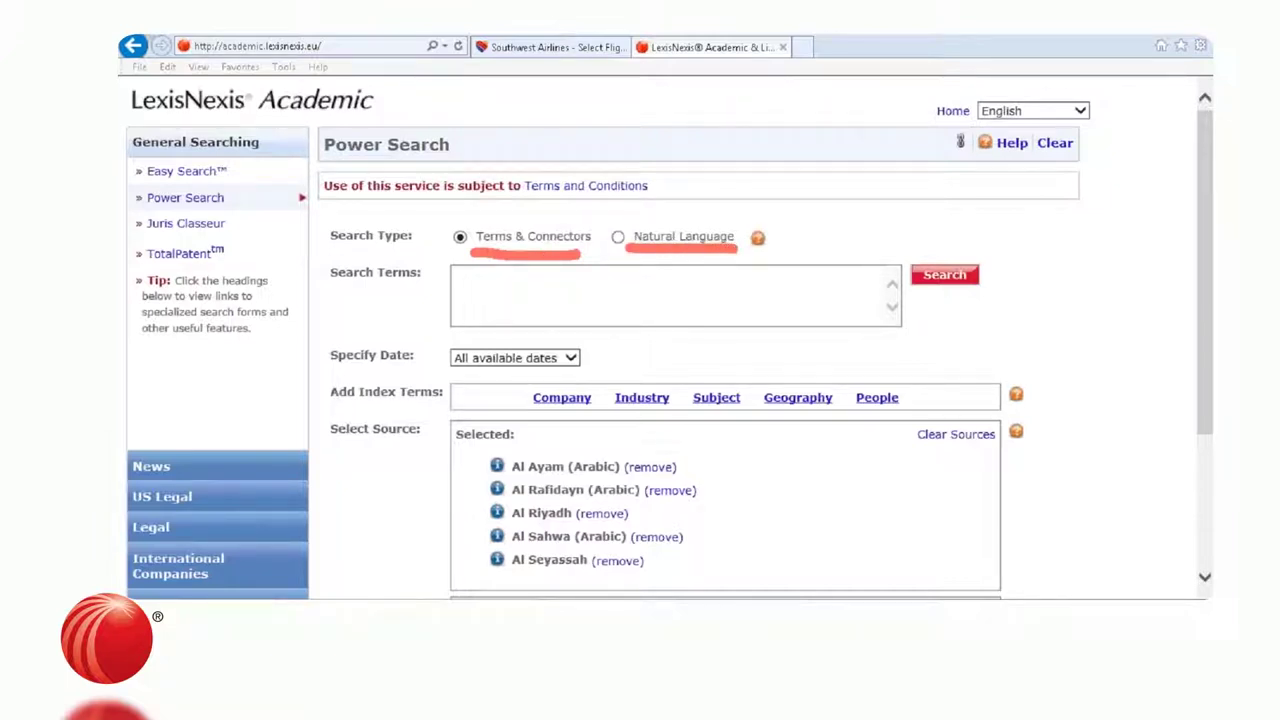
left_click(627, 280)
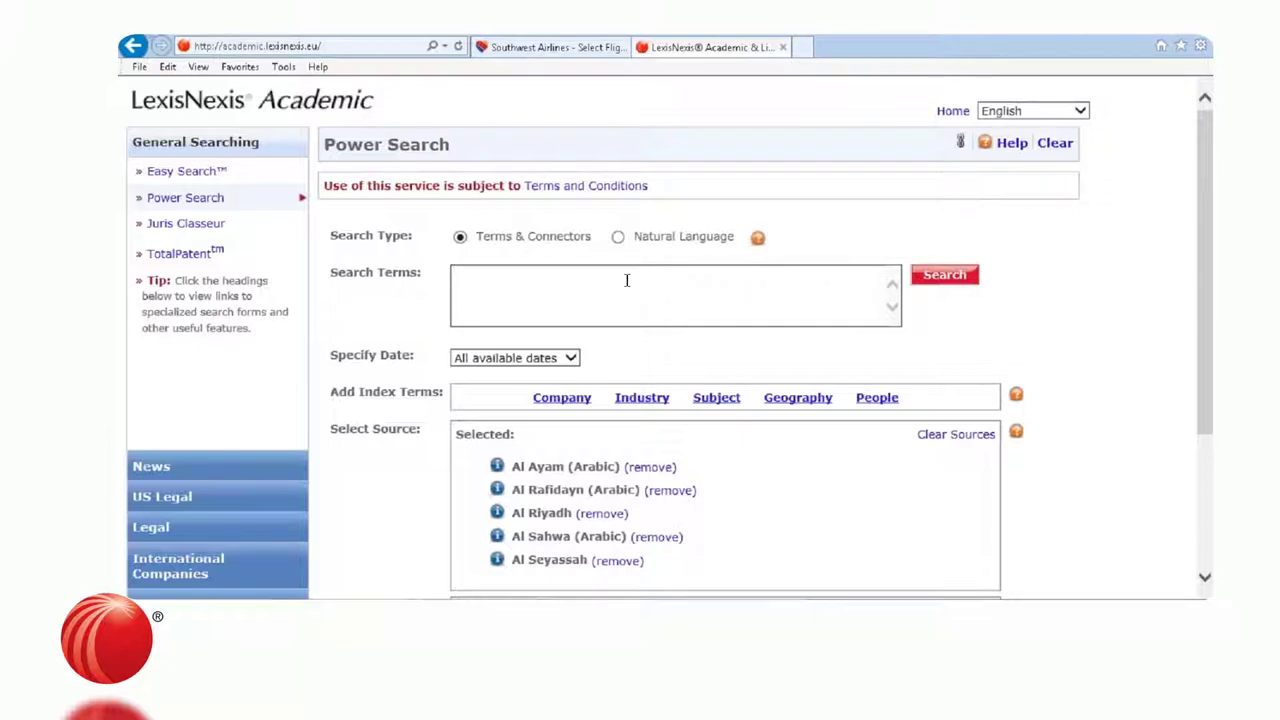
type("fifa world cup")
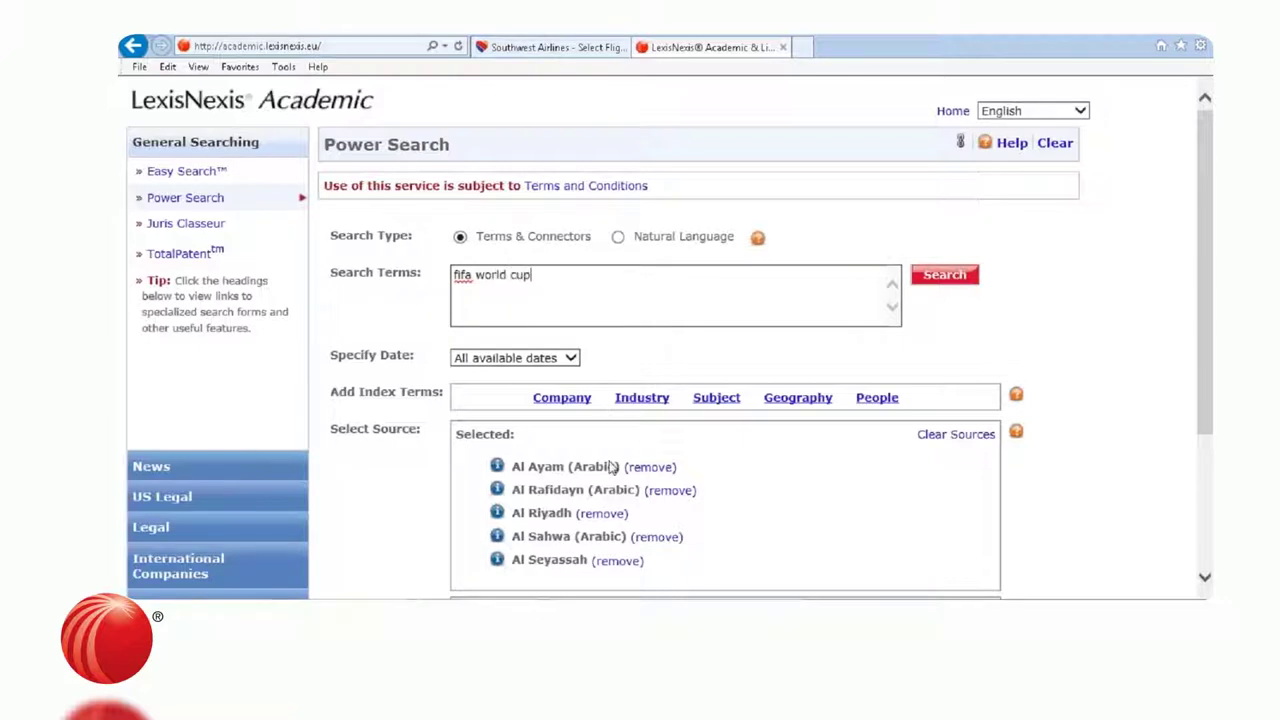
left_click(950, 278)
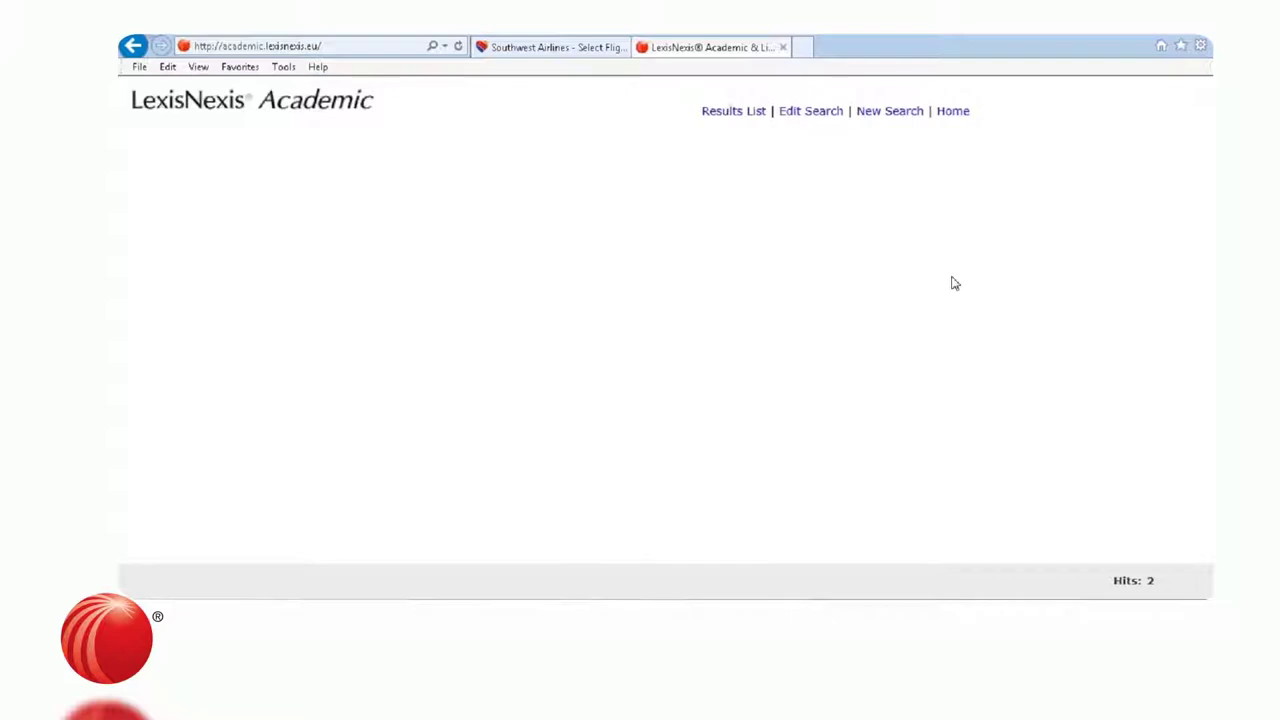
Translate the Al Ayam FIFA 2014 article to English using the Select Language dropdown.
left_click_drag(1203, 325, 1207, 299)
scroll(1203, 336, "down", 3)
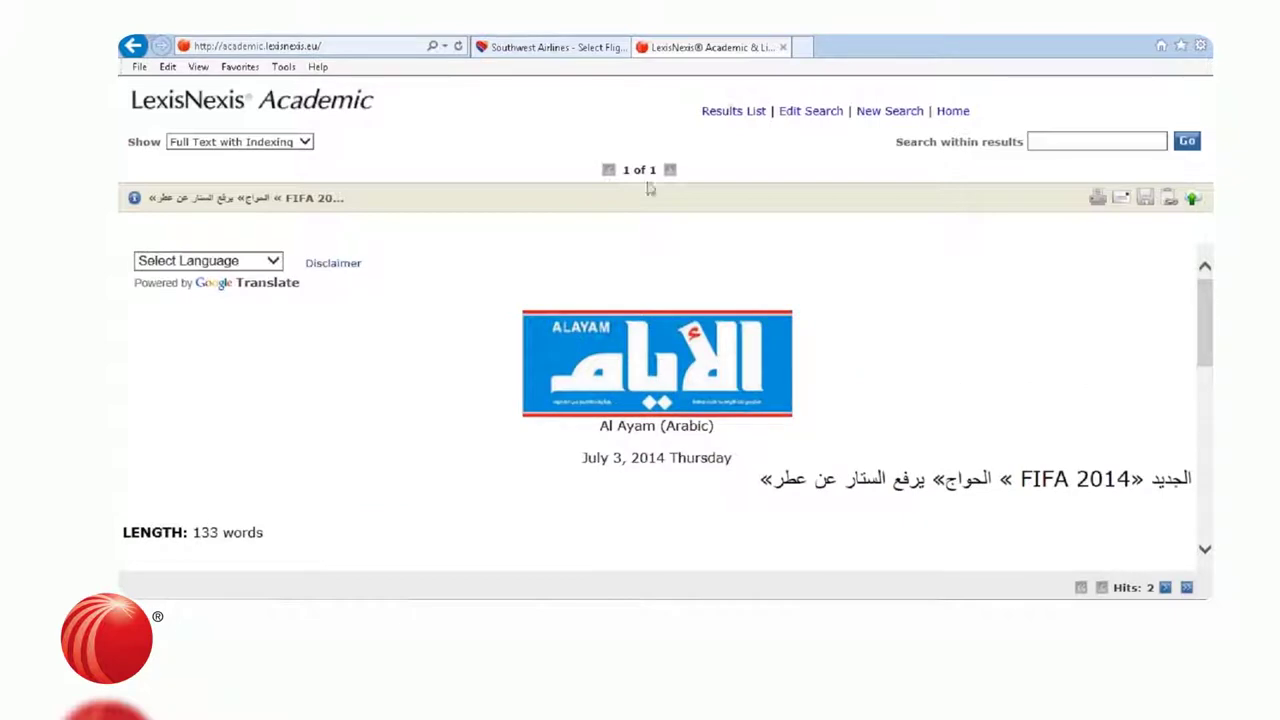
left_click(271, 266)
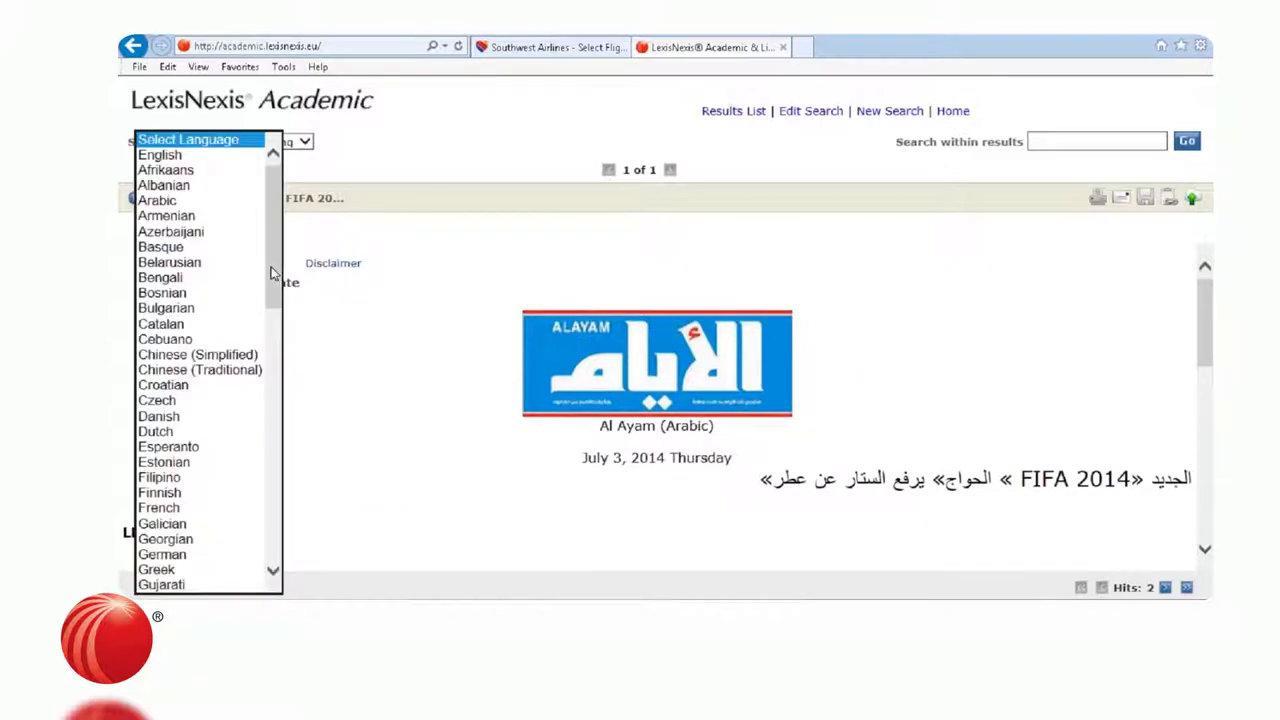
left_click(228, 163)
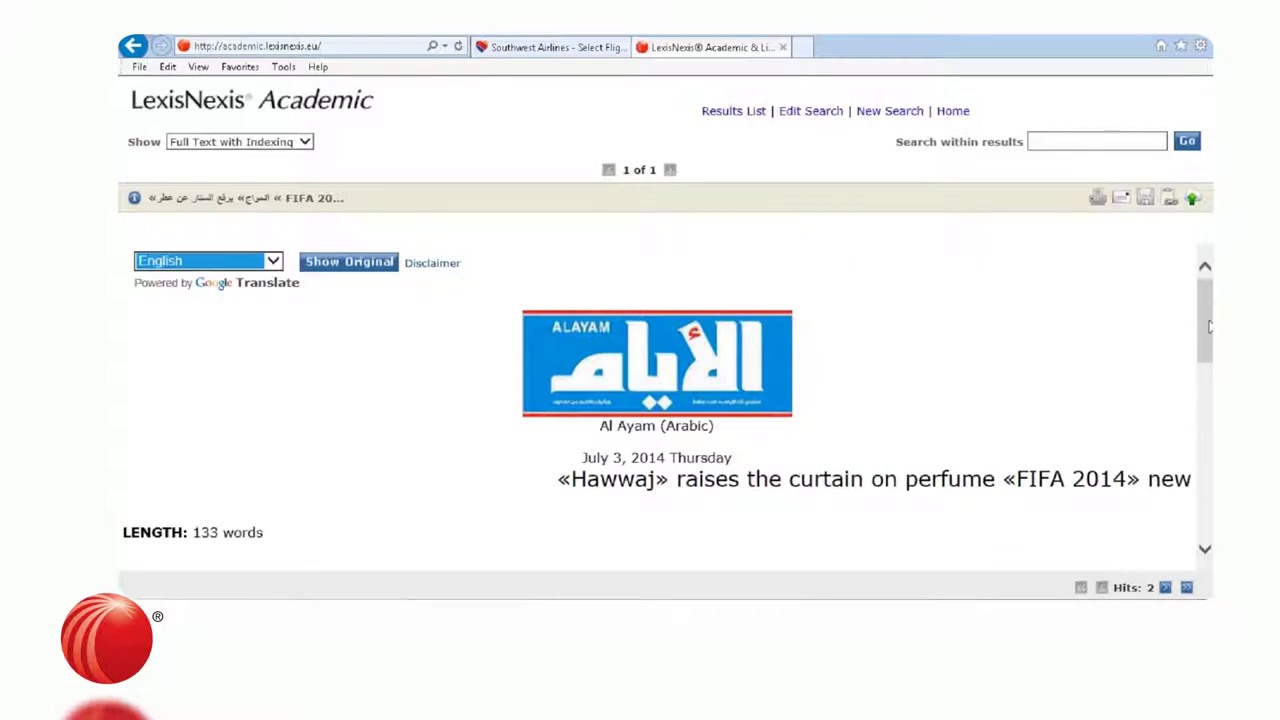
left_click_drag(1205, 330, 1205, 268)
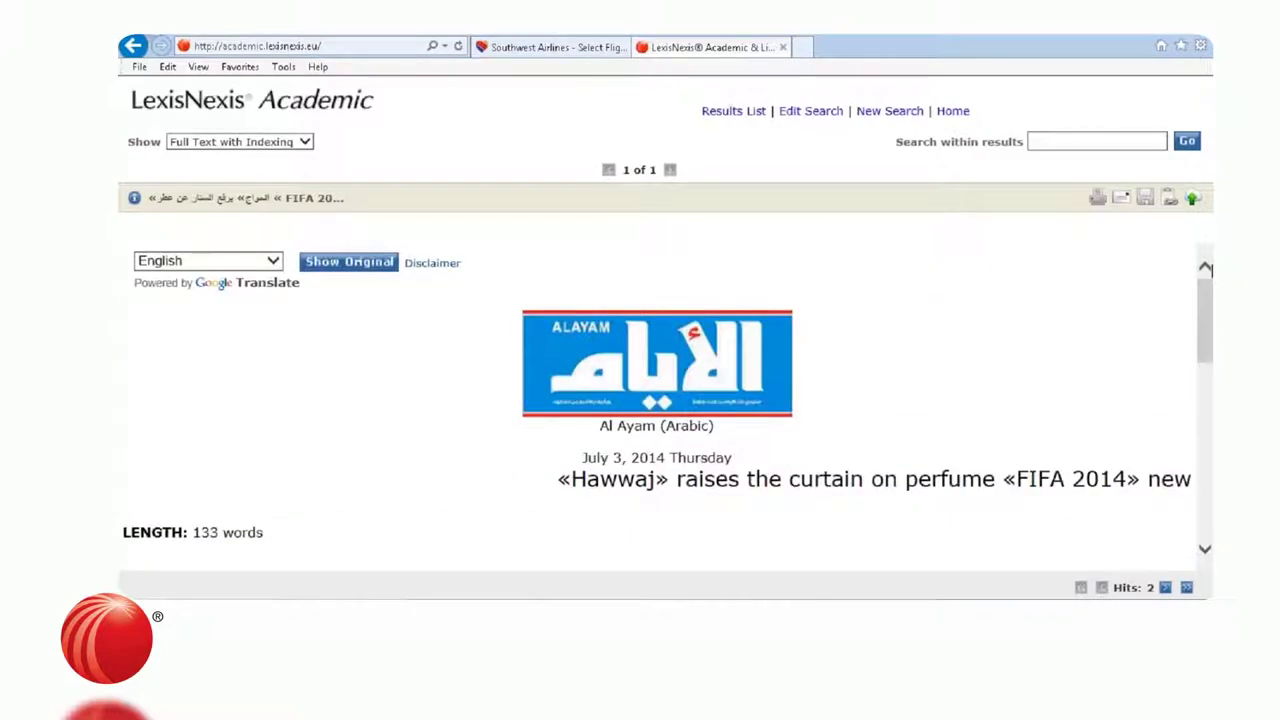
Open the Deliver Documents to Cloud window, set to Dropbox with Word (Doc) format.
left_click(1145, 200)
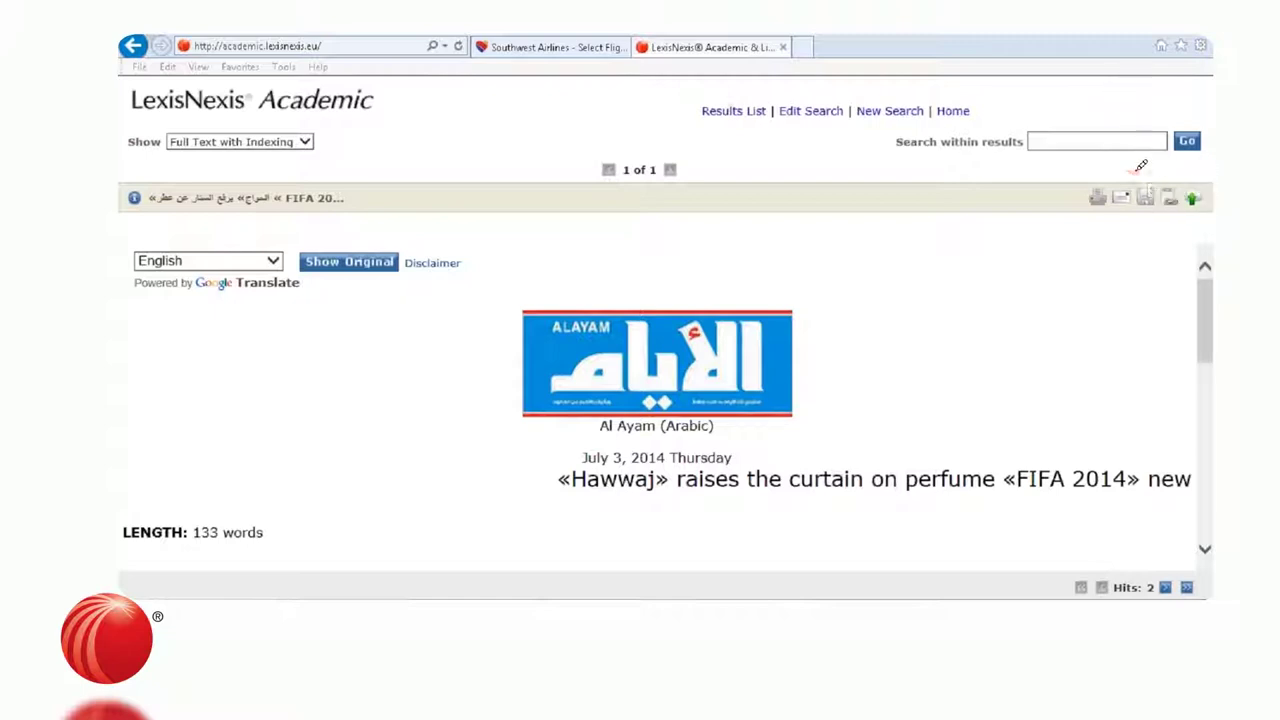
mouse_move(1140, 166)
left_mouse_down()
mouse_move(1058, 212)
mouse_move(1185, 222)
mouse_move(1205, 170)
mouse_move(1130, 152)
left_mouse_up()
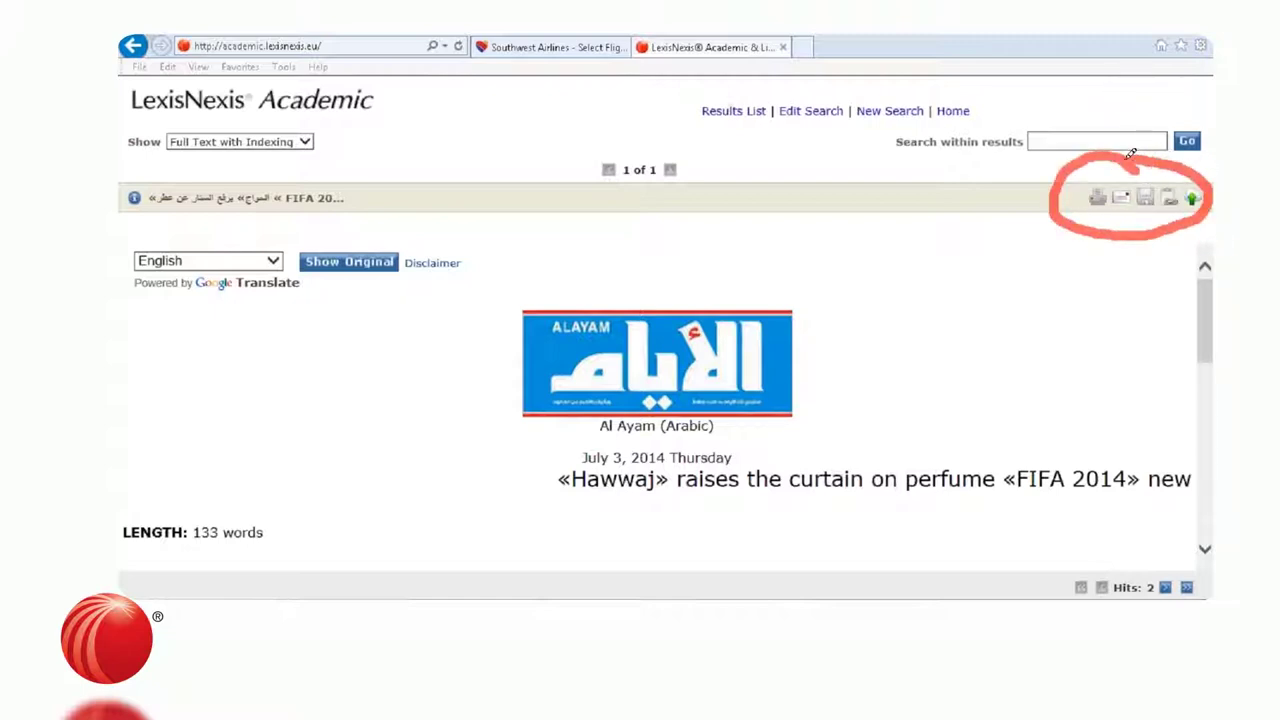
key("Escape")
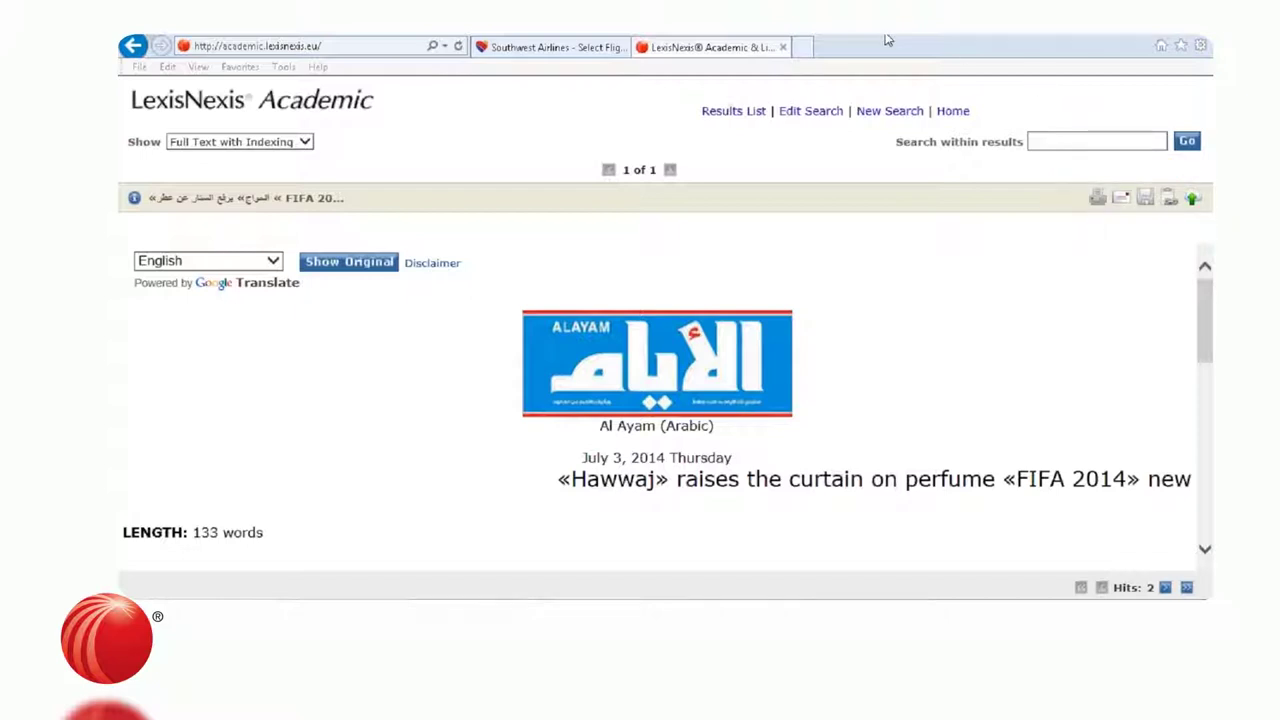
key("ctrl+2")
left_click_drag(1087, 211, 1132, 210)
left_click_drag(1137, 210, 1154, 210)
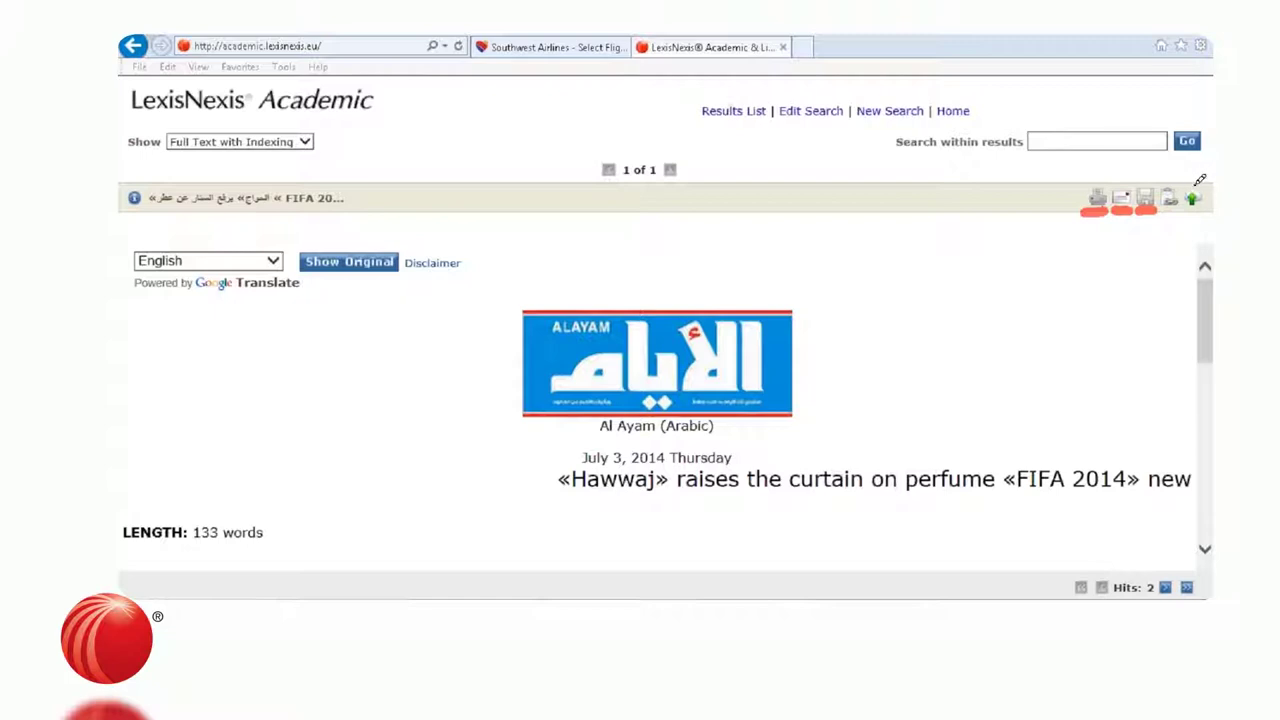
mouse_move(1197, 180)
left_mouse_down()
mouse_move(1176, 205)
mouse_move(1205, 220)
mouse_move(1210, 182)
mouse_move(1193, 172)
left_mouse_up()
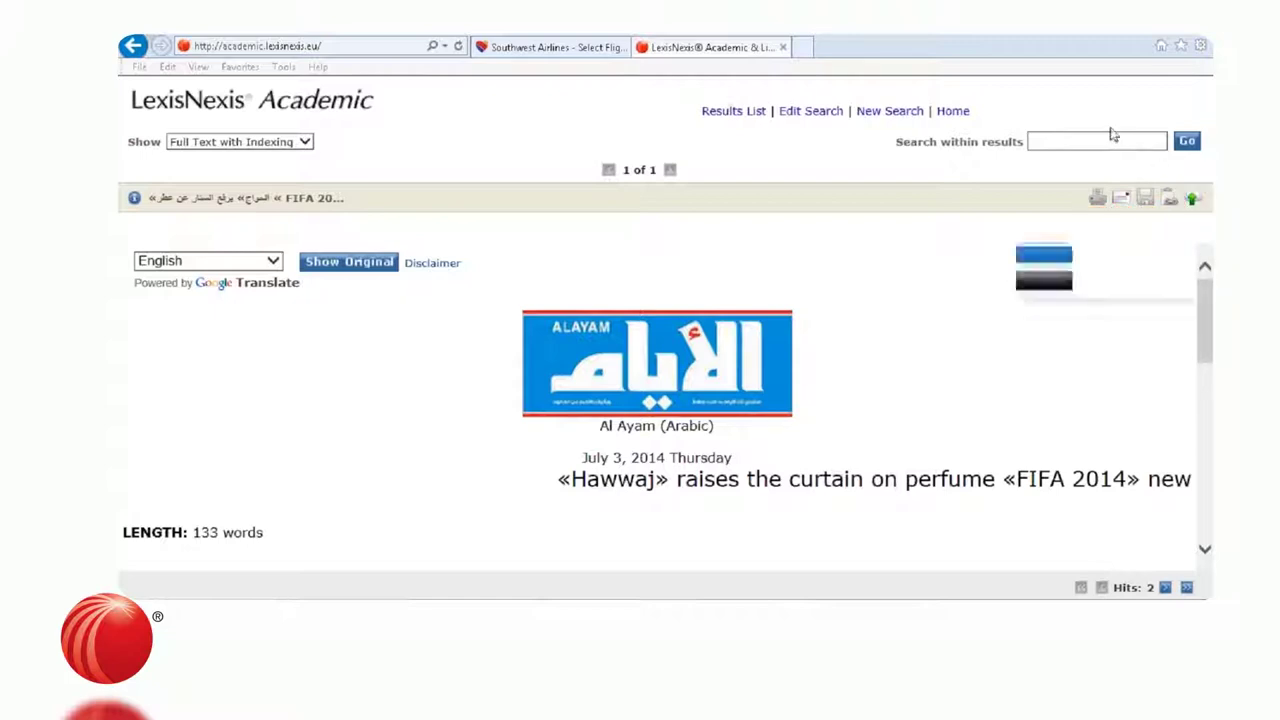
left_click(1194, 201)
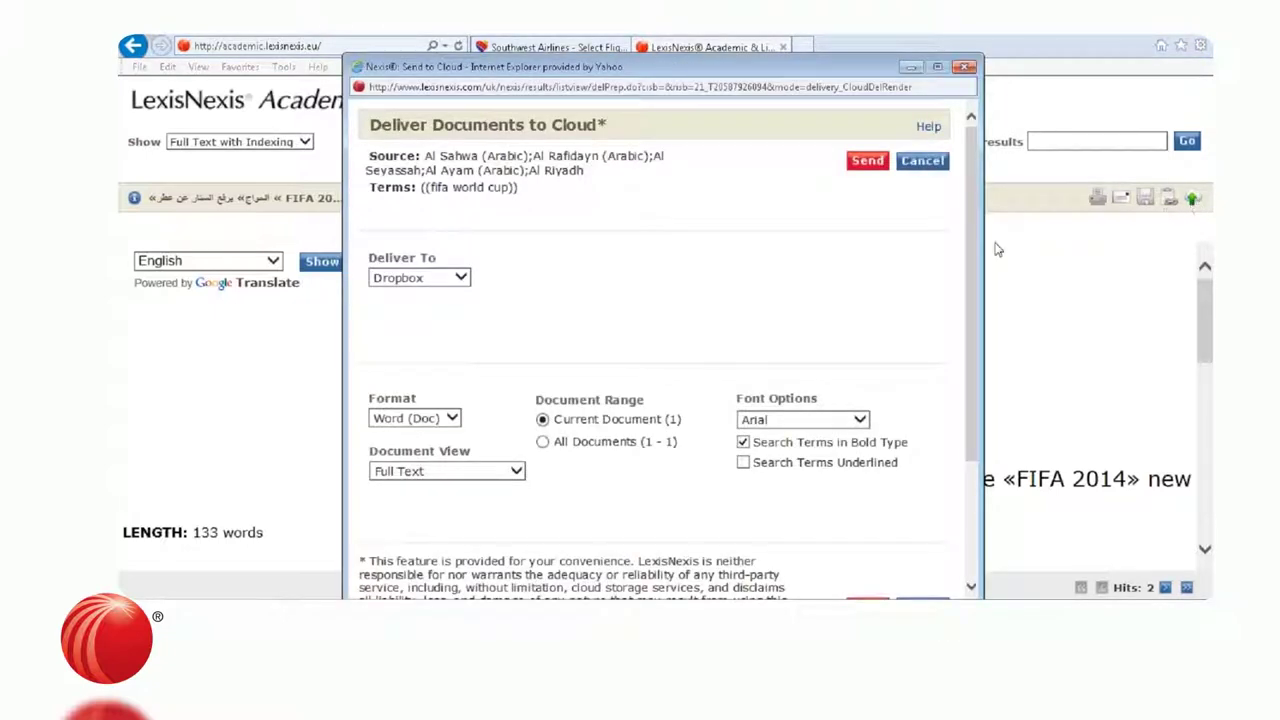
View the Dropbox and Google Drive destinations, then close the cloud delivery window.
left_click(456, 282)
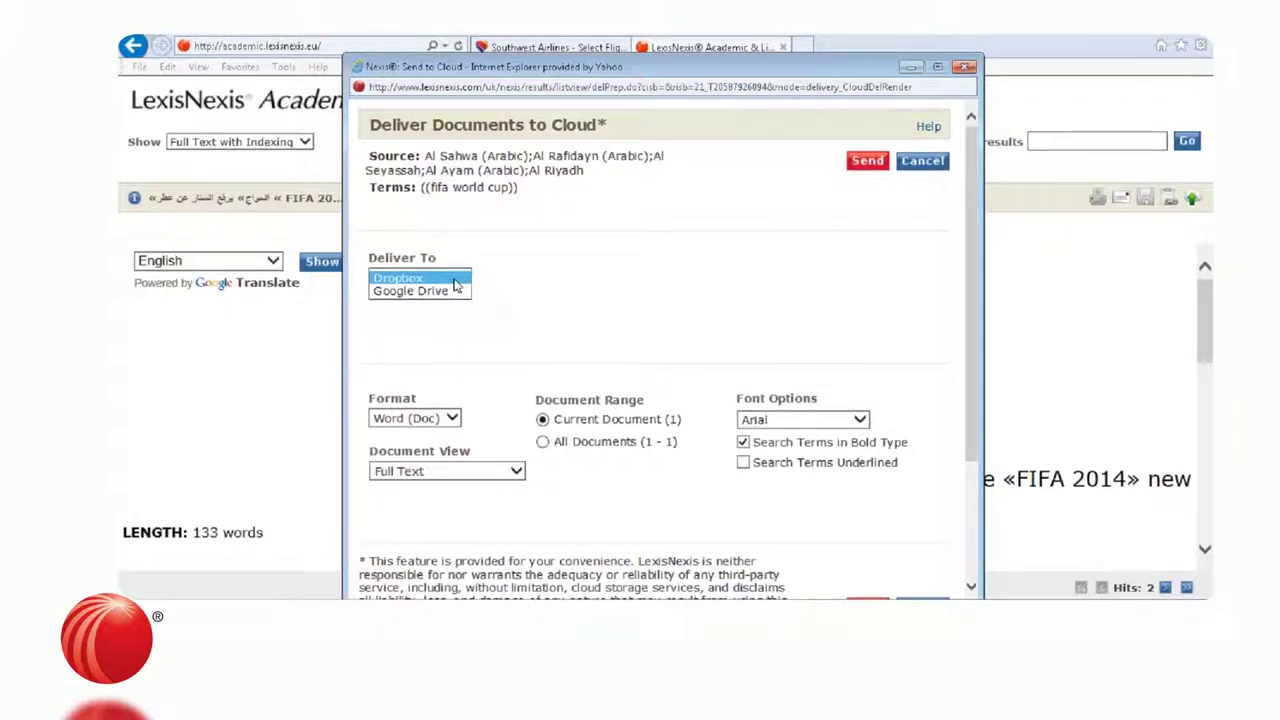
left_click(964, 67)
left_click(964, 67)
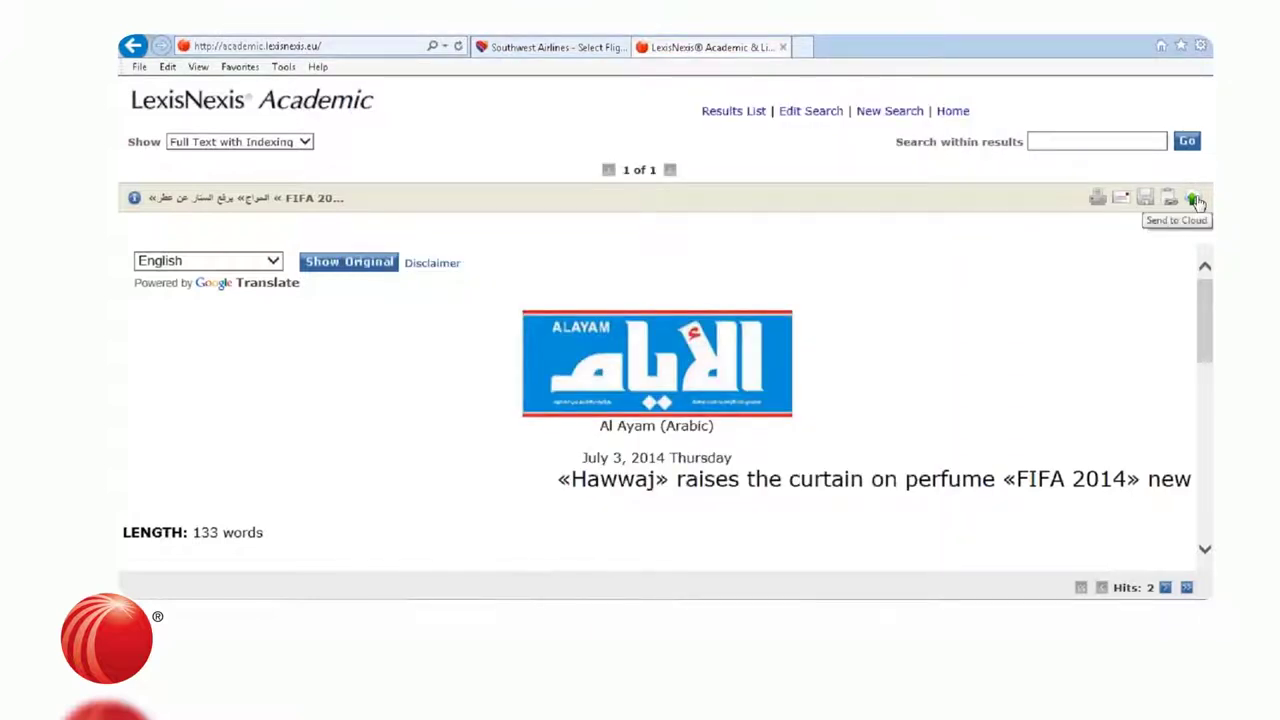
left_click(1197, 202)
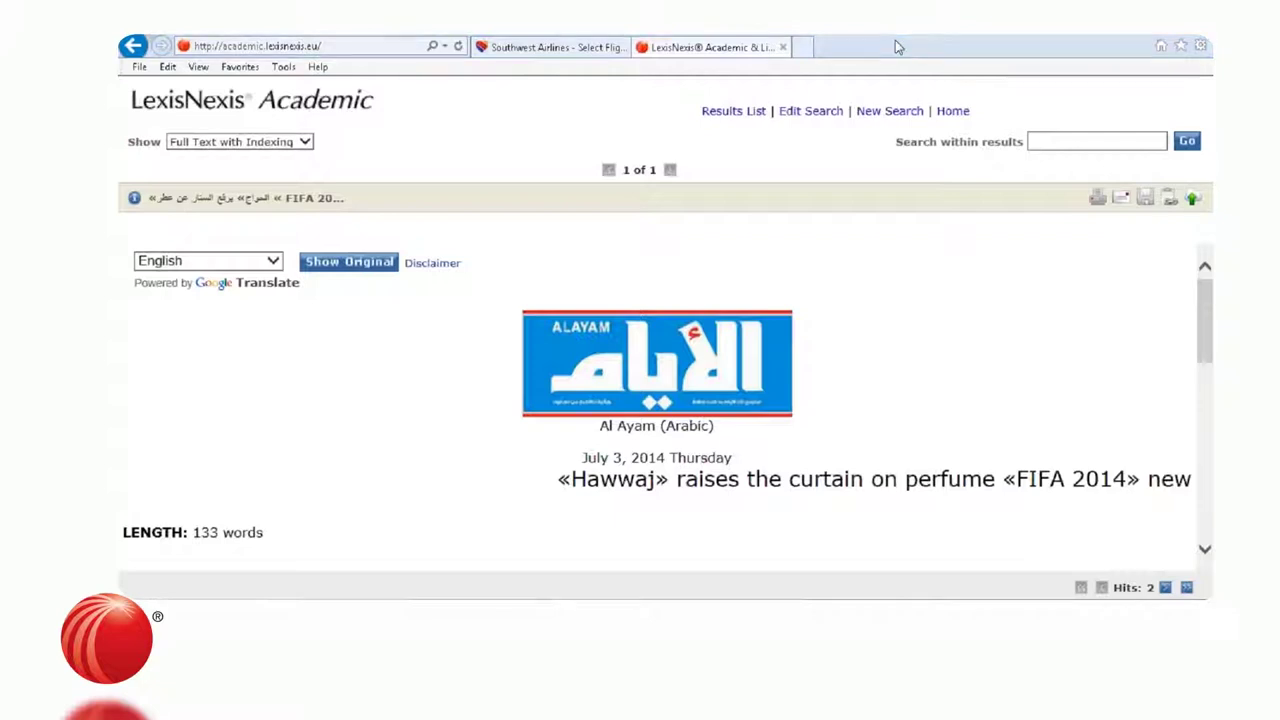
Copy the Al Ayam article's permanent link with Copy shortcut, then close the link window.
left_click(1169, 205)
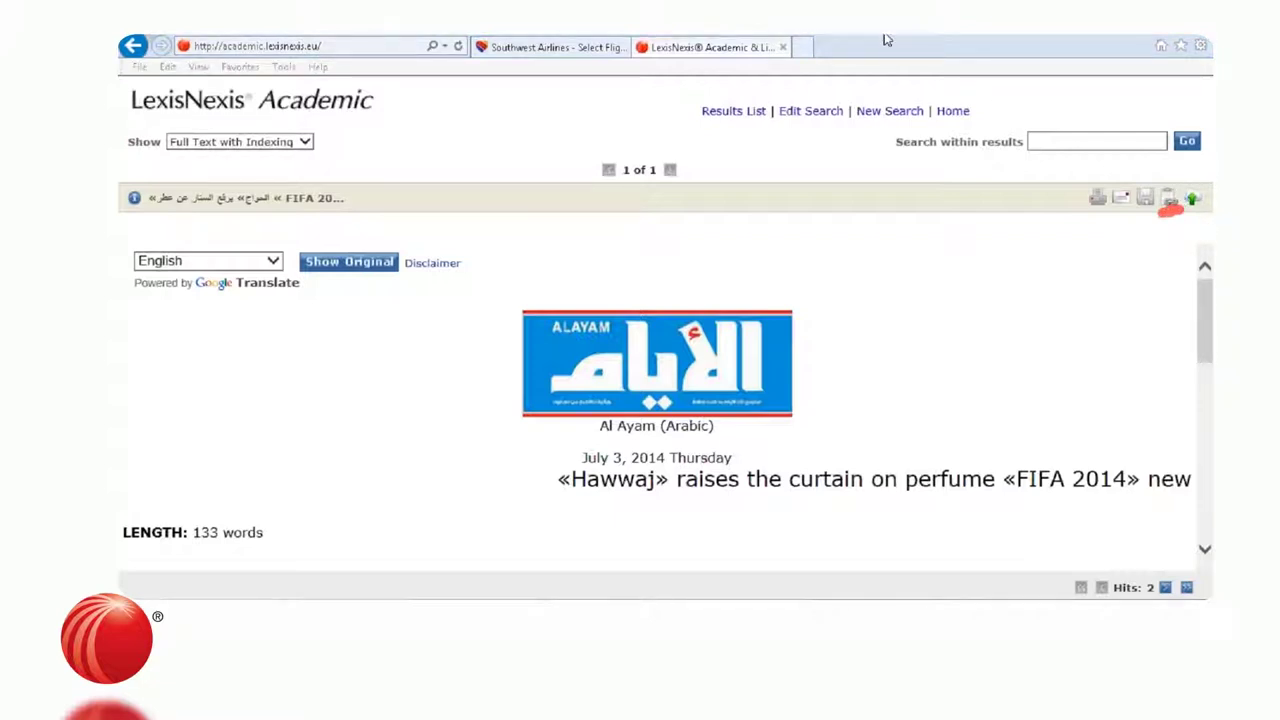
left_click(1170, 207)
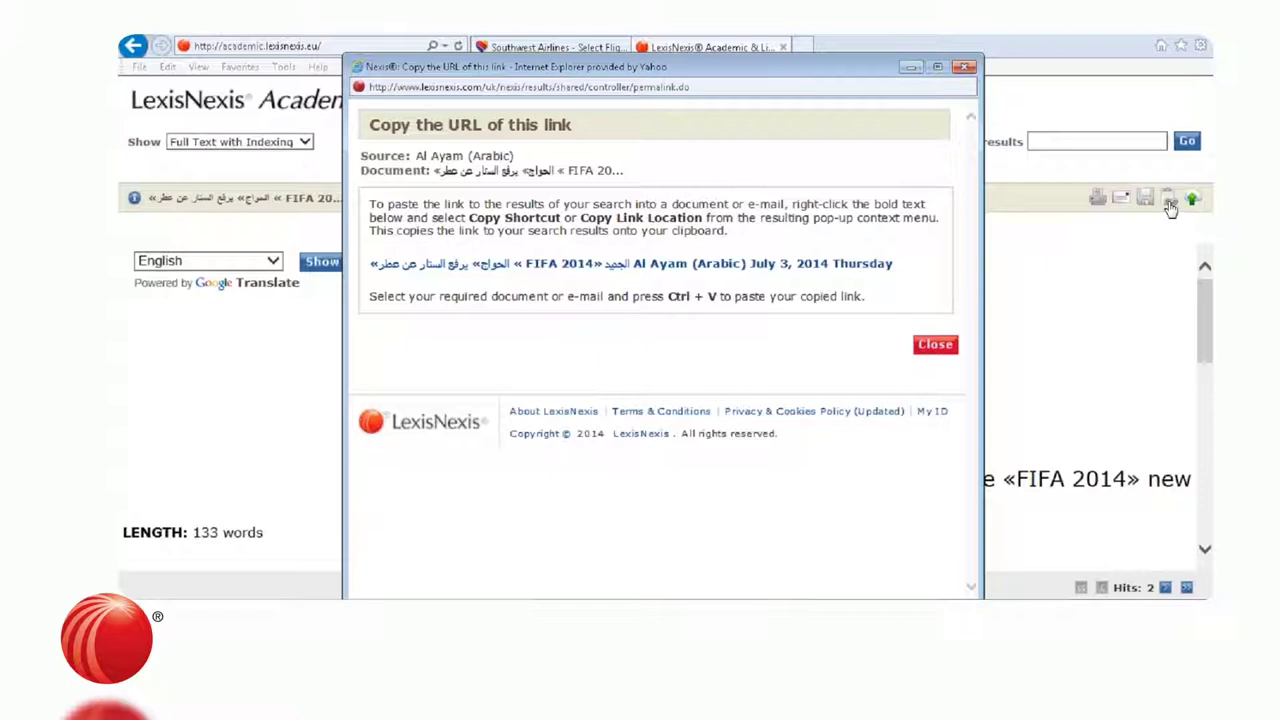
right_click(751, 268)
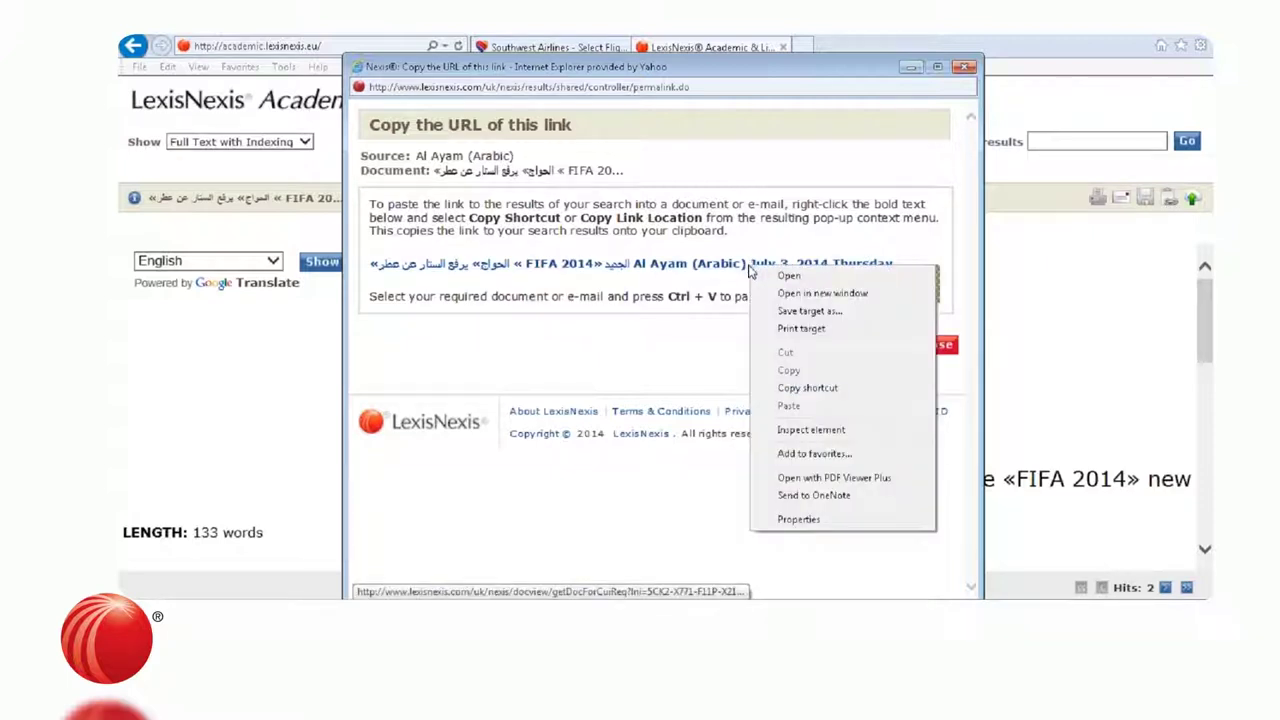
left_click(785, 395)
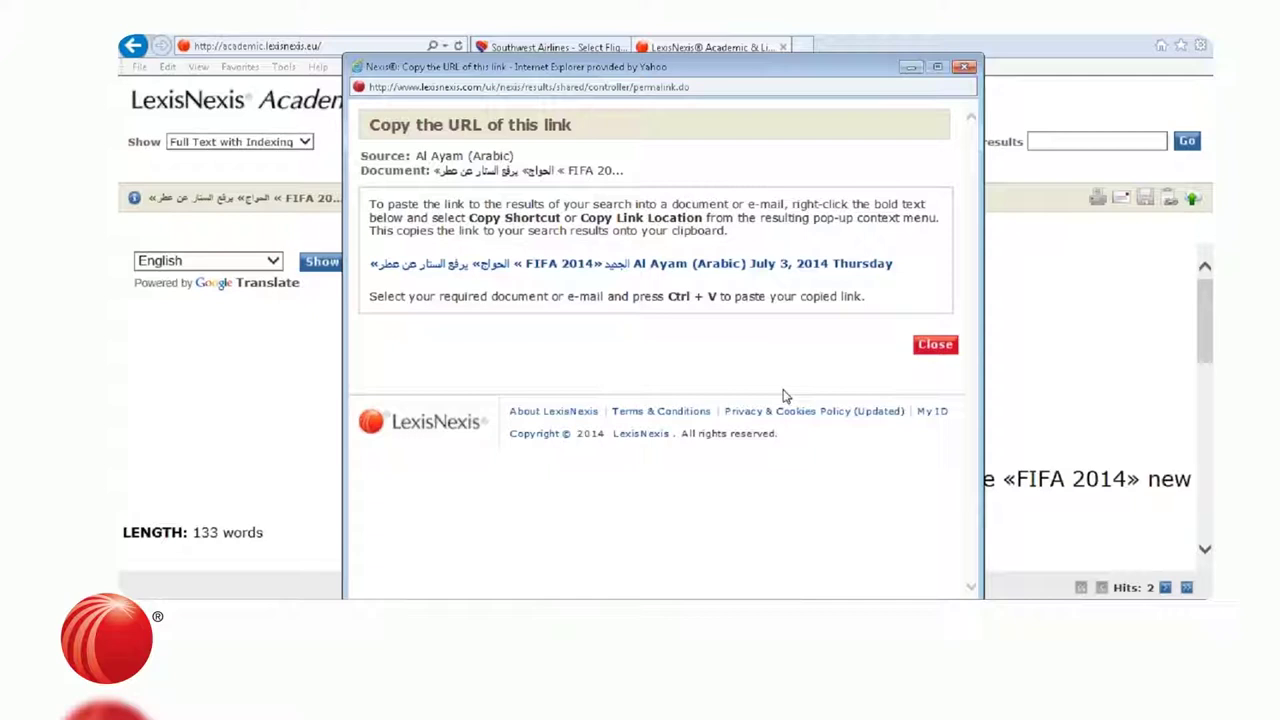
left_click(965, 66)
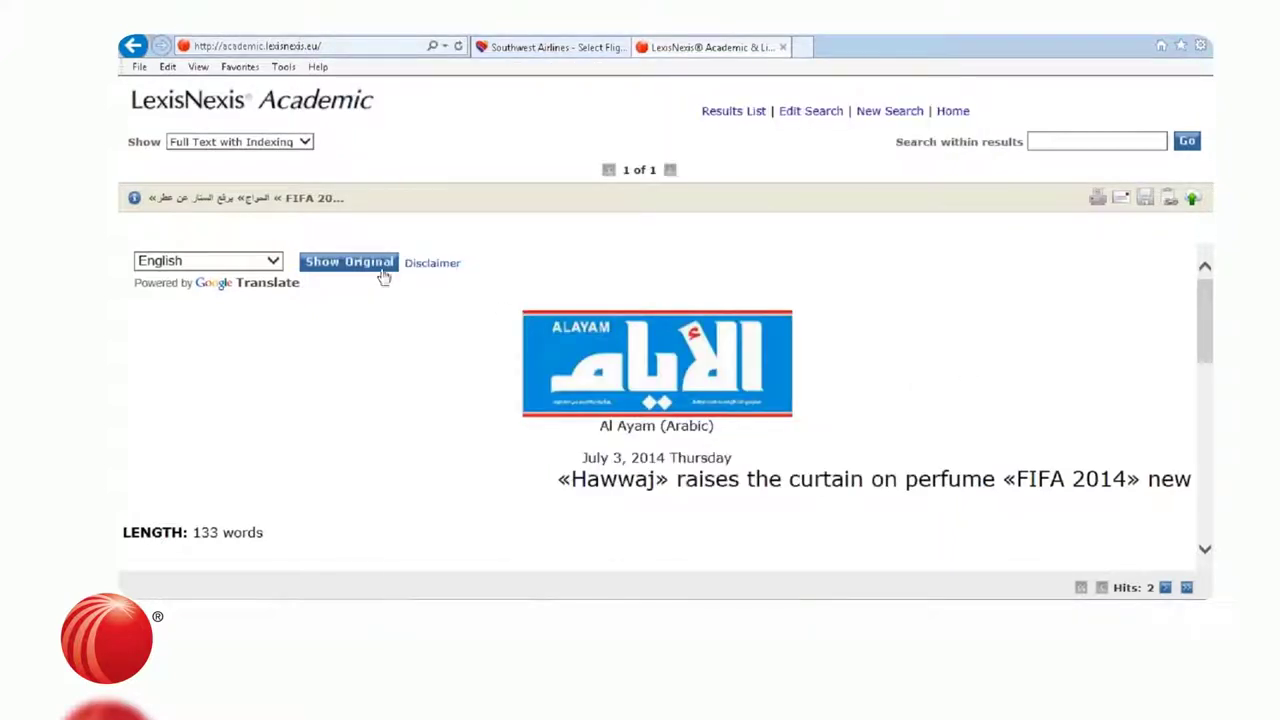
Switch the article back to its original Arabic text and return to the Easy Search home page.
left_click(360, 265)
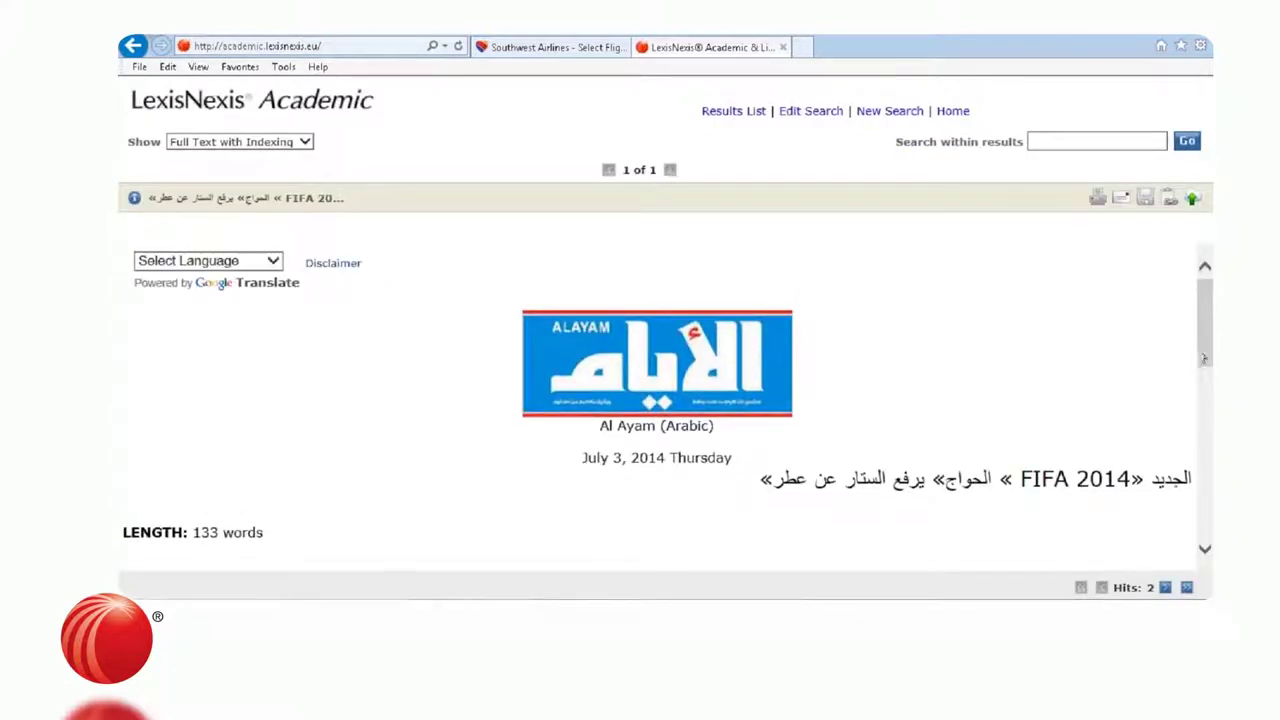
left_click(314, 113)
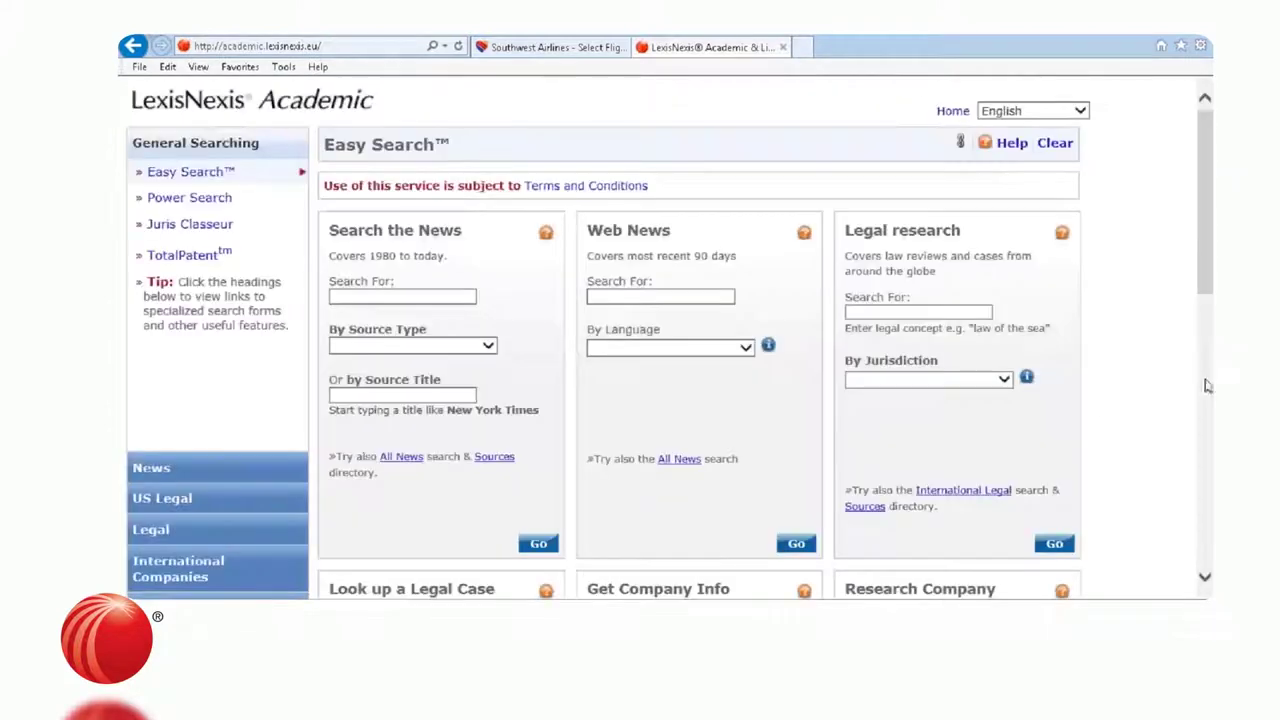
scroll(983, 170, "down", 4)
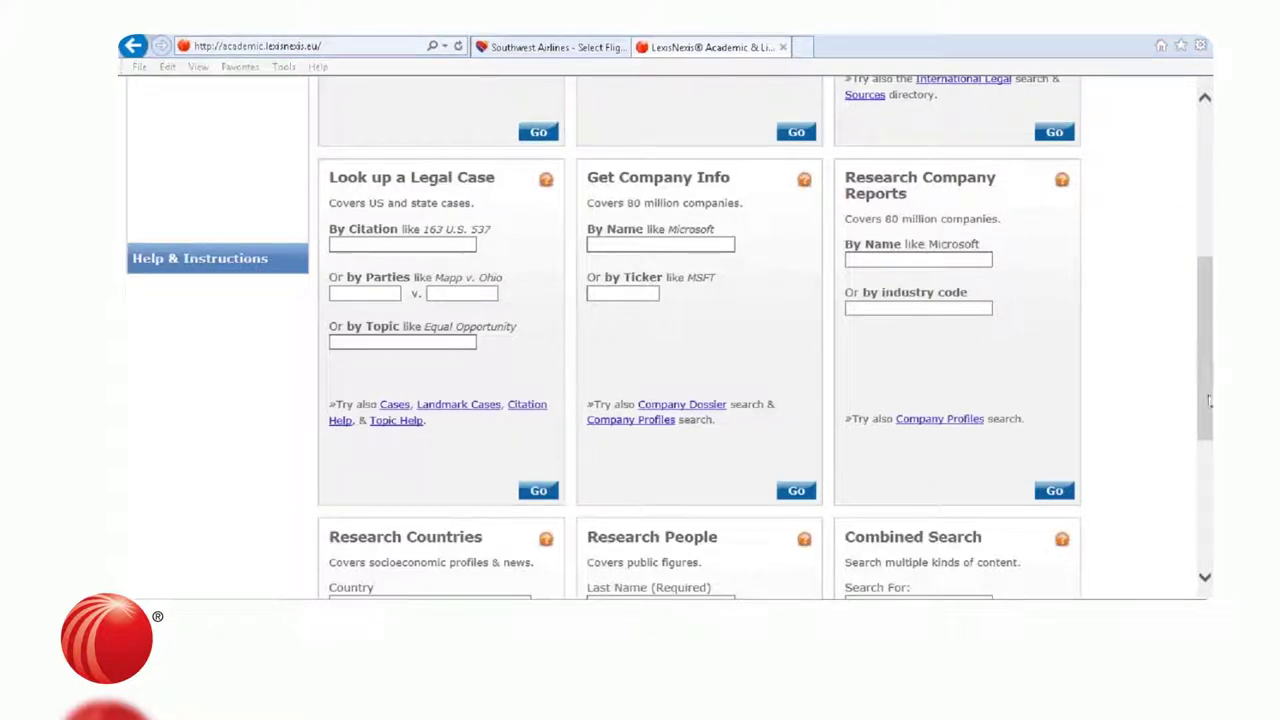
left_click_drag(1208, 400, 1208, 279)
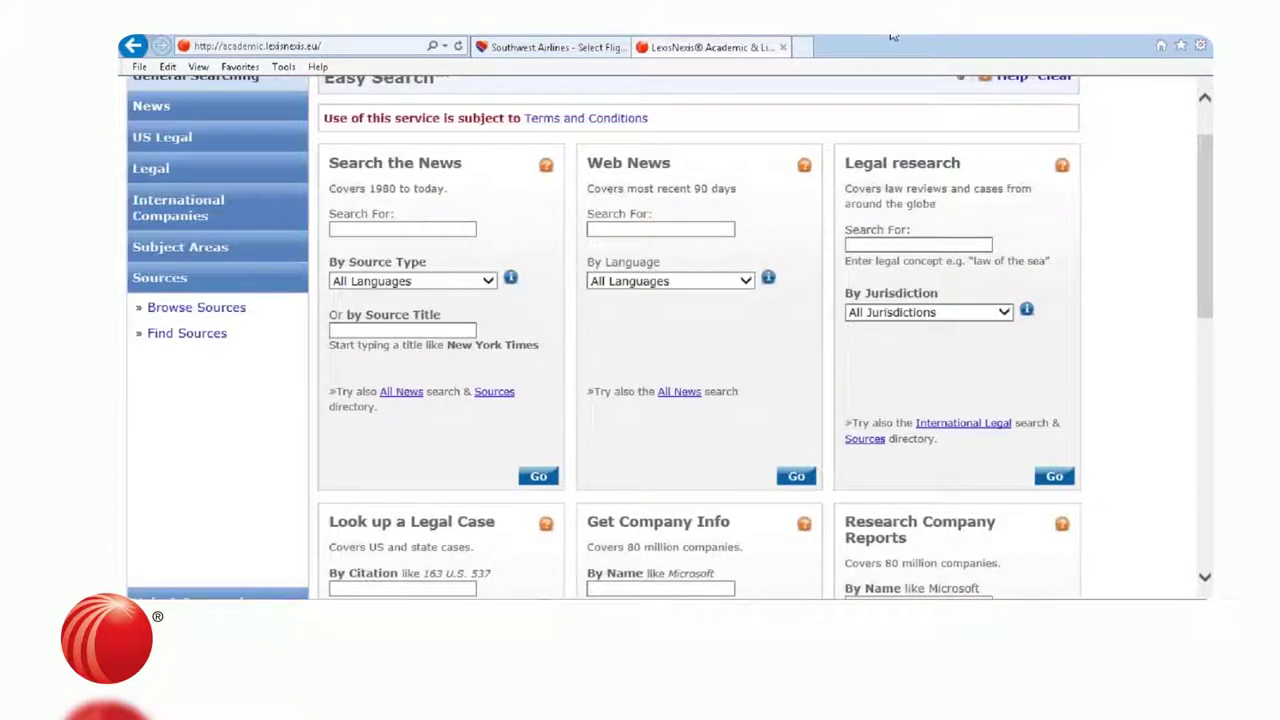
left_click_drag(142, 350, 222, 350)
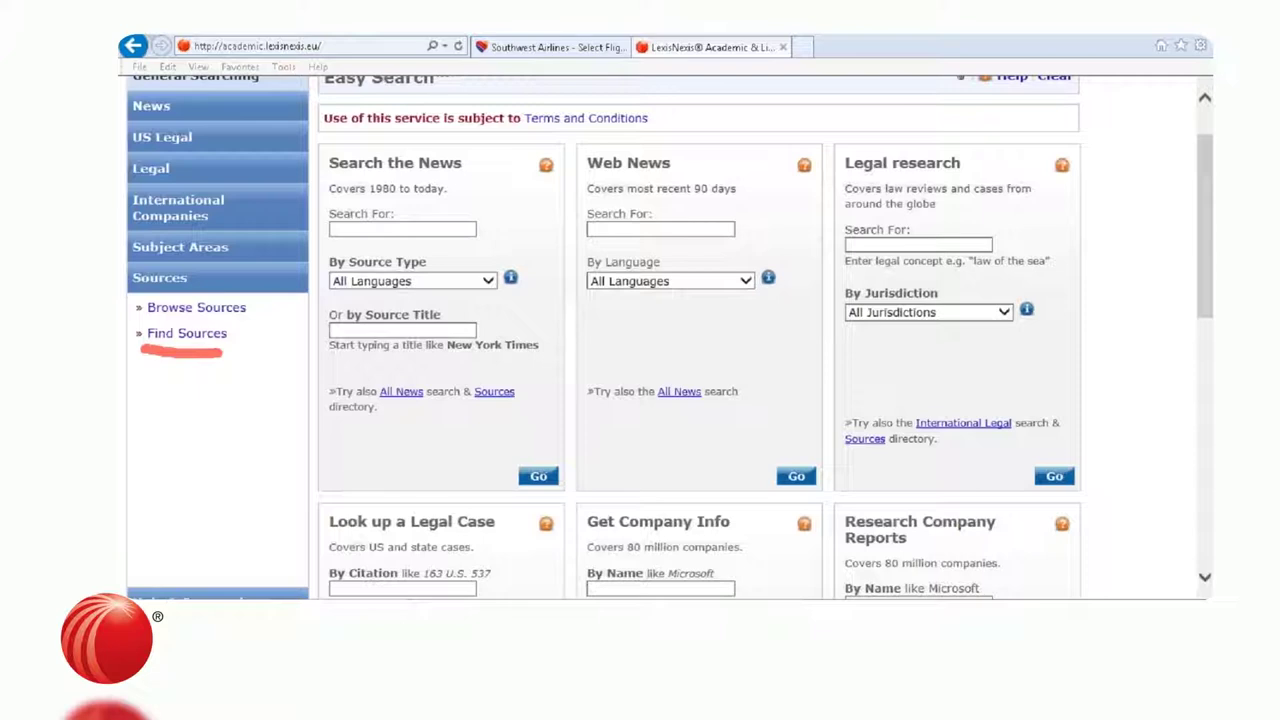
Find sources matching 'riyadh', tick Al Riyadh, and carry it into the Power Search form.
left_click(160, 334)
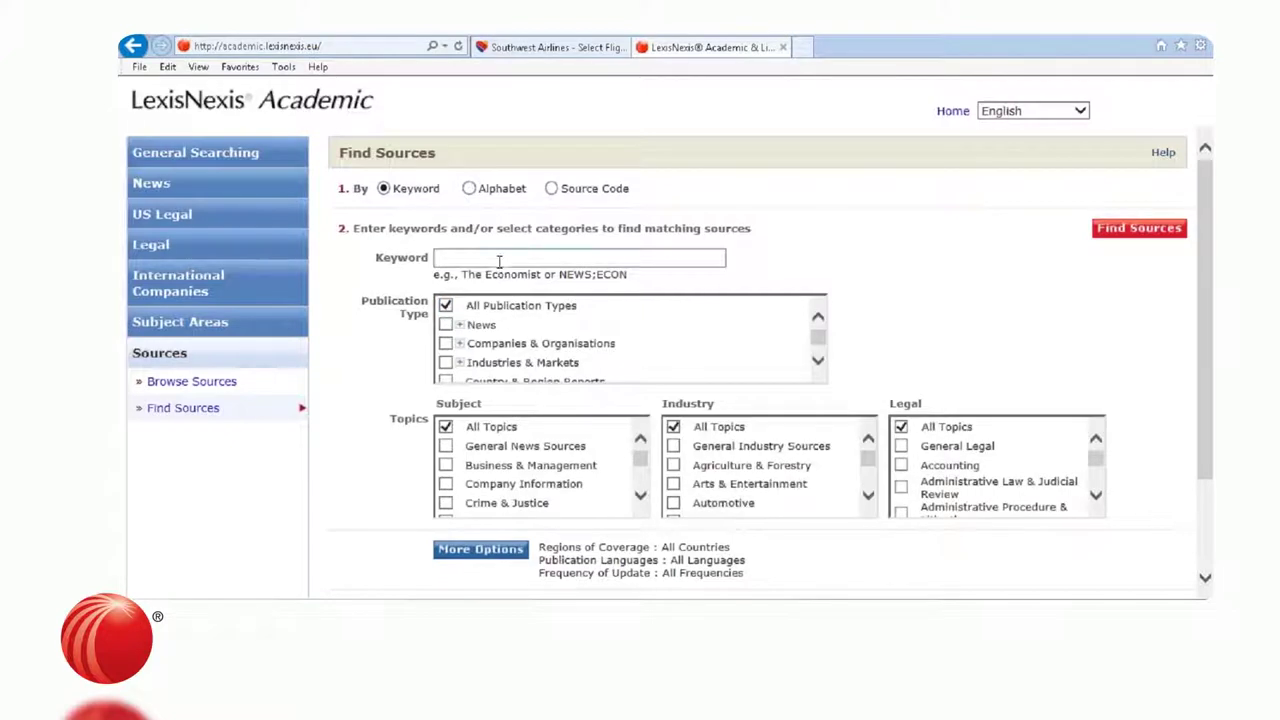
left_click(499, 259)
type("ri")
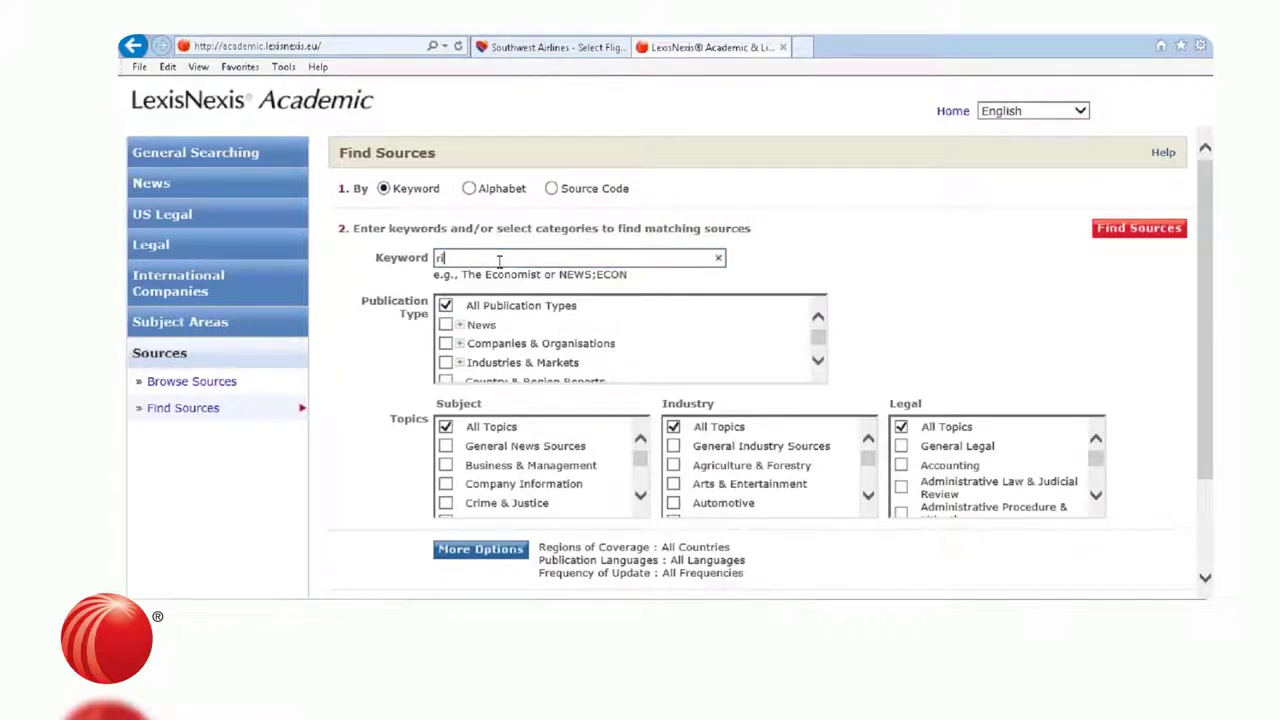
type("yadh")
left_click(1163, 229)
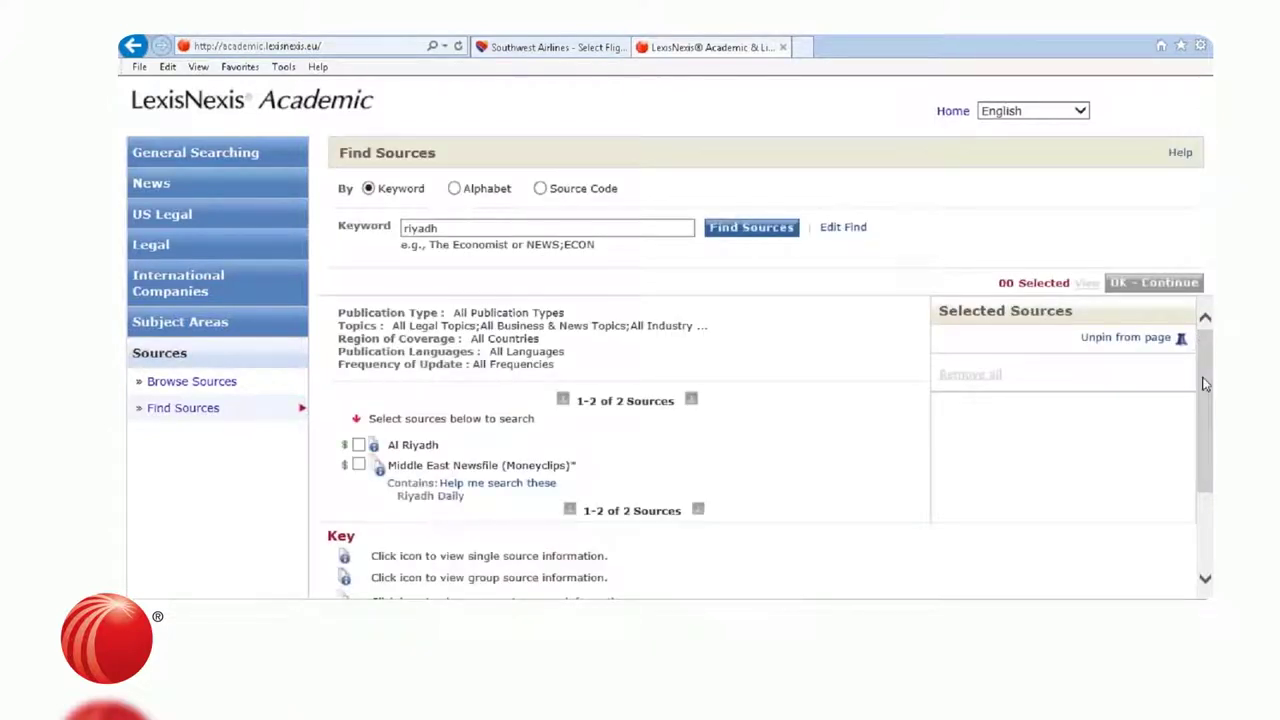
left_click_drag(1202, 380, 1200, 390)
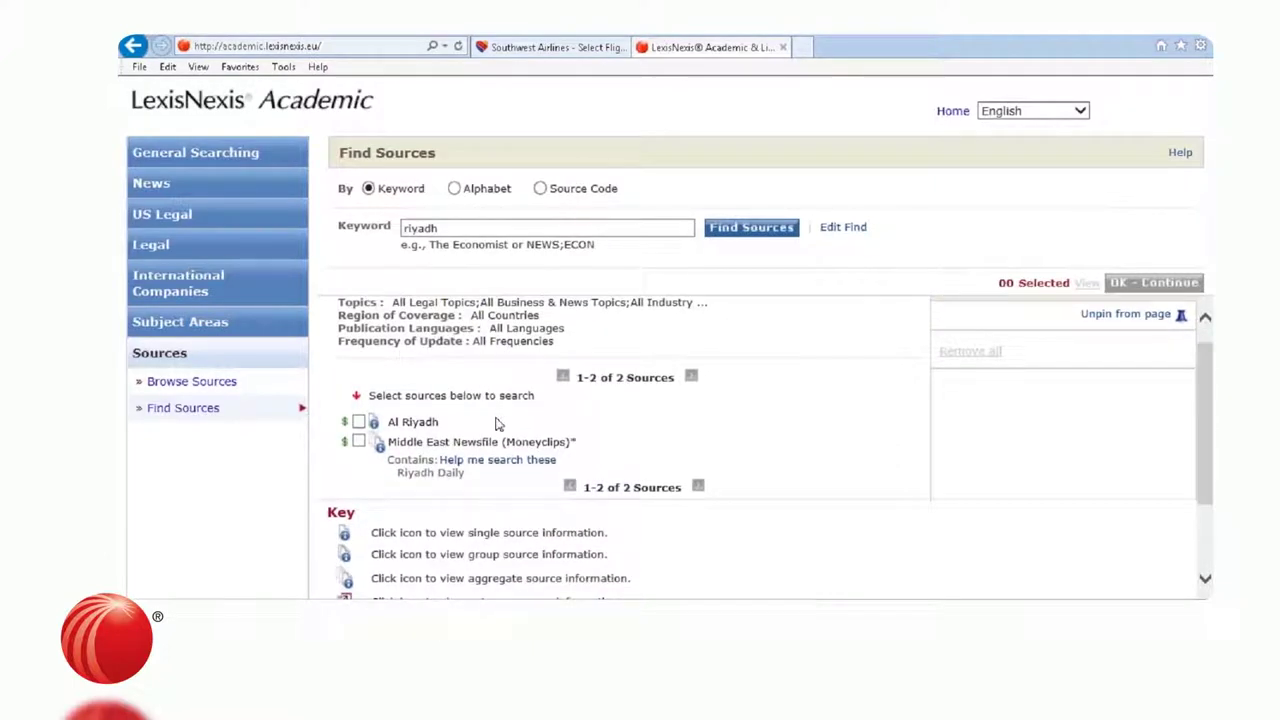
left_click(358, 422)
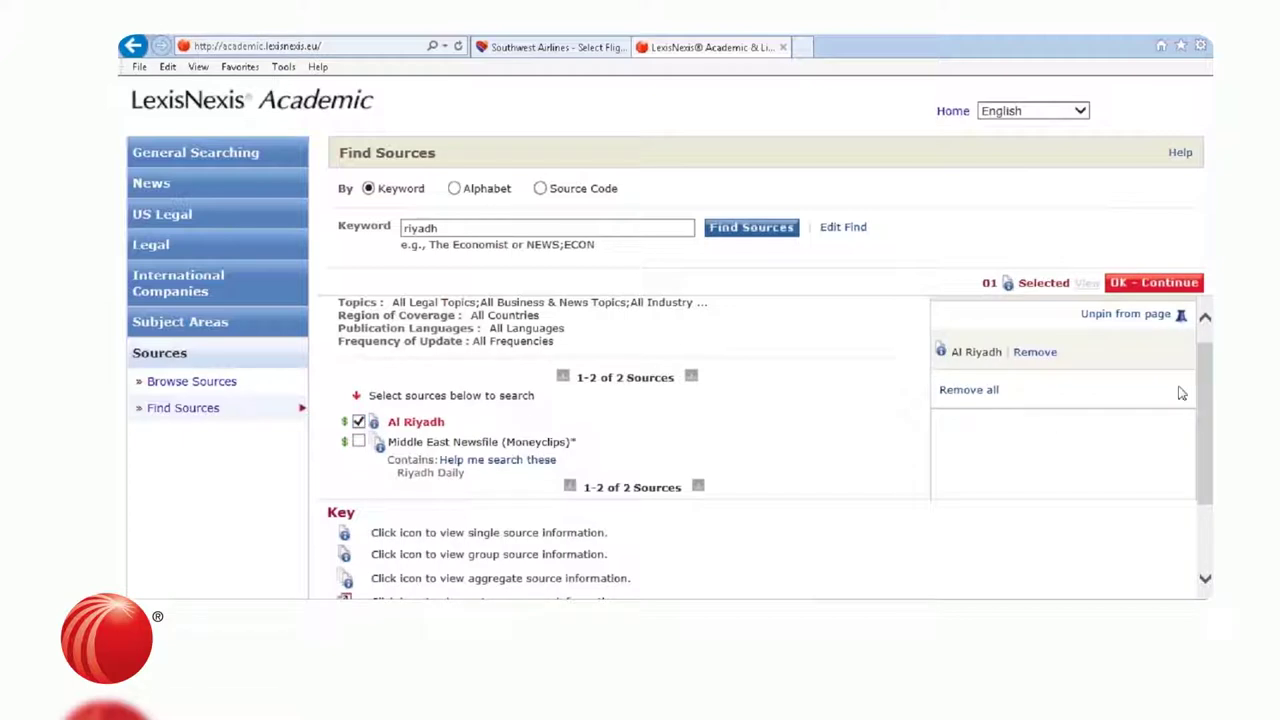
left_click_drag(1197, 389, 1201, 347)
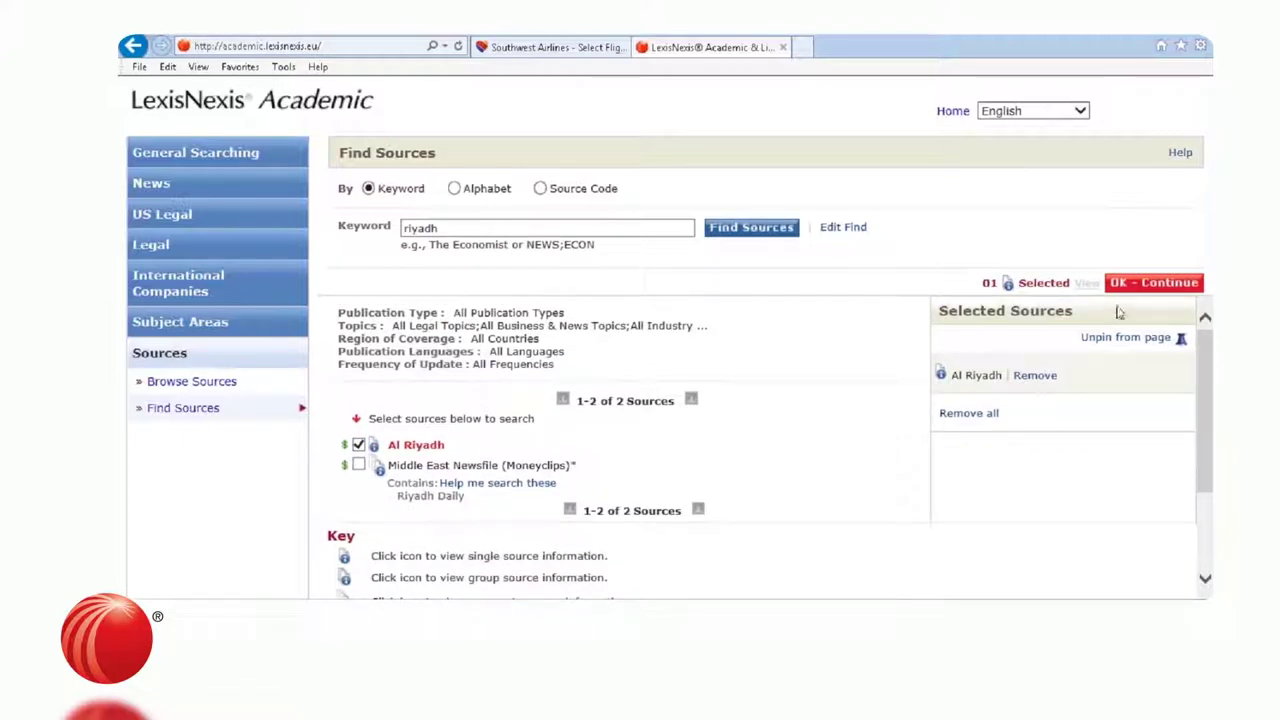
left_click(1140, 284)
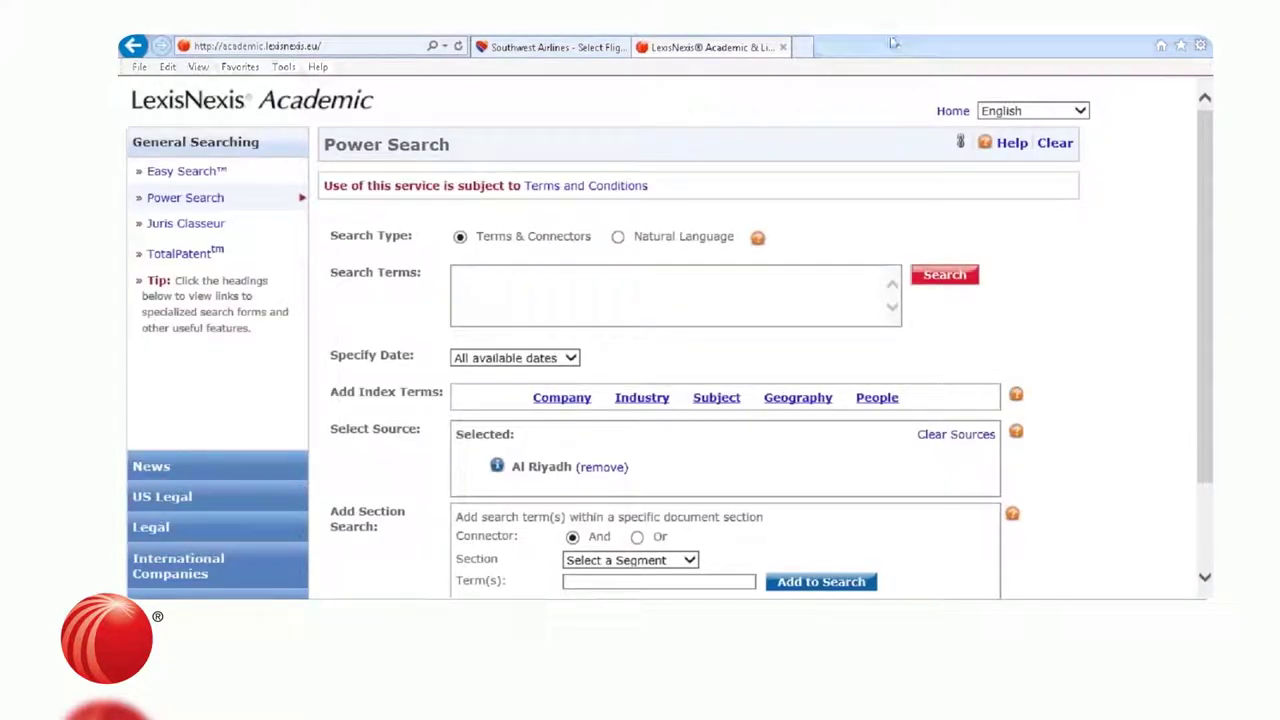
Choose HEADLINE as the section in the Add Section Search options.
left_click_drag(475, 253, 592, 254)
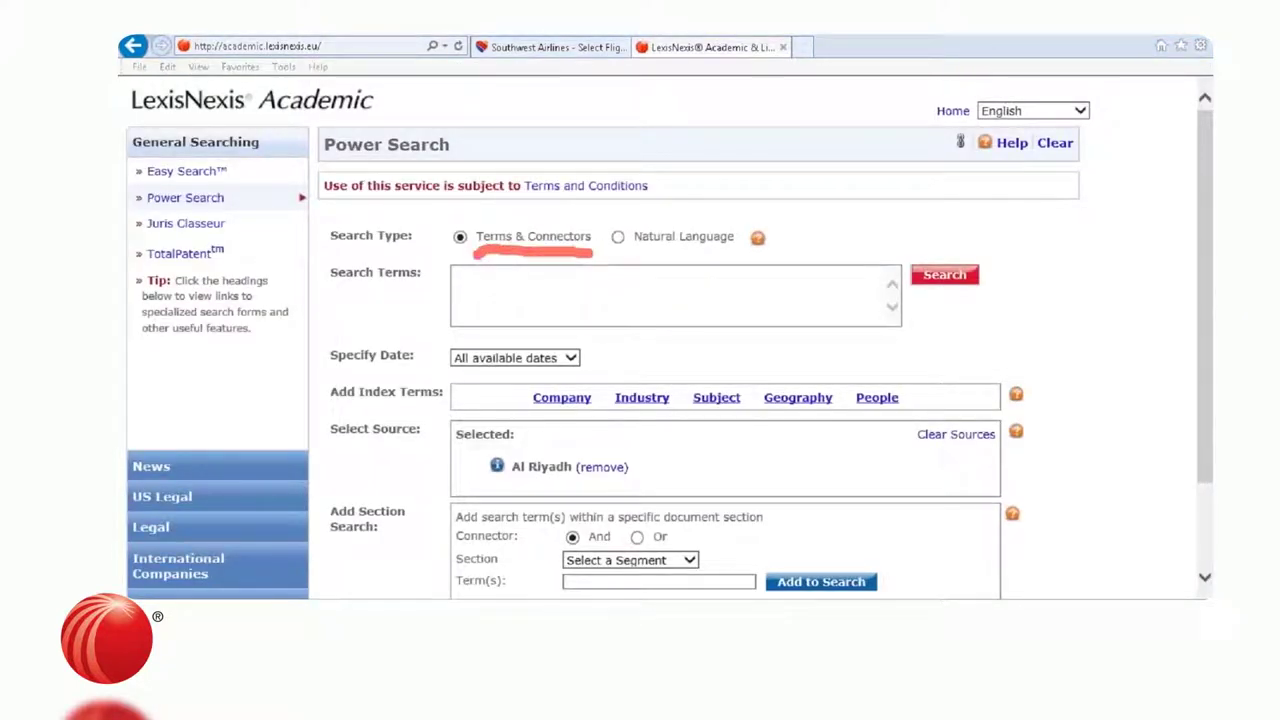
key("Escape")
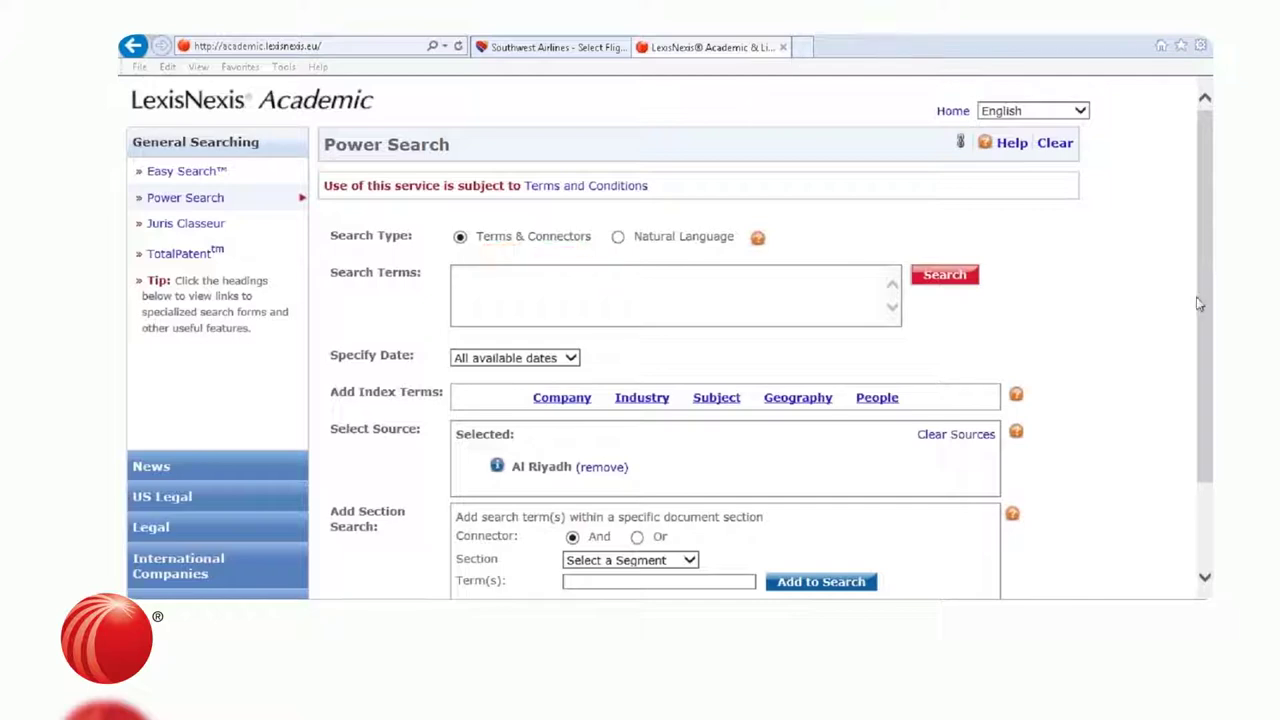
scroll(770, 505, "down", 2)
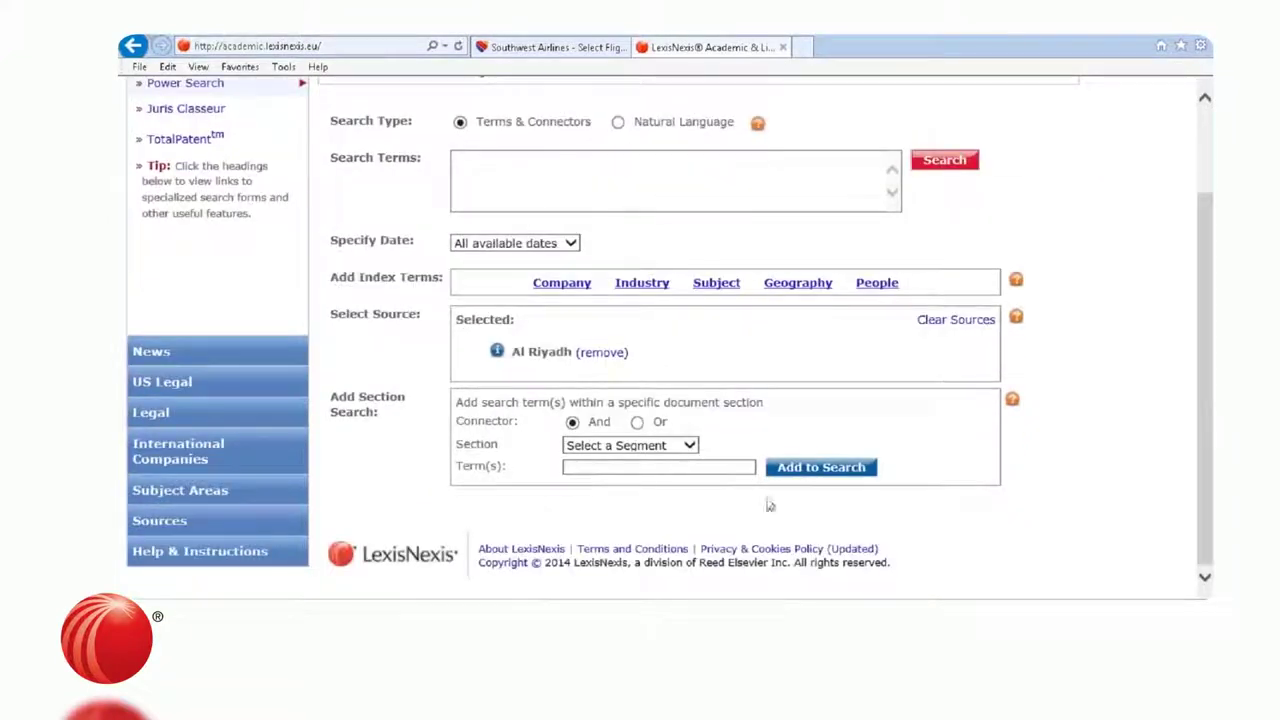
left_click(690, 446)
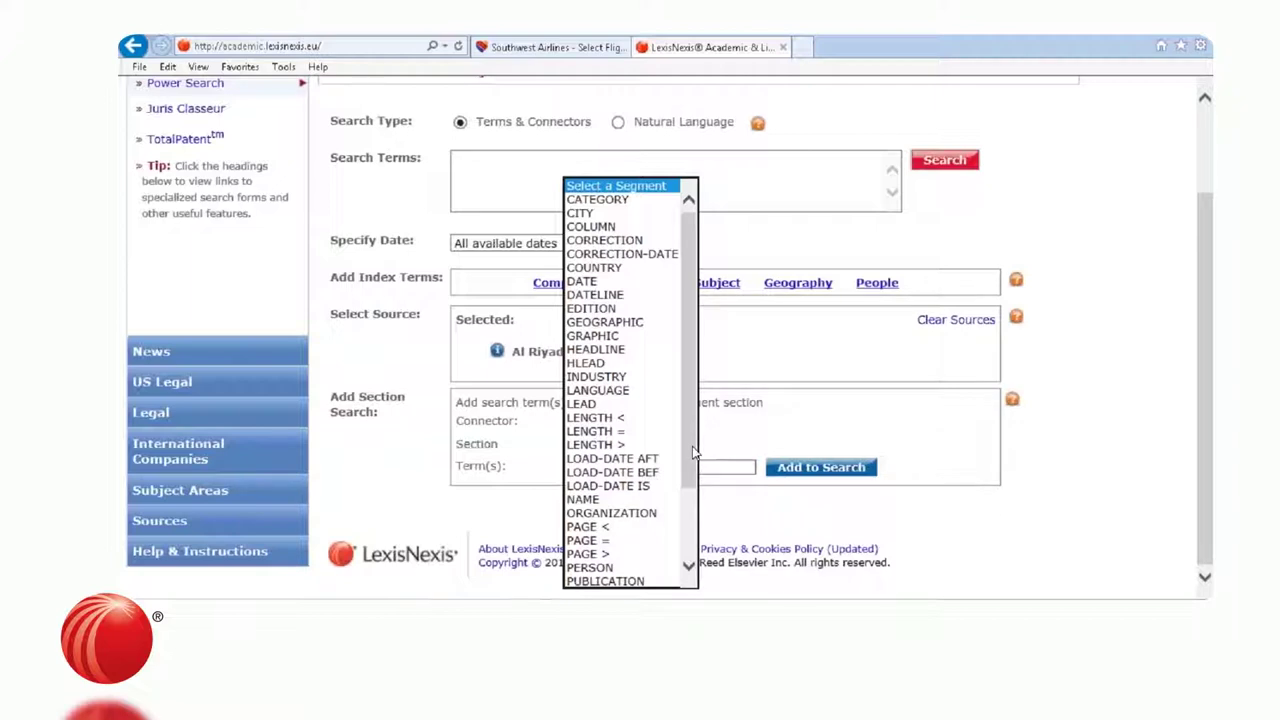
left_click(651, 351)
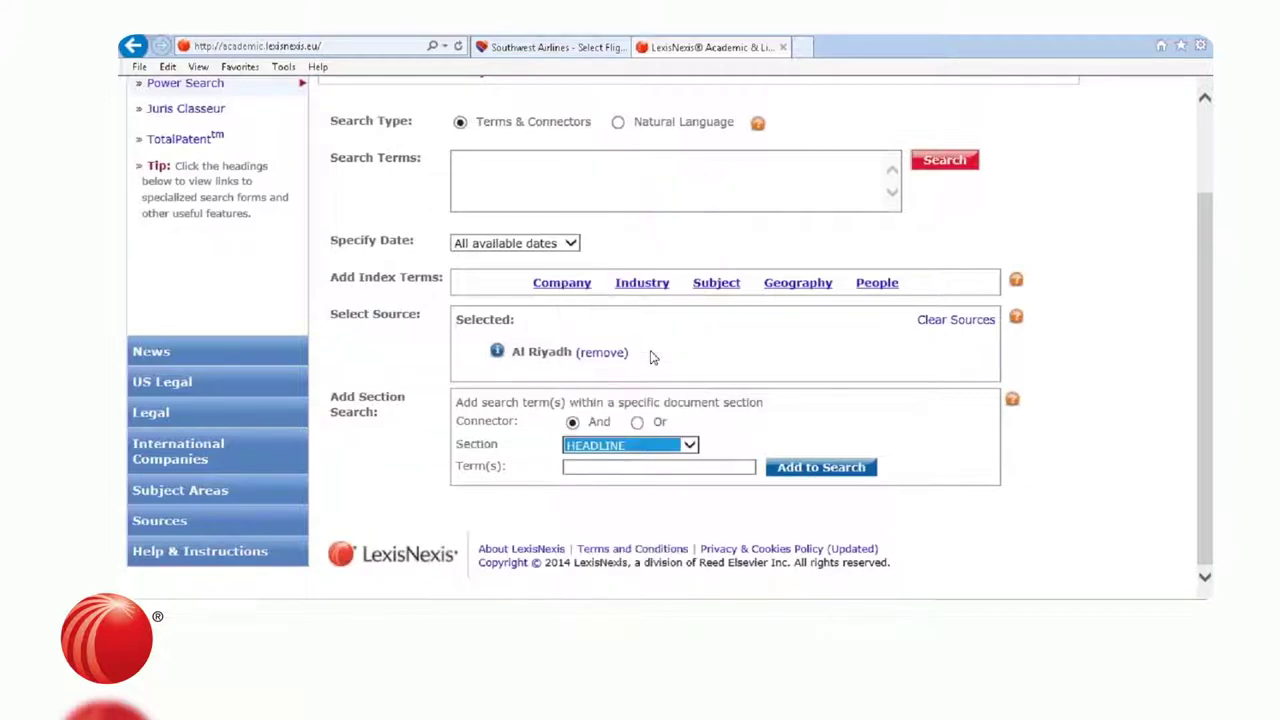
Enter iphone as the headline term, add it to the search, and run the search.
left_click(652, 470)
type("I")
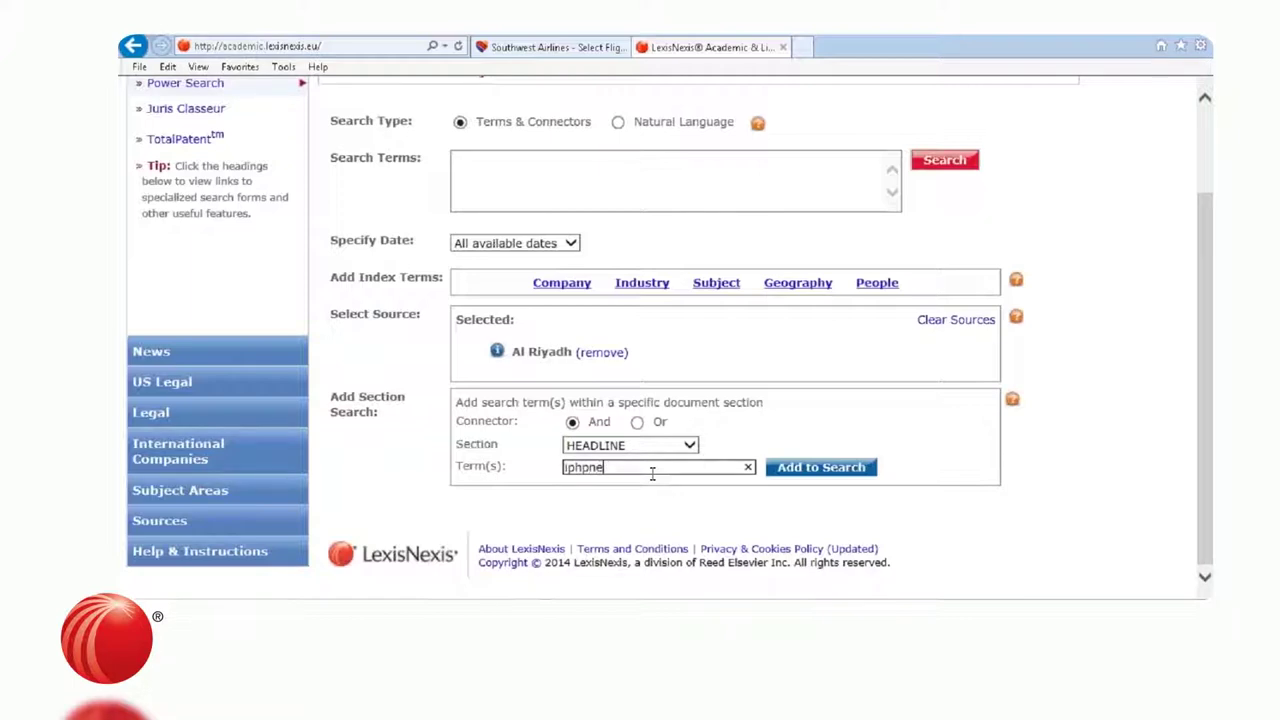
key("BackSpace")
type("one")
left_click(821, 467)
left_click(944, 160)
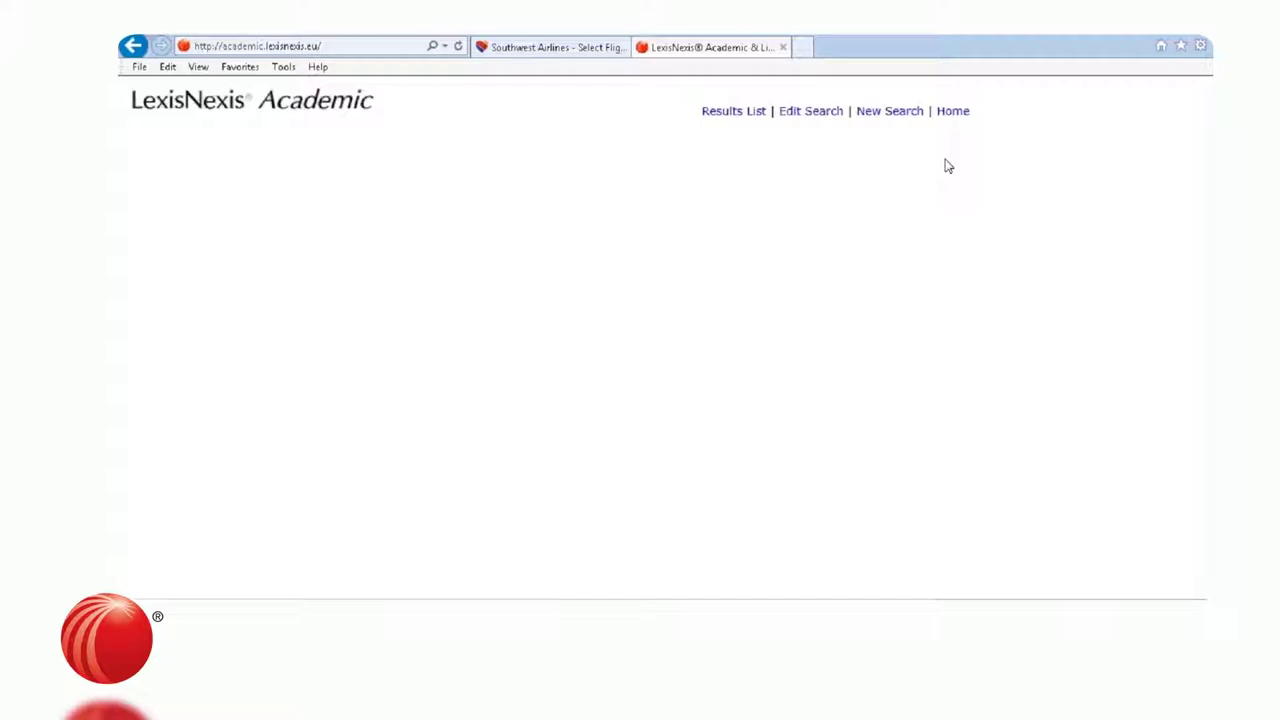
Run the headline(Obama) search across Al Riyadh, Al-Yamamah and Arriyadiyah.
key("BackSpace")
key("BackSpace")
key("BackSpace")
key("BackSpace")
key("BackSpace")
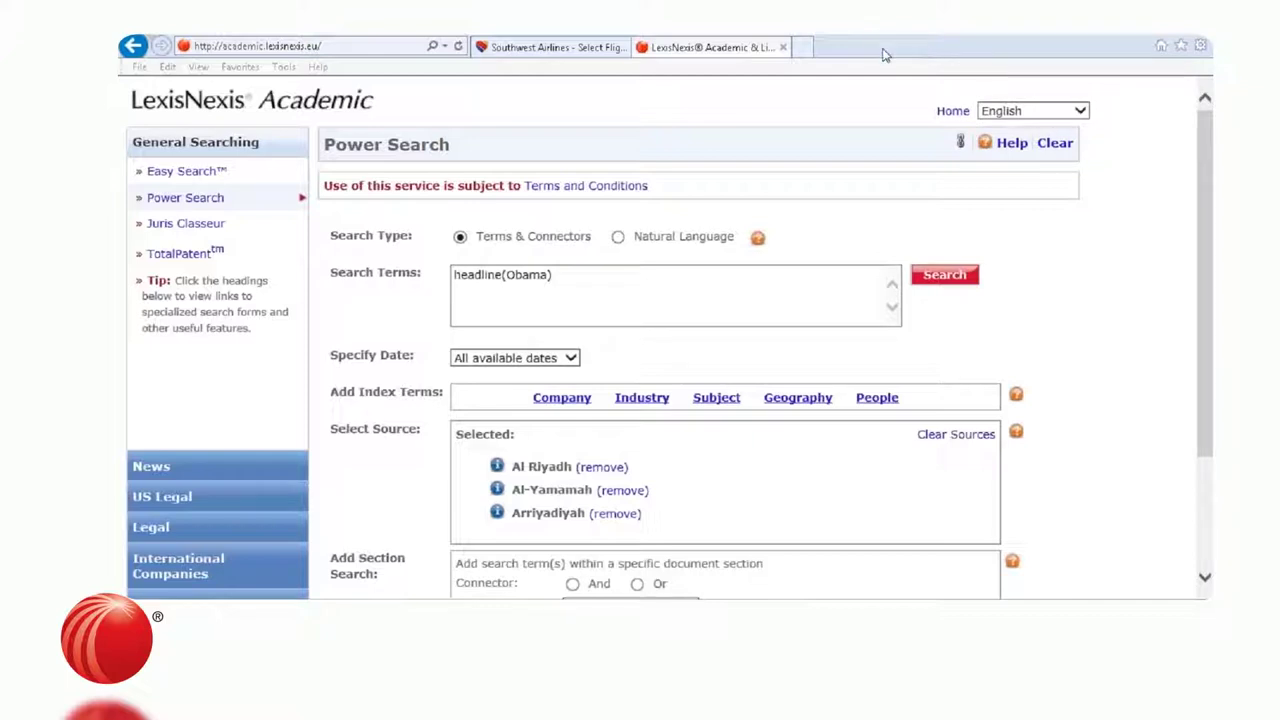
mouse_move(536, 446)
left_mouse_down()
mouse_move(468, 528)
mouse_move(608, 538)
mouse_move(664, 462)
mouse_move(515, 450)
left_mouse_up()
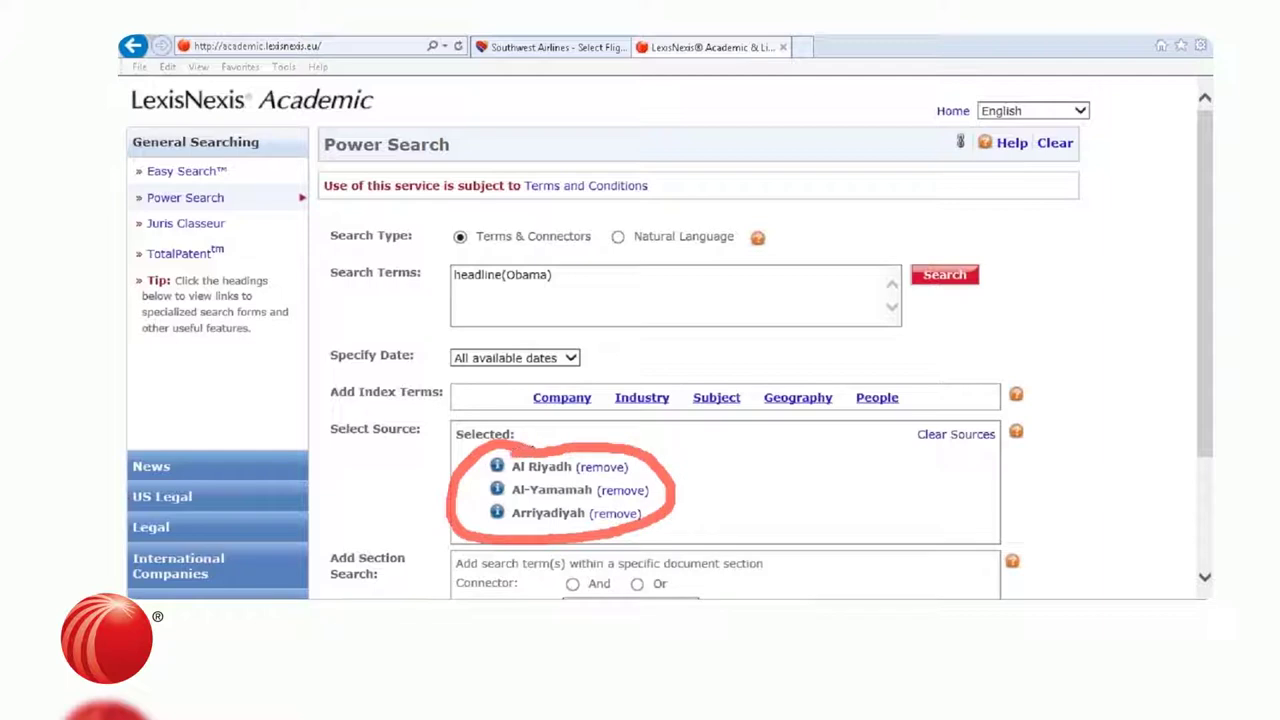
left_click_drag(451, 291, 546, 284)
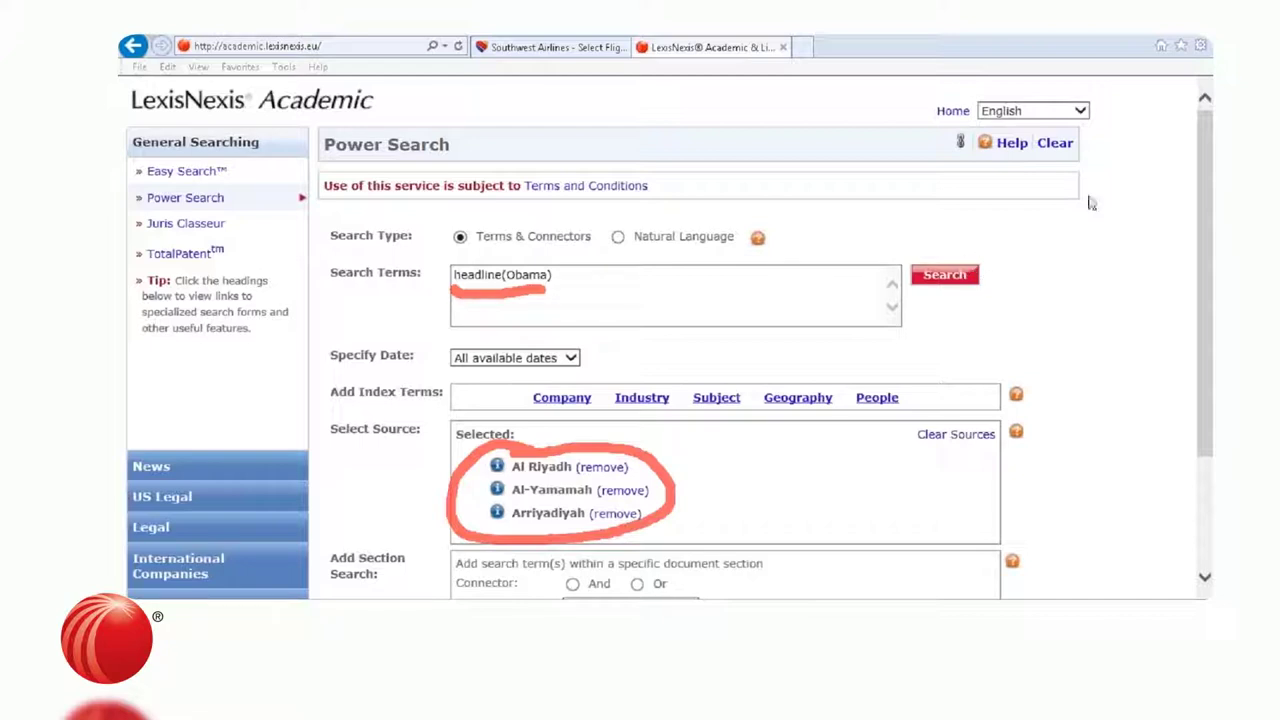
key("Escape")
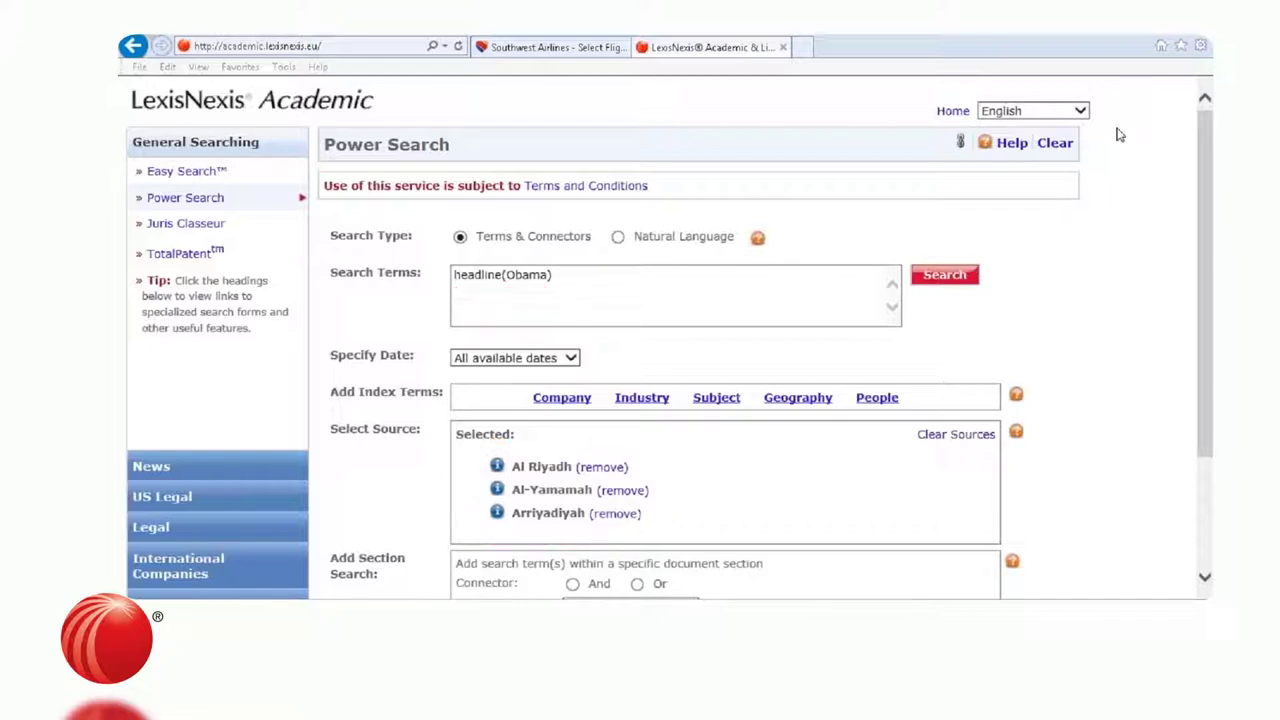
left_click(955, 280)
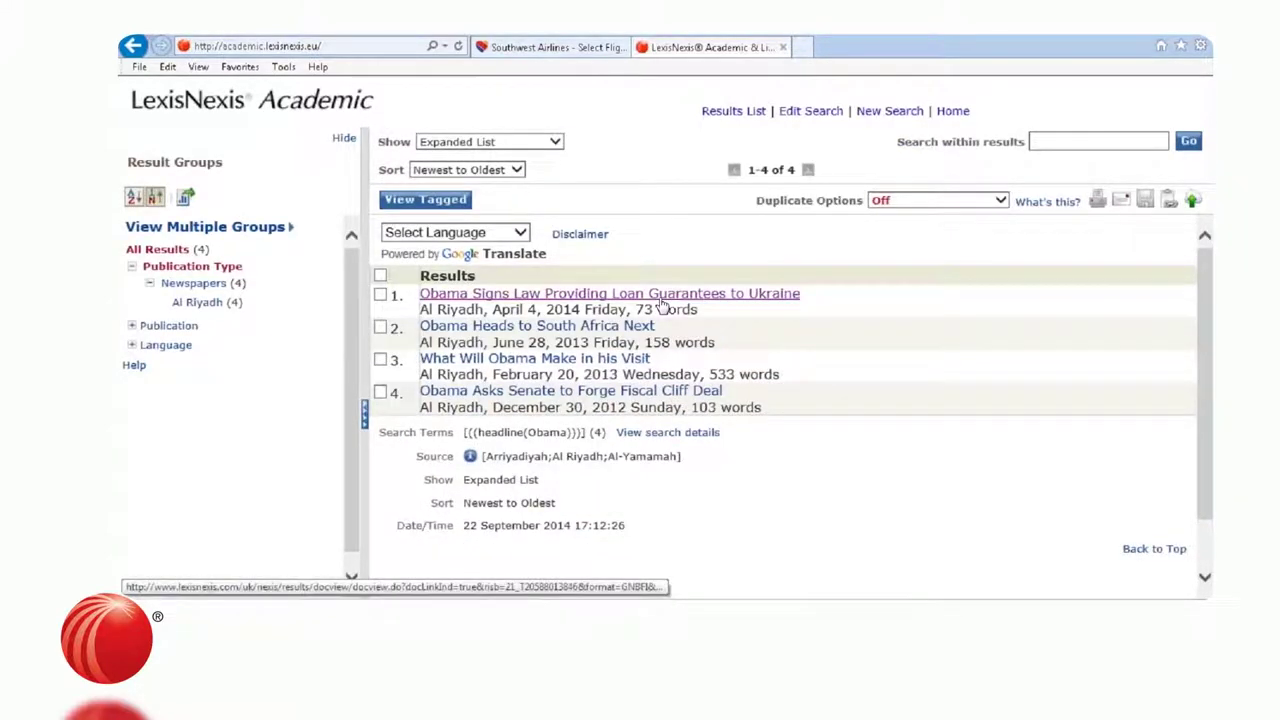
Open the first hit, 'Obama Signs Law Providing Loan Guarantees to Ukraine'.
left_click(661, 300)
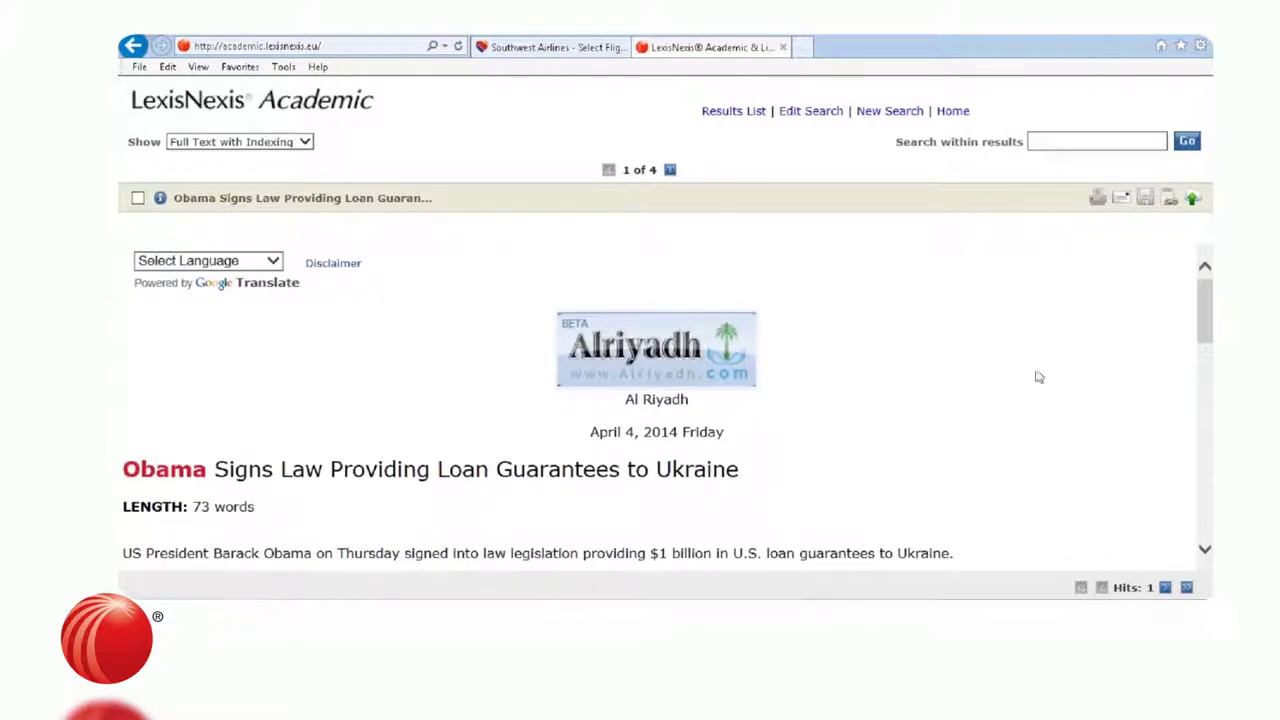
left_click(905, 115)
scroll(1203, 310, "down", 2)
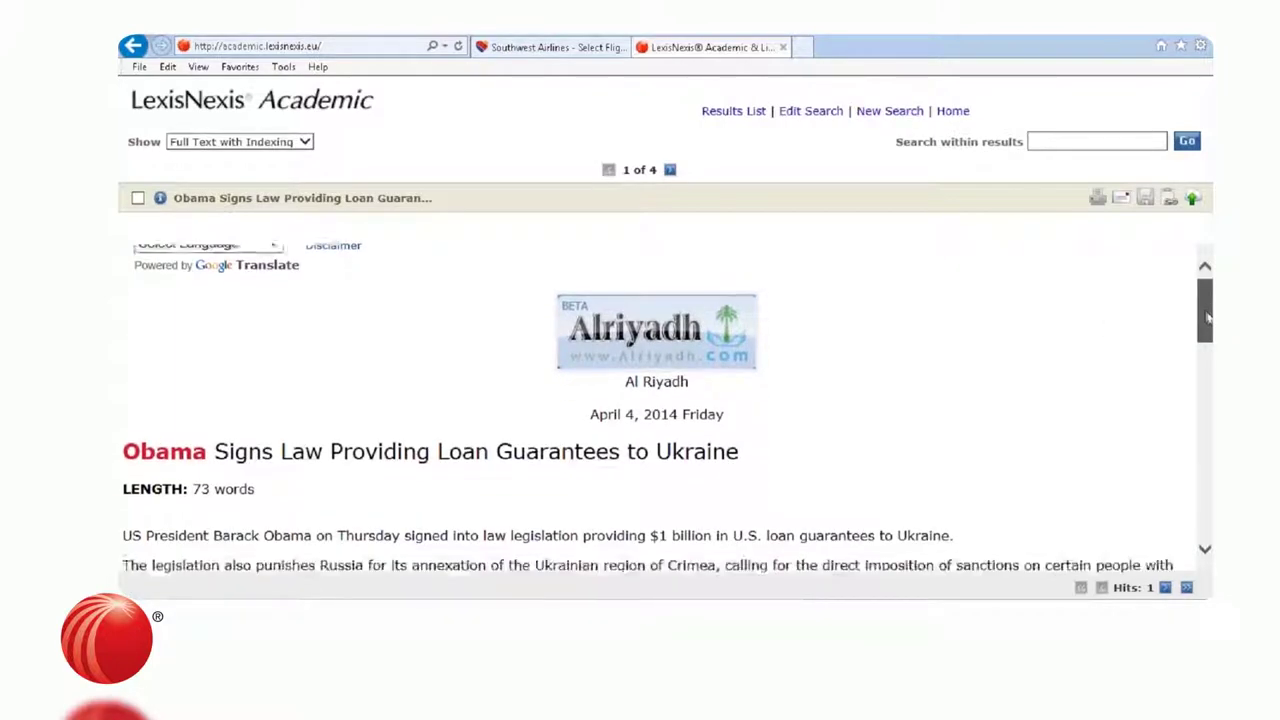
scroll(1200, 306, "up", 2)
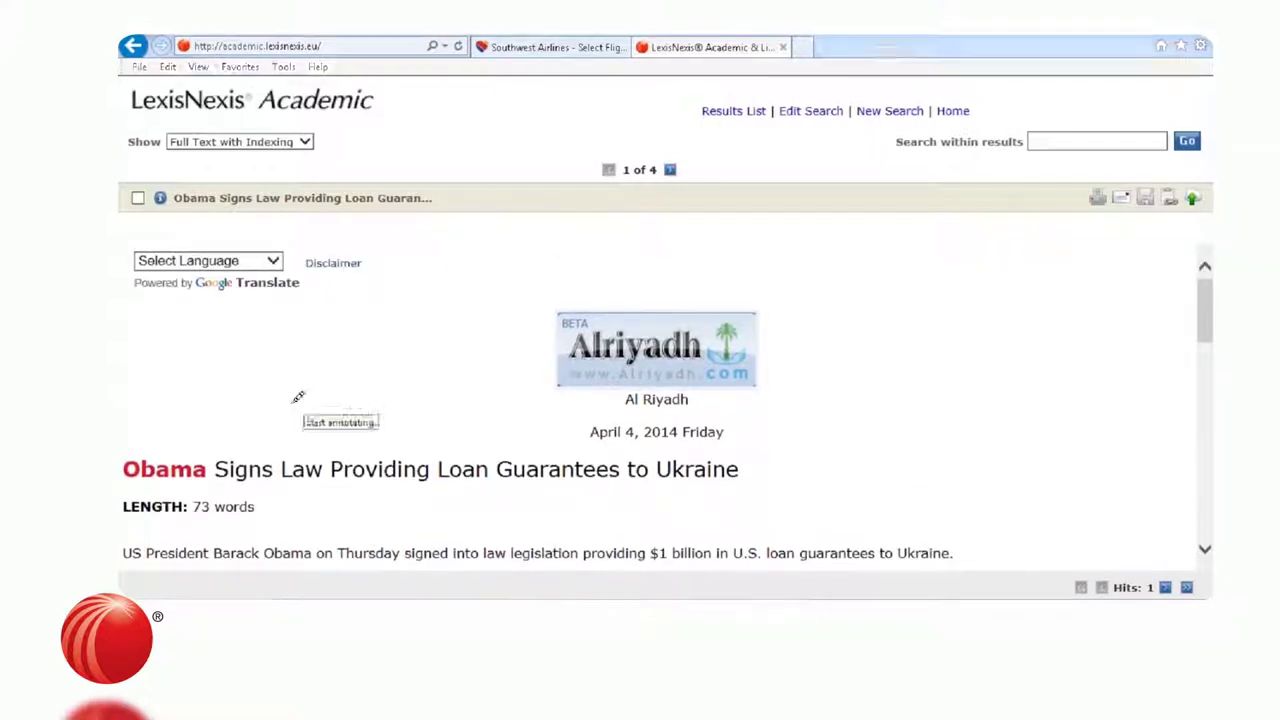
left_click_drag(120, 488, 208, 484)
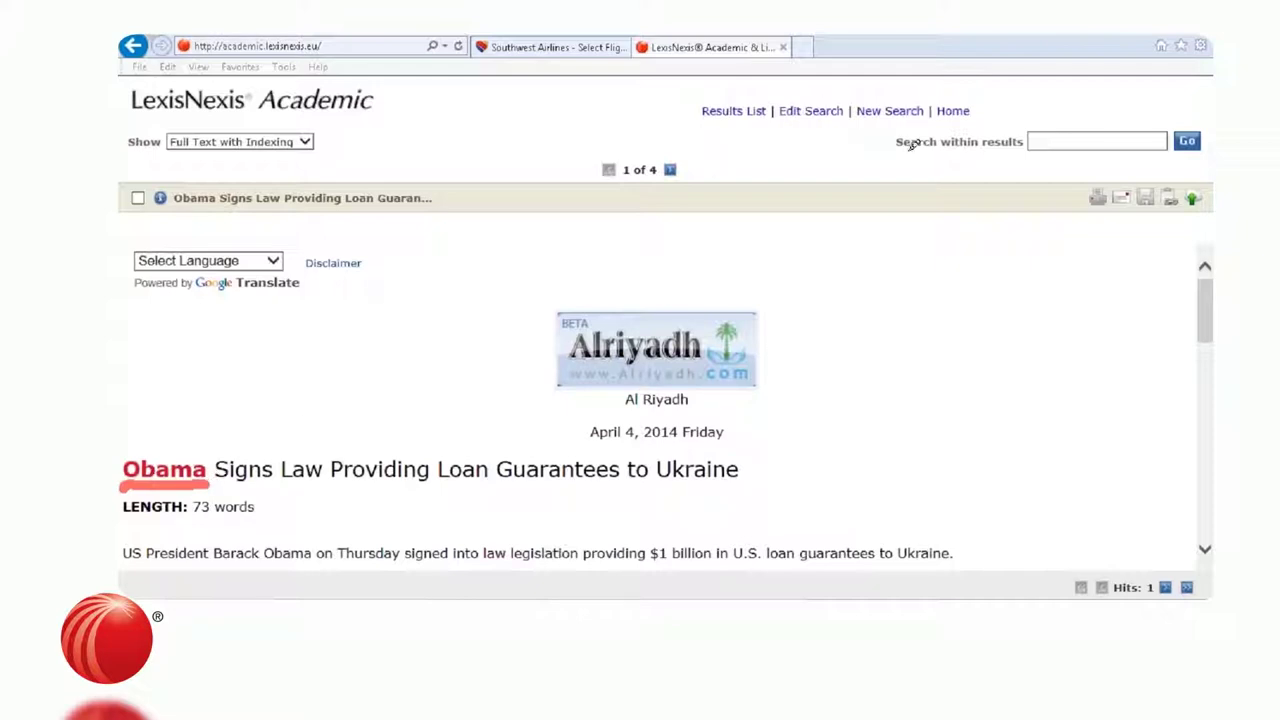
Replace headline(Obama) with iphone, rerun the search, and open 'Apple Watch Plays on iOS Innovations'.
left_click(811, 111)
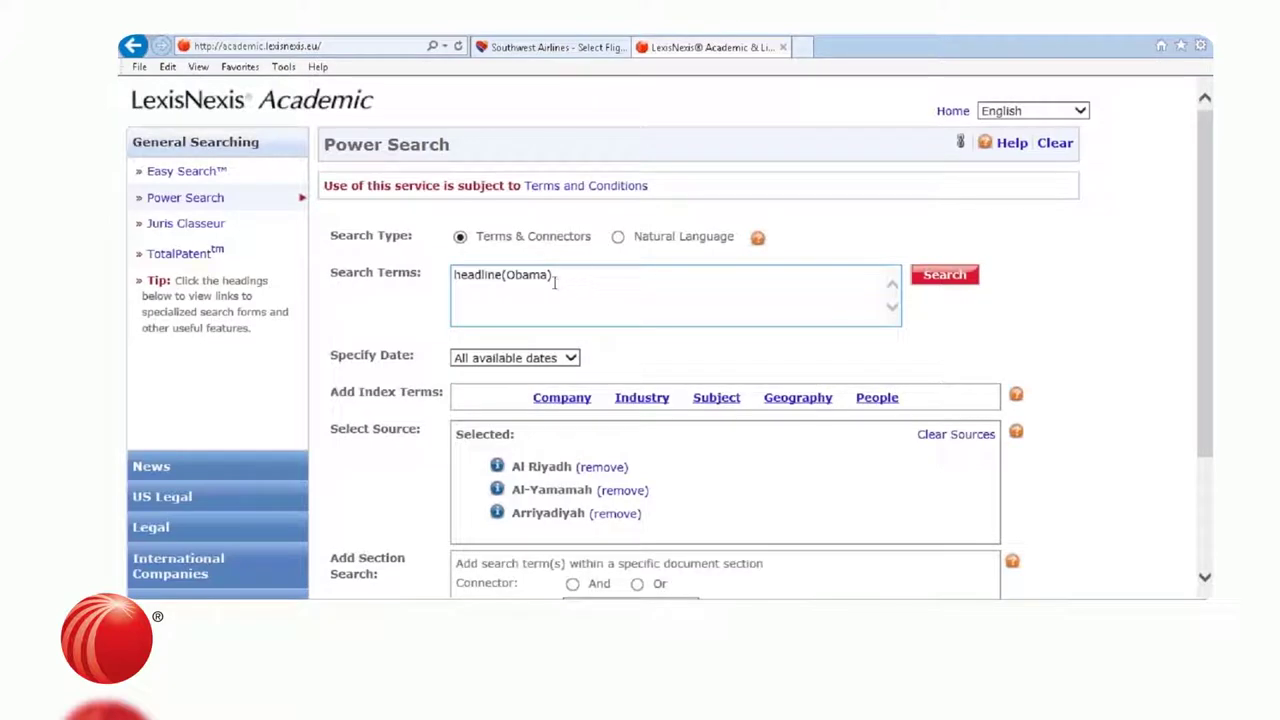
left_click_drag(557, 281, 450, 274)
type("pho")
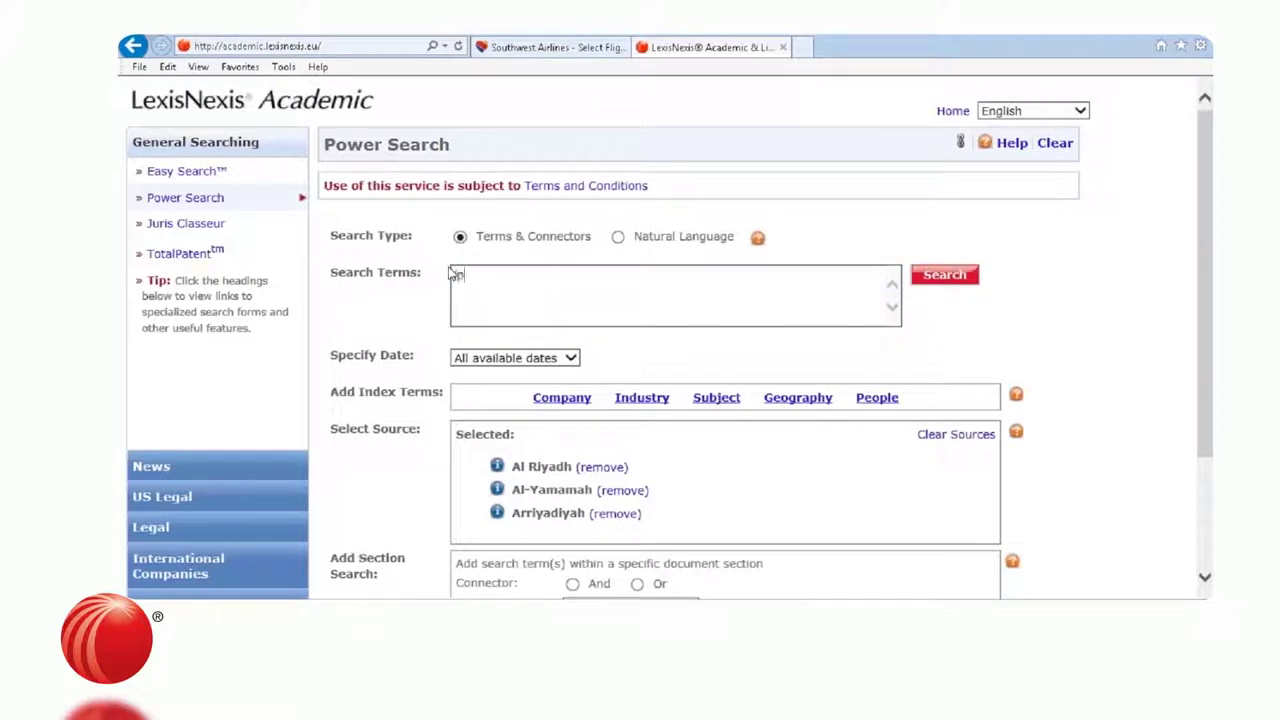
type("ne")
left_click(933, 281)
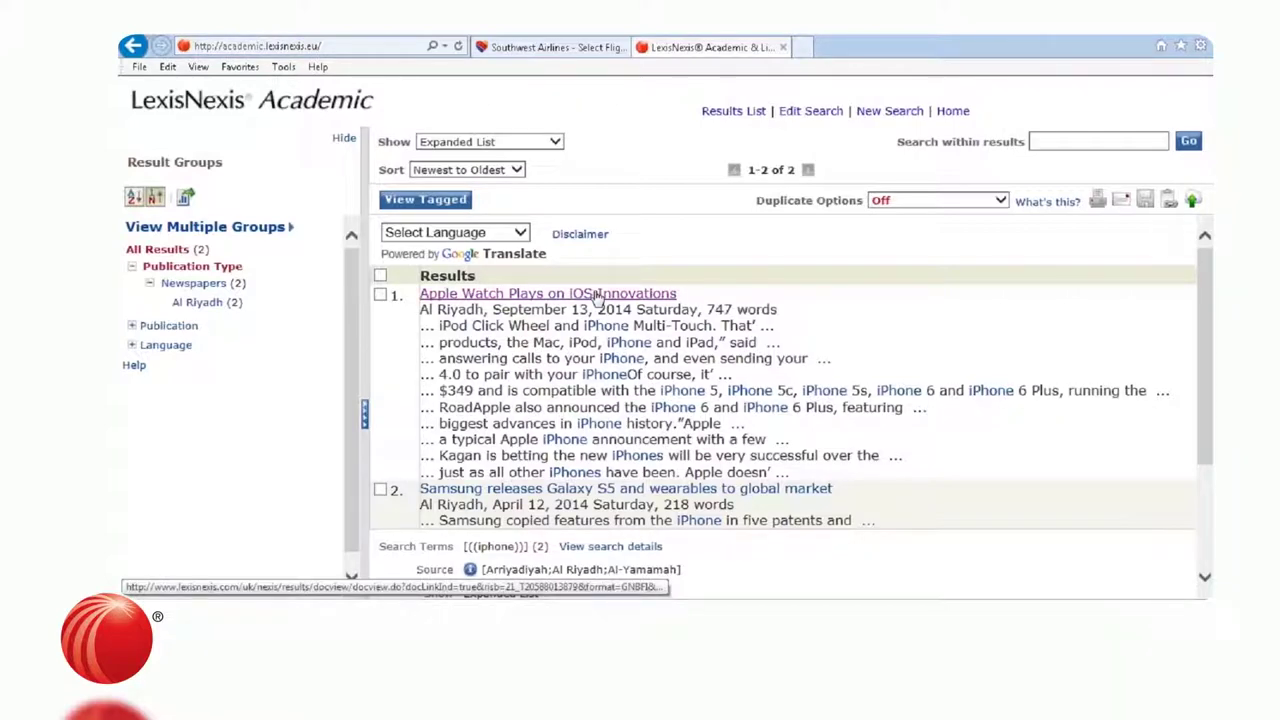
left_click(596, 294)
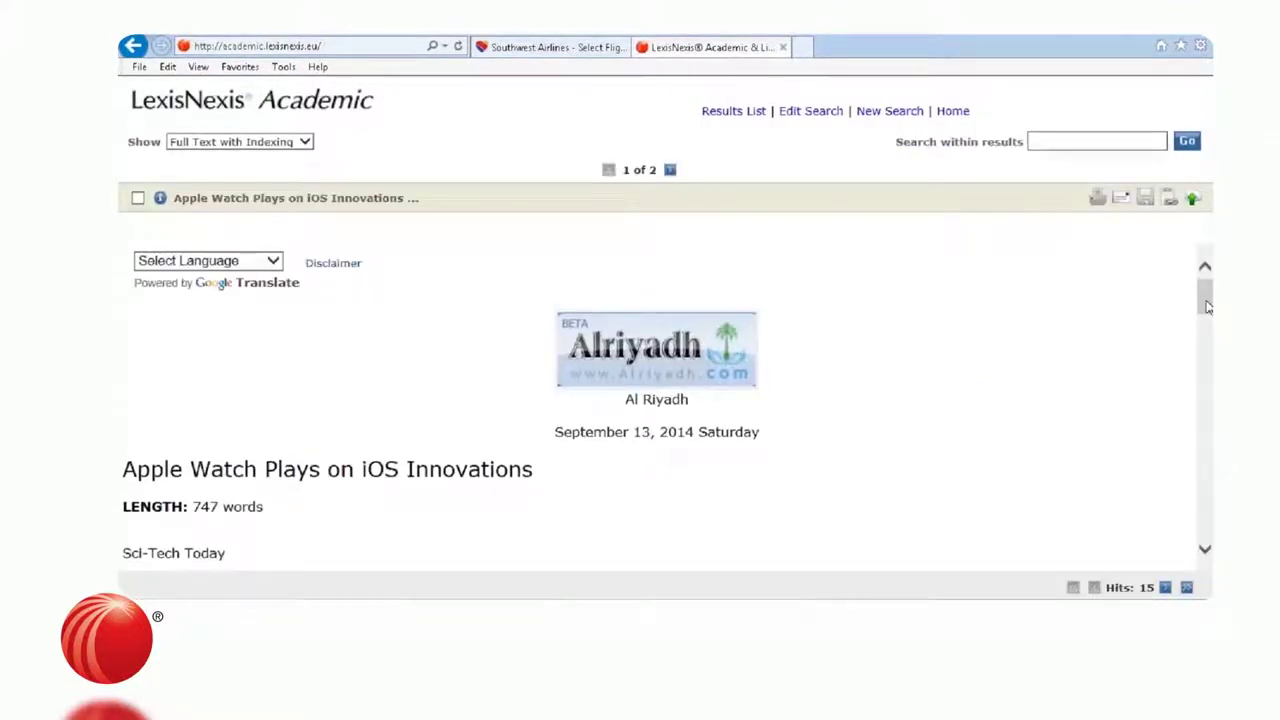
mouse_move(1203, 300)
left_mouse_down()
mouse_move(1190, 396)
mouse_move(1201, 296)
left_mouse_up()
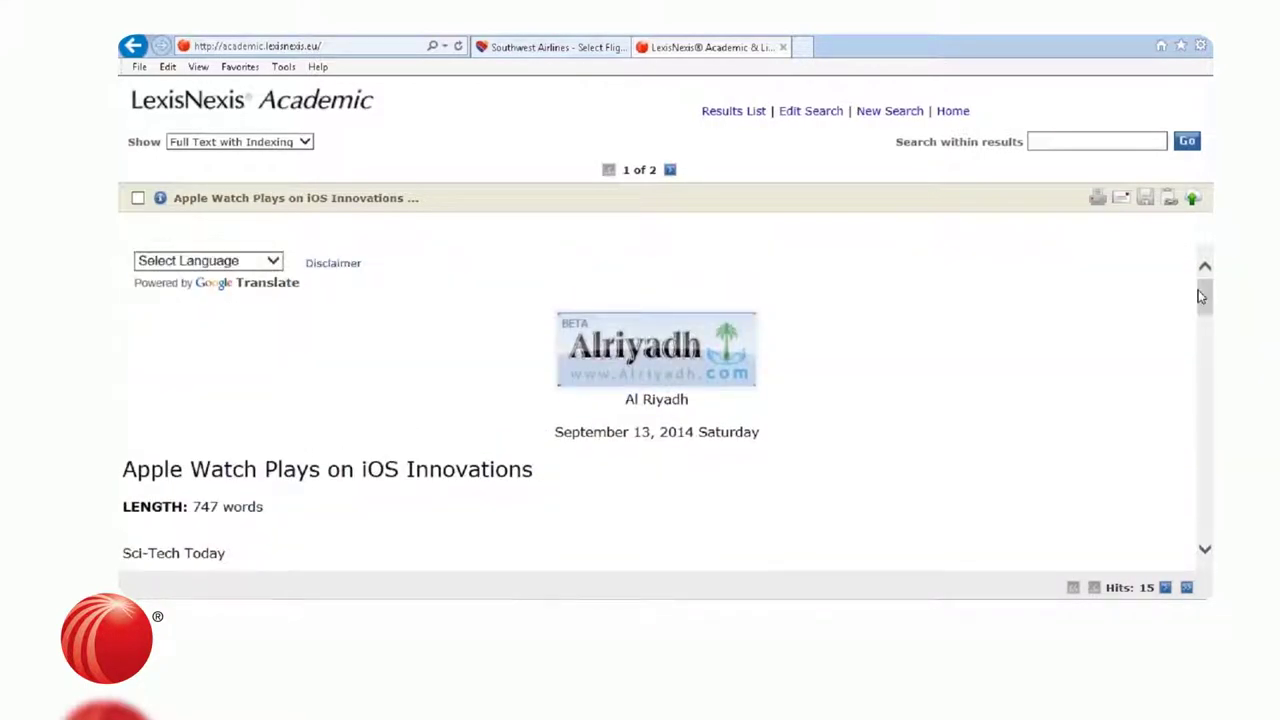